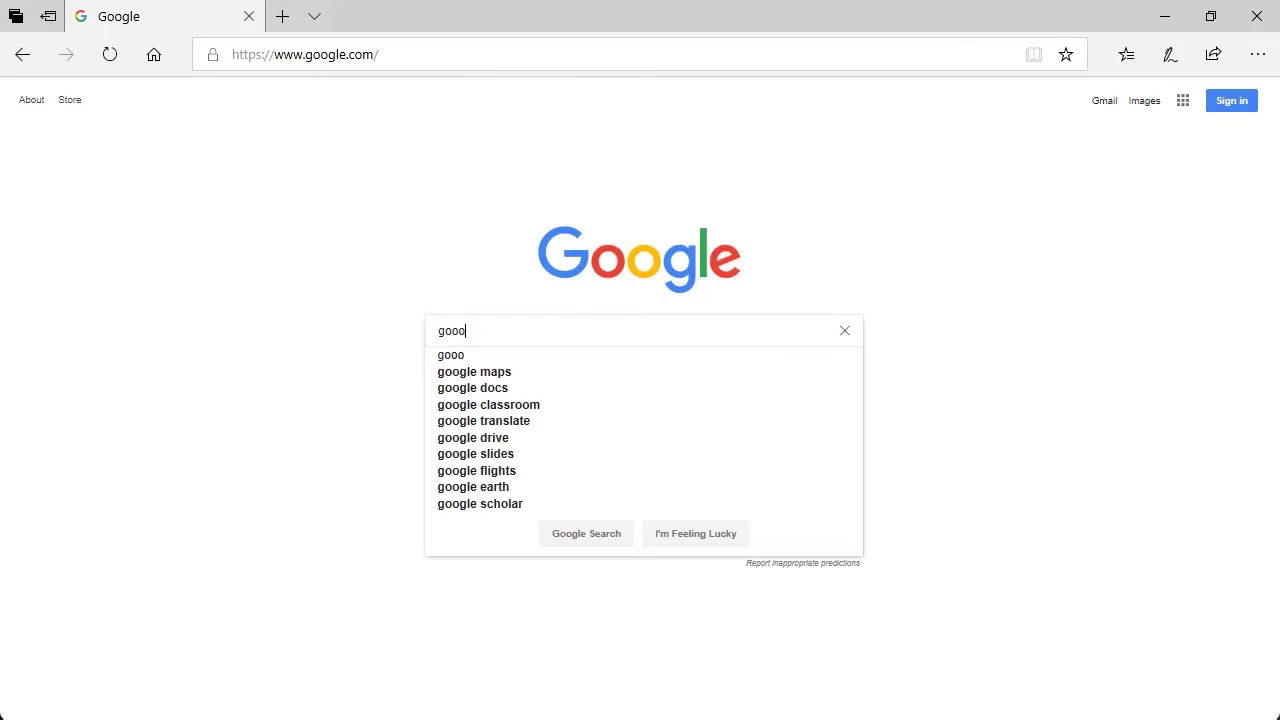
Step: Replace the misspelled query and search Google for 'gcp'
key(BackSpace)
text(gle cl)
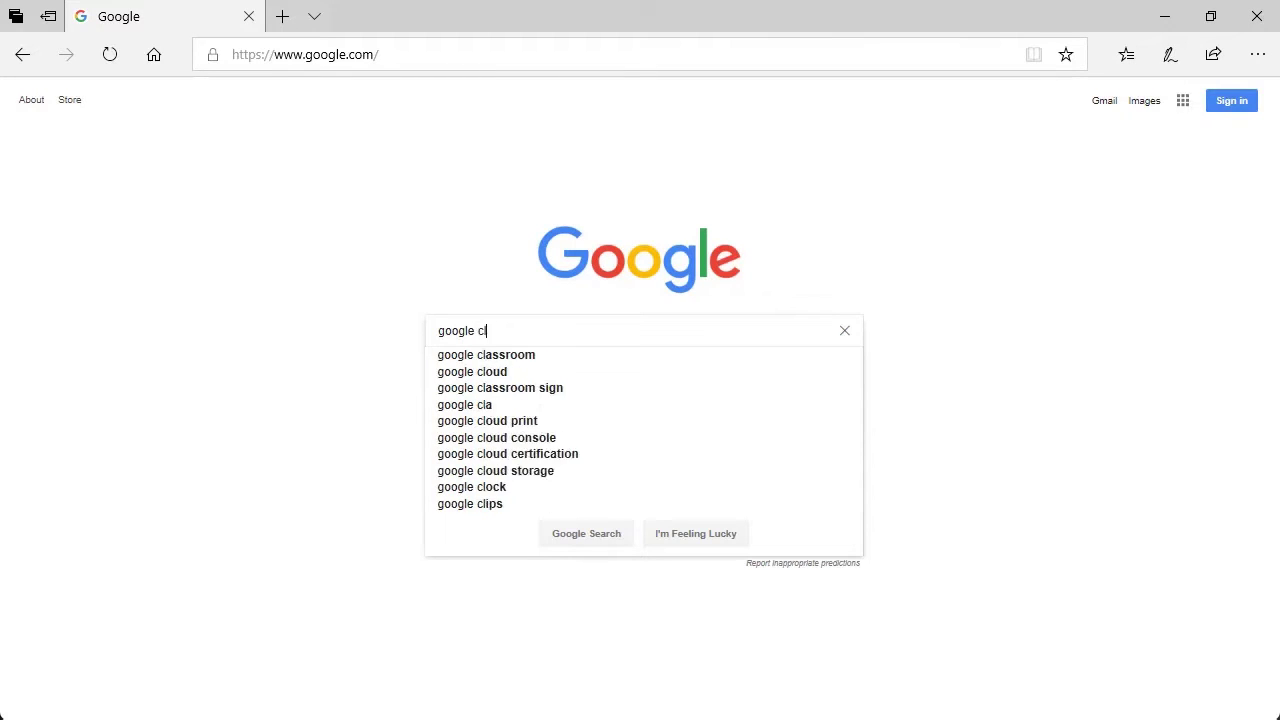
text(oud pl)
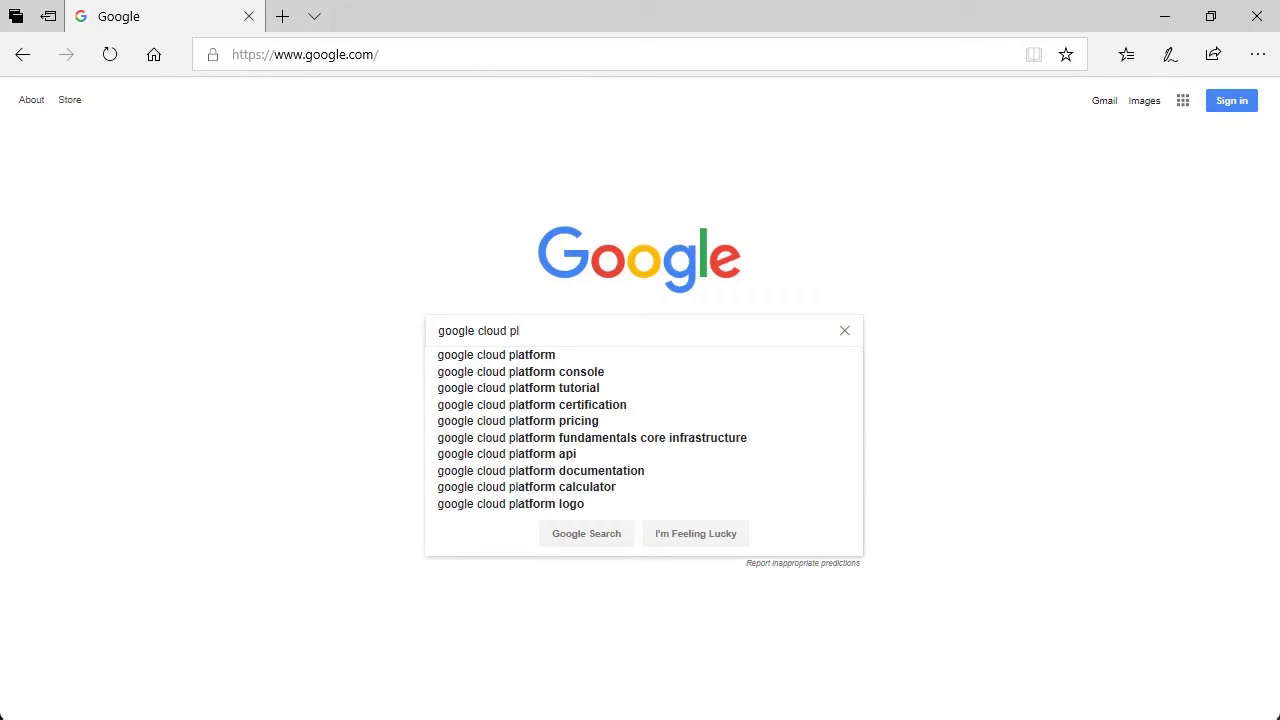
key(BackSpace)
key(BackSpace)
key(BackSpace)
key(BackSpace)
key(BackSpace)
key(BackSpace)
key(BackSpace)
key(BackSpace)
key(BackSpace)
key(BackSpace)
key(BackSpace)
key(BackSpace)
key(BackSpace)
key(BackSpace)
key(BackSpace)
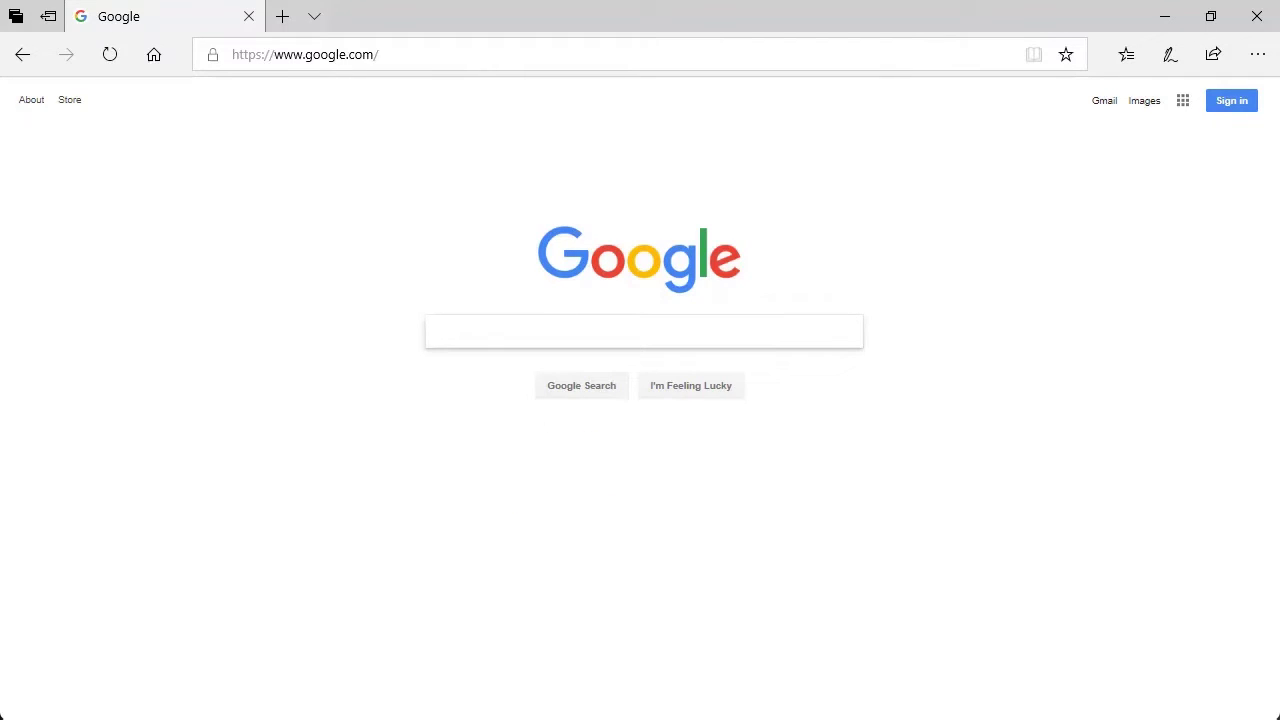
text(gcp)
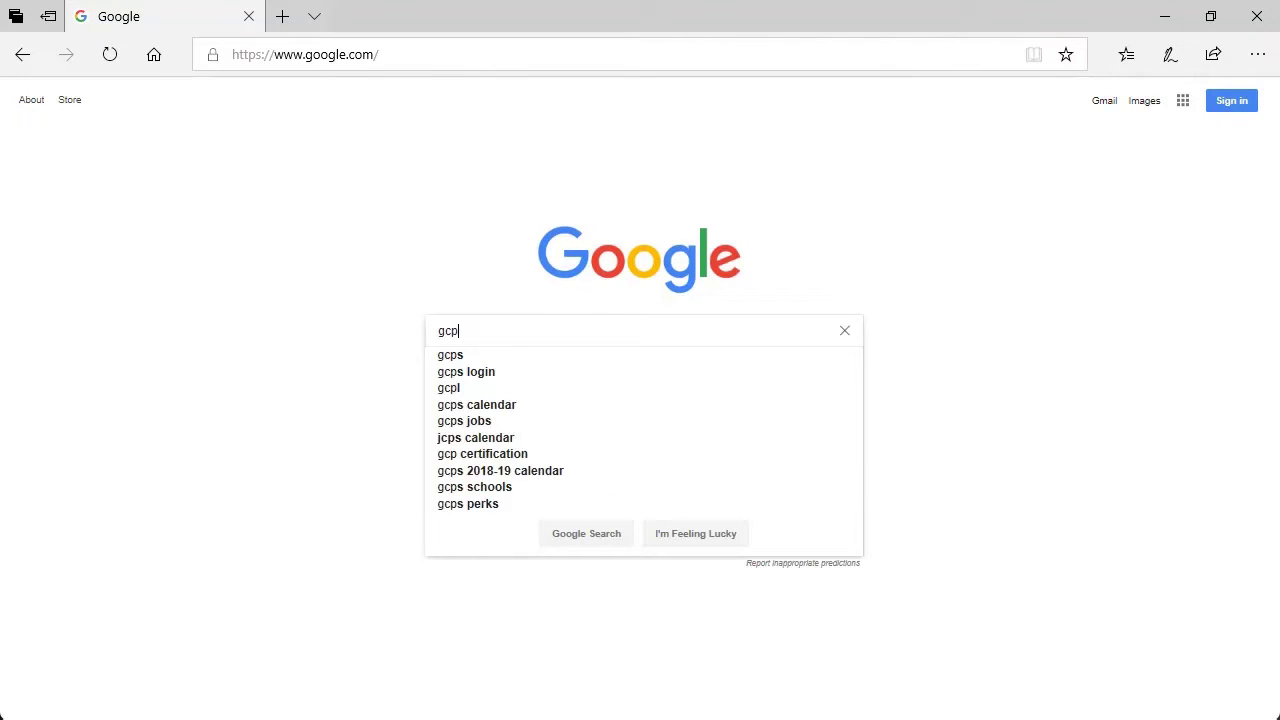
key(Return)
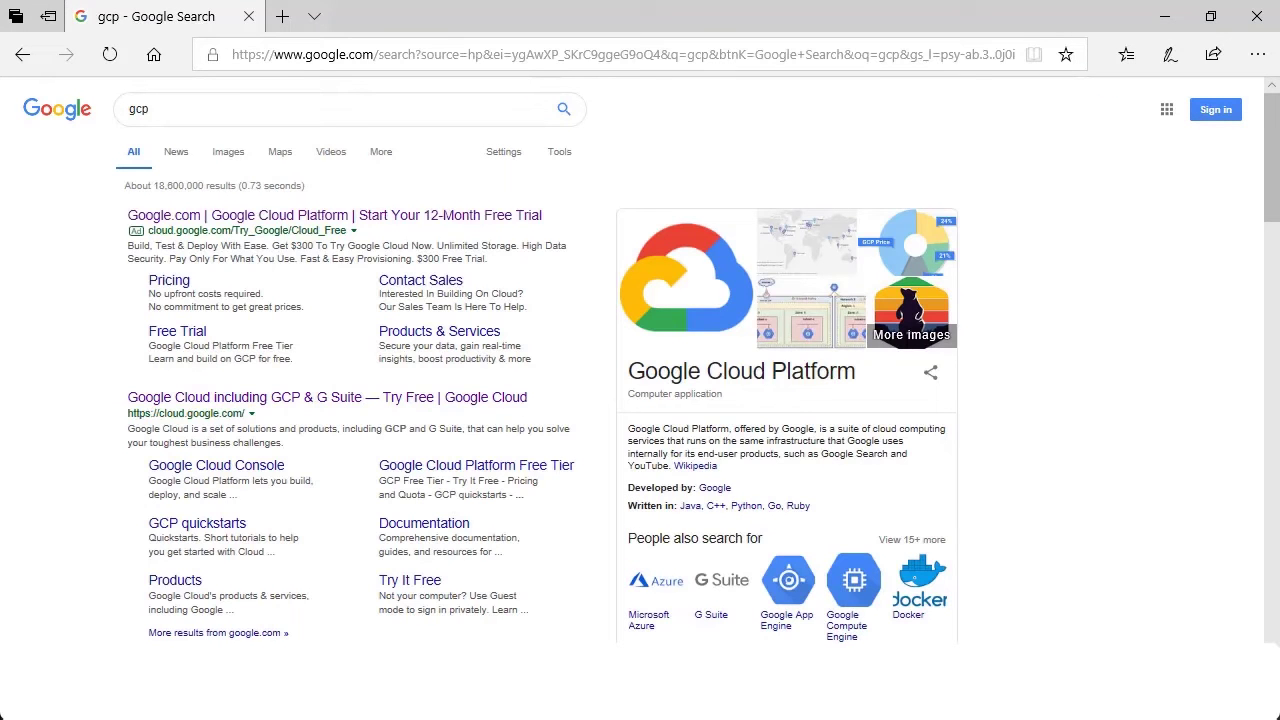
Step: Start the Google Cloud free trial and sign in with another account's email and password
click(521, 216)
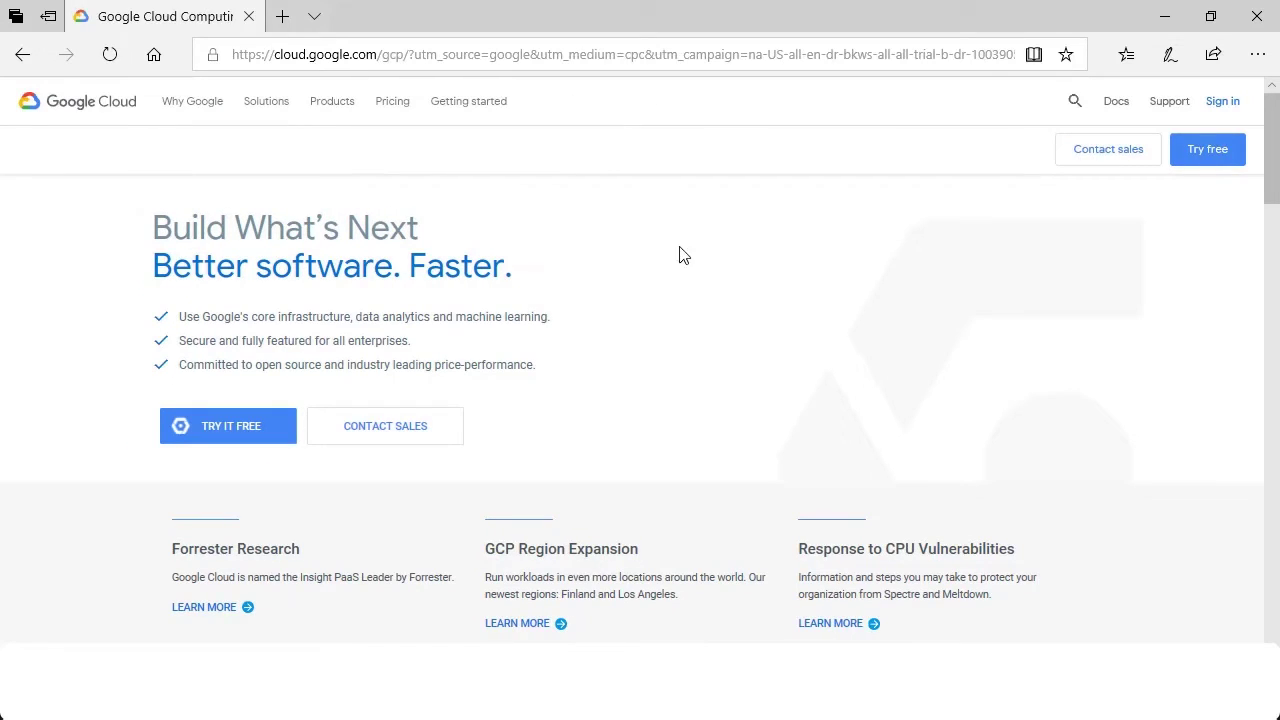
click(1222, 150)
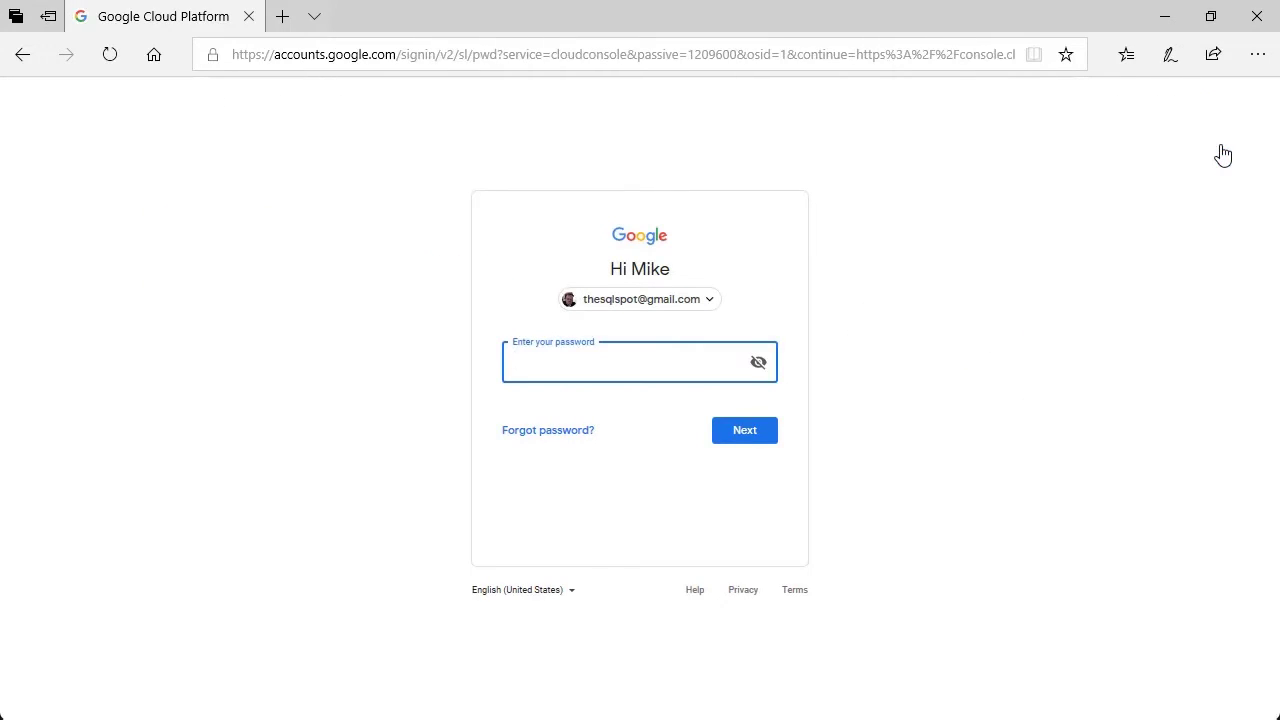
click(708, 303)
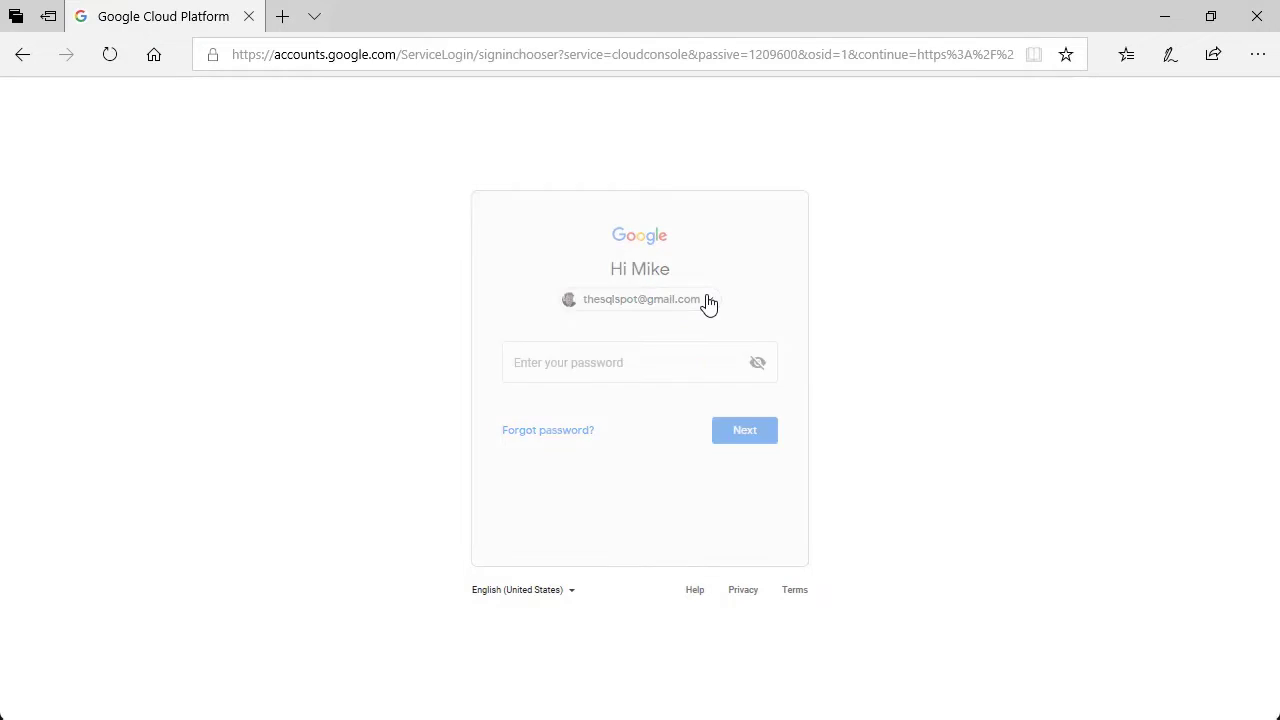
click(657, 365)
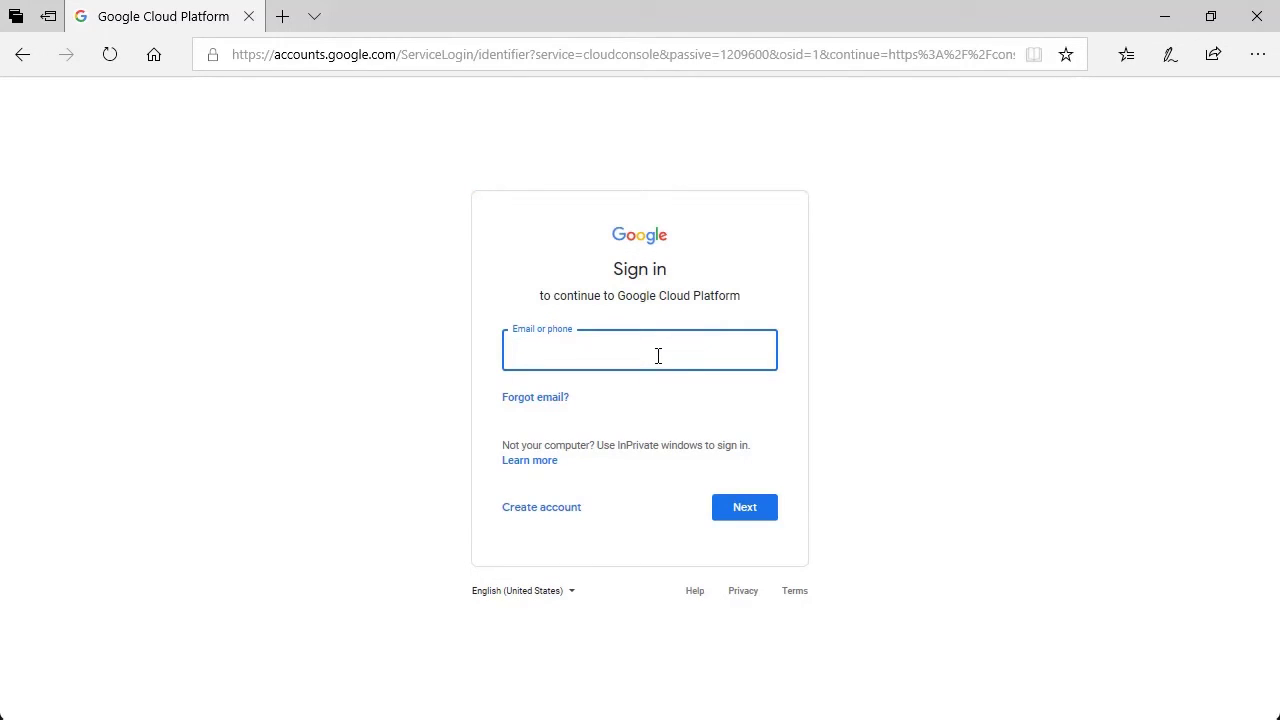
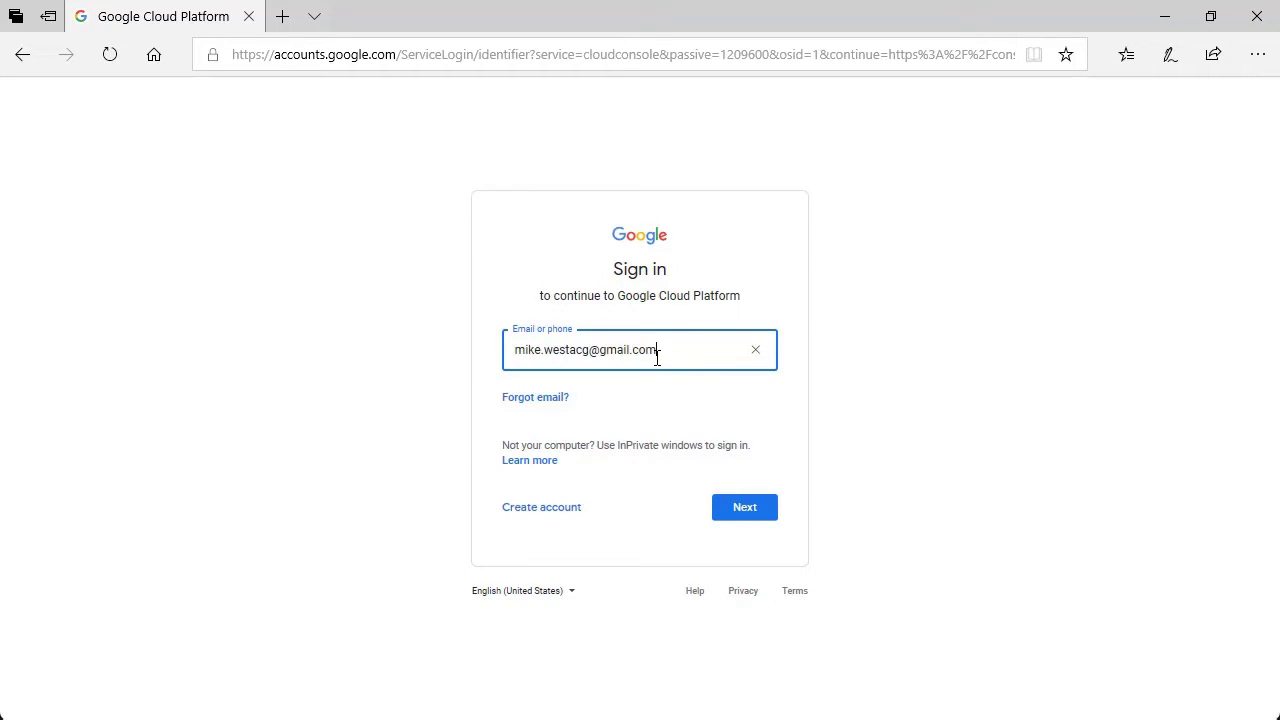
click(729, 512)
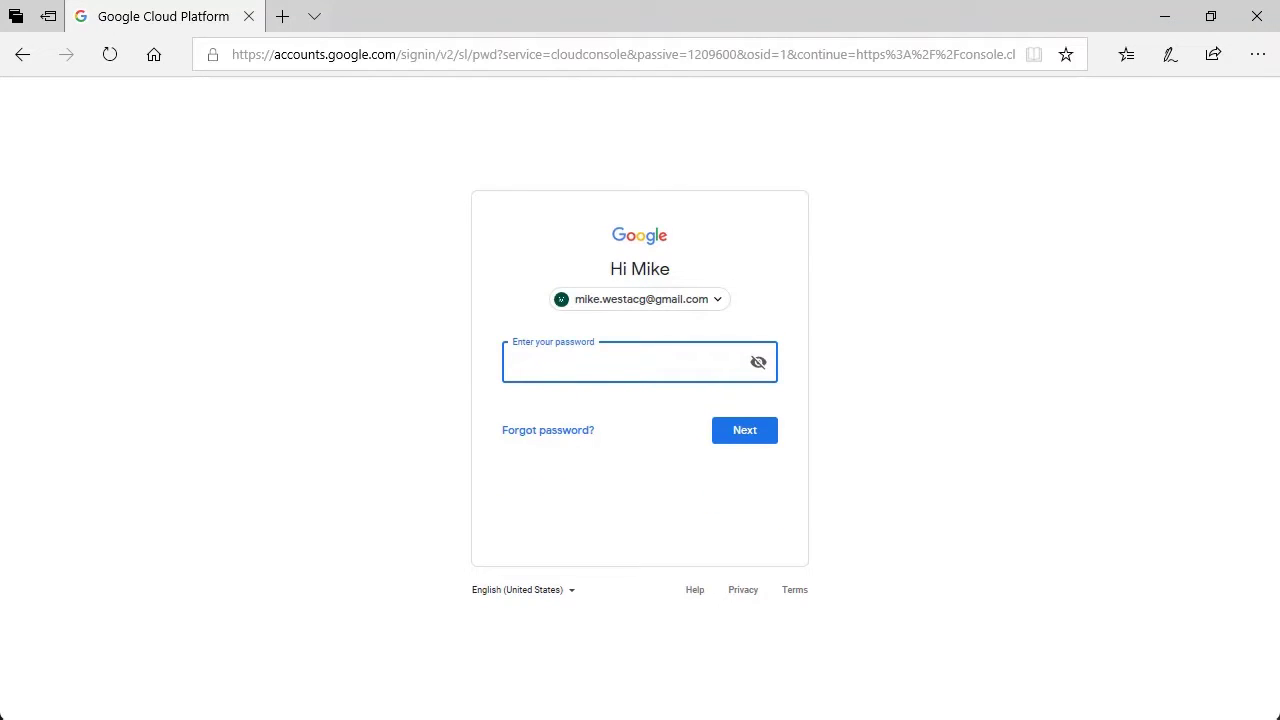
text(*******)
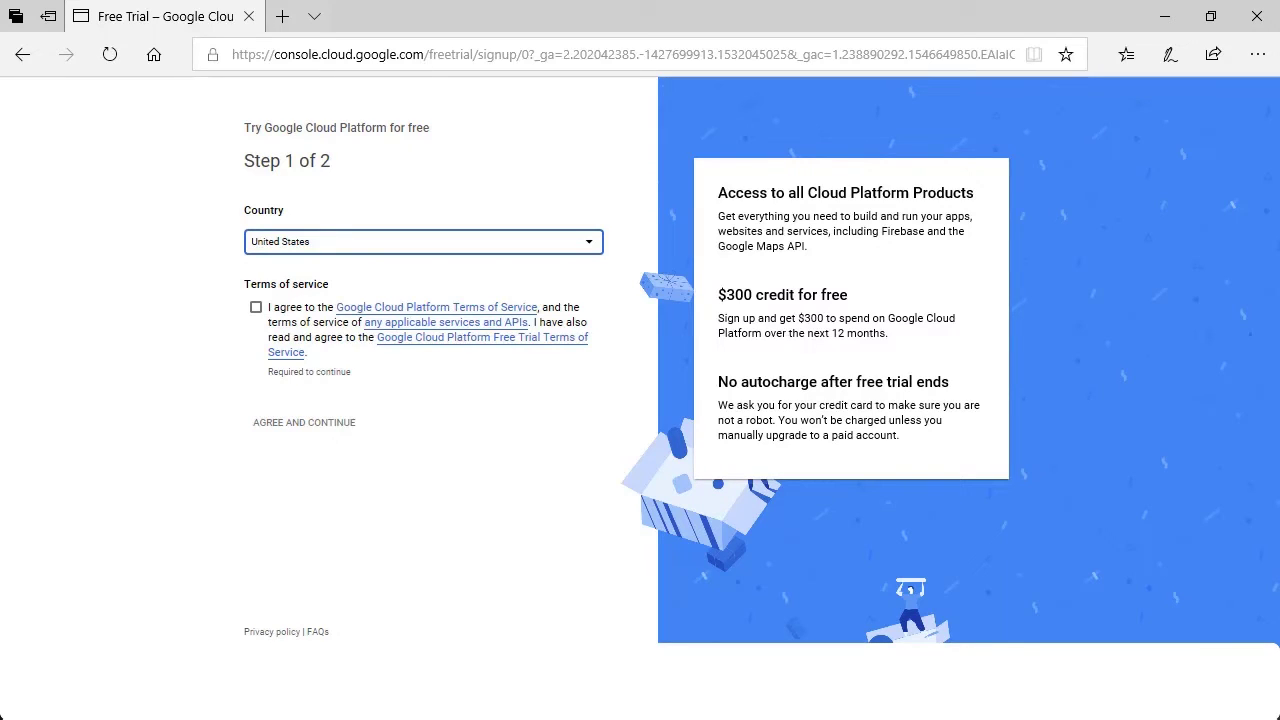
Step: Accept the terms, then enter business name NA and begin the address with 33
click(256, 307)
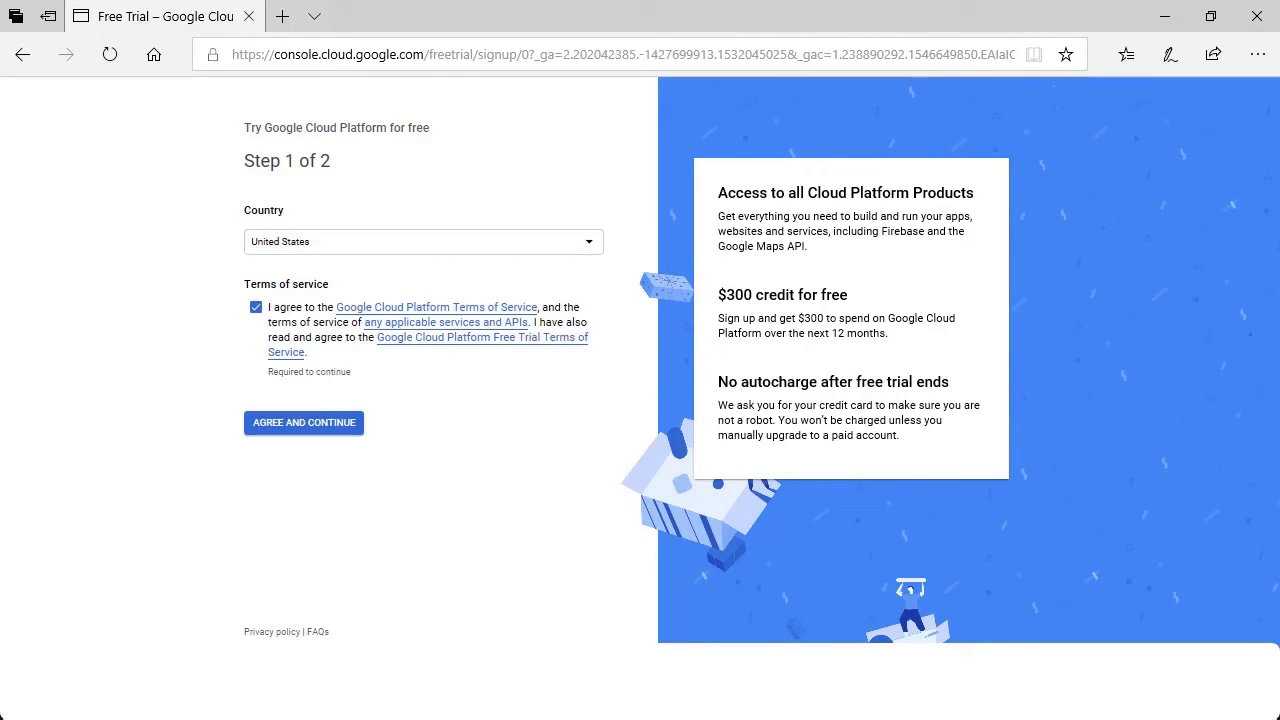
click(304, 422)
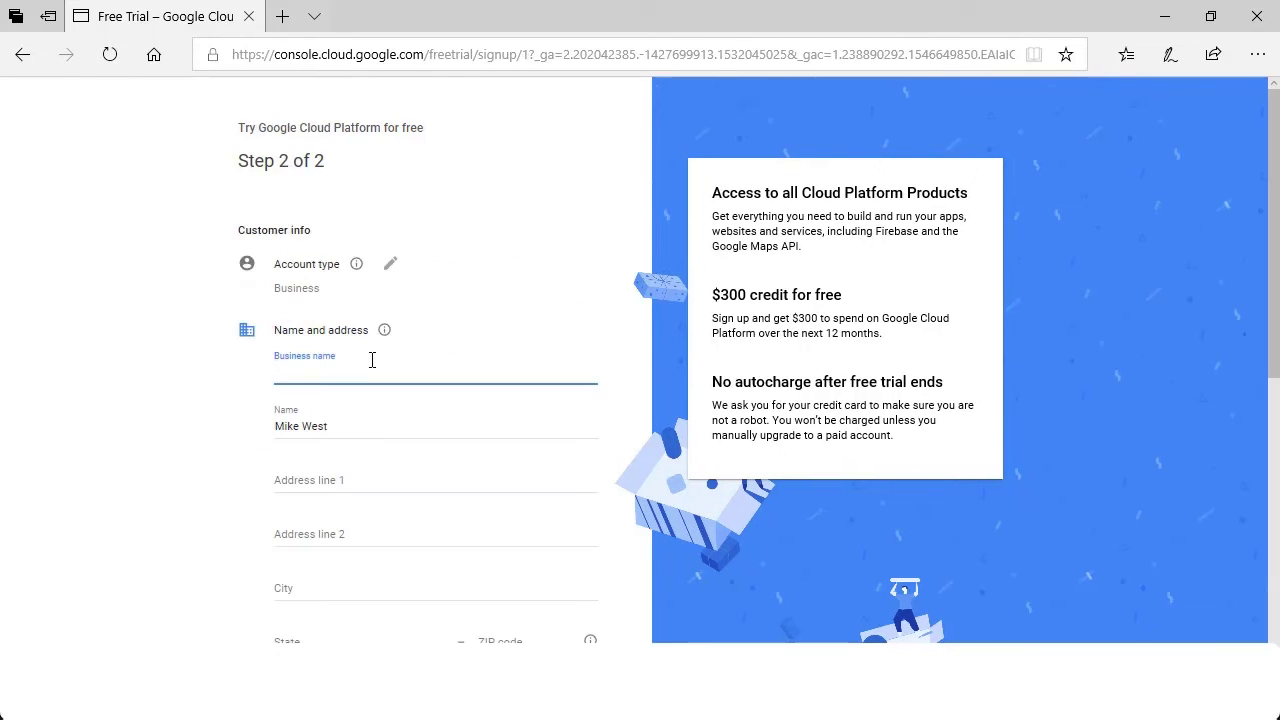
text(NA)
key(Tab)
key(Tab)
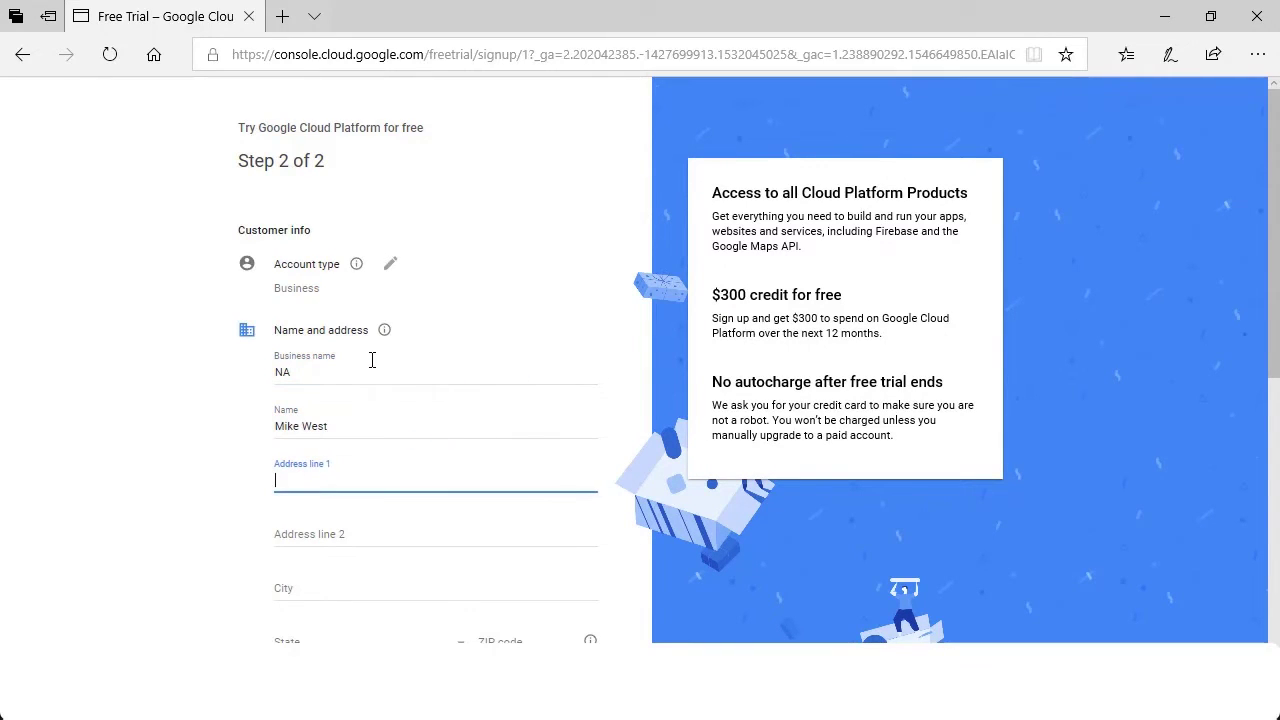
text(33)
Step: Accept the suggested address, expand the payment card options and start the free trial
click(395, 510)
scroll(409, 466, down, 5)
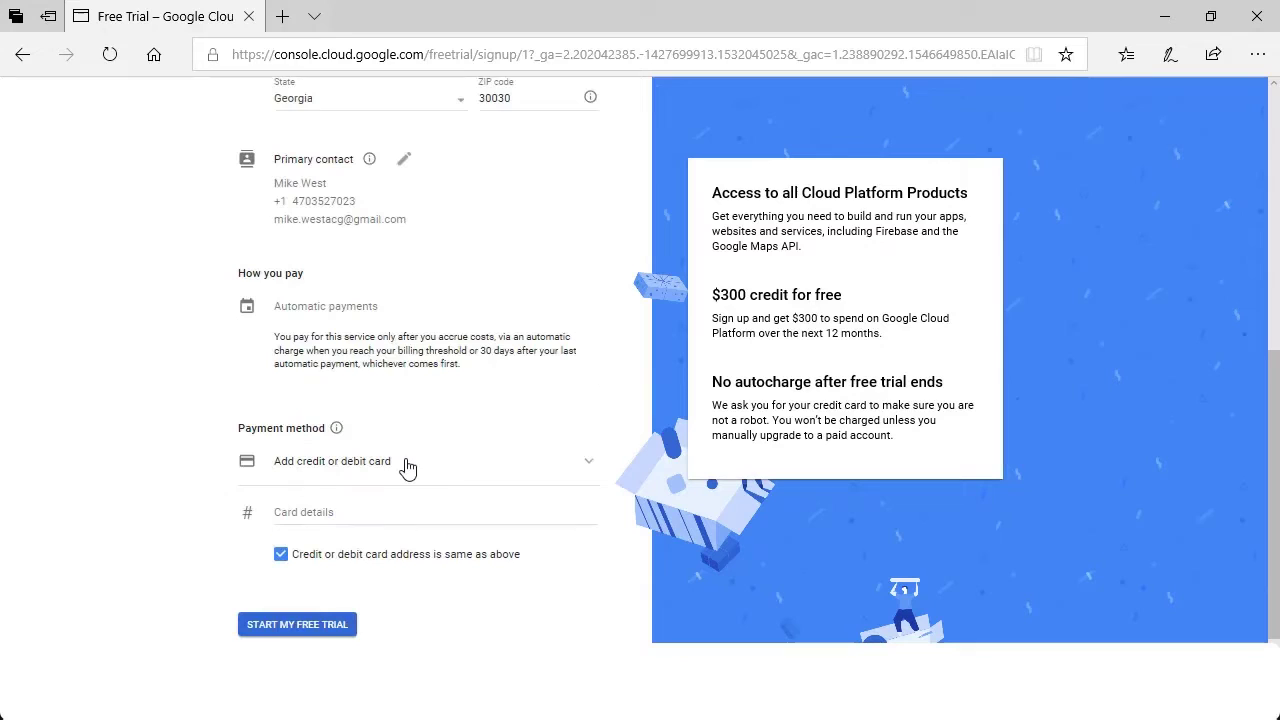
click(585, 471)
click(319, 614)
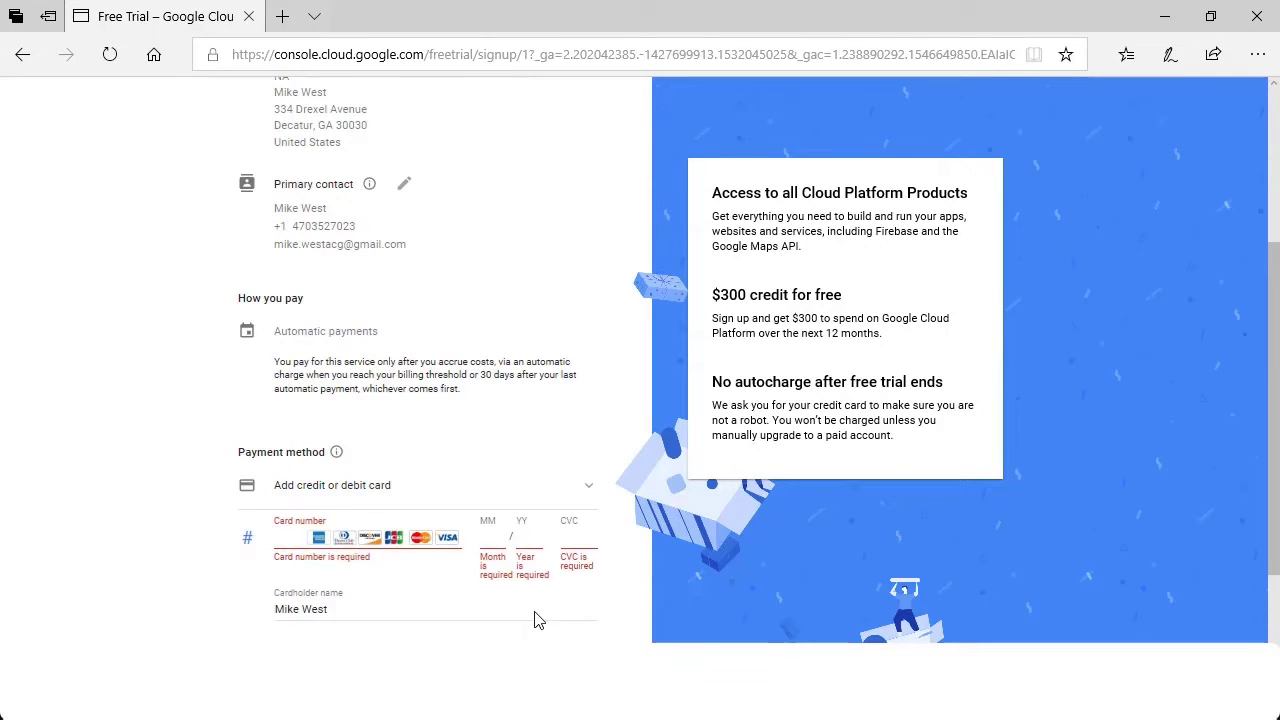
scroll(534, 615, down, 1)
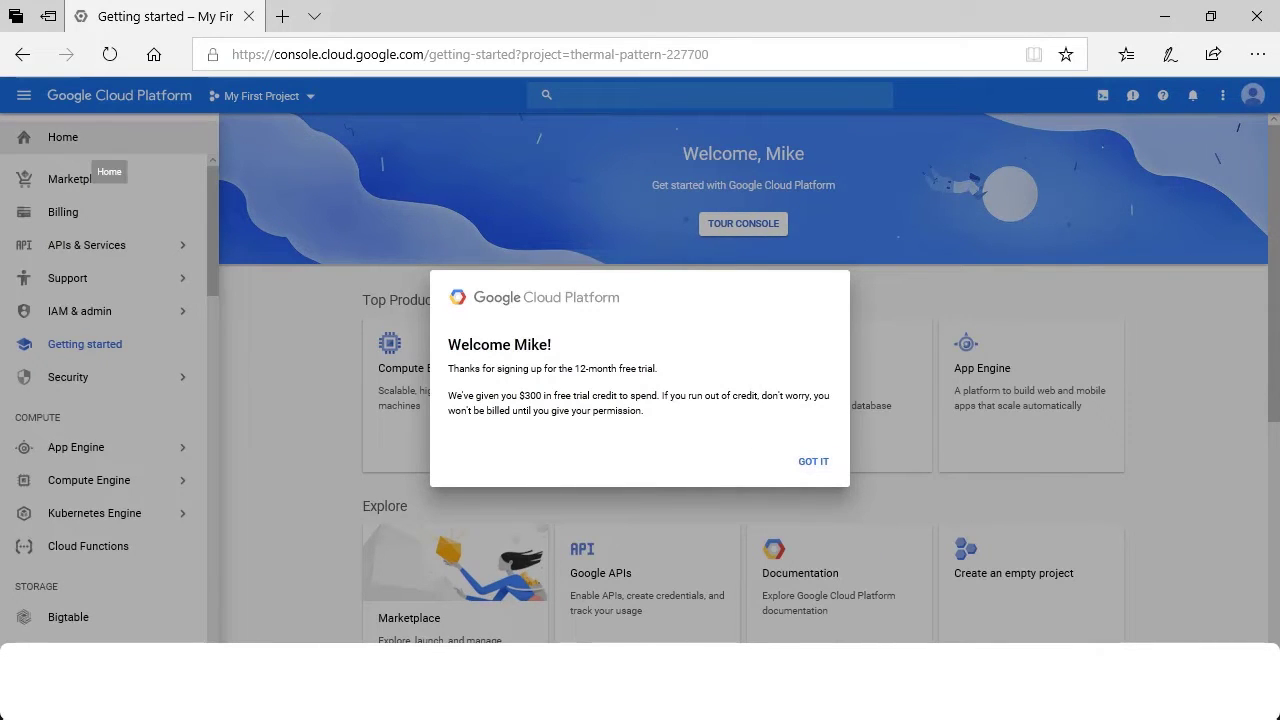
Step: Dismiss the welcome message and go to Billing from the navigation menu
key(Escape)
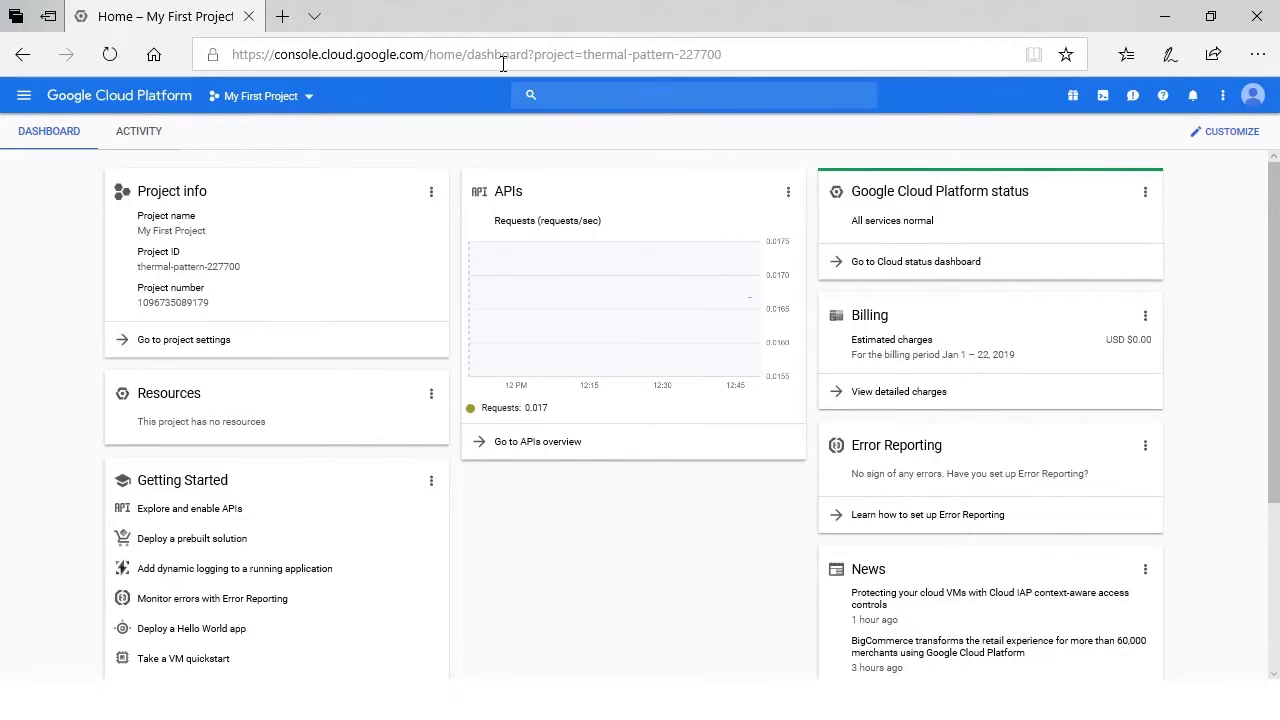
click(24, 96)
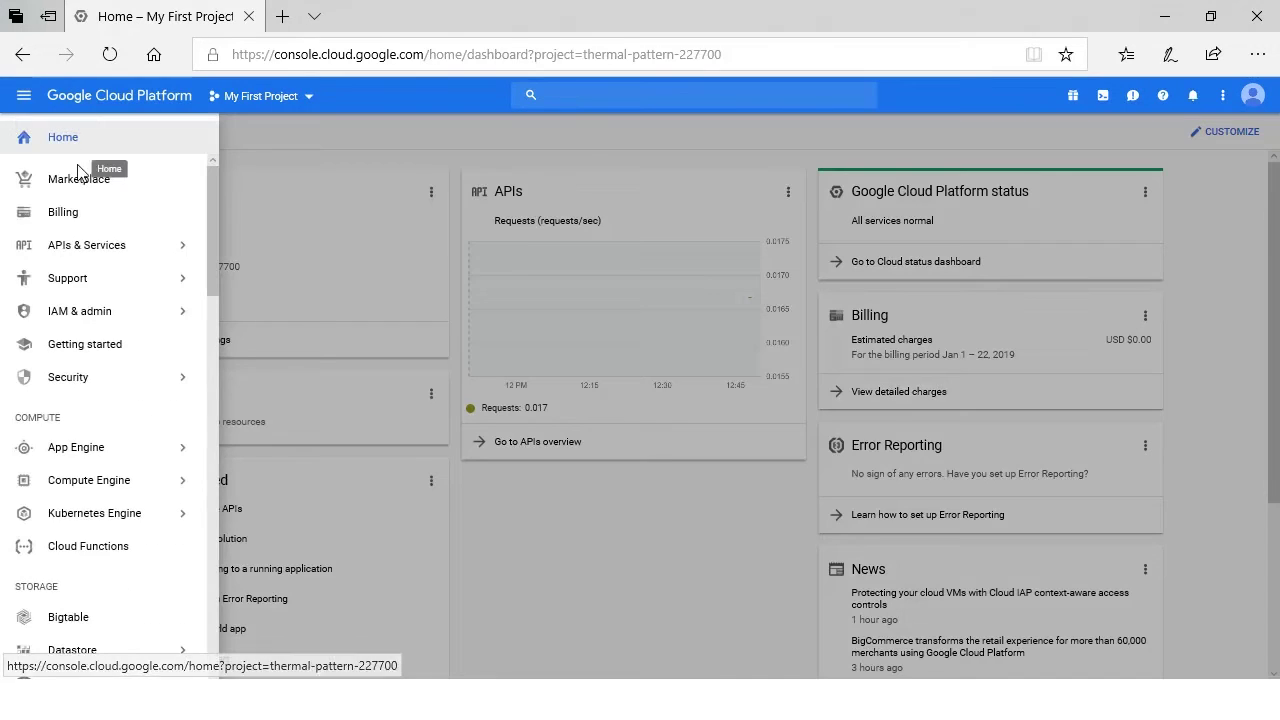
click(75, 222)
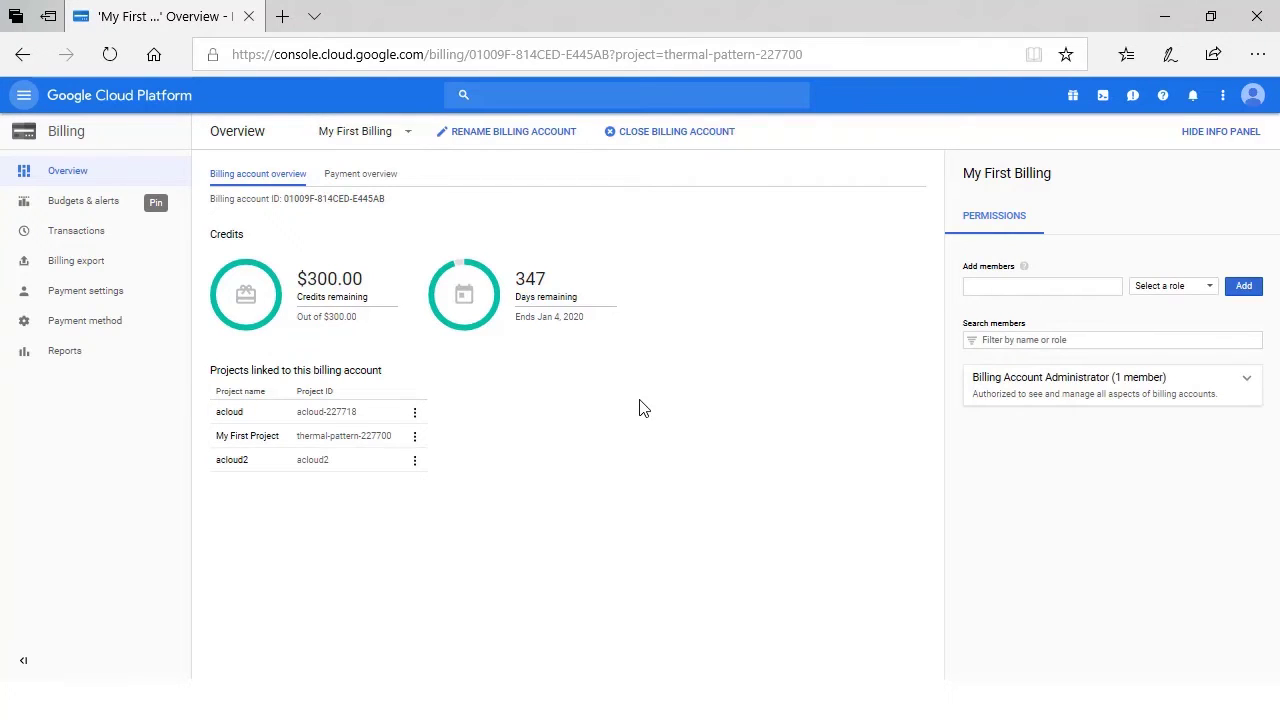
Step: Cancel disabling billing for acloud, then go to Budgets & alerts
click(416, 413)
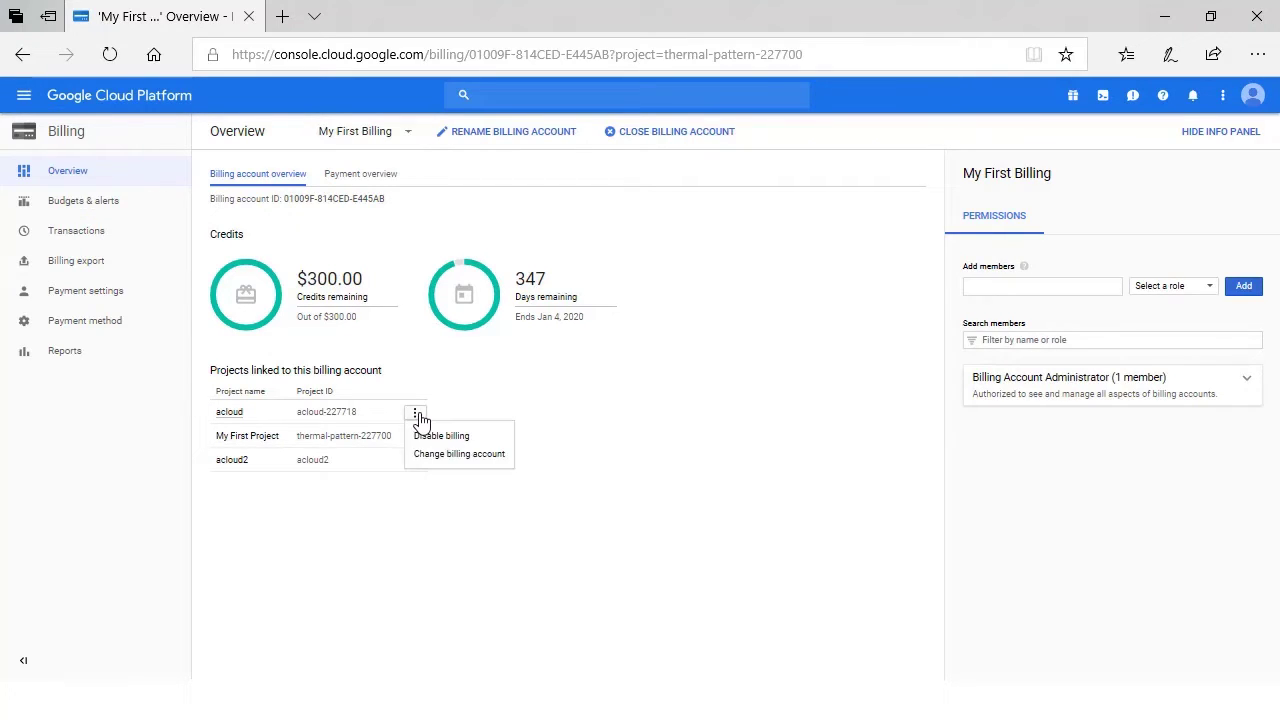
click(489, 441)
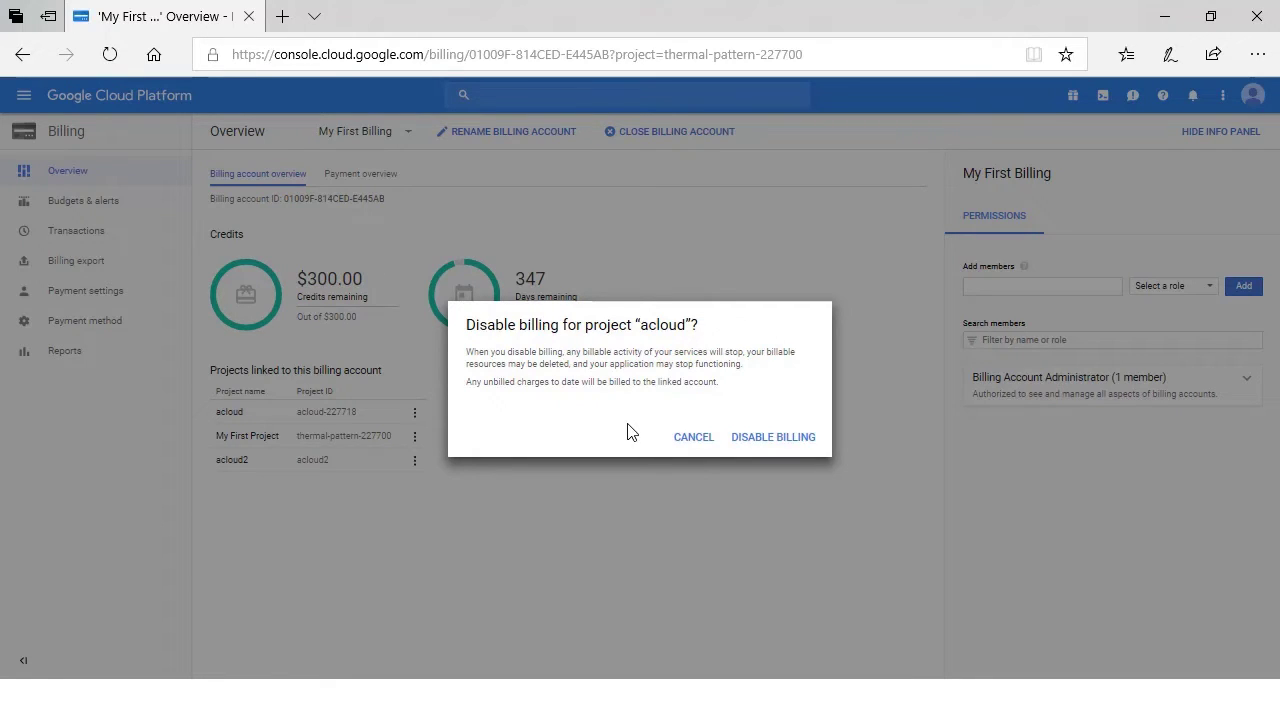
click(693, 437)
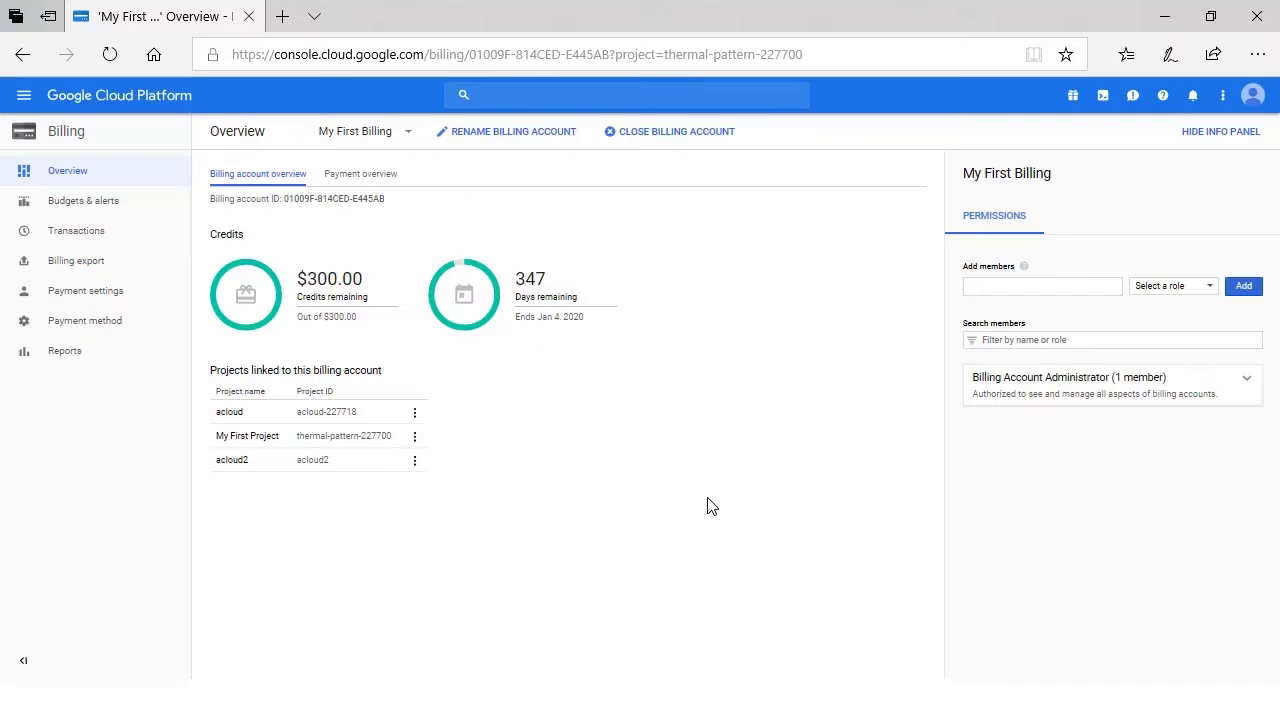
click(116, 210)
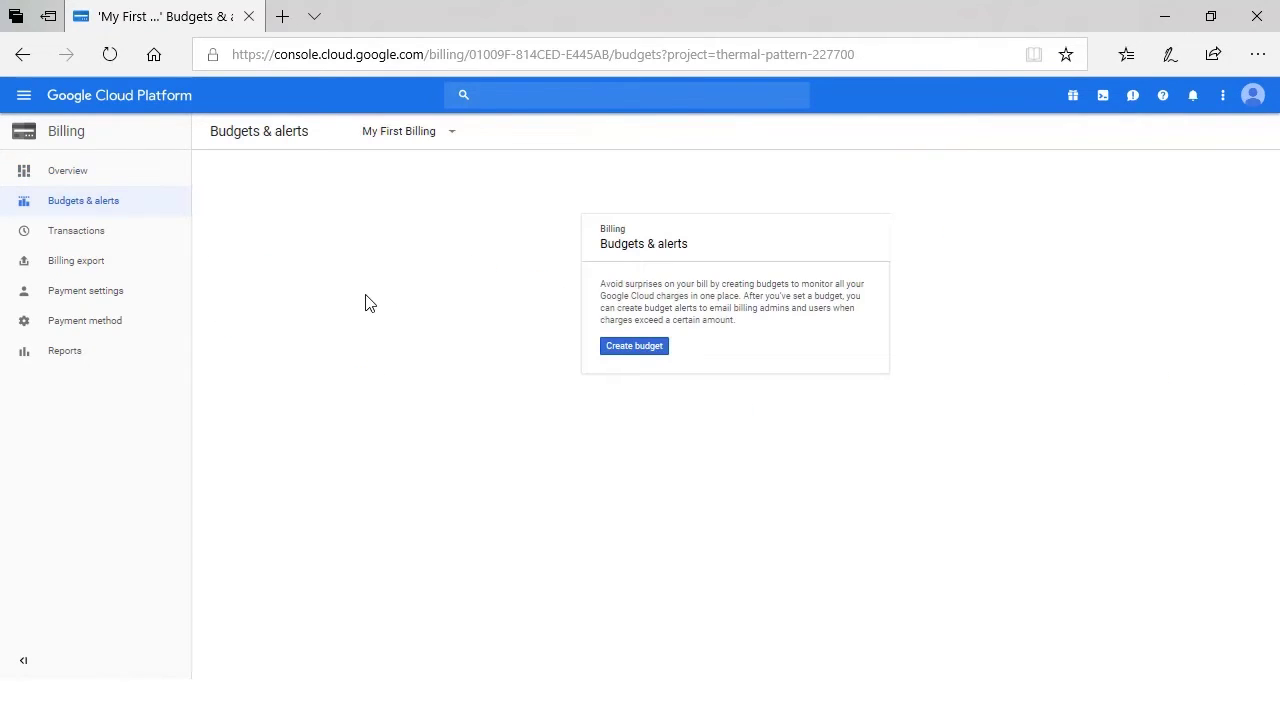
Step: Create a new budget, give it a name, and keep My First Billing as its scope
click(628, 352)
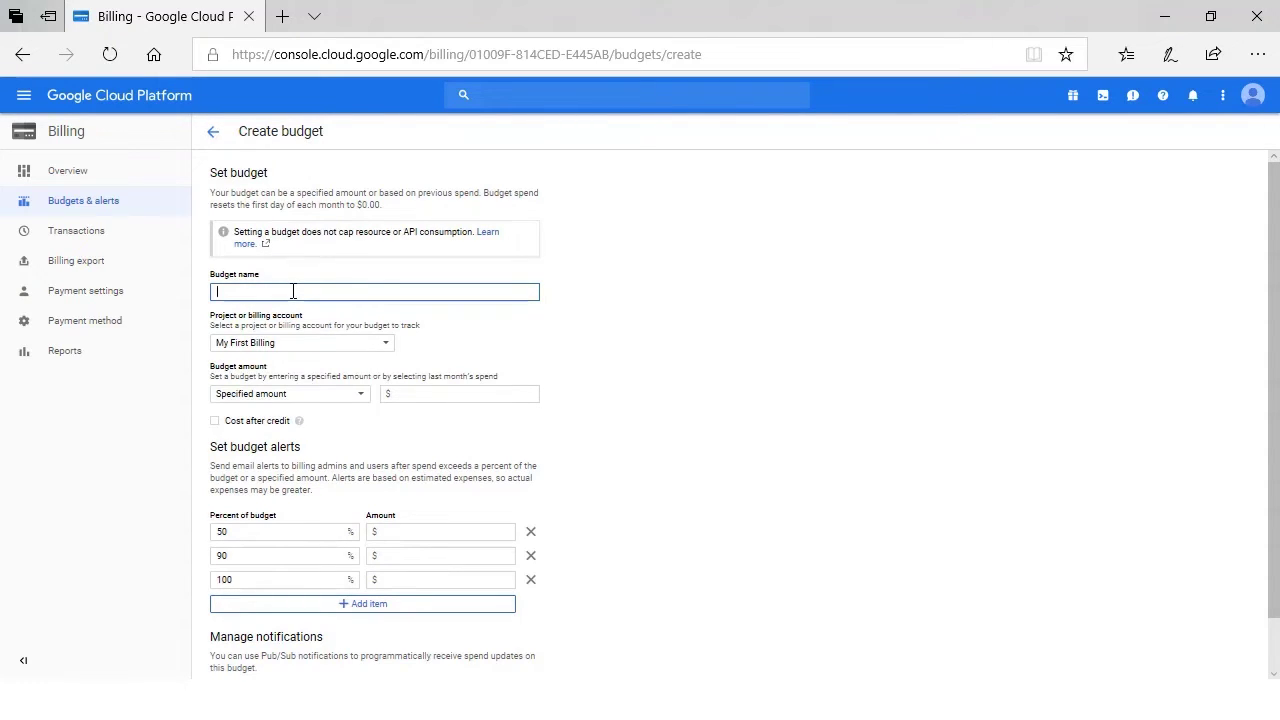
text(Mike's Budget)
click(407, 349)
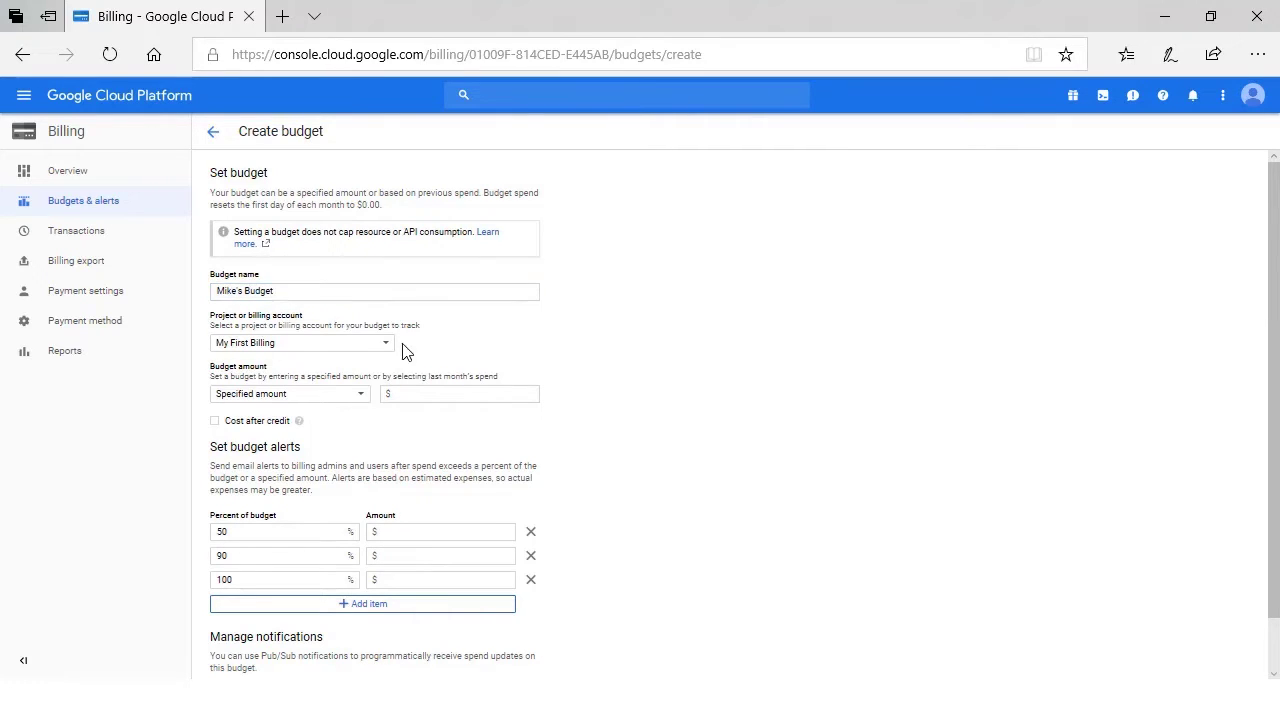
click(385, 354)
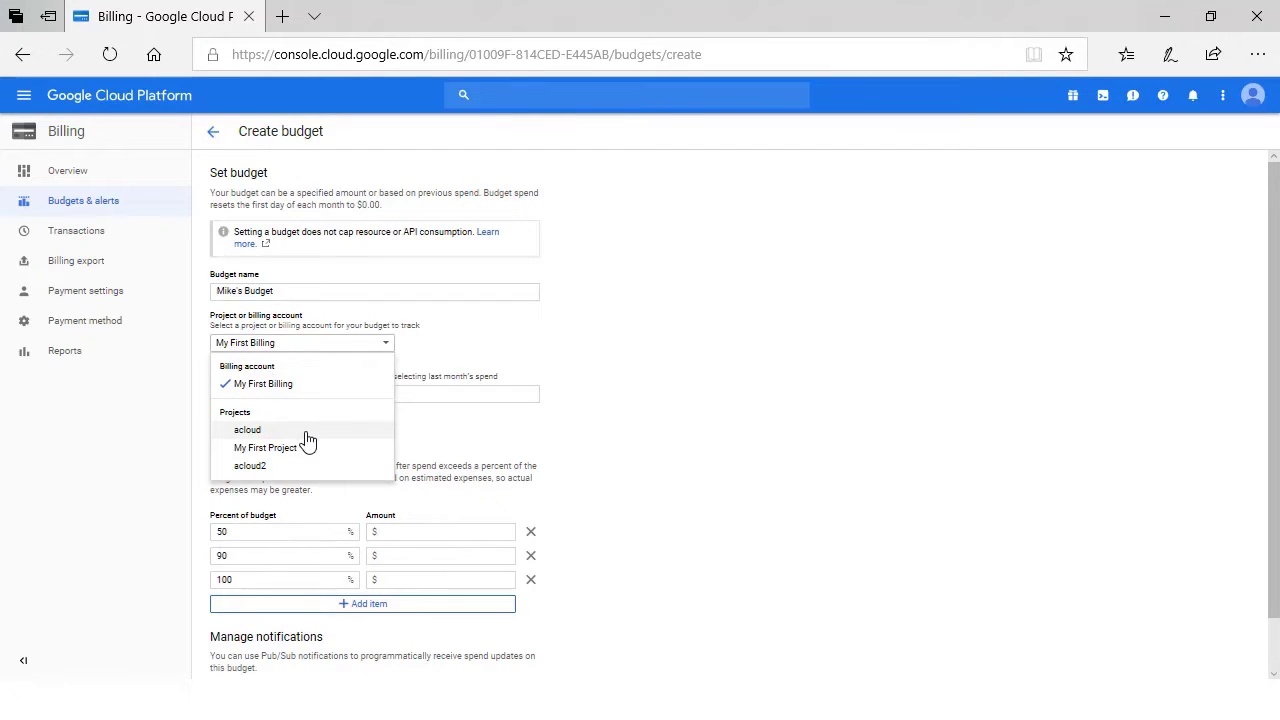
click(297, 389)
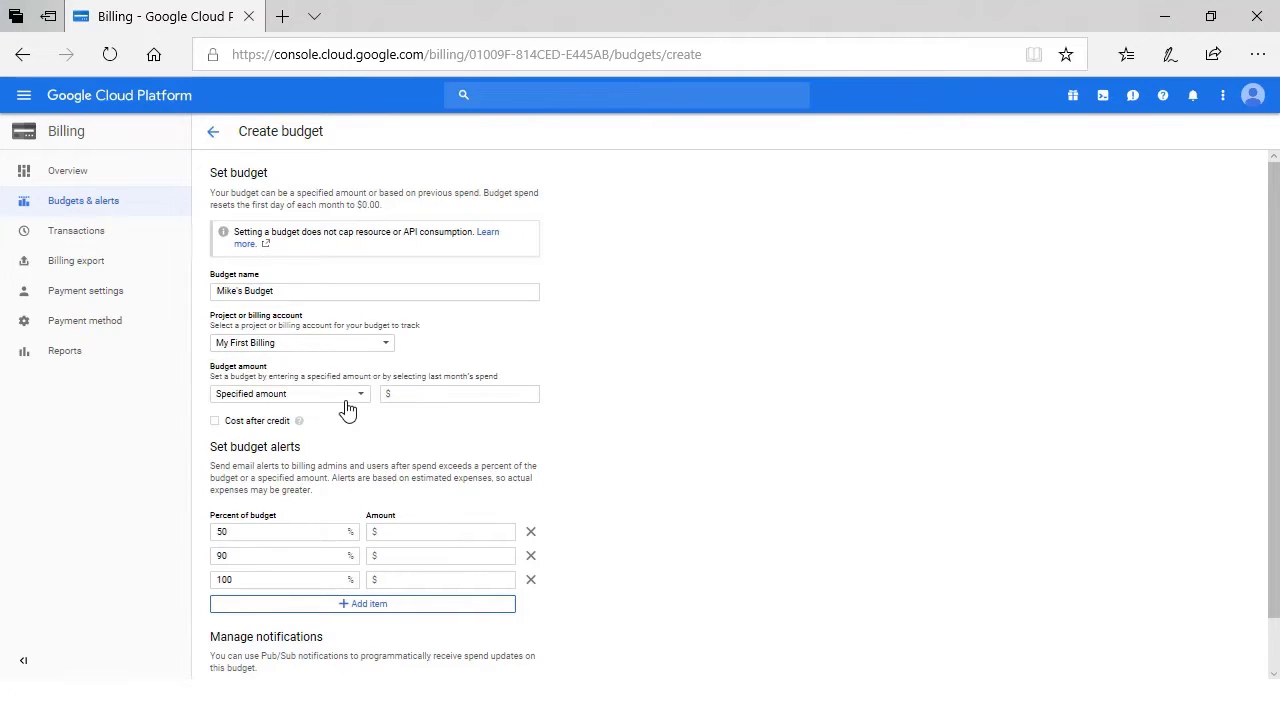
Step: Set the budget amount to 1000.00 and turn on Cost after credit
click(423, 393)
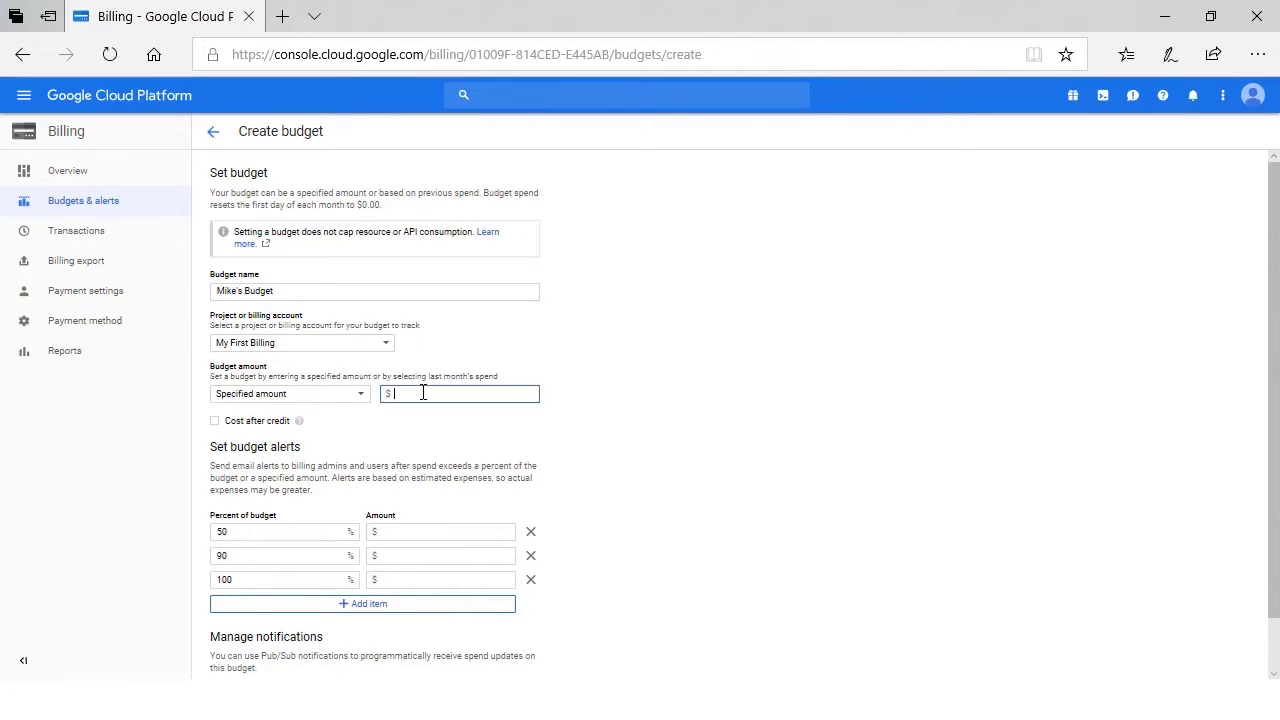
text(1000.00)
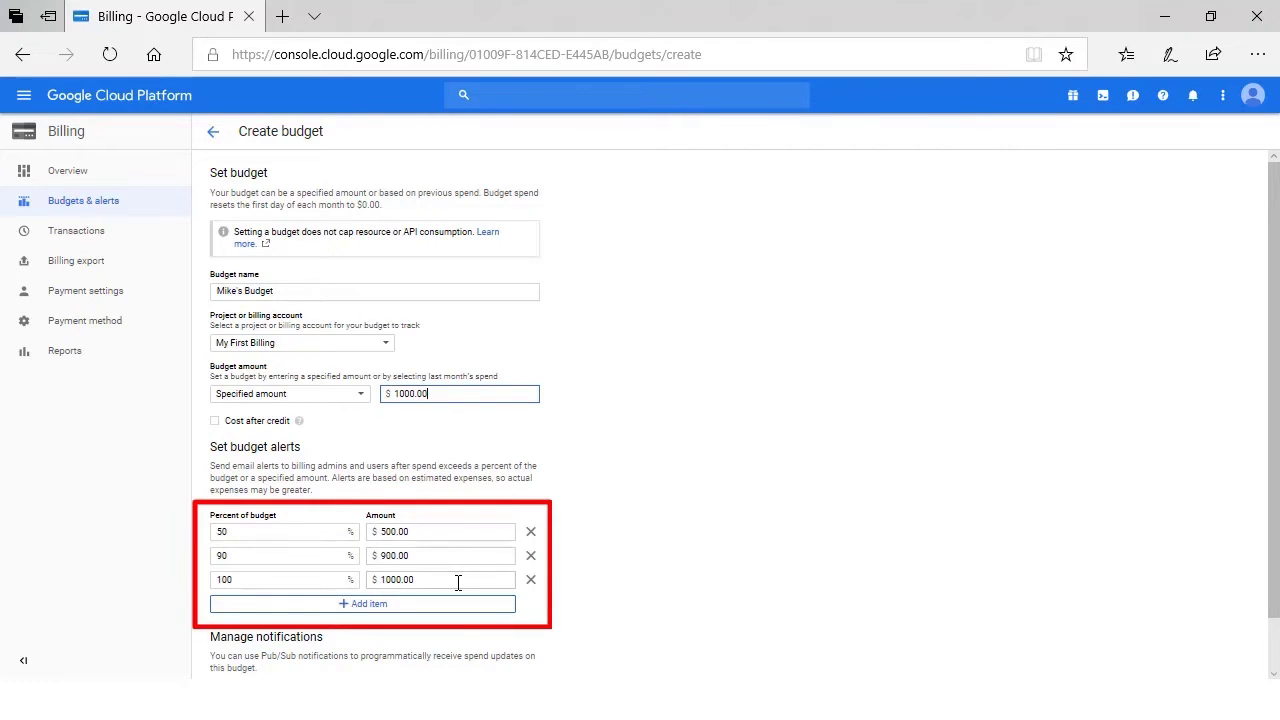
click(985, 380)
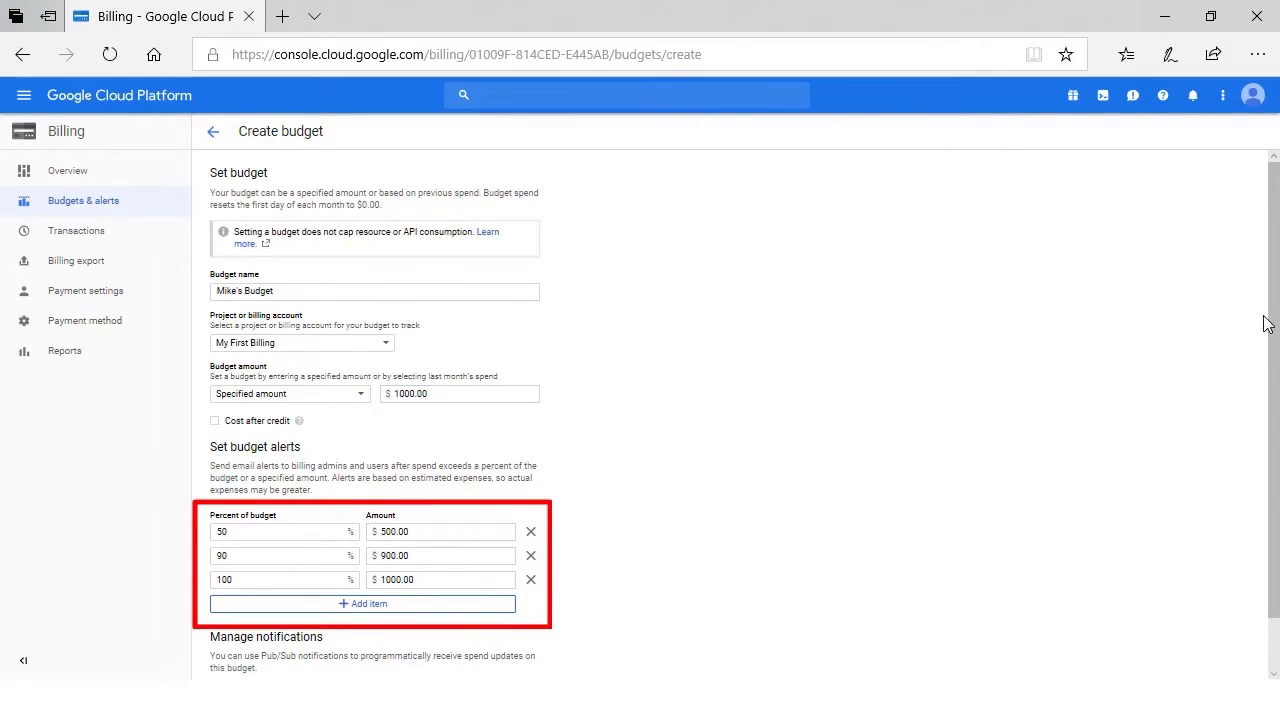
drag(1274, 326, 1278, 392)
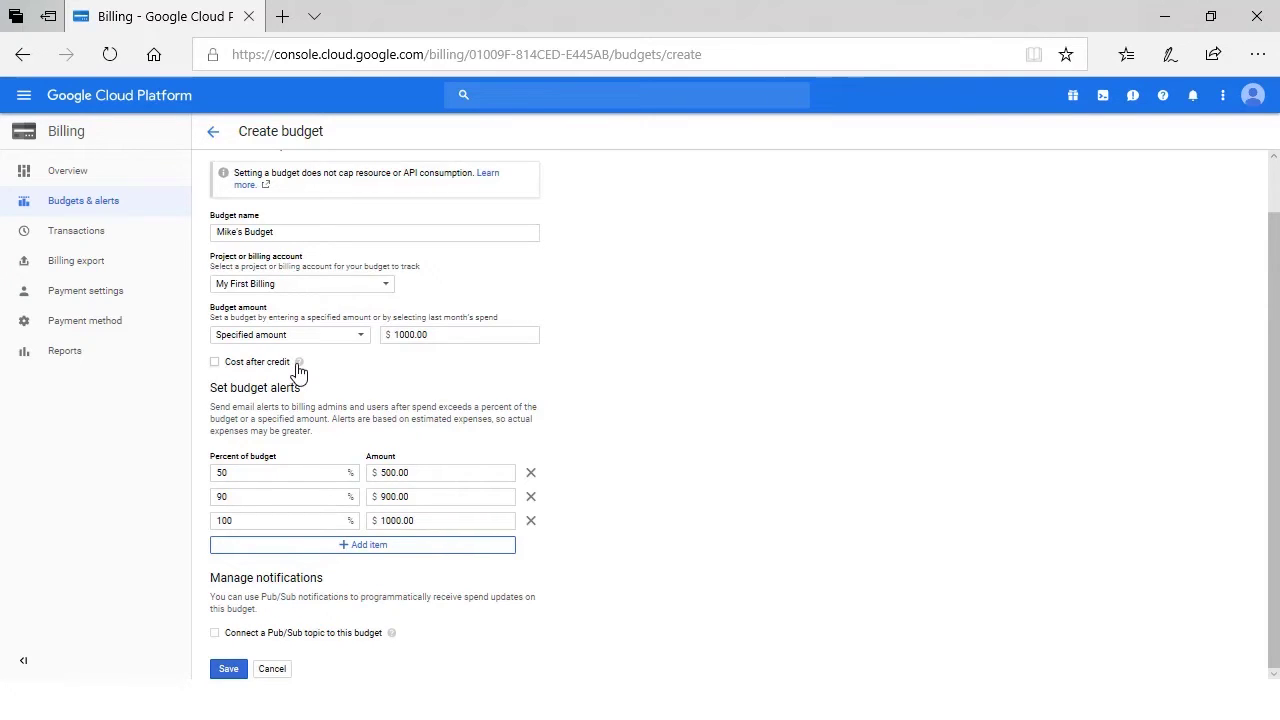
mouse_move(300, 366)
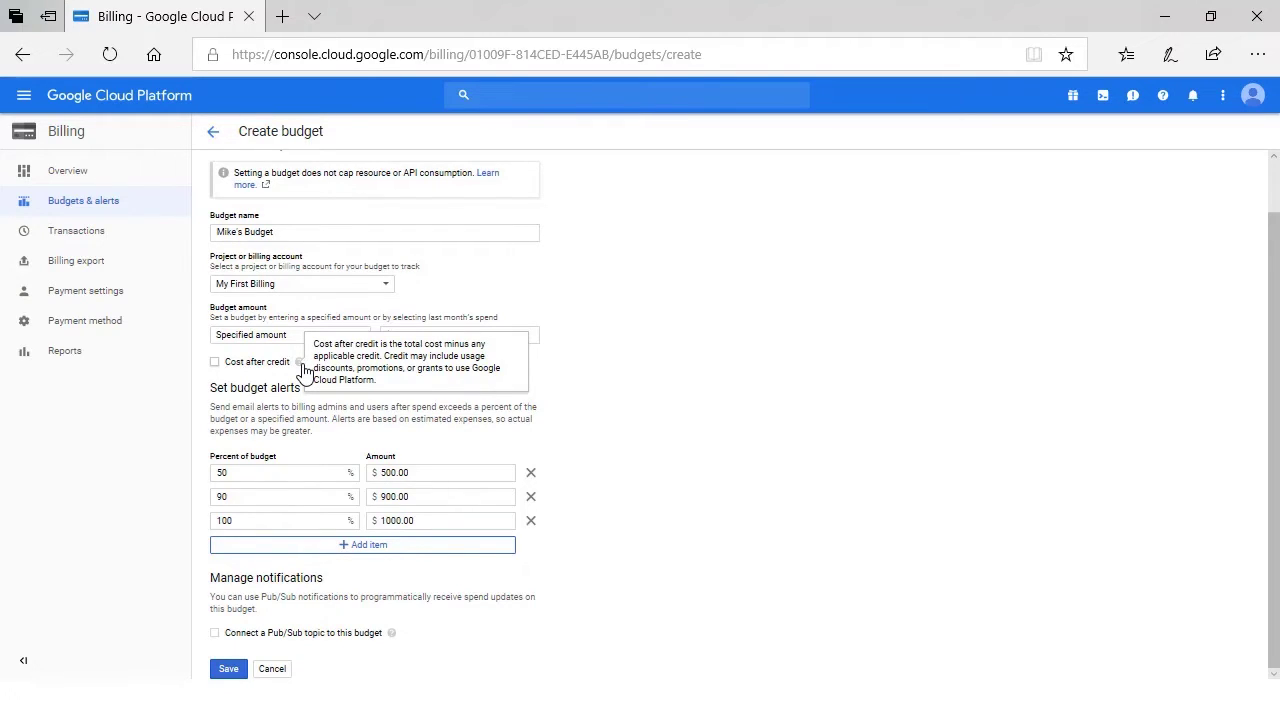
click(258, 364)
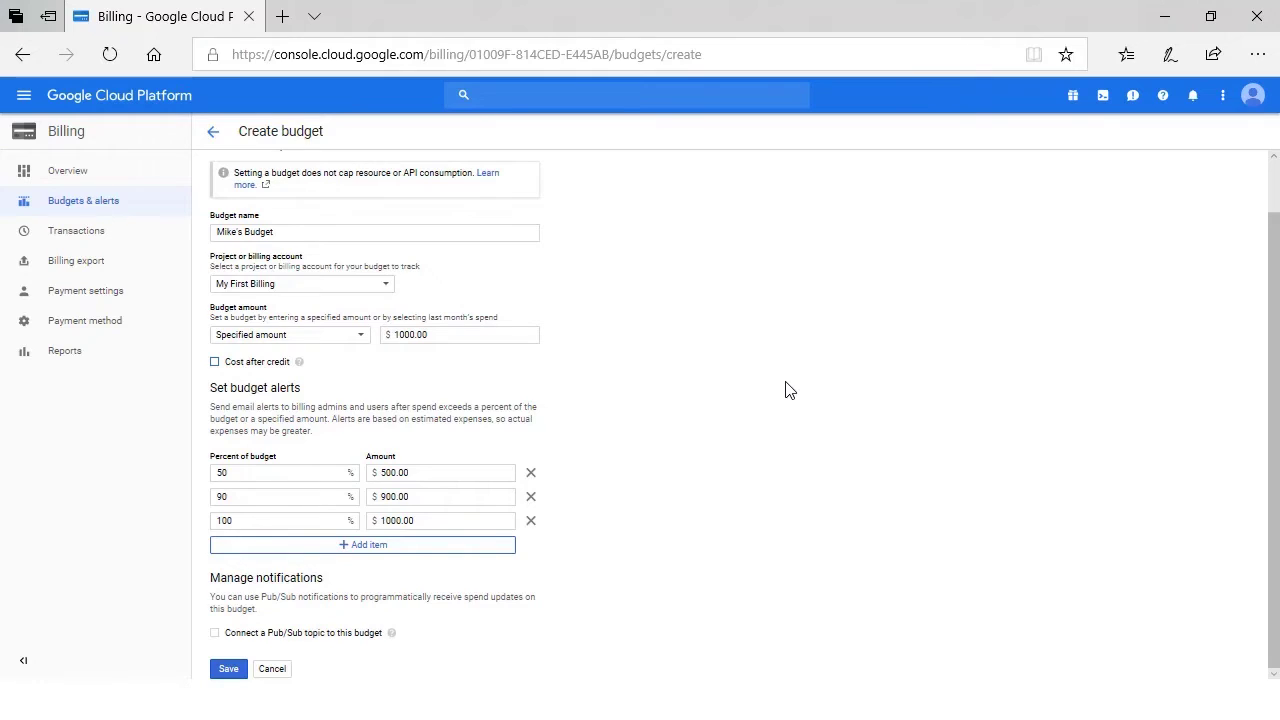
Step: Save the $1000 budget, then select it, delete it and close the notification
click(228, 668)
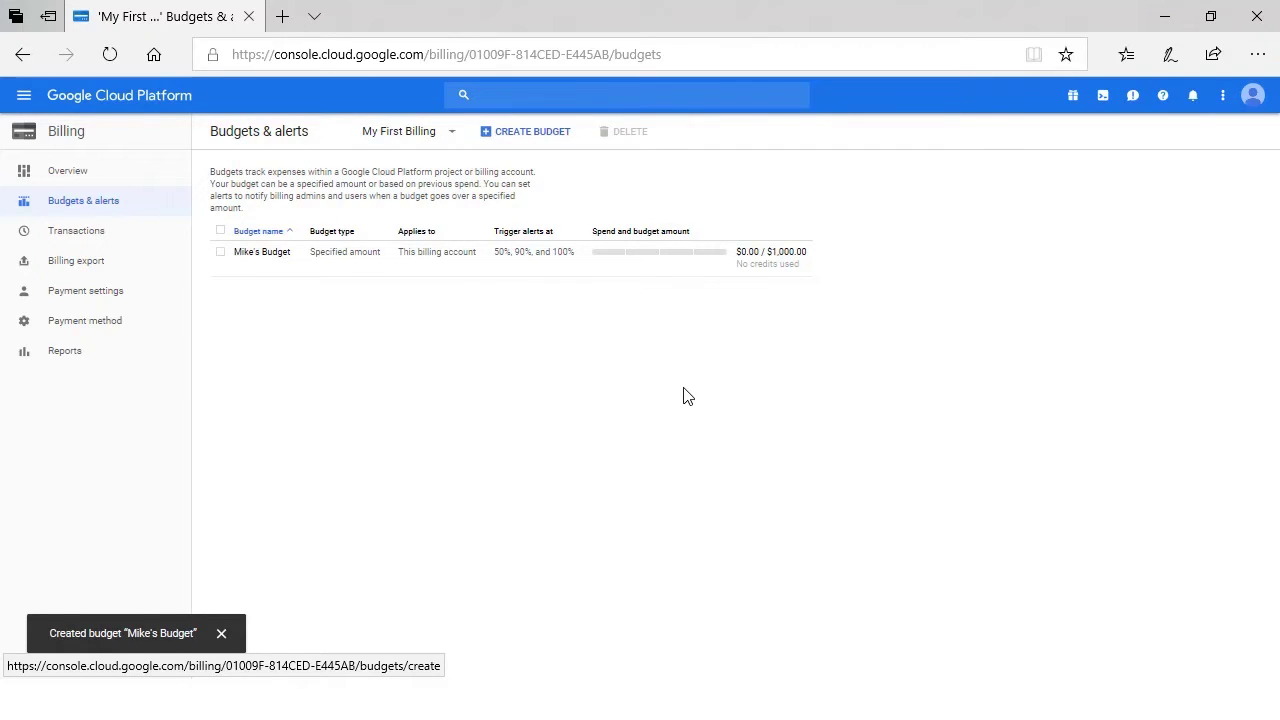
click(220, 252)
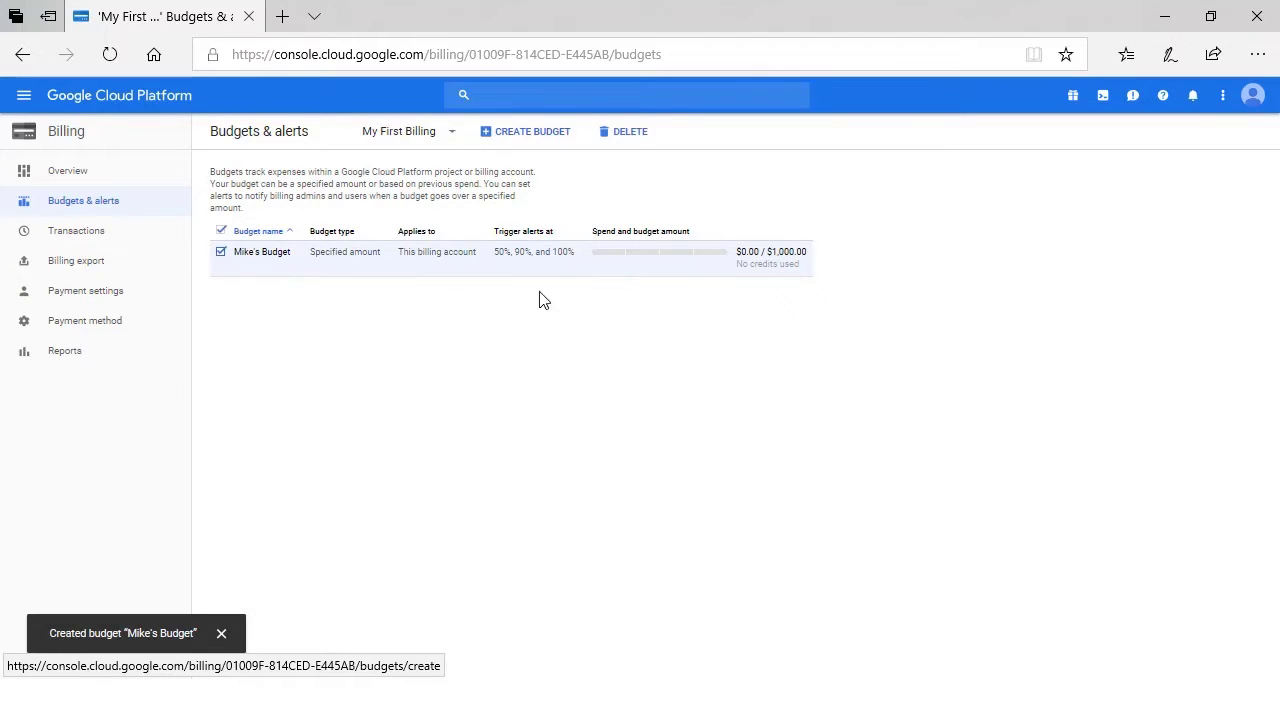
click(627, 140)
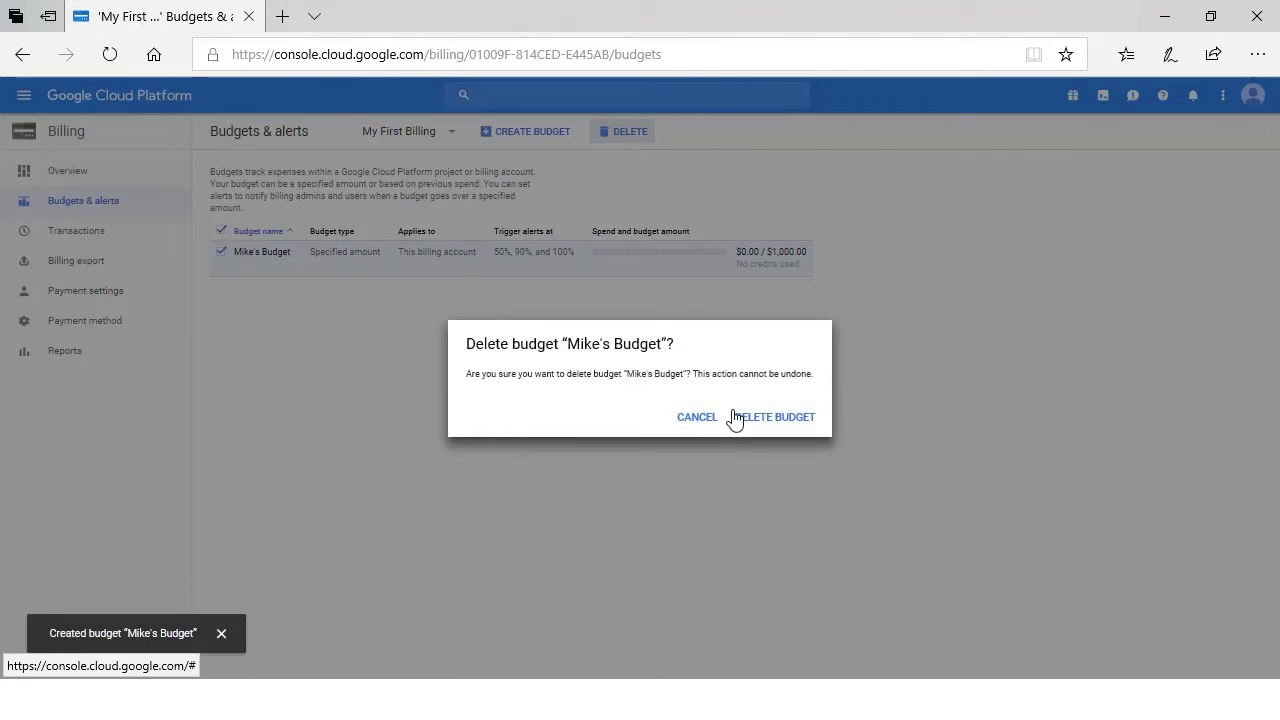
click(802, 425)
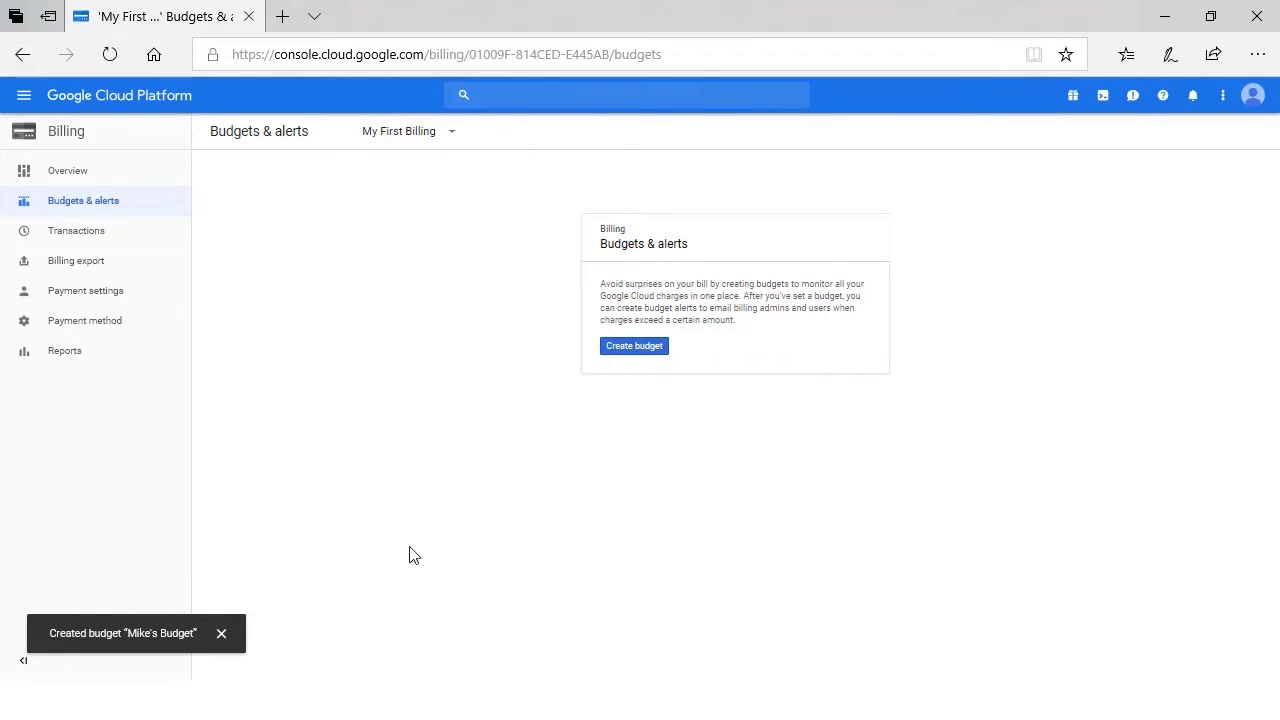
click(224, 636)
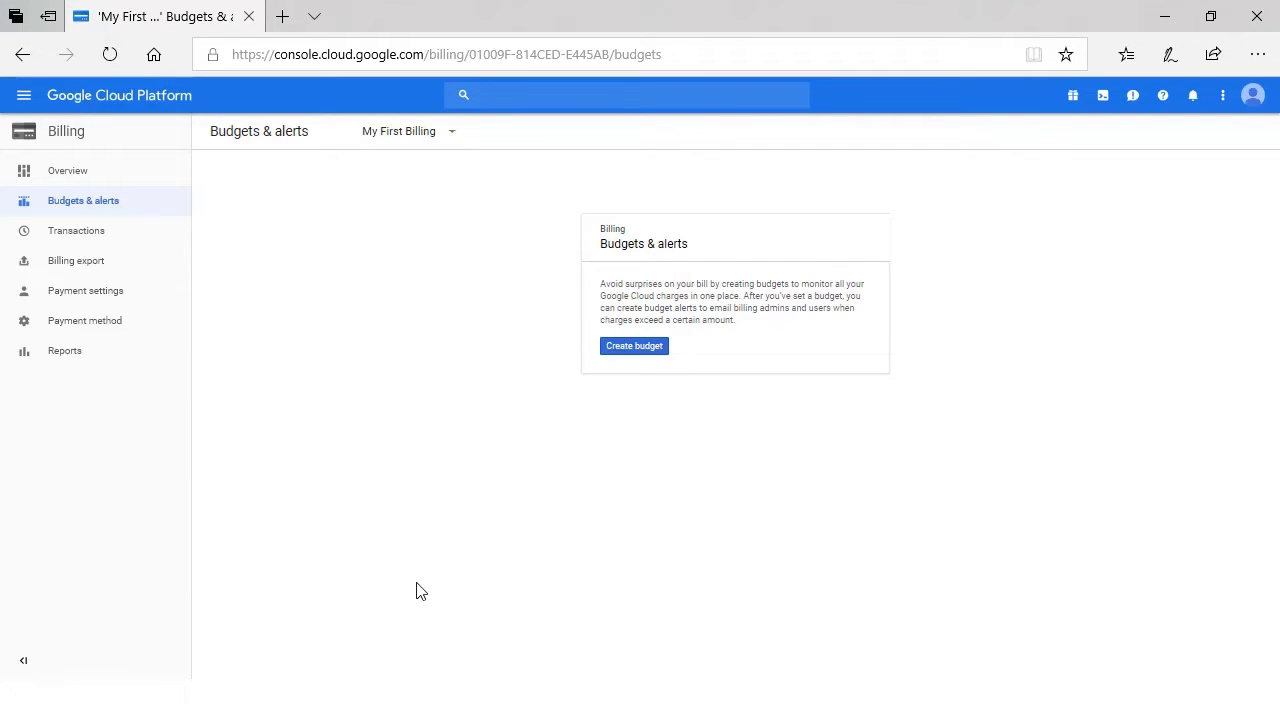
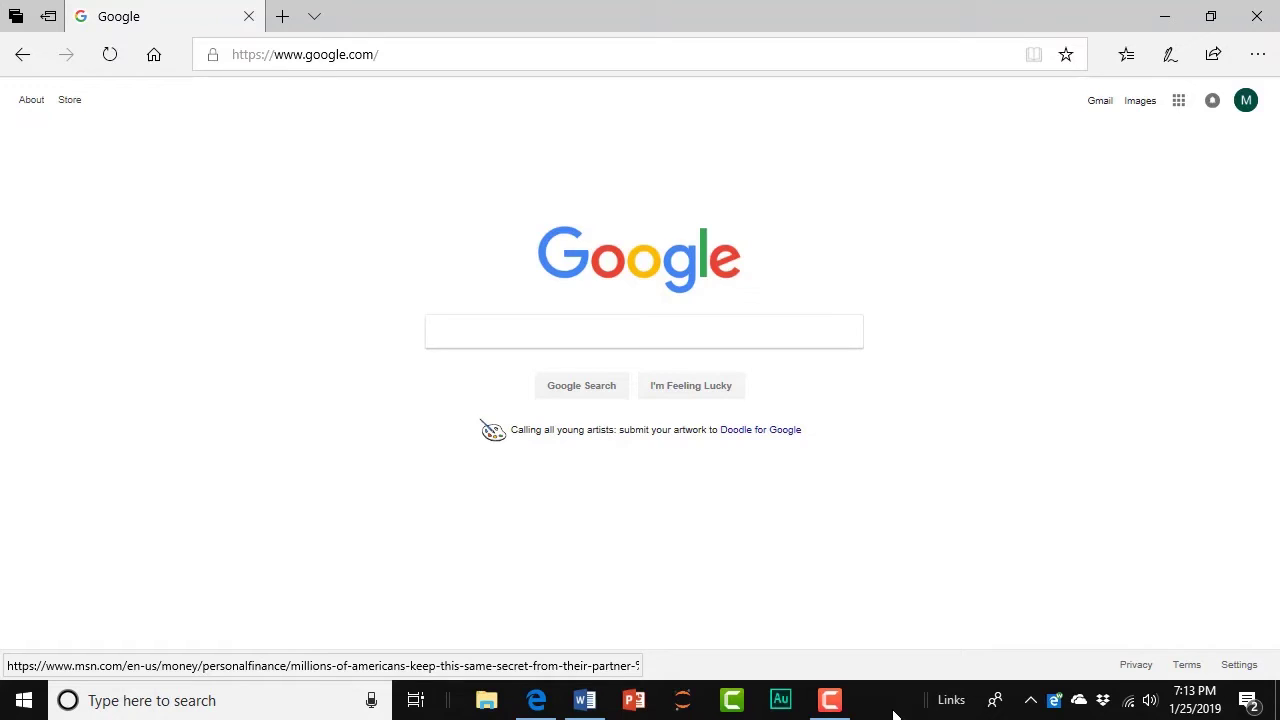
Step: Go to console.cloud.google.com to open the My First Project dashboard
click(452, 58)
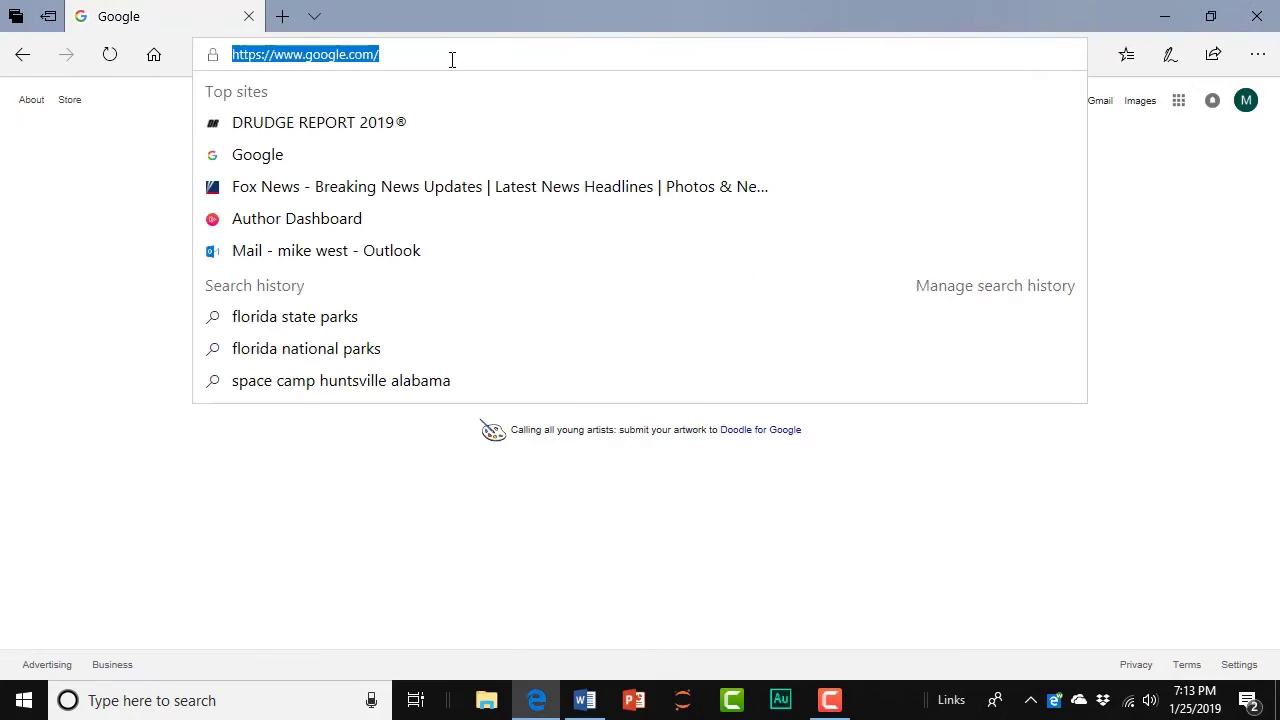
text(con)
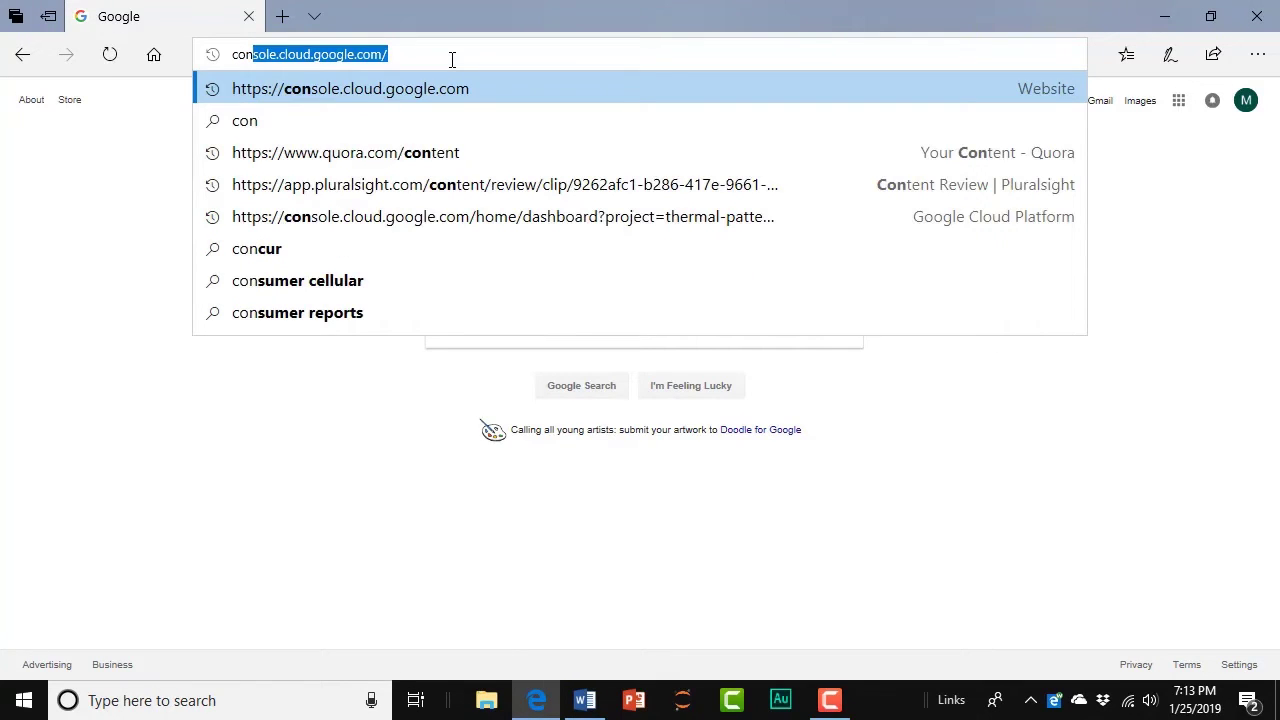
key(Return)
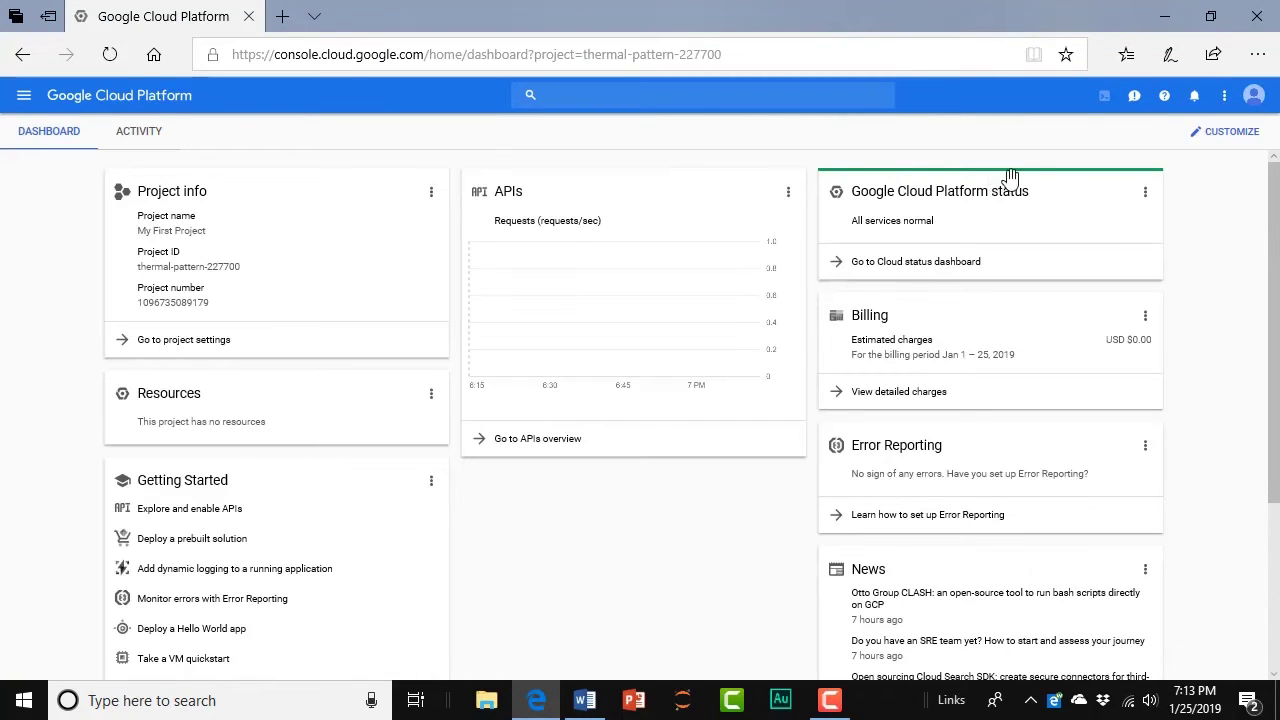
Step: Pin the console page to the taskbar and reopen it from the new shortcut
click(1259, 58)
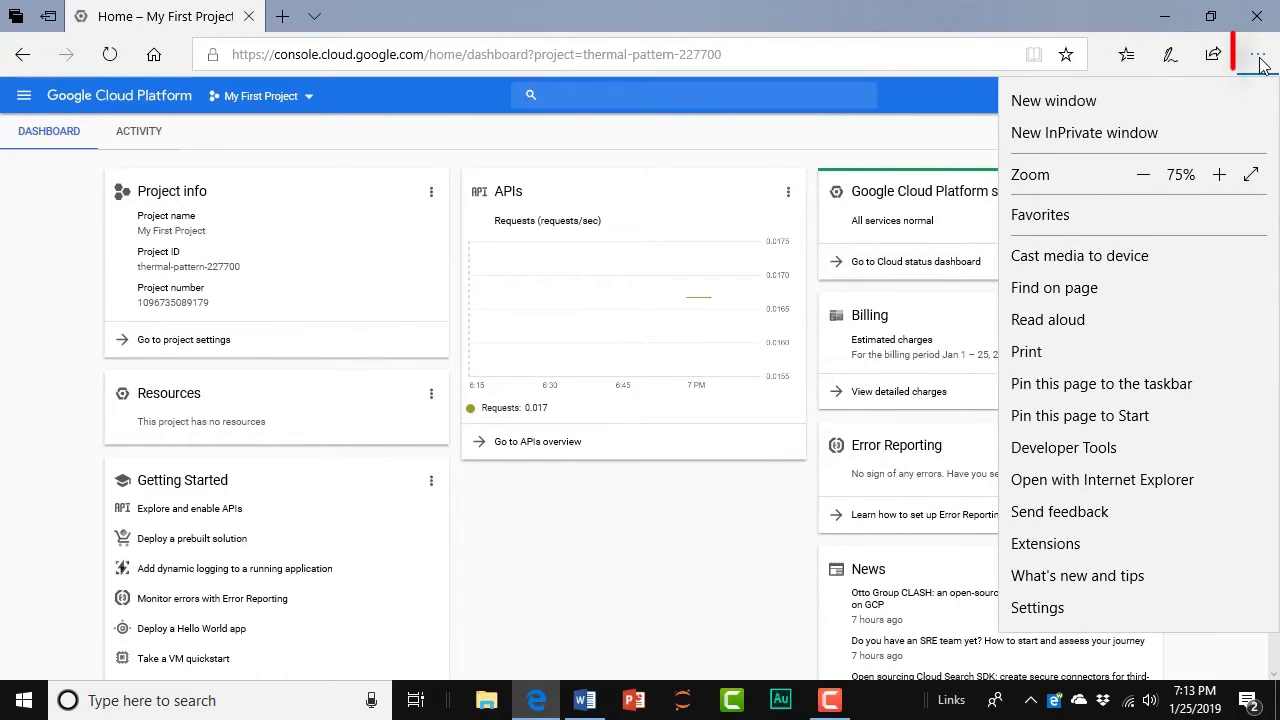
click(1238, 390)
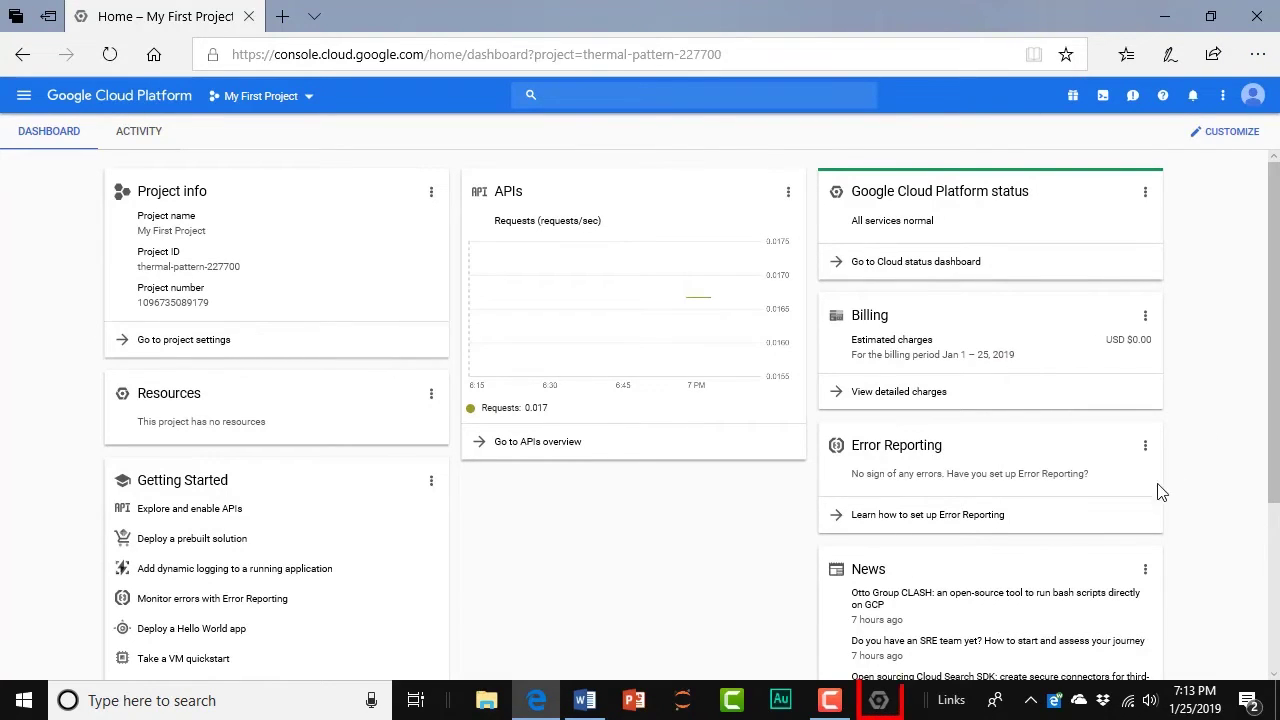
click(880, 705)
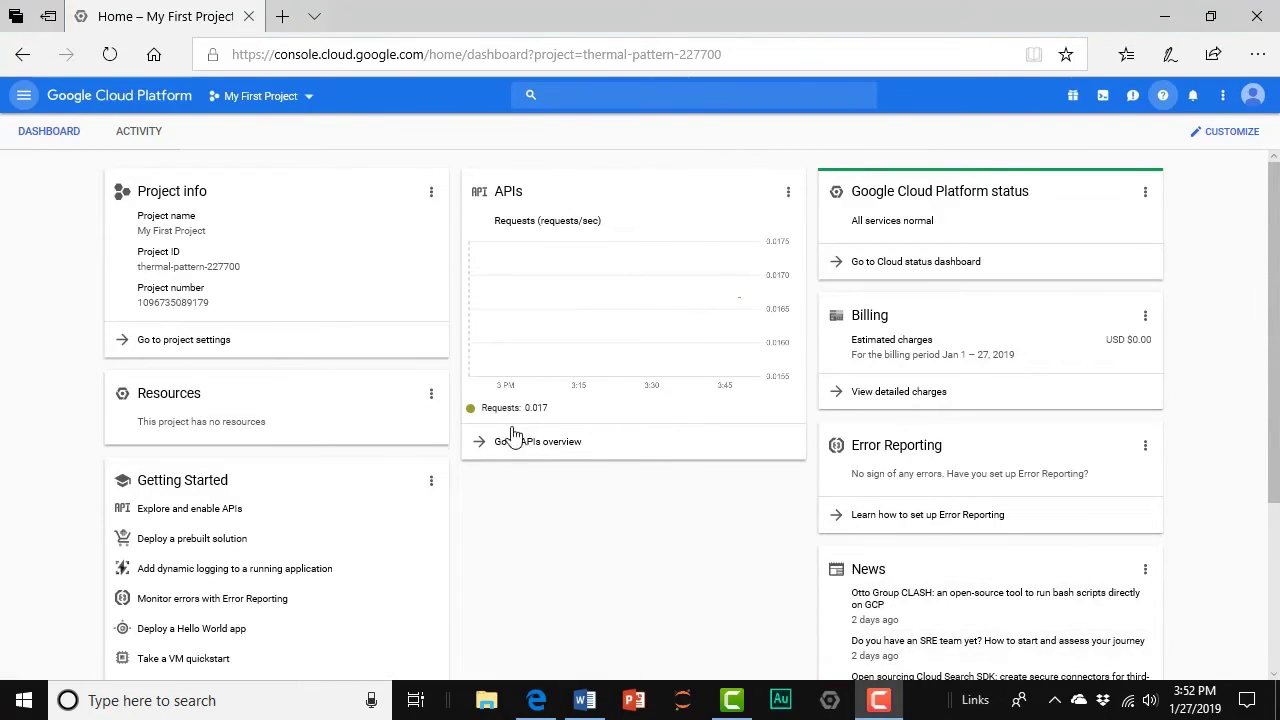
Step: Open BigQuery from the Navigation menu's Big Data section
click(20, 97)
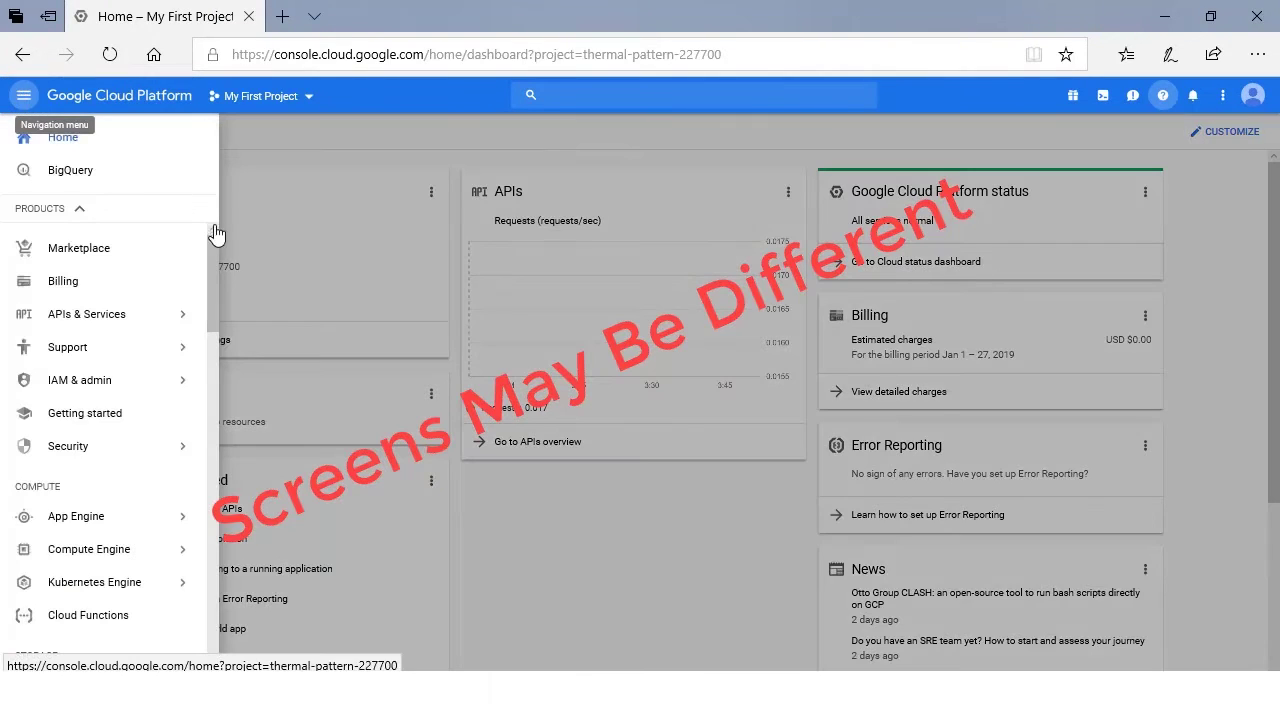
drag(218, 244, 229, 508)
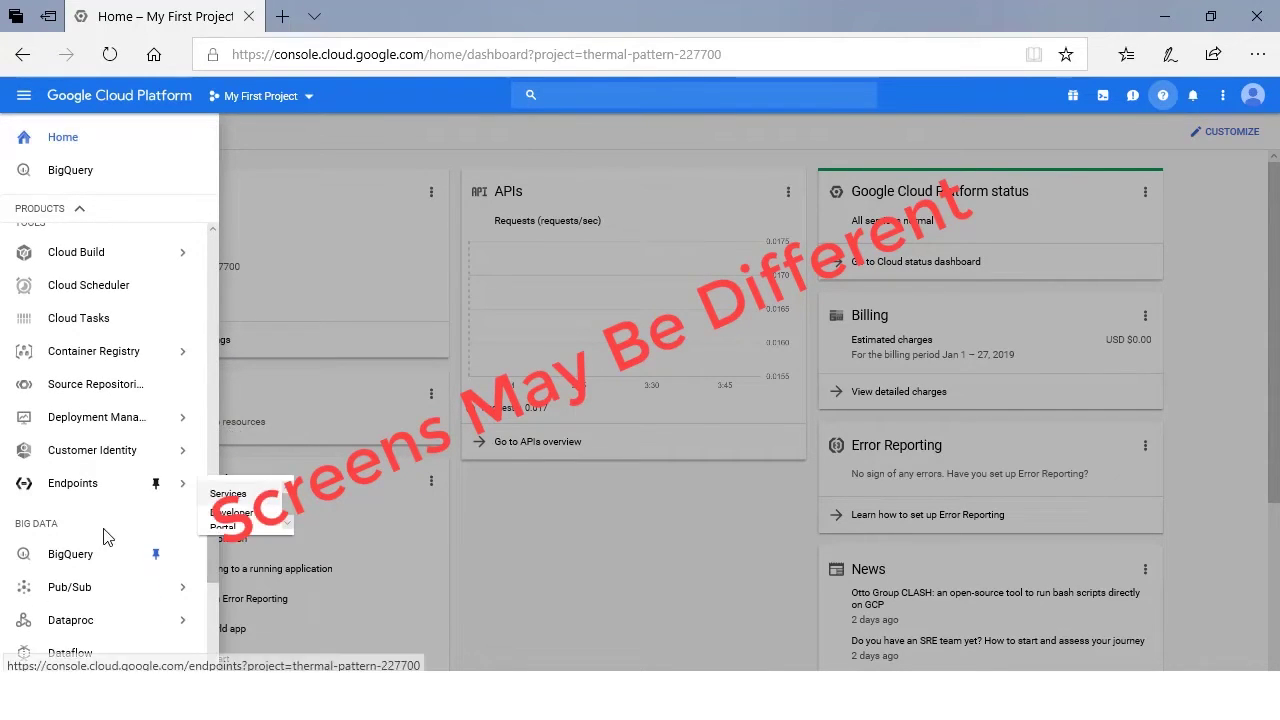
click(110, 562)
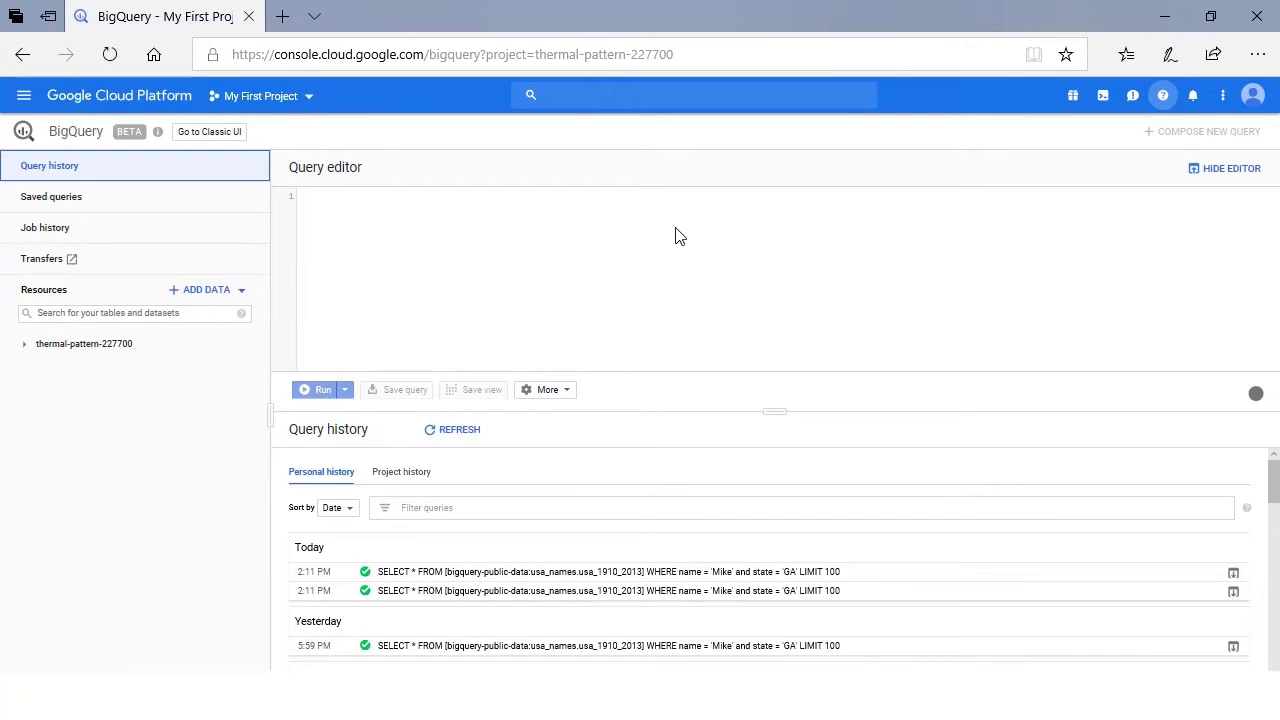
click(213, 137)
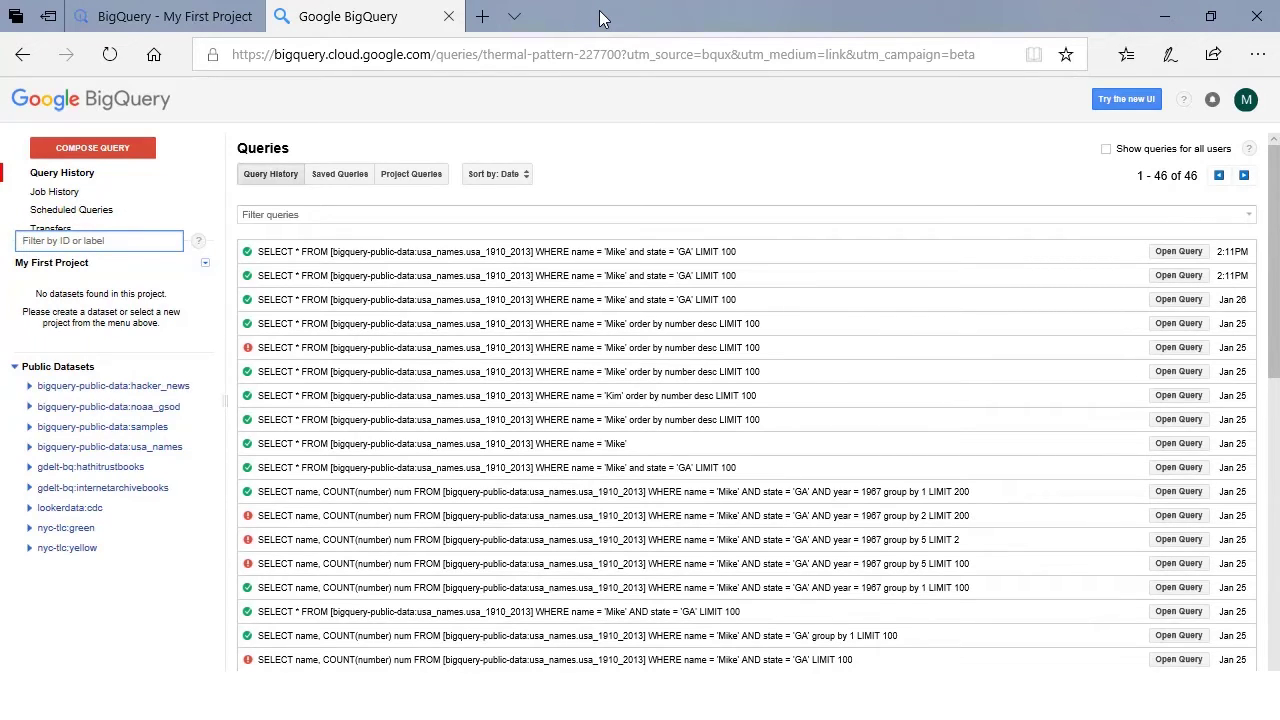
click(449, 17)
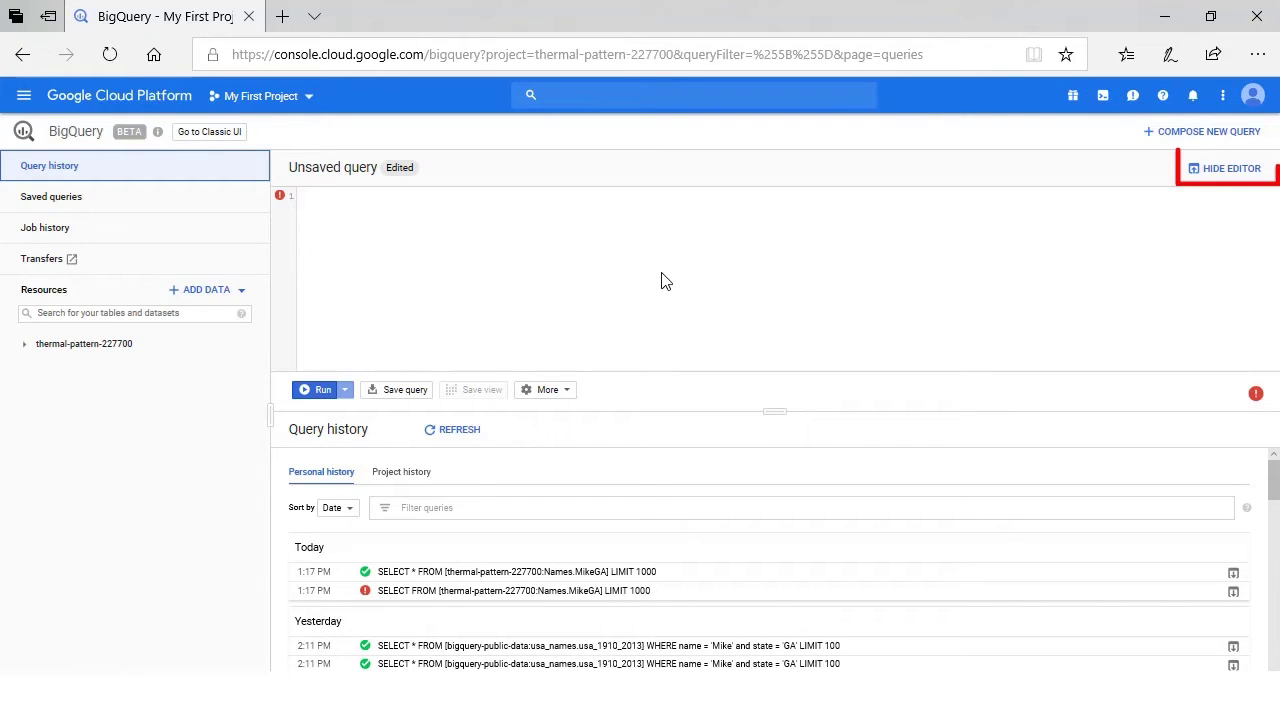
Step: Hide the query editor, switch to the acloud project, then back to My First Project
click(1207, 176)
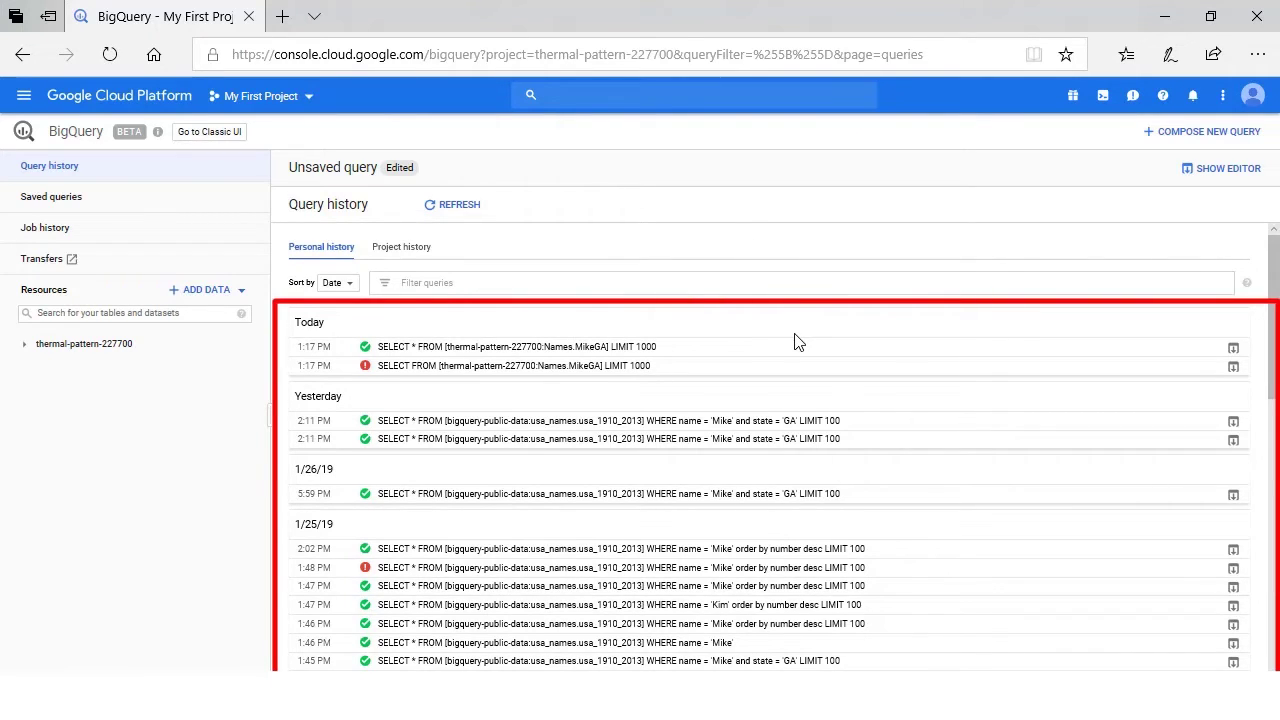
click(287, 100)
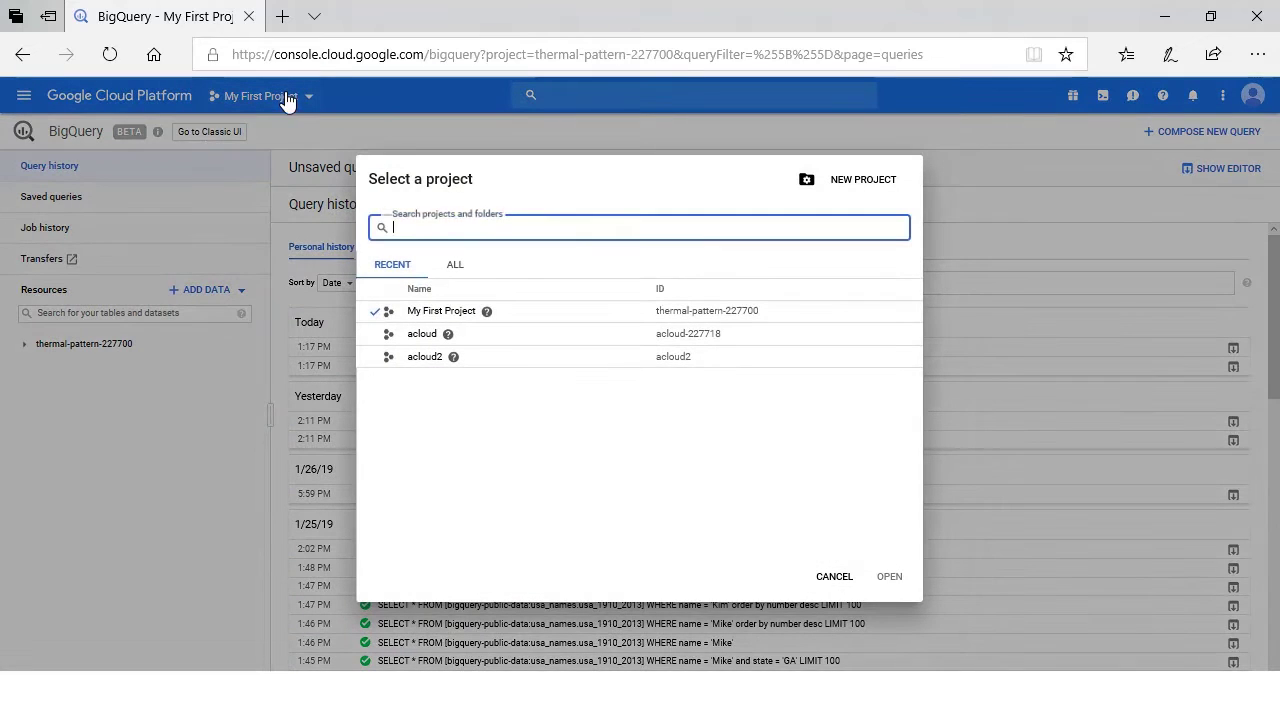
click(422, 335)
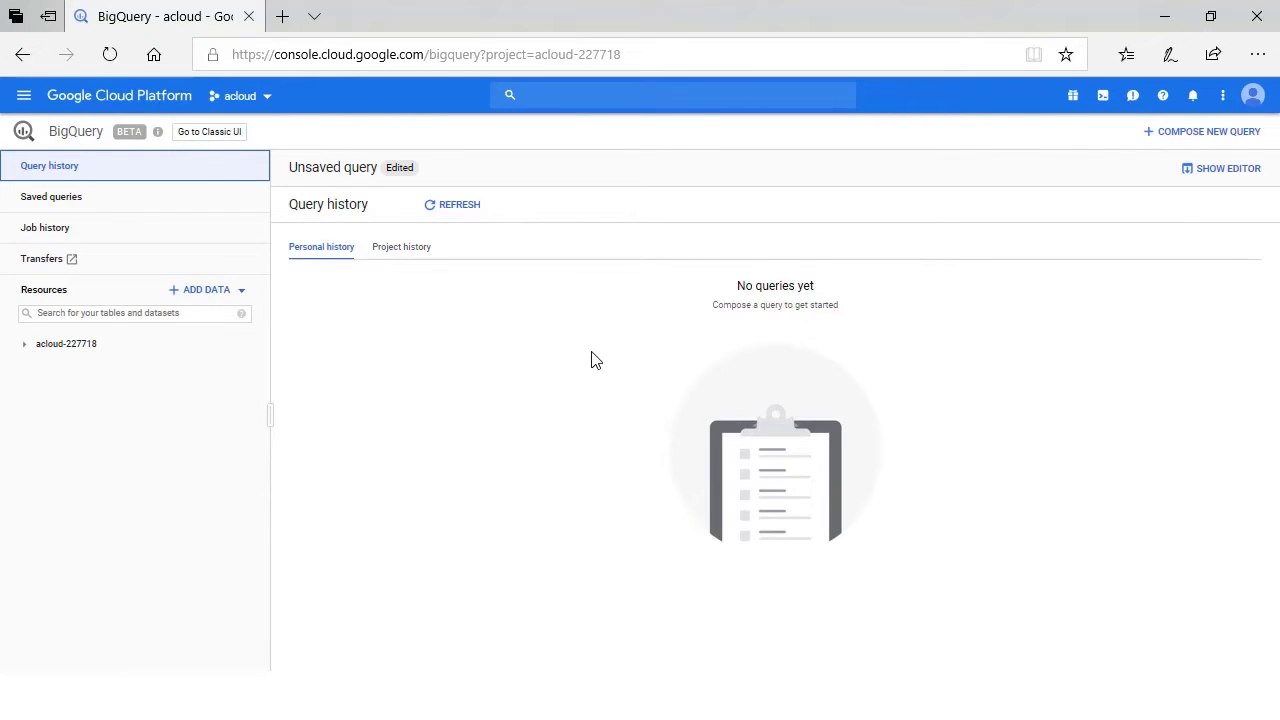
click(267, 101)
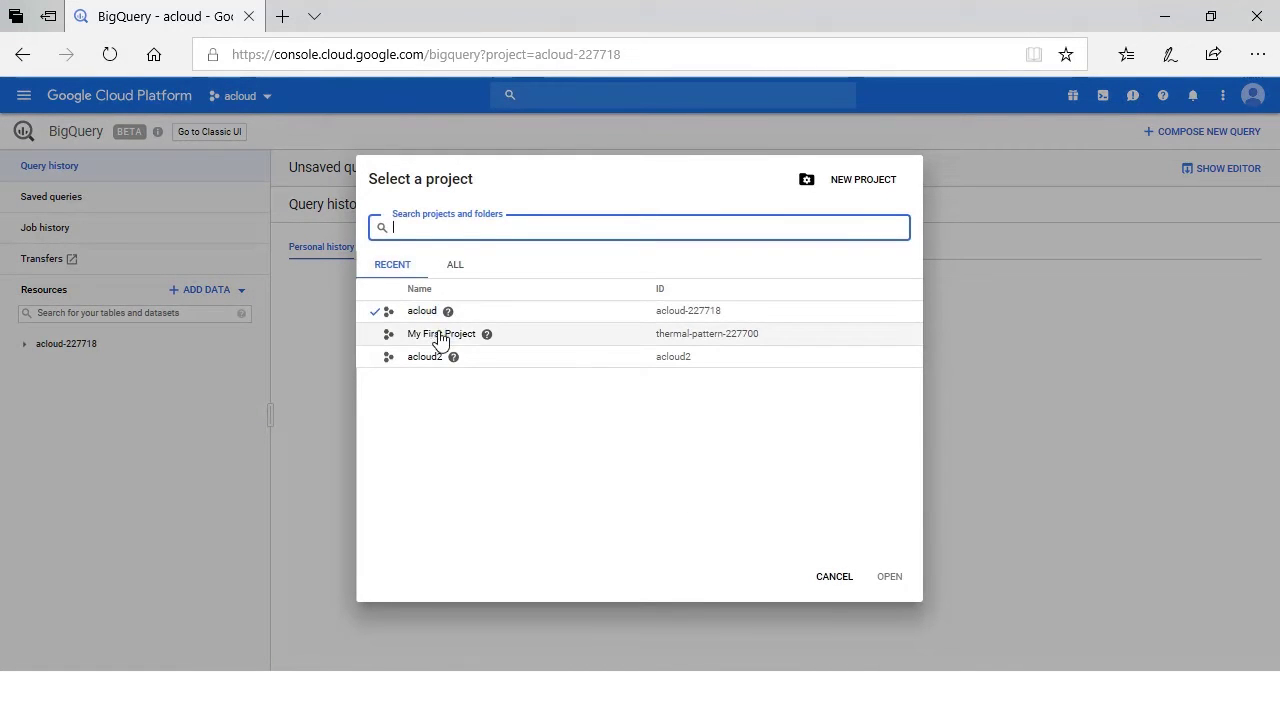
click(464, 335)
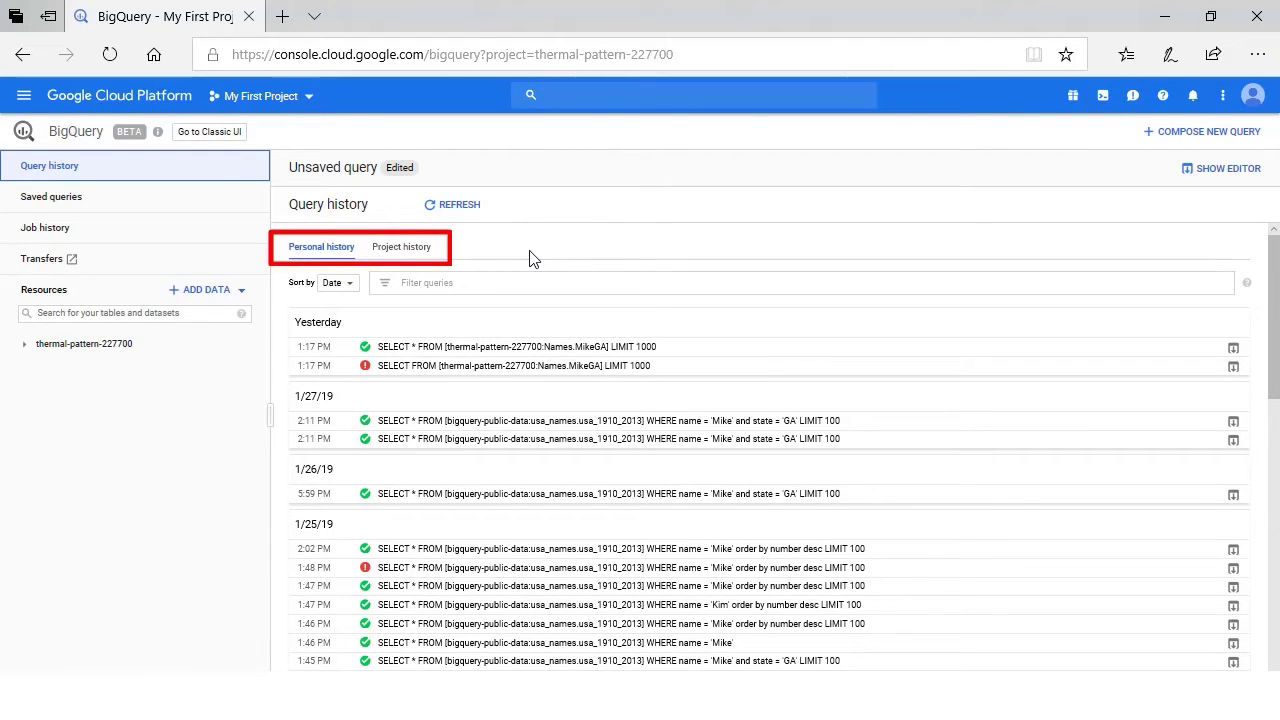
Step: Show Project history, filter it by your own User email, then remove that filter
click(415, 250)
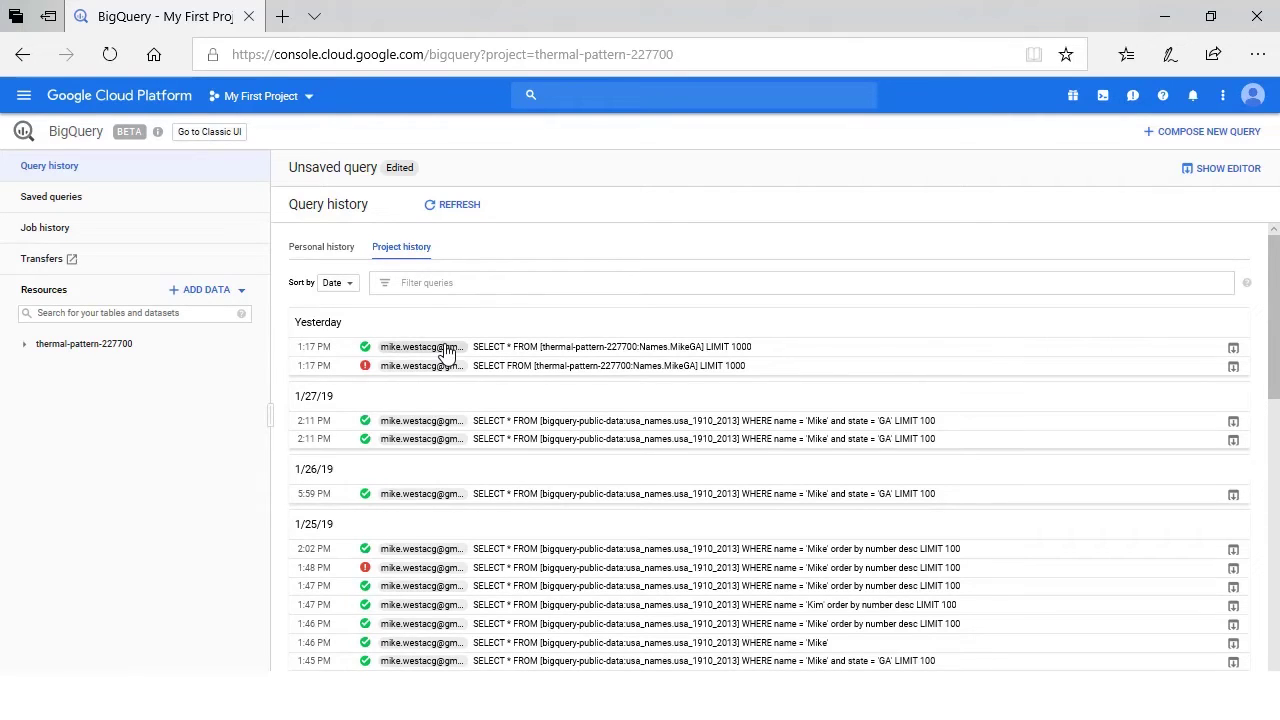
click(460, 285)
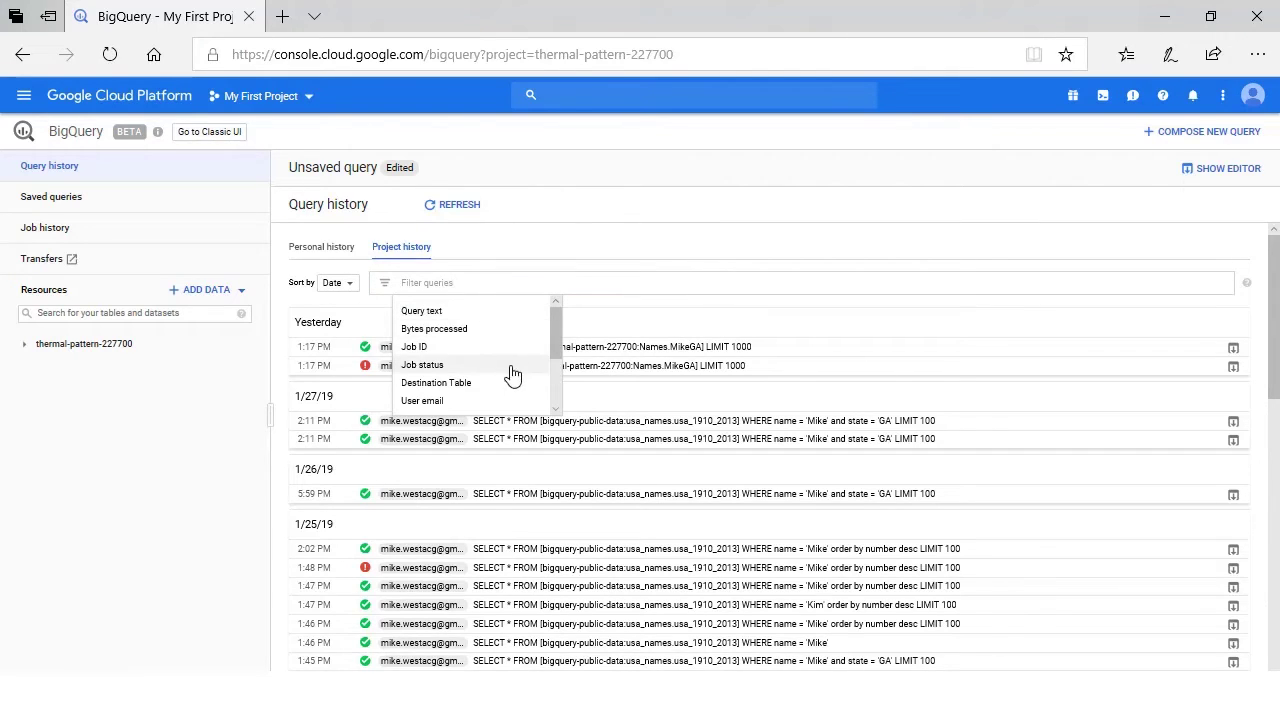
scroll(550, 362, down, 1)
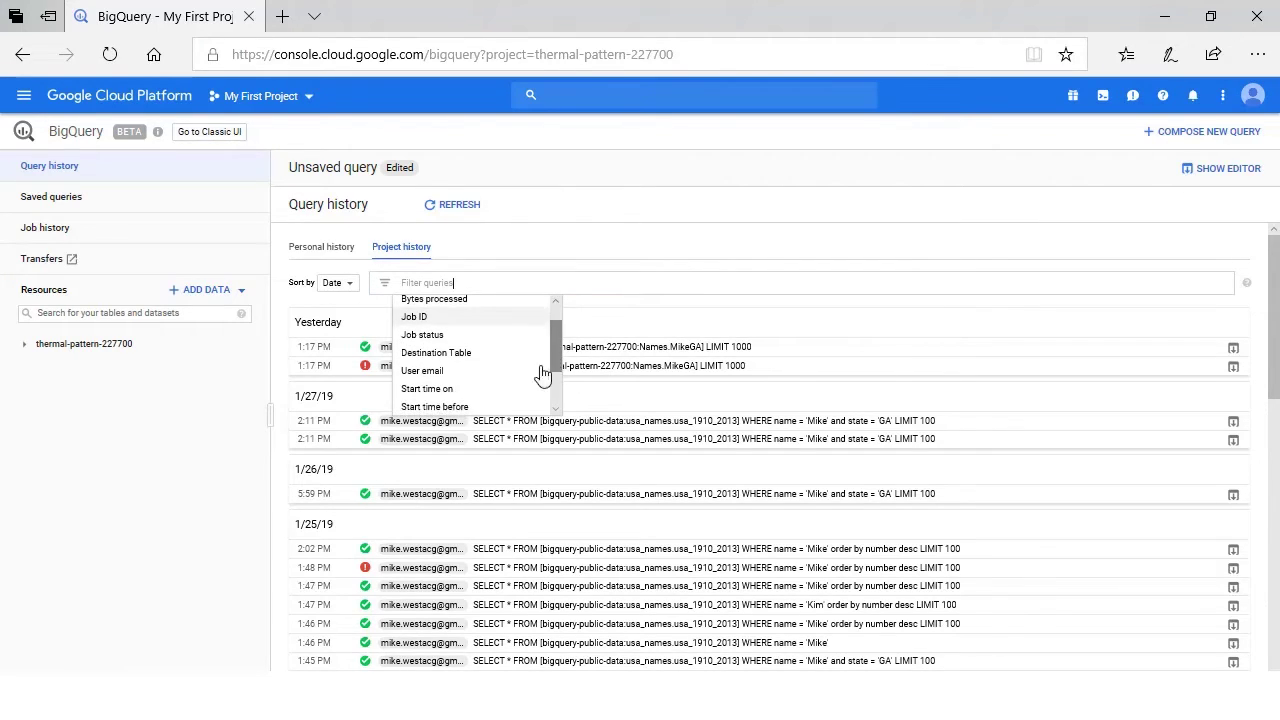
click(487, 370)
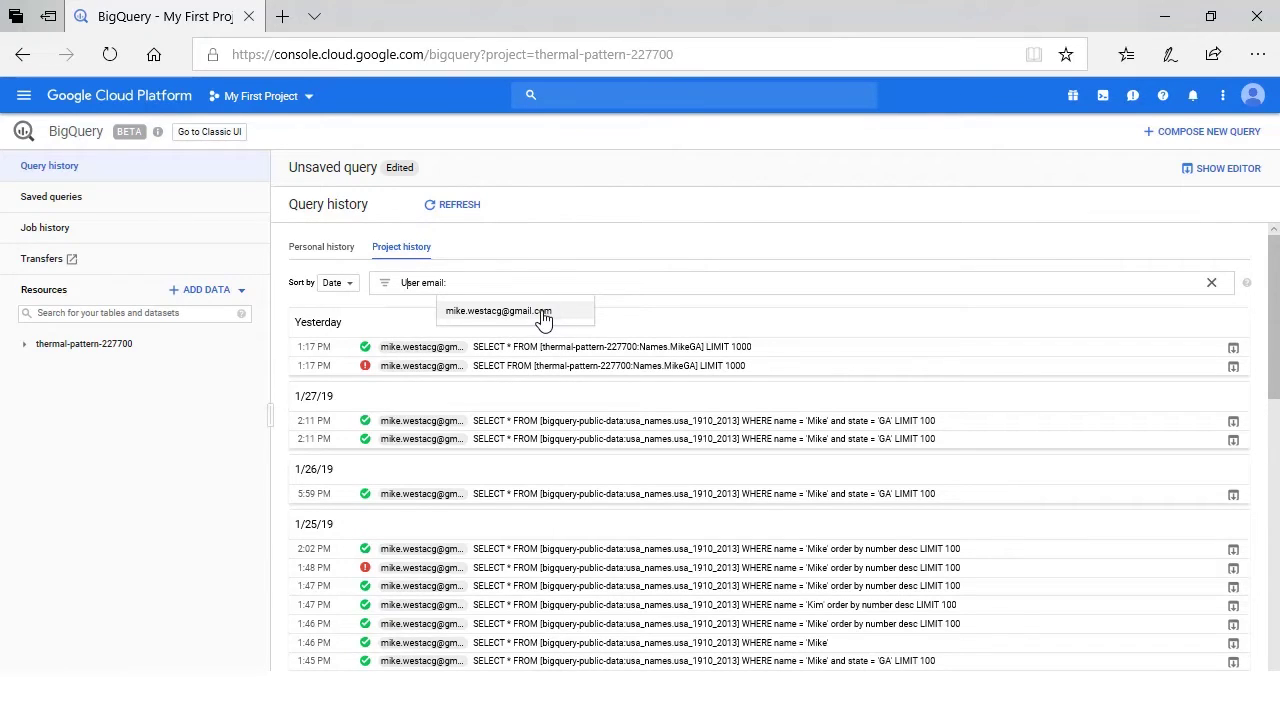
click(545, 318)
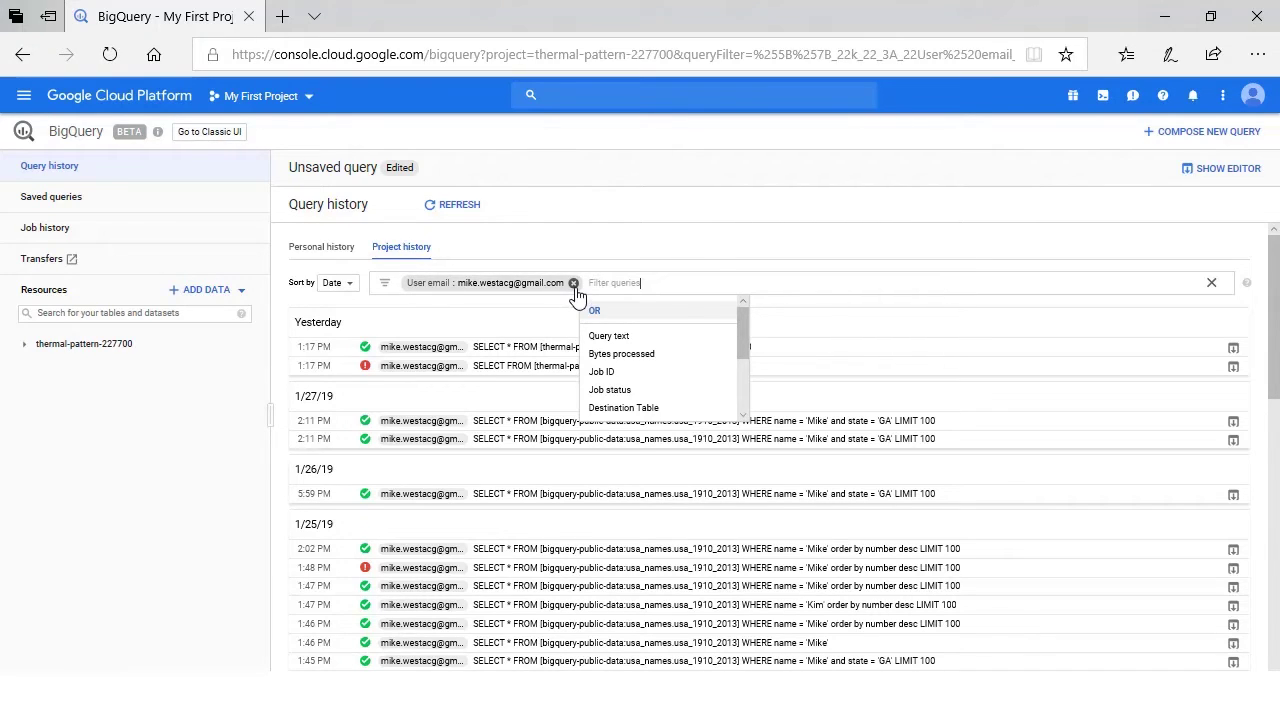
click(573, 283)
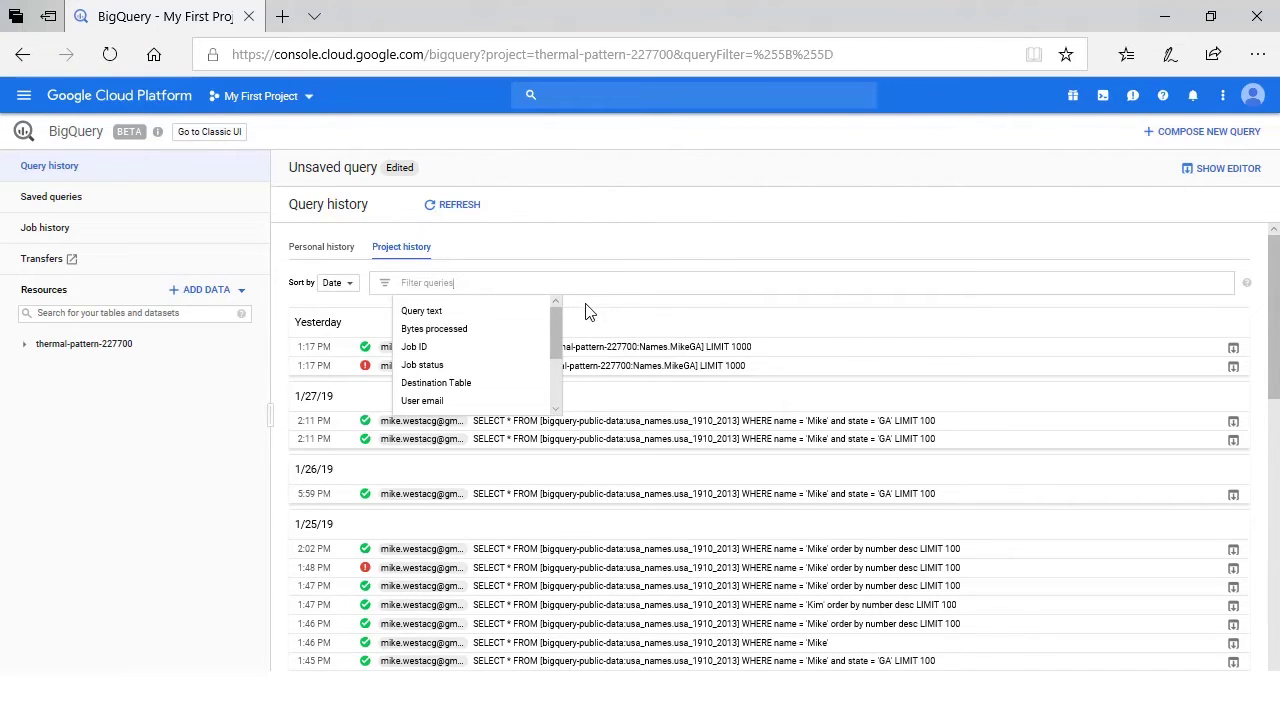
Step: Filter Personal history by query text containing the searched first name
click(594, 322)
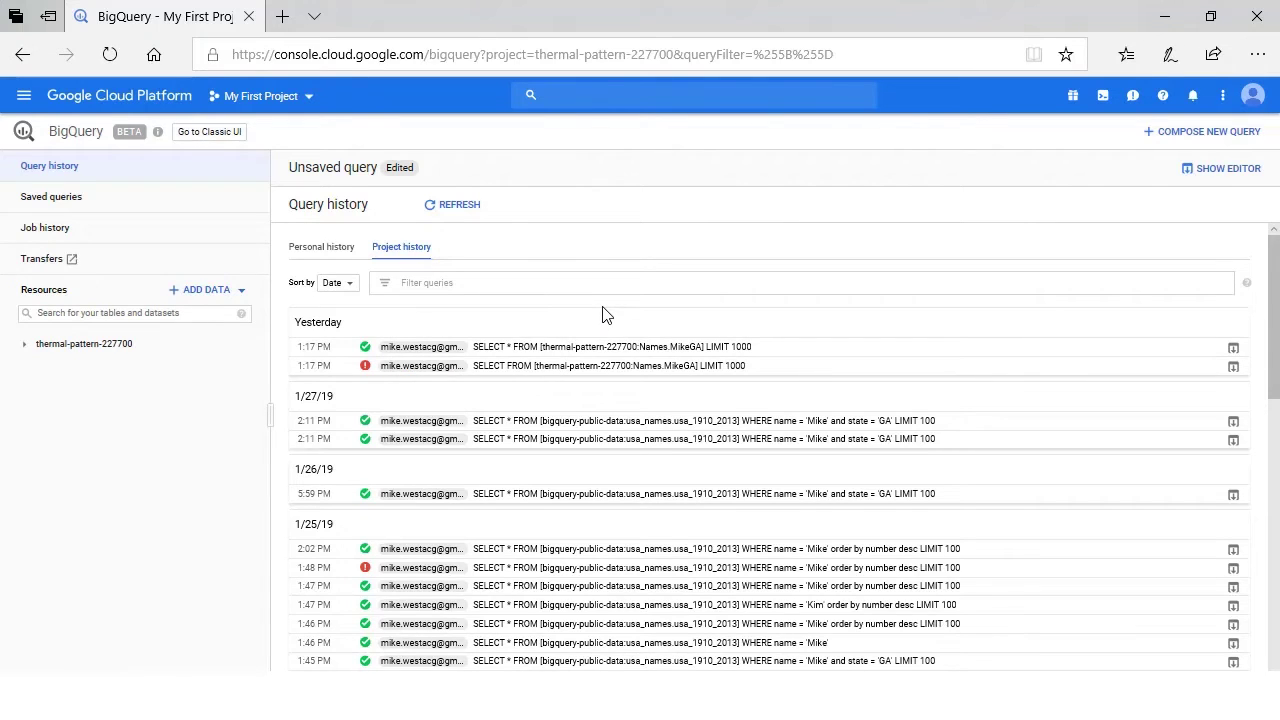
click(332, 247)
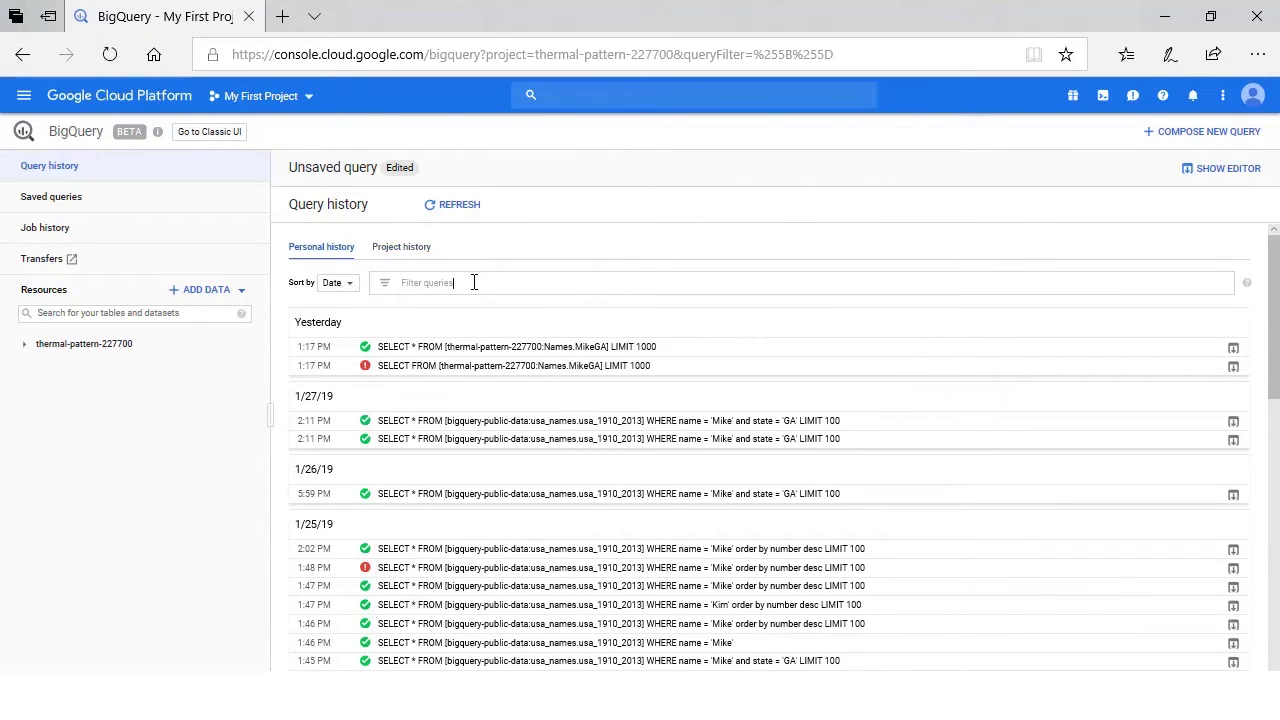
click(474, 282)
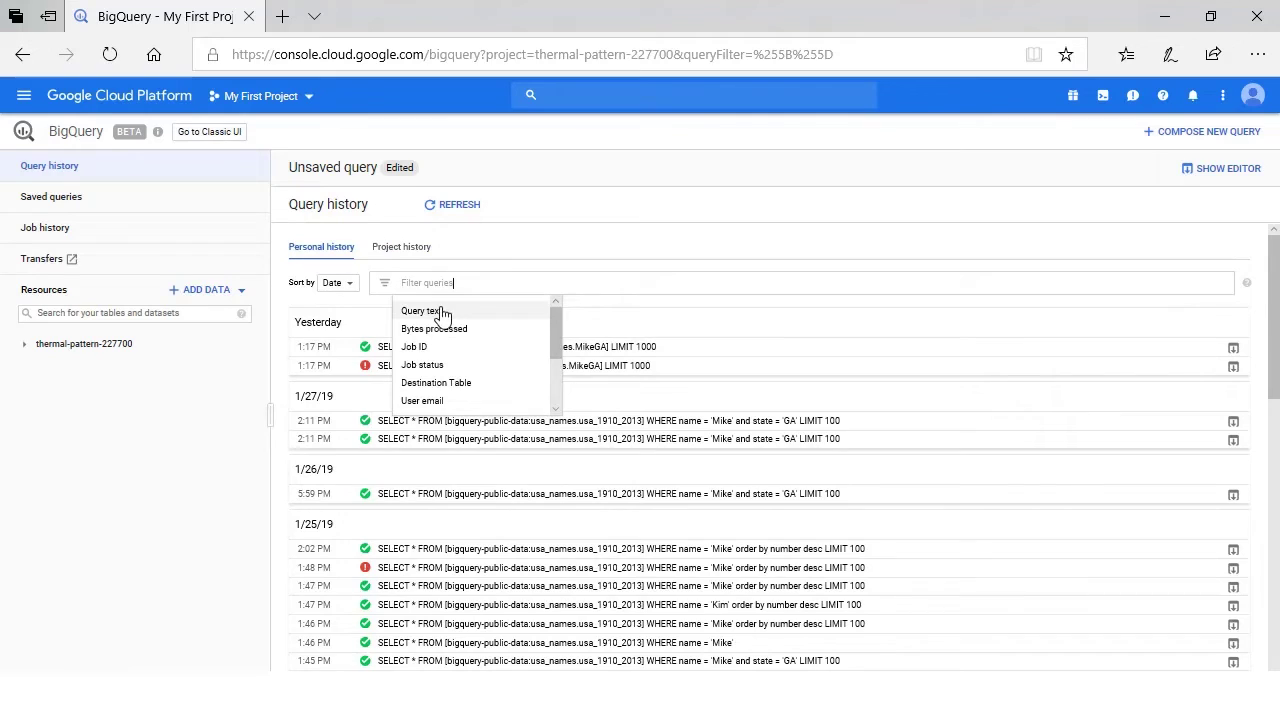
click(490, 312)
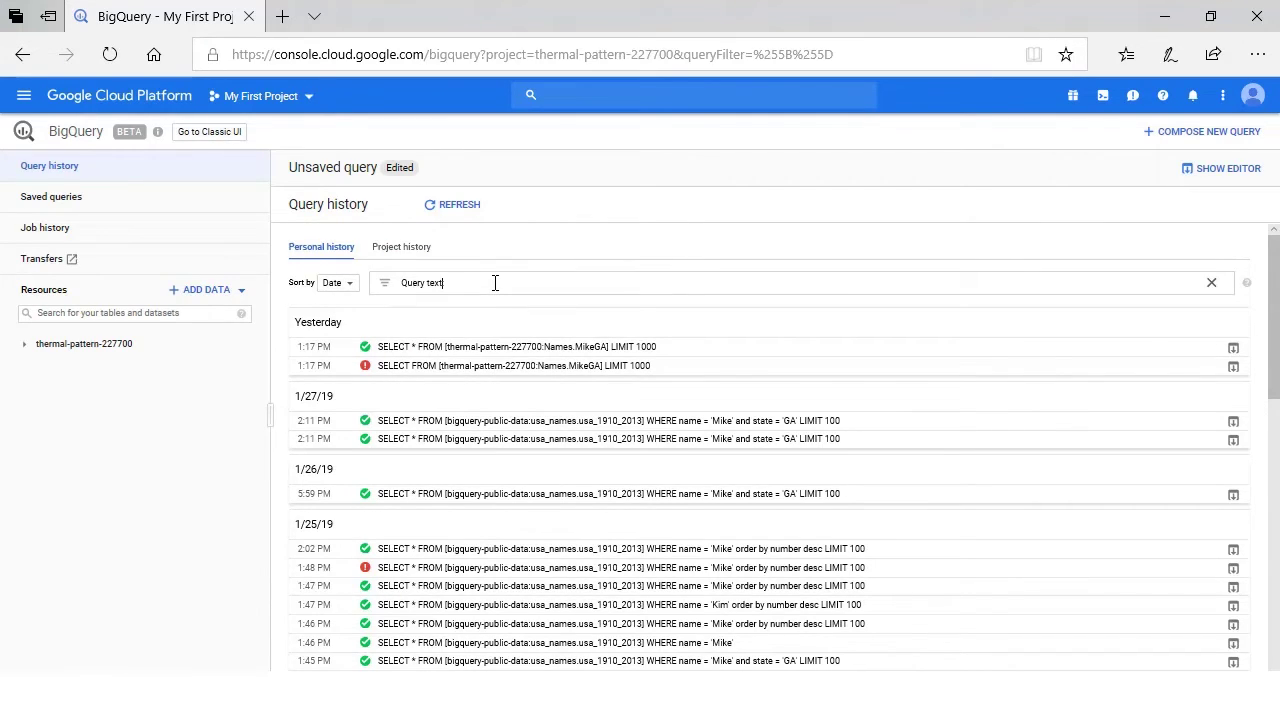
text(Mike)
key(Return)
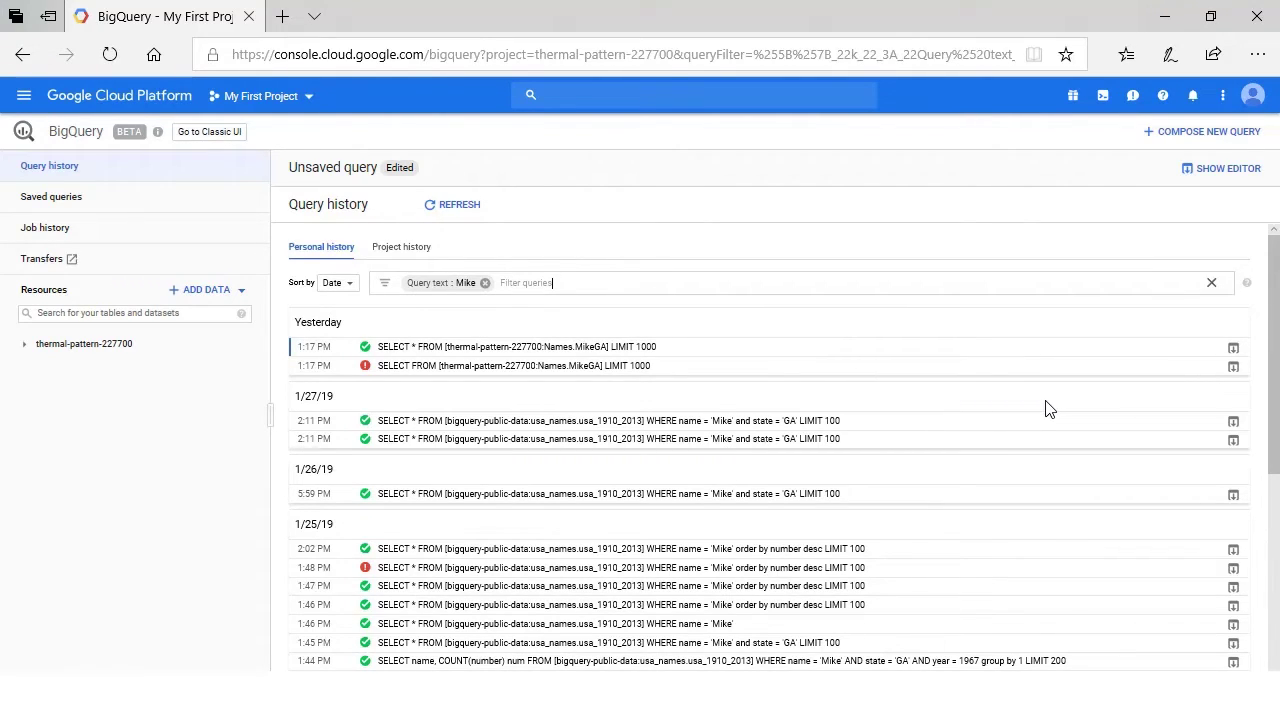
Step: Load the 1/21/19 3:22 PM query from history into the editor, confirming the replacement
drag(1278, 432, 1277, 630)
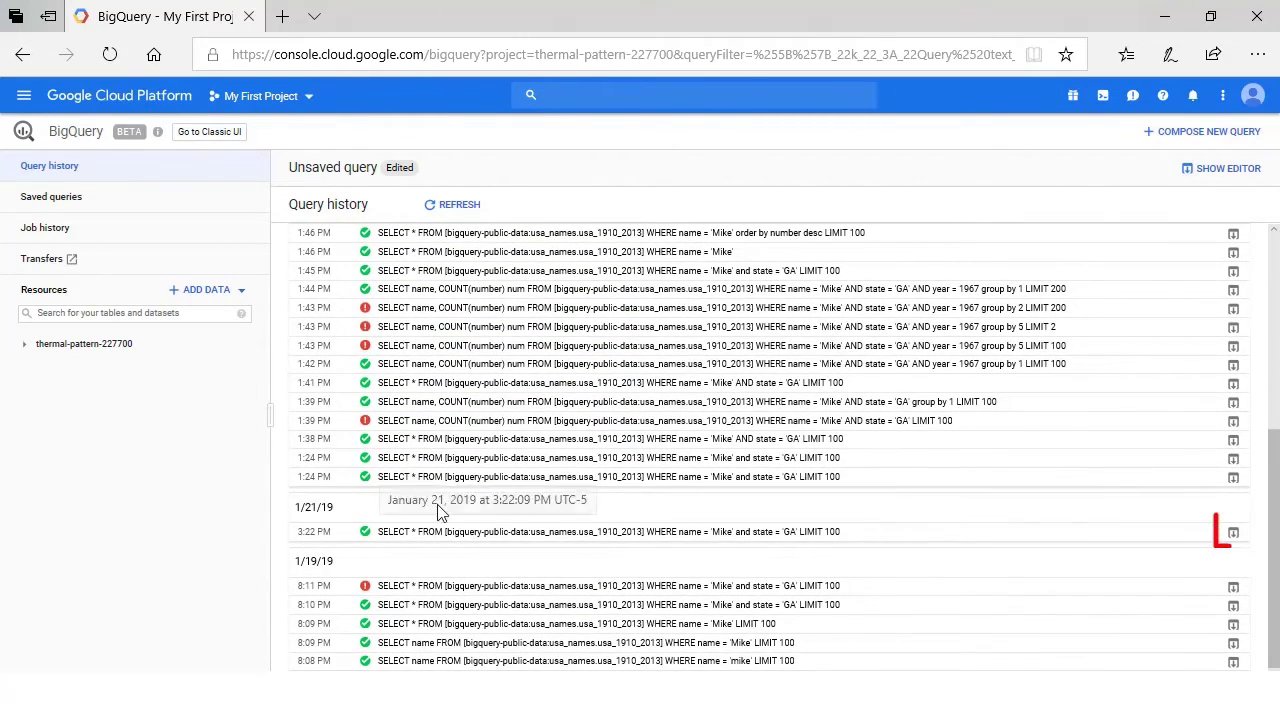
click(1232, 535)
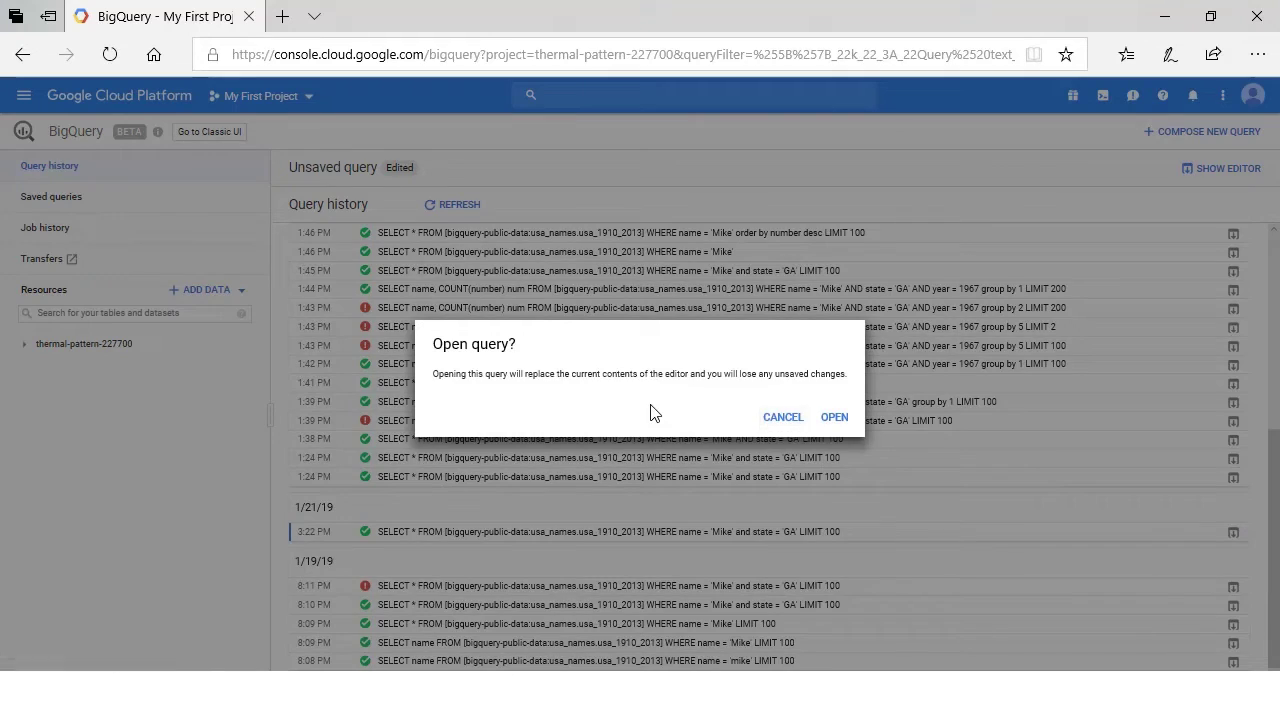
key(Return)
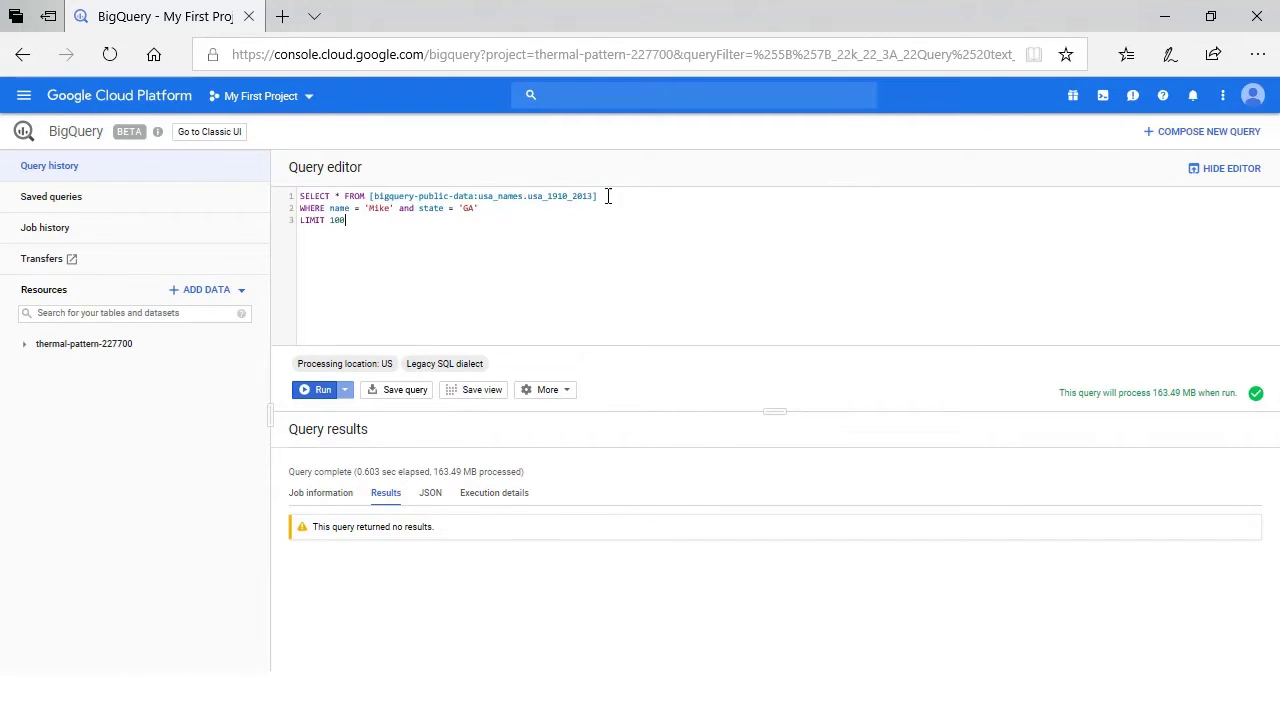
Step: Select line 1's table reference, view the Run selected option, then run the whole query
drag(606, 196, 279, 193)
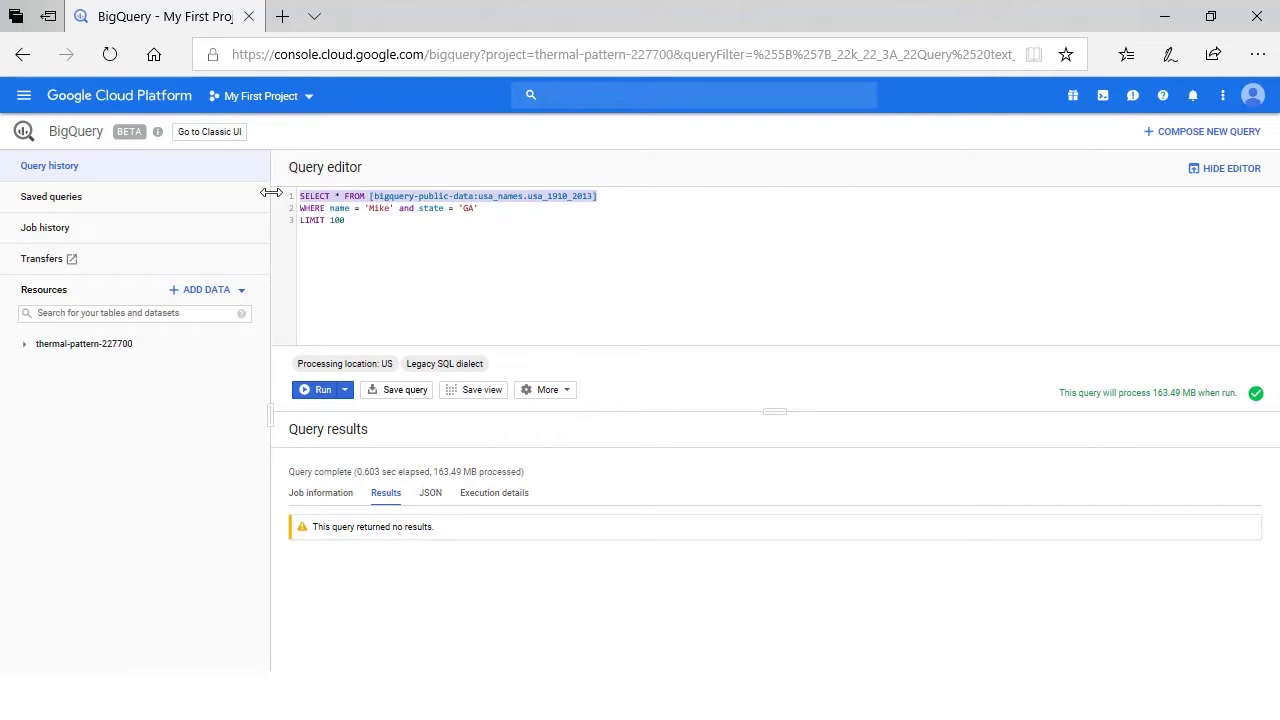
click(347, 393)
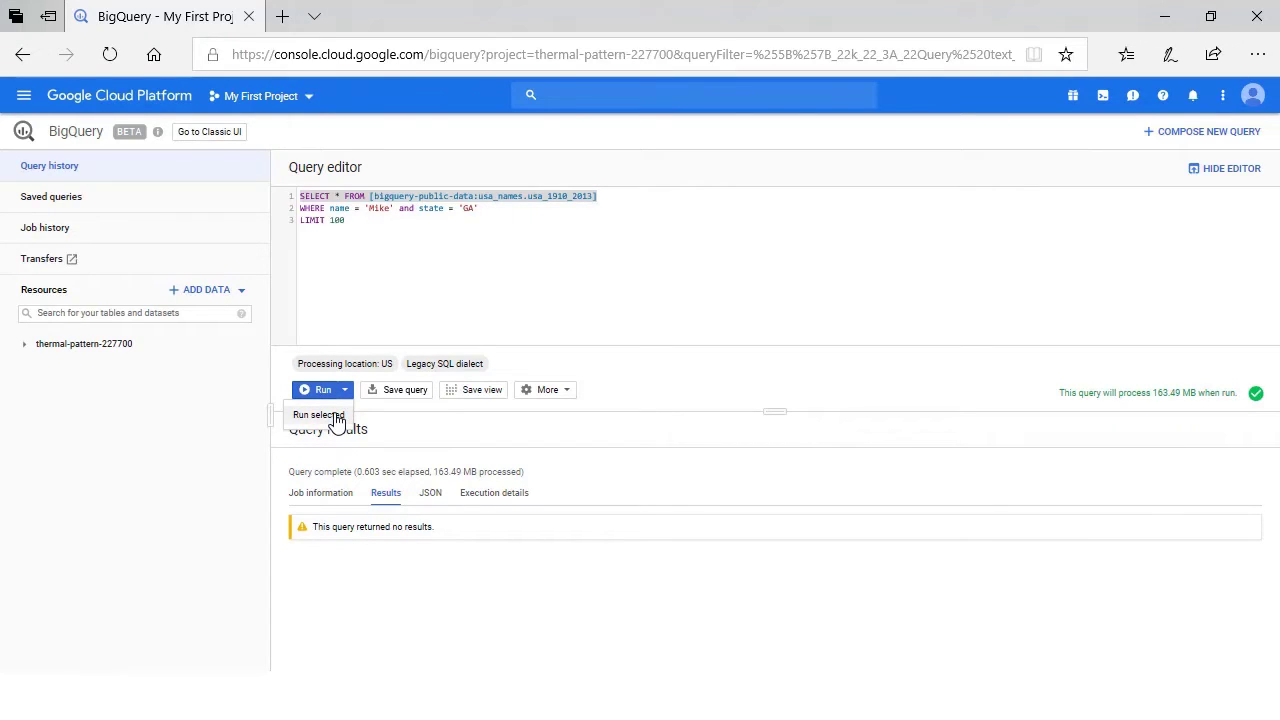
click(545, 236)
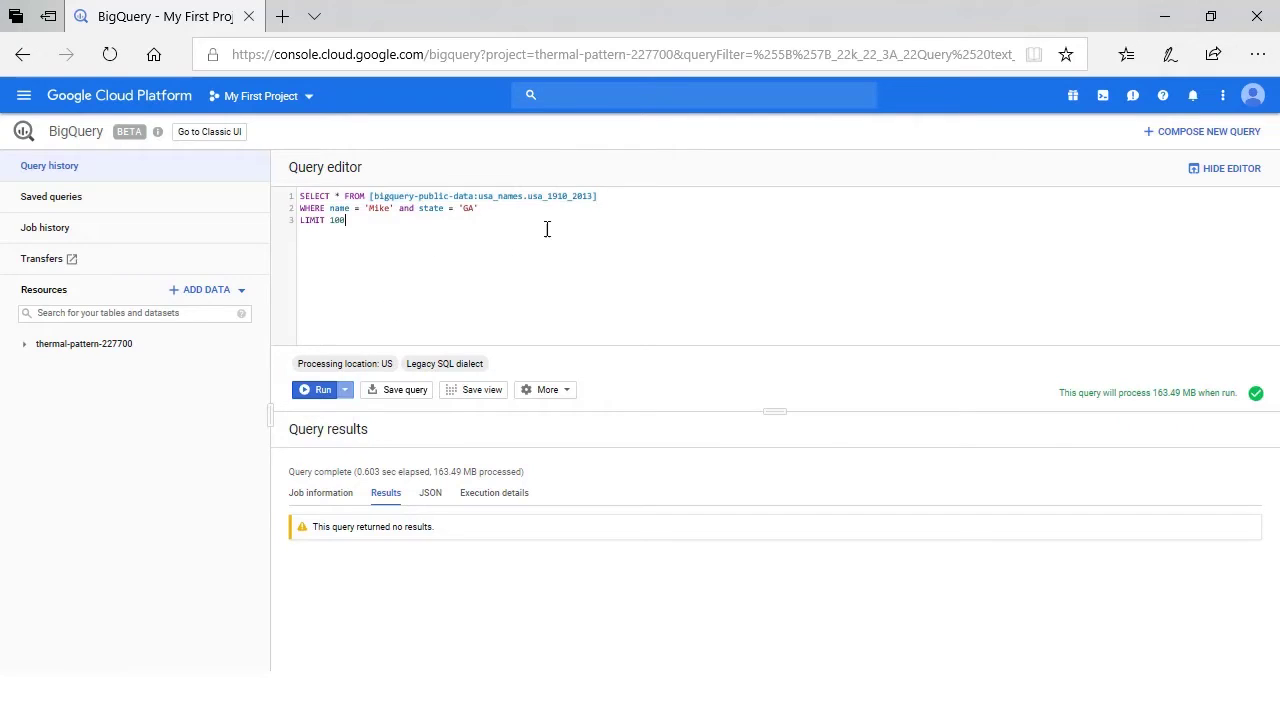
click(320, 391)
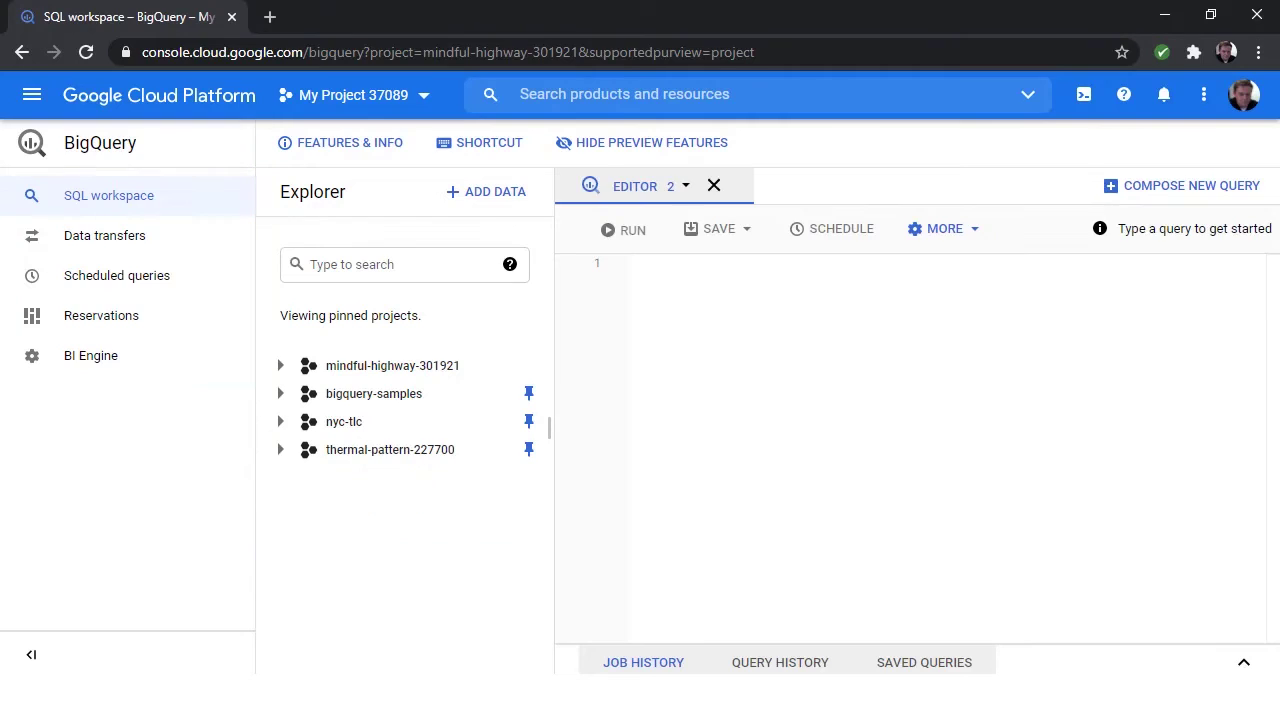
Step: Search the Explorer for nyc and expand nyc-tlc to confirm its green and yellow datasets
click(27, 656)
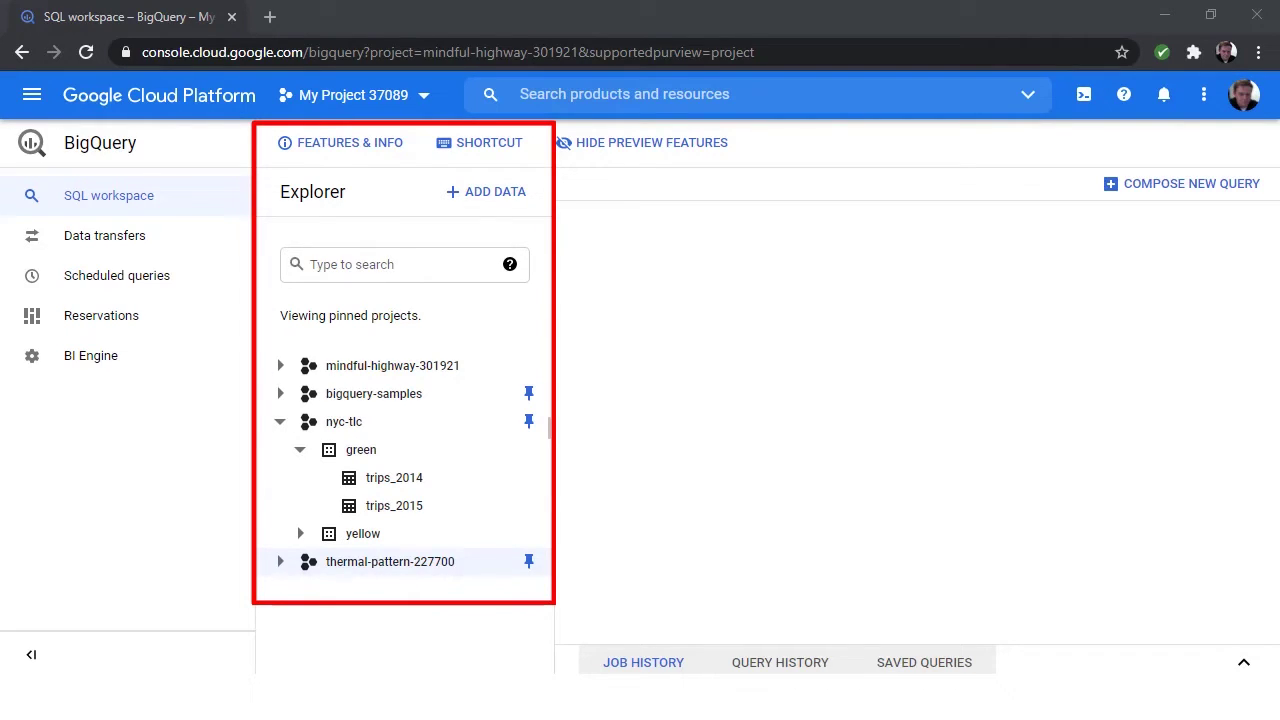
click(328, 262)
text(nyc)
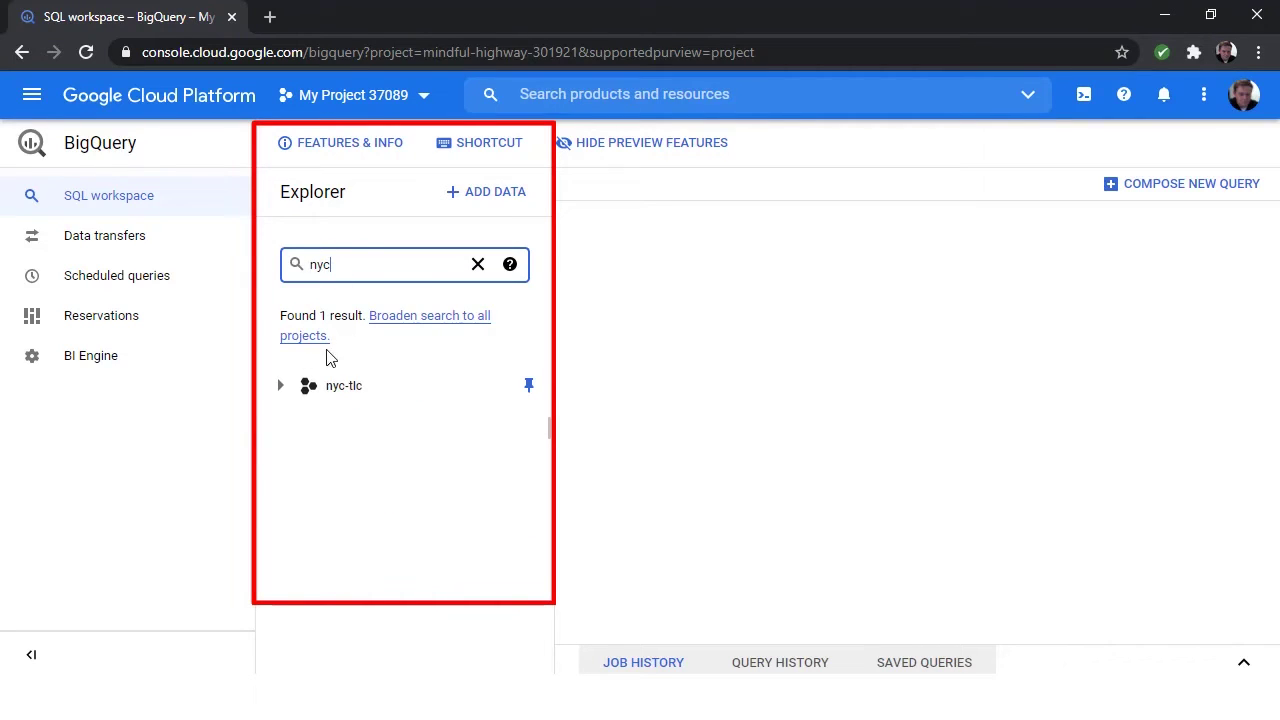
click(280, 386)
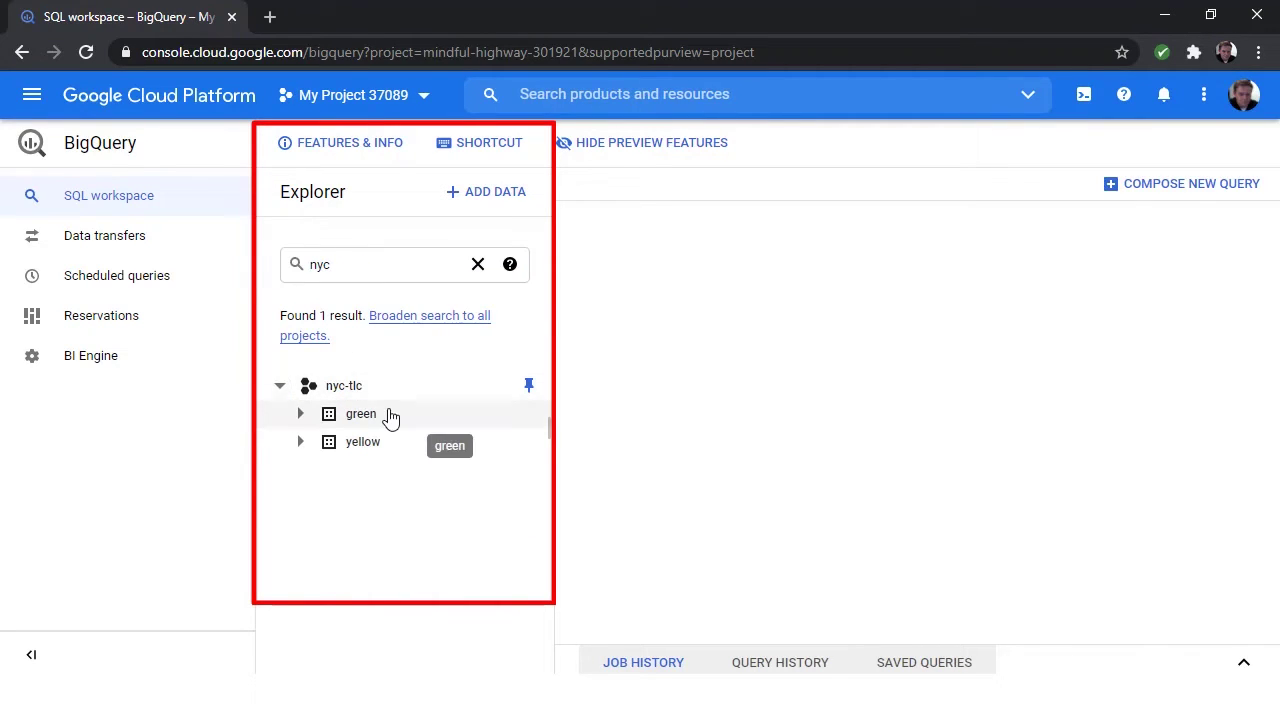
click(478, 264)
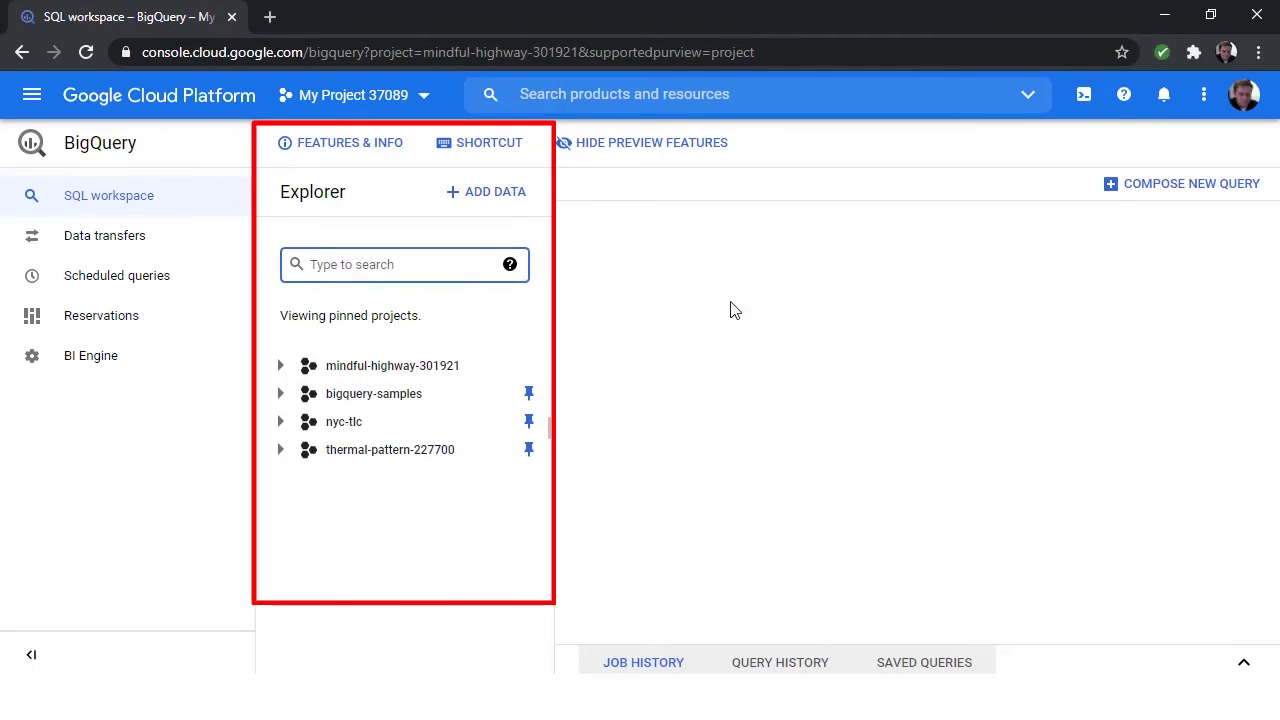
Step: Open the nyc-tlc green trips_2014 table, check its Details, and show its Preview rows
click(338, 423)
click(352, 455)
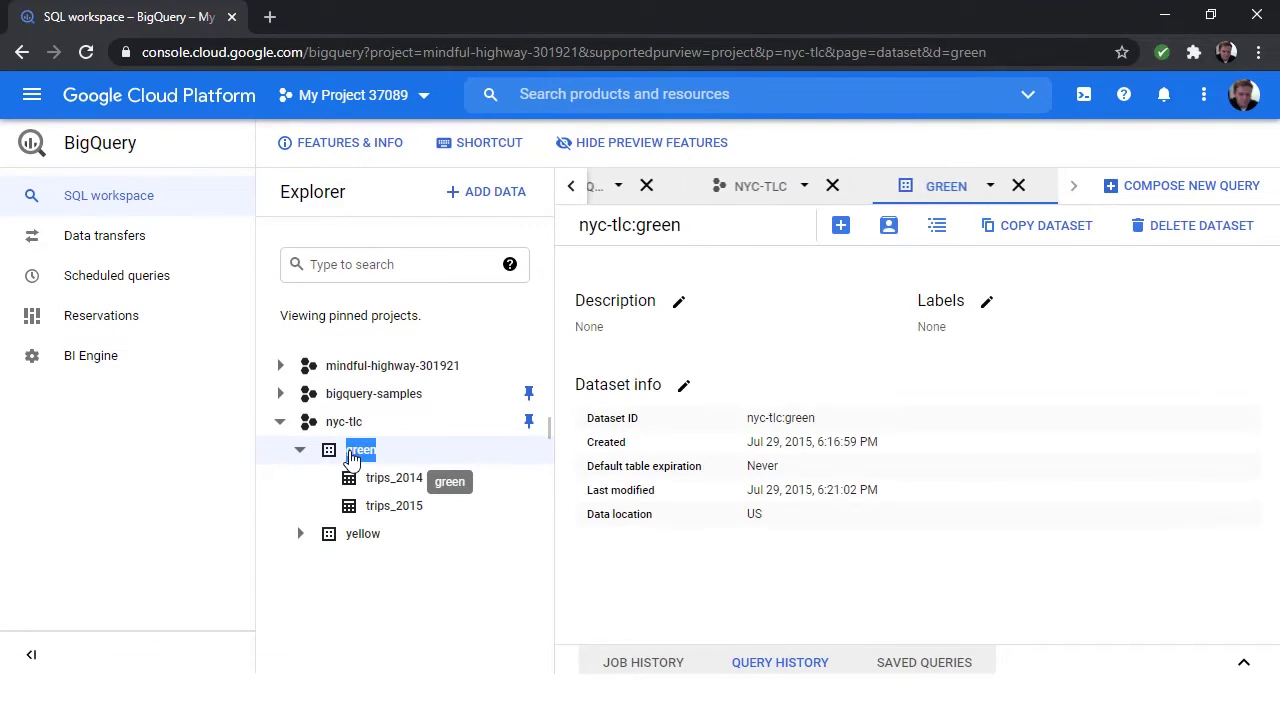
double_click(380, 487)
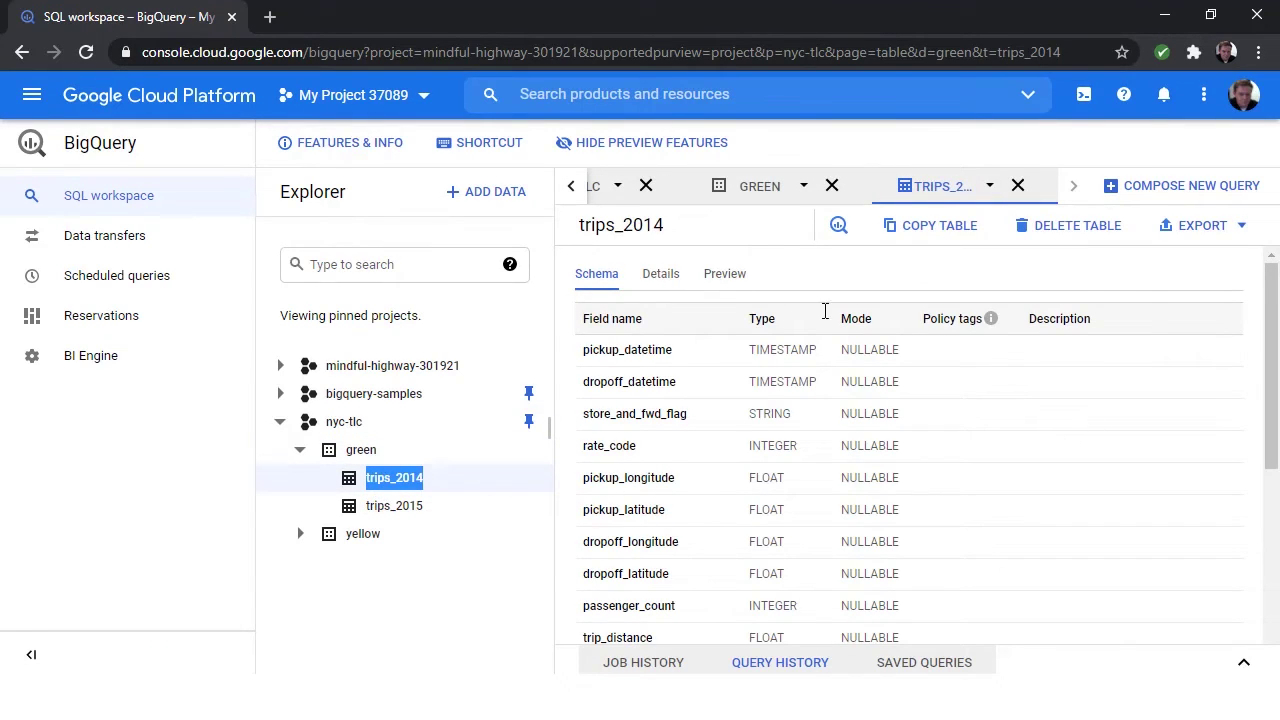
click(668, 280)
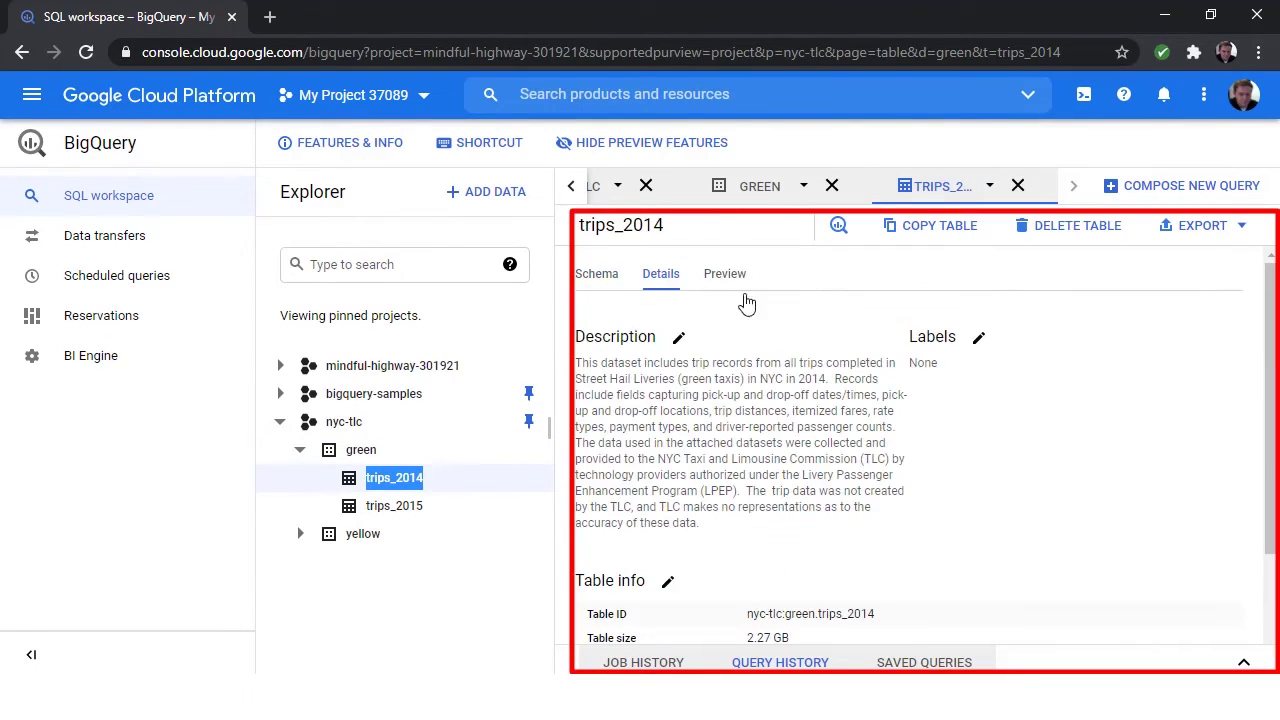
drag(1266, 346, 1266, 462)
scroll(900, 450, up, 3)
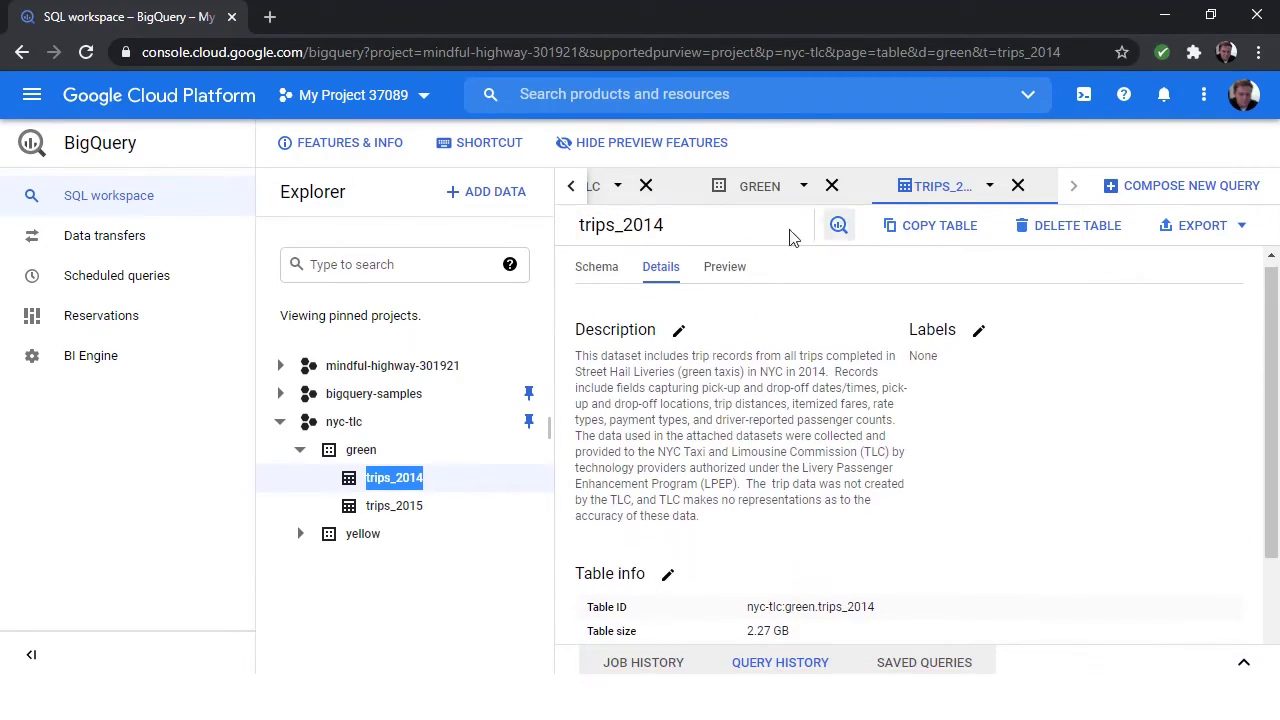
click(720, 280)
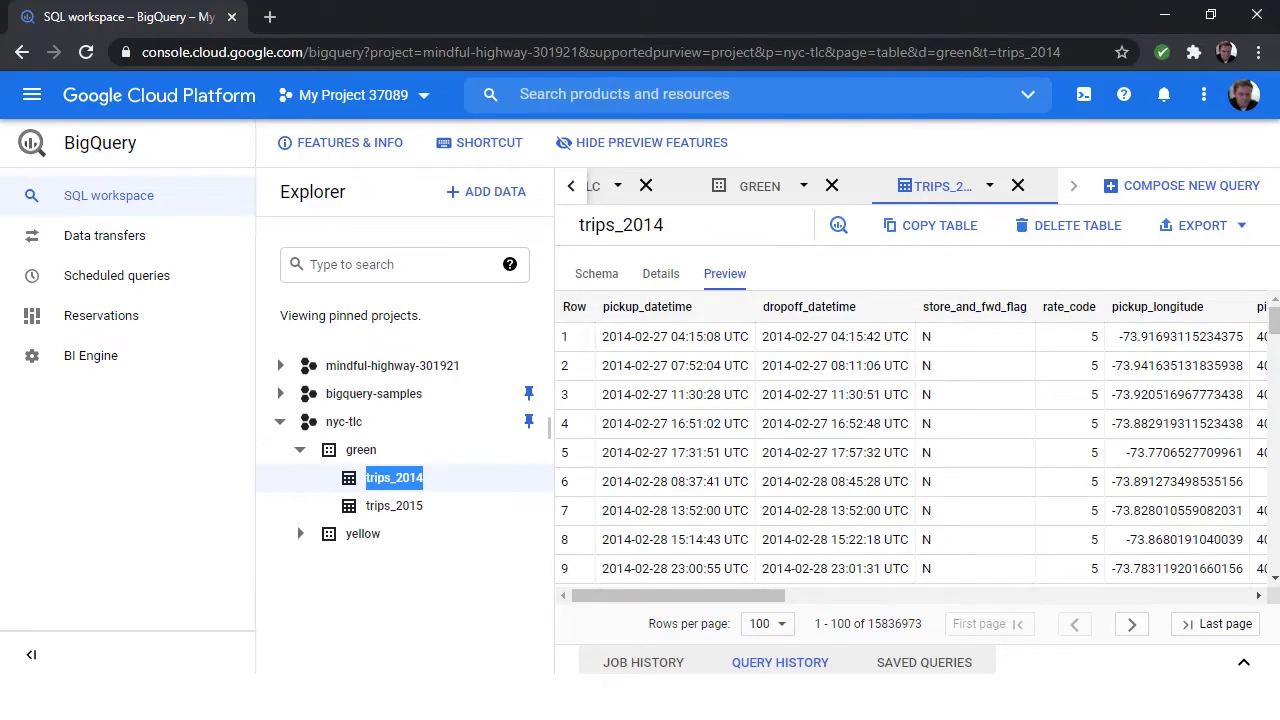
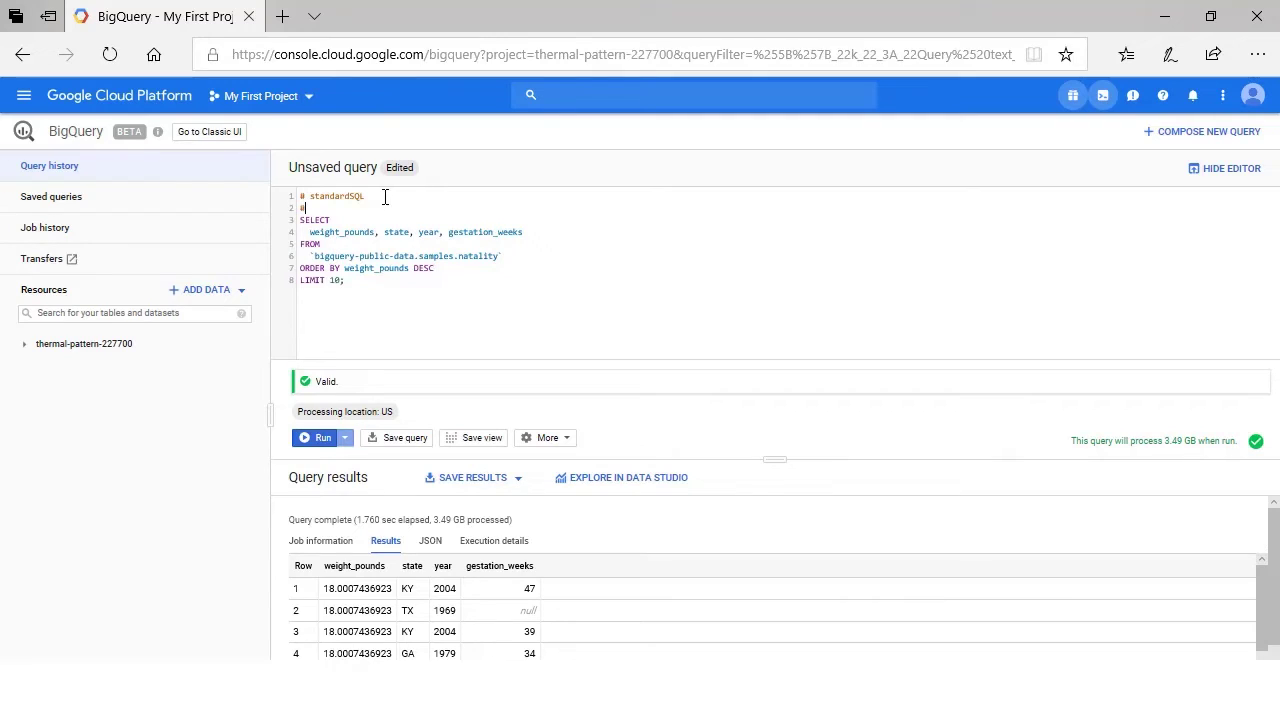
Step: Add the comment '# BigQuery Rocks' on line 2 and rerun the natality query
text(BigQuery Rocks)
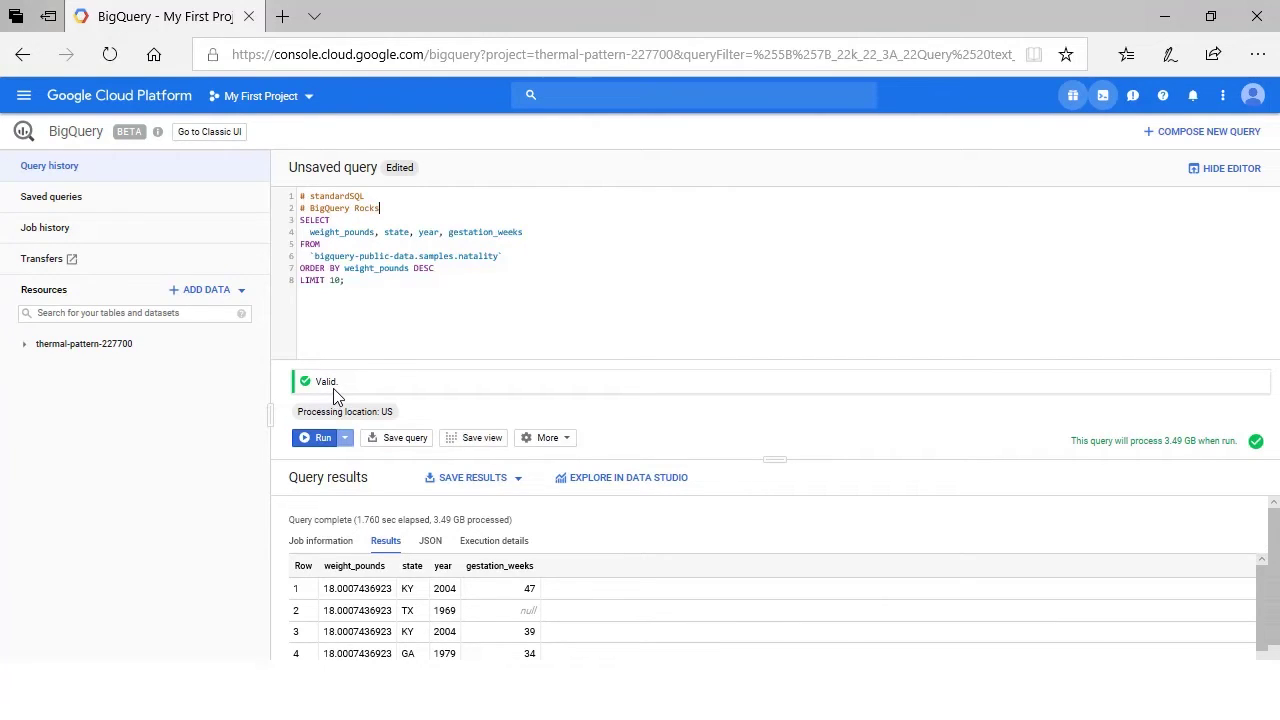
click(320, 437)
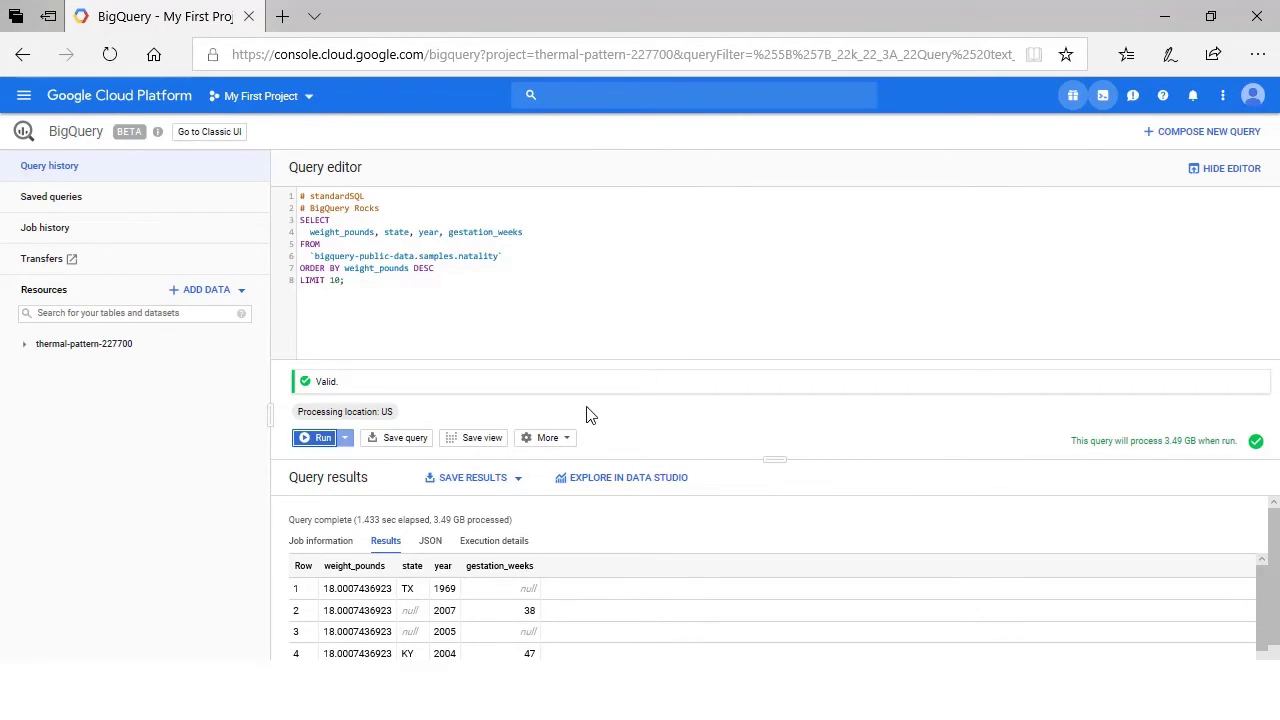
Step: In Query settings, switch the SQL dialect to Legacy and back to Standard
click(565, 440)
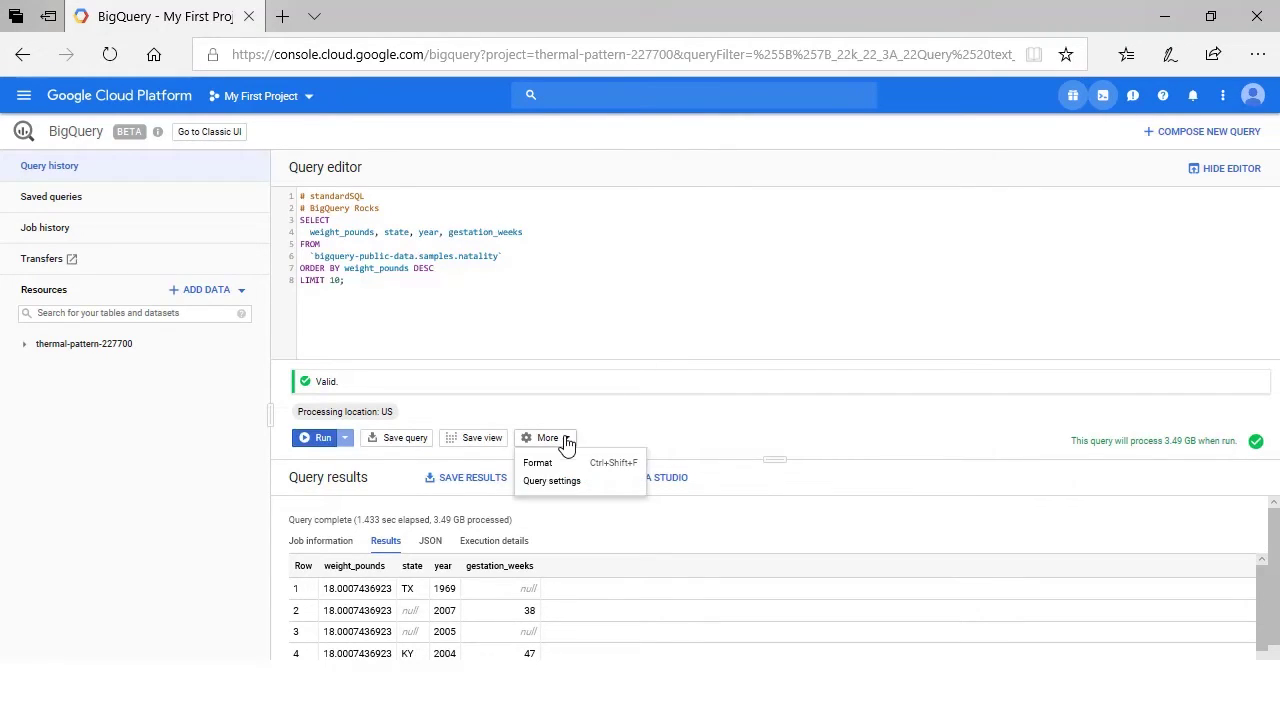
click(598, 482)
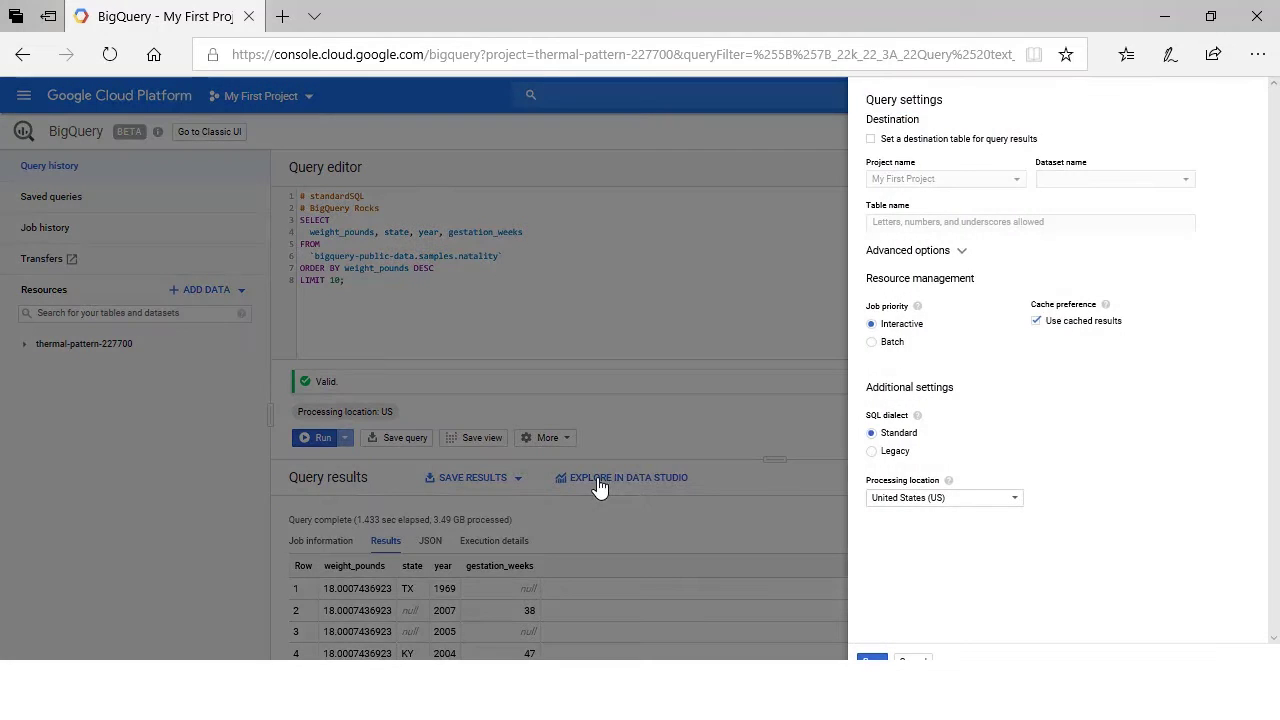
click(871, 451)
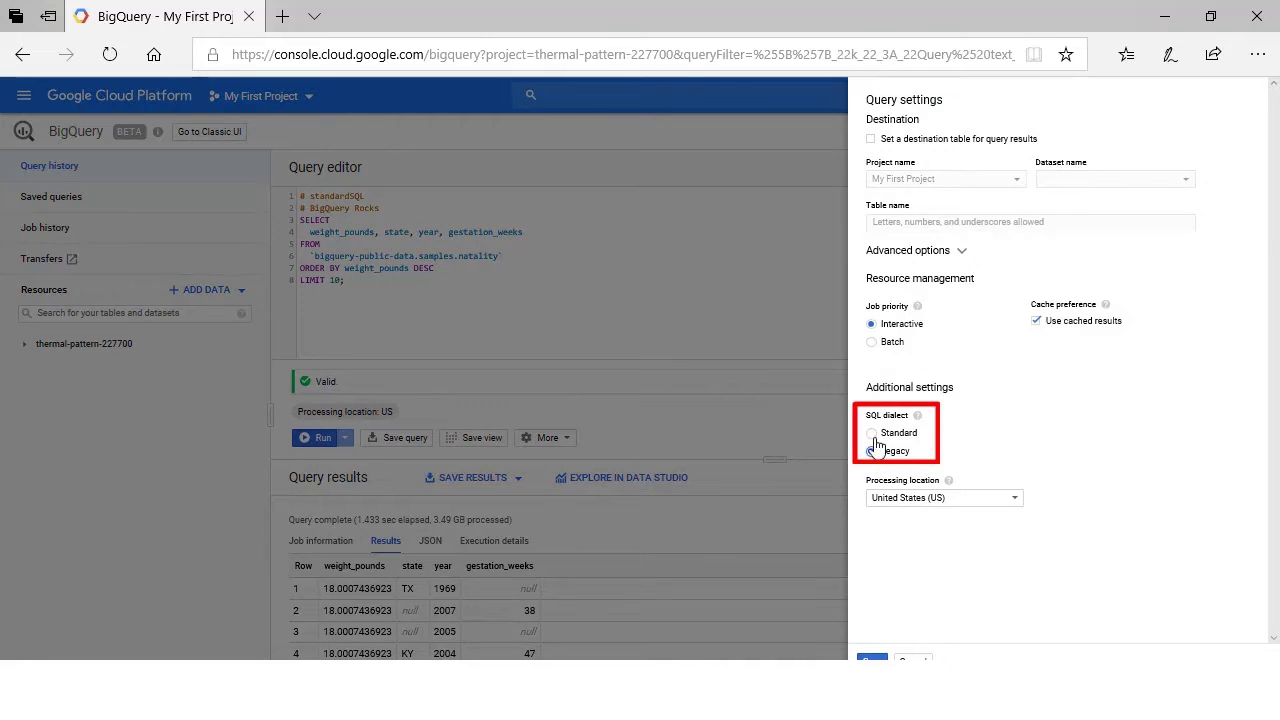
click(875, 438)
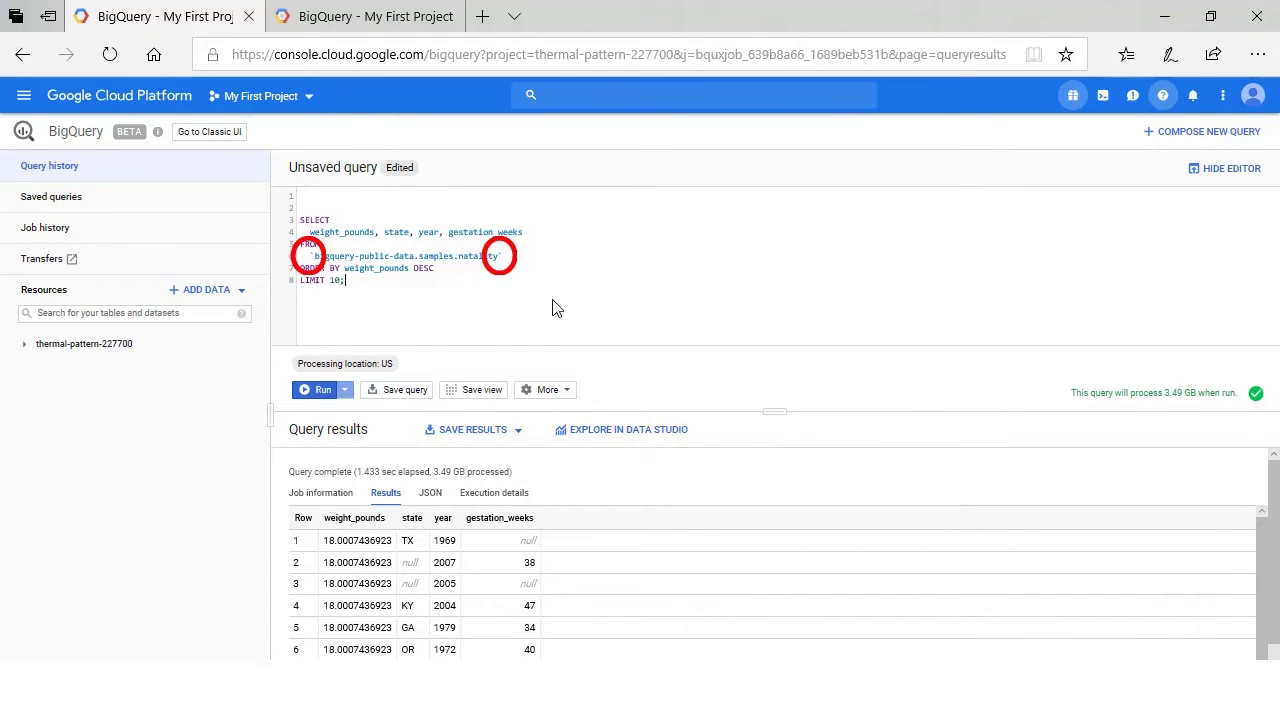
Step: Review the Legacy SQL state-count query in the second tab, then close that tab
click(502, 256)
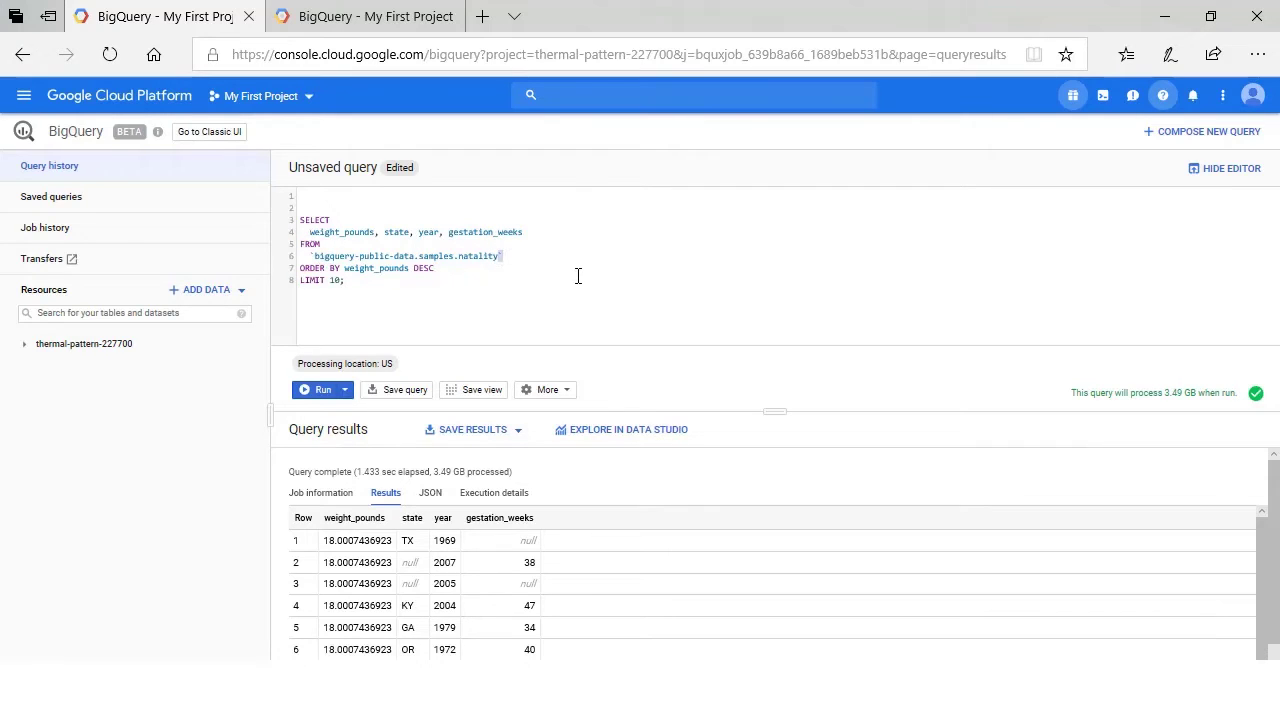
click(410, 18)
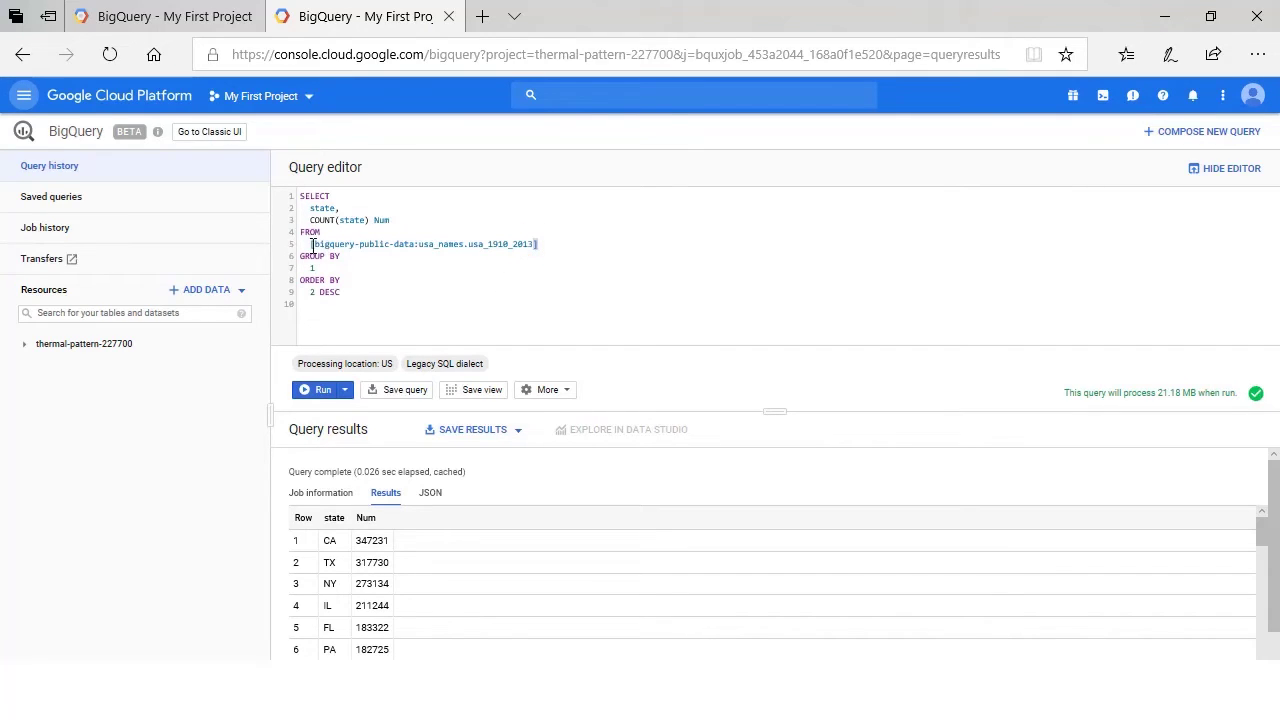
click(604, 290)
click(448, 16)
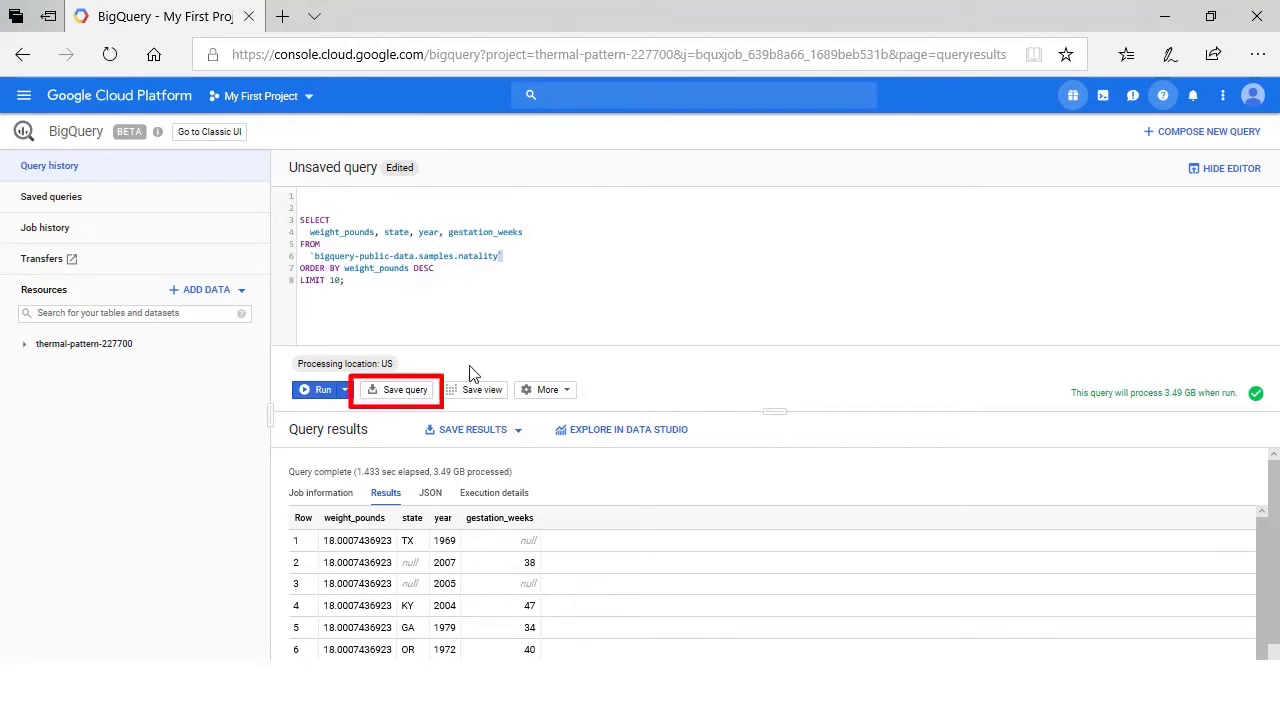
Step: Save the natality query as 'MyQ' with Personal visibility and list the saved queries
click(425, 390)
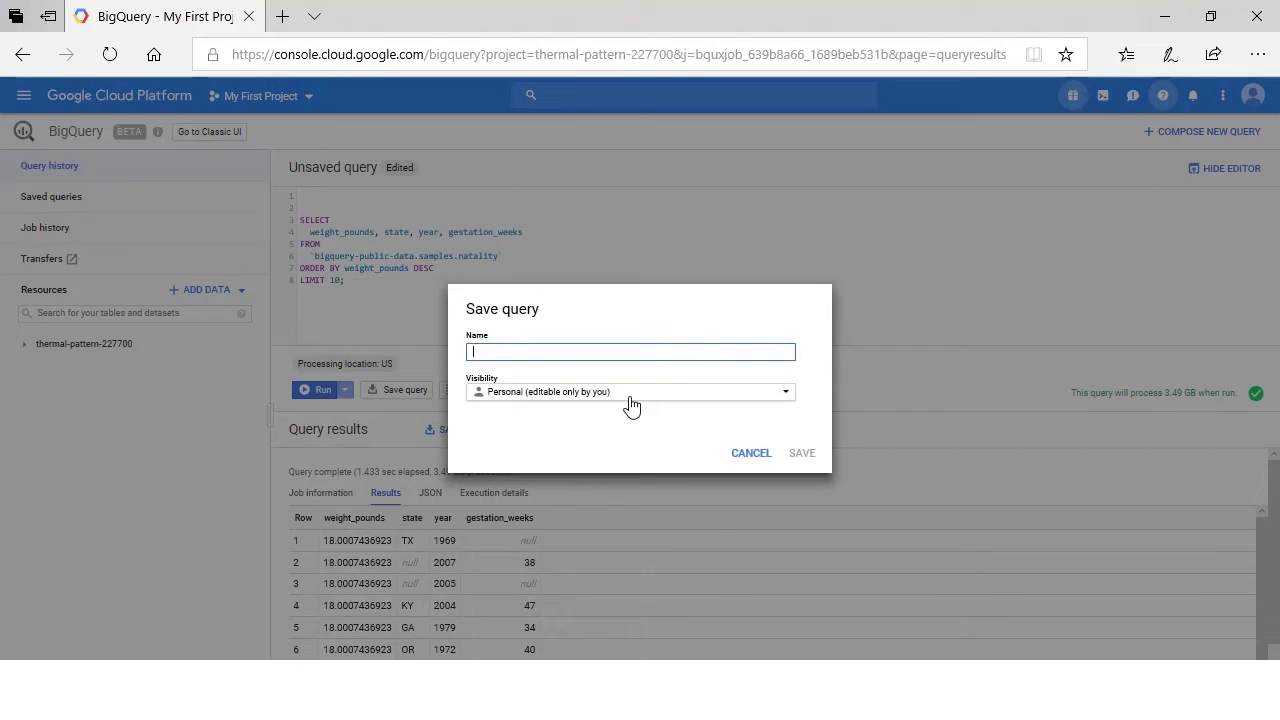
text(MyQ)
click(788, 398)
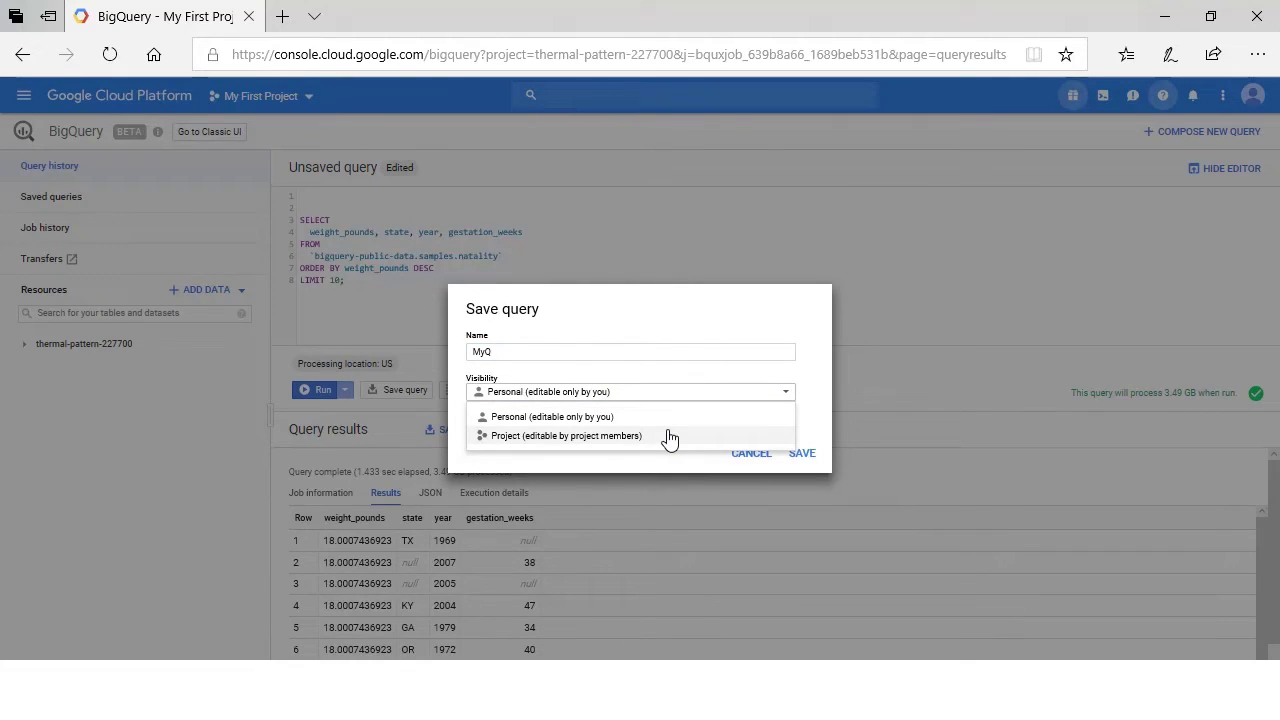
click(631, 418)
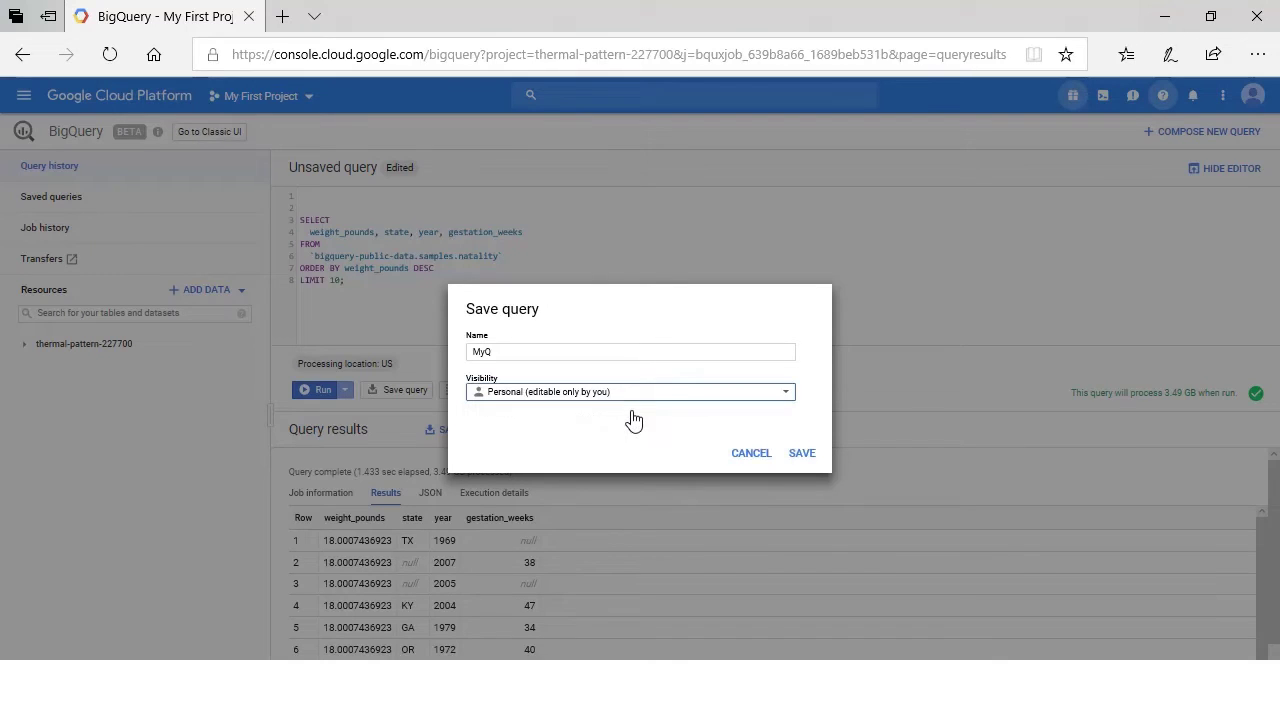
click(801, 455)
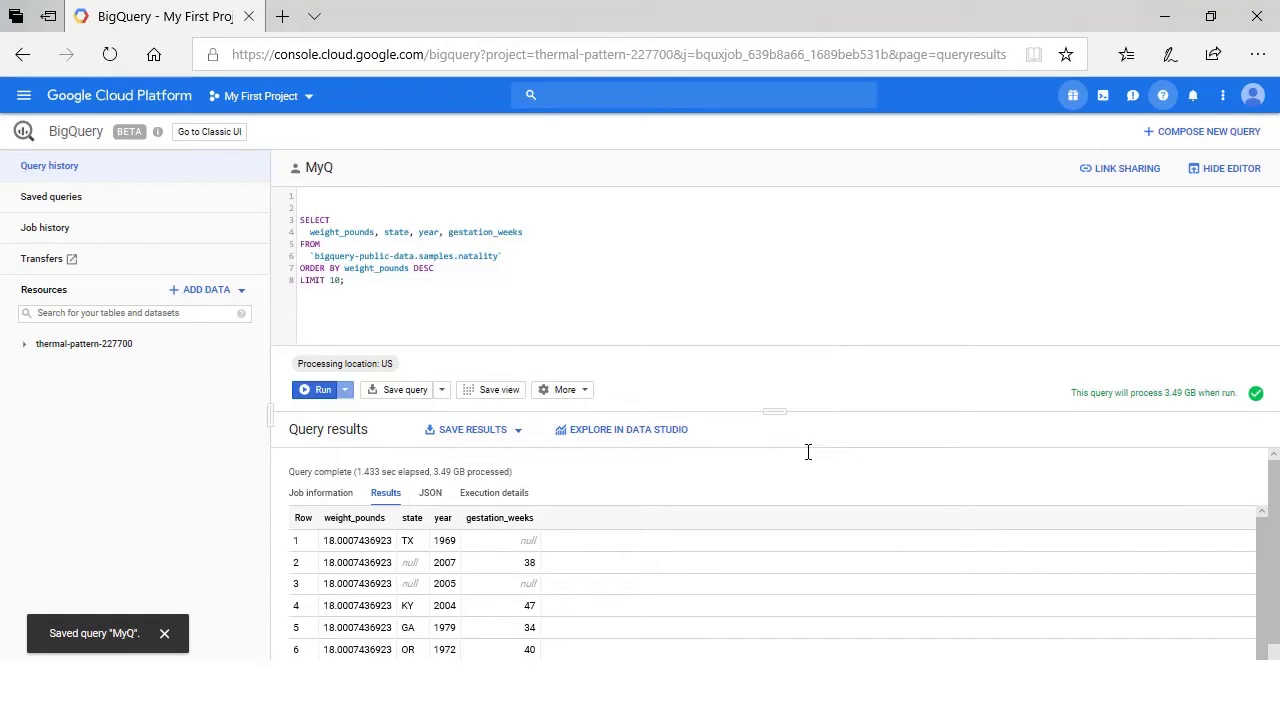
click(232, 211)
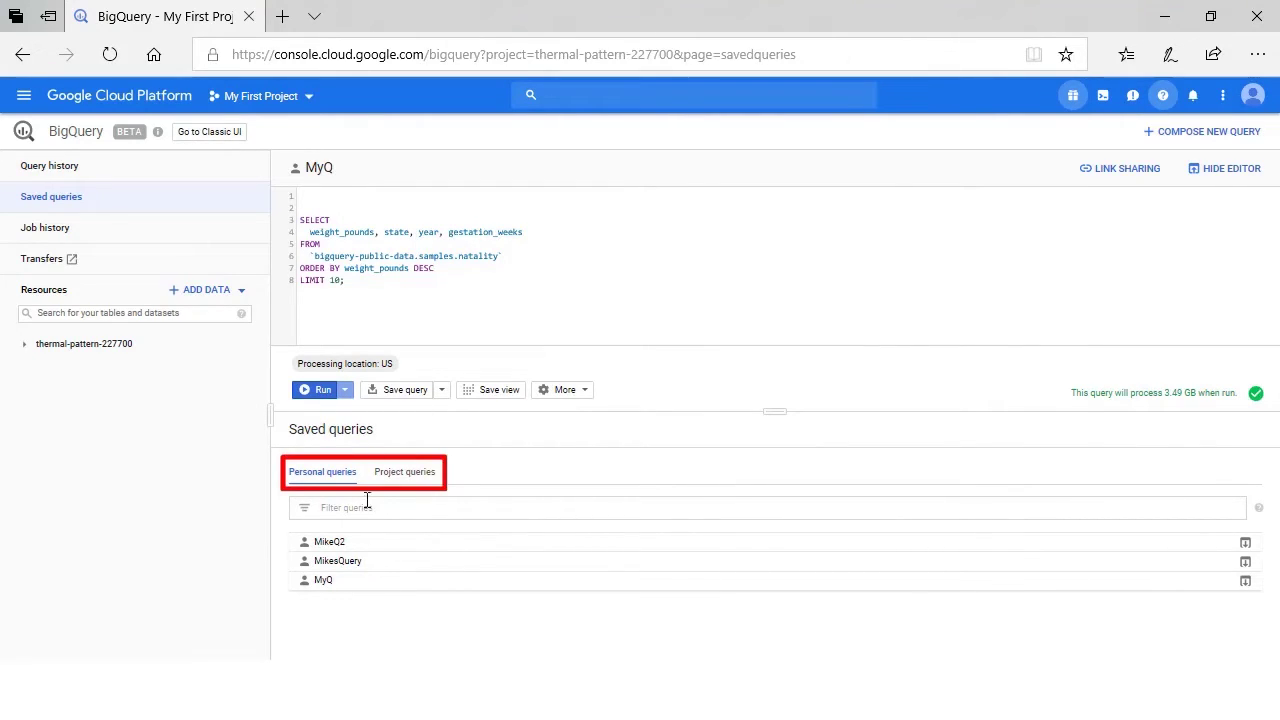
Step: Confirm MyQ is under Personal queries only, load it into the editor, and view query history
click(420, 479)
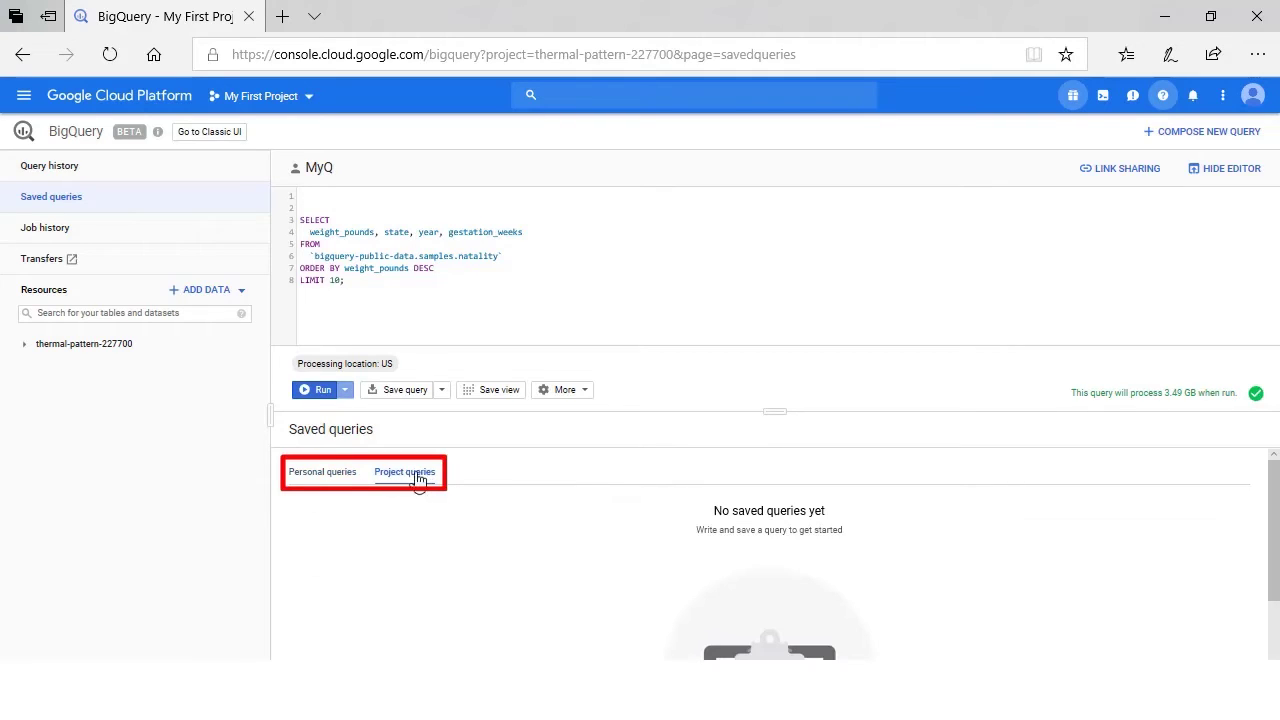
click(338, 478)
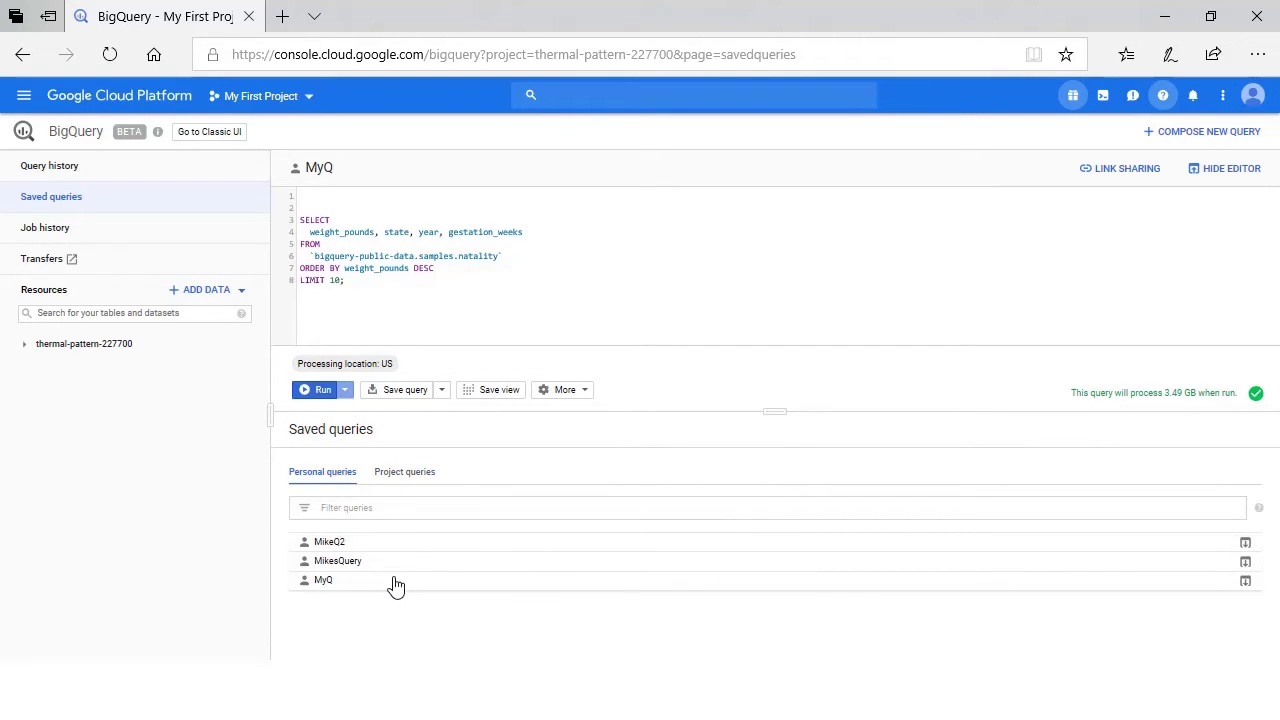
click(1245, 582)
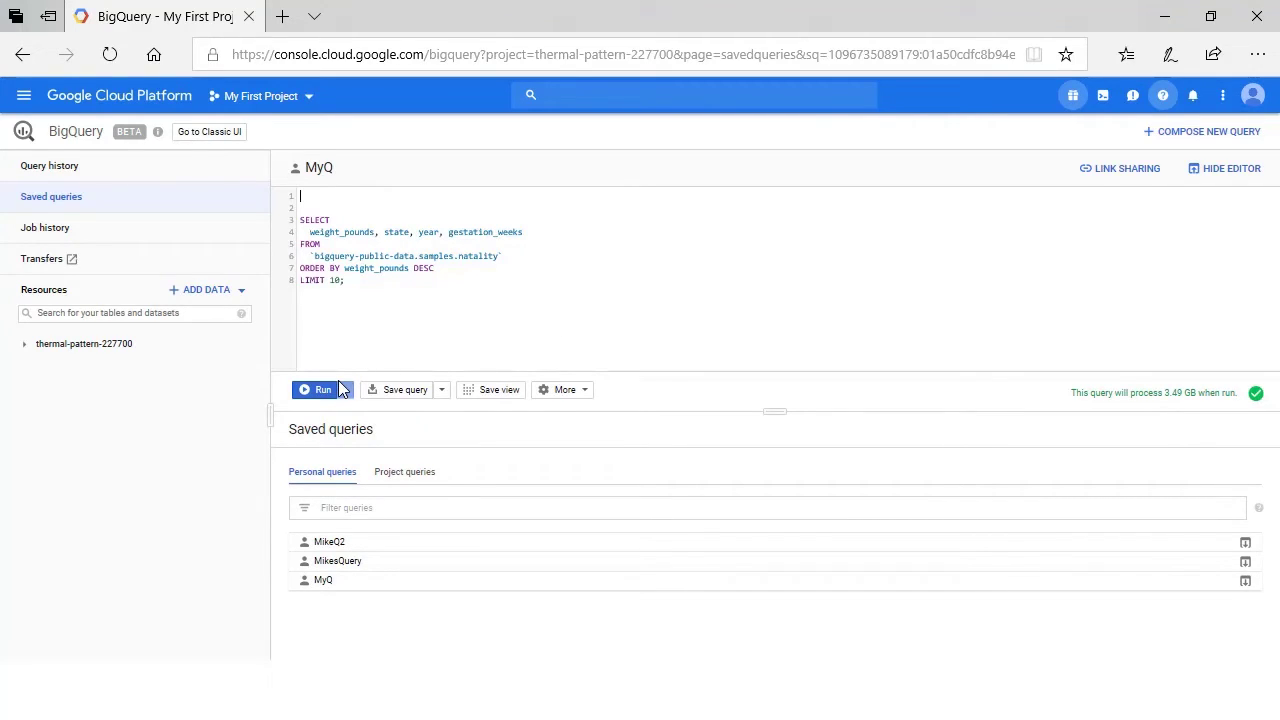
click(133, 172)
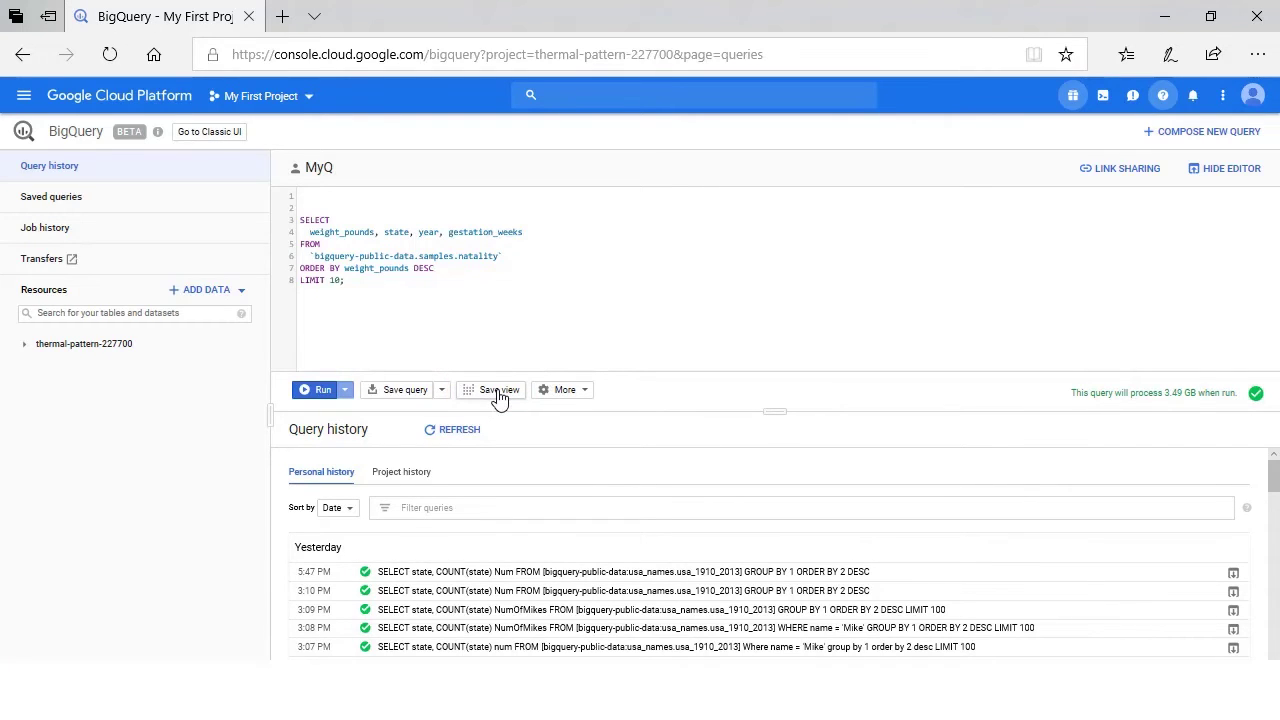
Step: Cancel the Save view dialog and open the thermal-pattern-227700 project page
click(492, 392)
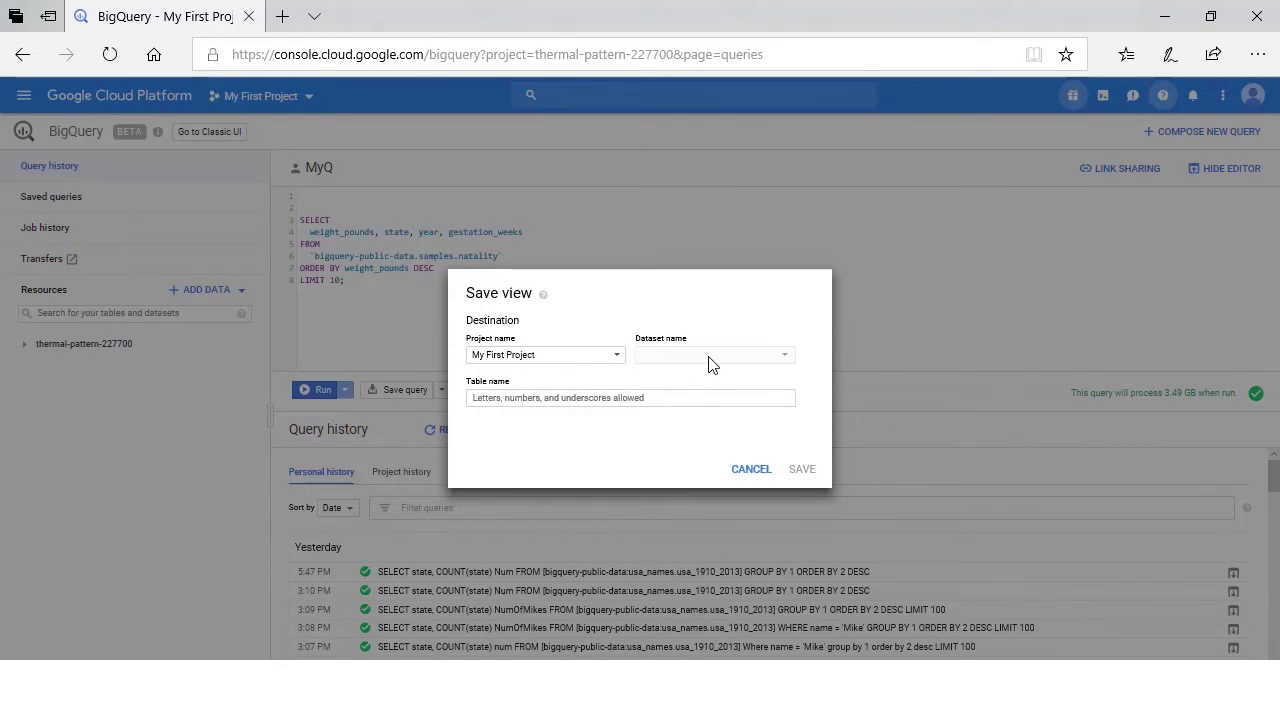
click(740, 470)
click(95, 345)
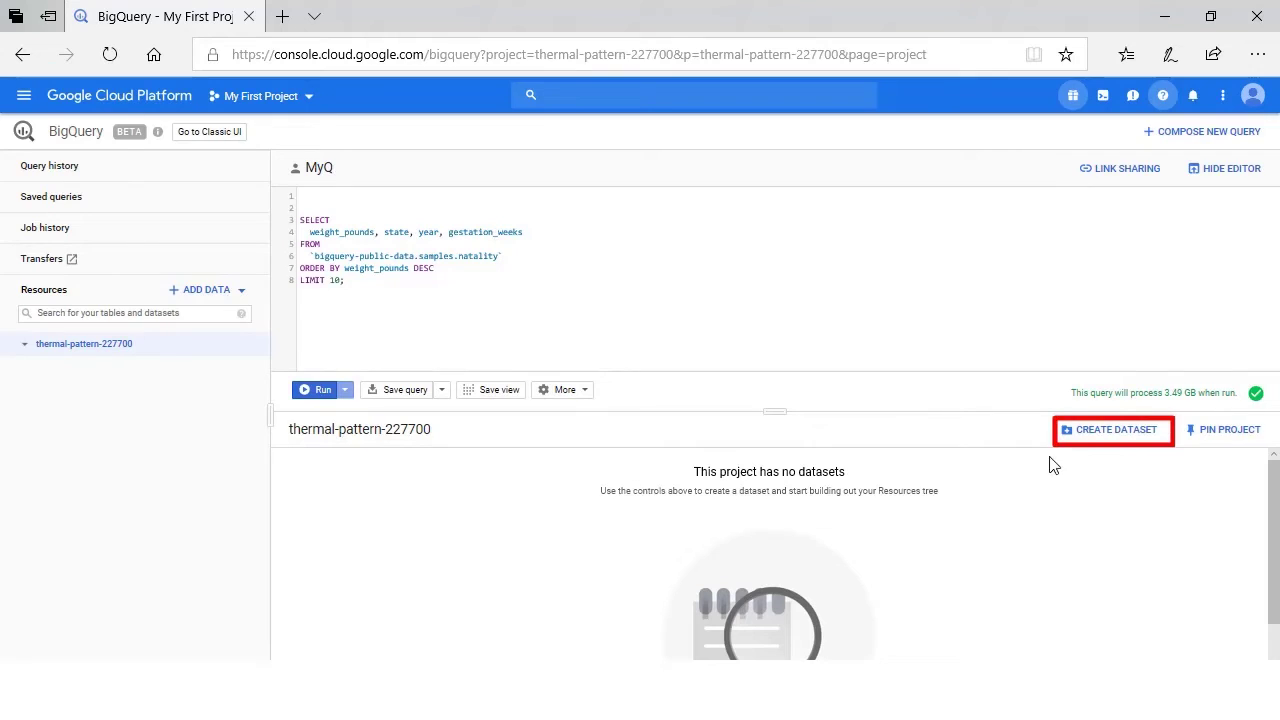
Step: Create a dataset with ID 'Empty', keeping default location and no table expiration
click(1070, 432)
click(898, 136)
text(Emp)
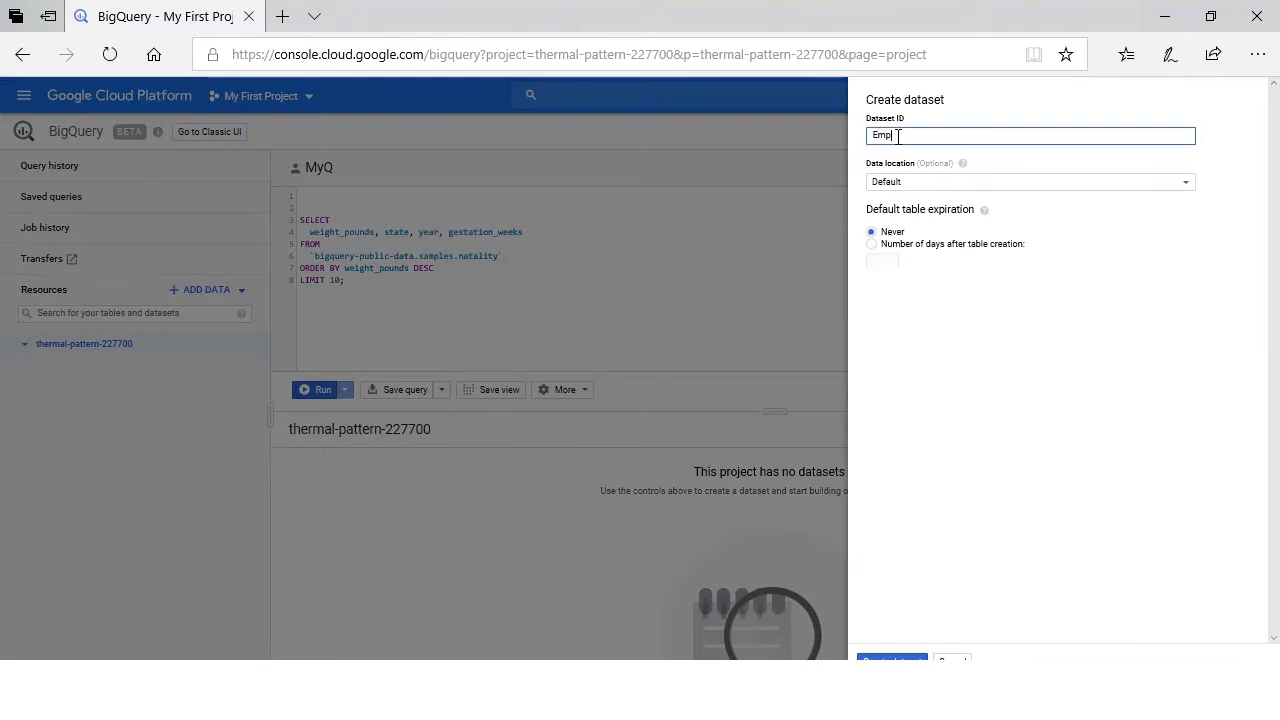
text(ty)
click(880, 658)
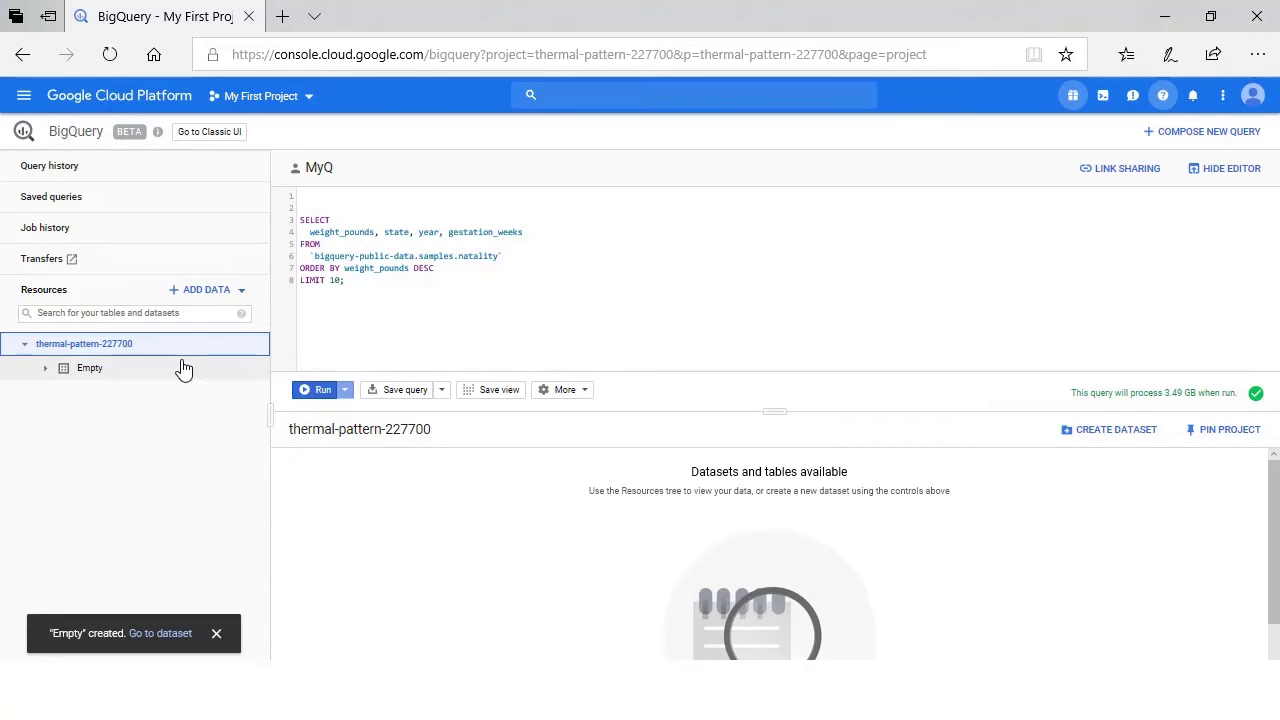
Step: Save the query as view 'vwMyFirstView' in dataset Empty and display its schema
click(510, 393)
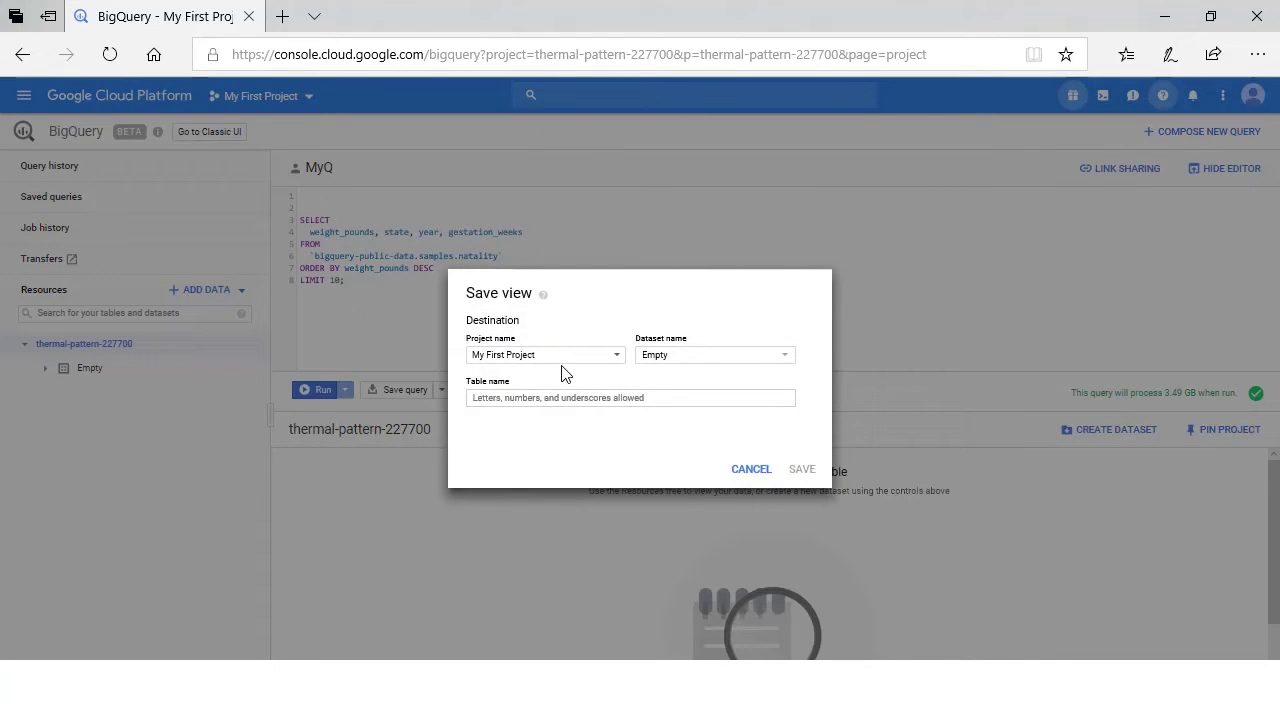
click(563, 397)
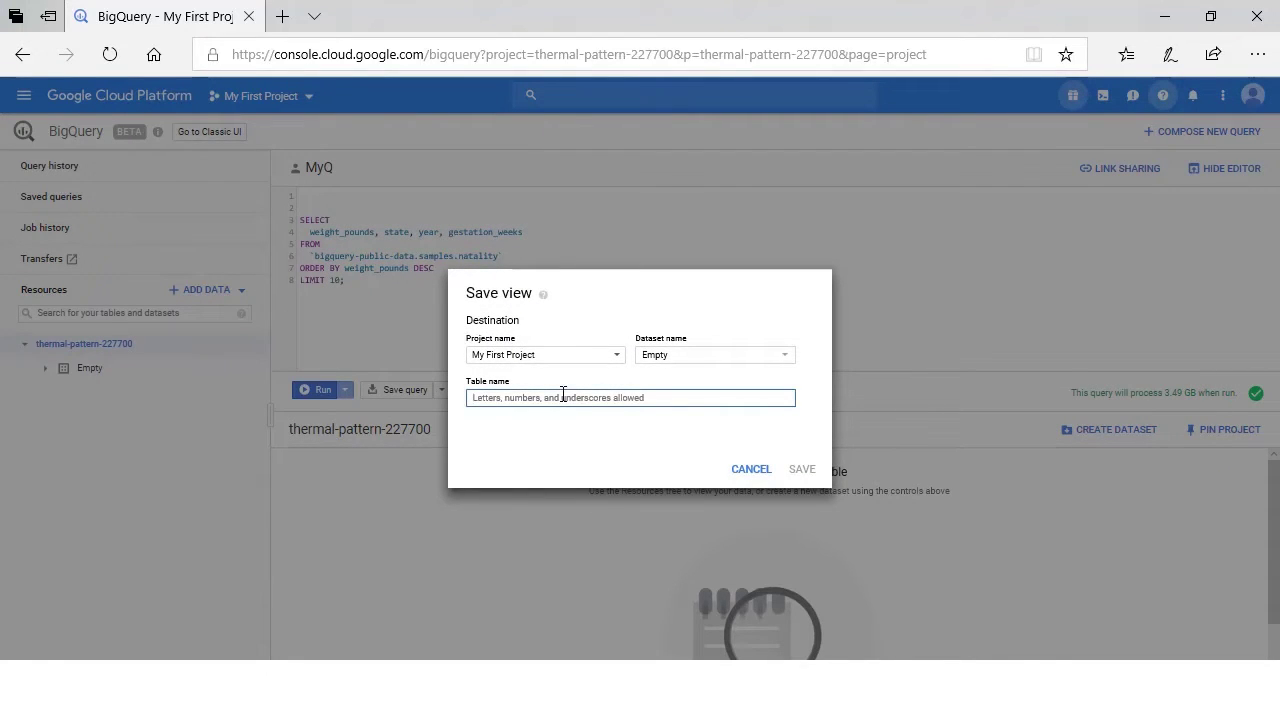
text(S)
key(BackSpace)
text(ve)
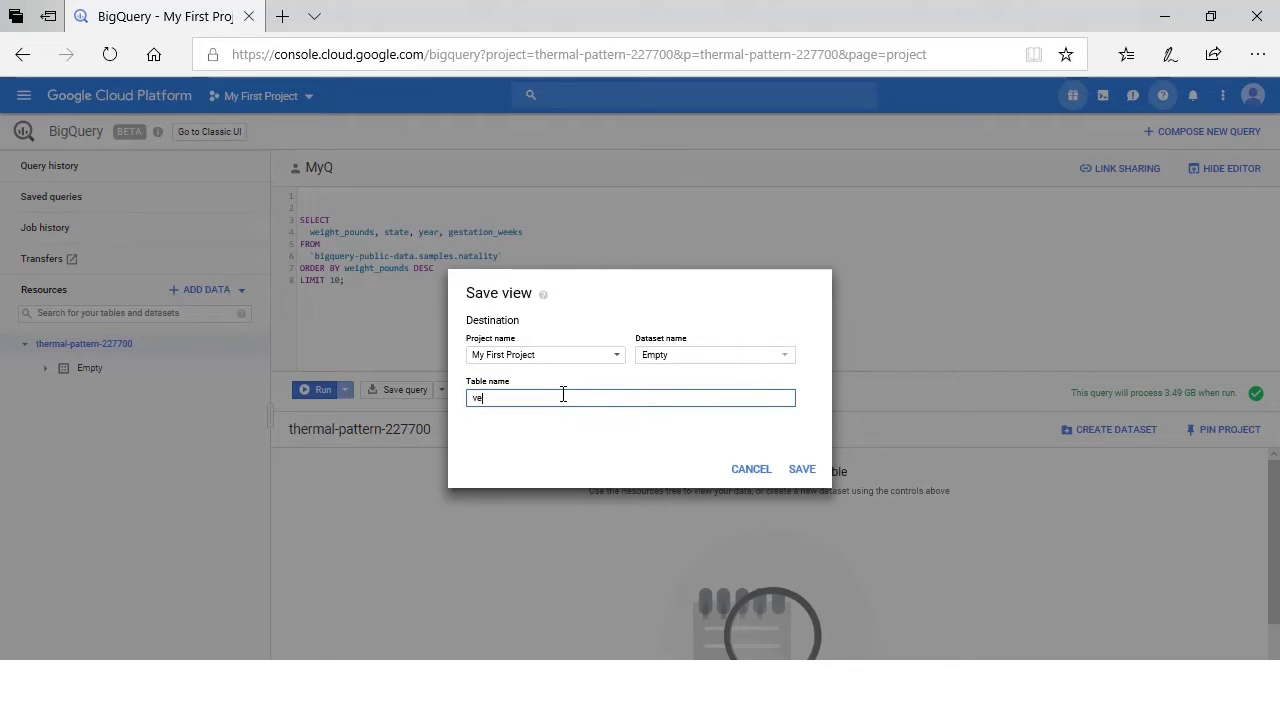
key(BackSpace)
text(wMyFirstView)
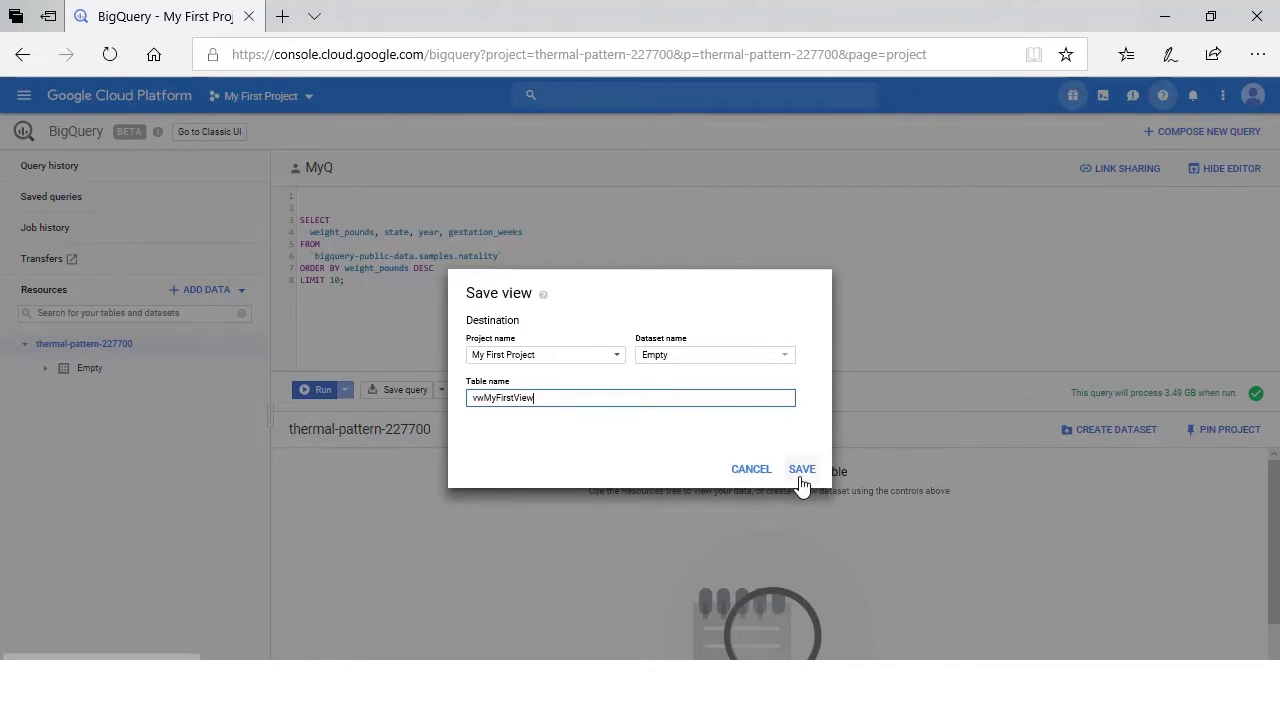
click(803, 472)
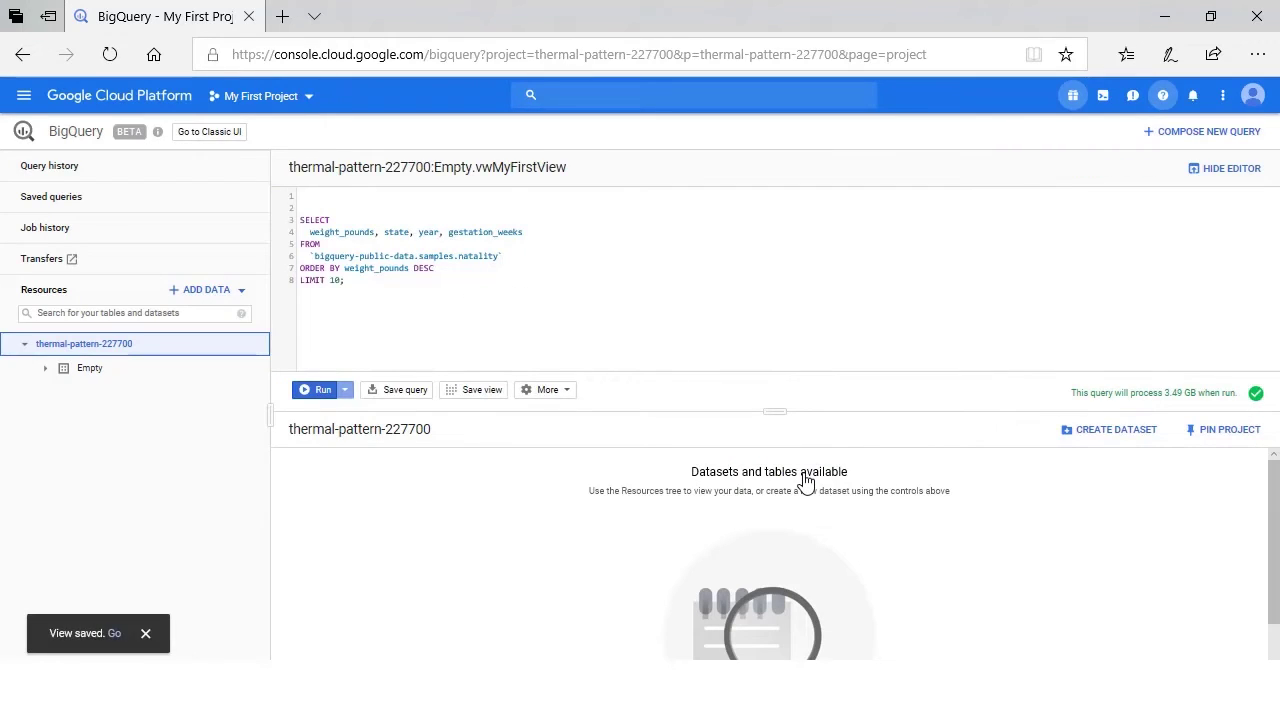
click(90, 370)
click(112, 397)
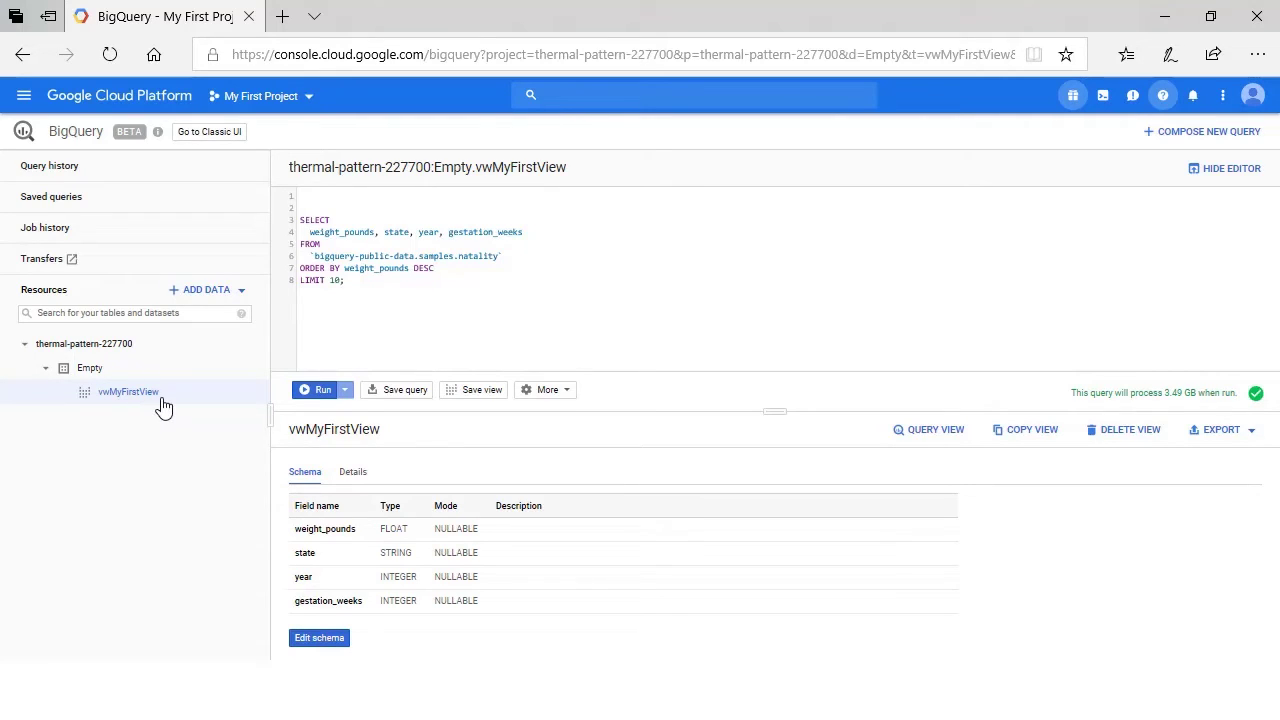
Step: Run SELECT * on vwMyFirstView, returning weight_pounds, state, year and gestation_weeks rows
click(946, 444)
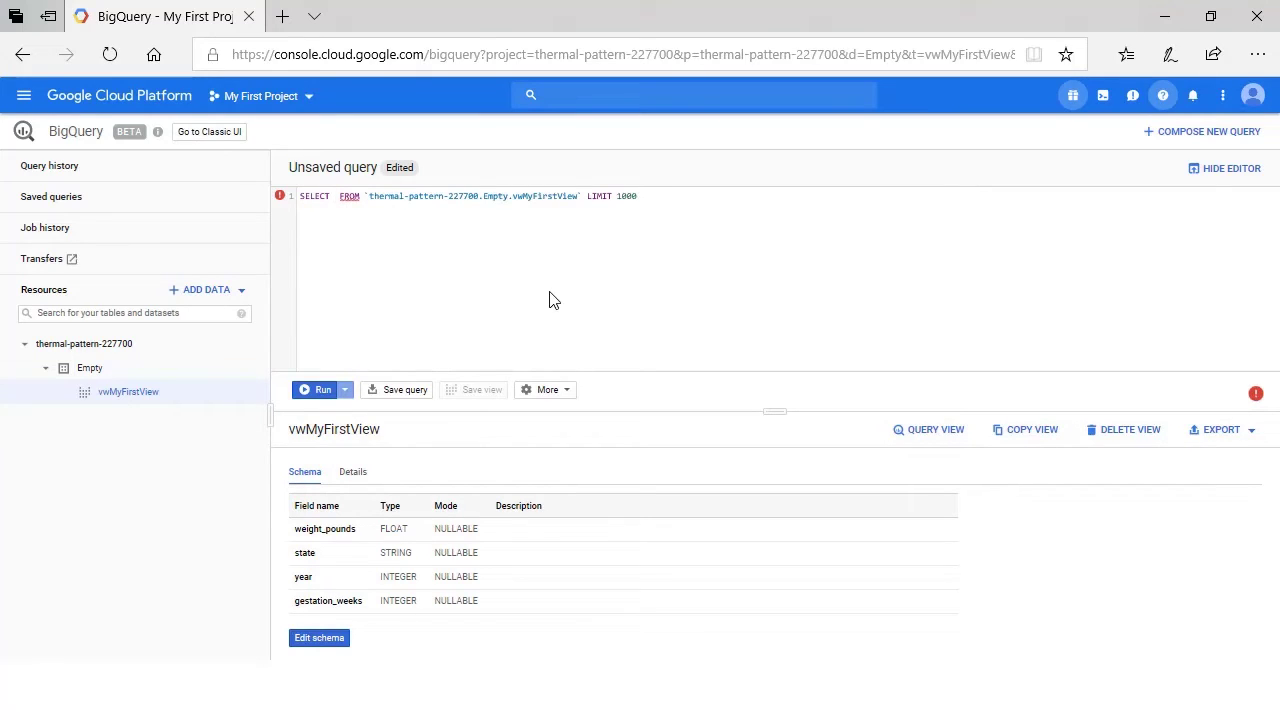
text(*)
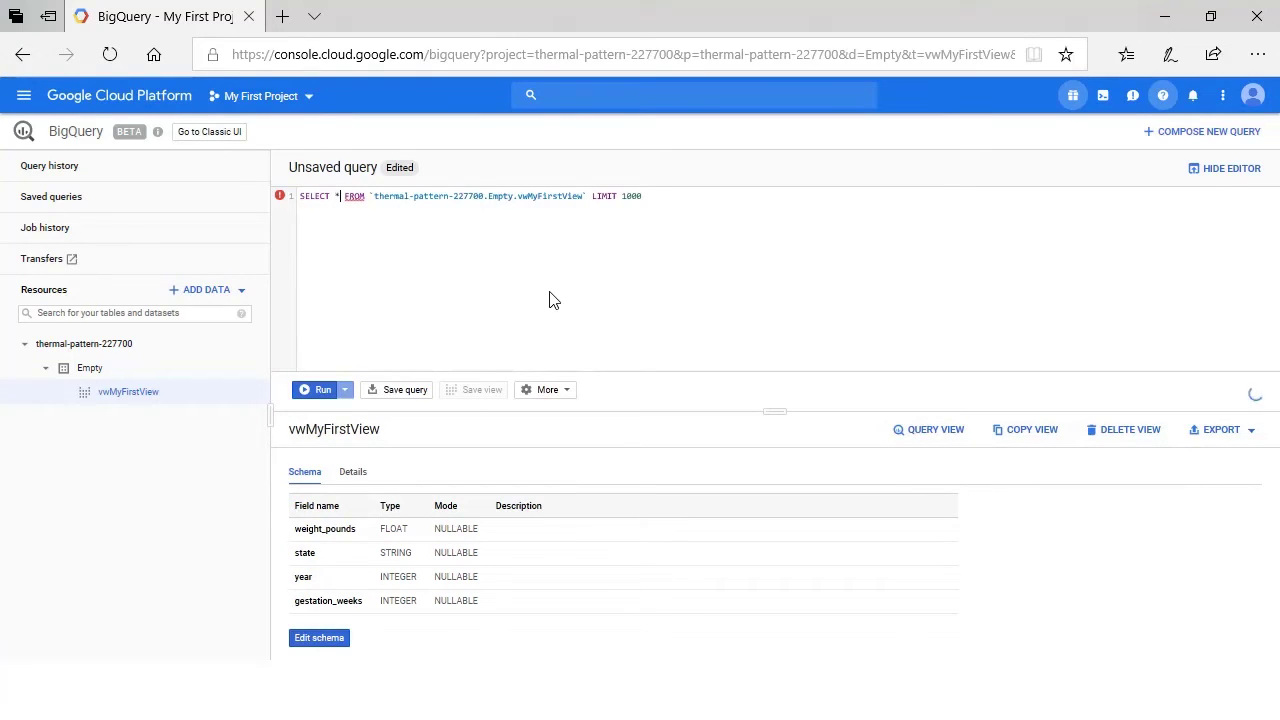
click(321, 389)
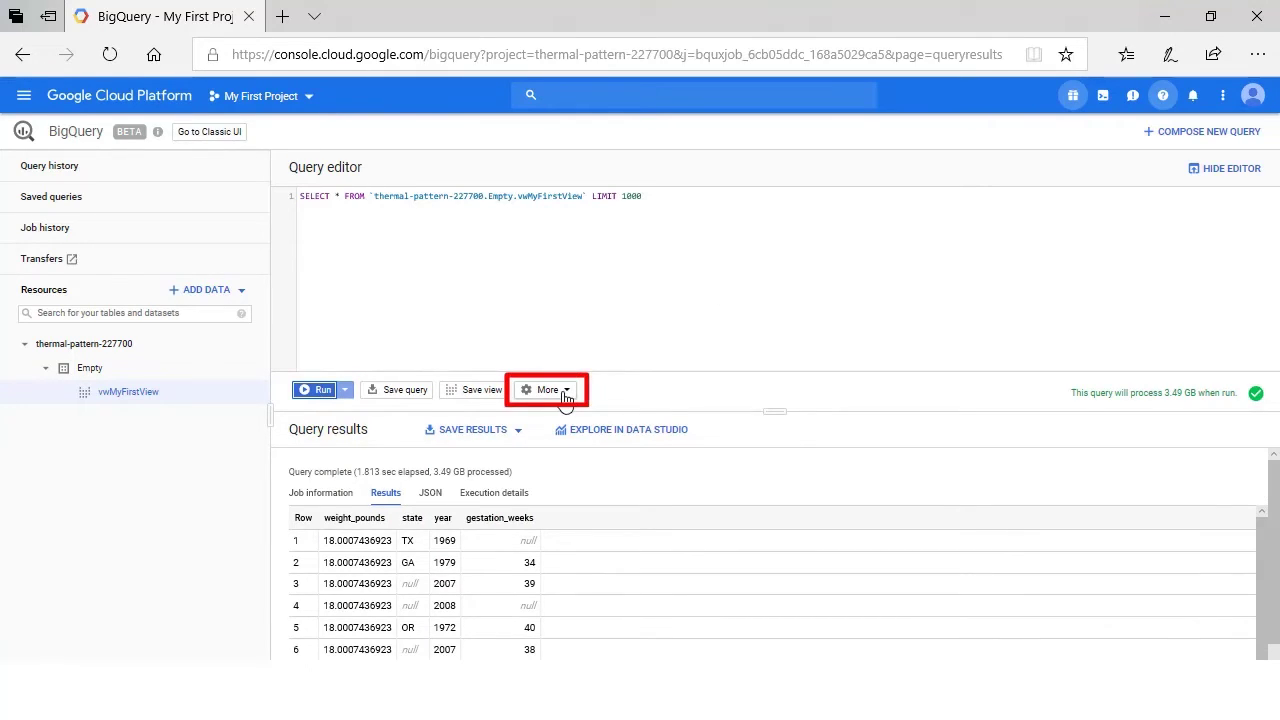
Step: Open the Query settings from the More options and dismiss them without changes
click(563, 393)
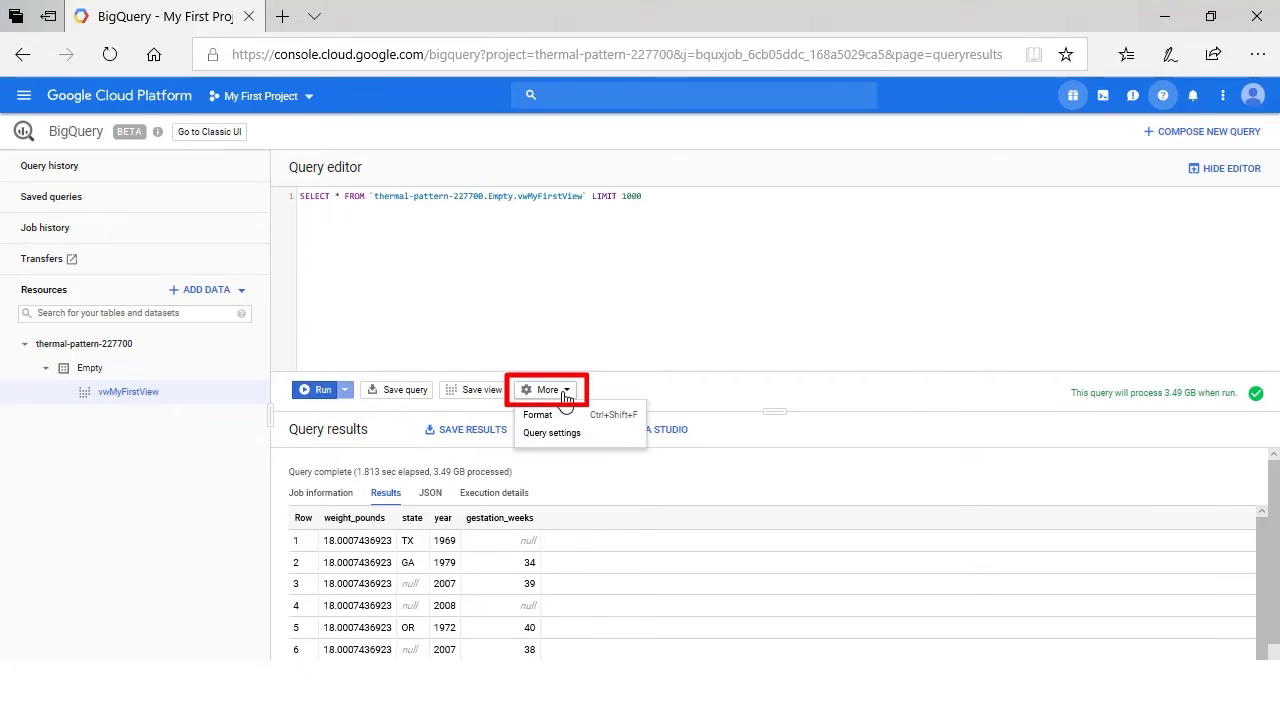
click(631, 321)
click(568, 398)
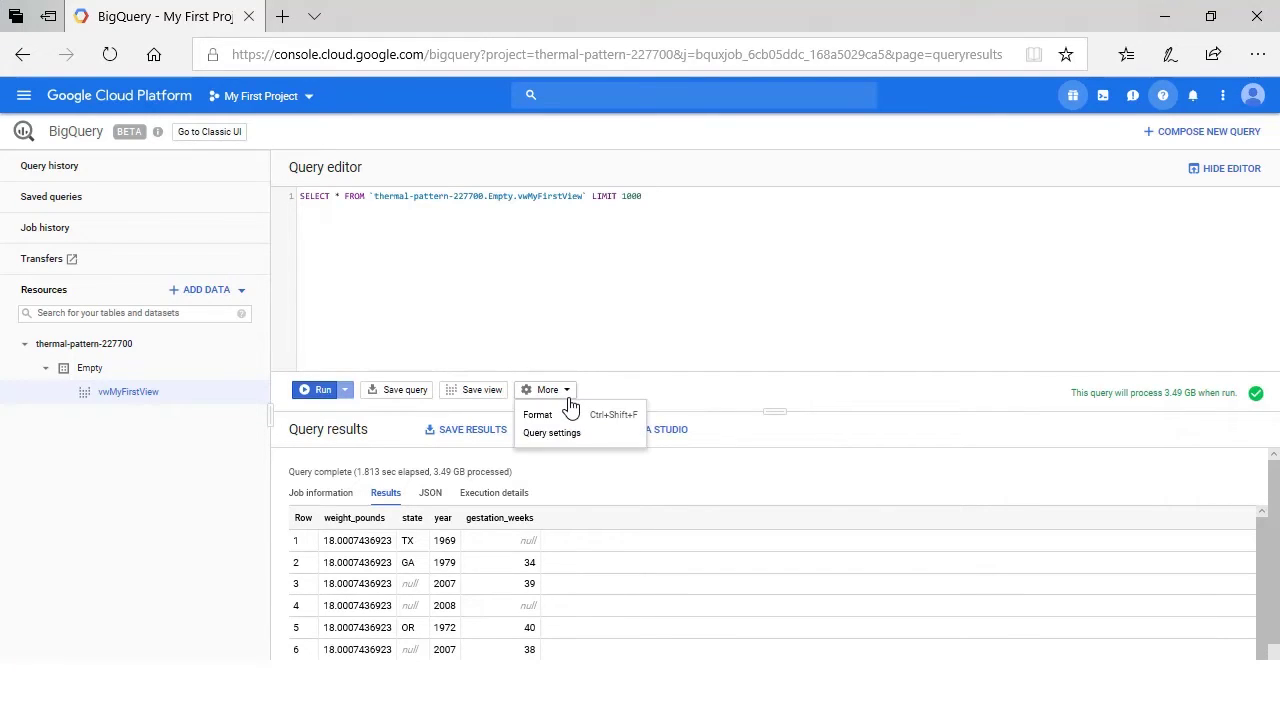
click(606, 436)
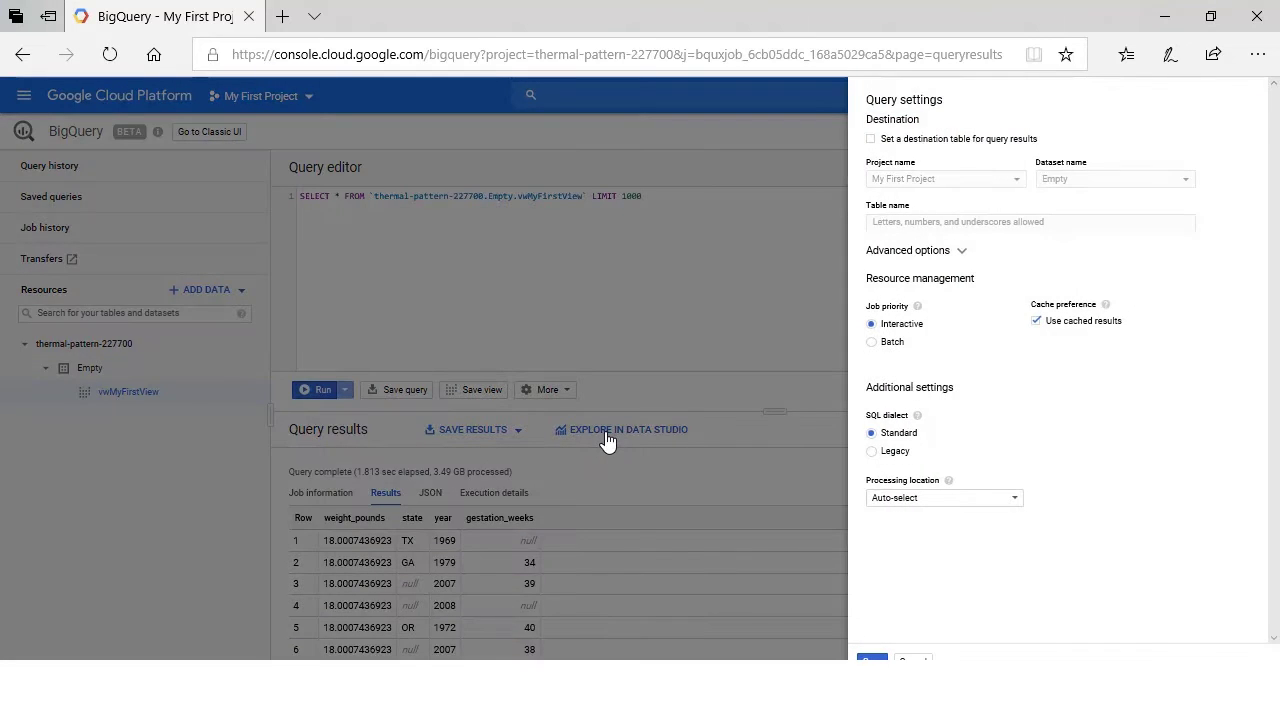
click(912, 656)
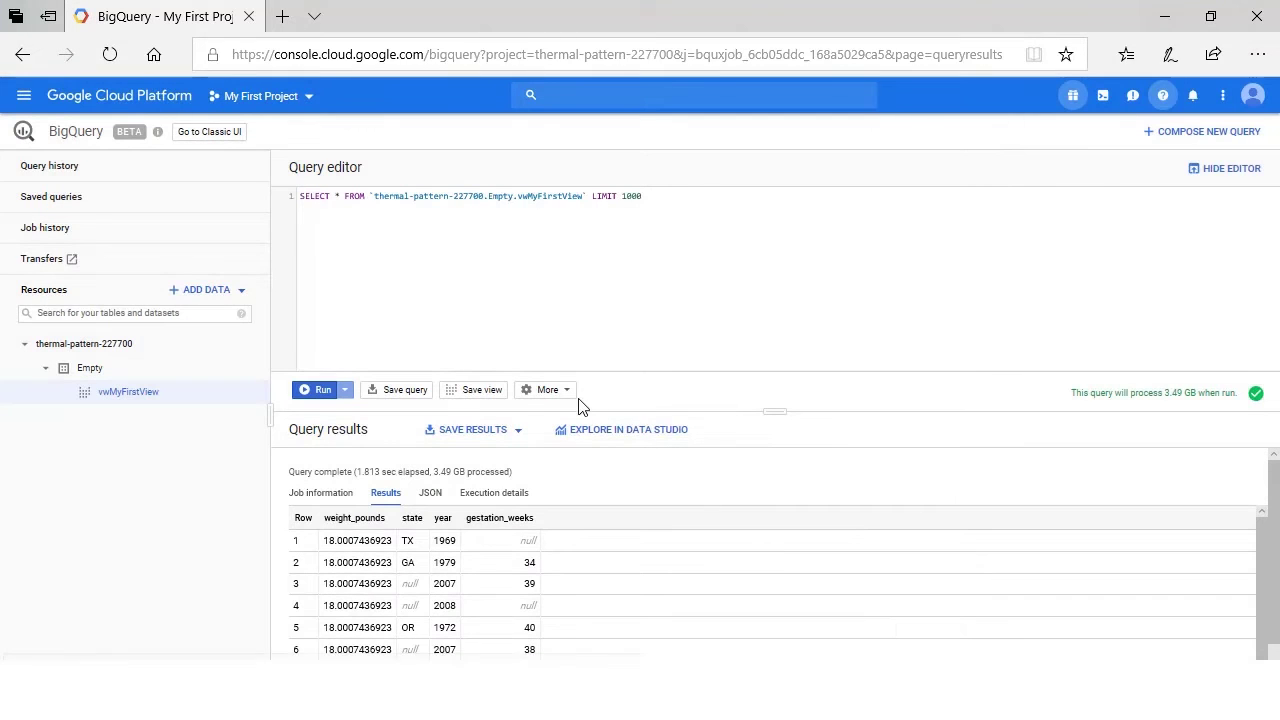
Step: Format the view query onto six lines, then reveal the Applied Machine Learning slide bullet
click(572, 396)
click(587, 416)
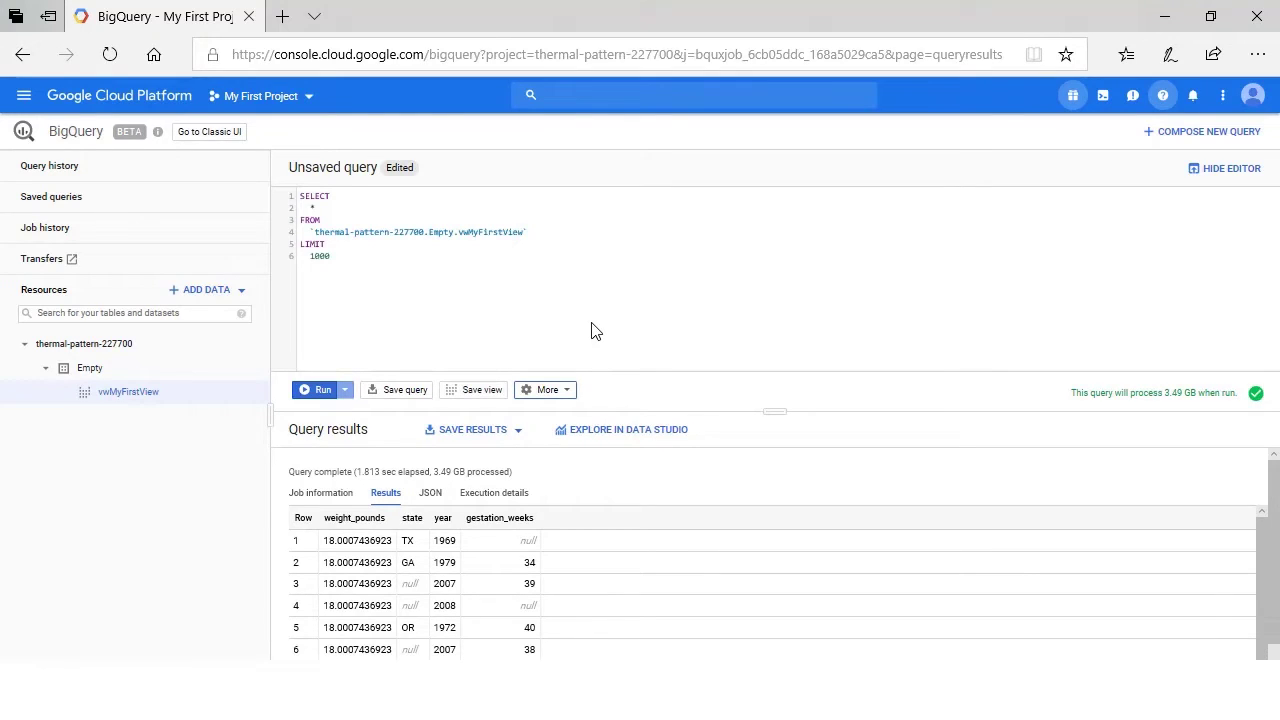
click(561, 392)
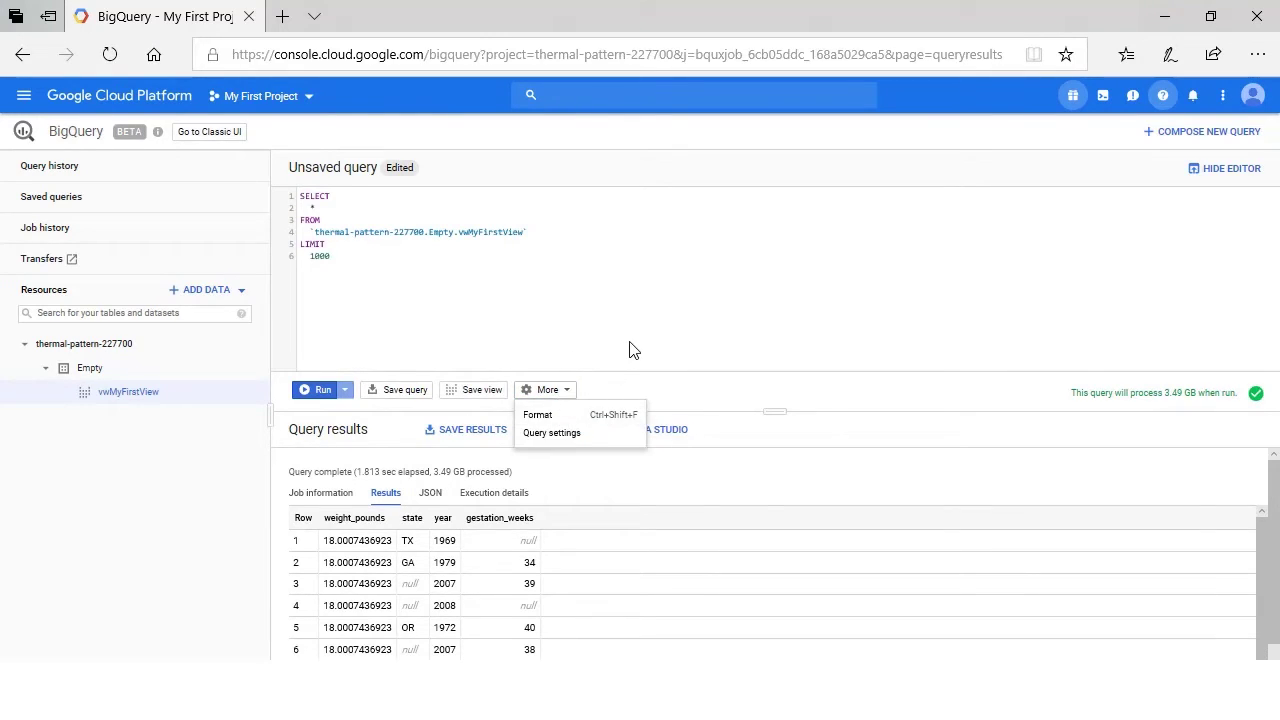
click(629, 349)
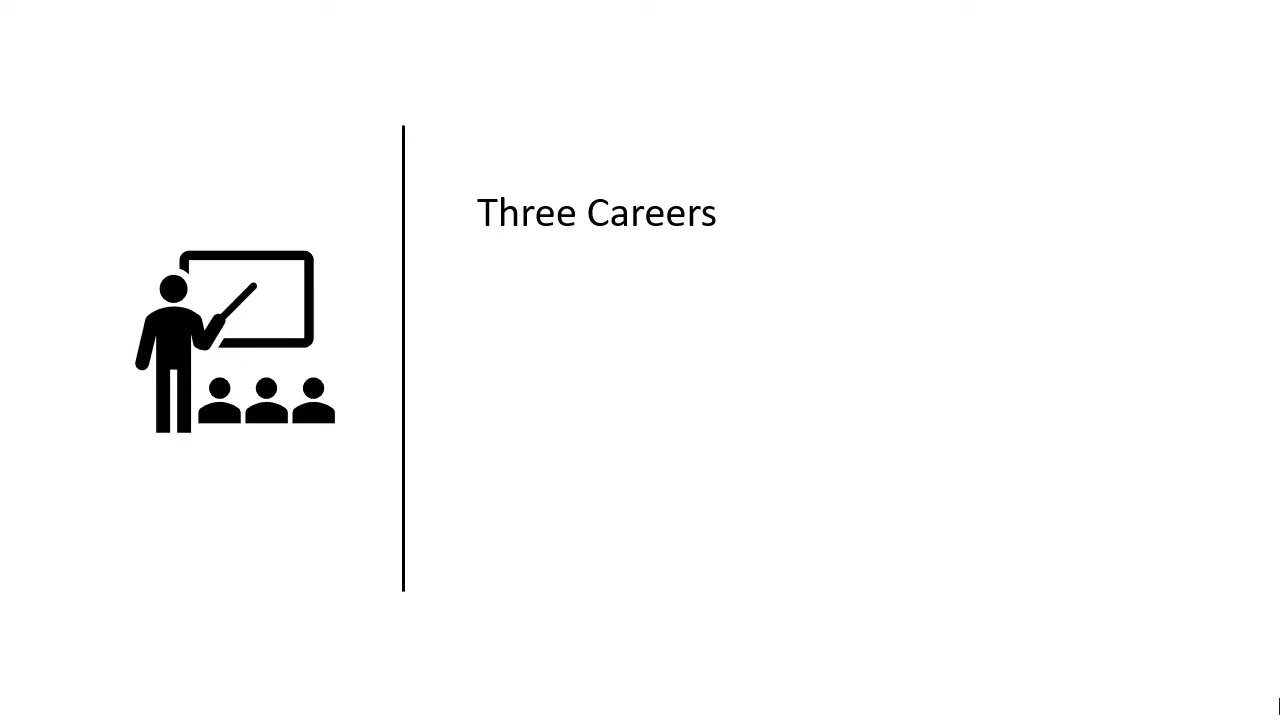
key(Right)
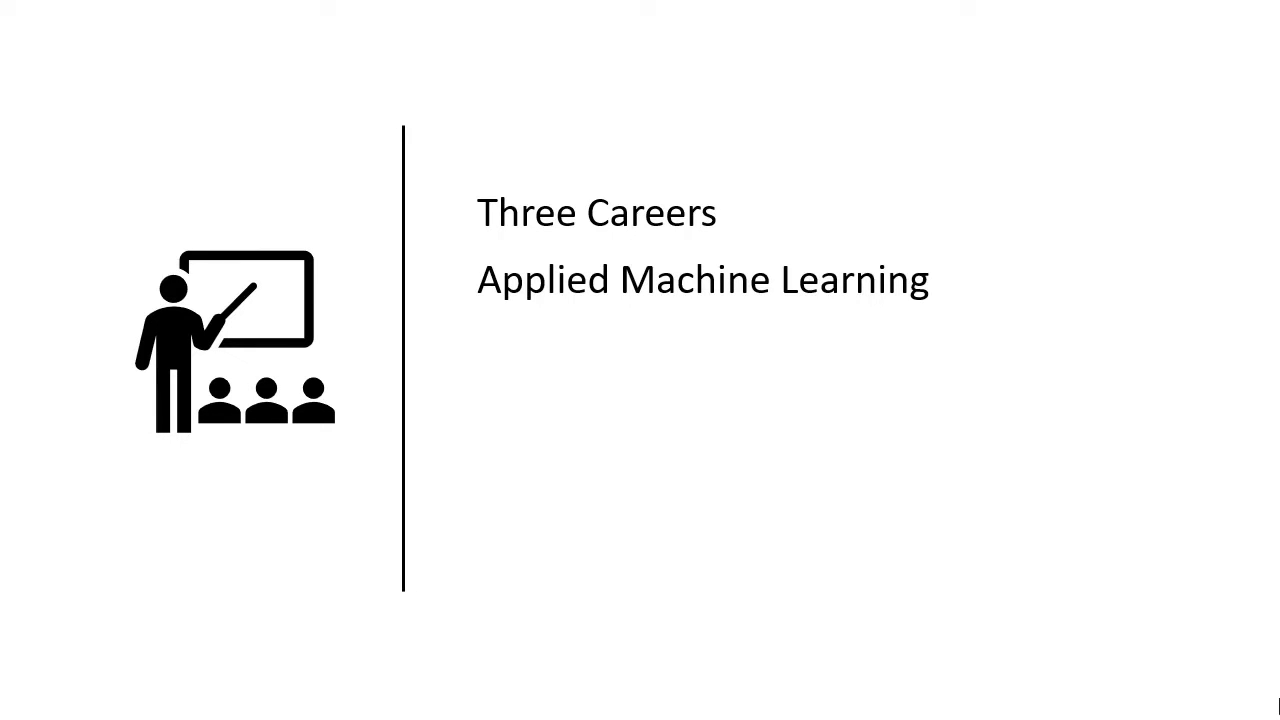
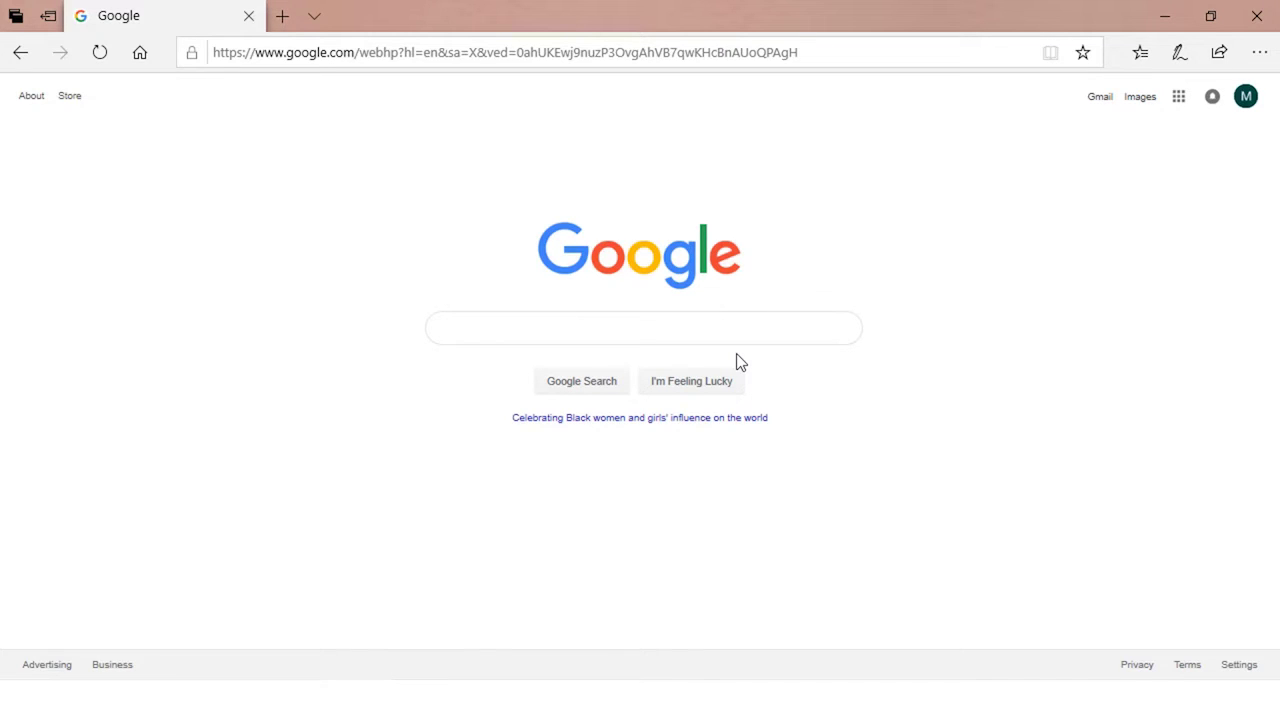
Step: Search Google for 'python anaconda 3.6' and open the Anaconda Python/R Distribution result
click(711, 336)
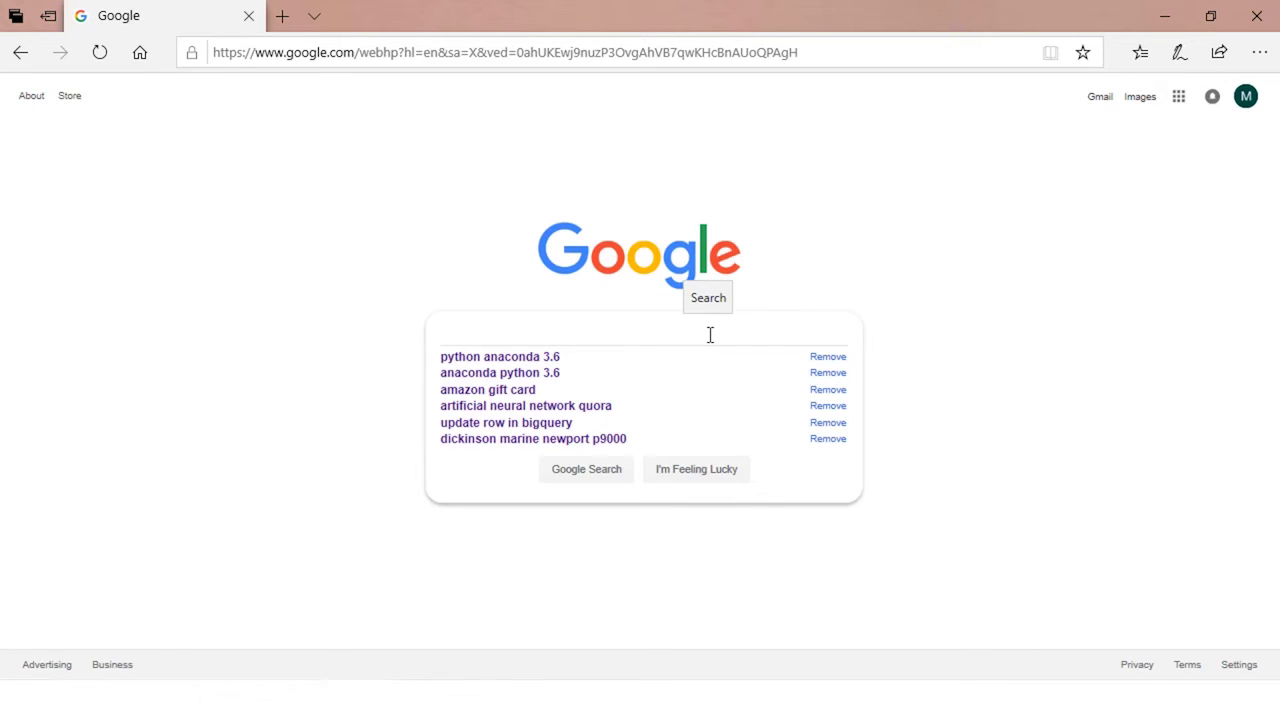
click(627, 357)
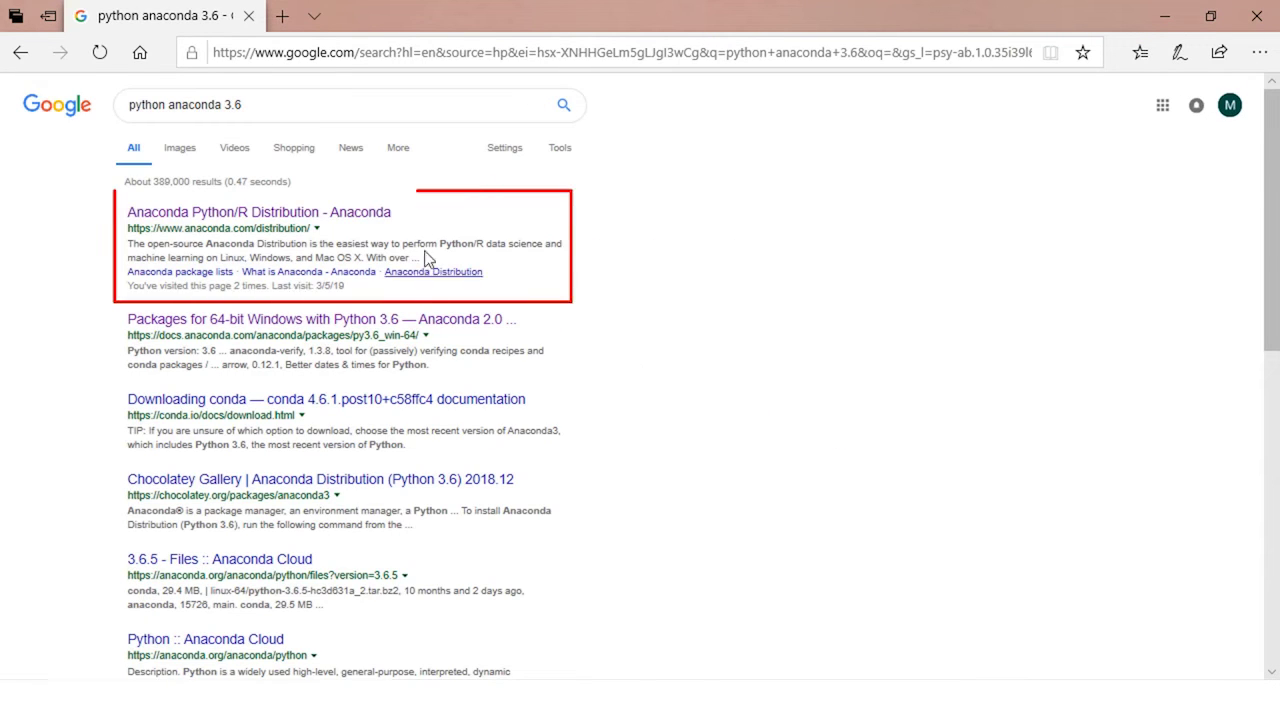
click(383, 214)
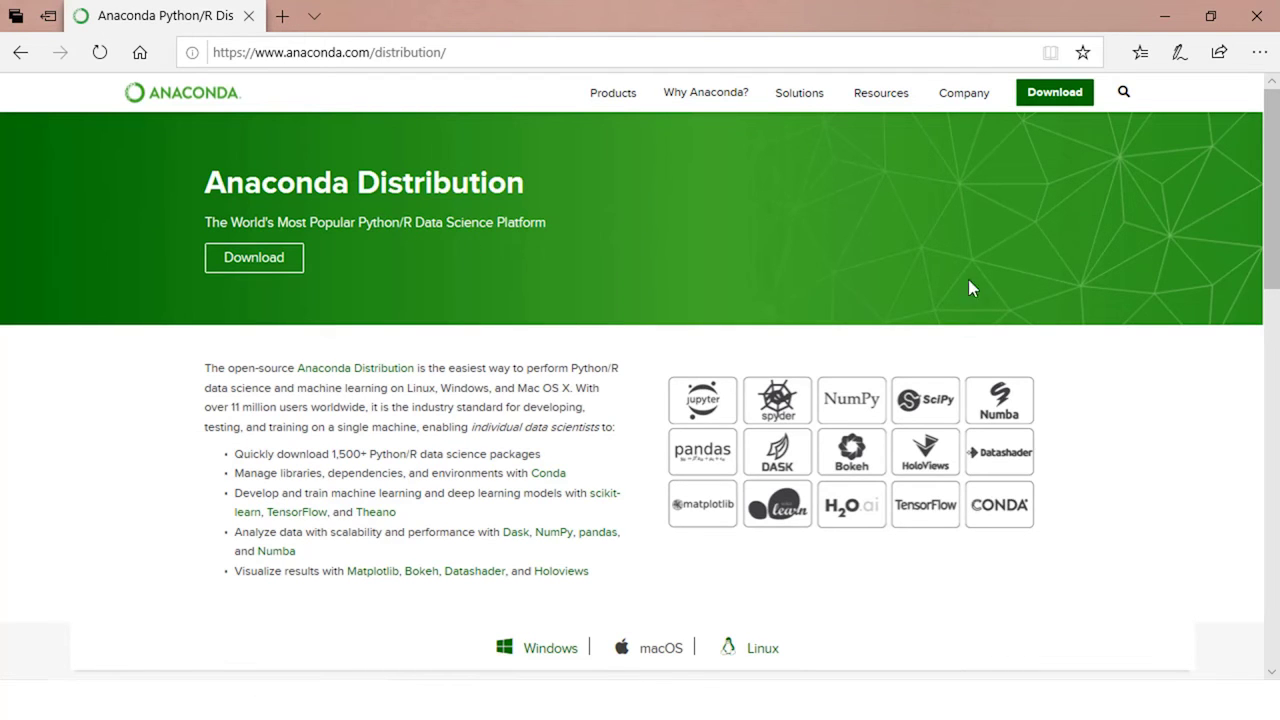
Step: Switch to the Windows installers and download the Python 3.7 64-Bit Graphical Installer for Anaconda 2018.12
drag(1272, 284, 1273, 436)
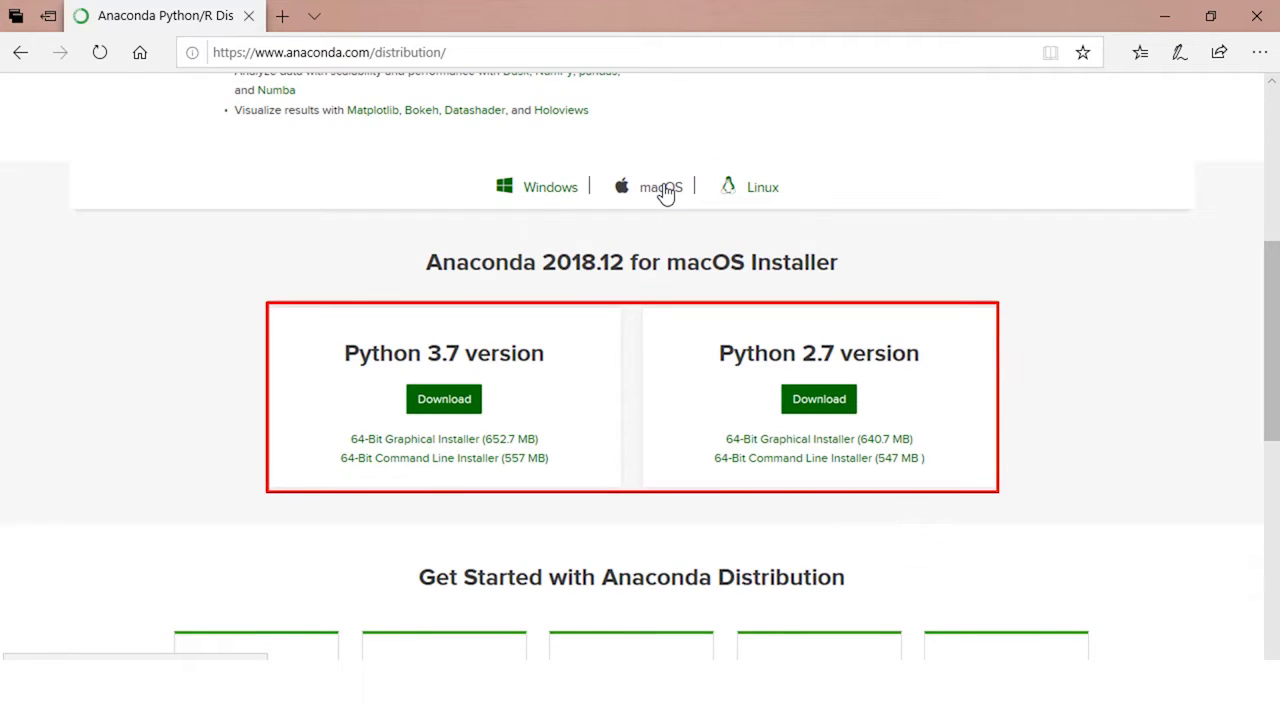
click(550, 190)
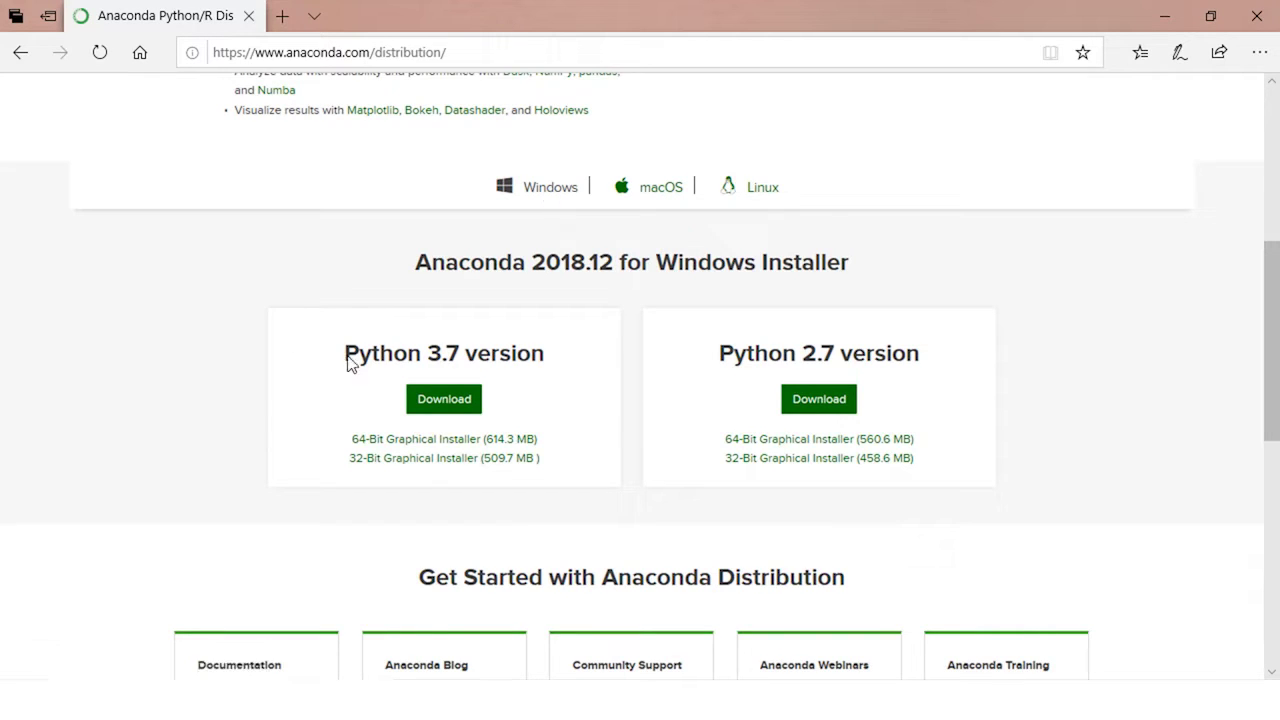
click(490, 444)
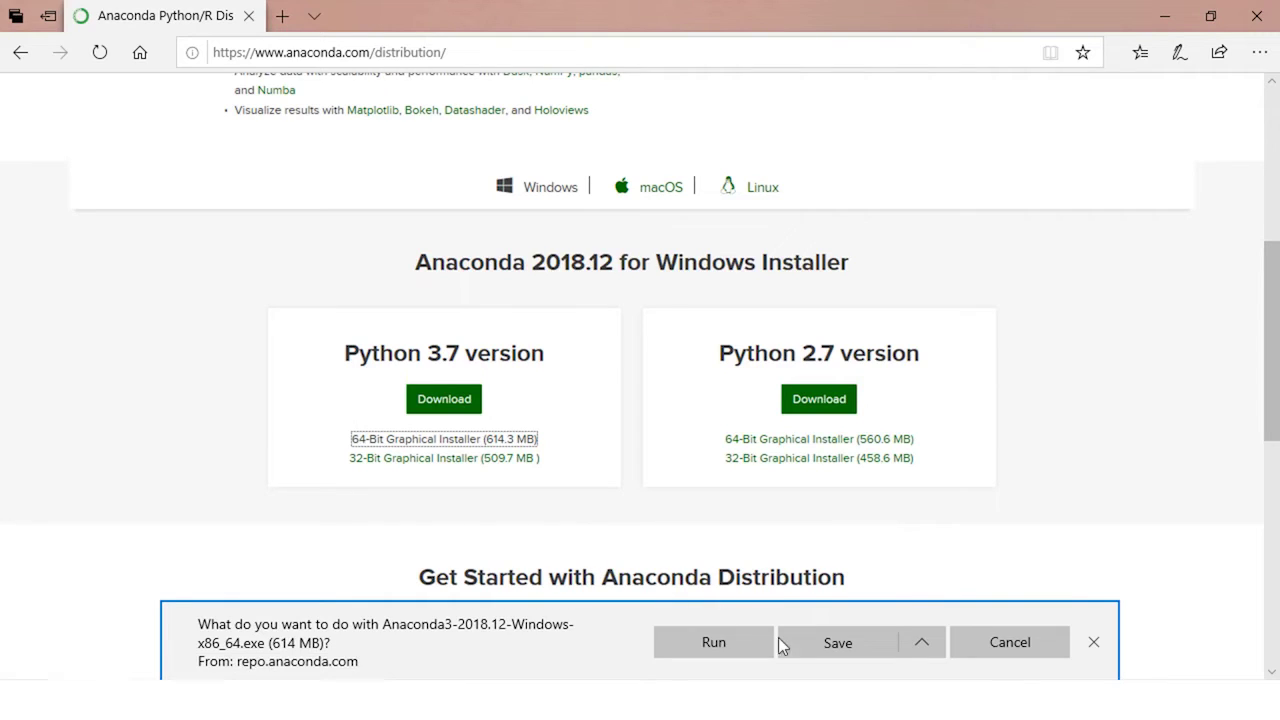
Step: Save Anaconda3-2018.12-Windows-x86_64.exe, dismiss the download bar, and get past the setup Welcome page
click(828, 644)
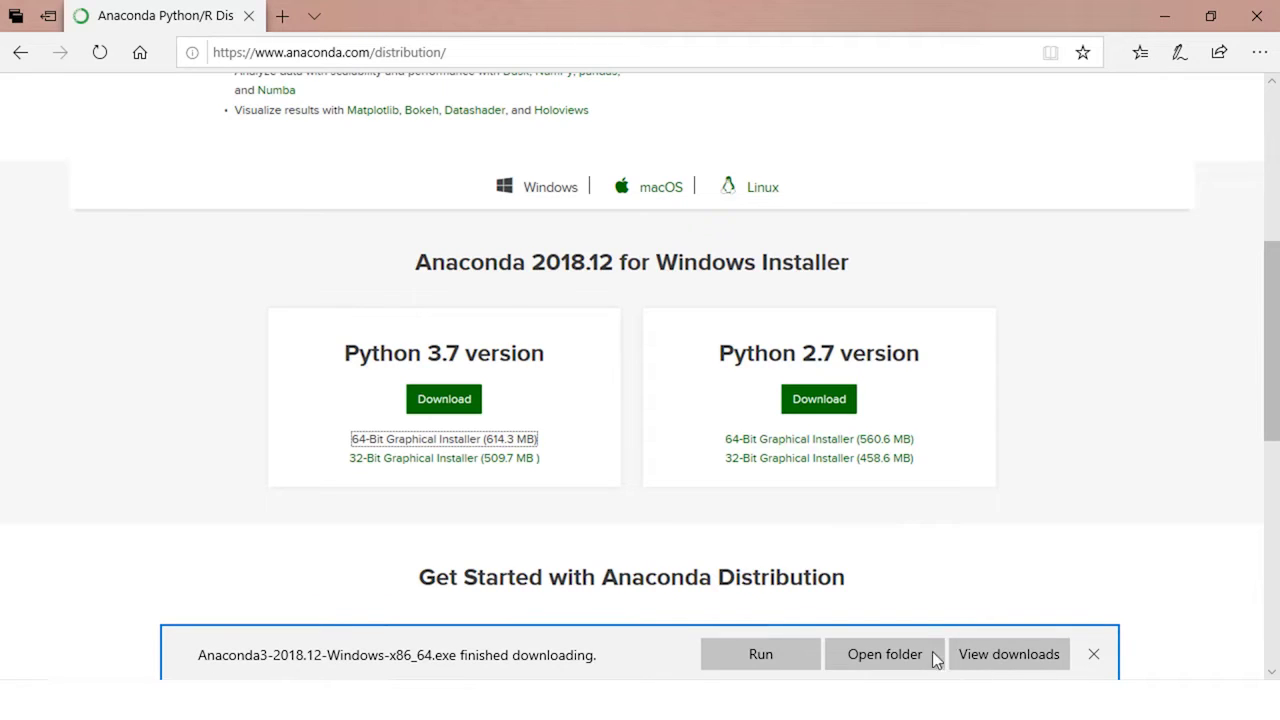
click(806, 657)
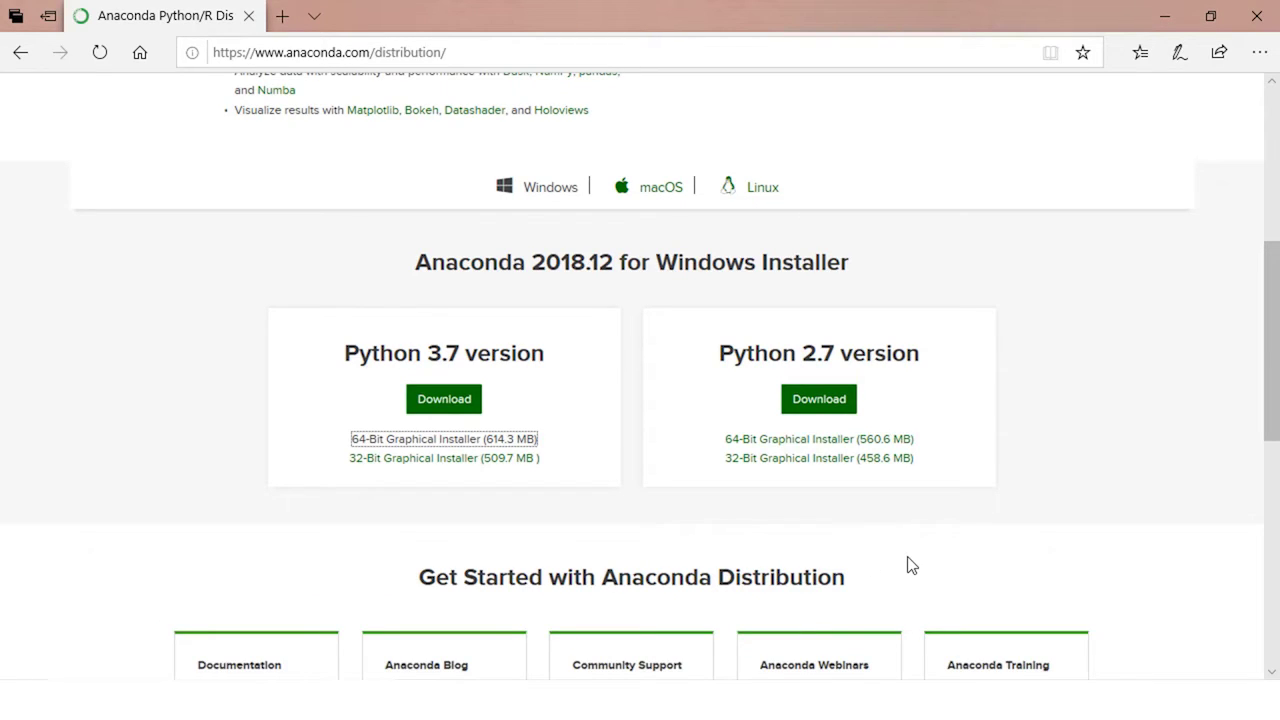
click(748, 512)
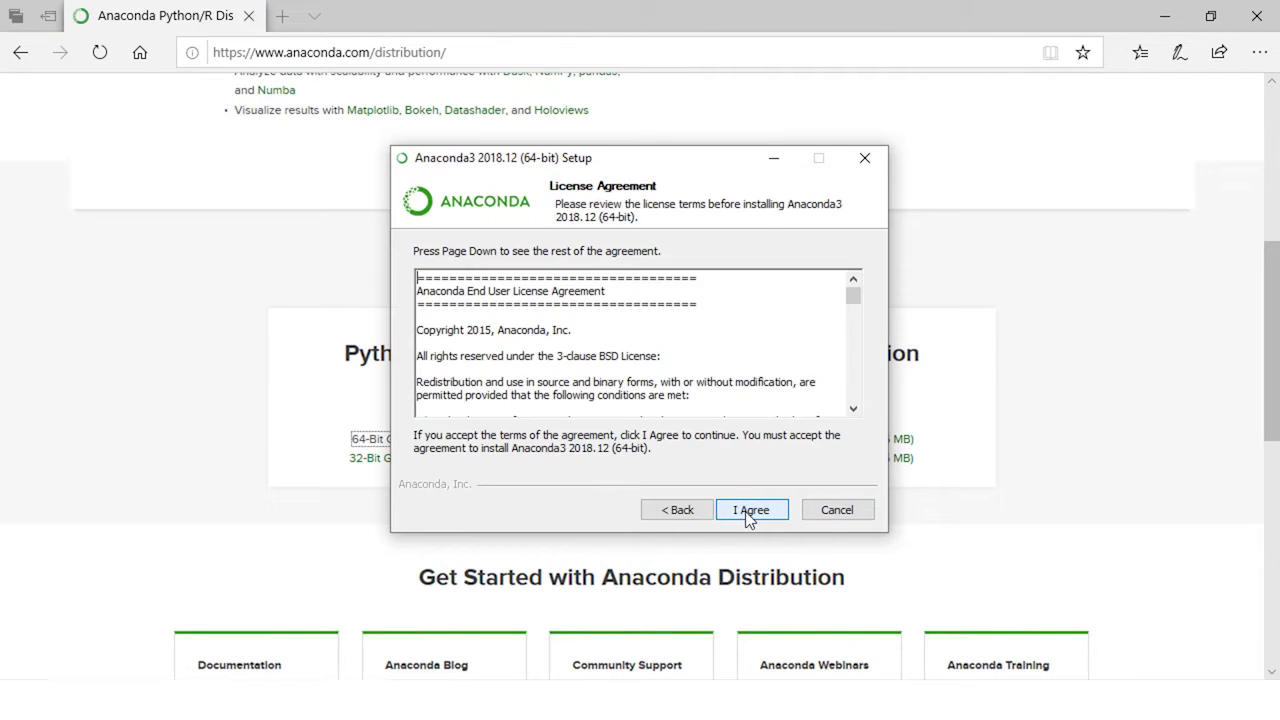
Step: Accept the licence, install for All Users, and keep the destination C:\ProgramData\Anaconda3
click(782, 515)
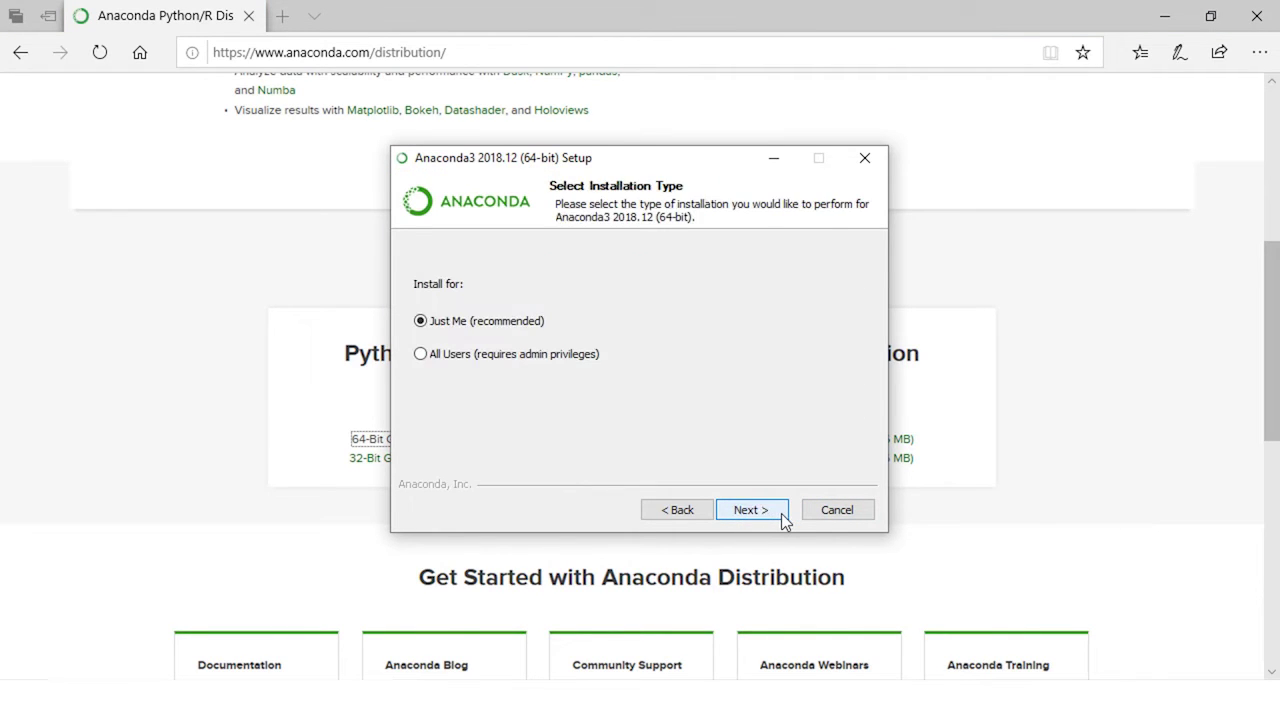
click(572, 356)
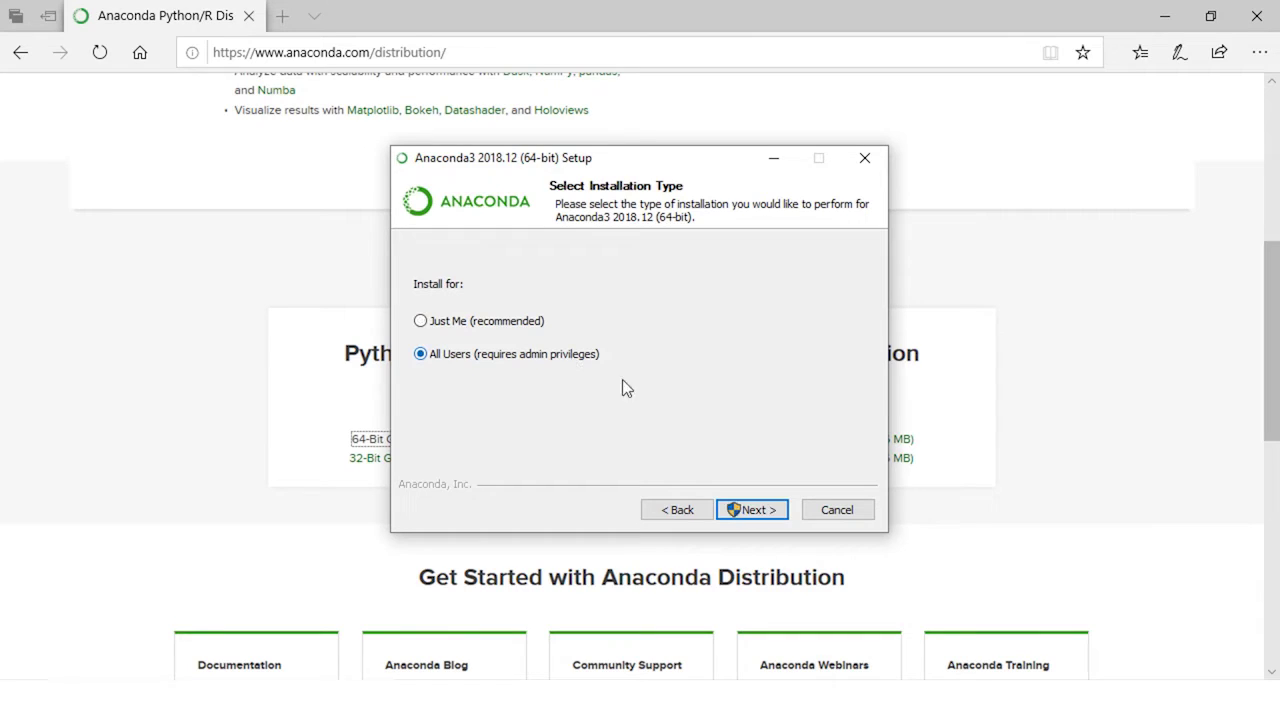
click(778, 510)
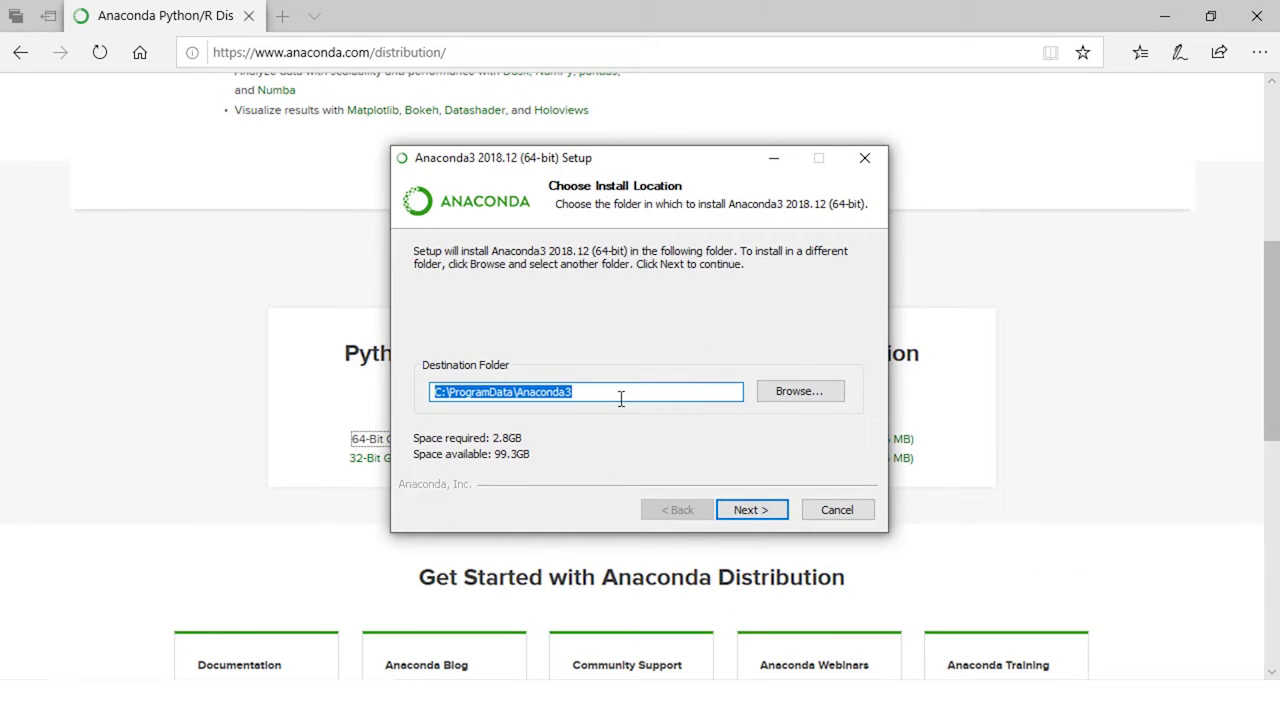
click(622, 395)
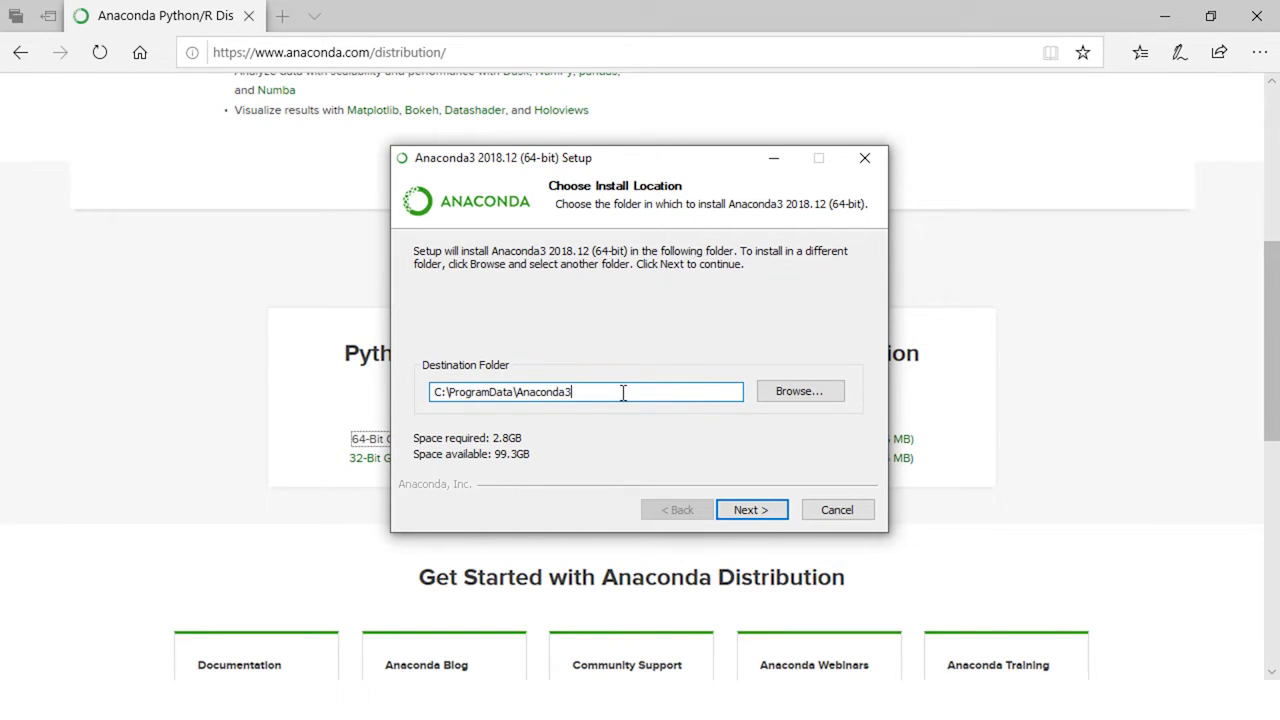
click(750, 506)
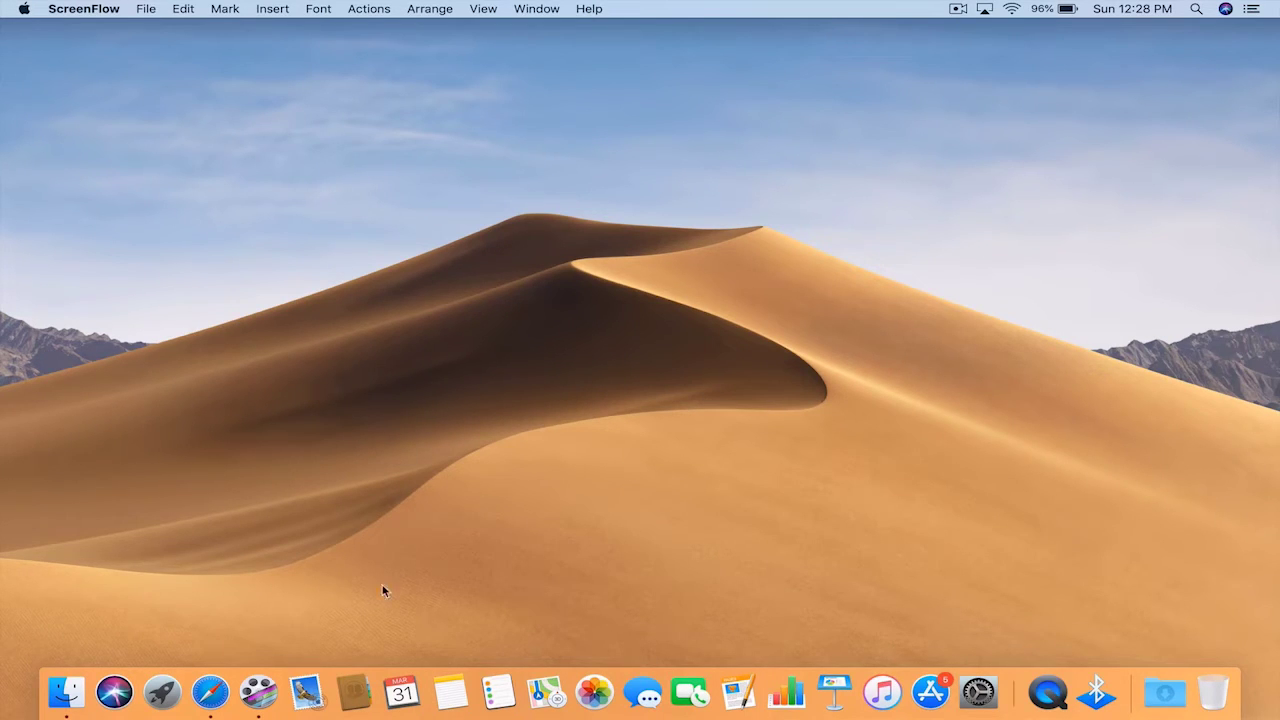
Step: Launch Safari from the Dock onto the Google home page
click(219, 689)
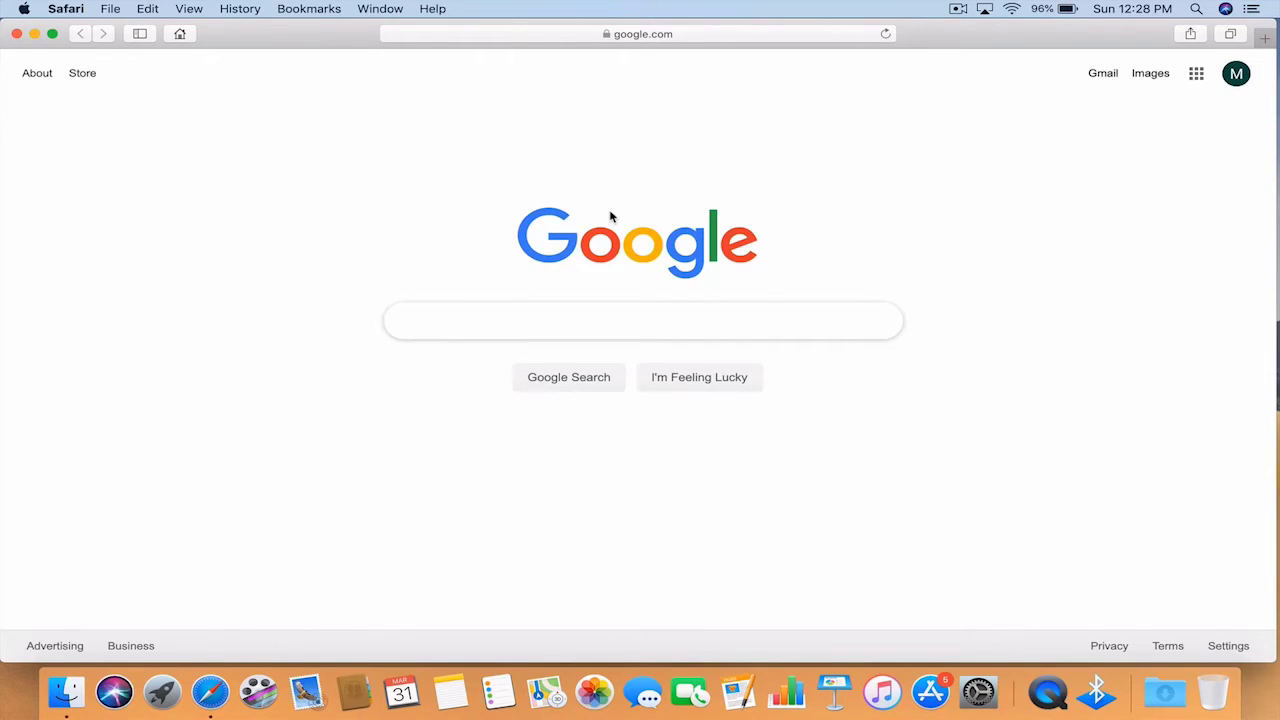
Step: Search Google for 'mac anaconda python' with corrected spelling and open the Anaconda Distribution result
text(mac ana)
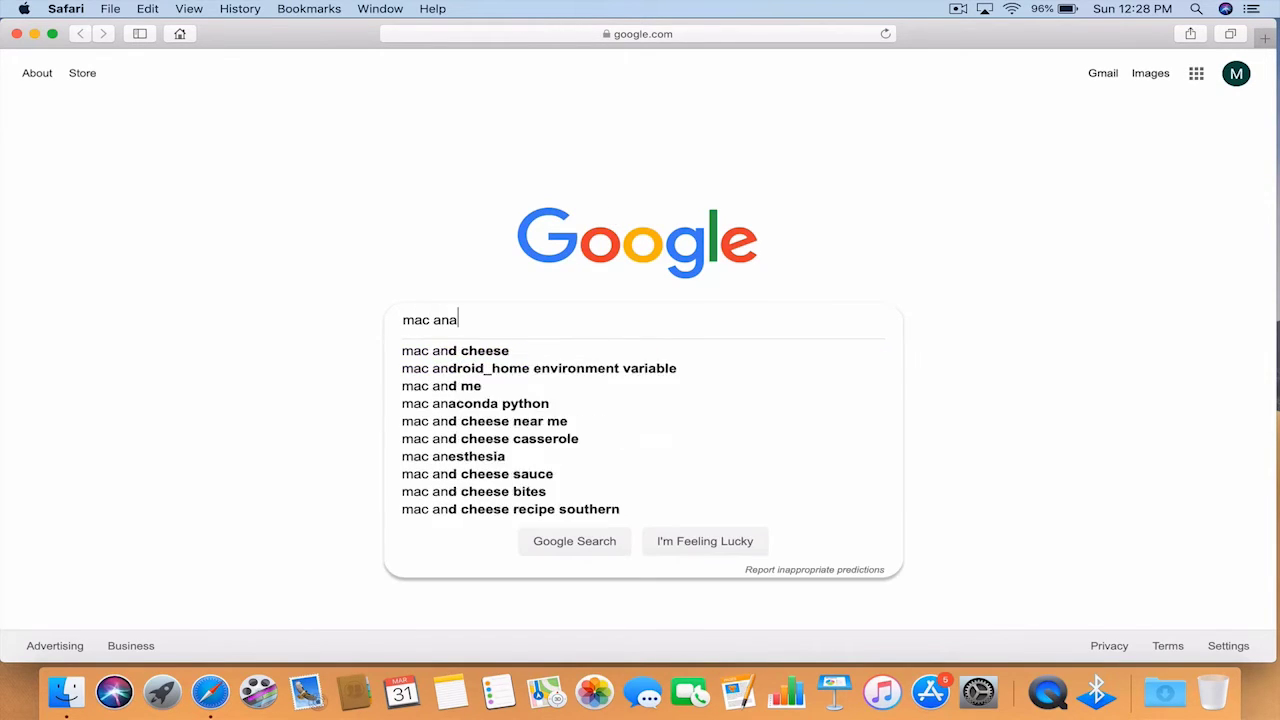
text(ncoda python)
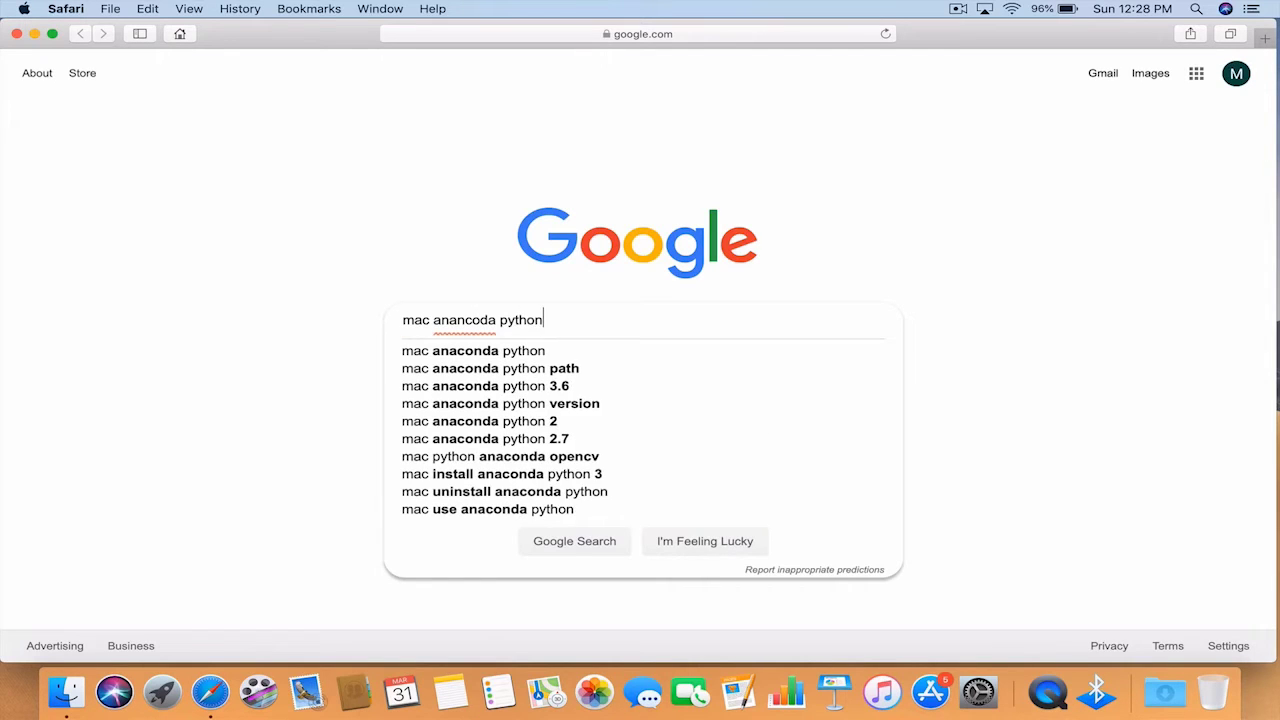
key(Return)
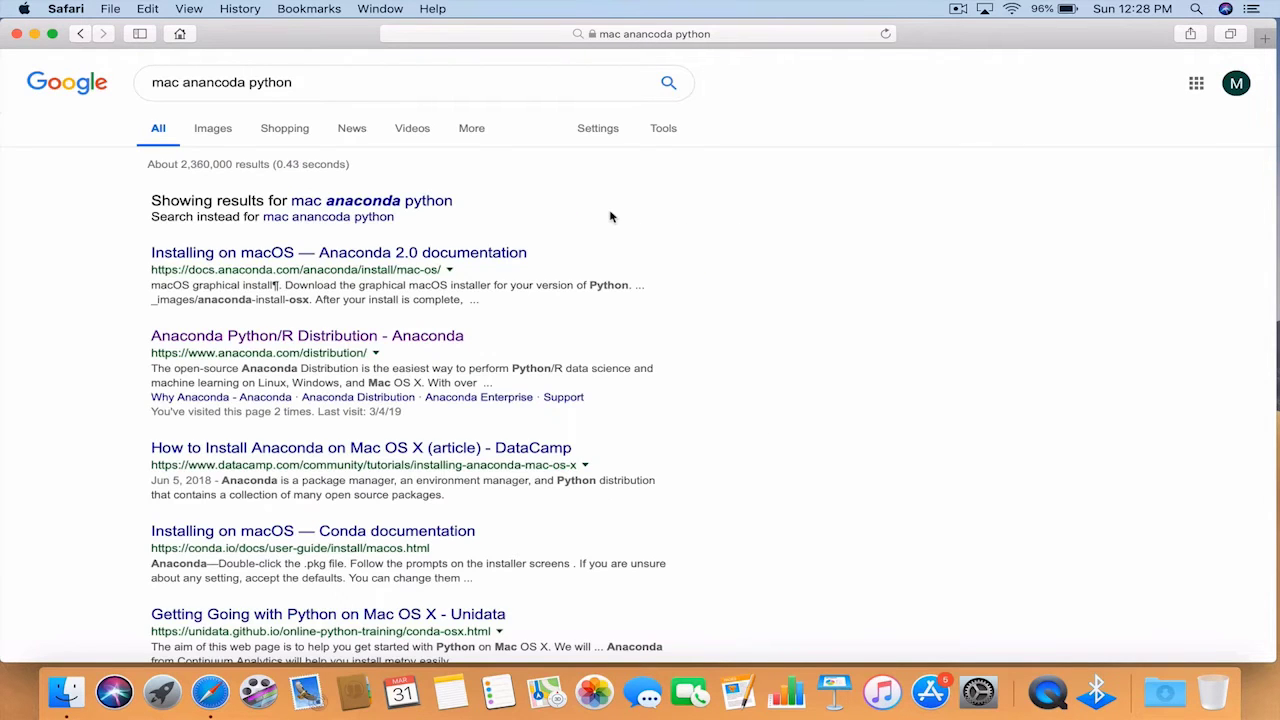
click(450, 204)
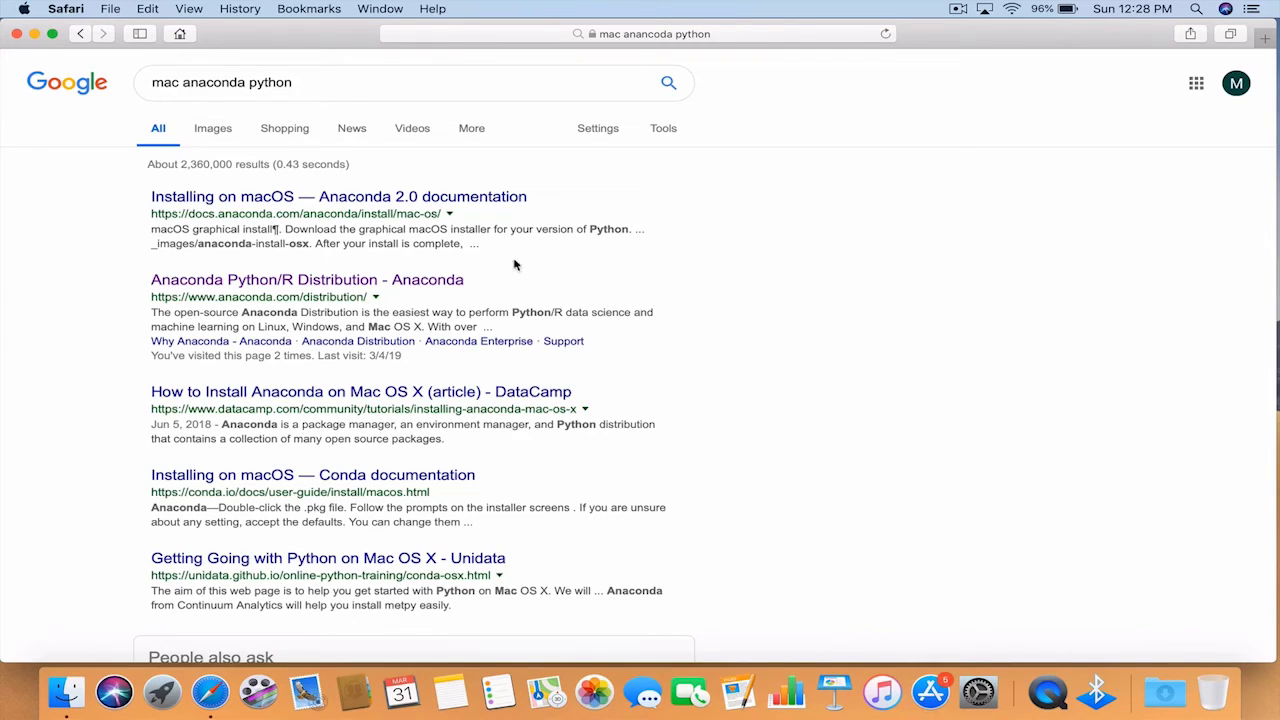
click(413, 283)
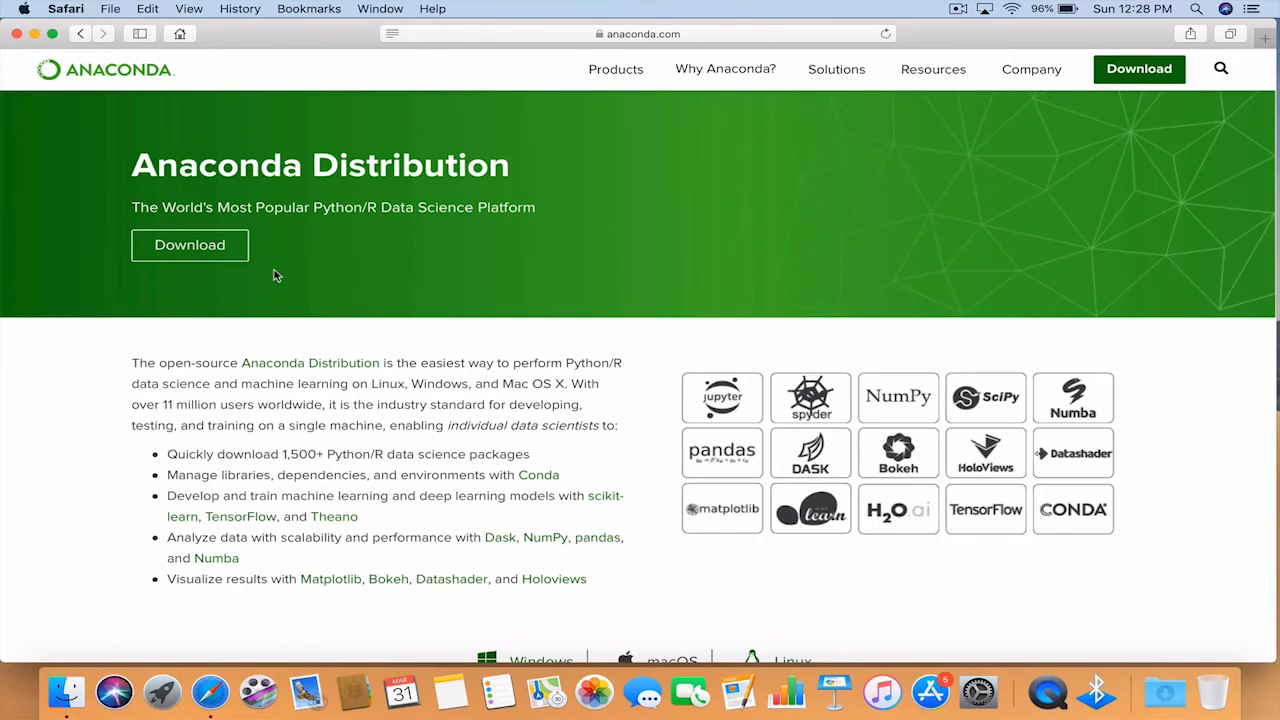
Step: Download the Python 3.7 64-Bit Graphical Installer from the Anaconda 2018.12 macOS section
scroll(448, 325, down, 5)
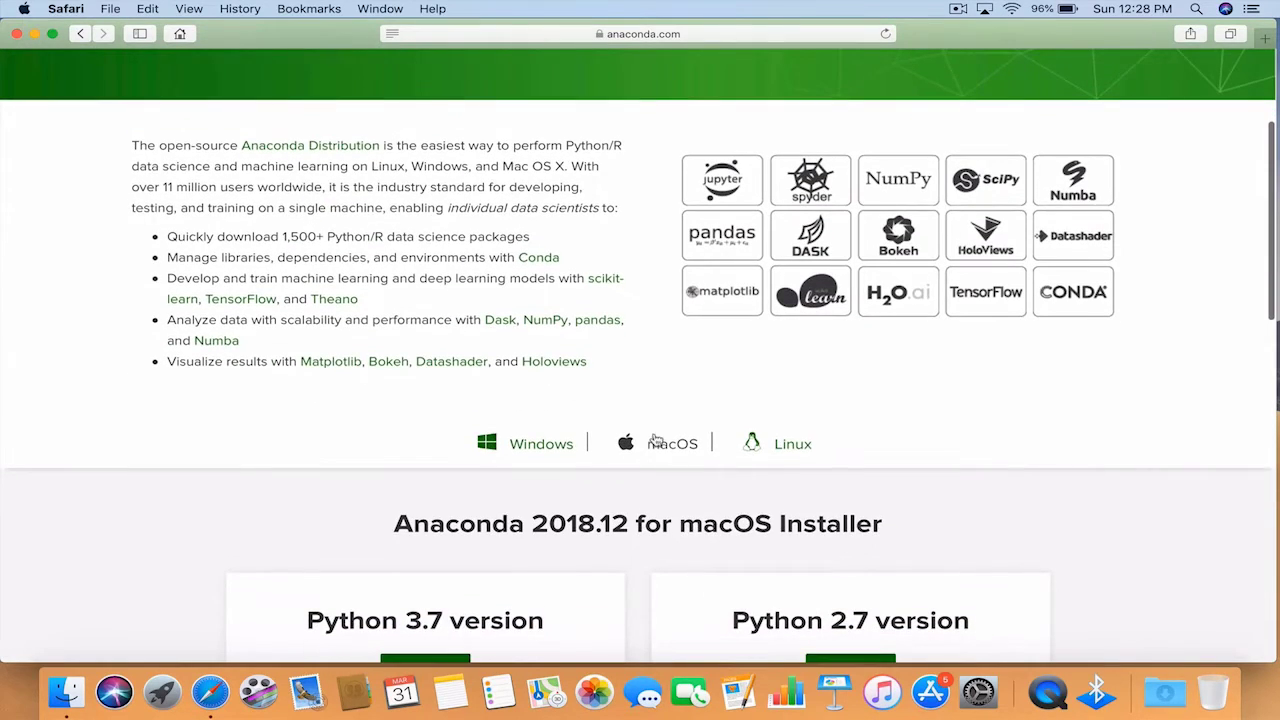
scroll(662, 447, down, 2)
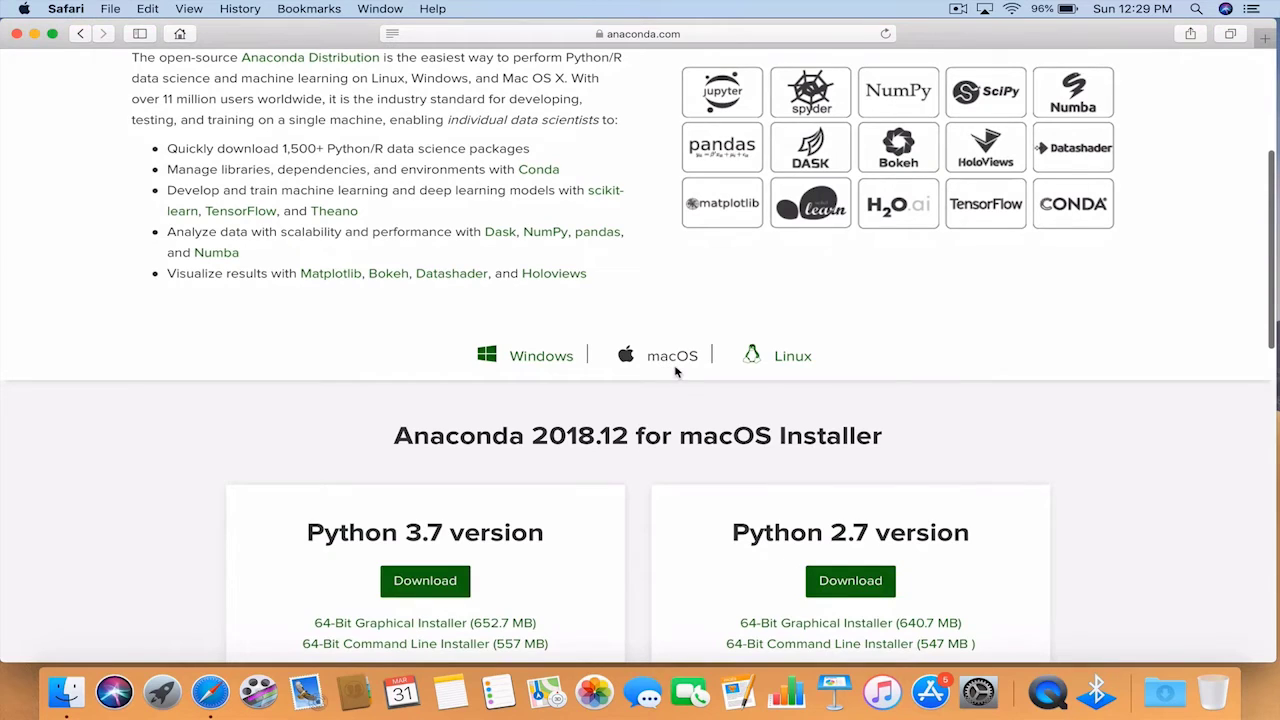
scroll(612, 447, down, 3)
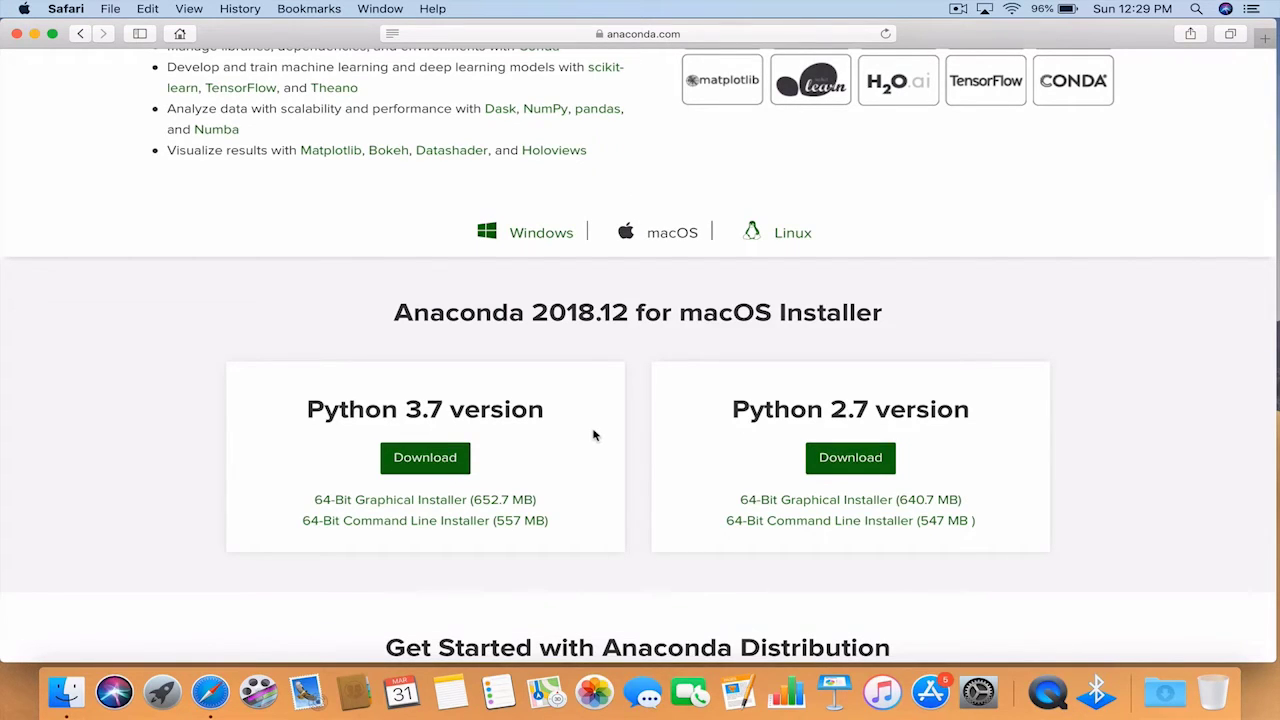
scroll(593, 435, down, 3)
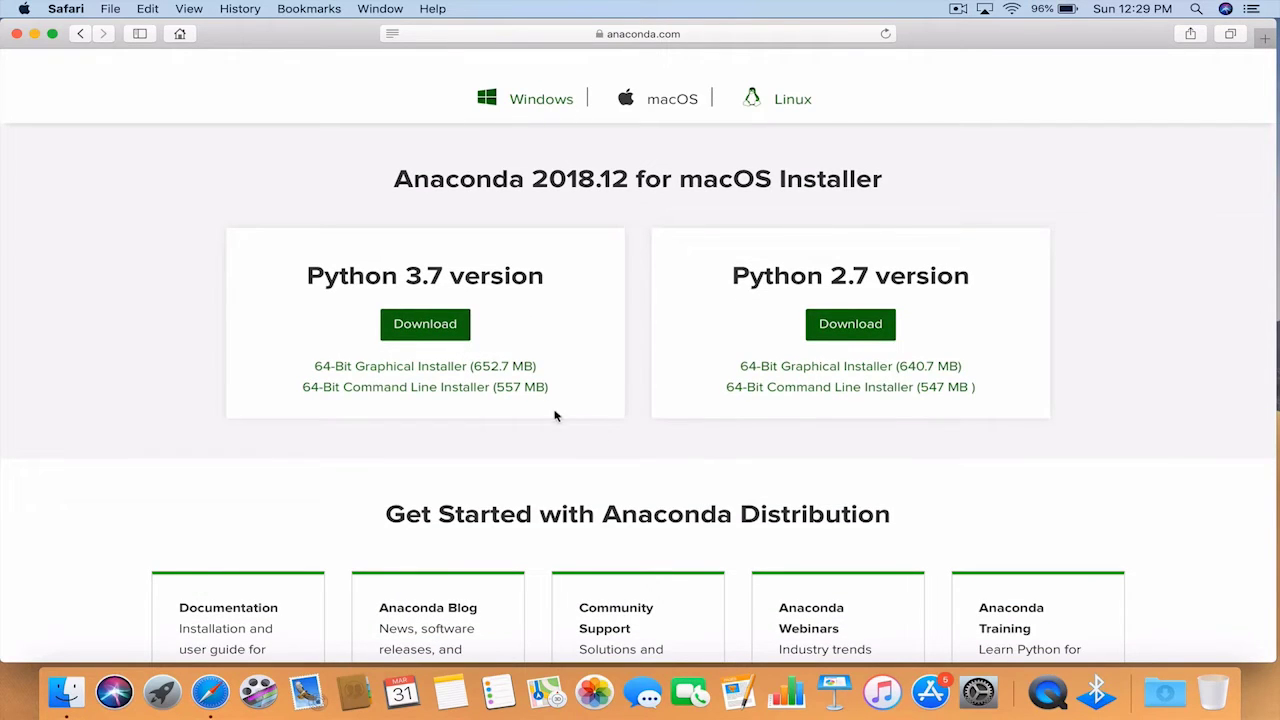
click(443, 371)
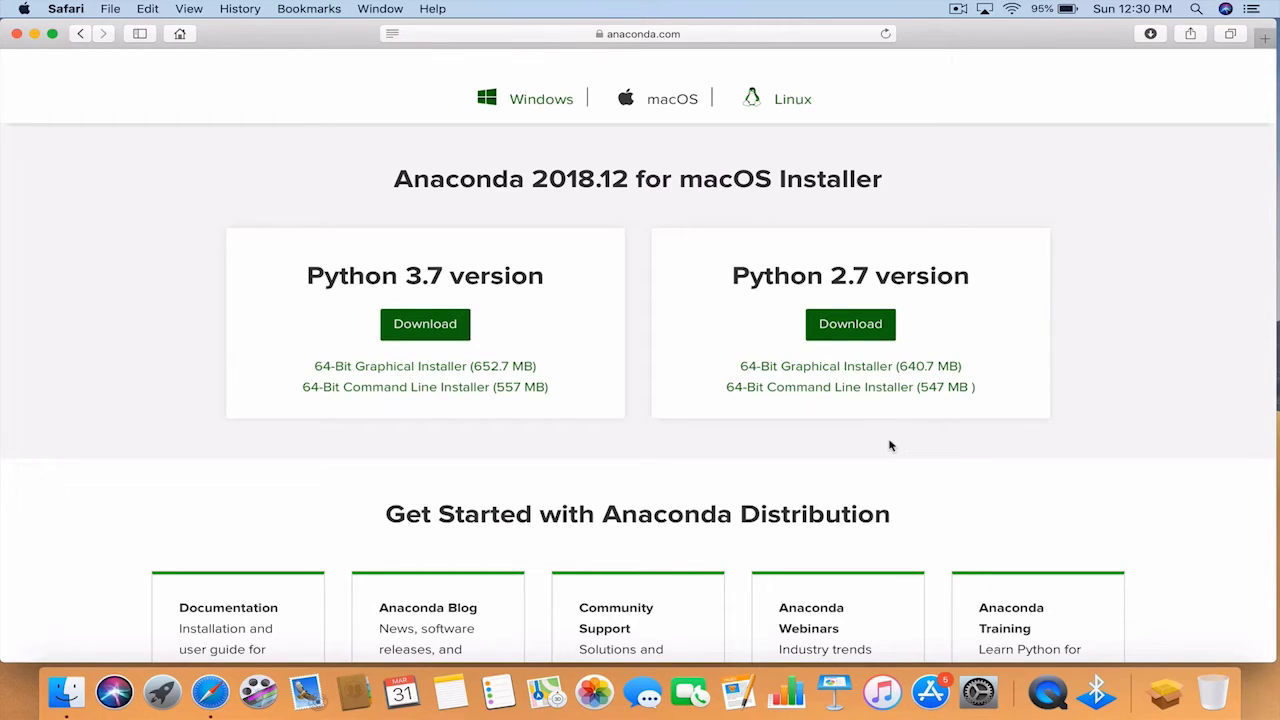
Step: Reveal the Downloads folder in Finder and launch the Anaconda3 .pkg installer
click(1168, 695)
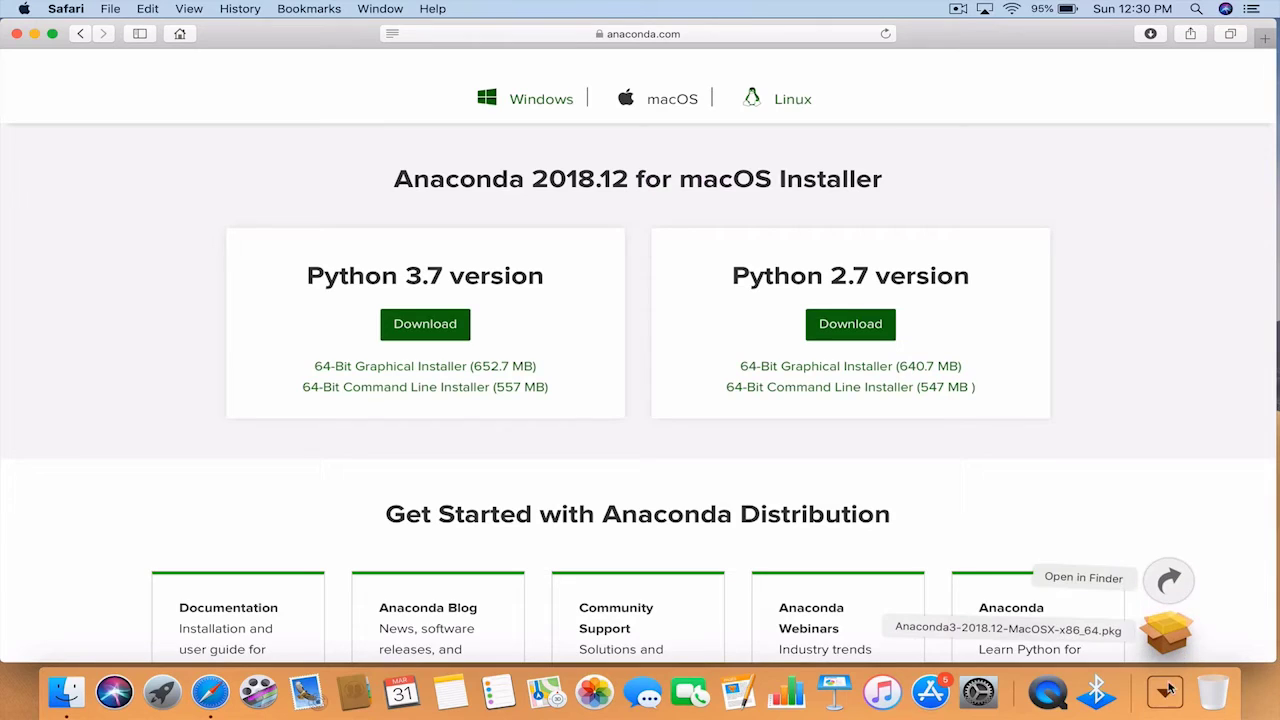
click(1169, 580)
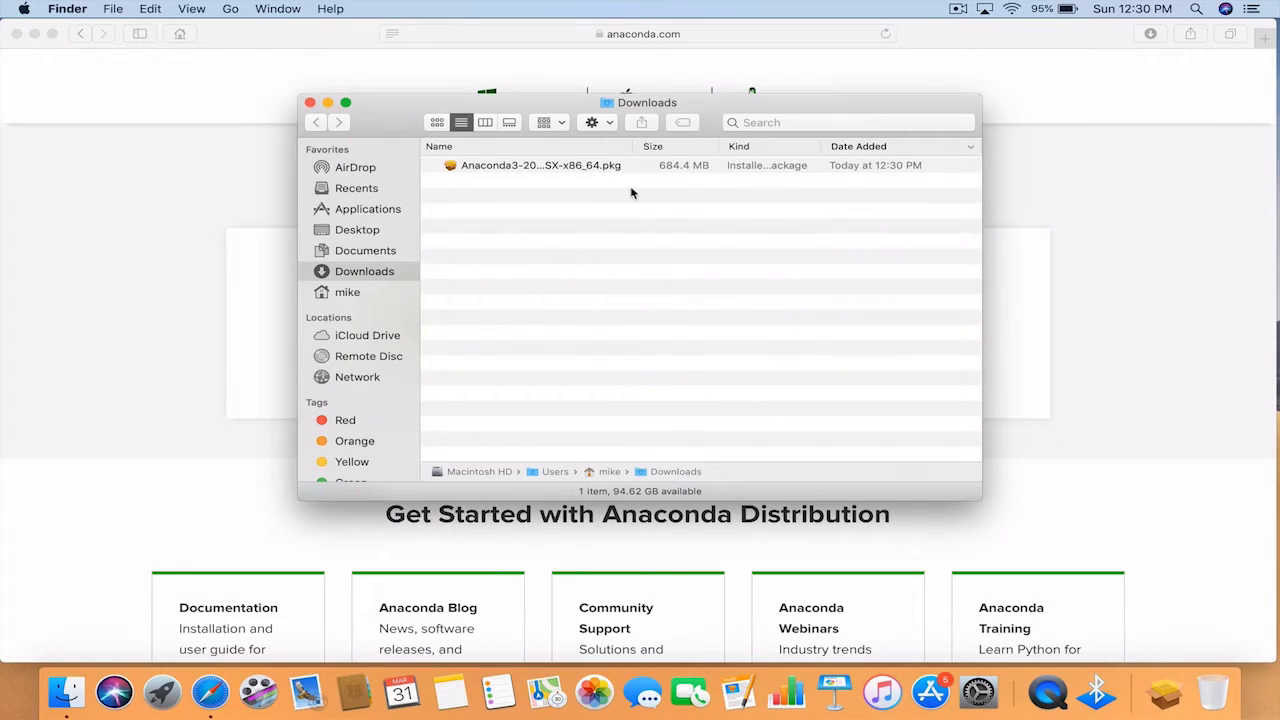
click(615, 170)
double_click(615, 170)
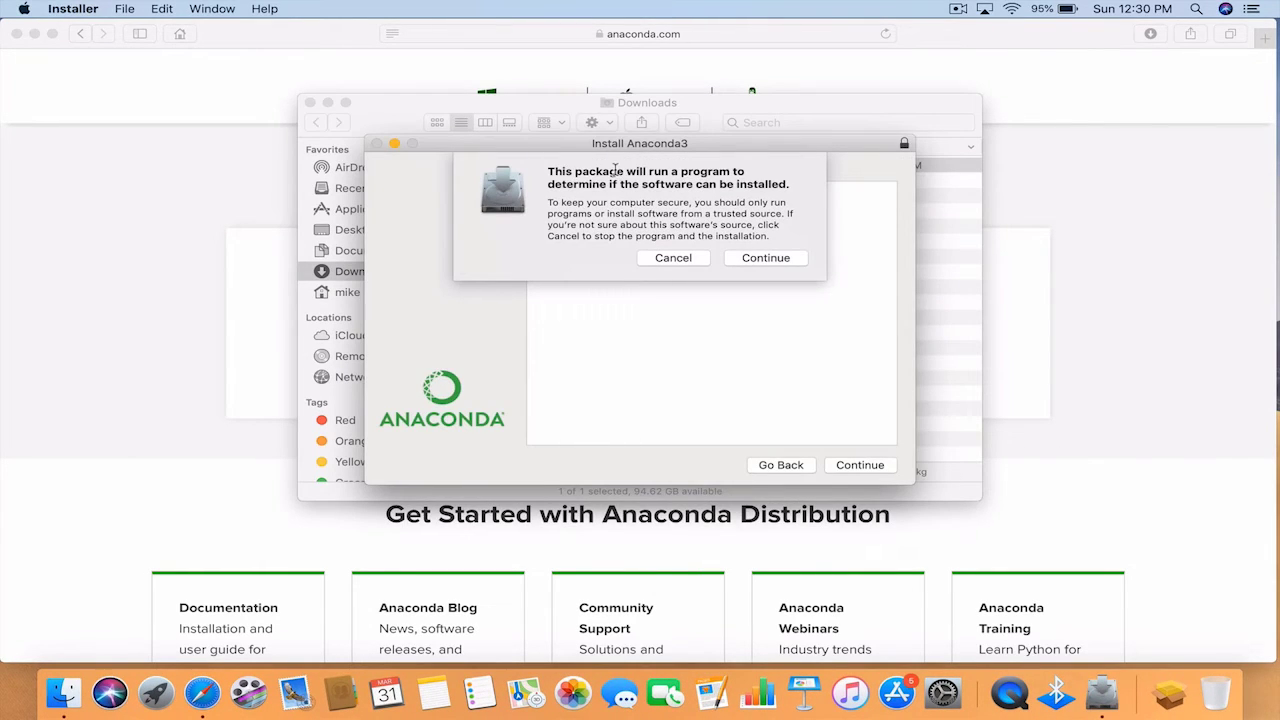
Step: Allow the compatibility check, agree to the licence, and start the standard 2.26 GB install on Macintosh HD
click(762, 262)
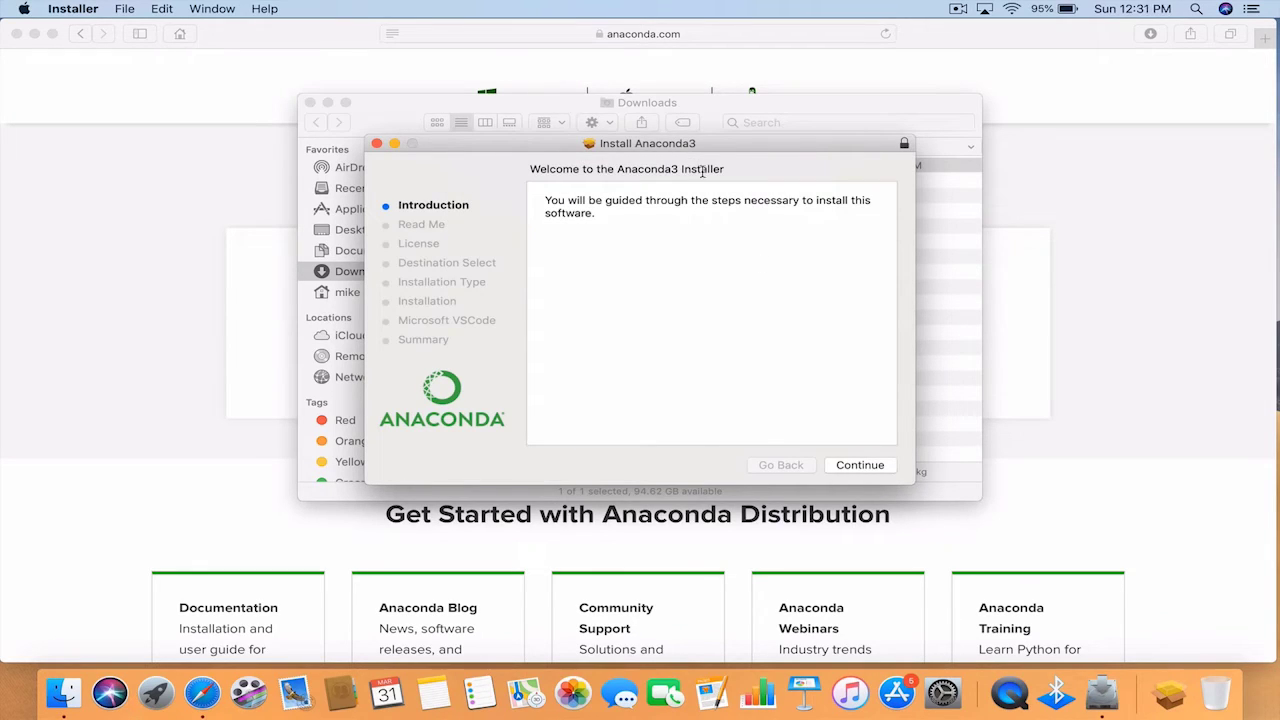
drag(710, 148, 714, 130)
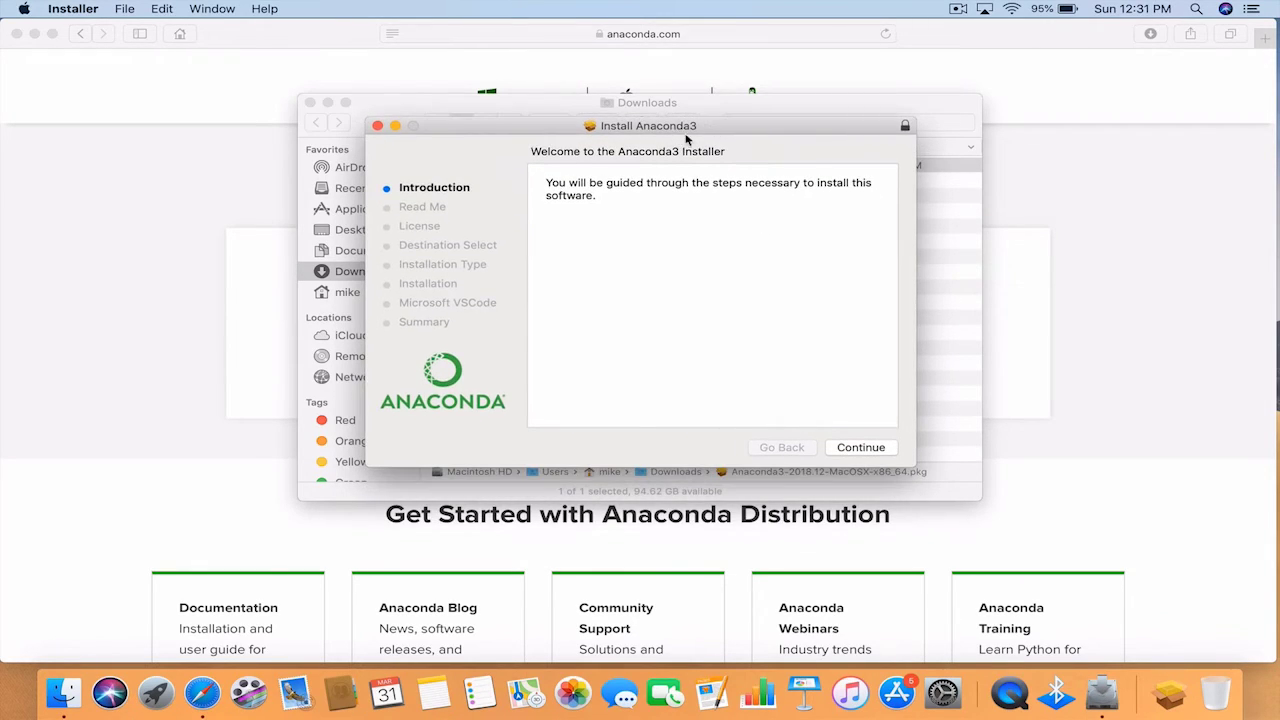
click(866, 449)
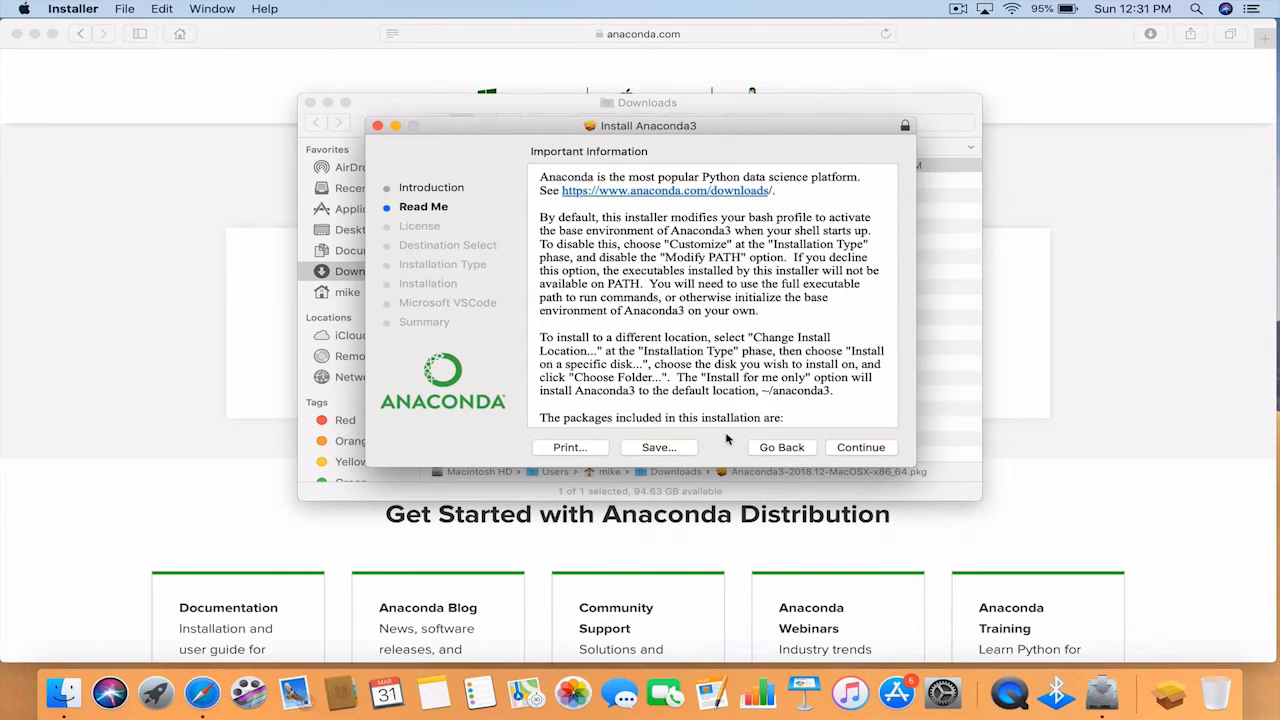
click(851, 452)
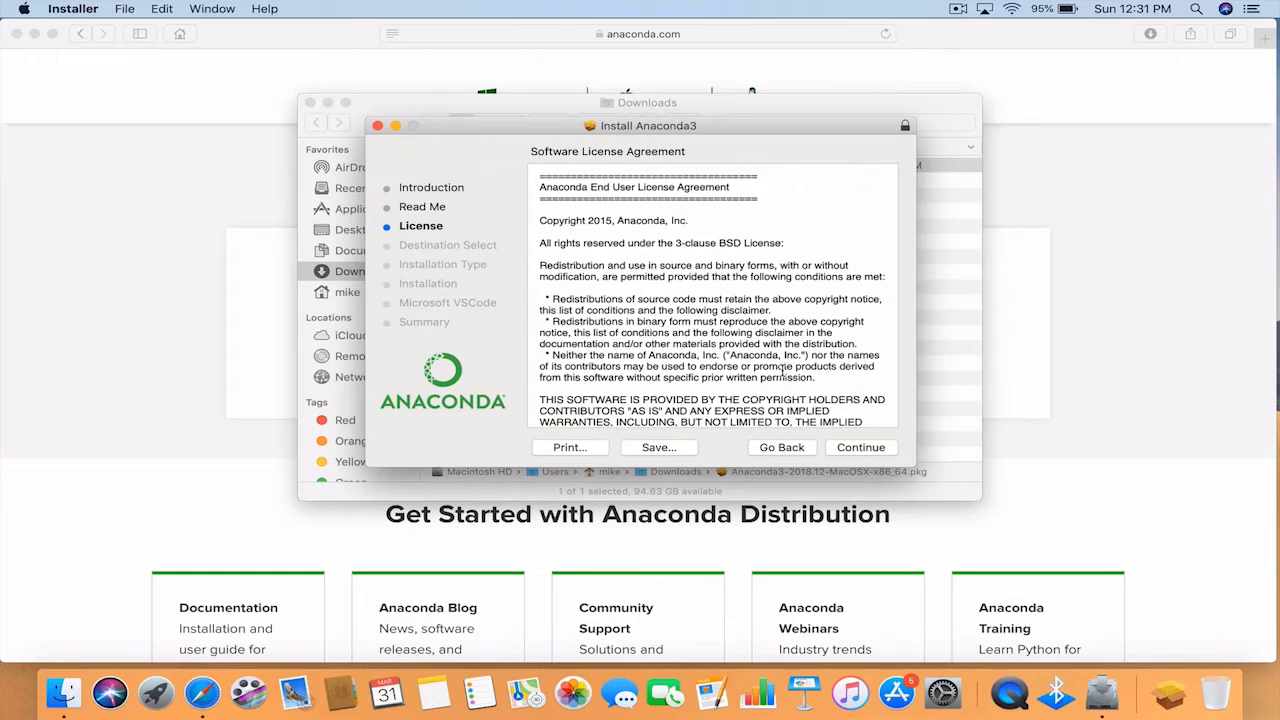
click(858, 449)
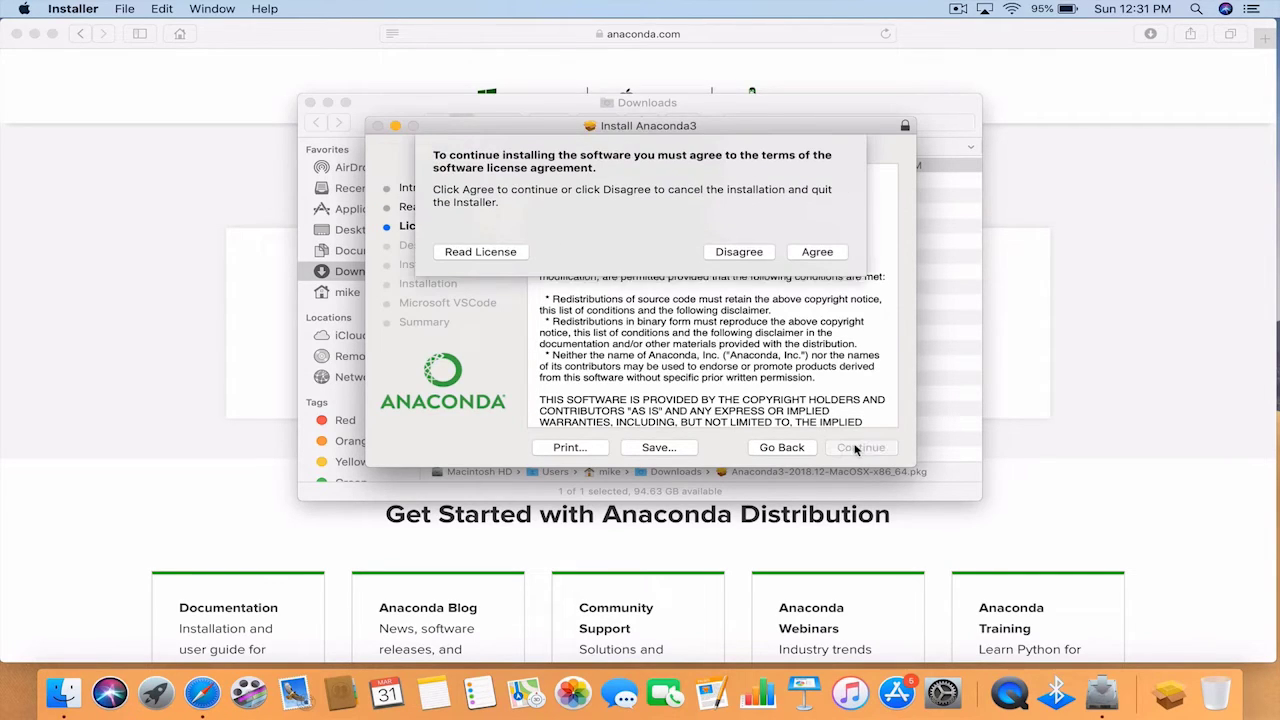
click(822, 258)
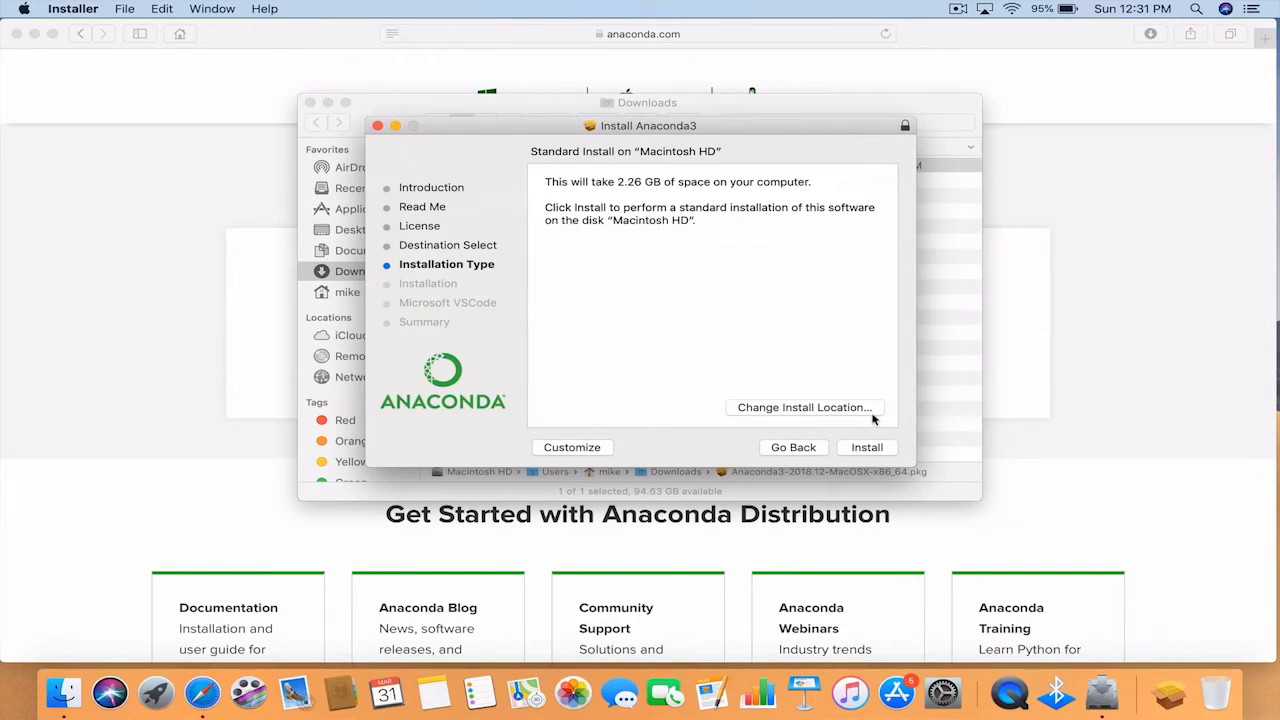
click(868, 448)
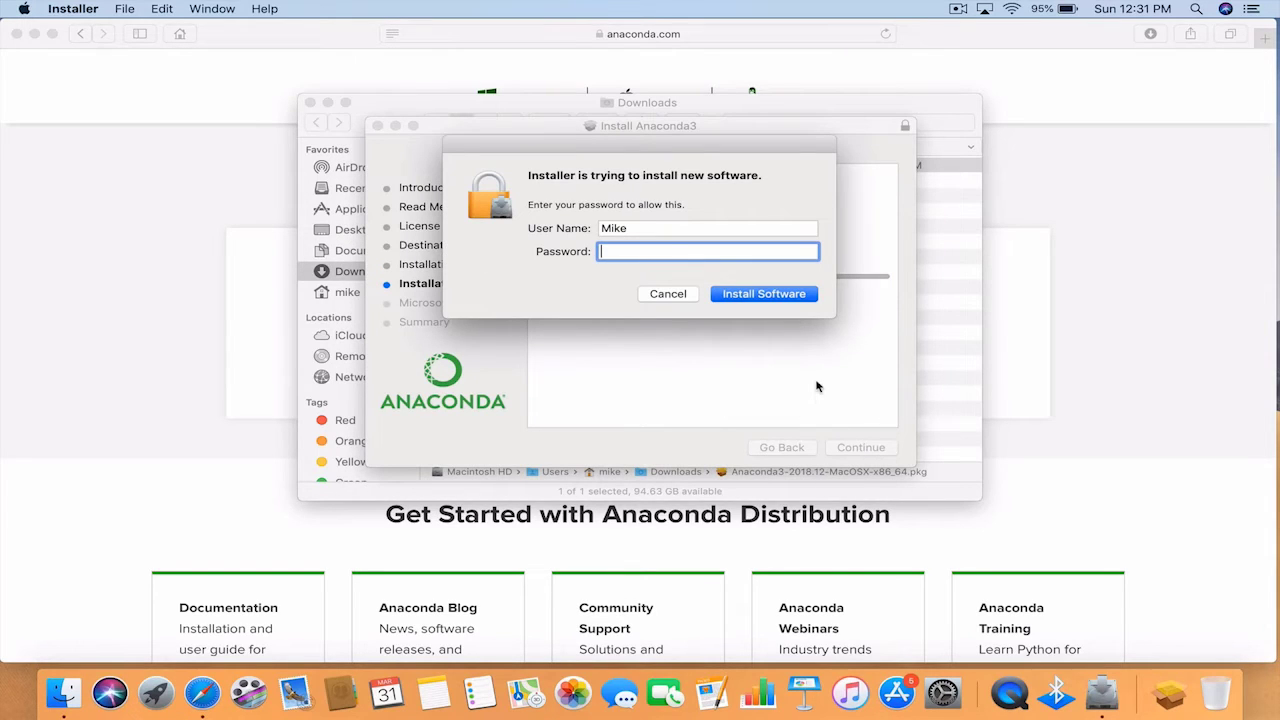
Step: Enter the account password to authorise the Anaconda3 installation, retrying once
text(**************)
click(790, 302)
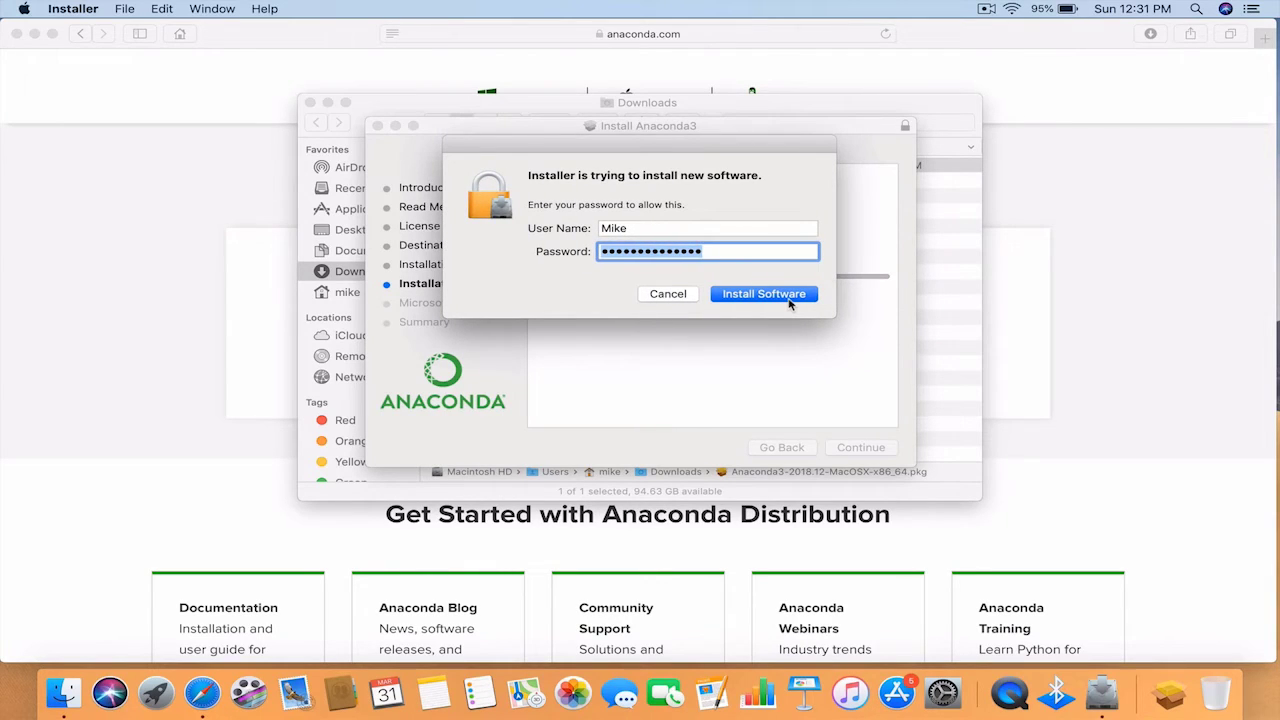
text(•)
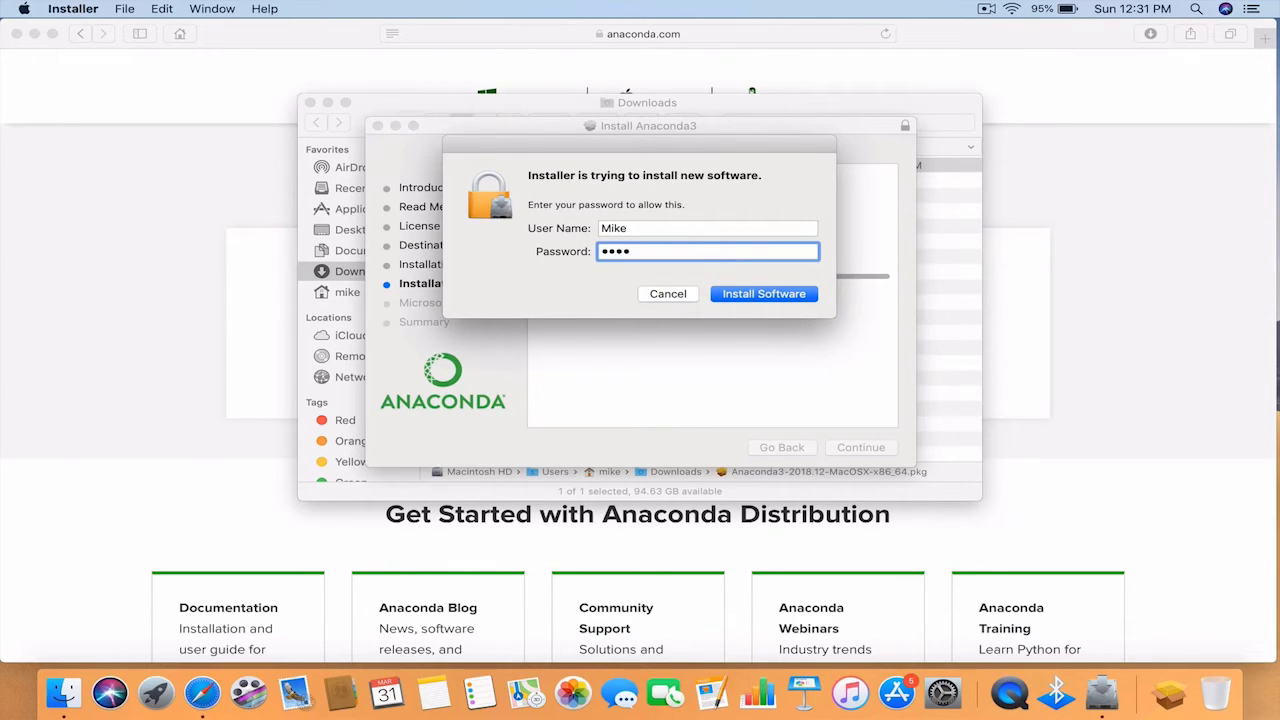
text(••••••••••••••)
click(788, 298)
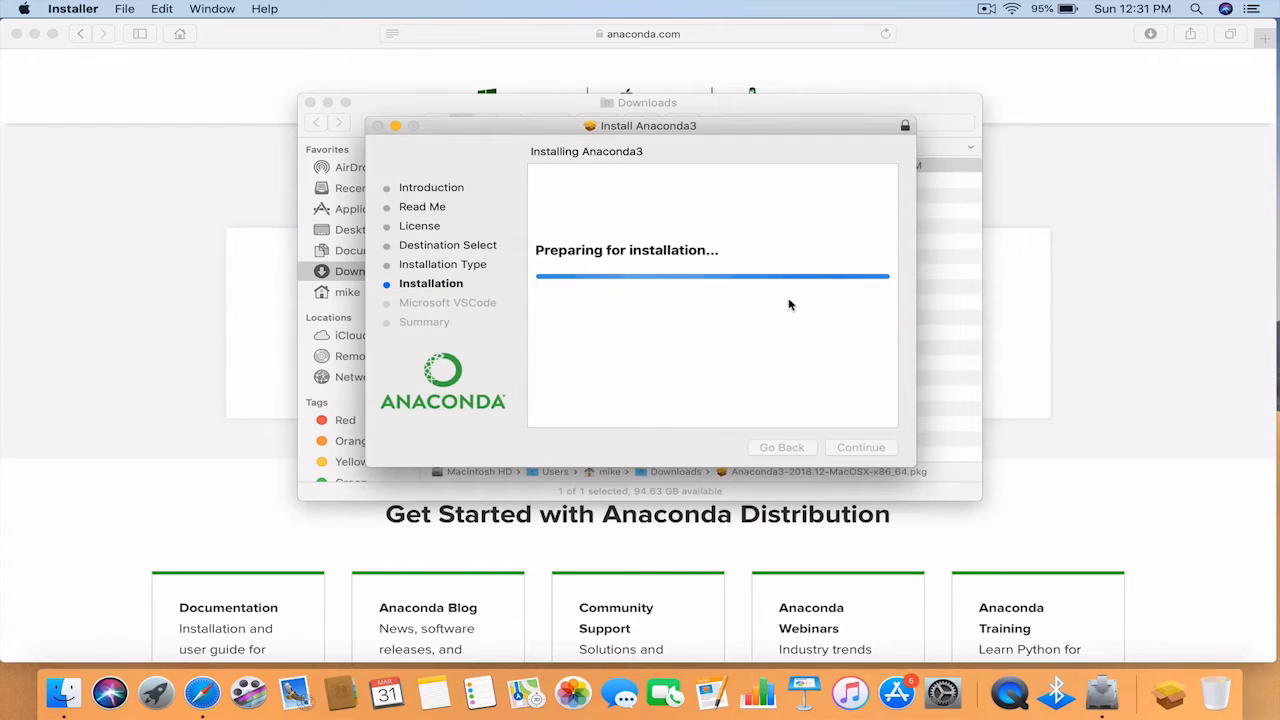
Step: Wait for Anaconda3 to finish installing until the optional Microsoft VSCode page appears
drag(694, 131, 697, 125)
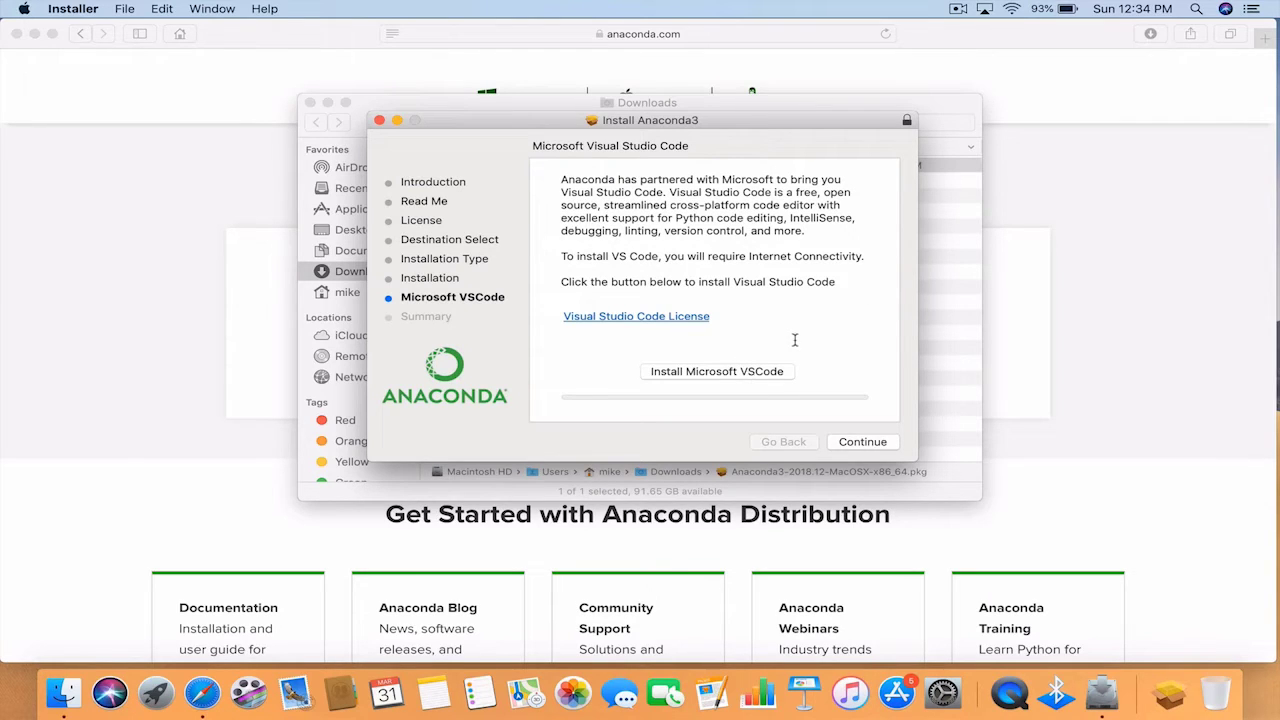
Step: Skip the VSCode step, close the finished installer, move its package to the Trash, and show Launchpad
click(858, 443)
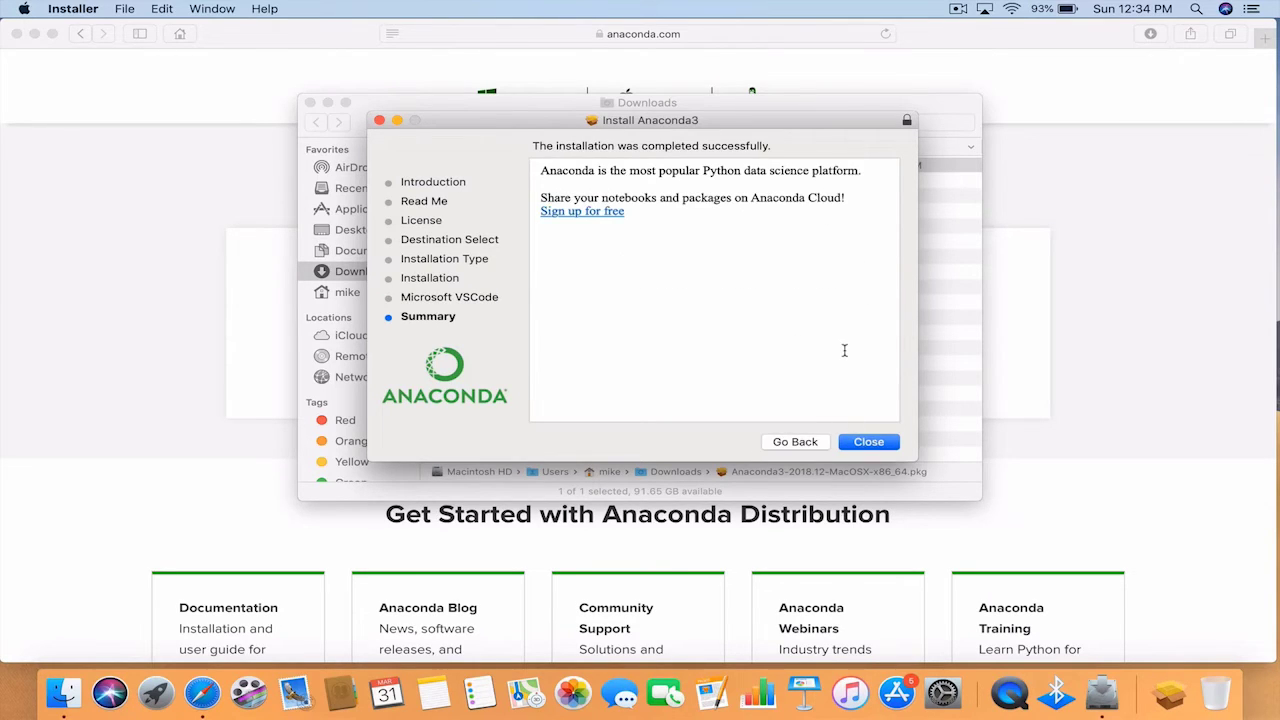
click(879, 442)
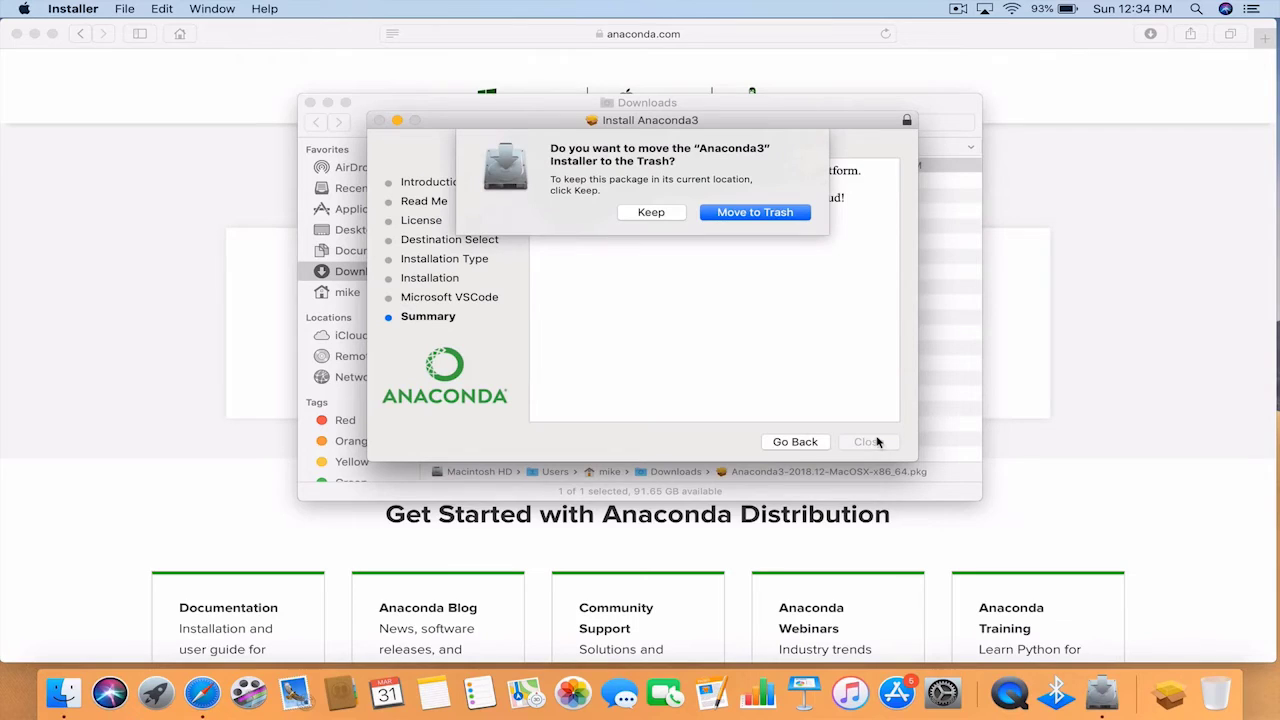
click(765, 217)
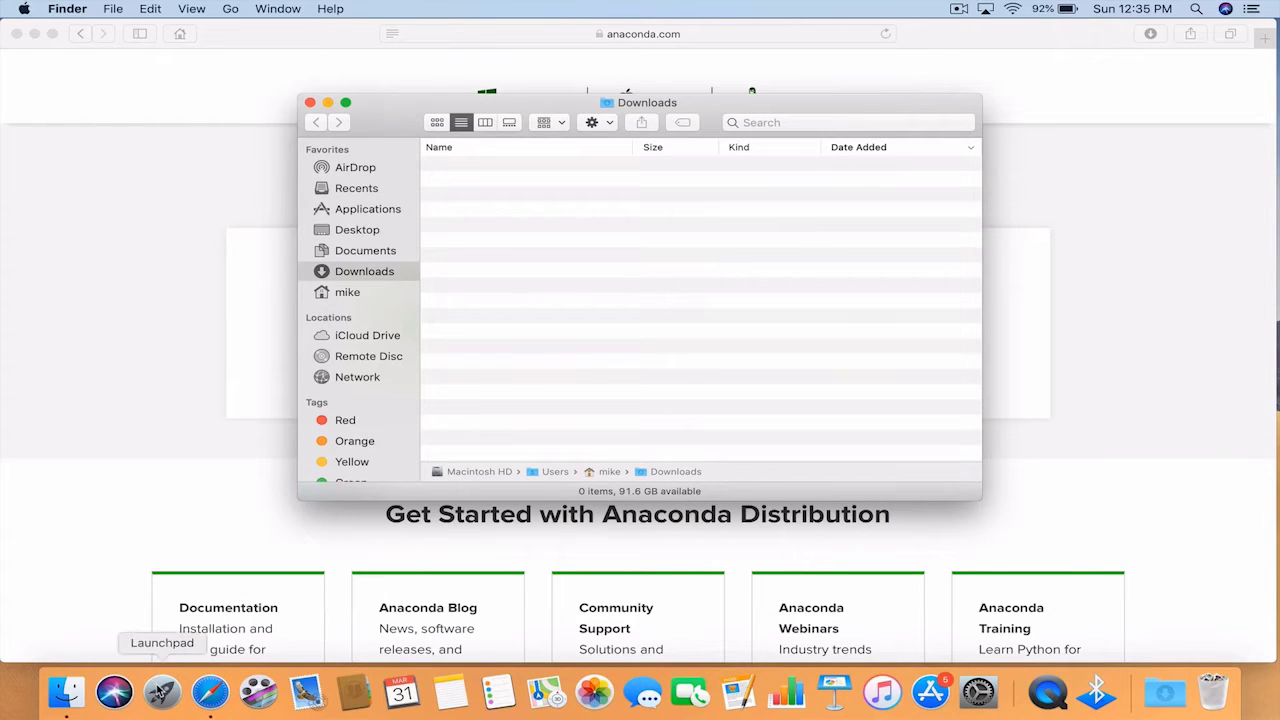
click(161, 692)
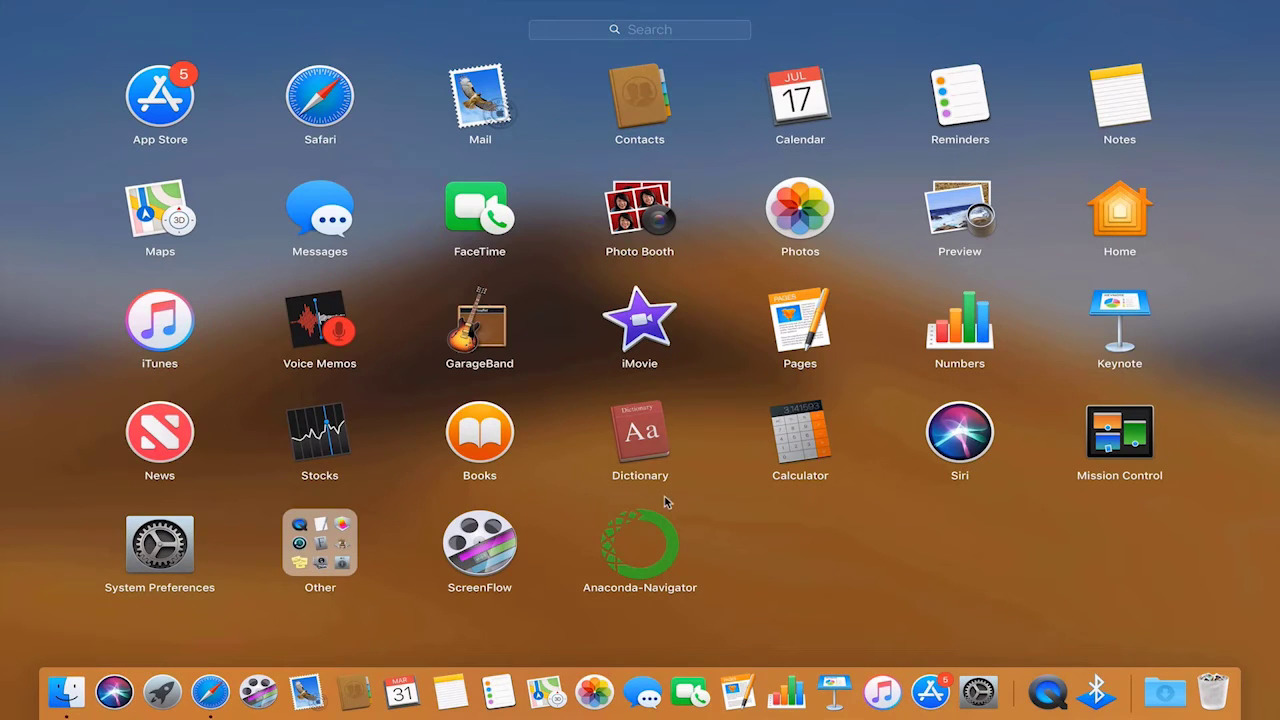
Step: Start Anaconda Navigator, dismiss its welcome notice, and launch Notebook from the Home page
click(671, 555)
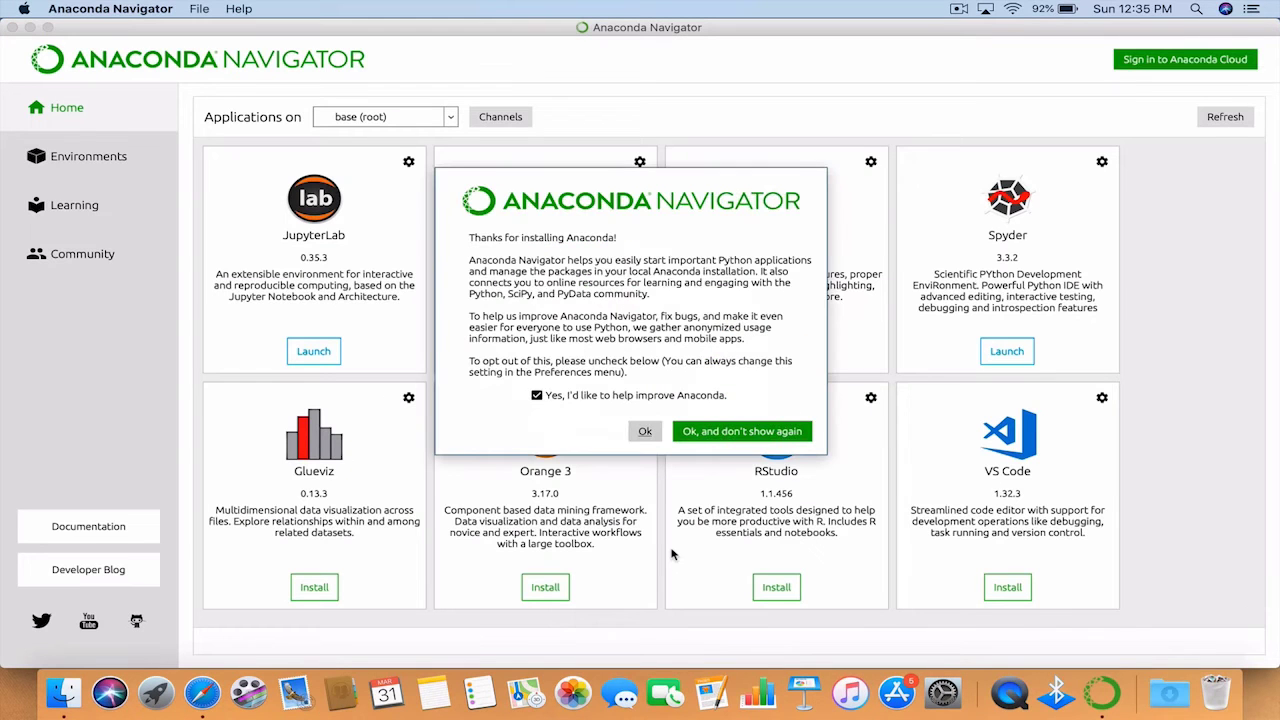
click(647, 431)
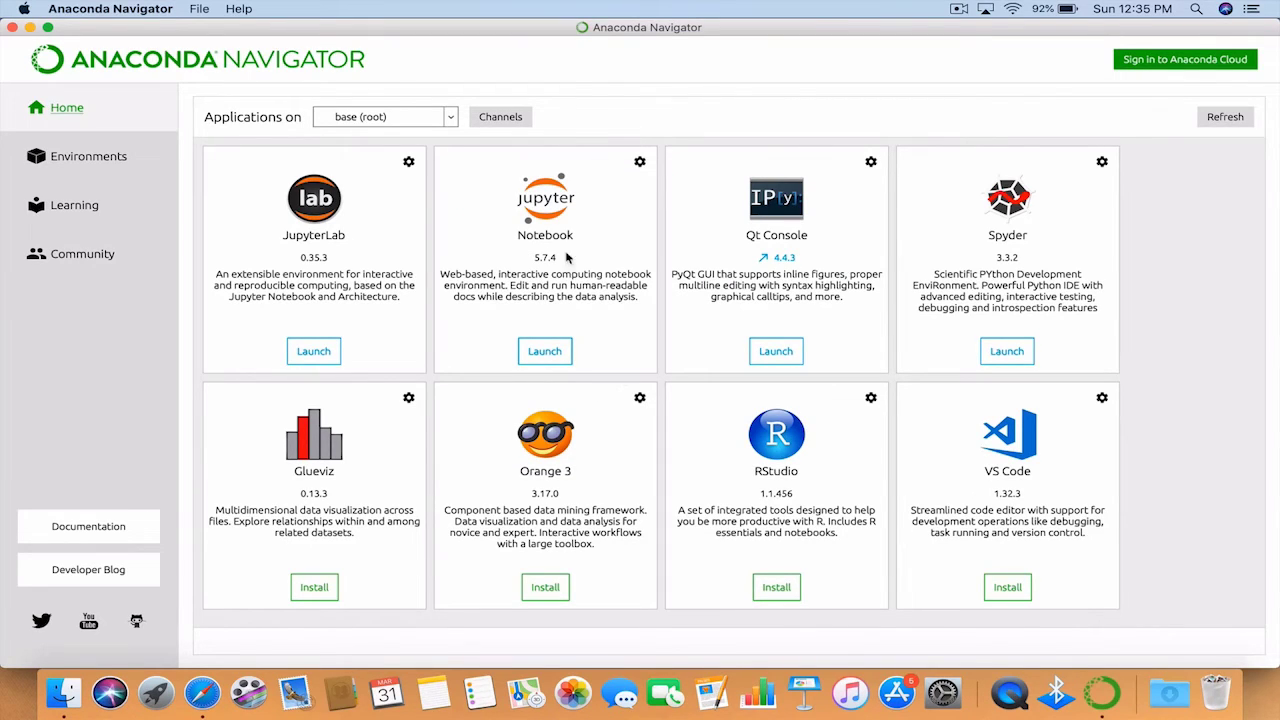
click(544, 352)
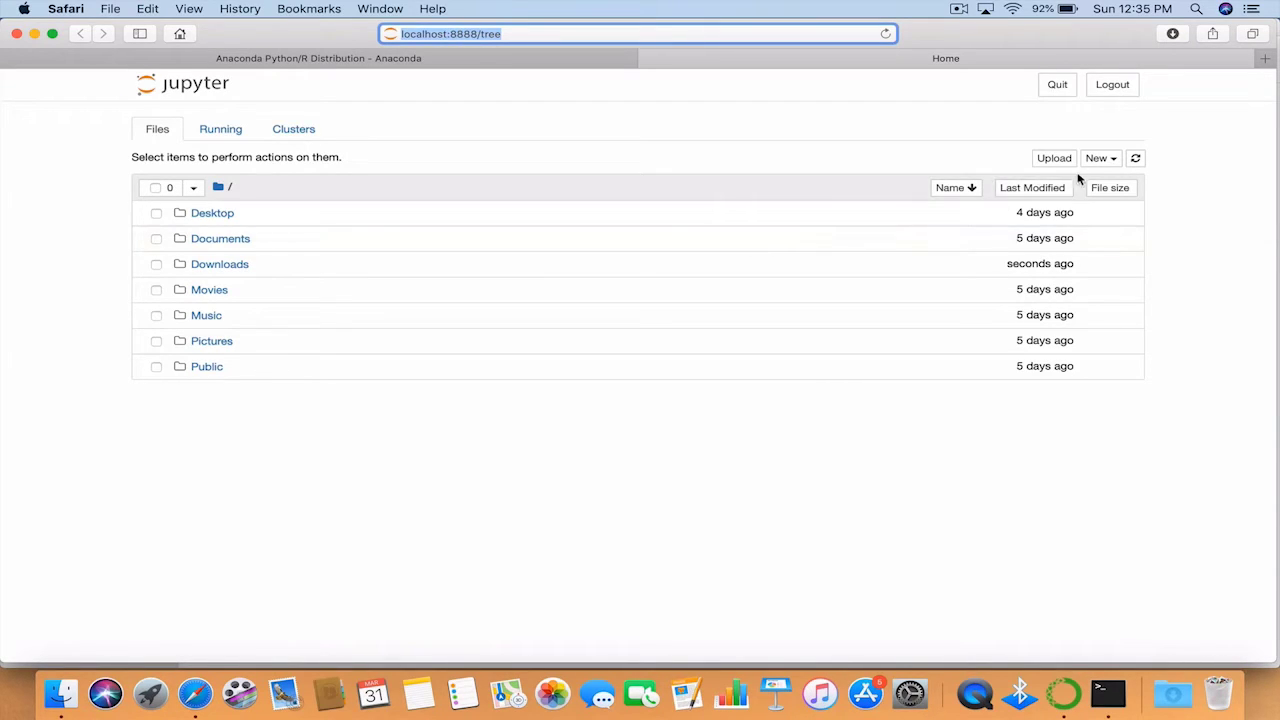
Step: Create a new Python 3 notebook and run 'import pandas as pd' in its first cell
click(1107, 168)
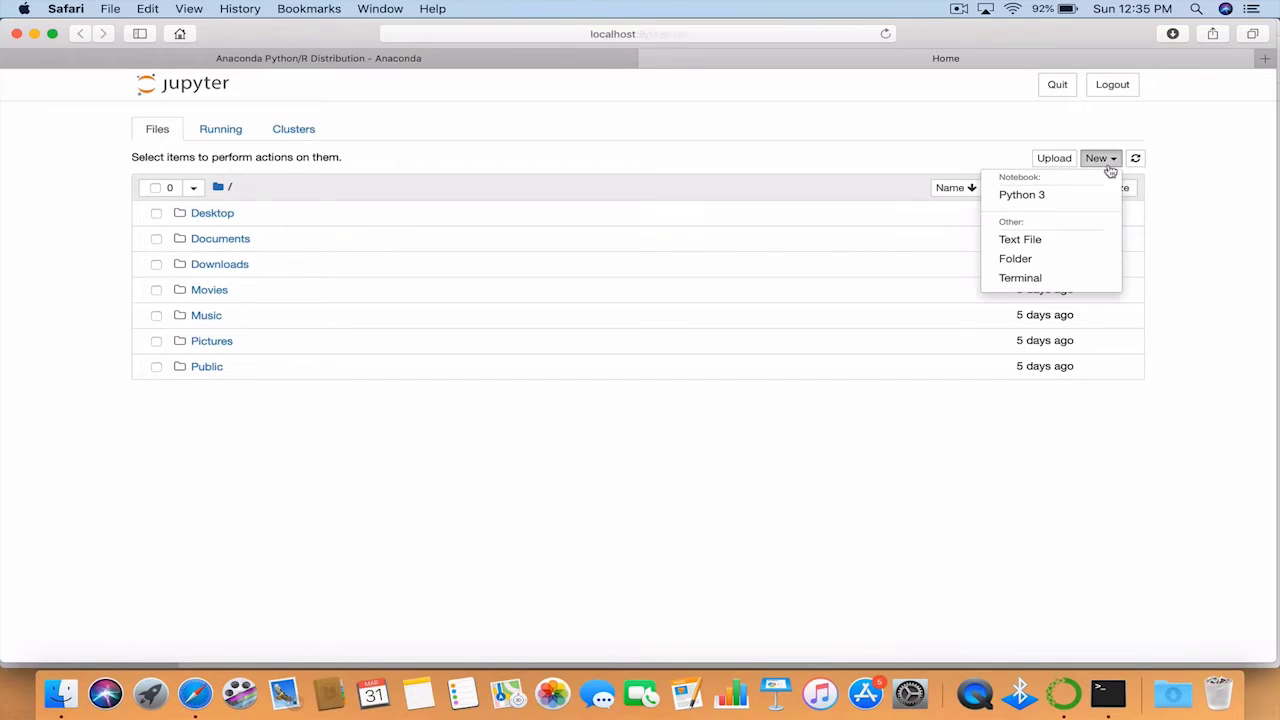
click(1046, 198)
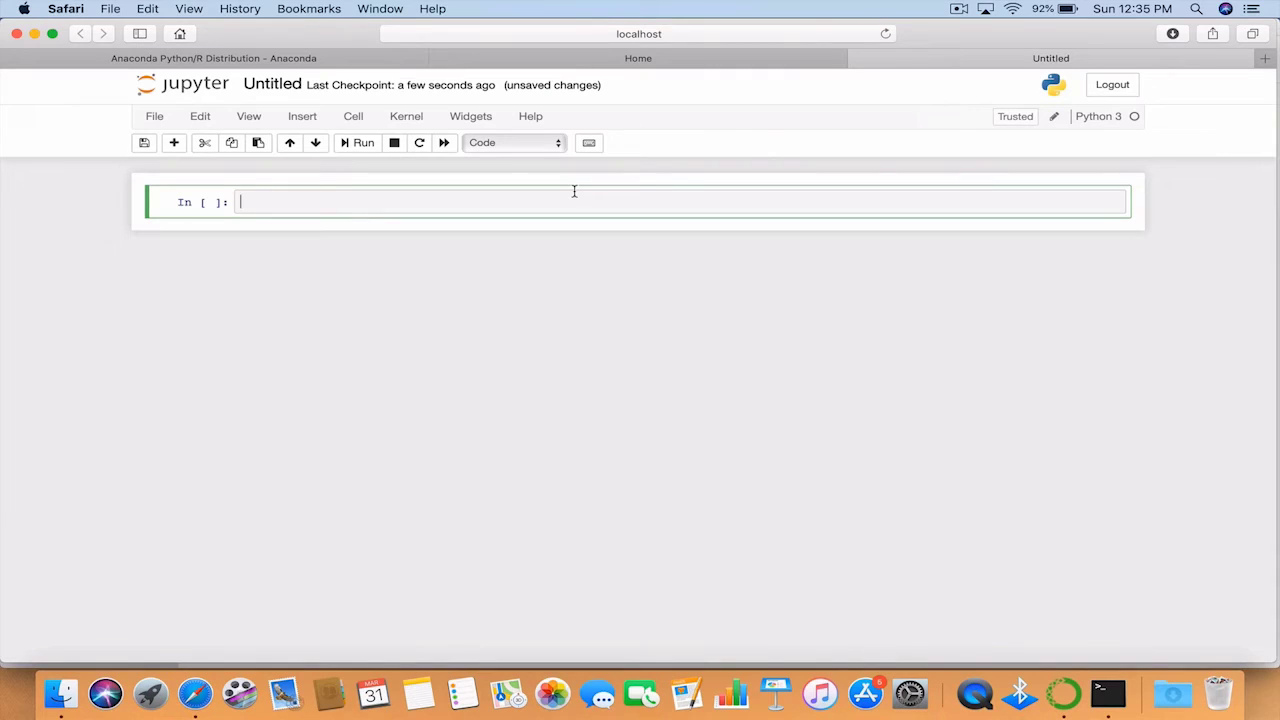
text(import pandas as pad)
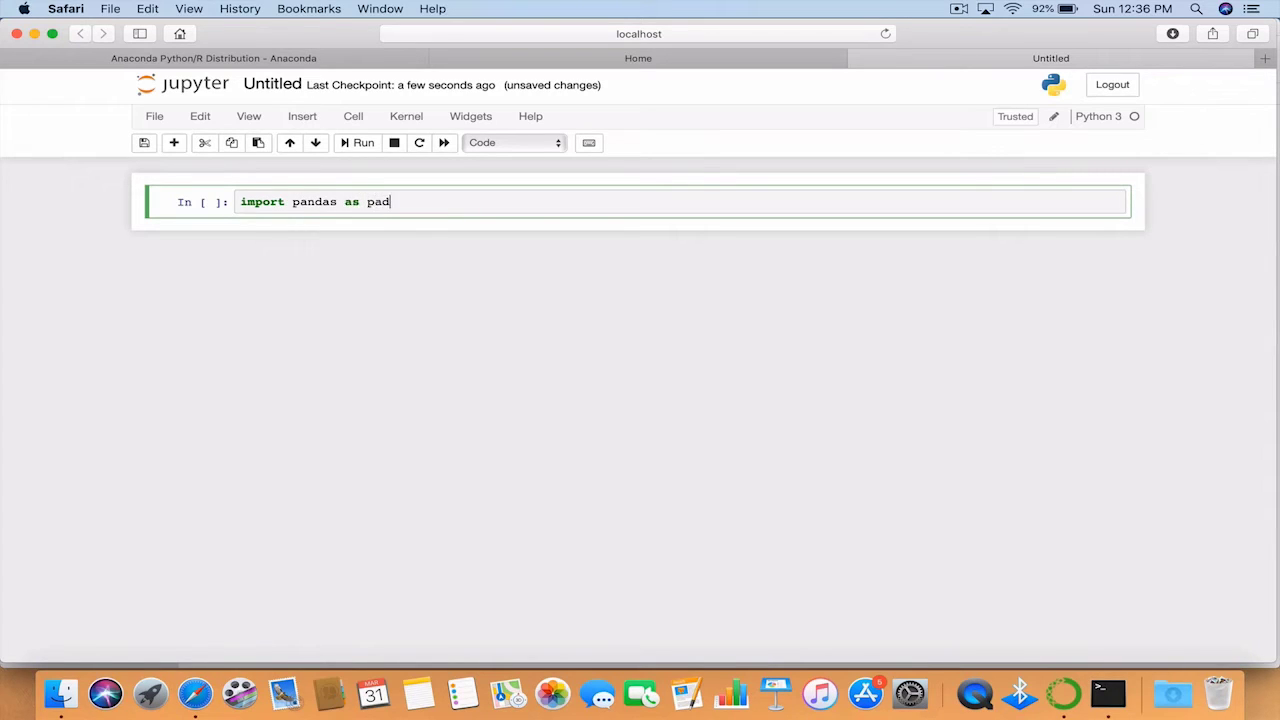
key(BackSpace)
key(BackSpace)
text(d)
click(364, 143)
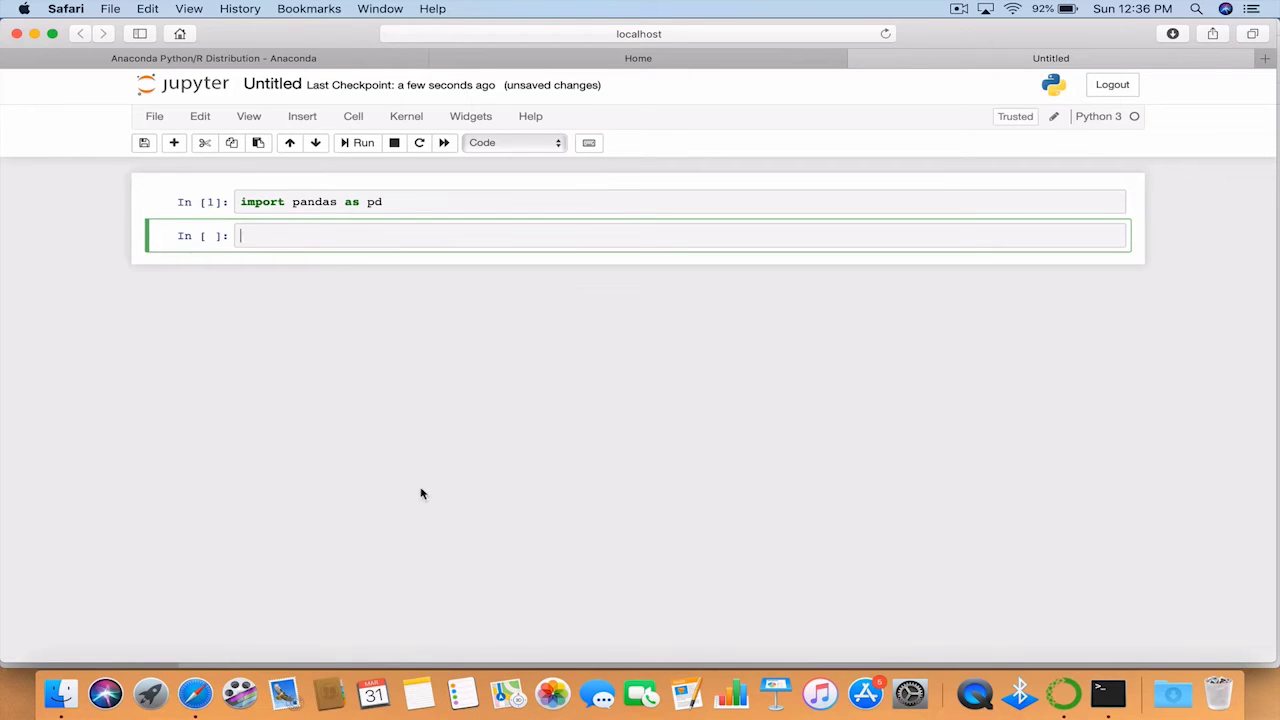
Step: Browse the Applications folder in a Finder window, then close it
click(57, 693)
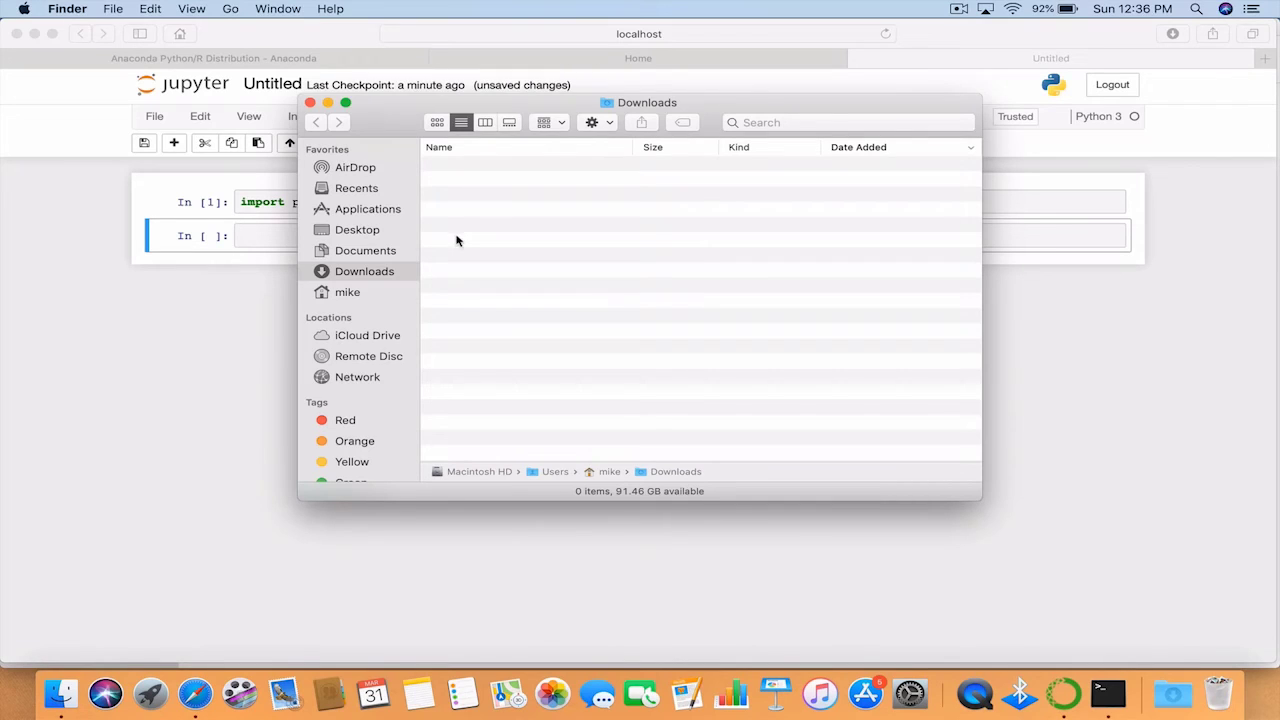
click(386, 210)
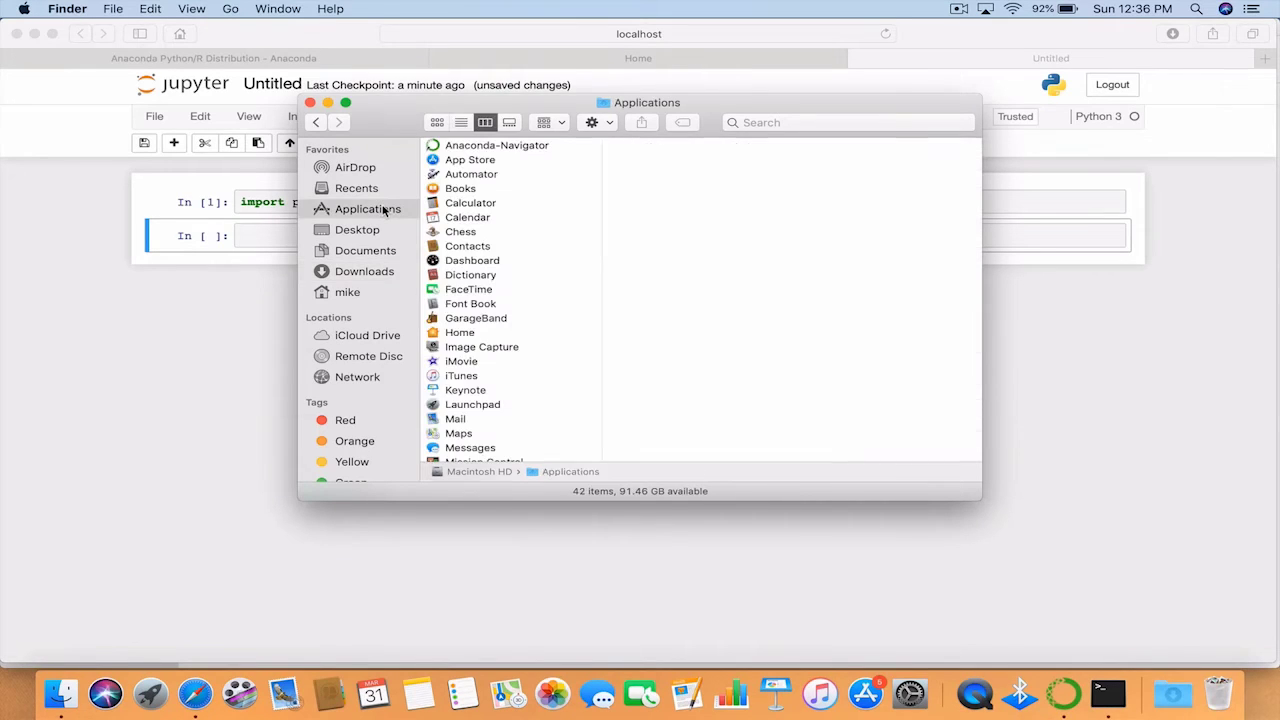
scroll(513, 337, down, 5)
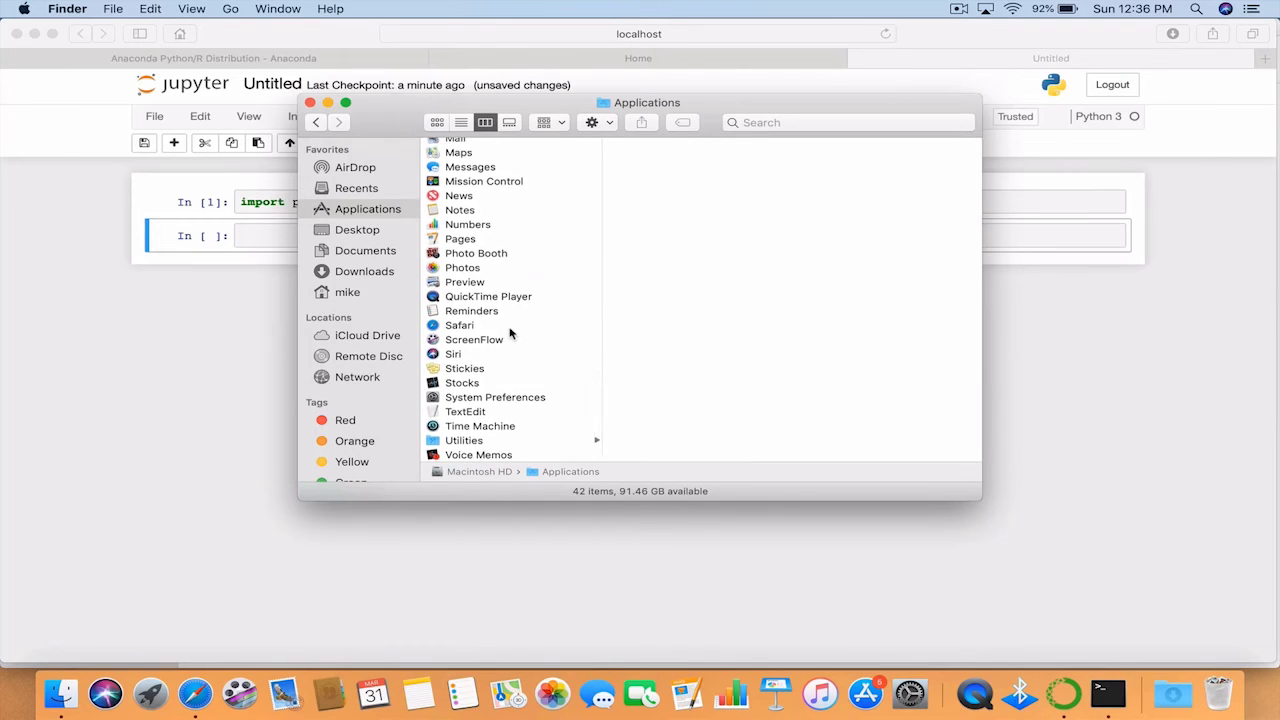
scroll(512, 338, up, 4)
scroll(510, 333, up, 3)
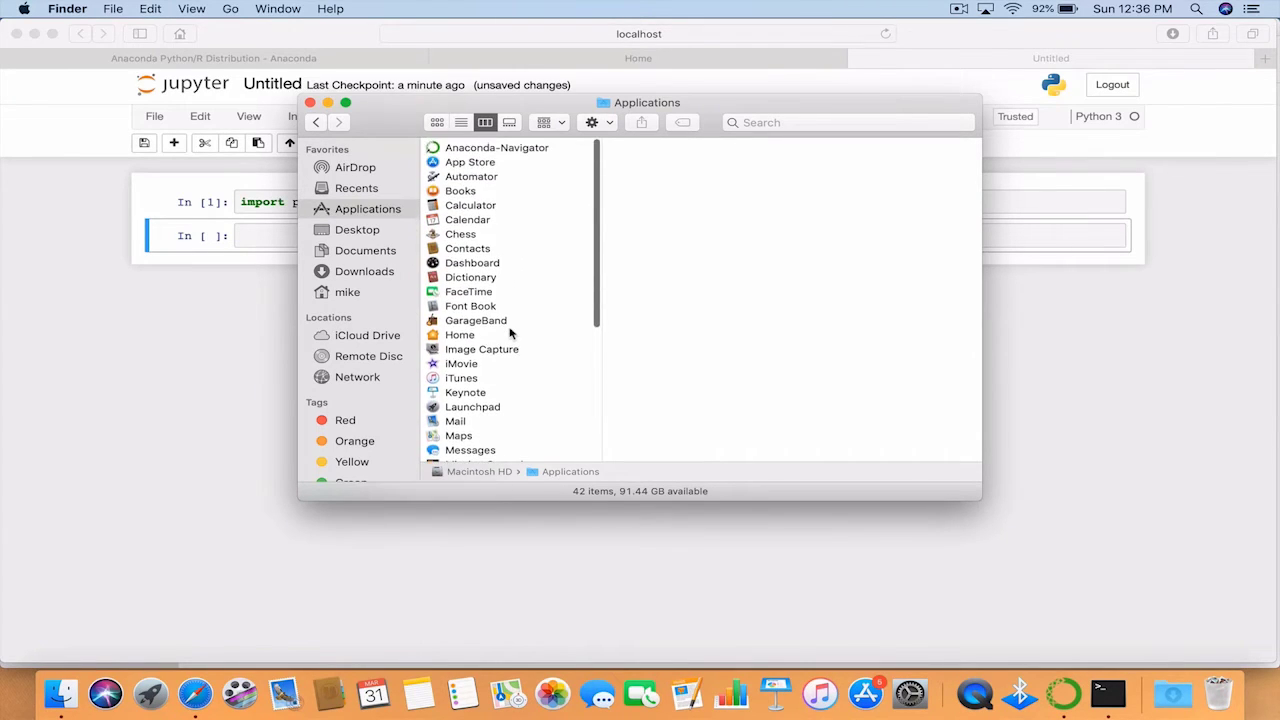
scroll(510, 333, down, 5)
scroll(510, 333, down, 1)
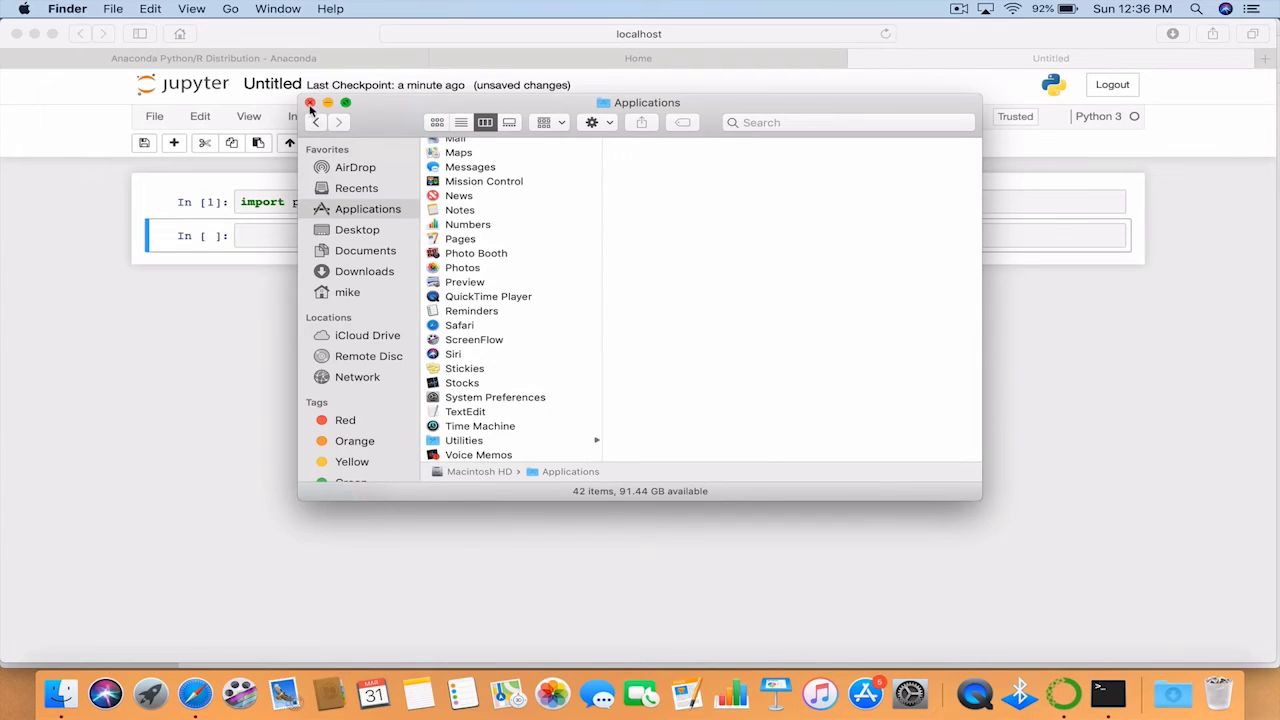
click(310, 103)
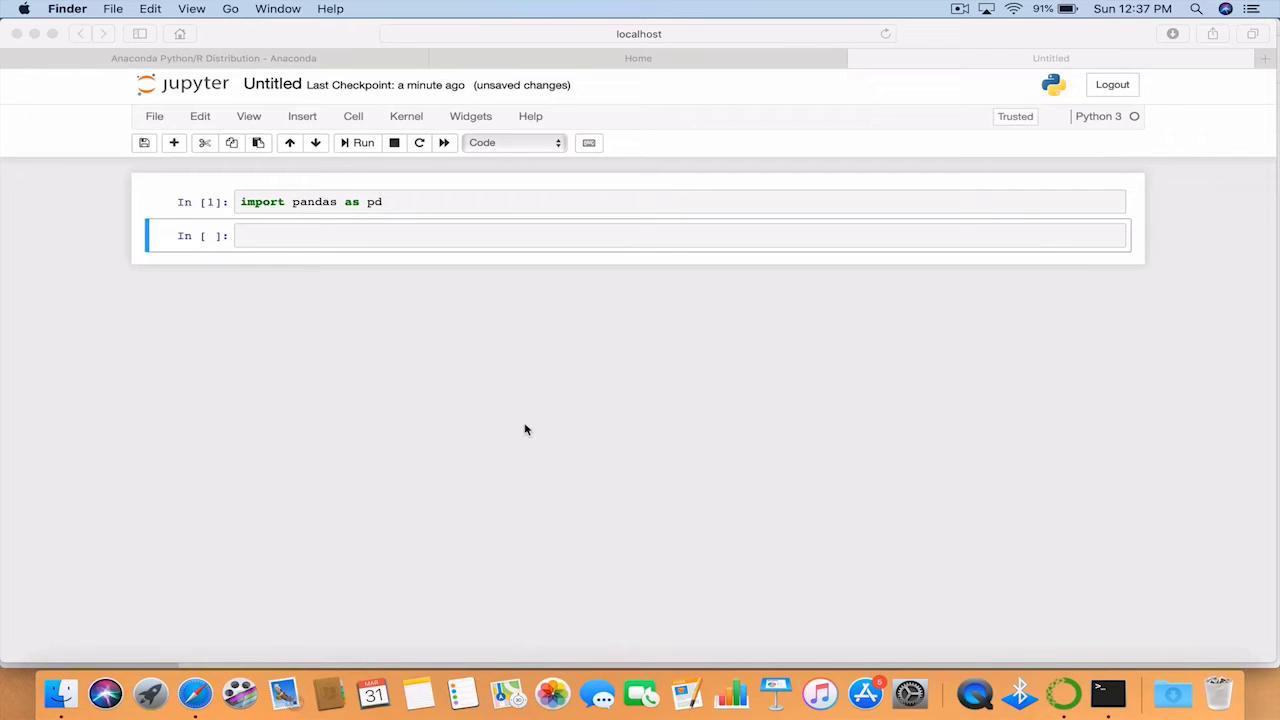
Step: Pin Anaconda-Navigator to the Dock and add it to Launchpad, then leave Launchpad
click(150, 694)
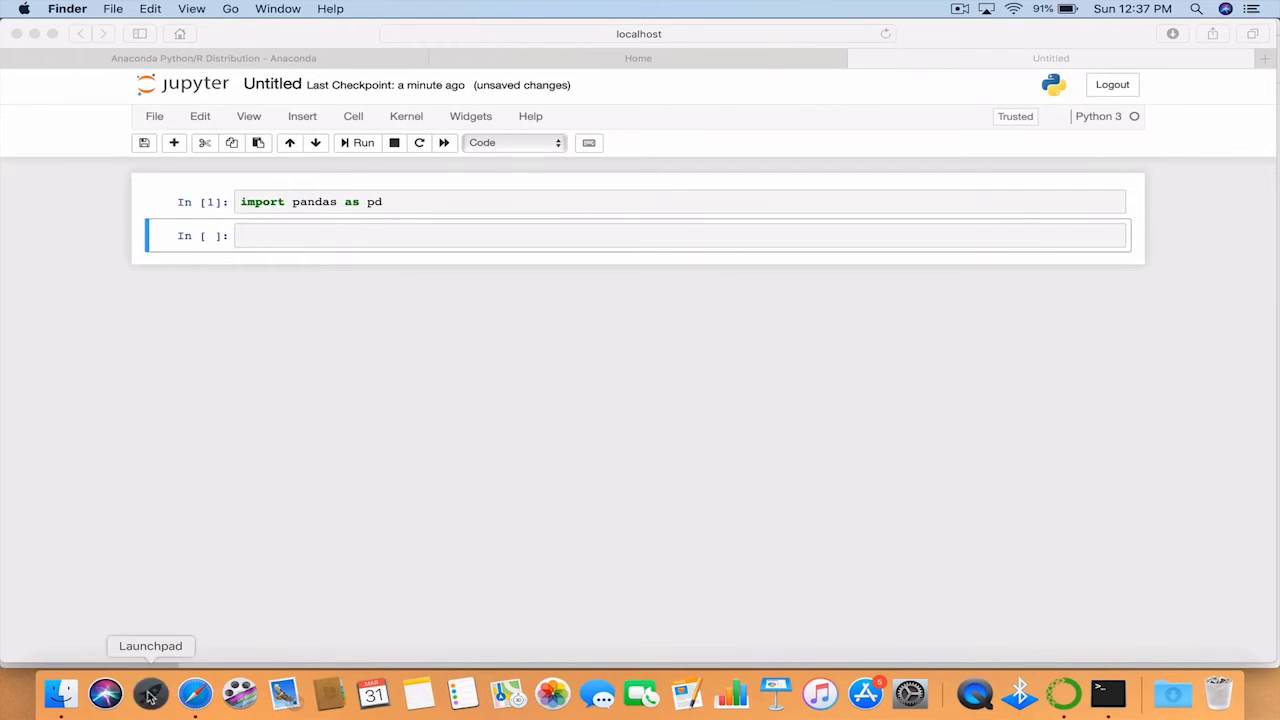
click(659, 543)
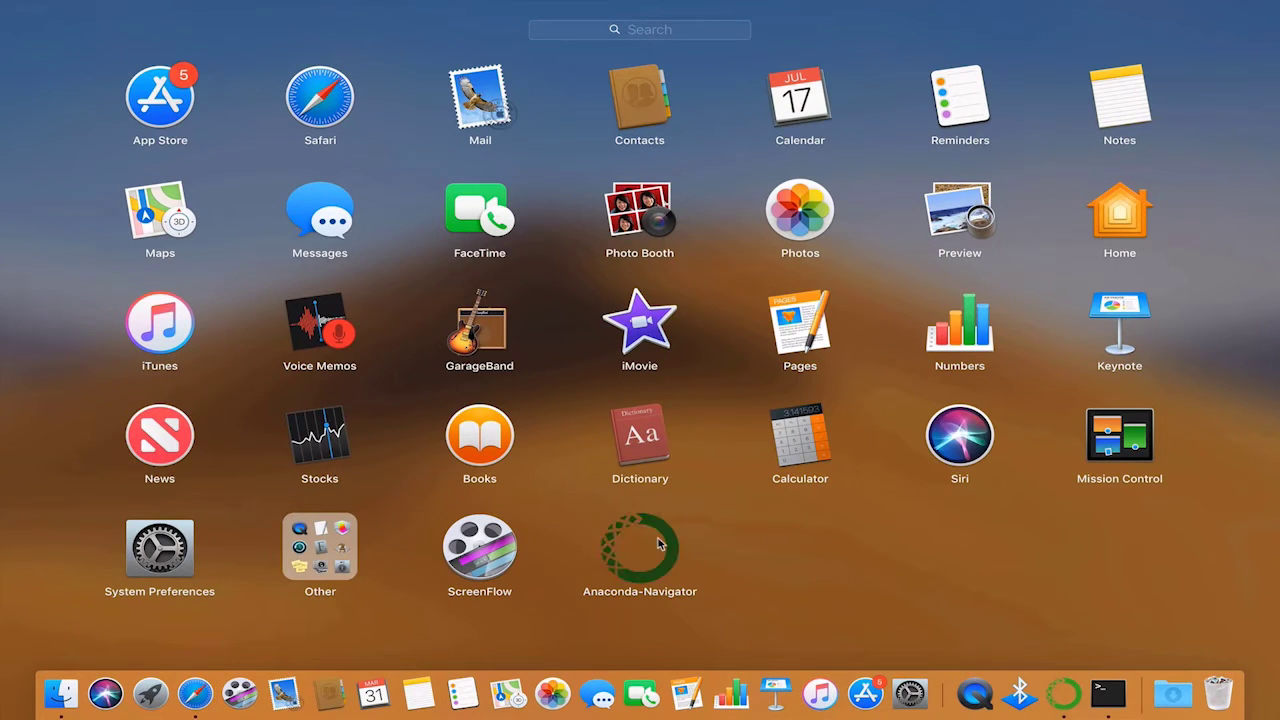
drag(659, 543, 699, 695)
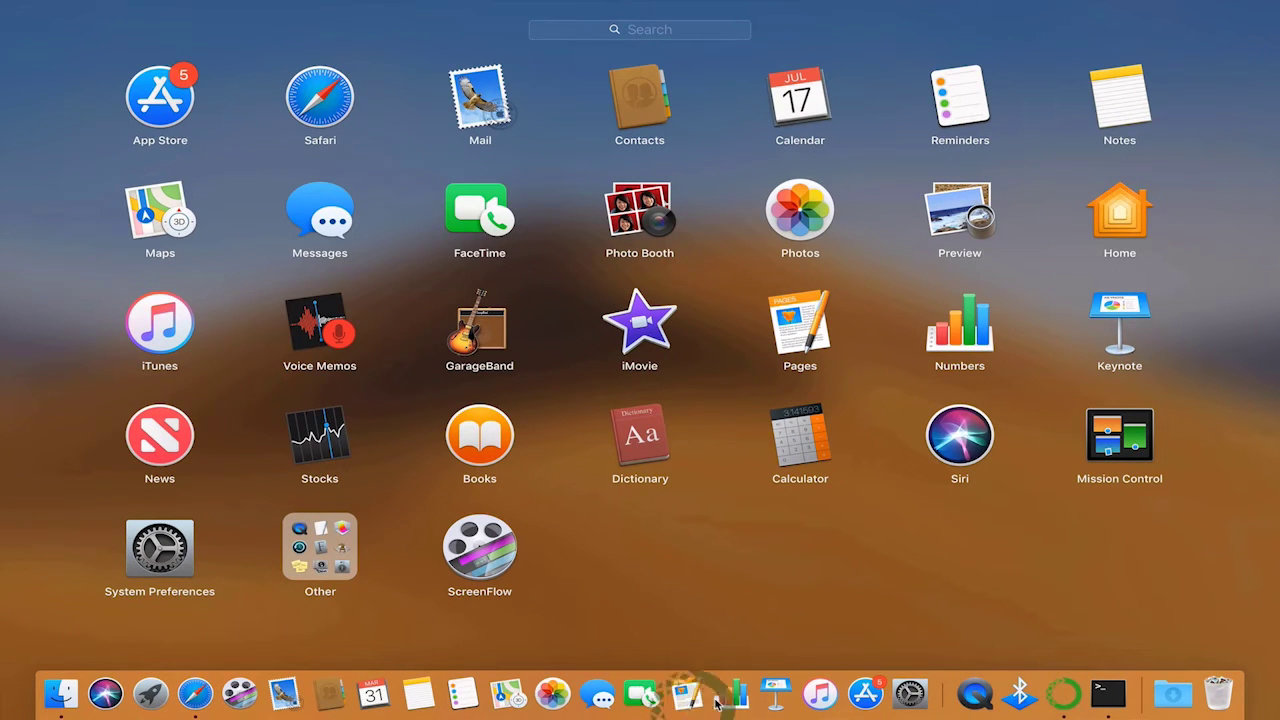
click(820, 690)
drag(820, 686, 786, 572)
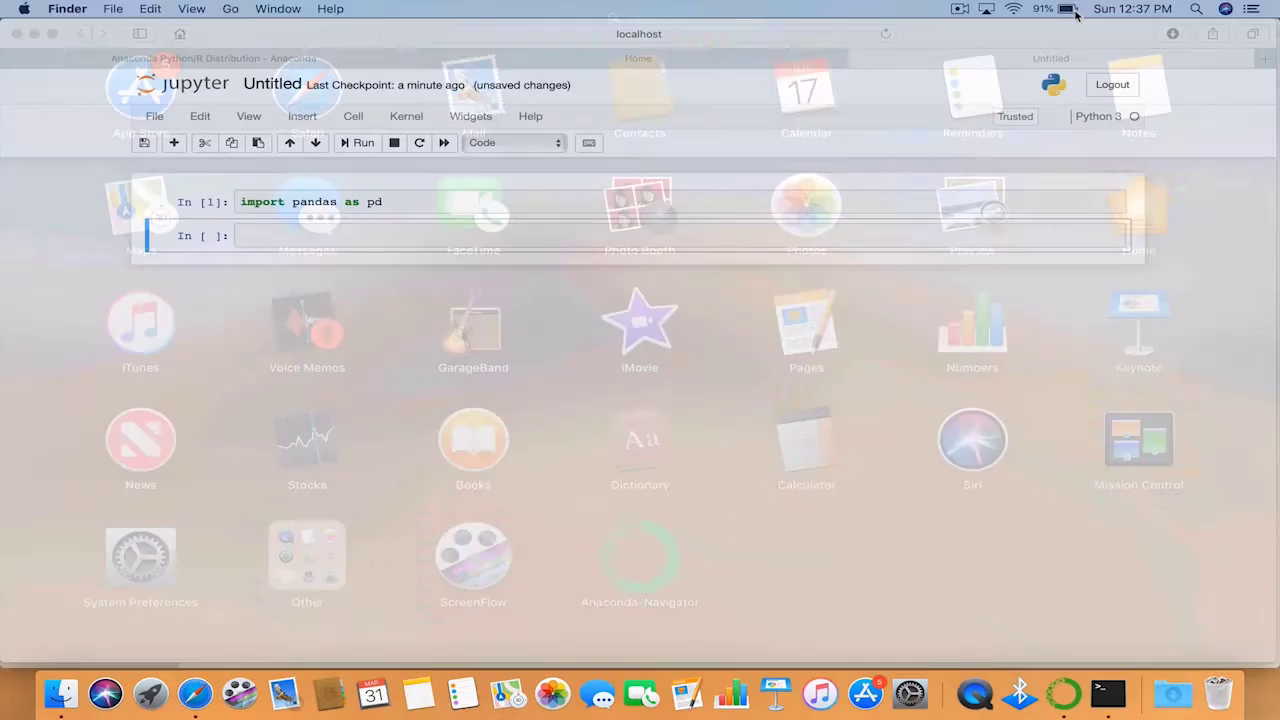
click(1055, 8)
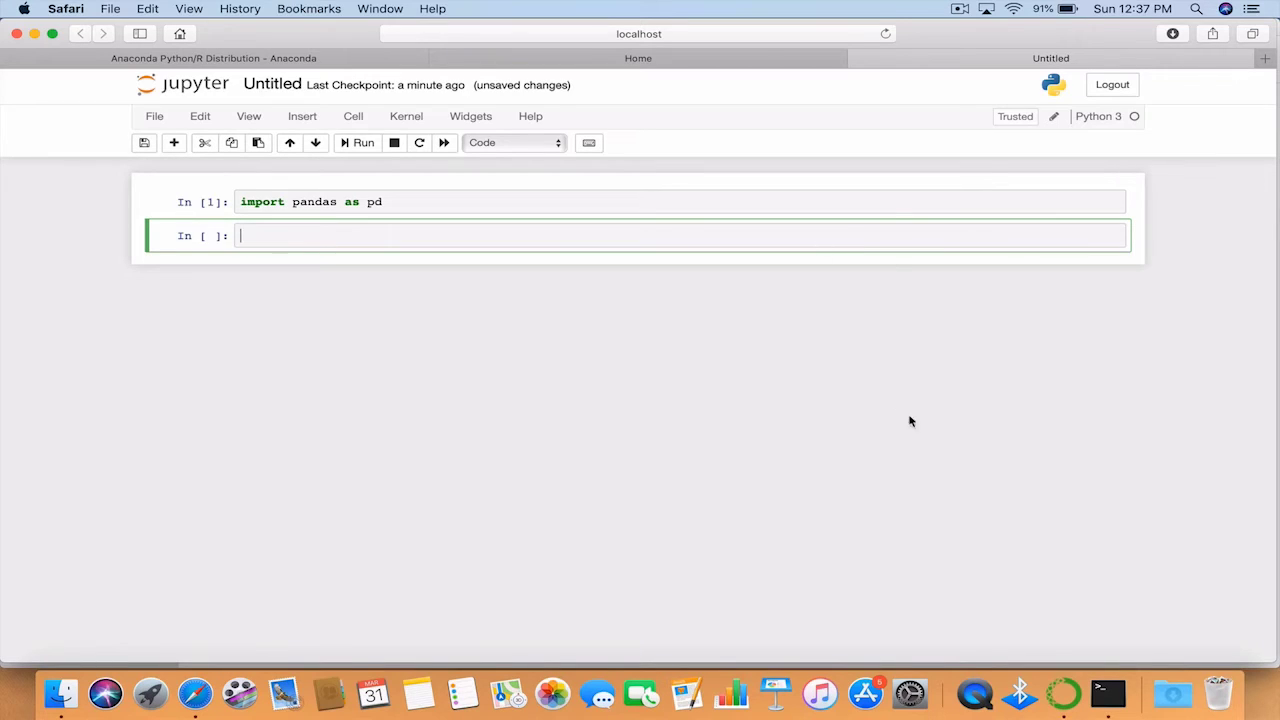
click(960, 9)
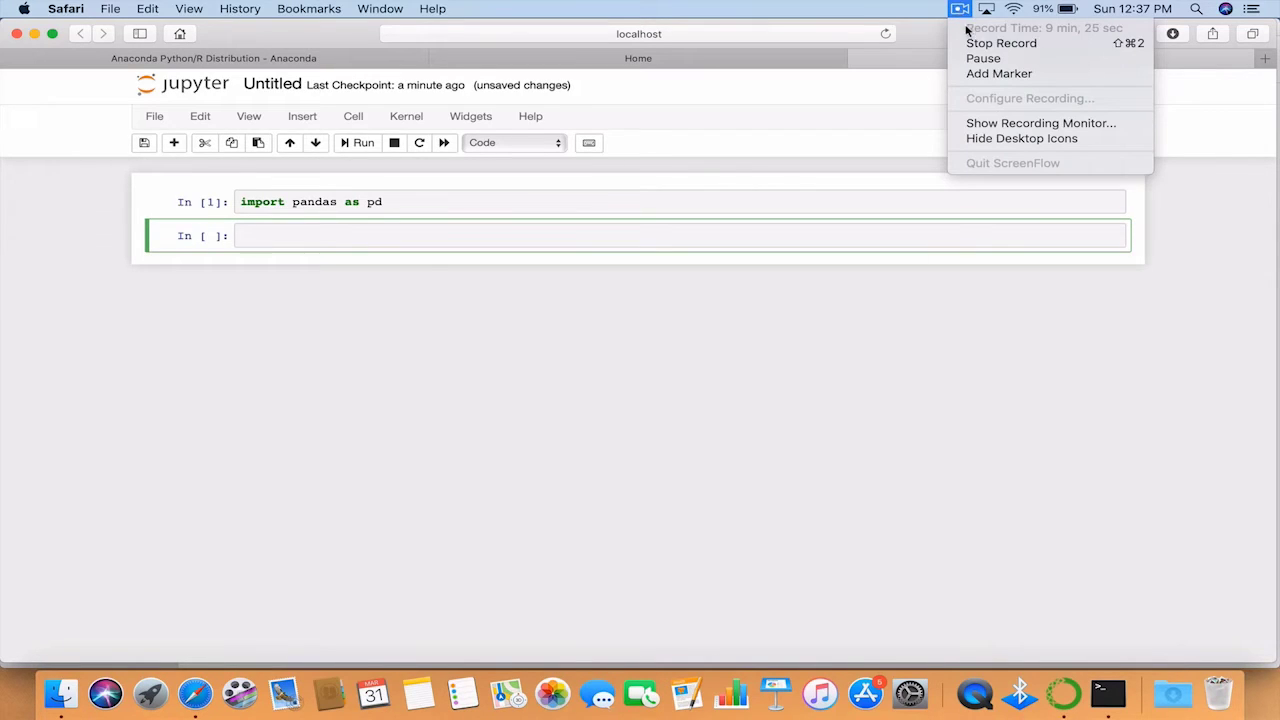
click(980, 43)
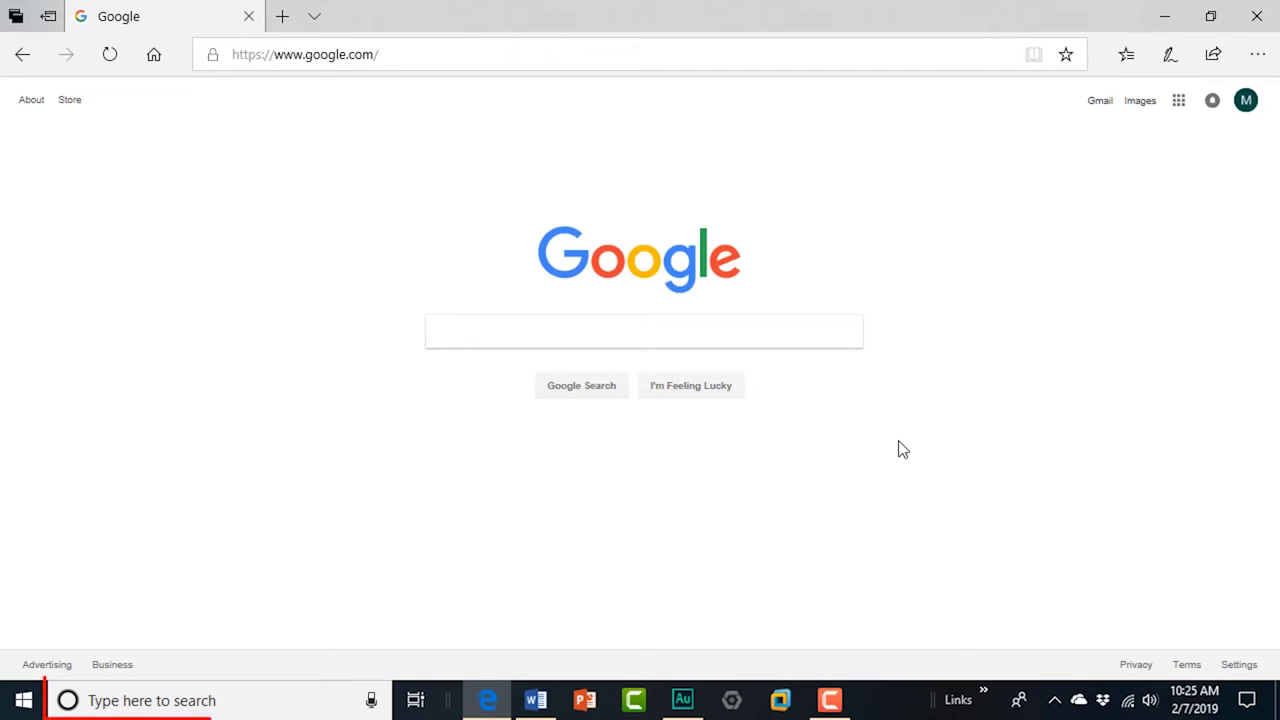
Step: Open Anaconda Prompt via a 'cmd' search and run 'jupyter notebook'
click(115, 701)
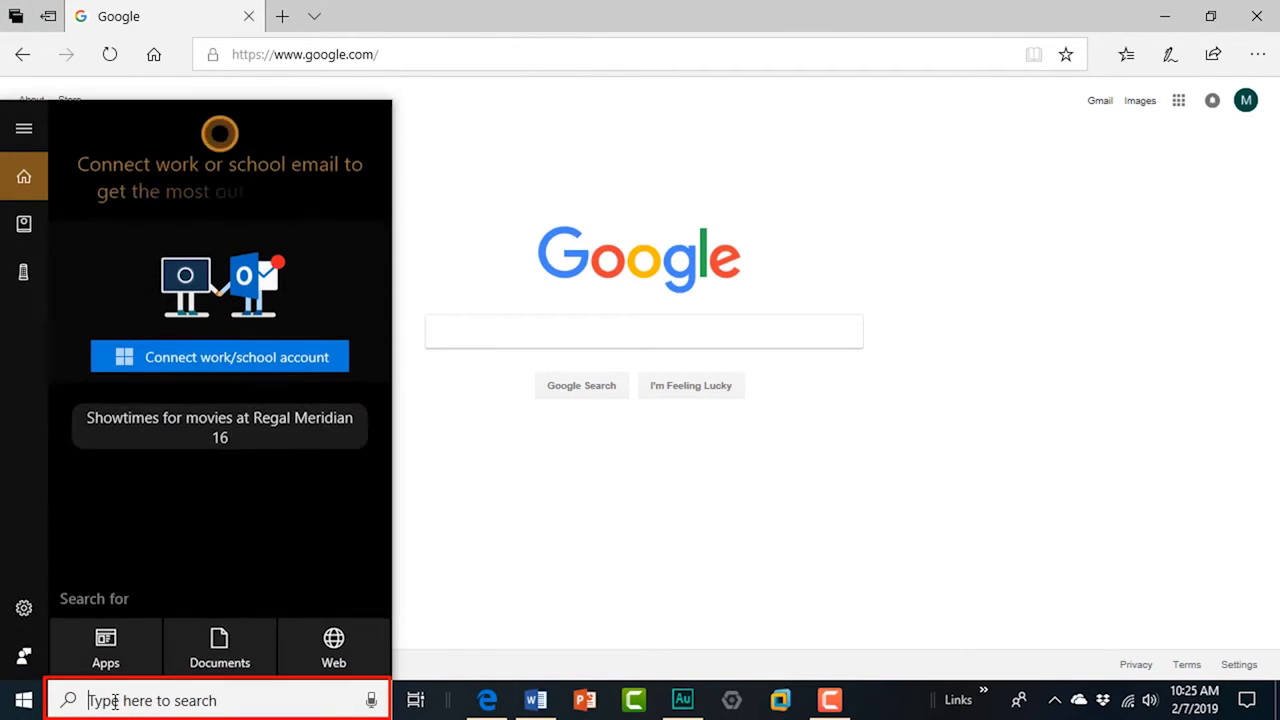
text(cmd)
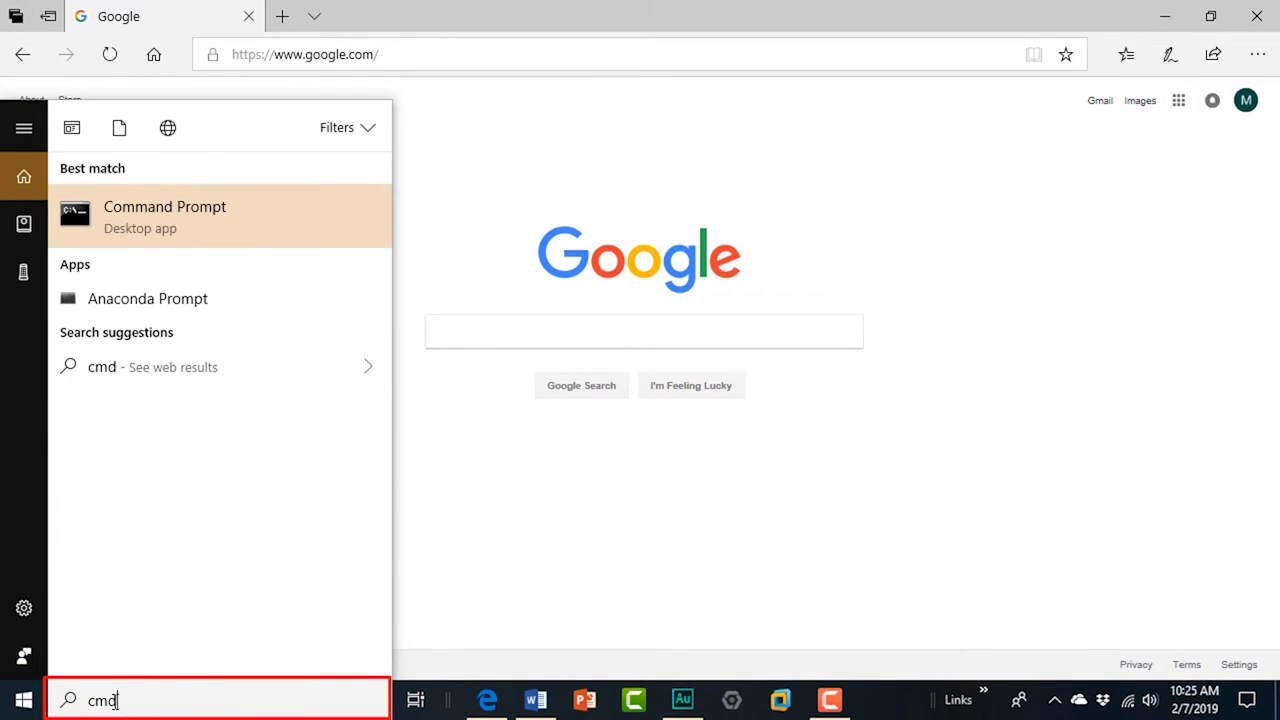
click(265, 300)
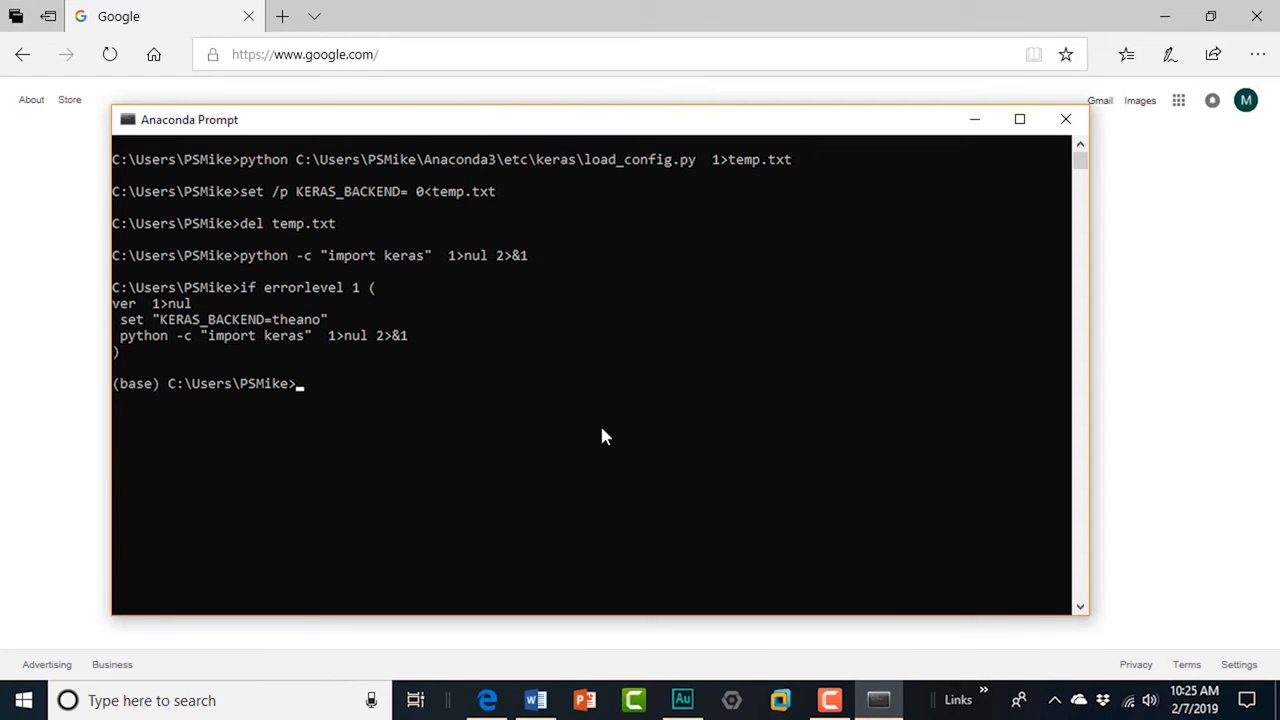
text(jupyter noteboo)
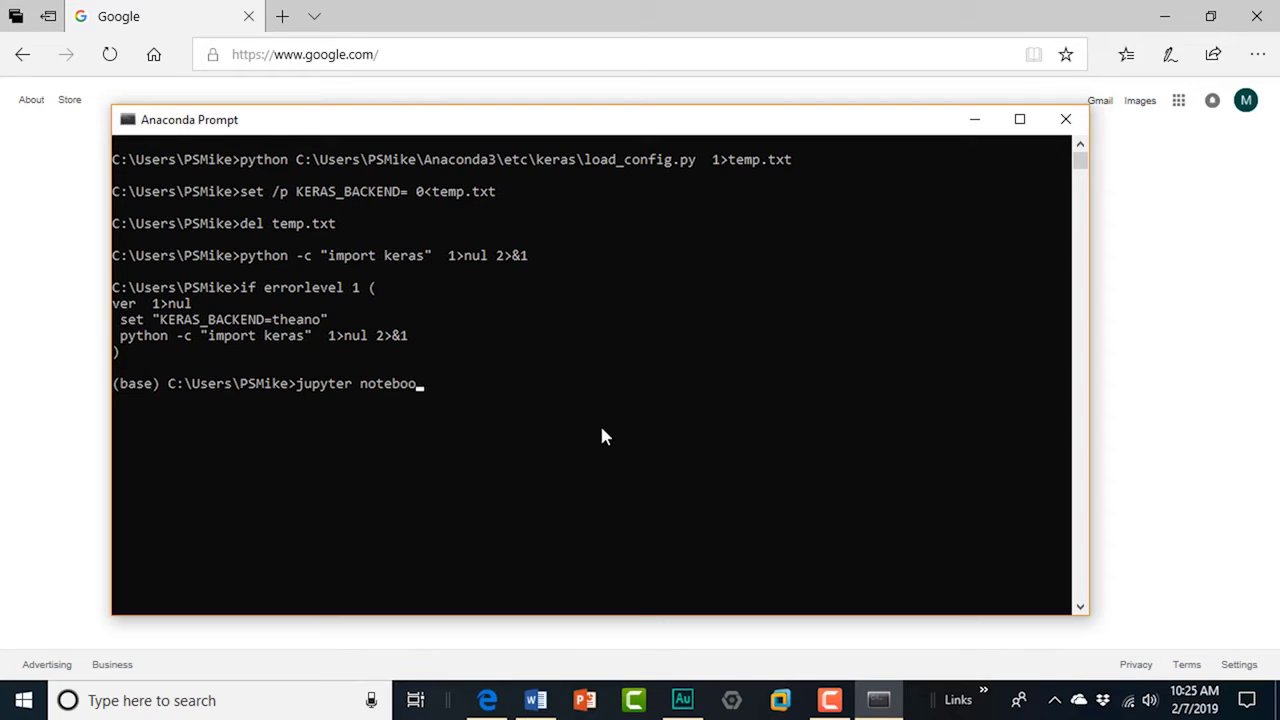
text(k)
key(Return)
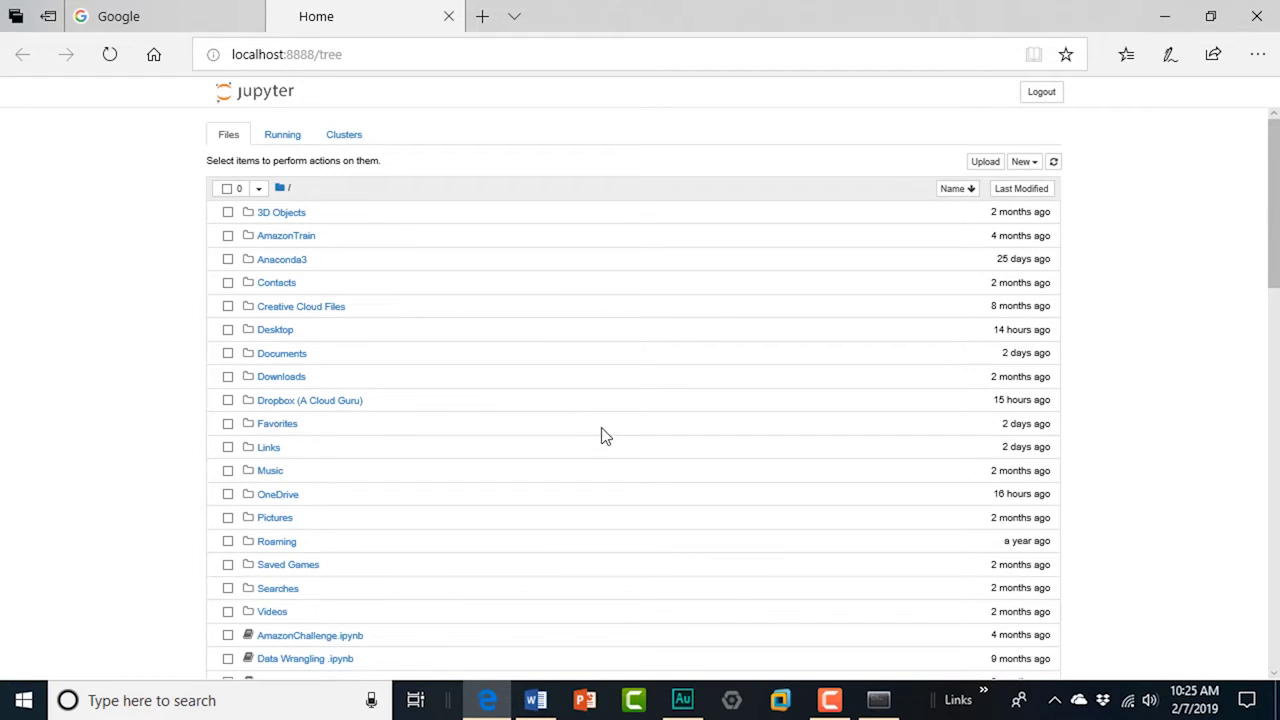
Step: Close the Jupyter Home tab and the Anaconda Prompt window, stopping the server
click(449, 16)
click(878, 700)
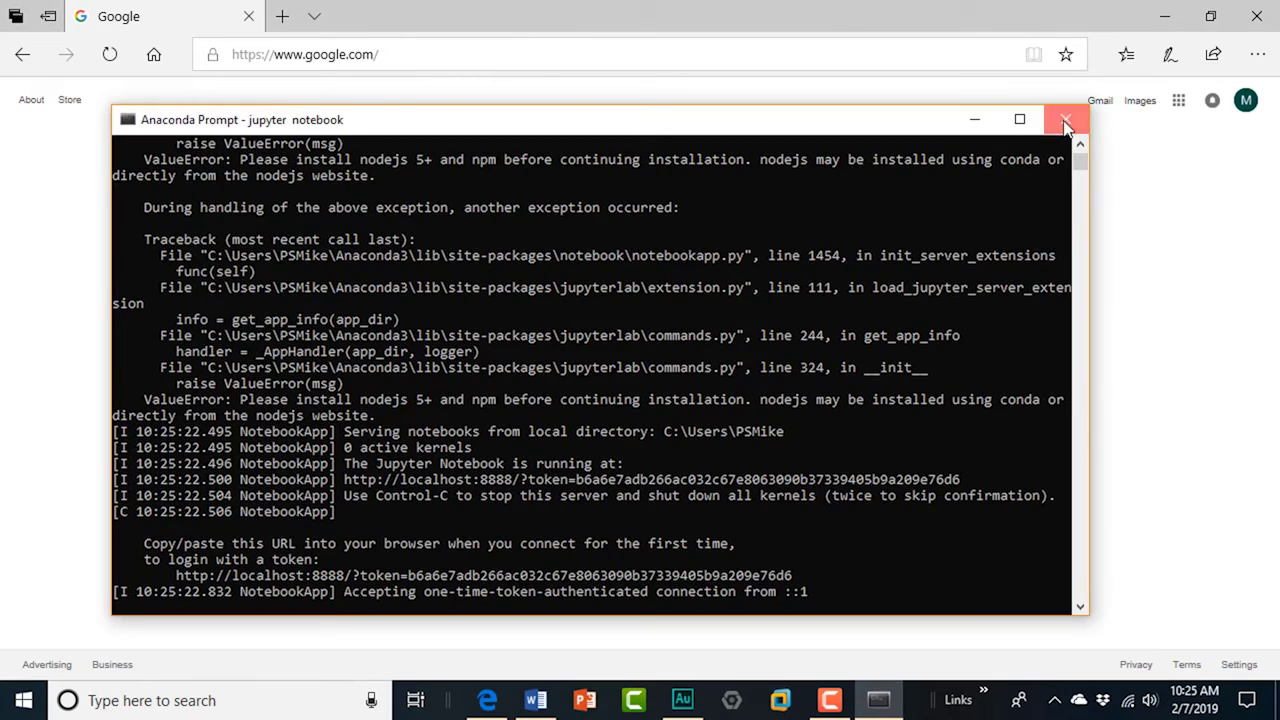
click(1066, 119)
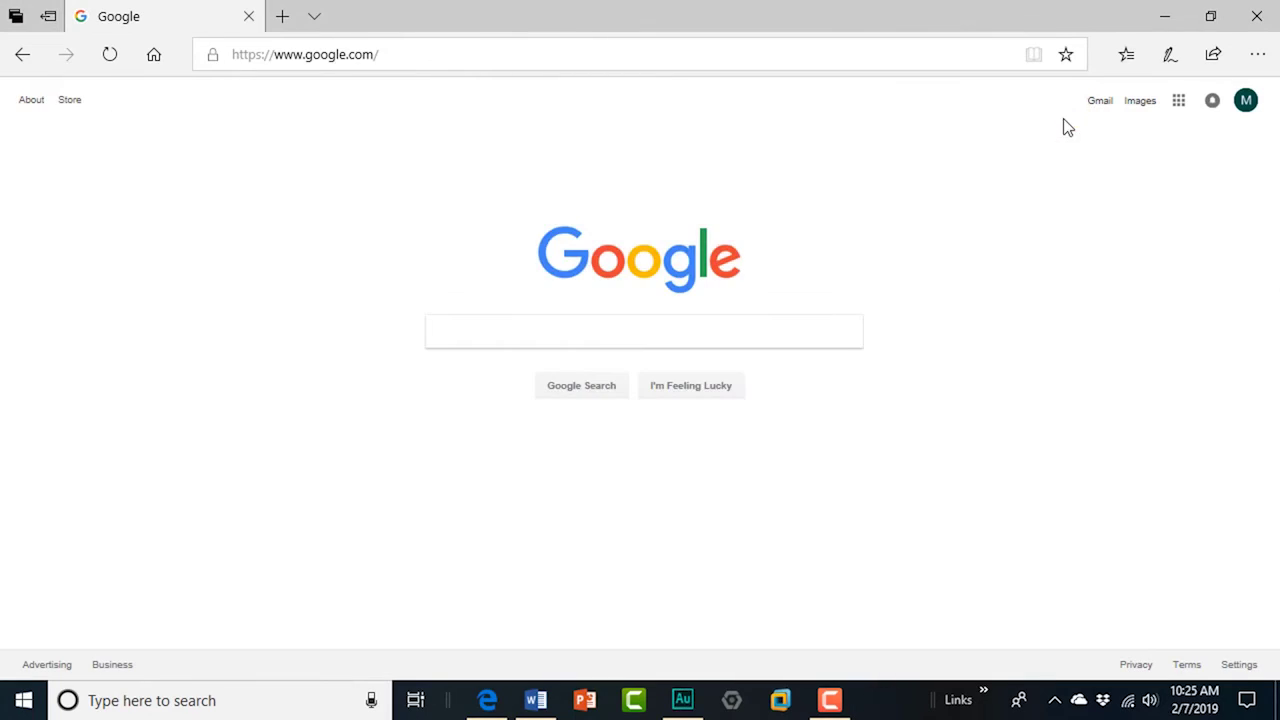
Step: Find Jupyter Notebook by searching 'pytho', pin it to the taskbar, and launch it
click(161, 701)
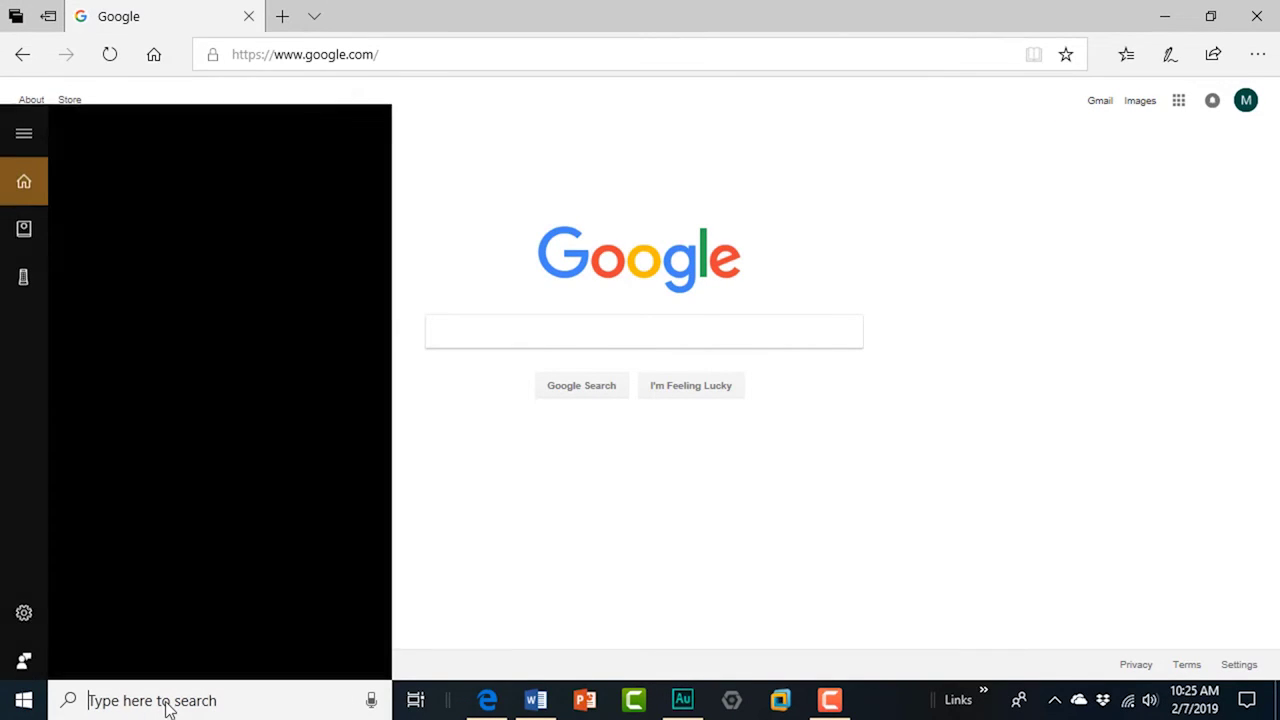
text(p)
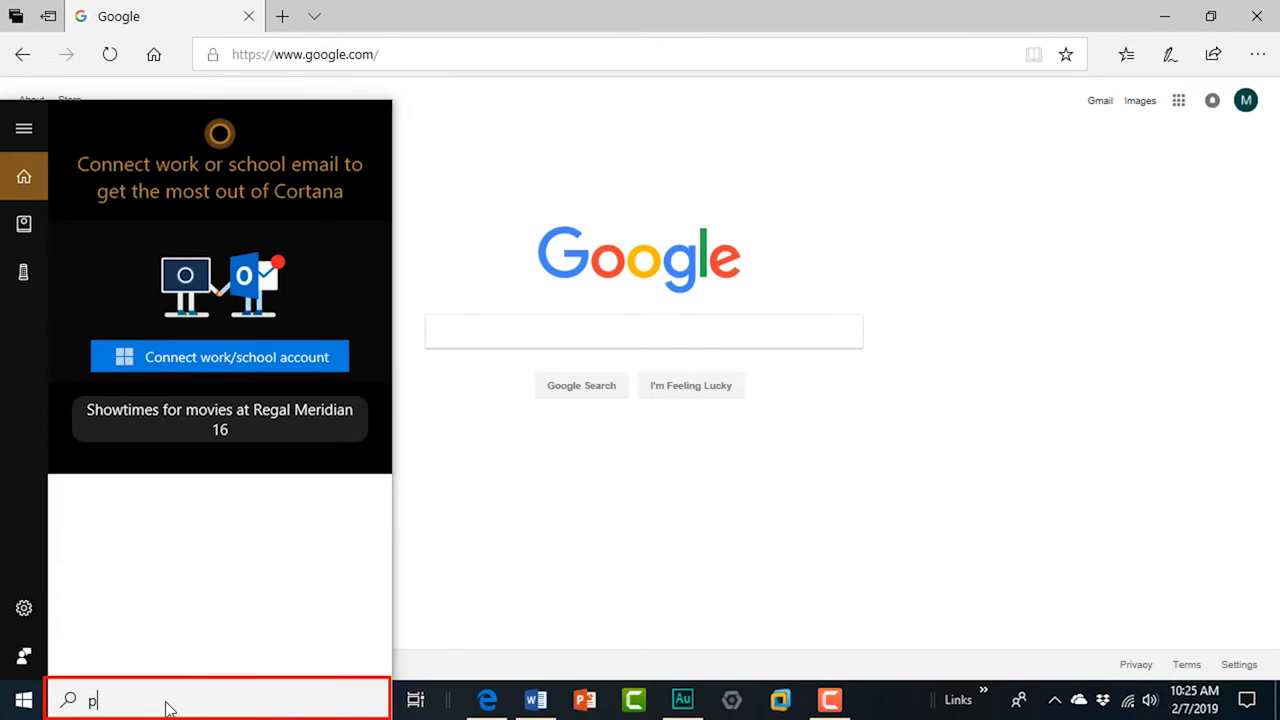
text(ytho)
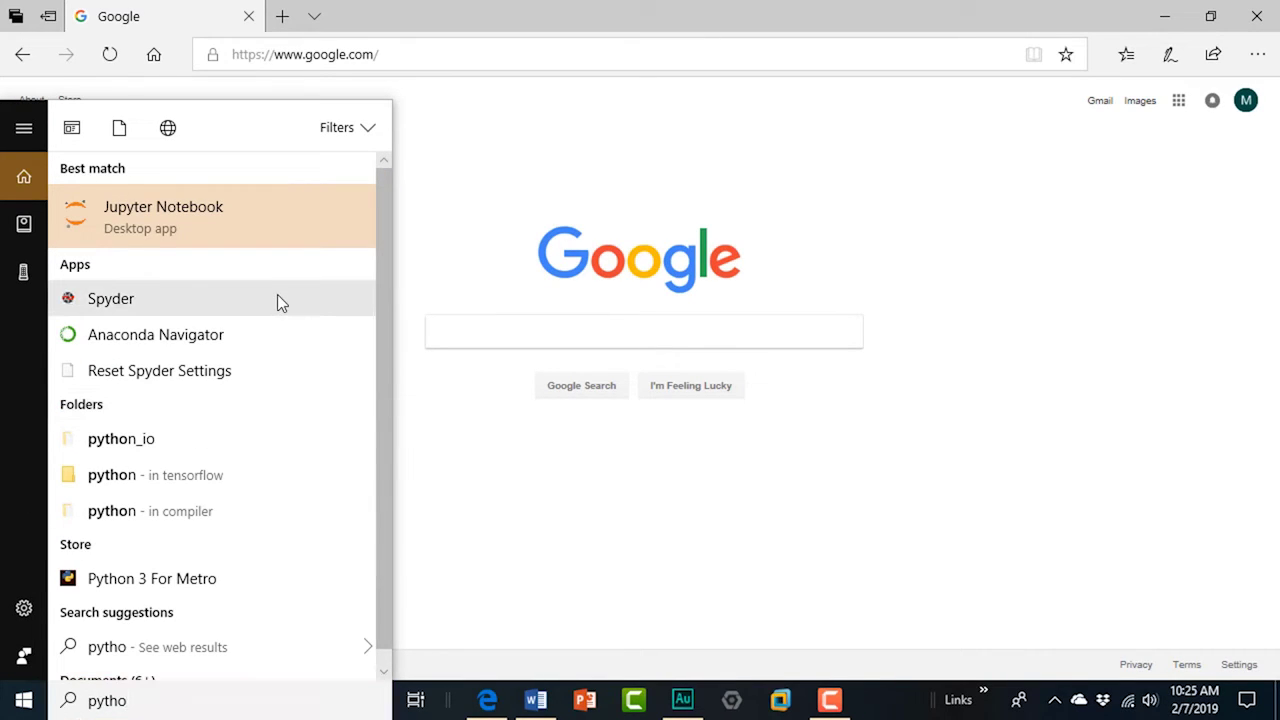
right_click(293, 219)
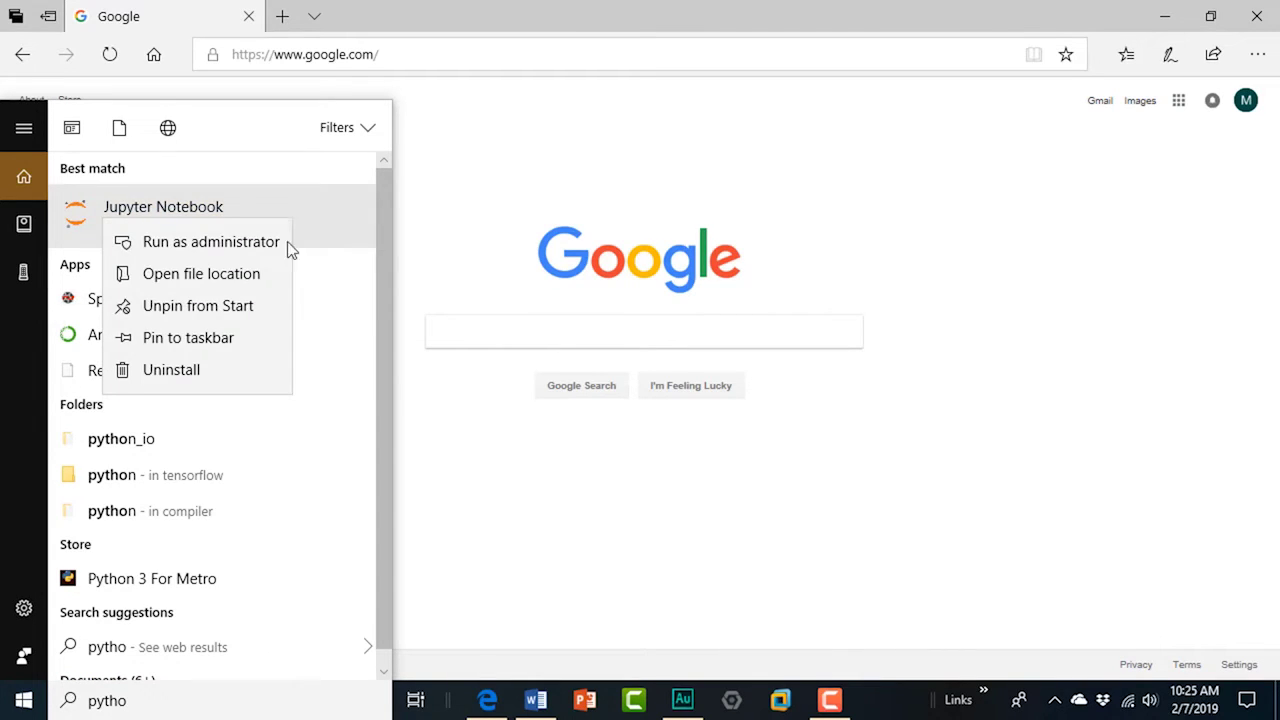
click(255, 338)
click(585, 512)
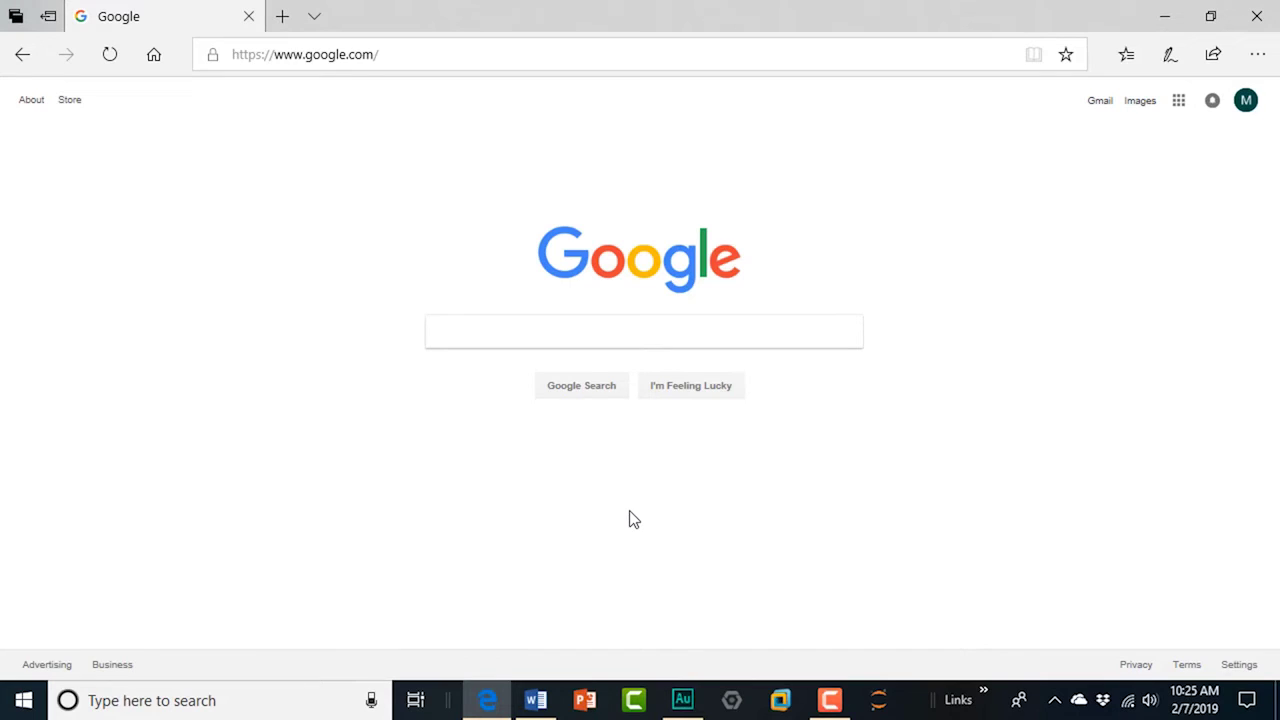
click(878, 700)
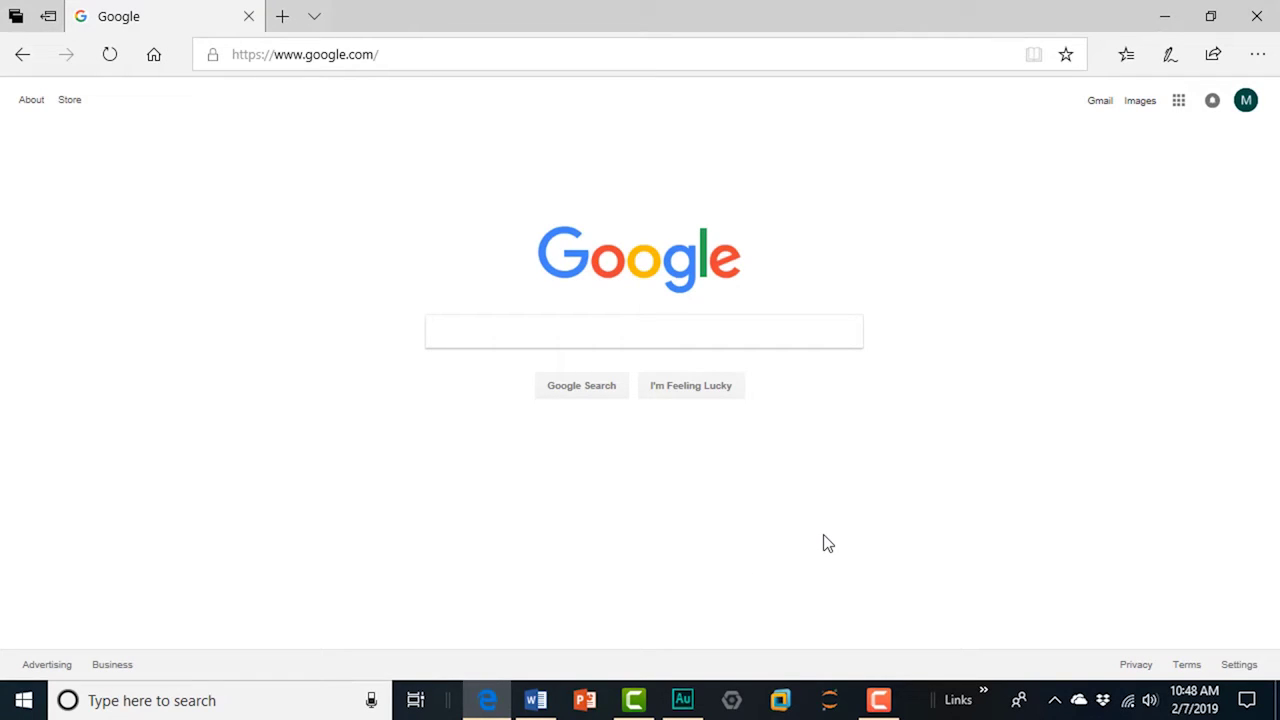
click(829, 698)
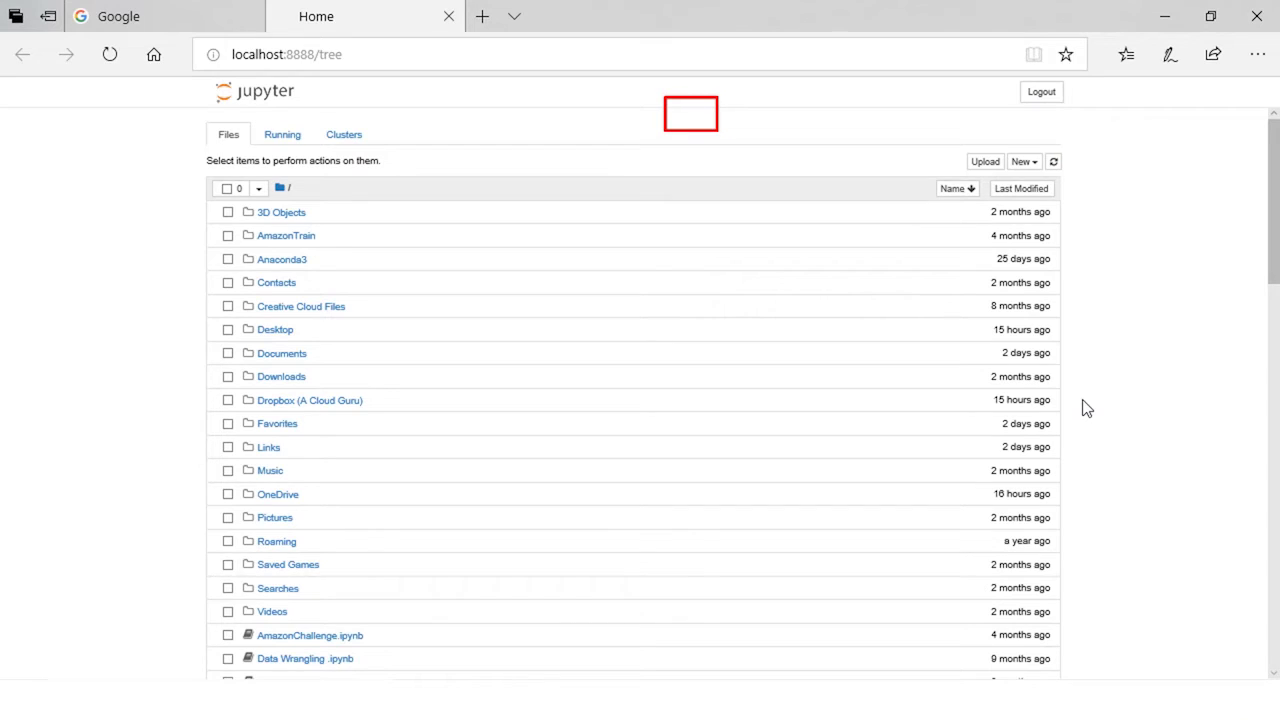
Step: Create a trial Python 3 notebook, Untitled11, then close its tab and leave without saving
click(1024, 162)
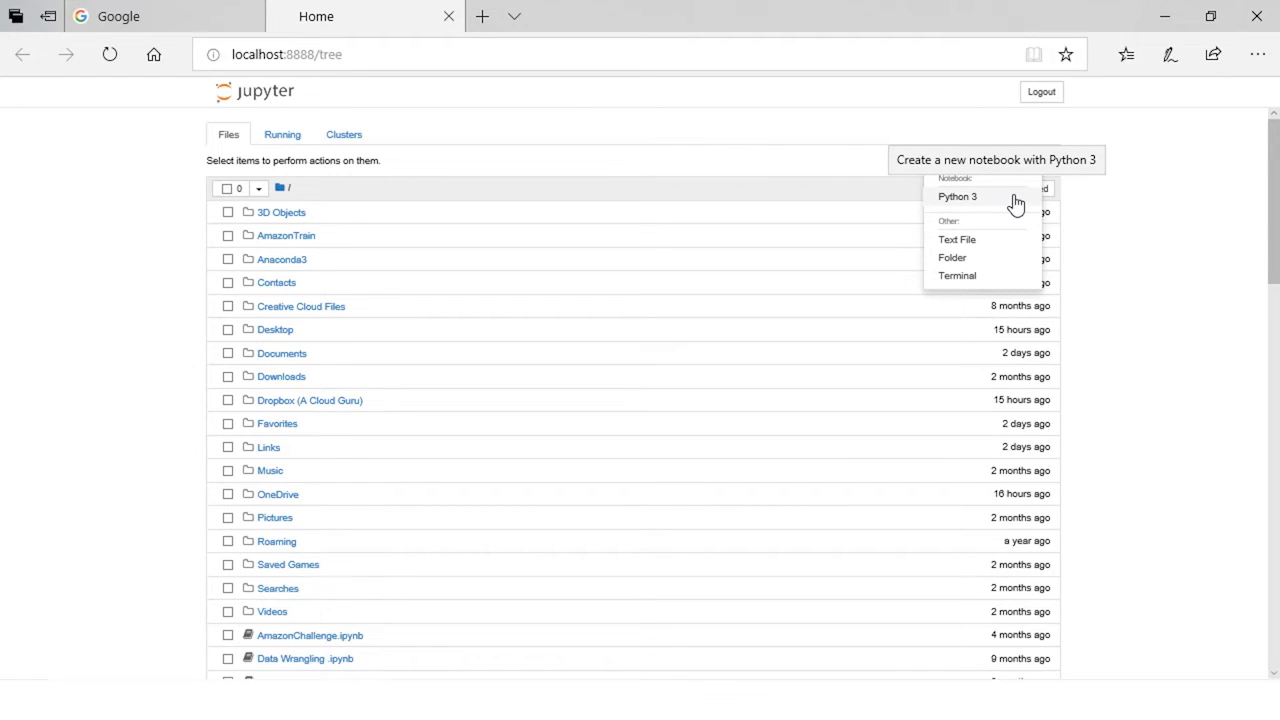
click(1015, 204)
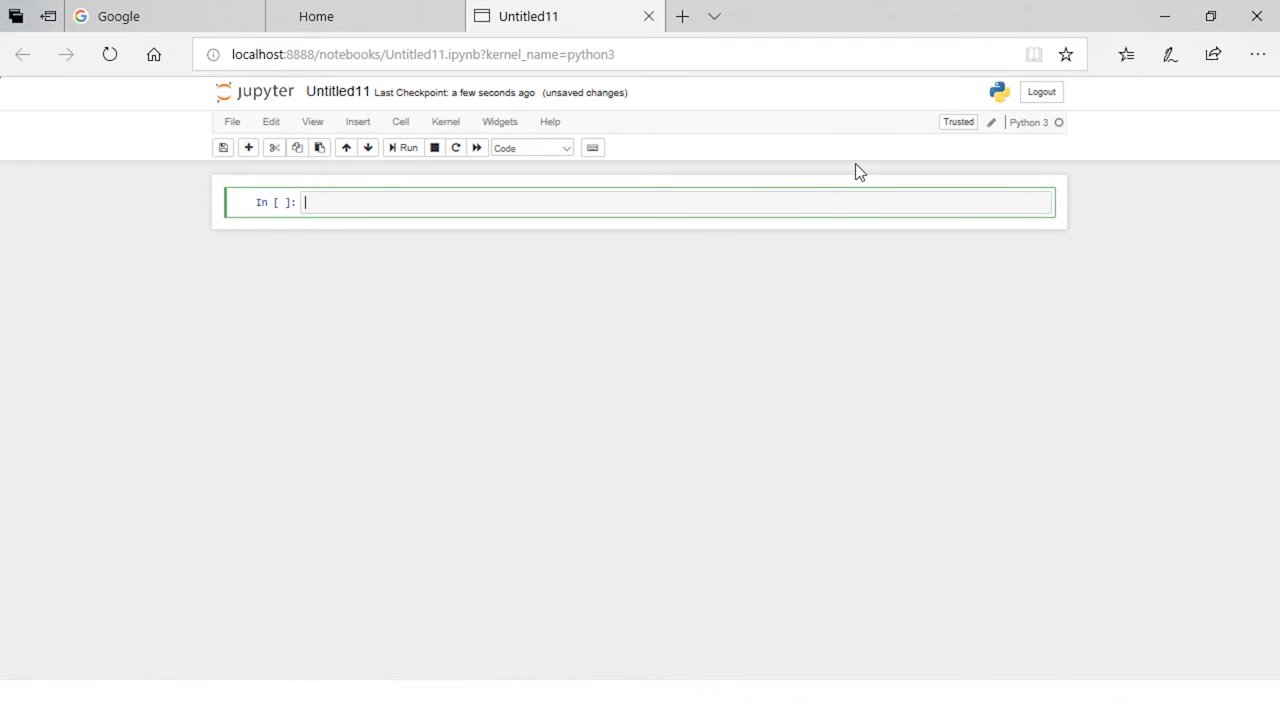
click(649, 17)
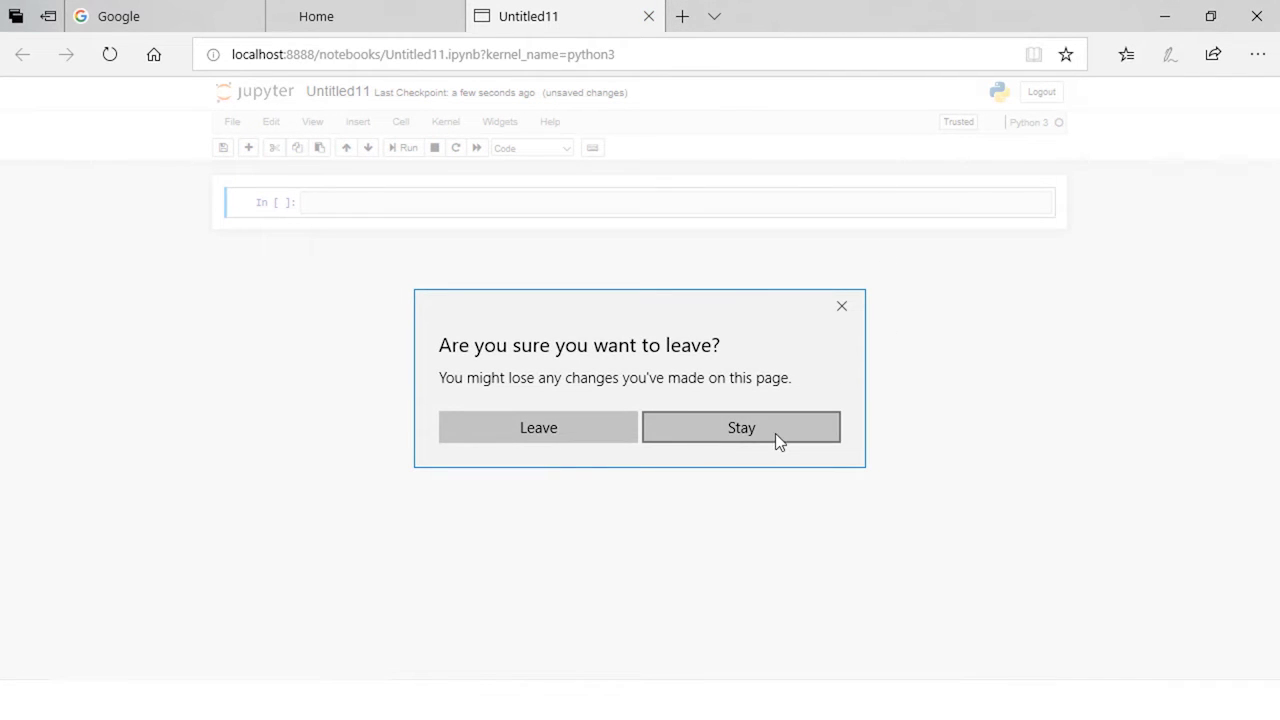
click(570, 441)
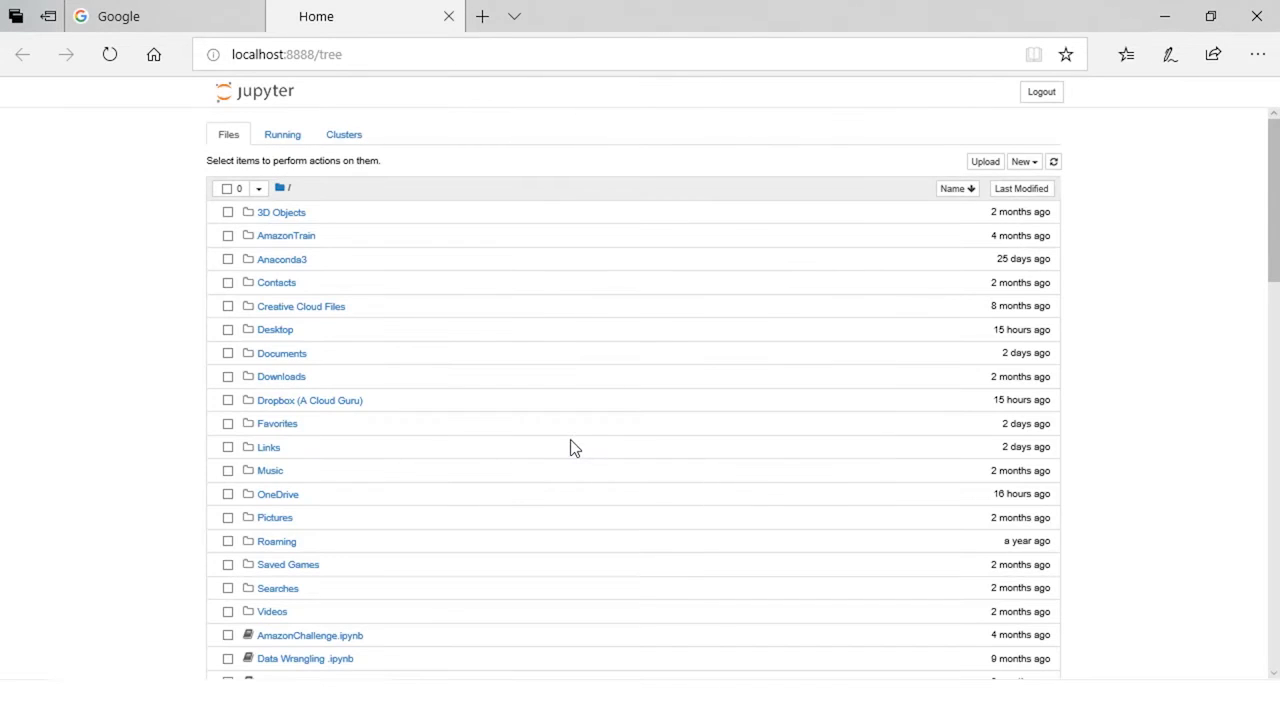
Step: Shut down Untitled11 from the Running tab and return to the Files list
click(283, 135)
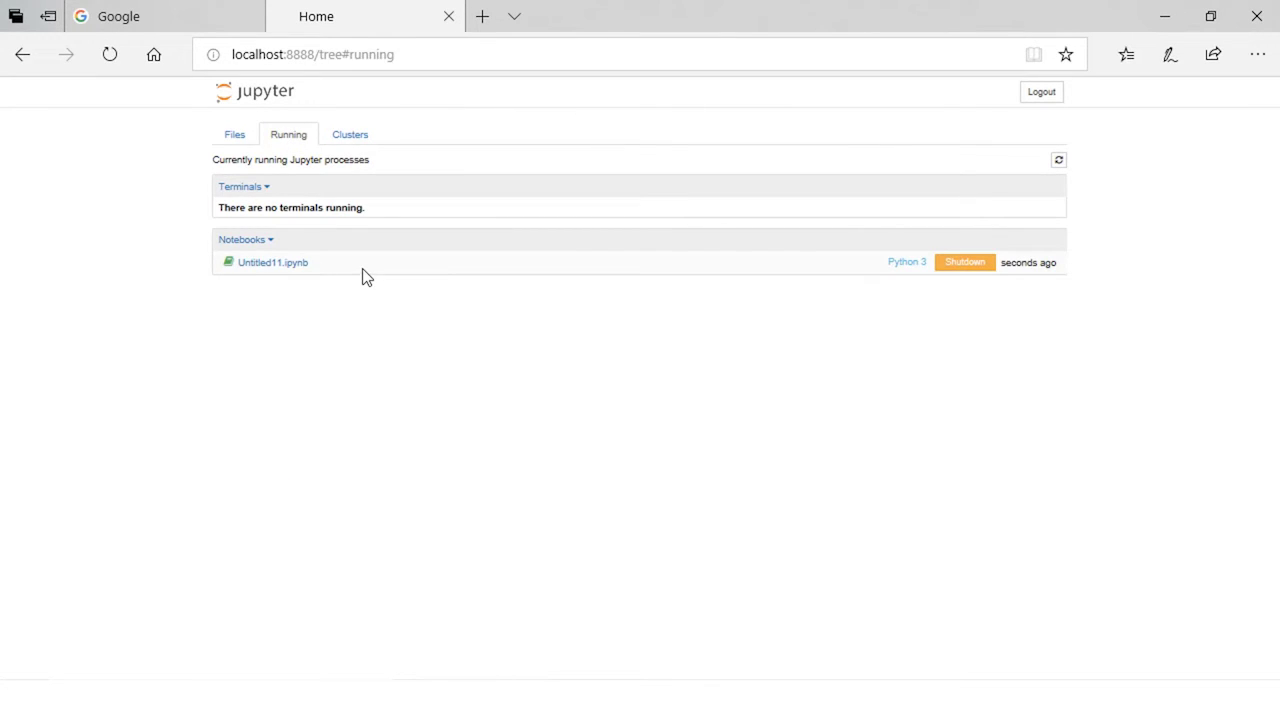
click(957, 268)
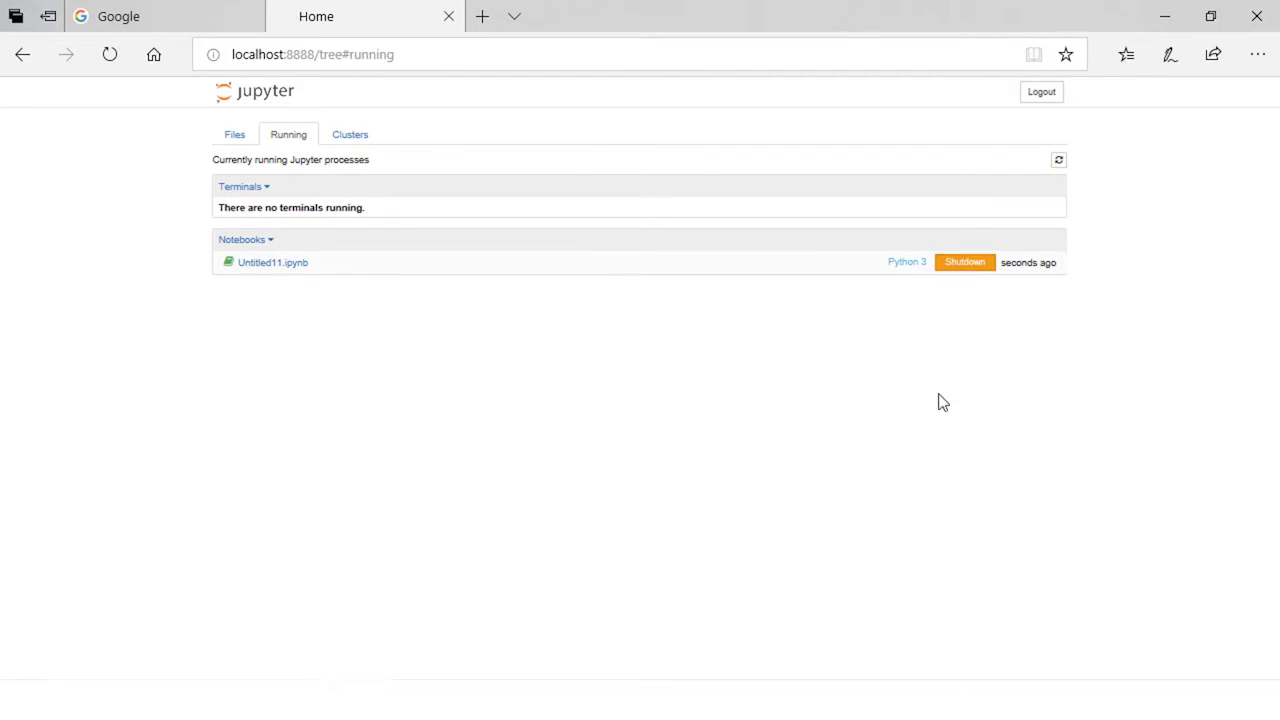
click(234, 134)
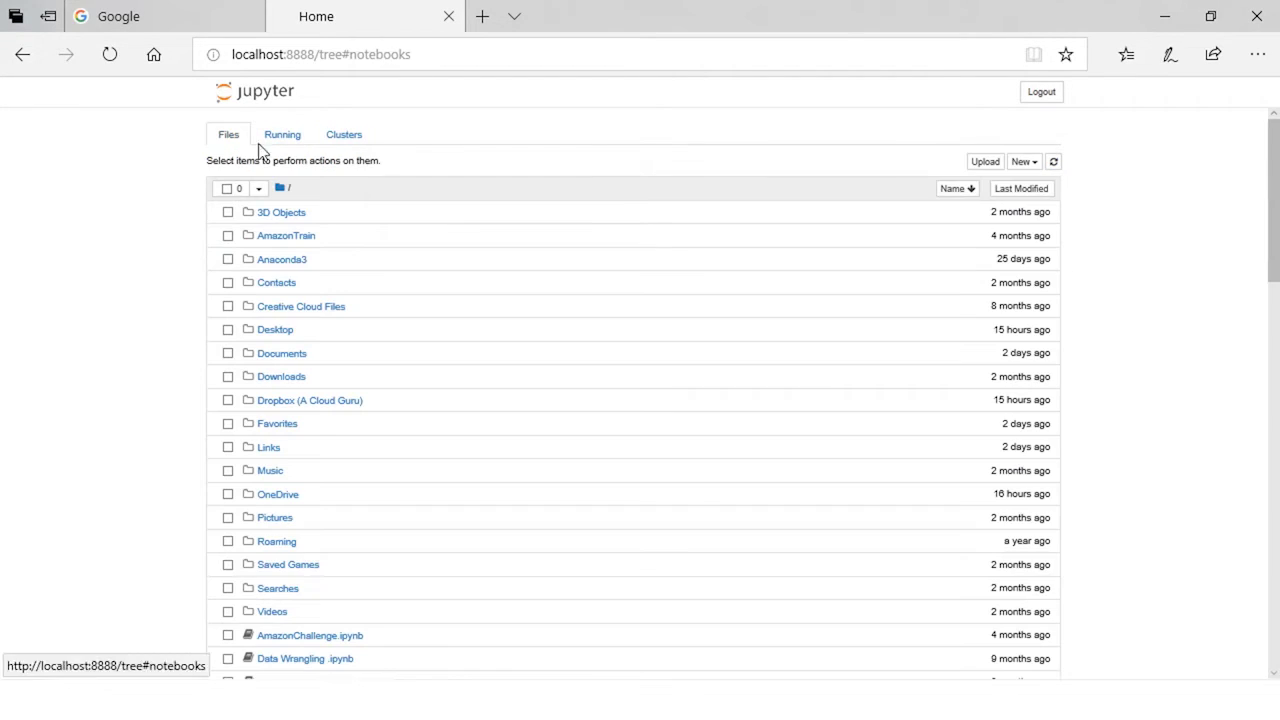
click(1024, 161)
Step: Create a new Python 3 notebook and rename it from Untitled12 to 'My First Notebook'
click(1017, 198)
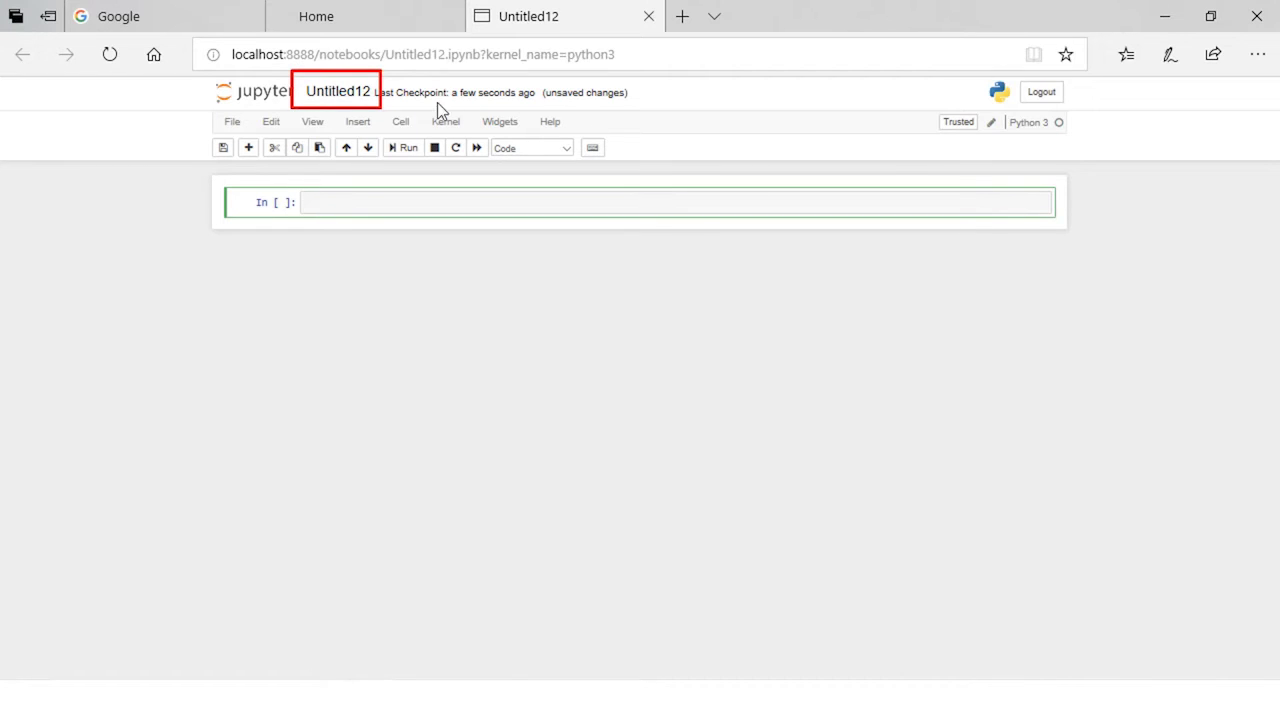
click(357, 89)
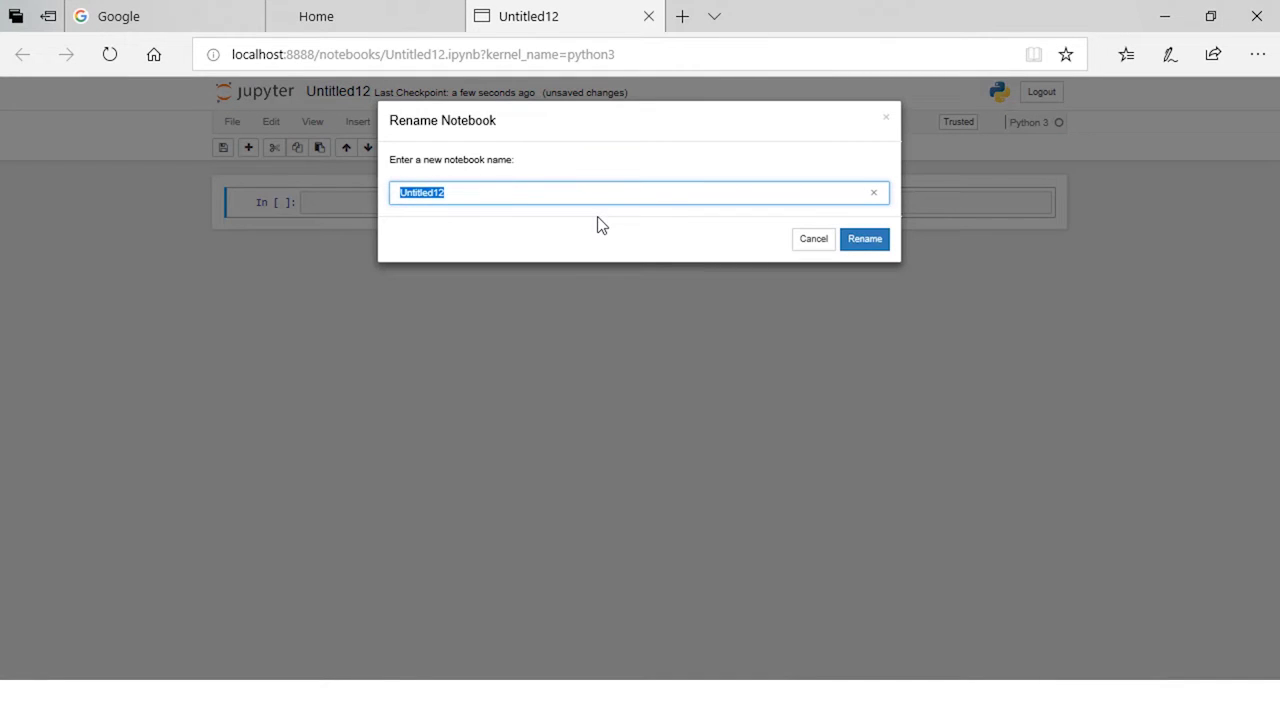
text(My First Notebook)
click(858, 243)
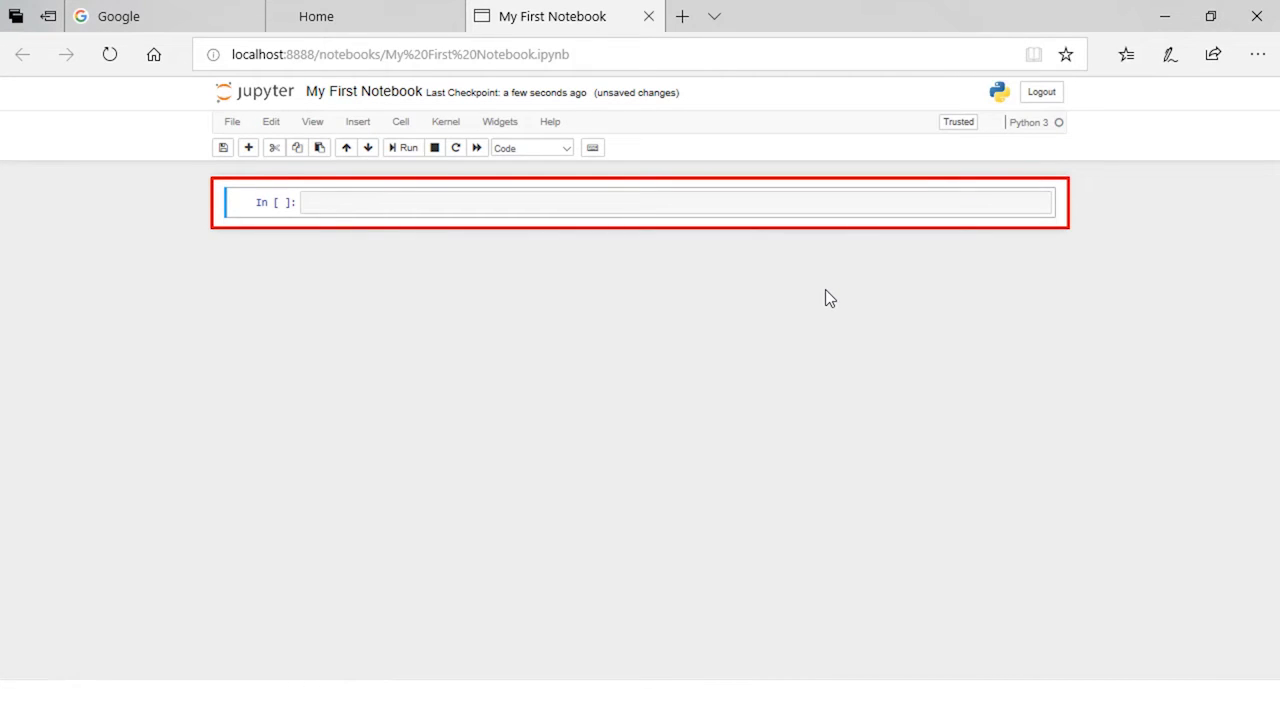
click(579, 204)
Step: Run 'import pandas as pd', then delete the final 'd' and rerun to trigger a SyntaxError
text(i)
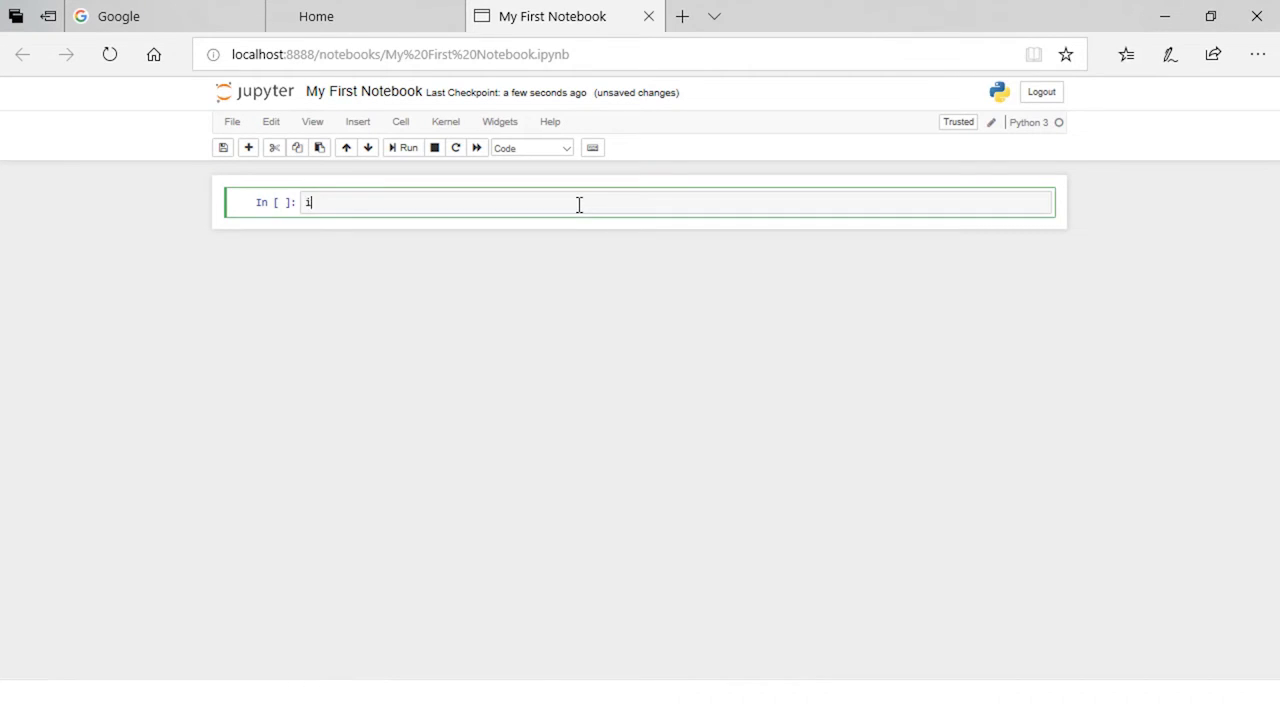
text(mport pandas as pd)
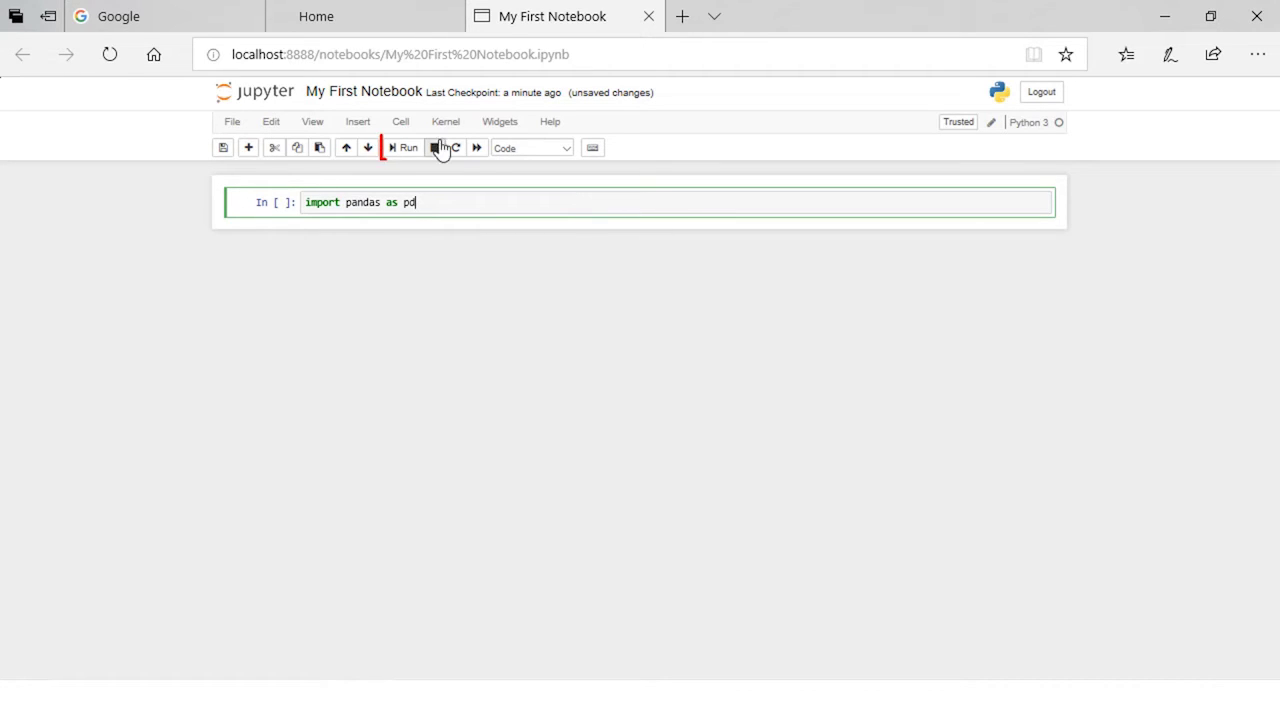
click(407, 150)
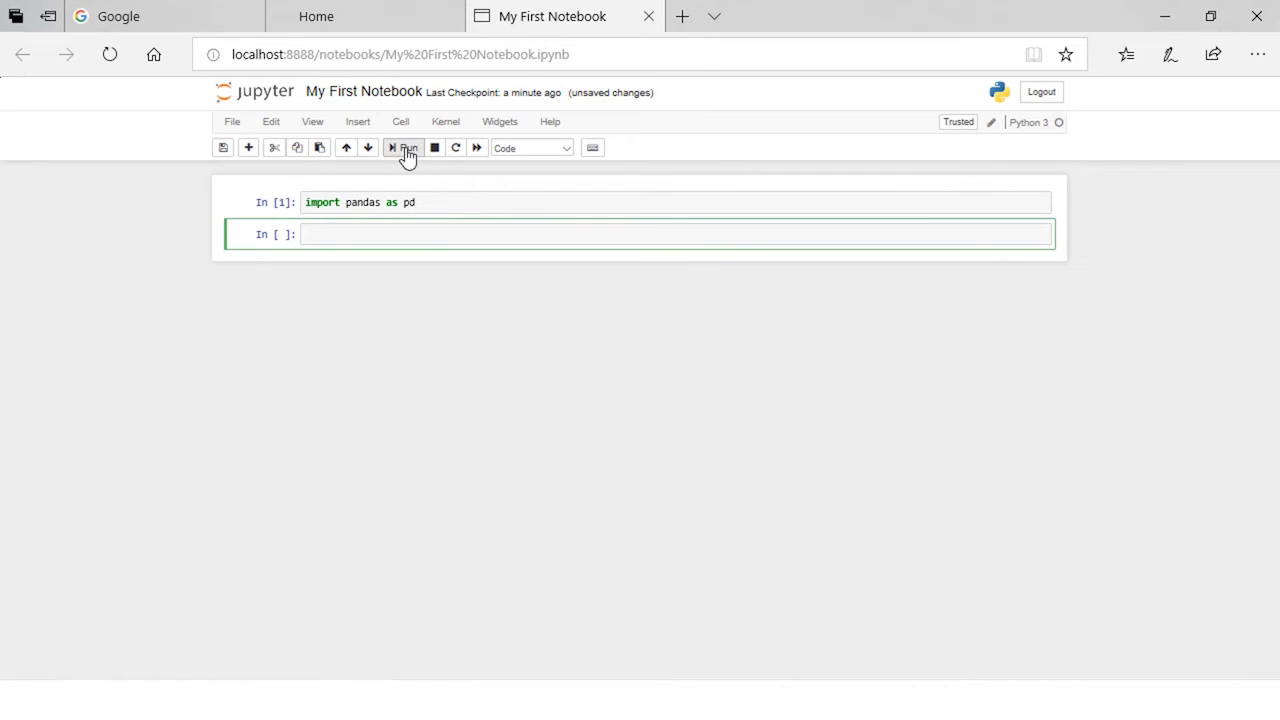
click(438, 203)
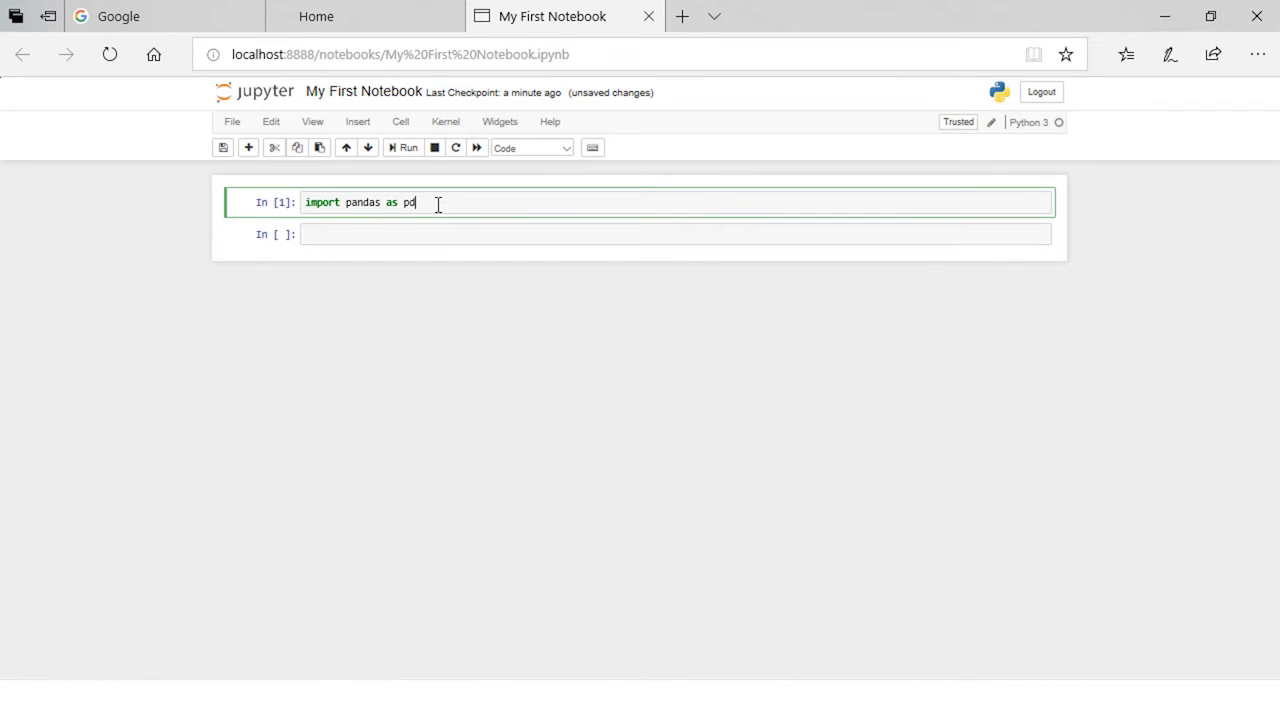
key(BackSpace)
click(403, 147)
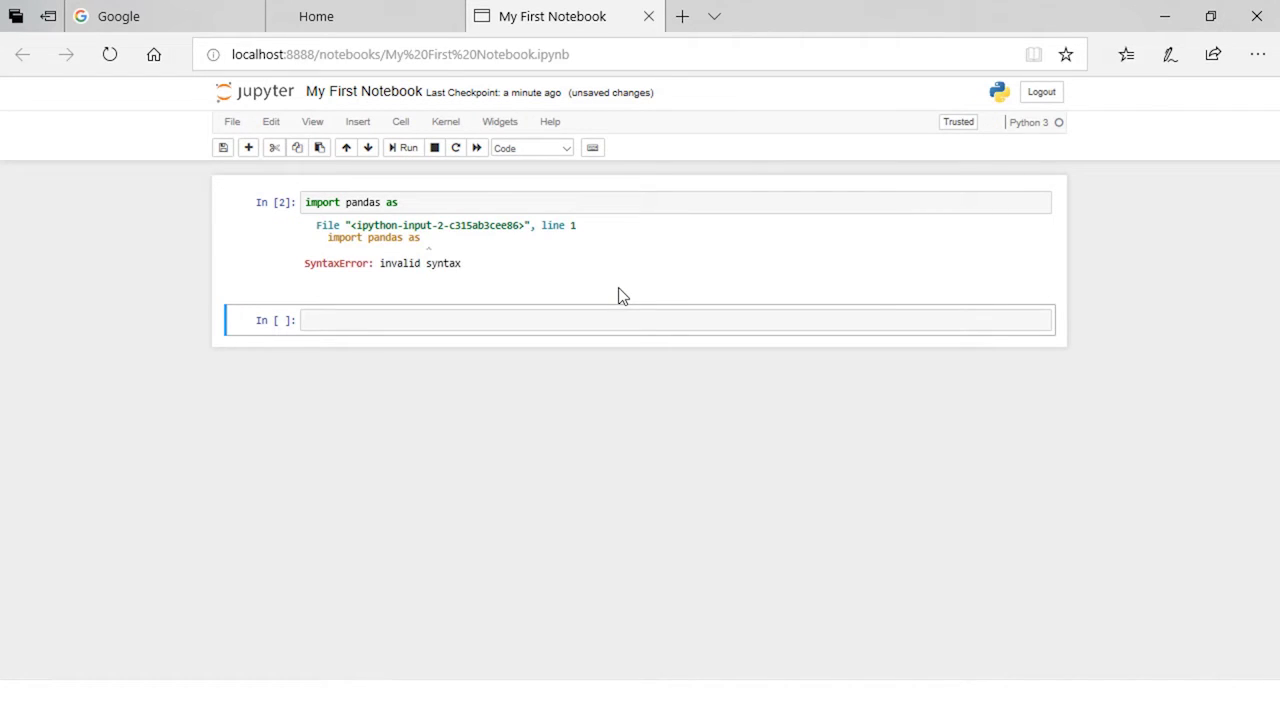
Step: Restore 'pd' in the import line and rerun the cell
click(436, 201)
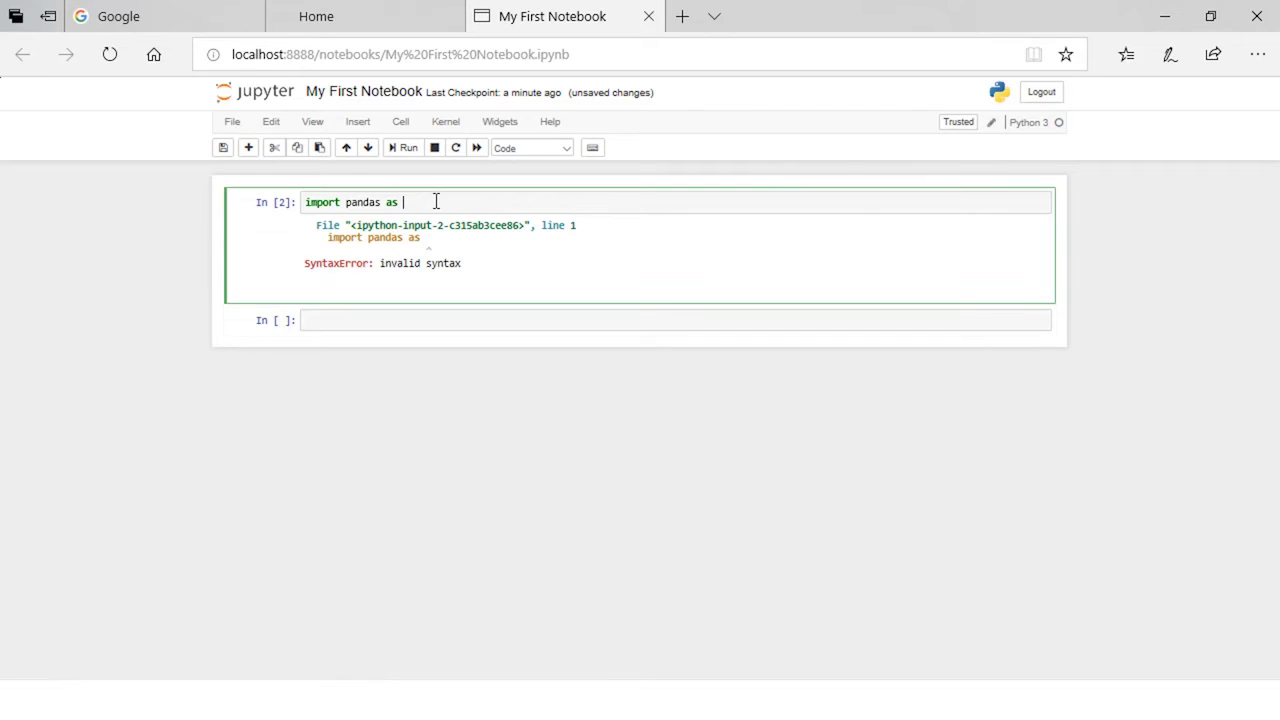
text(pd)
click(404, 148)
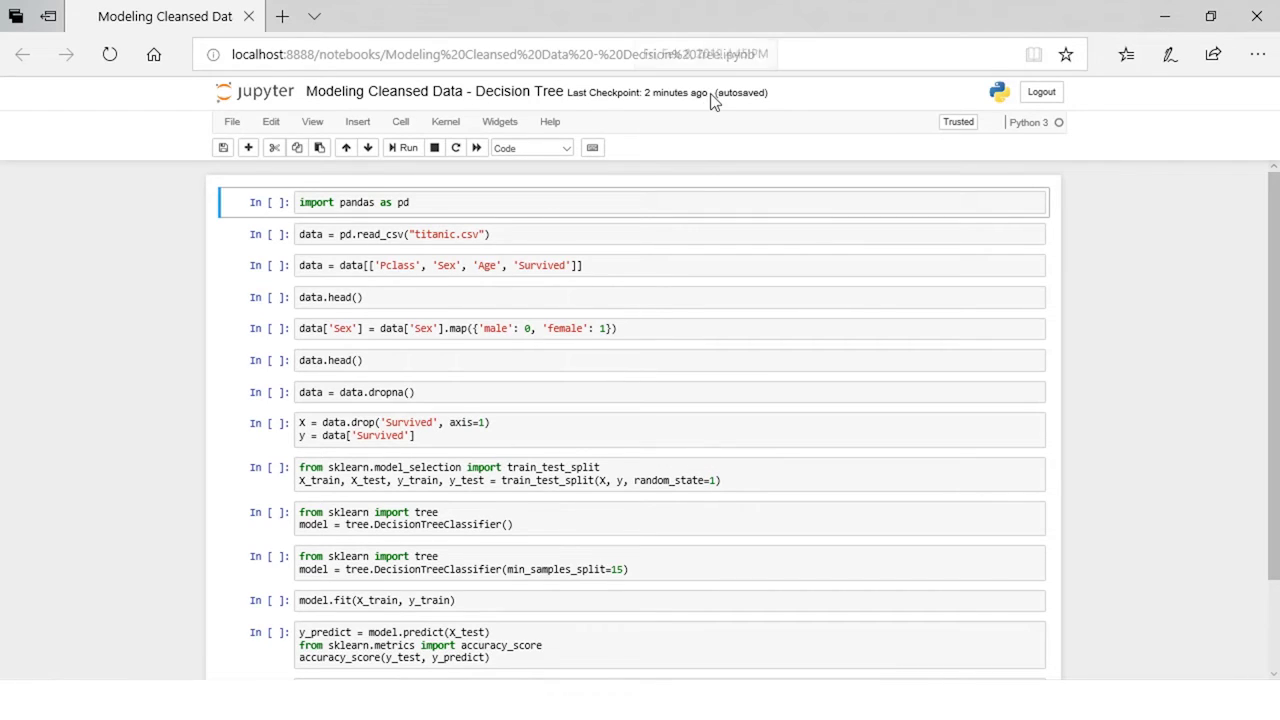
Step: Save a notebook checkpoint, then insert an empty cell below the import and cut it
click(553, 200)
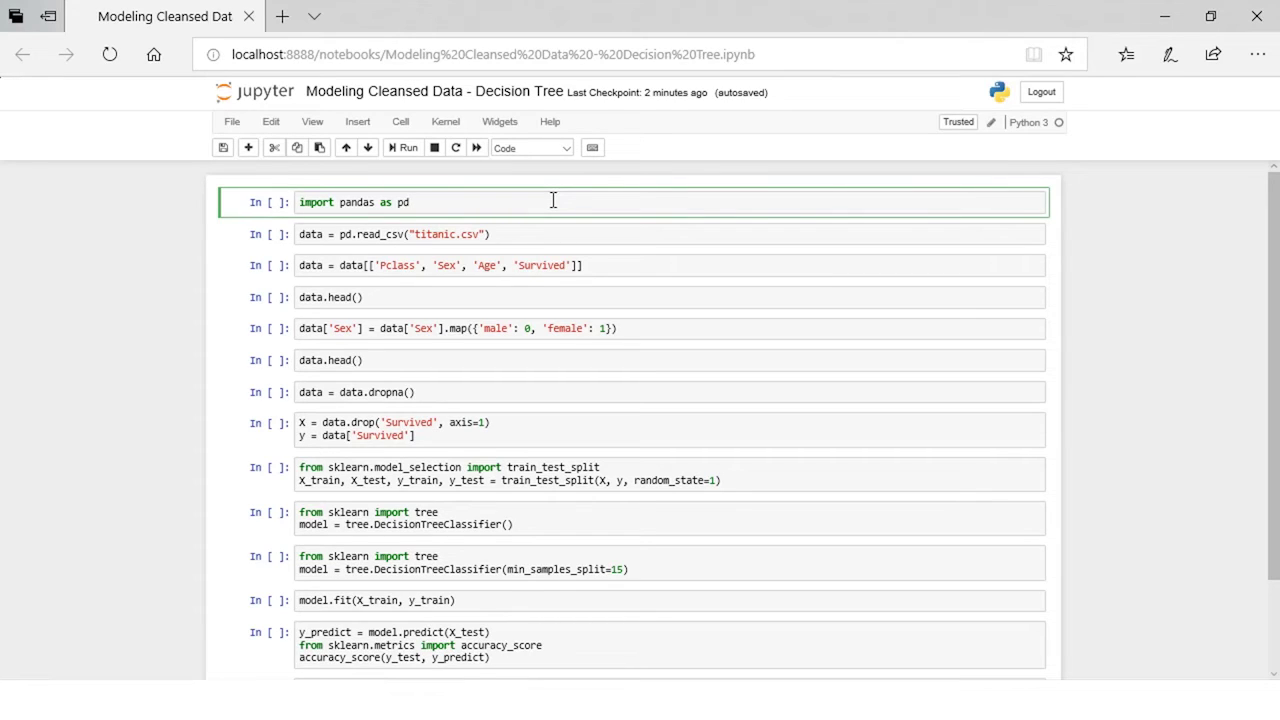
click(223, 150)
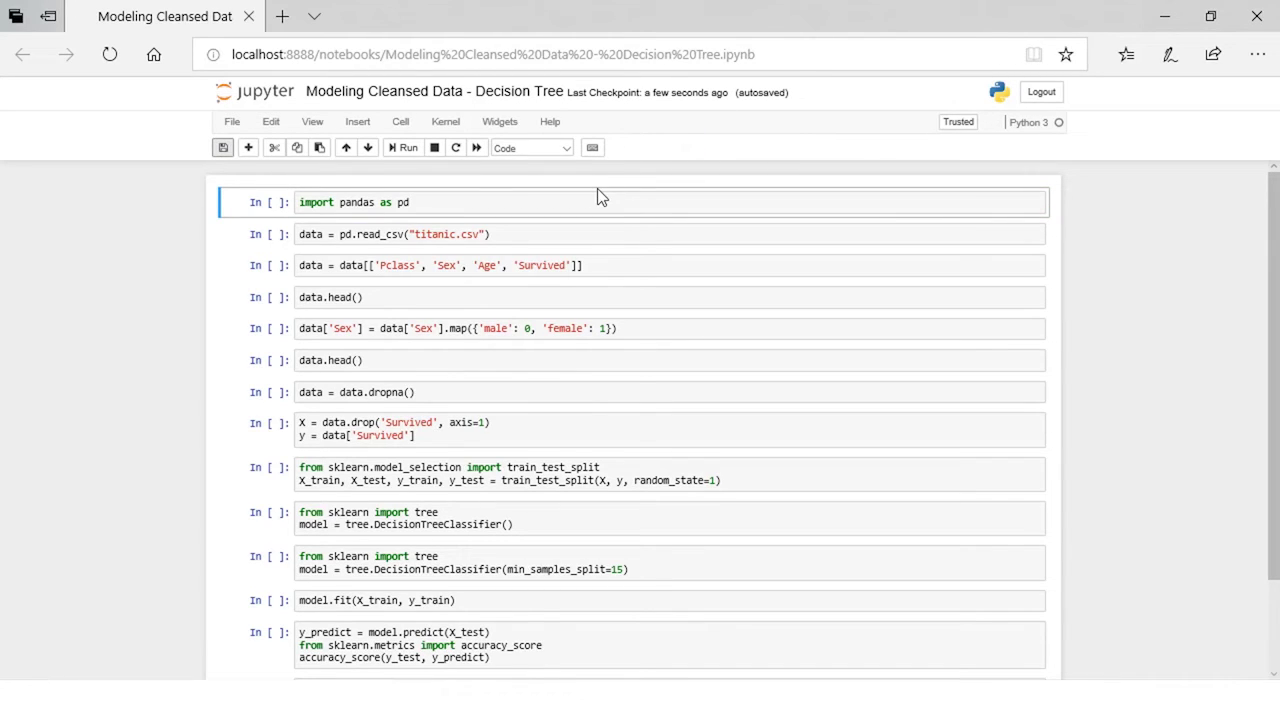
click(513, 205)
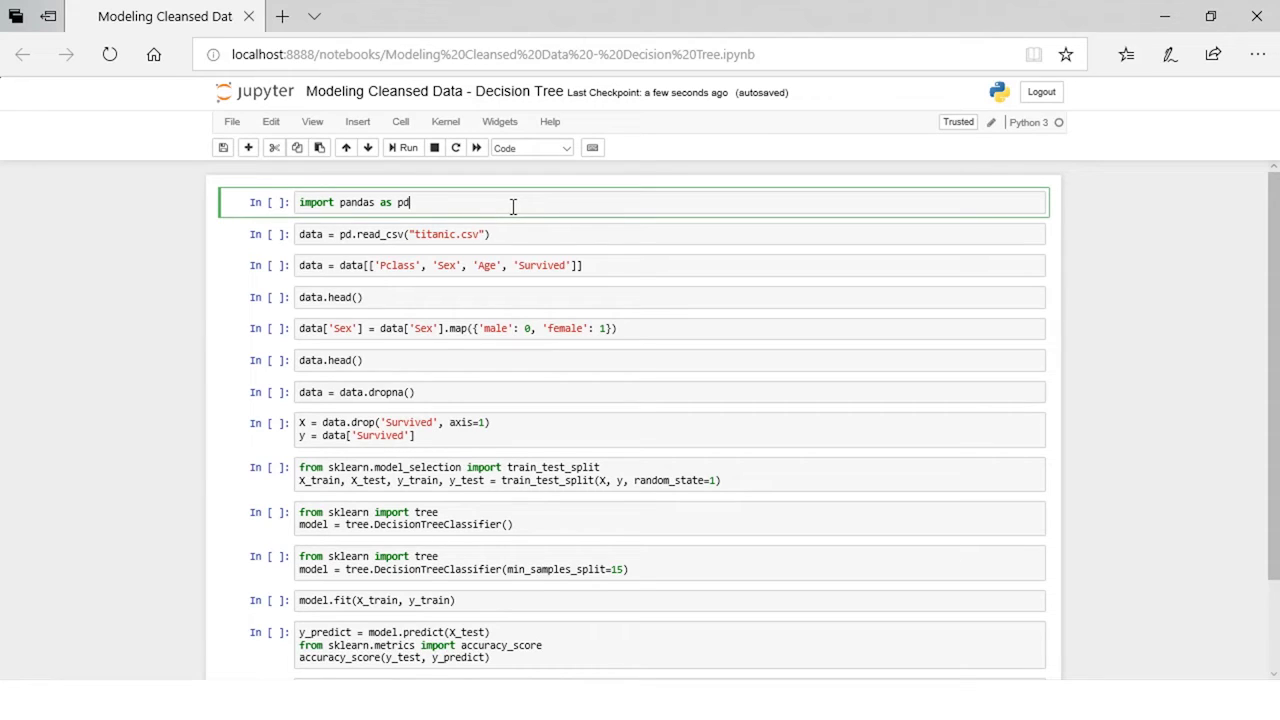
click(255, 153)
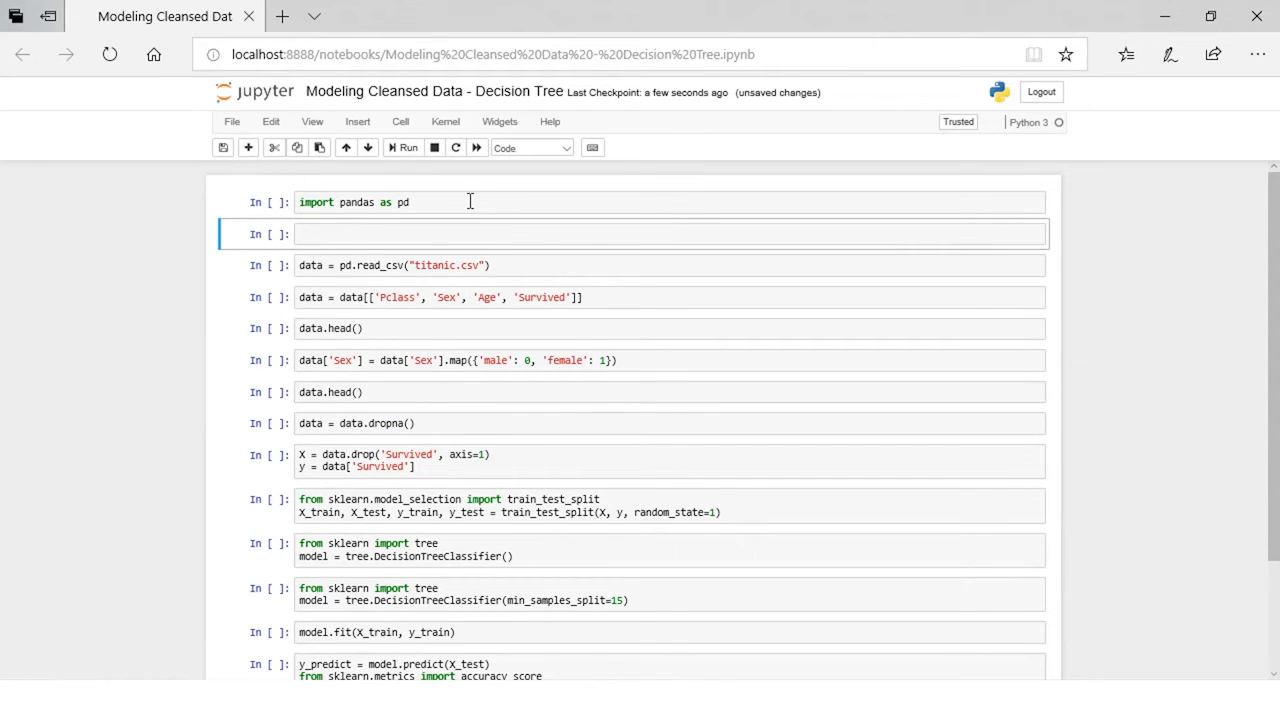
click(457, 231)
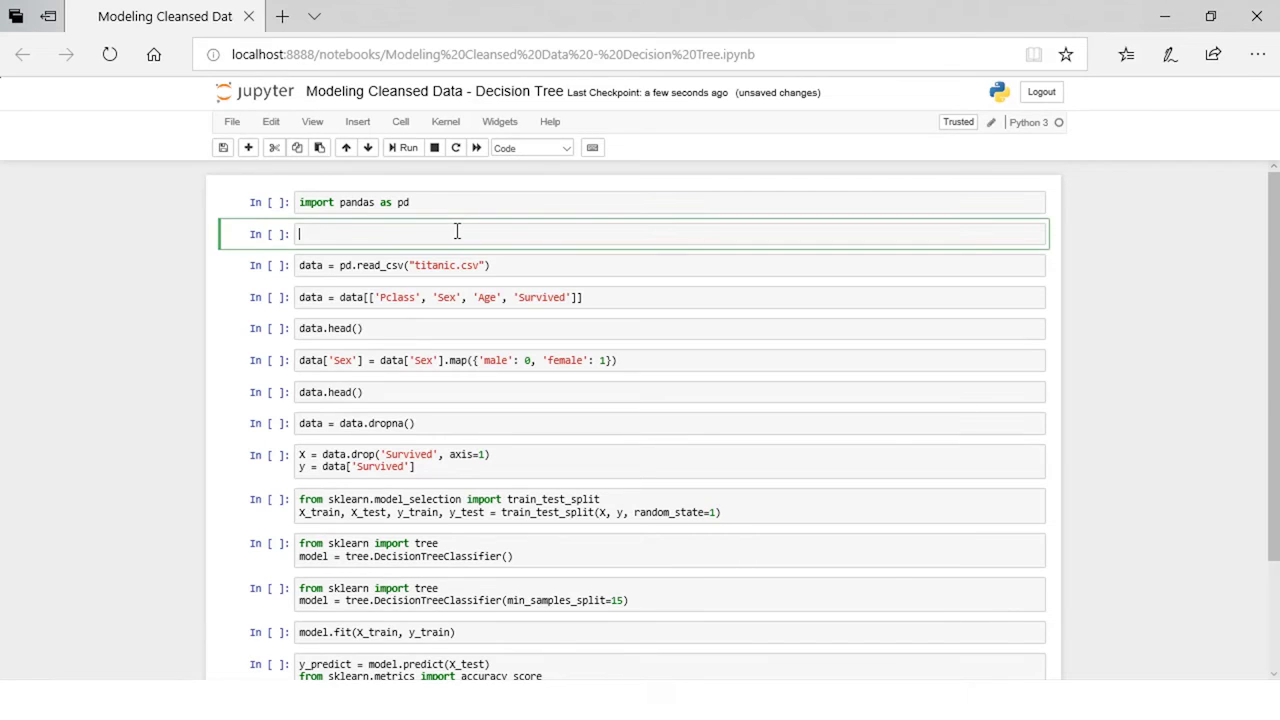
click(275, 149)
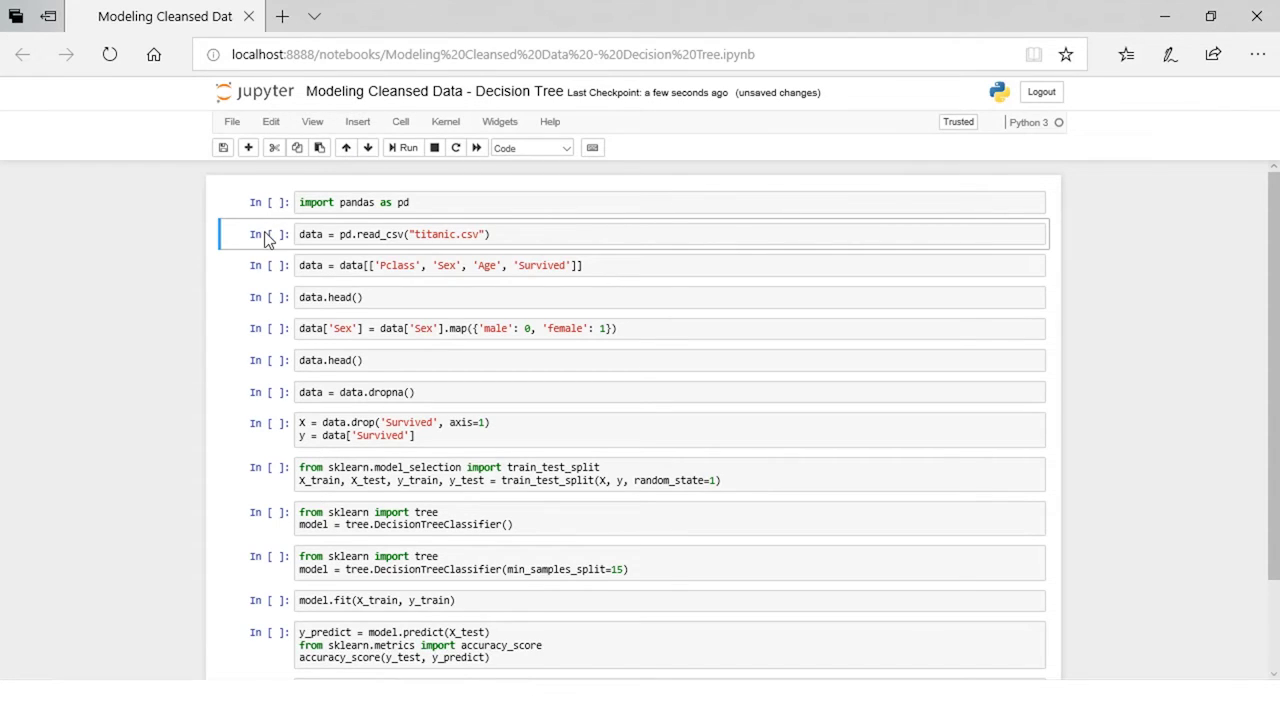
Step: Move the read_csv cell above the import and back, then run the pandas import cell twice
click(346, 148)
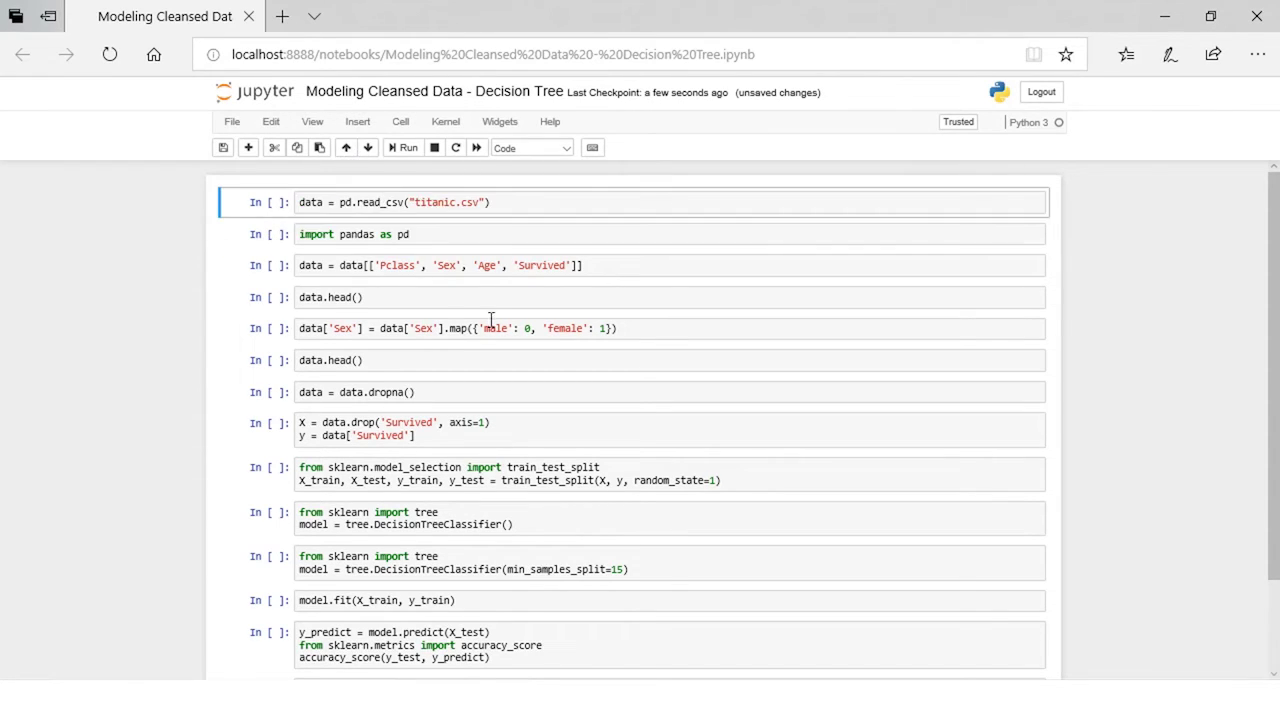
click(368, 148)
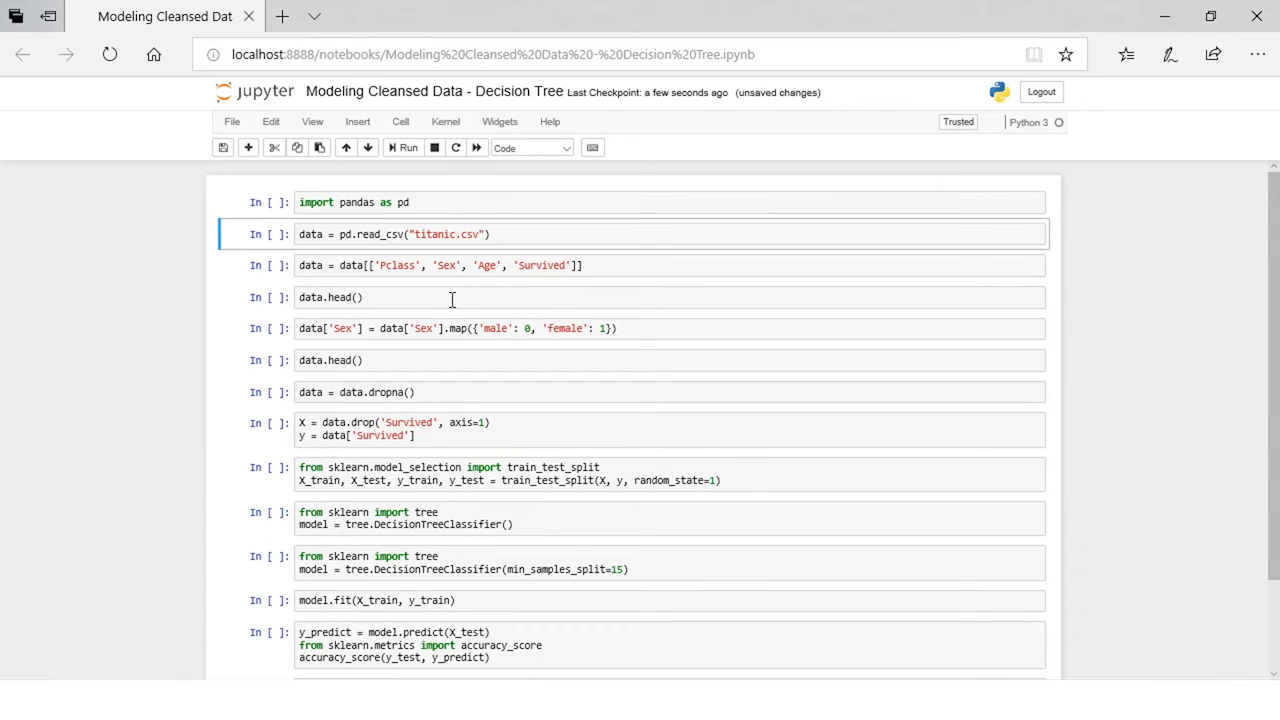
click(458, 206)
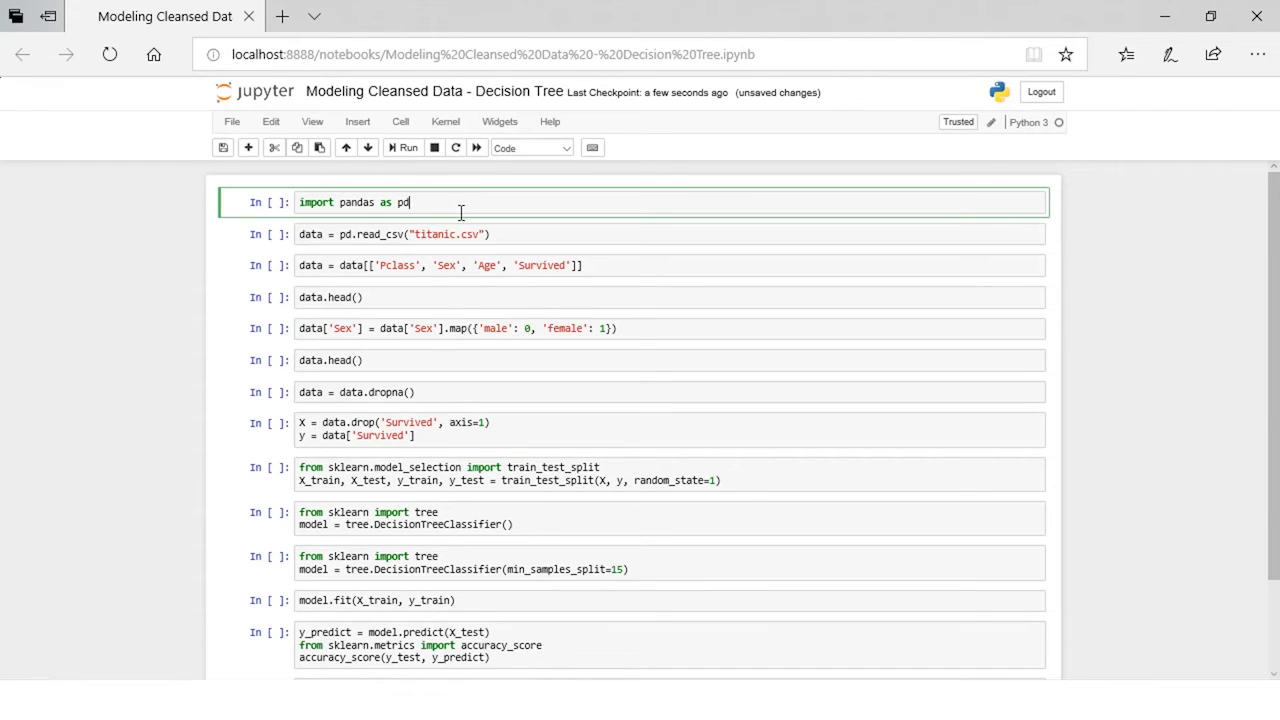
click(408, 150)
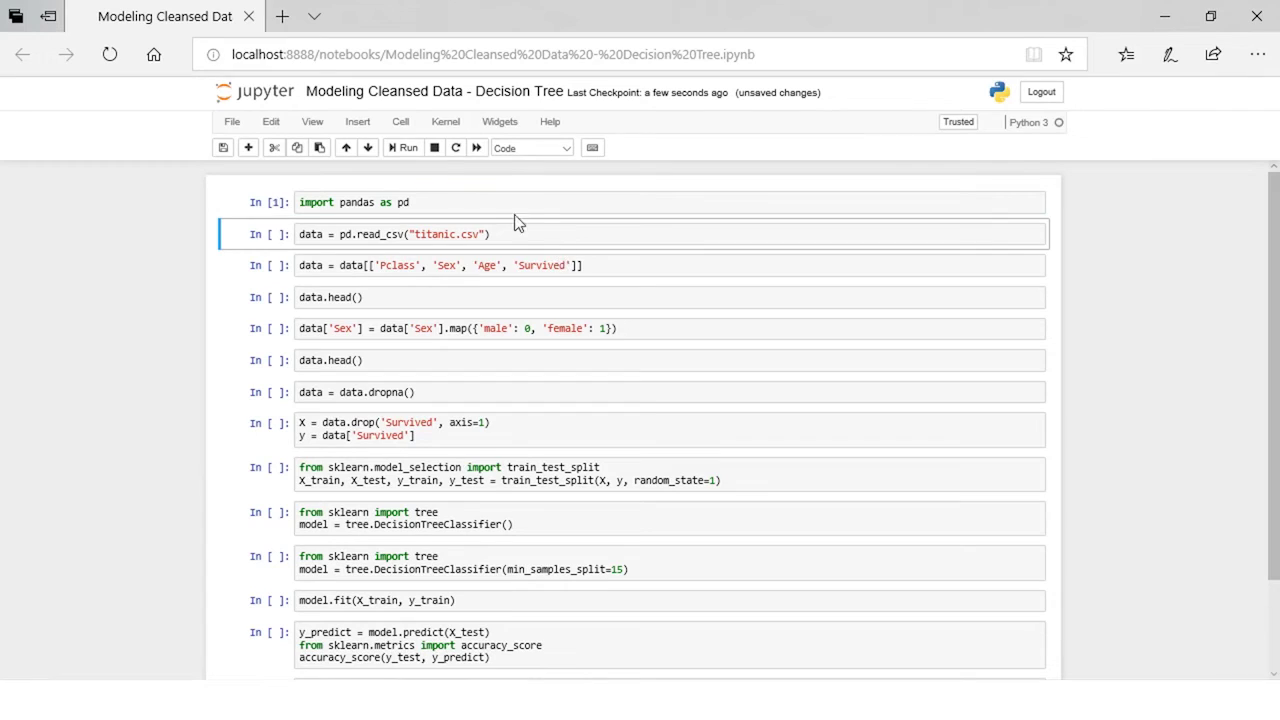
click(458, 203)
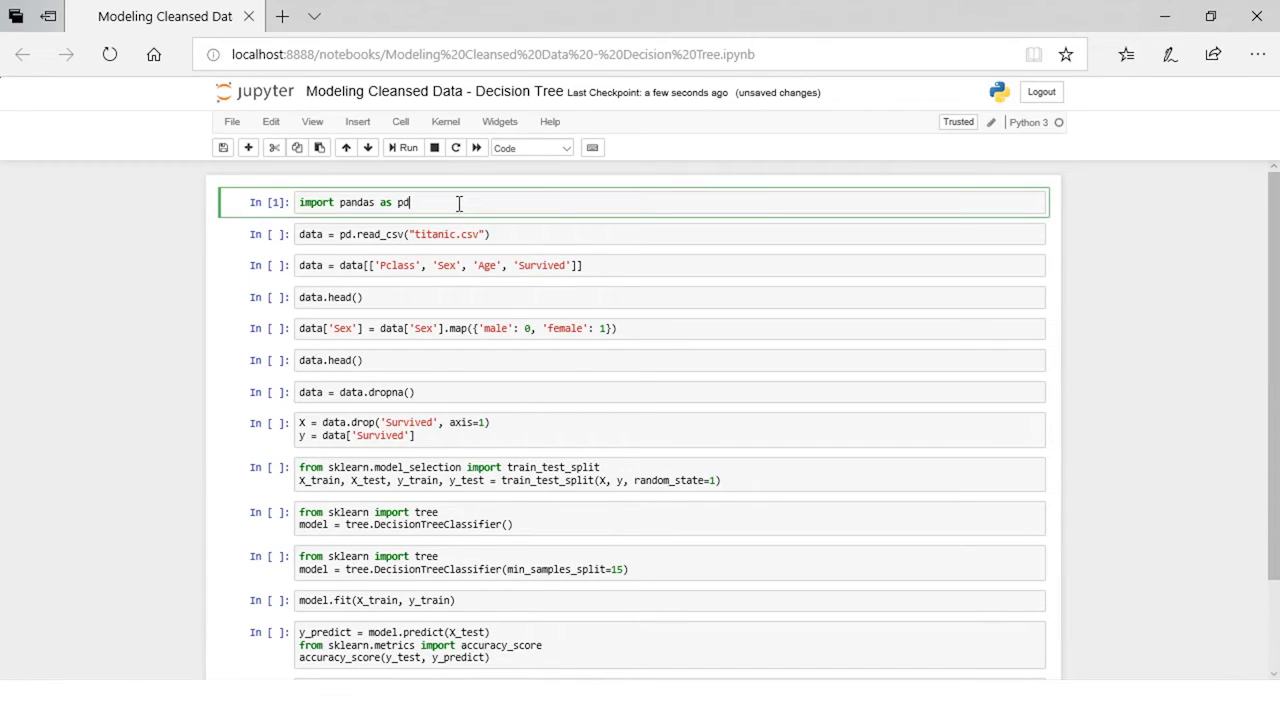
key(shift+Return)
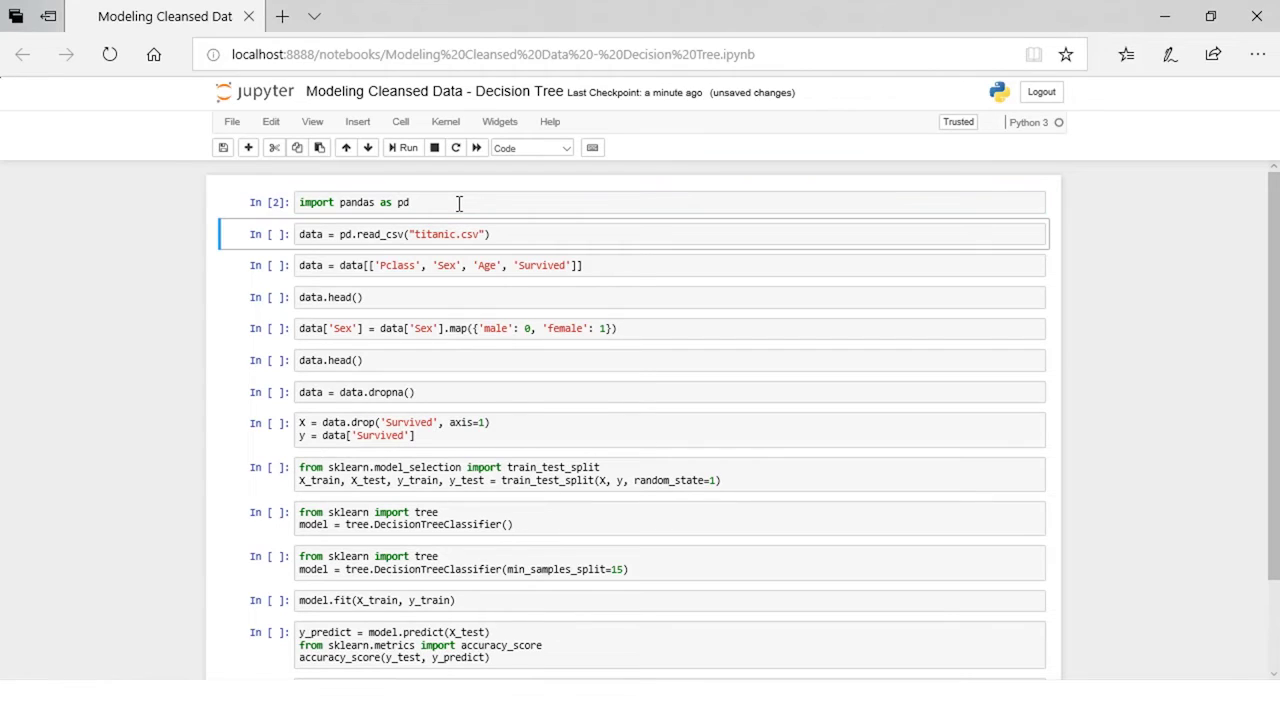
click(459, 203)
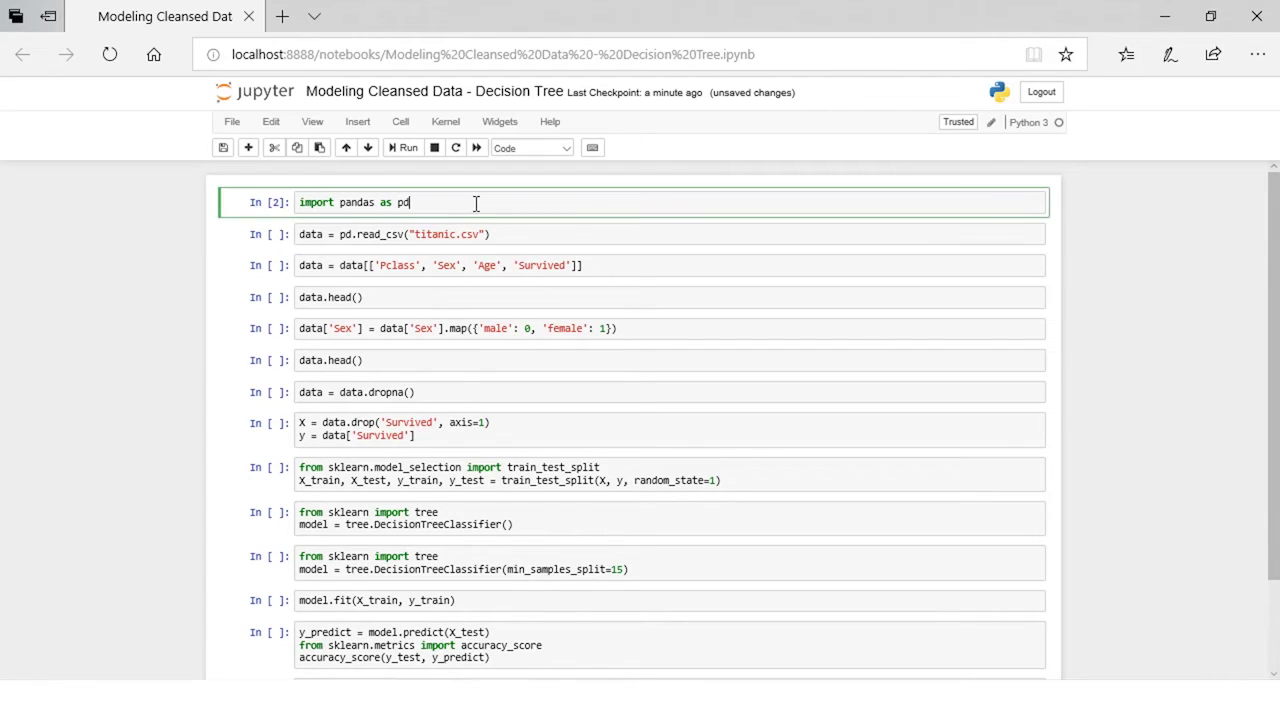
Step: Interrupt the kernel, cancel a plain restart, then restart the kernel and rerun all cells
click(438, 150)
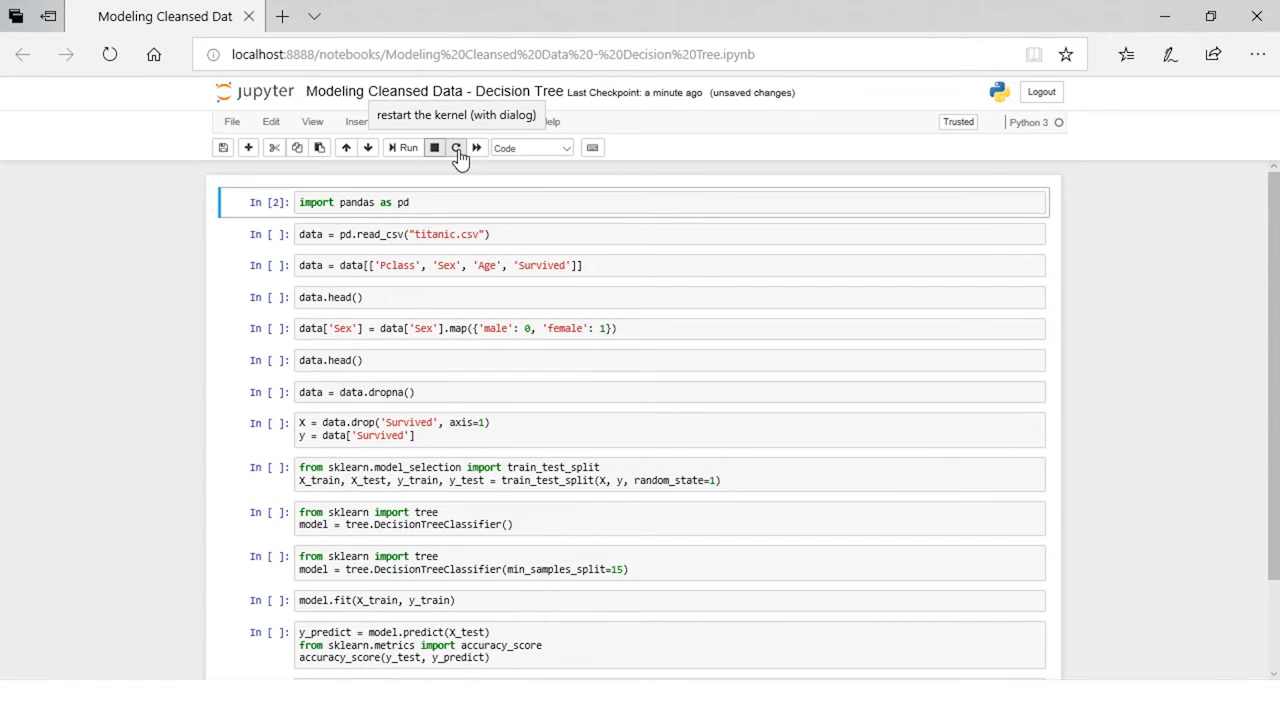
click(457, 148)
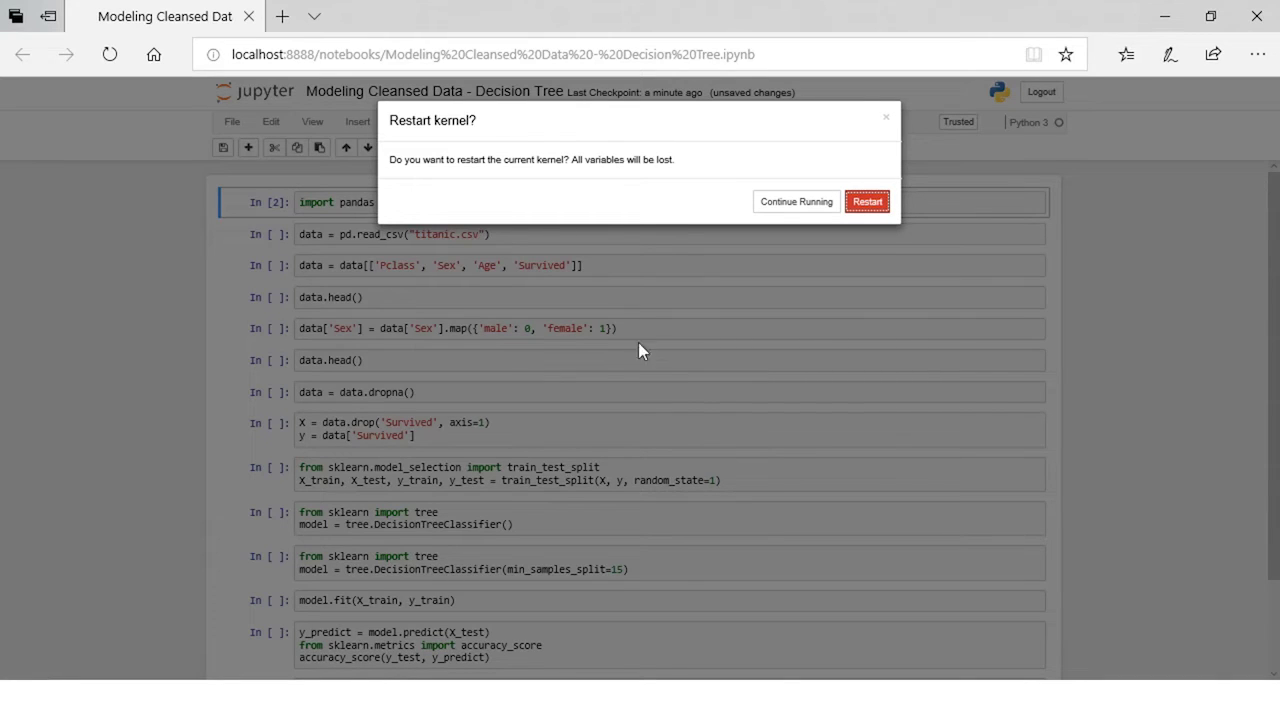
click(803, 209)
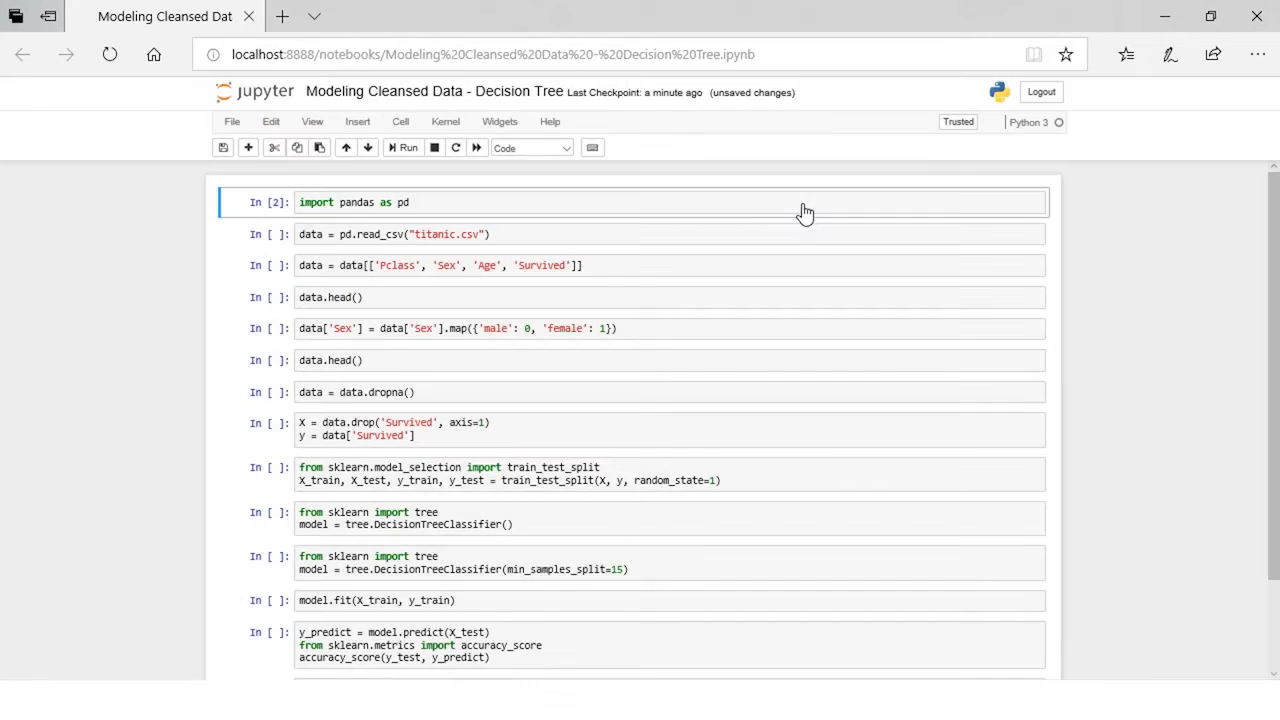
click(477, 148)
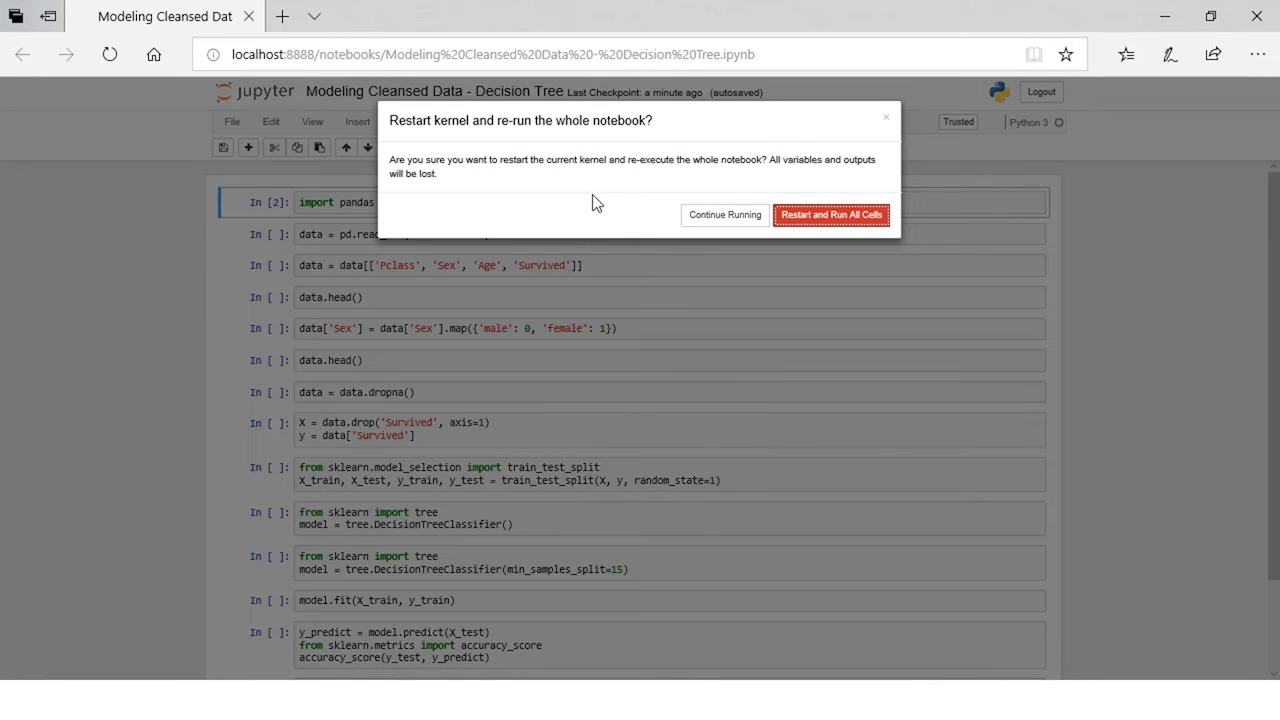
click(828, 221)
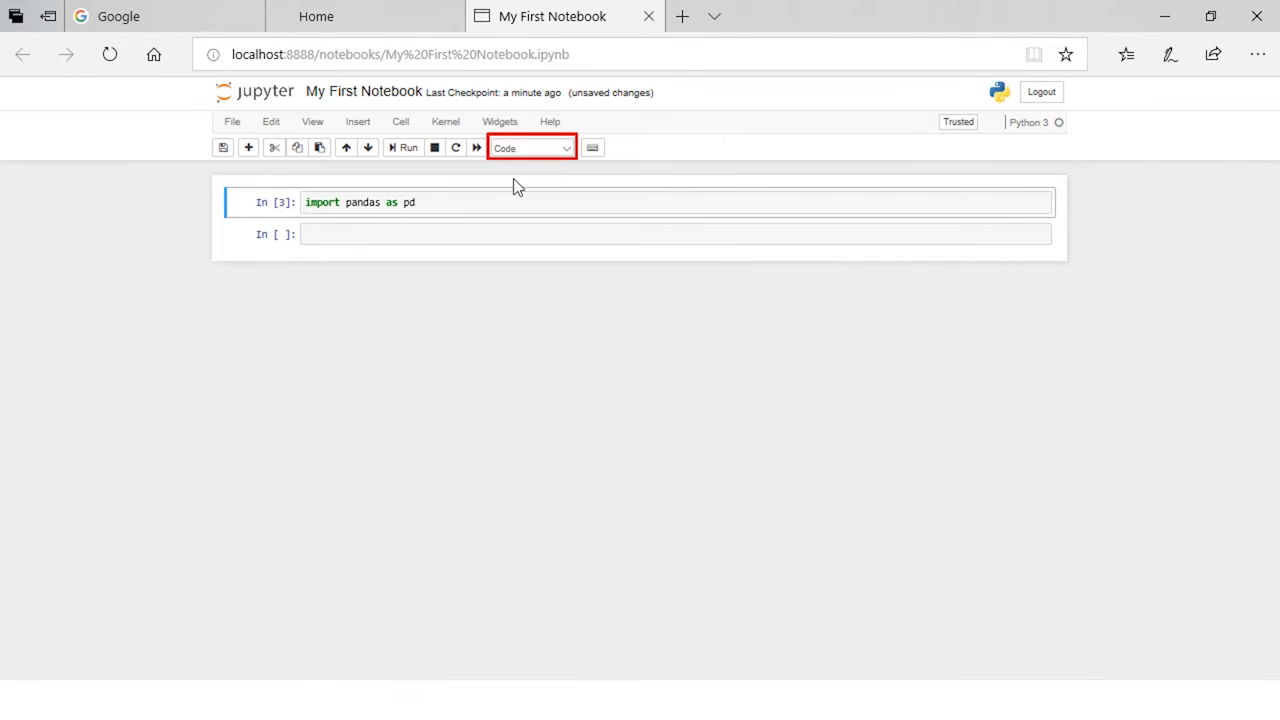
Step: Make the empty cell below the import a Markdown title reading the owner's name plus 'Notebook', and render it
click(474, 193)
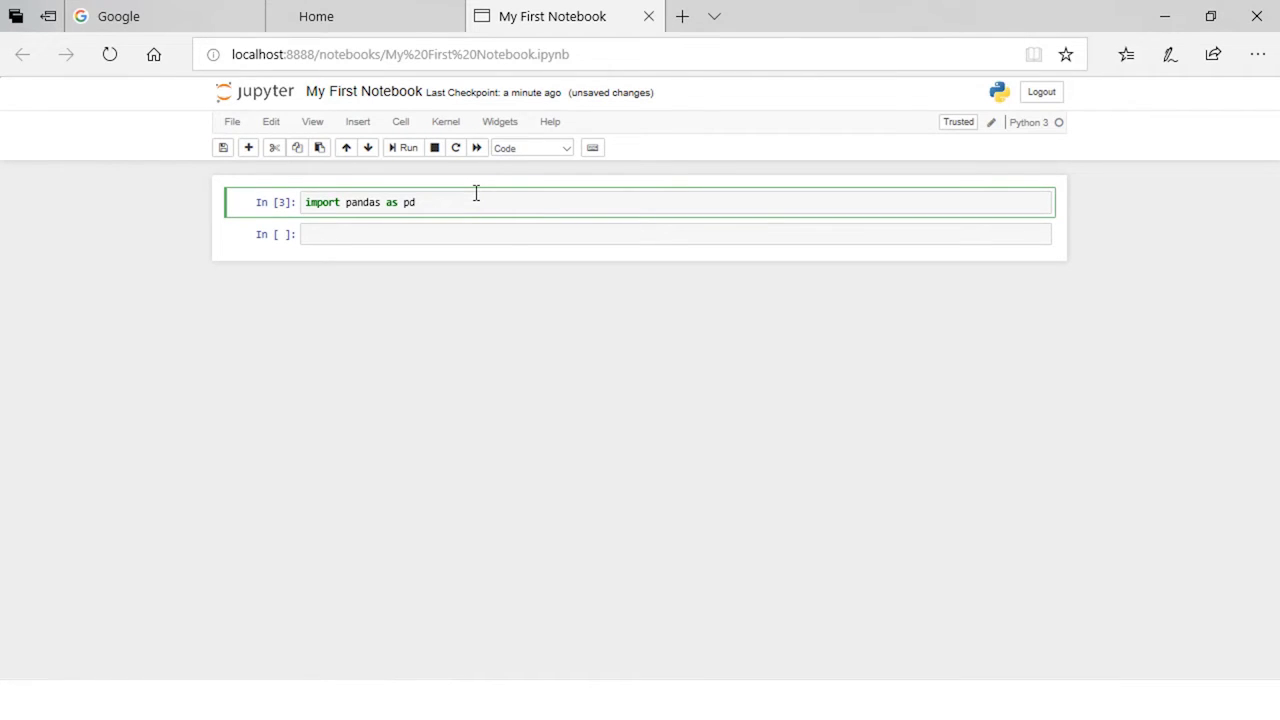
key(Escape)
key(Down)
key(m)
click(396, 237)
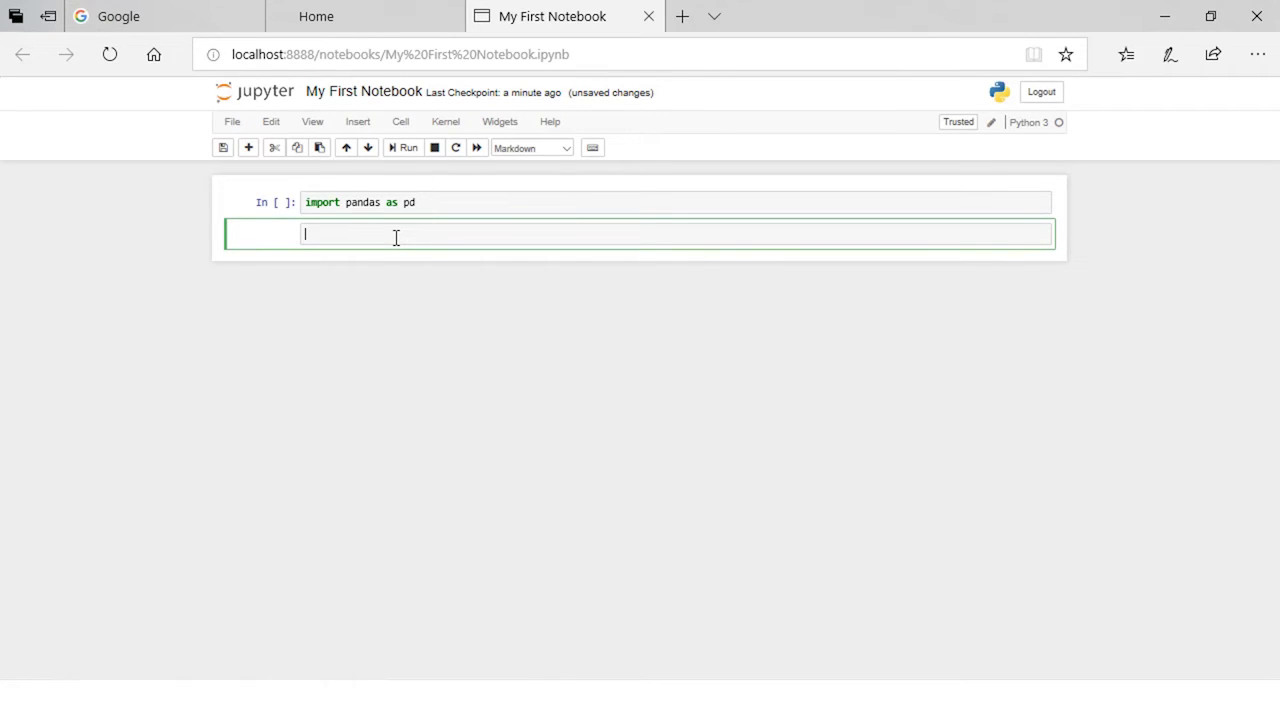
text(Mike's Notebook)
click(407, 149)
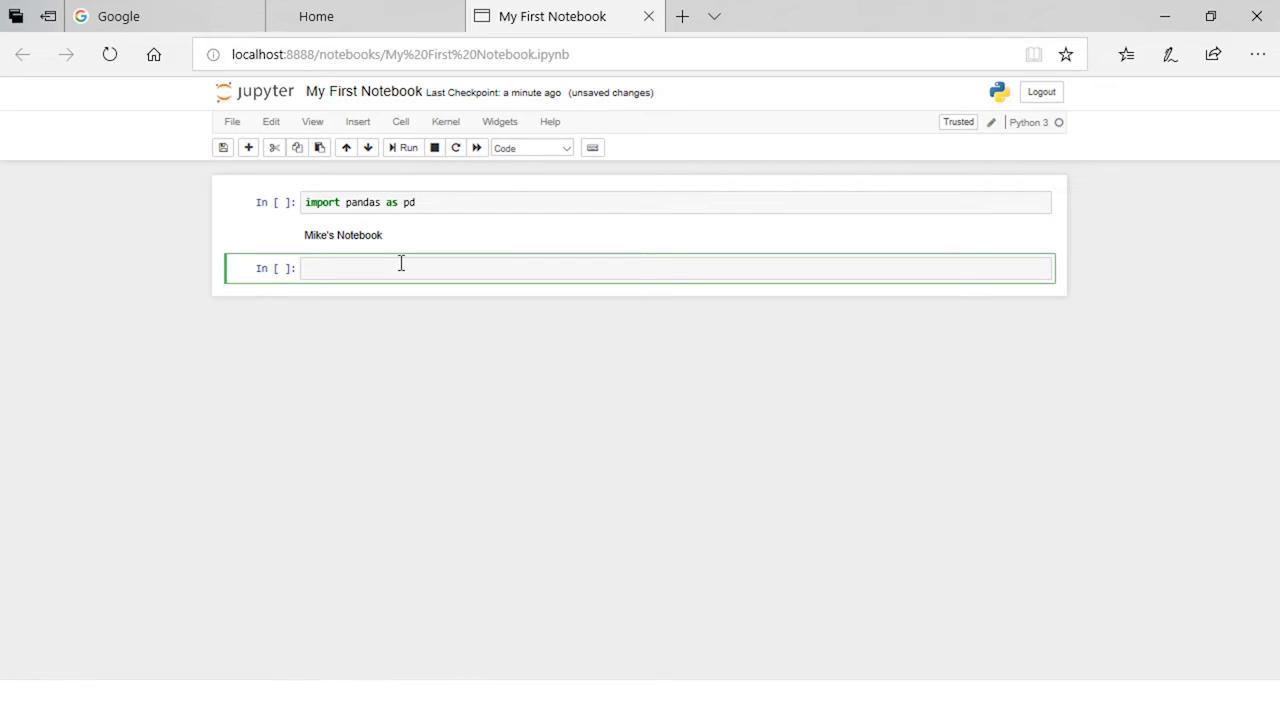
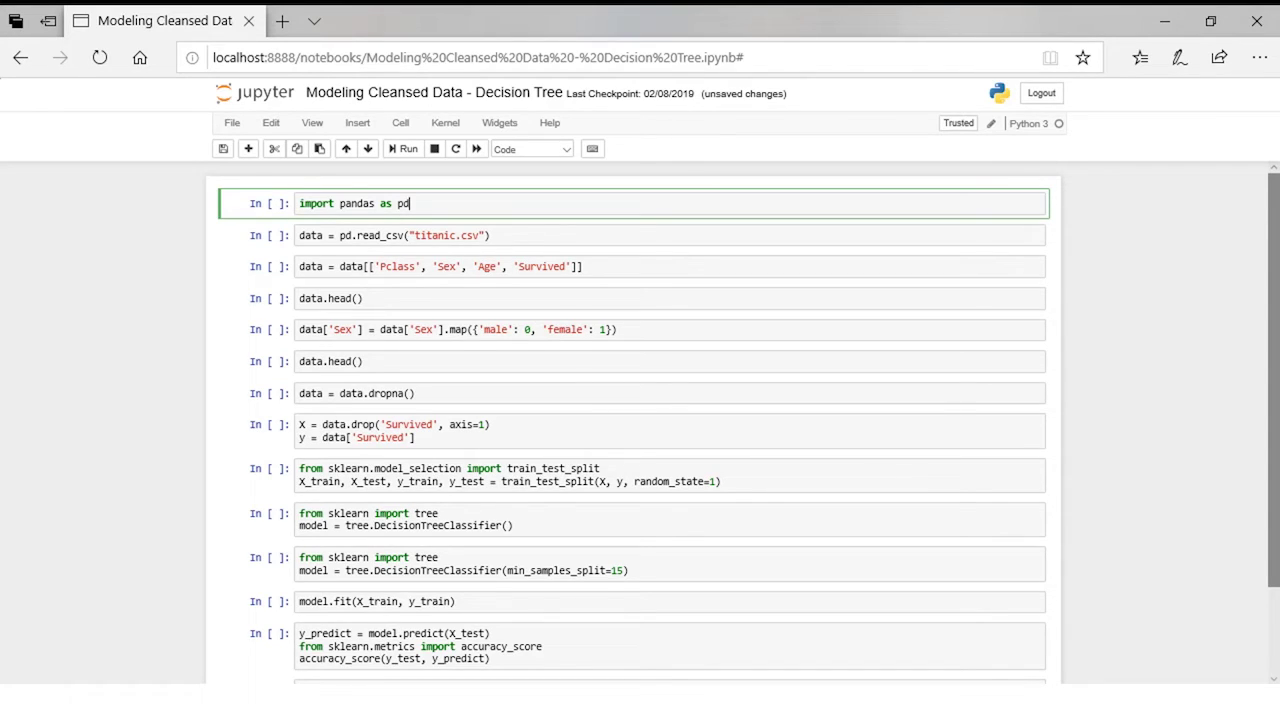
Step: Run the pandas import cell and the cell loading titanic.csv into the data frame
key(shift+Return)
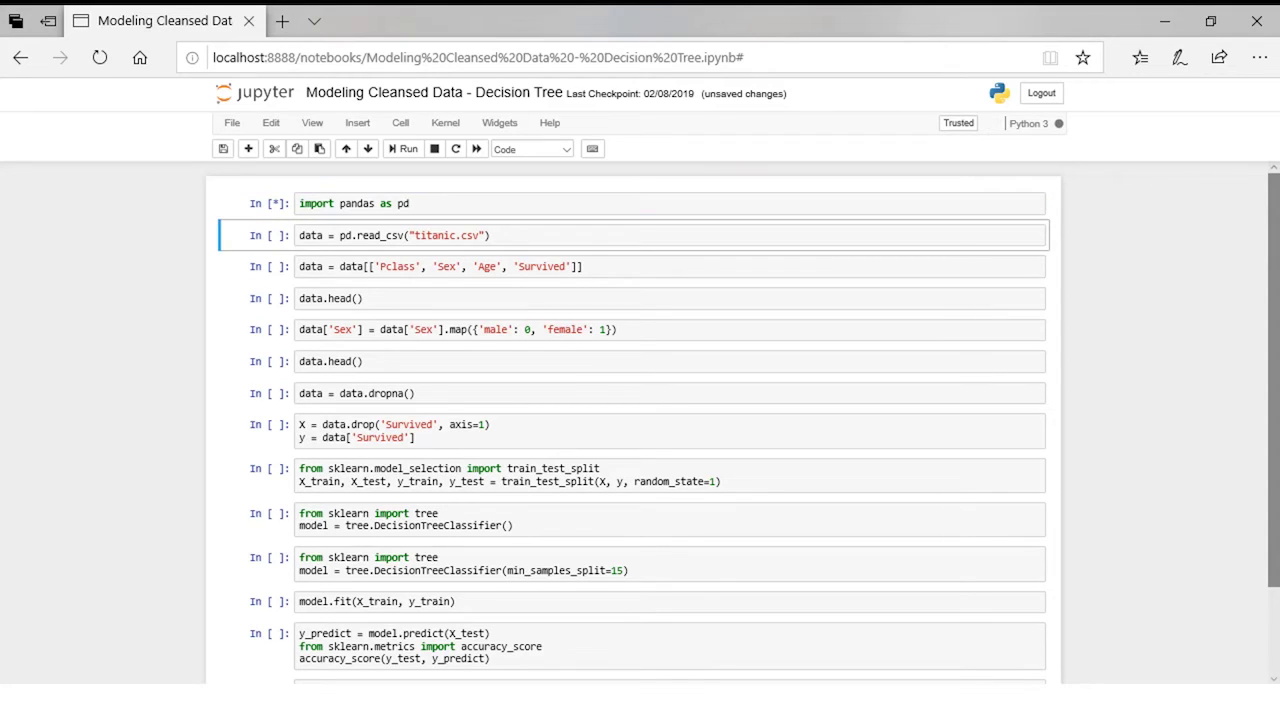
key(shift+Return)
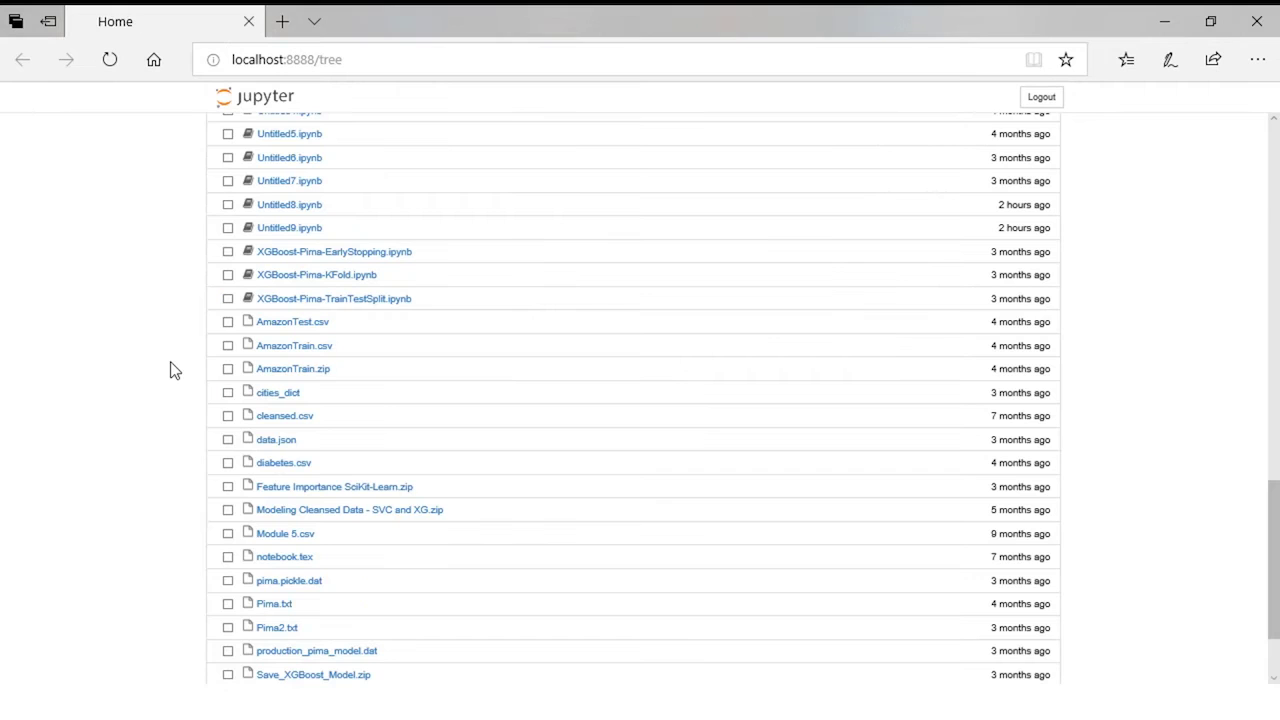
Step: Scroll the Home file list down to titanic.csv
scroll(170, 371, down, 3)
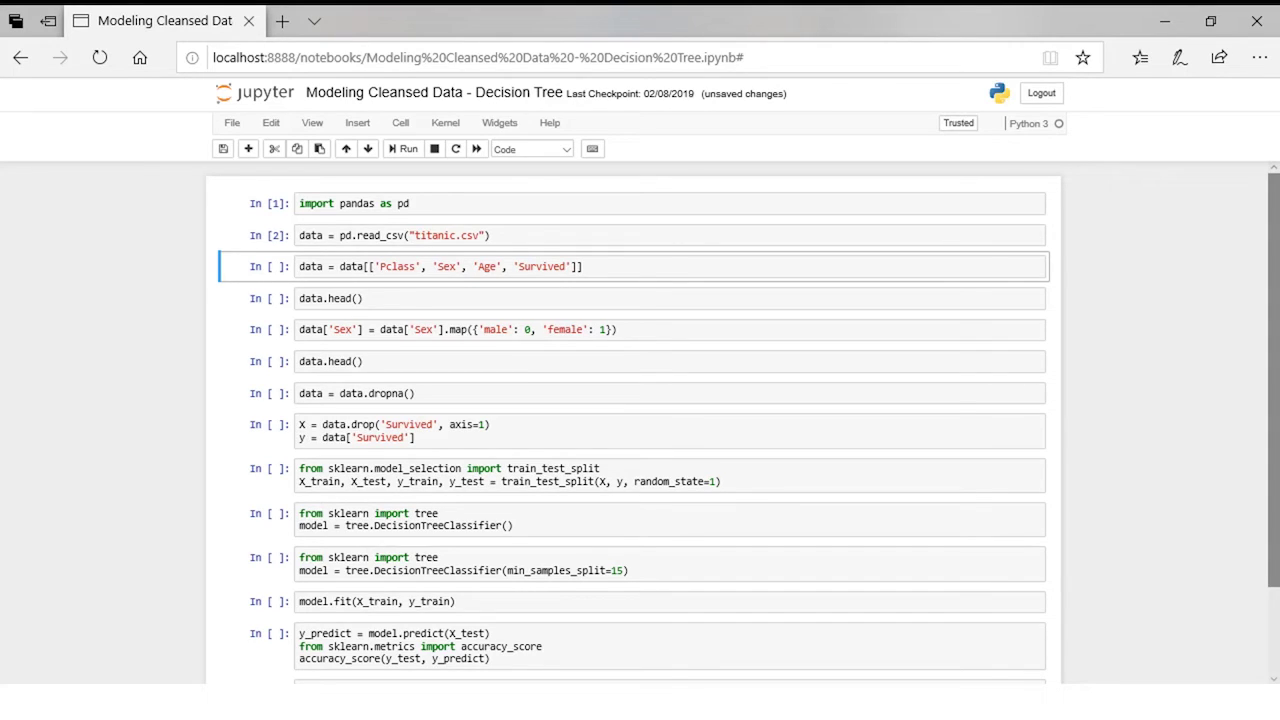
Step: Cut the data to Pclass, Sex, Age and Survived, and preview it with data.head()
key(shift+Return)
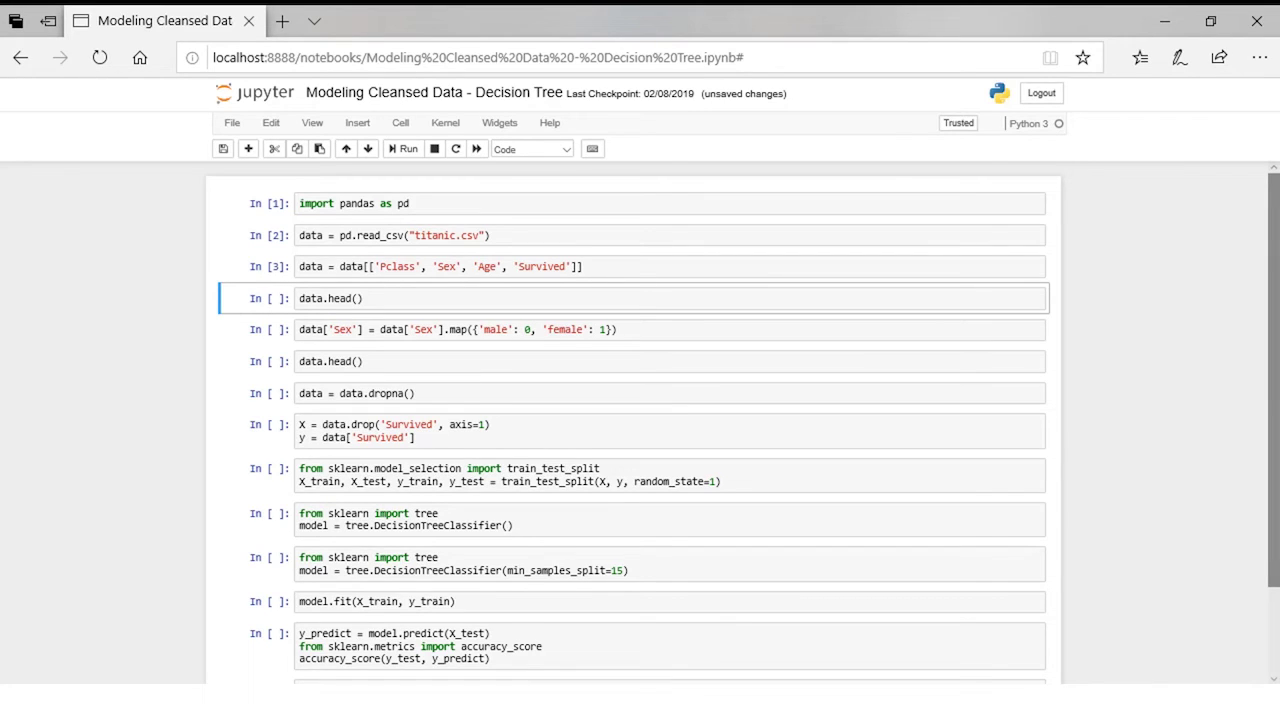
key(shift+Return)
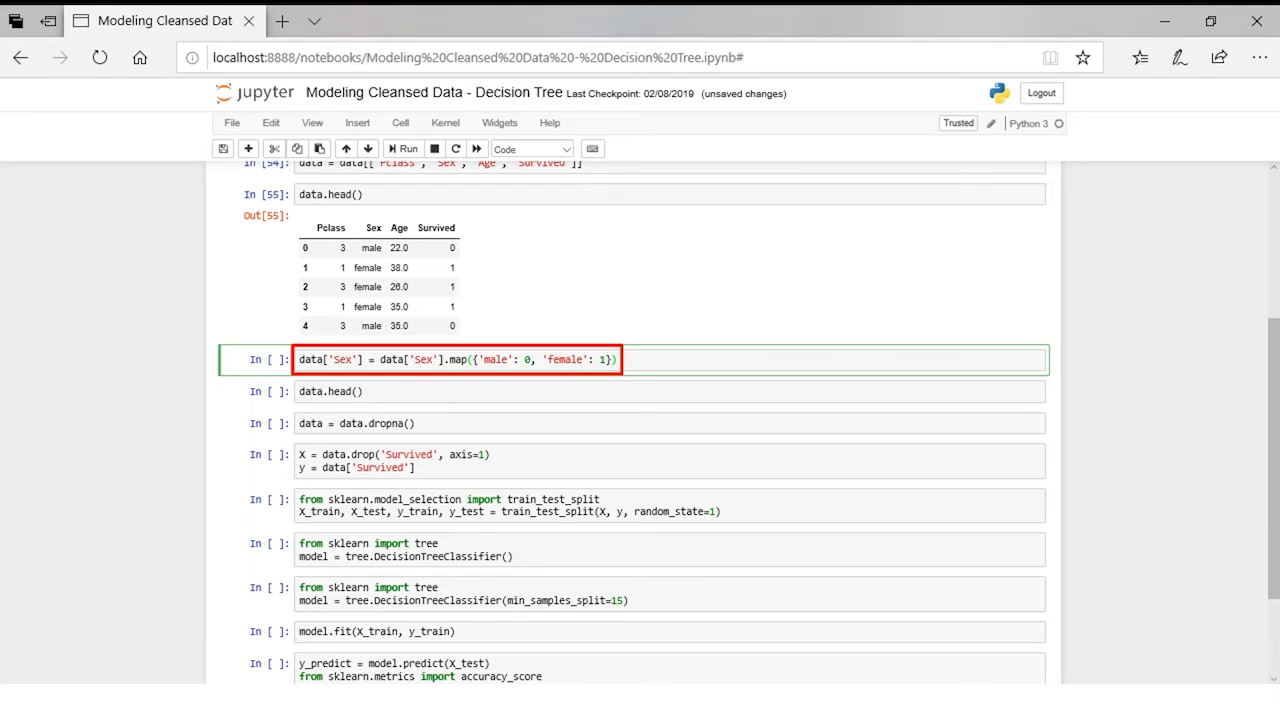
Step: Map Sex to 0 (male) and 1 (female), check with data.head(), then run data.dropna()
key(shift+Return)
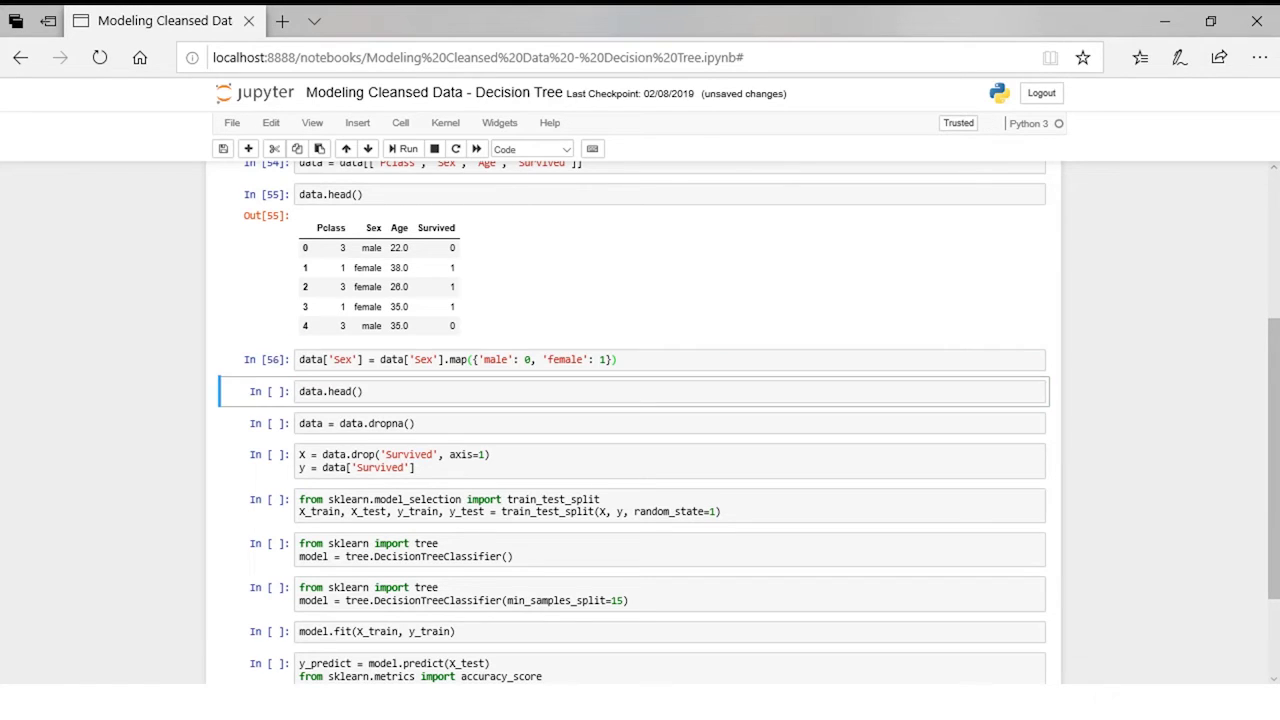
key(shift+Return)
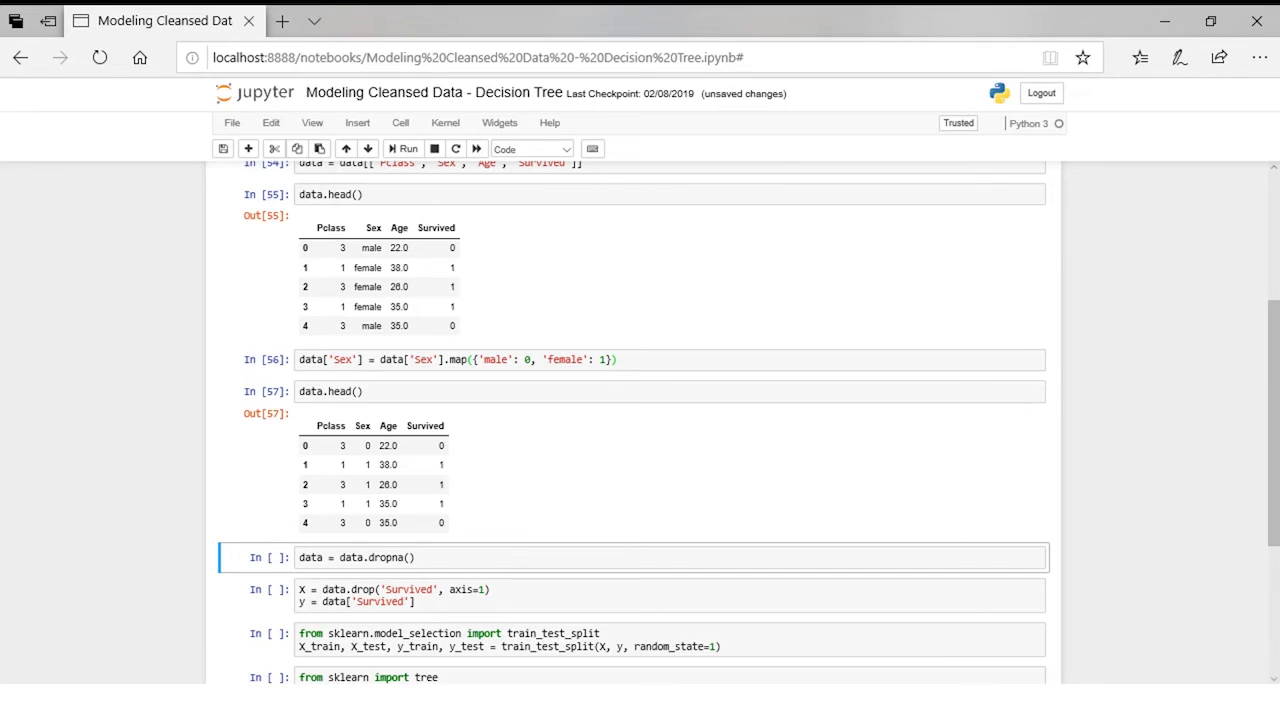
scroll(630, 420, down, 3)
key(shift+Return)
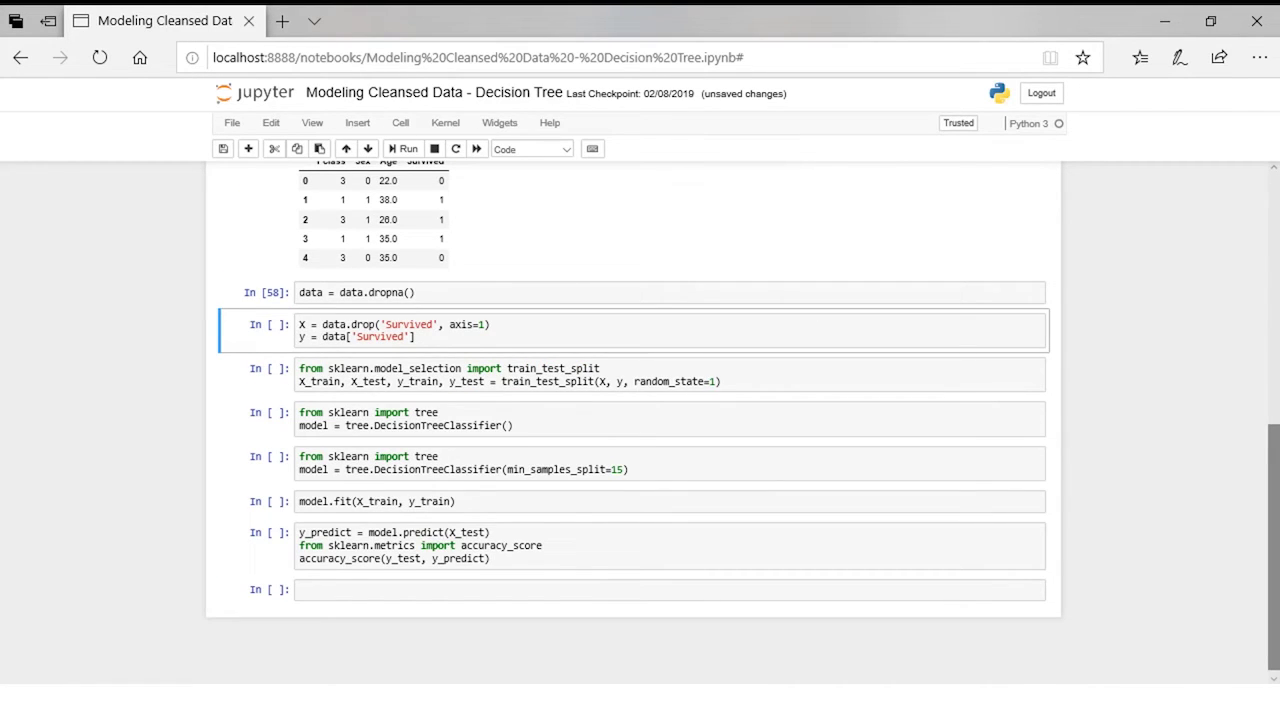
Step: Define features X and the Survived target y, run train_test_split, and create a default DecisionTreeClassifier
key(Down)
key(Up)
key(shift+Return)
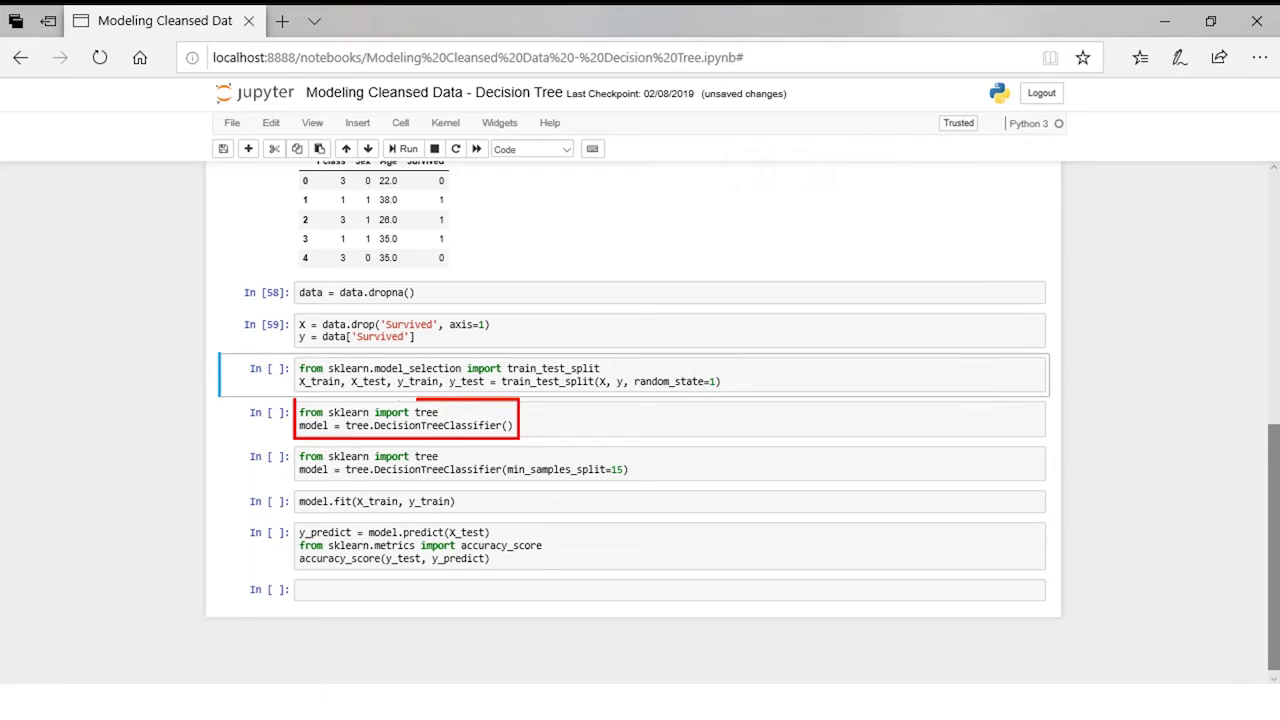
key(shift+Return)
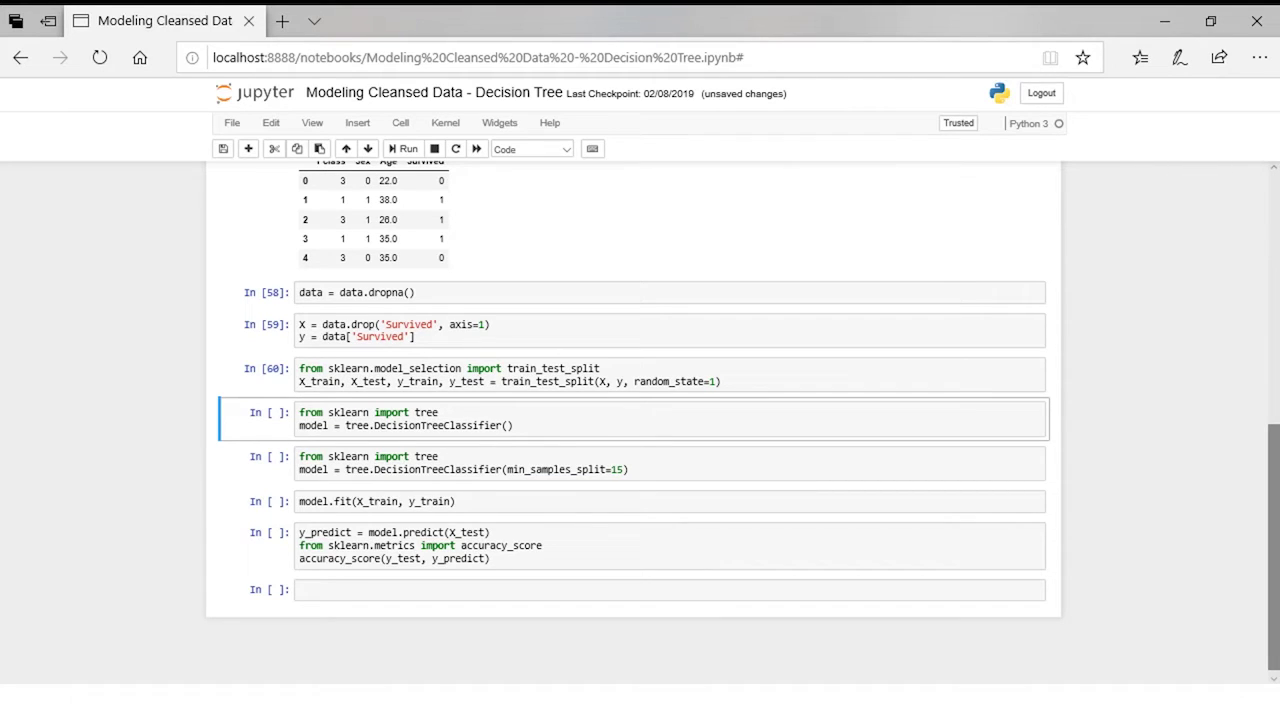
key(shift+Return)
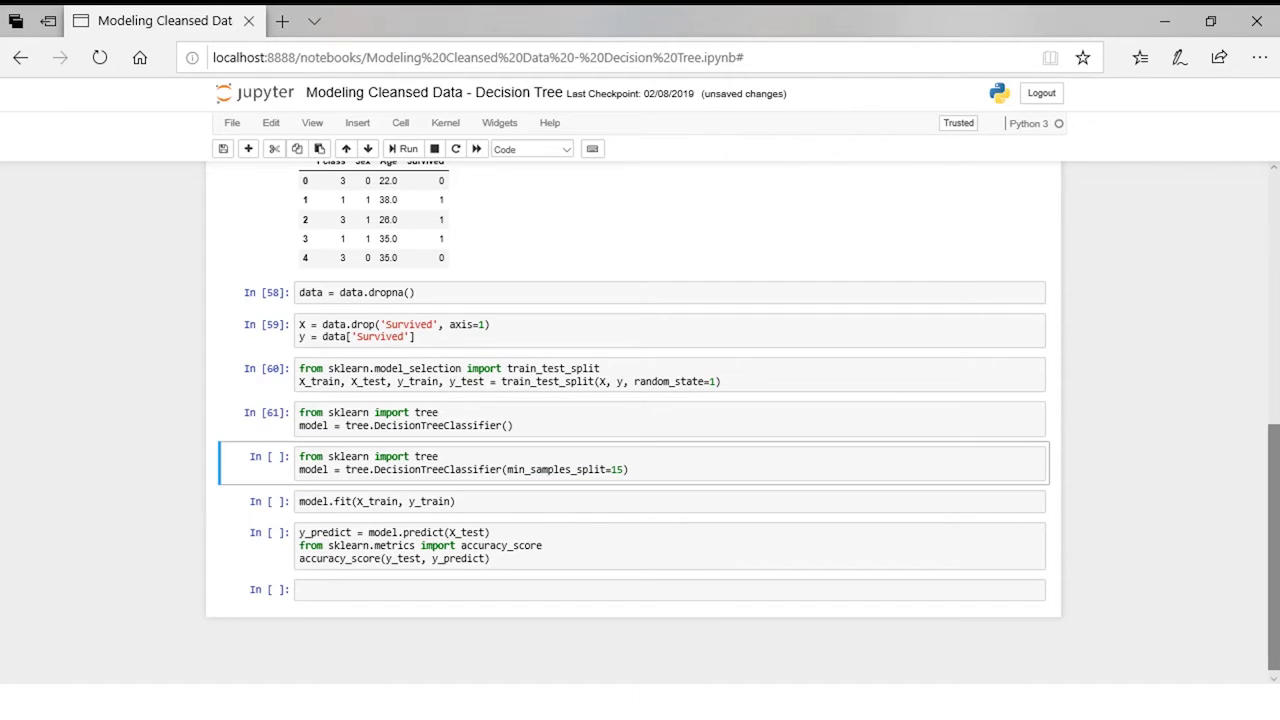
Step: Fit the min_samples_split=15 tree and score 0.8435754189944135 test accuracy
key(shift+Return)
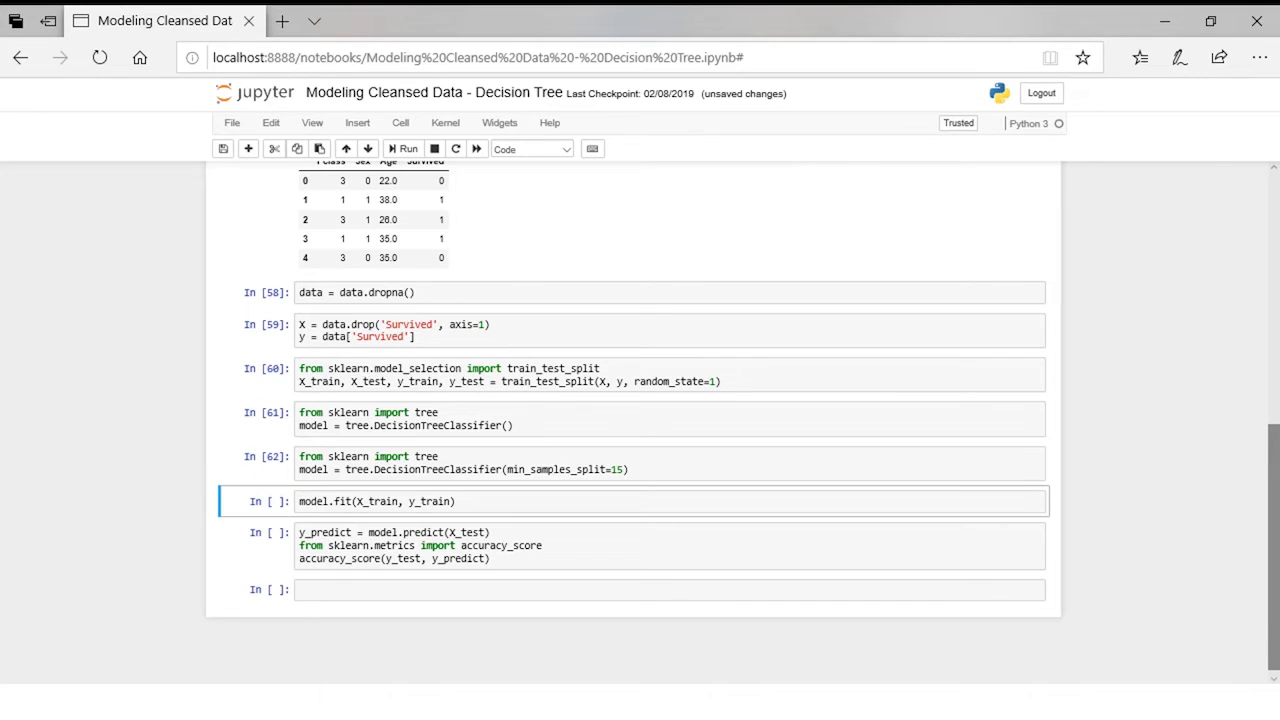
key(shift+Return)
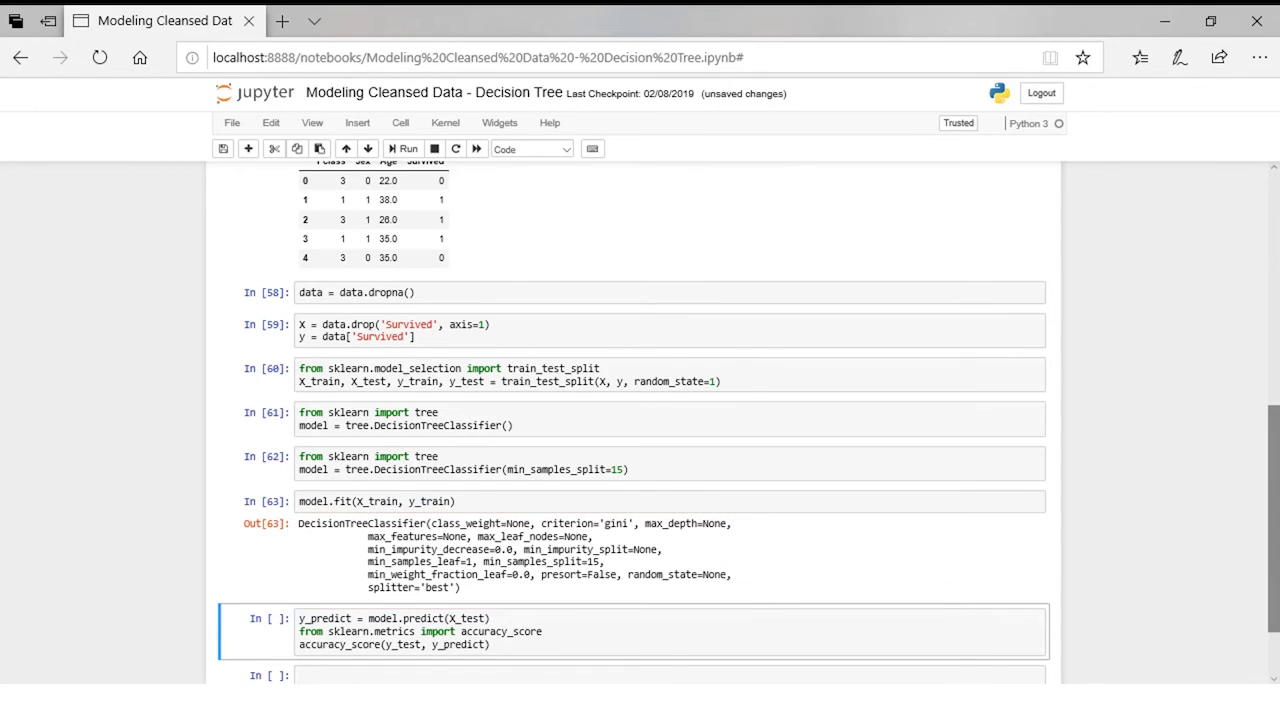
scroll(640, 420, down, 2)
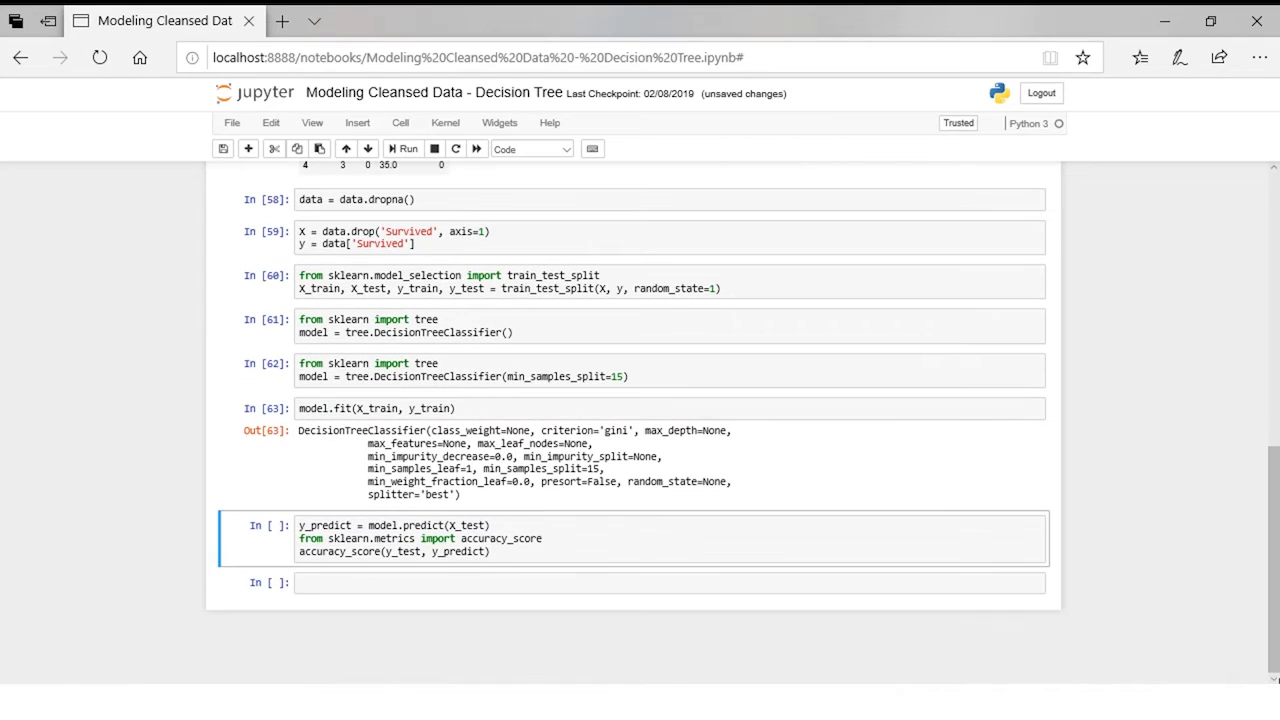
key(shift+Return)
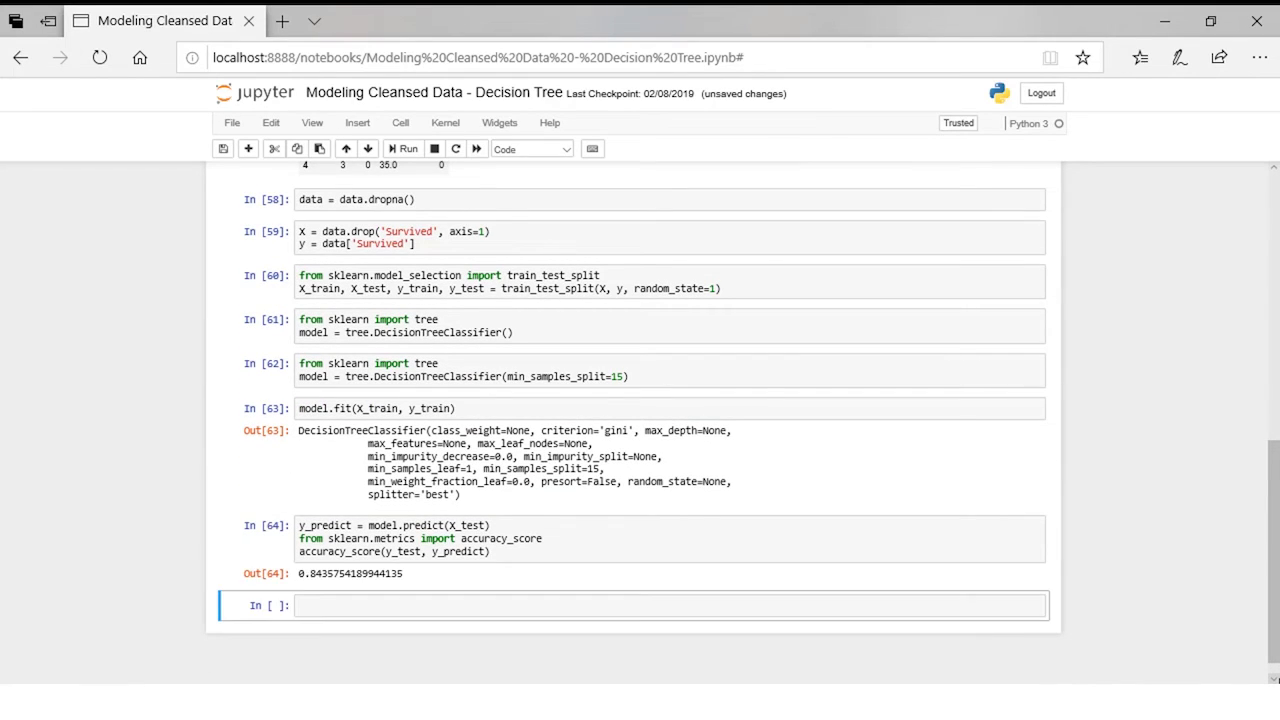
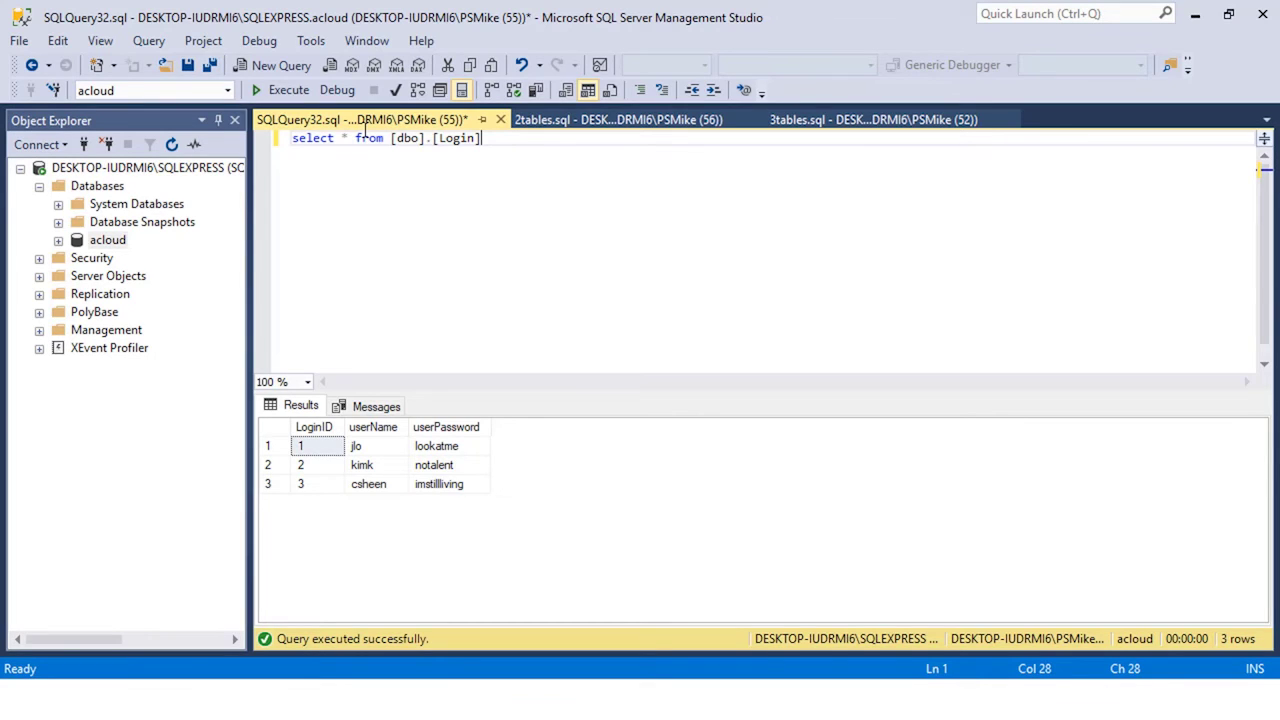
Step: Move from the 2tables.sql query to the 3tables.sql Login–Personal–Orders join showing six rows
click(614, 122)
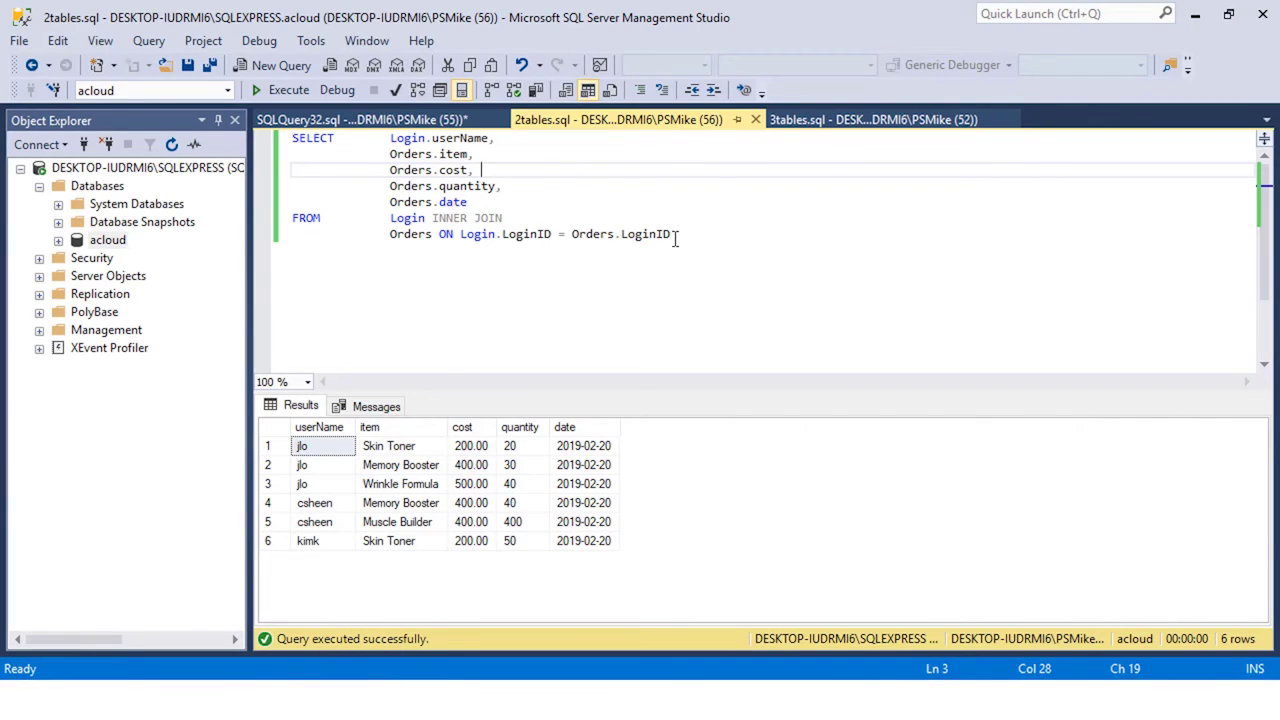
click(806, 120)
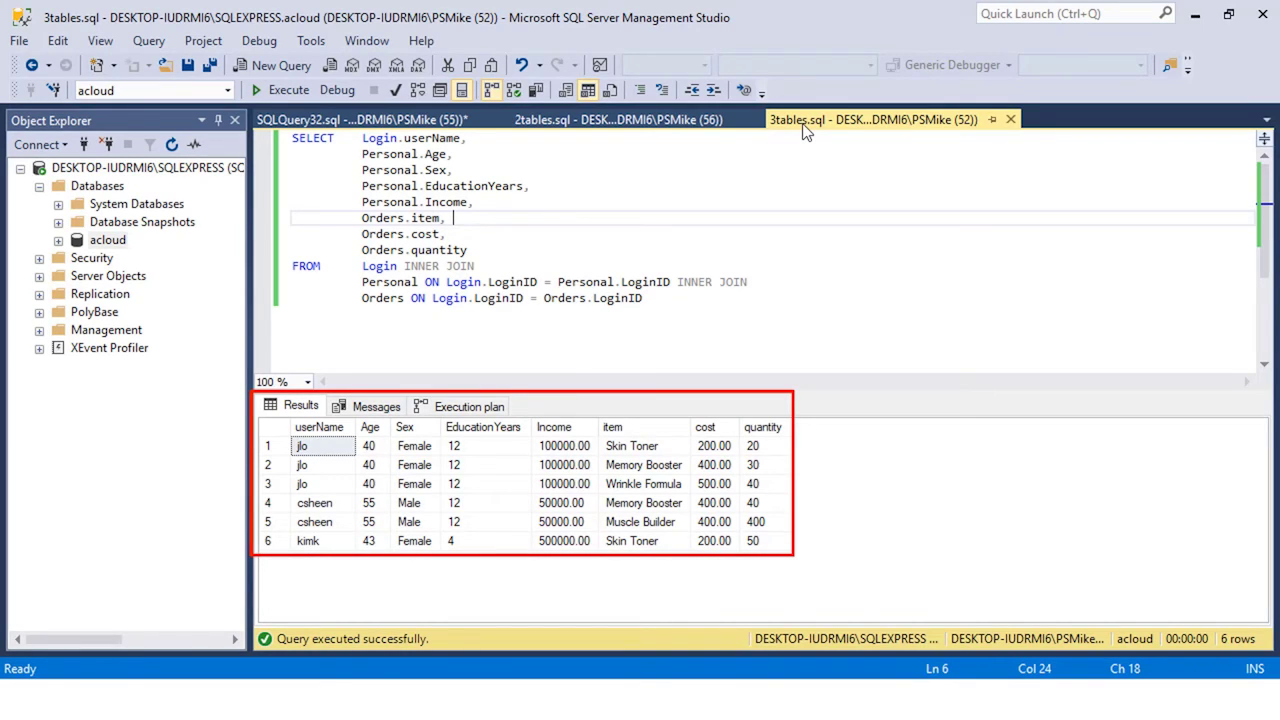
Step: Prefix the join with 'create view vwCustOrderHist as' and execute it
click(300, 140)
key(Return)
key(Return)
key(Up)
key(Up)
text(cre)
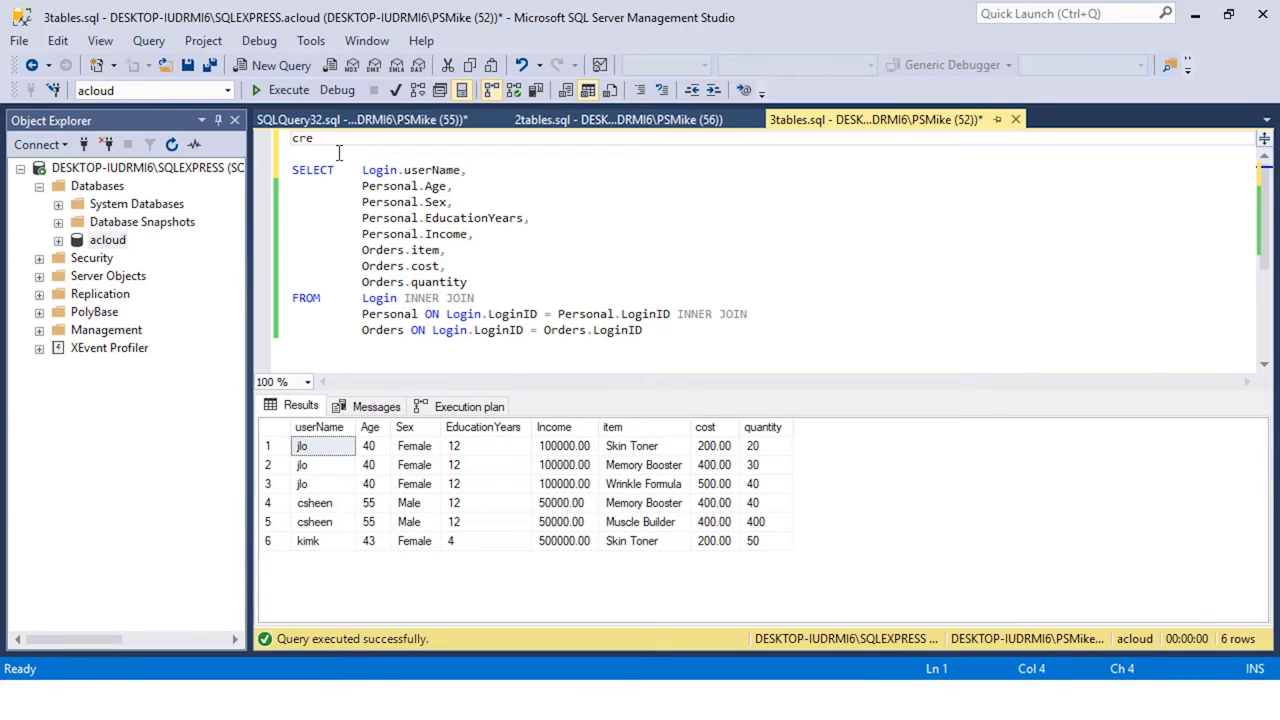
text(ate view vwCustOrderhi)
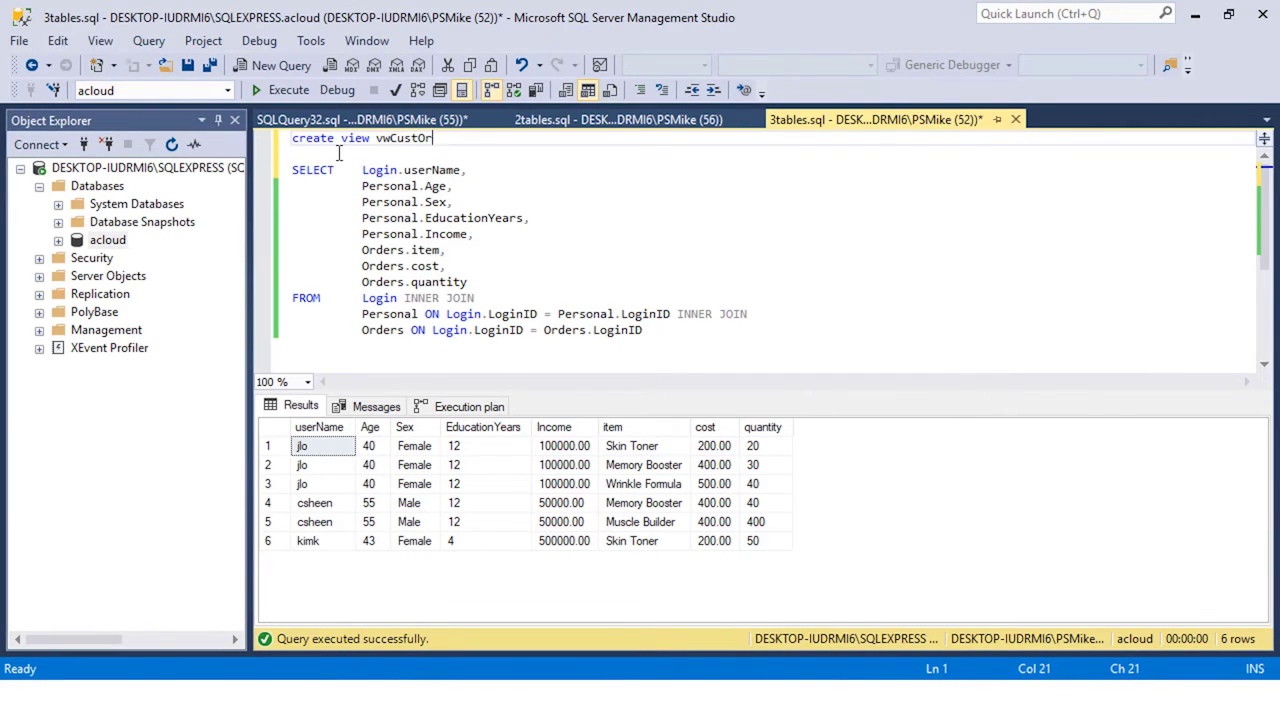
key(BackSpace)
key(BackSpace)
text(Hist)
key(Return)
text(as)
click(280, 90)
Step: Expand acloud's Views and select the top 1000 rows of vwCustOrderHist
click(589, 220)
double_click(80, 242)
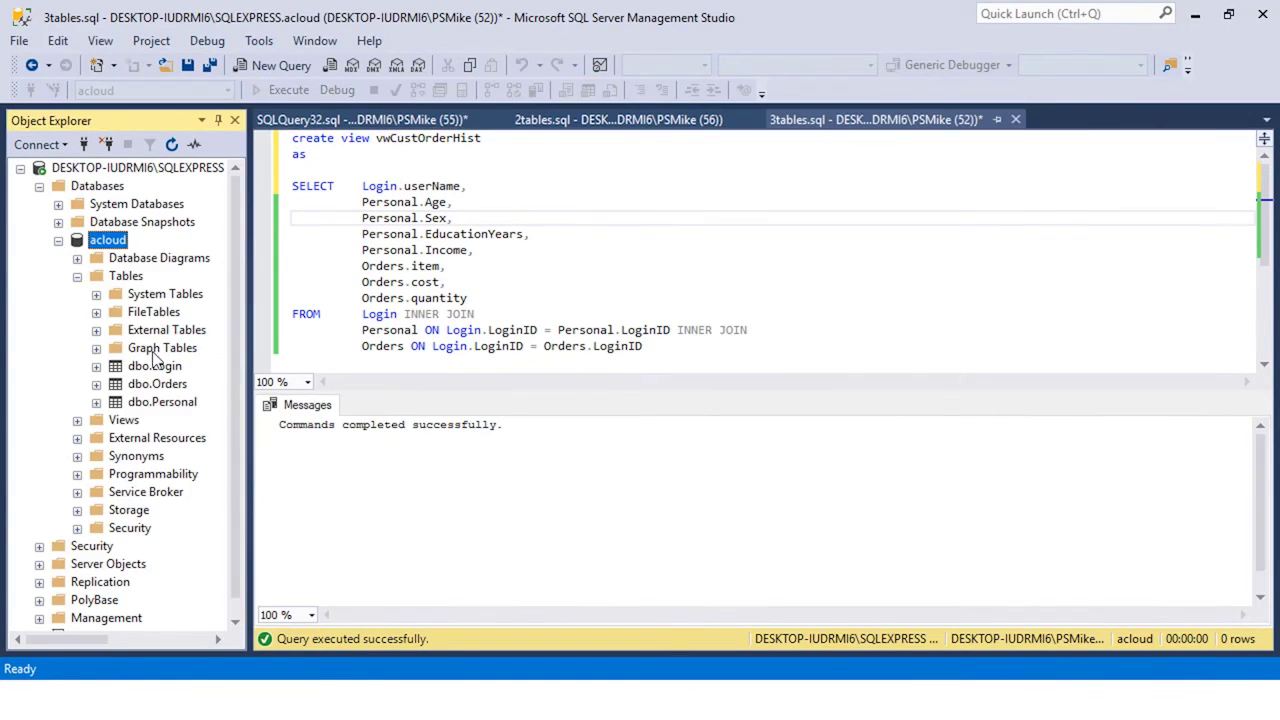
click(128, 420)
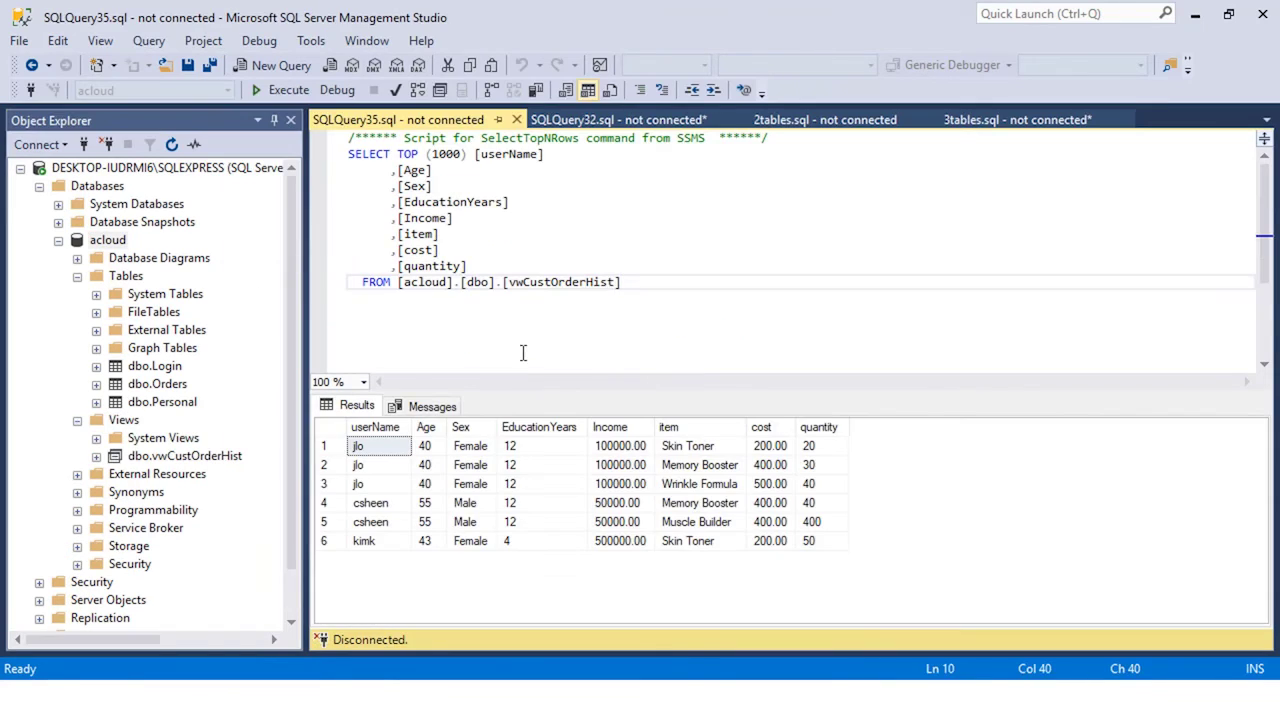
click(228, 457)
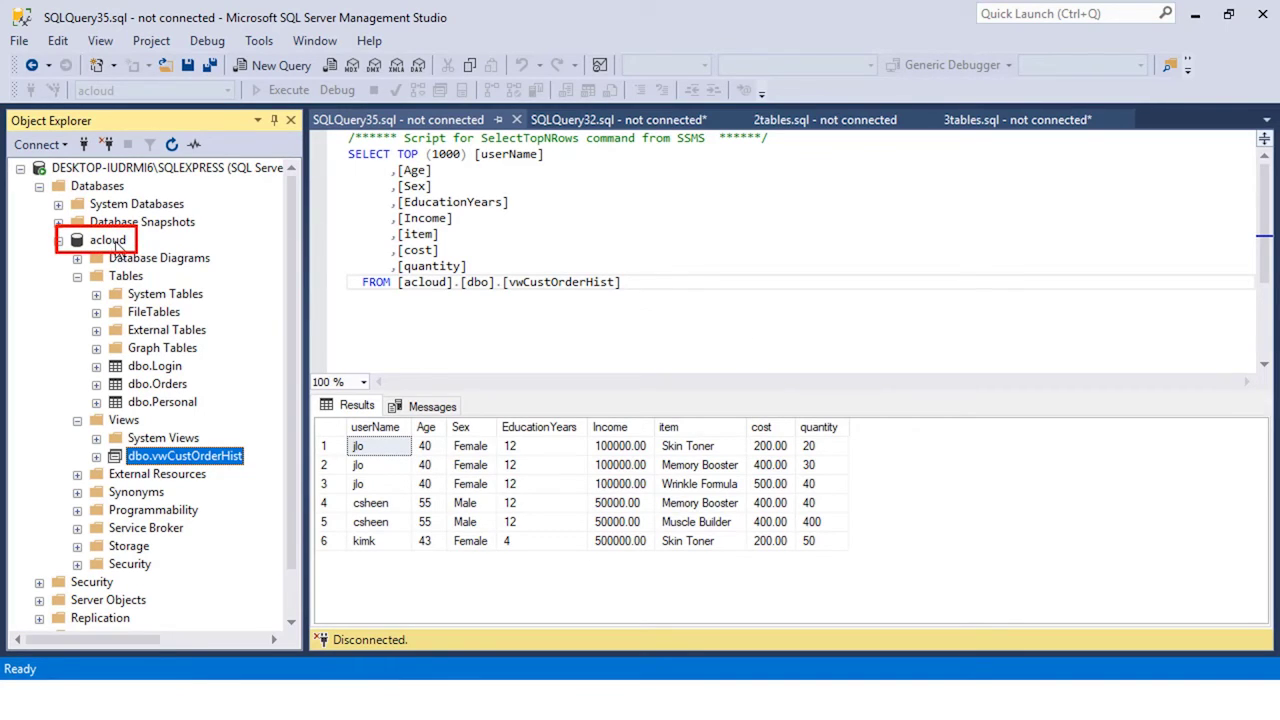
Step: Launch Export Data from acloud's Tasks menu and get past the wizard's welcome page
right_click(116, 247)
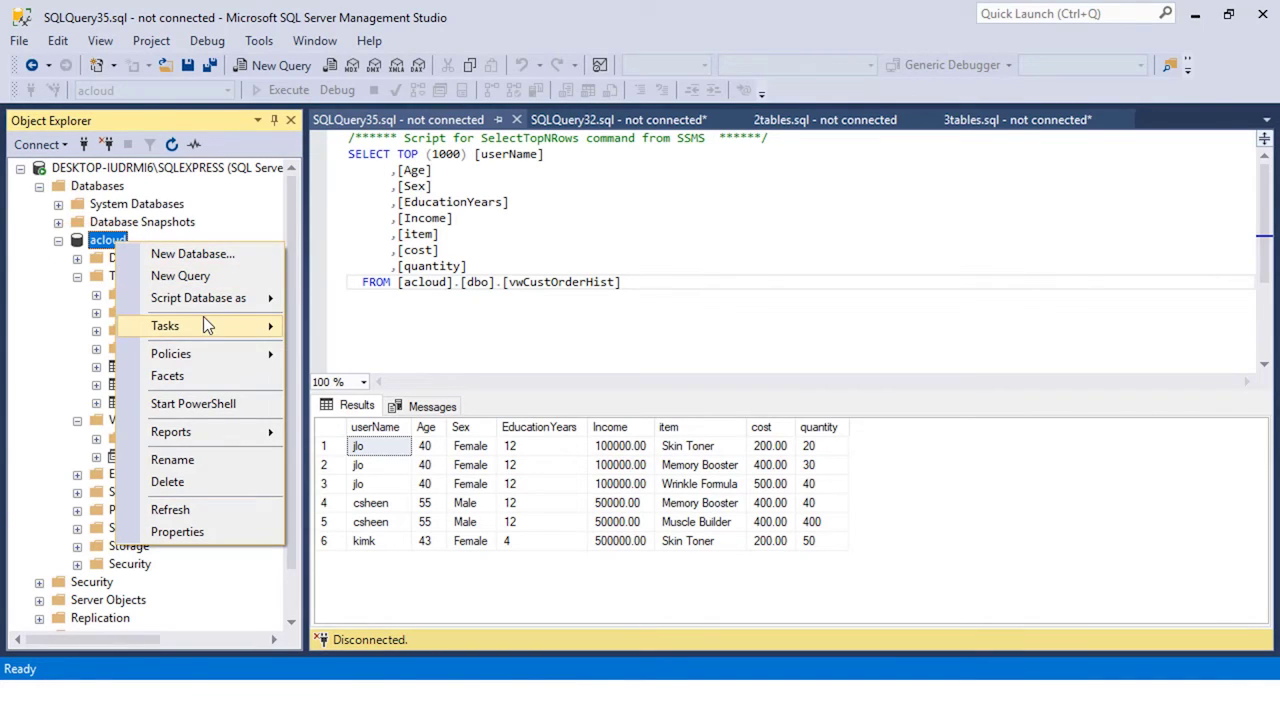
mouse_move(203, 320)
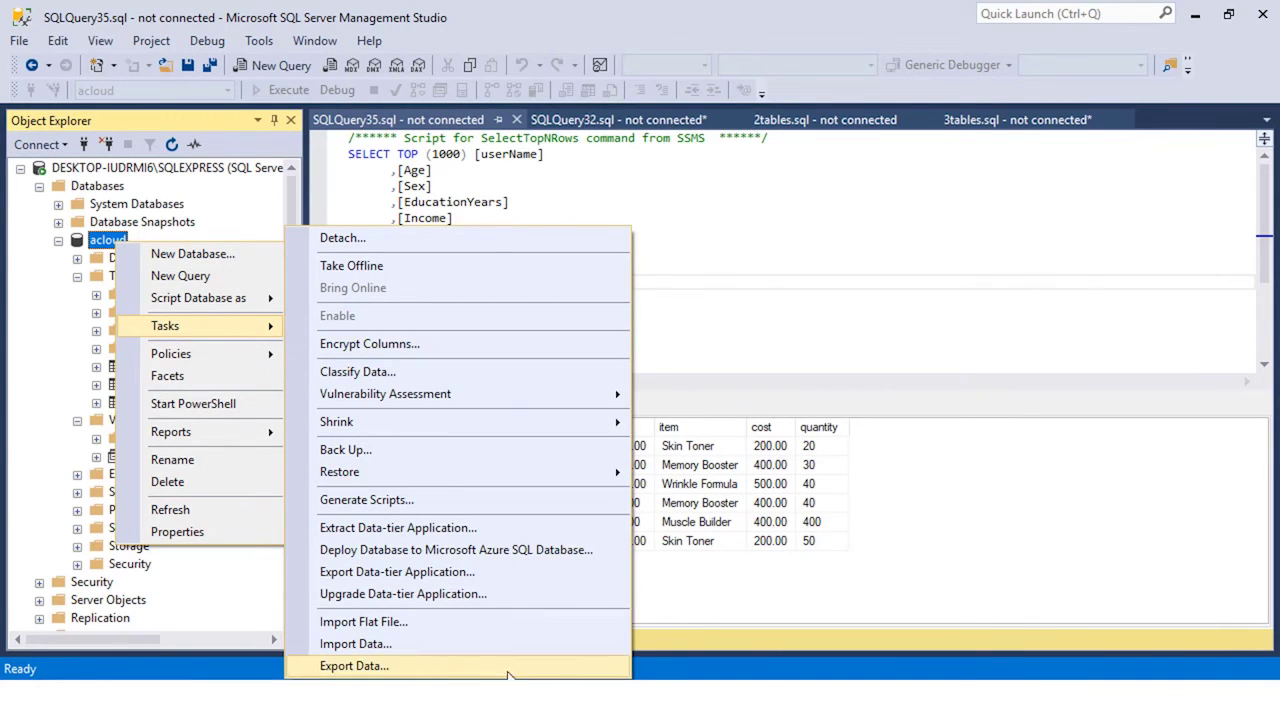
click(566, 668)
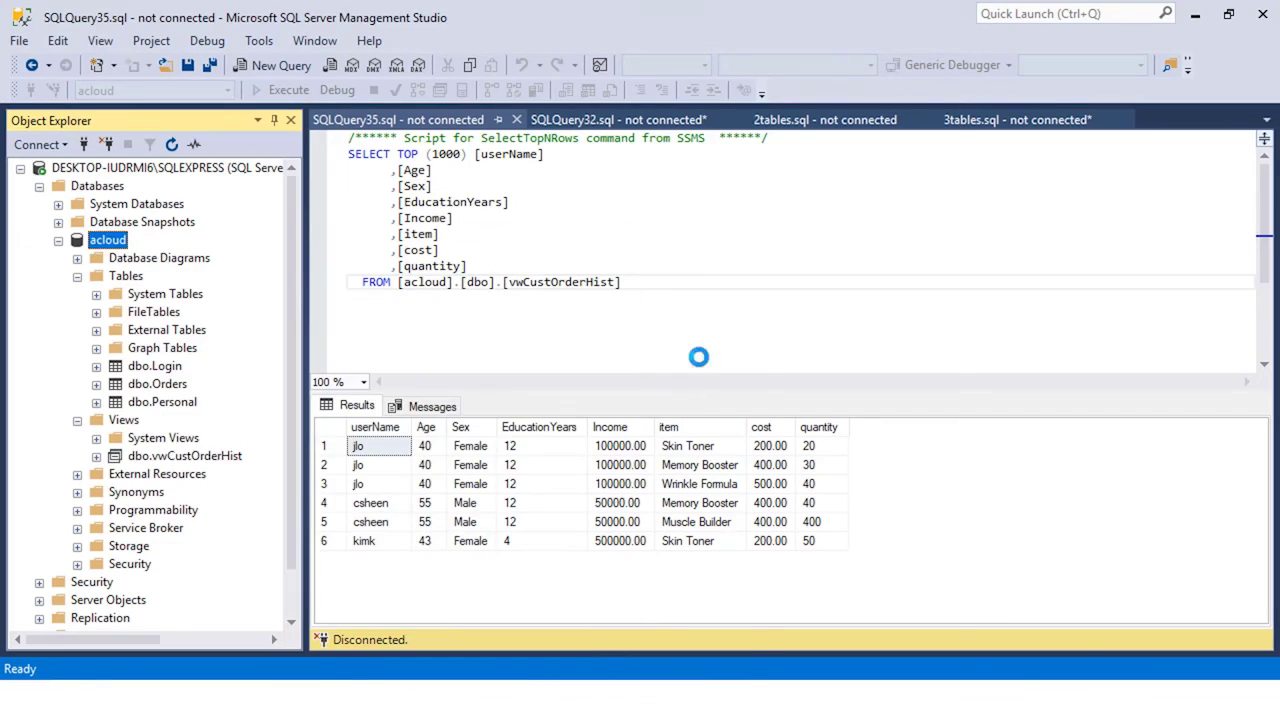
drag(515, 155, 745, 88)
click(772, 612)
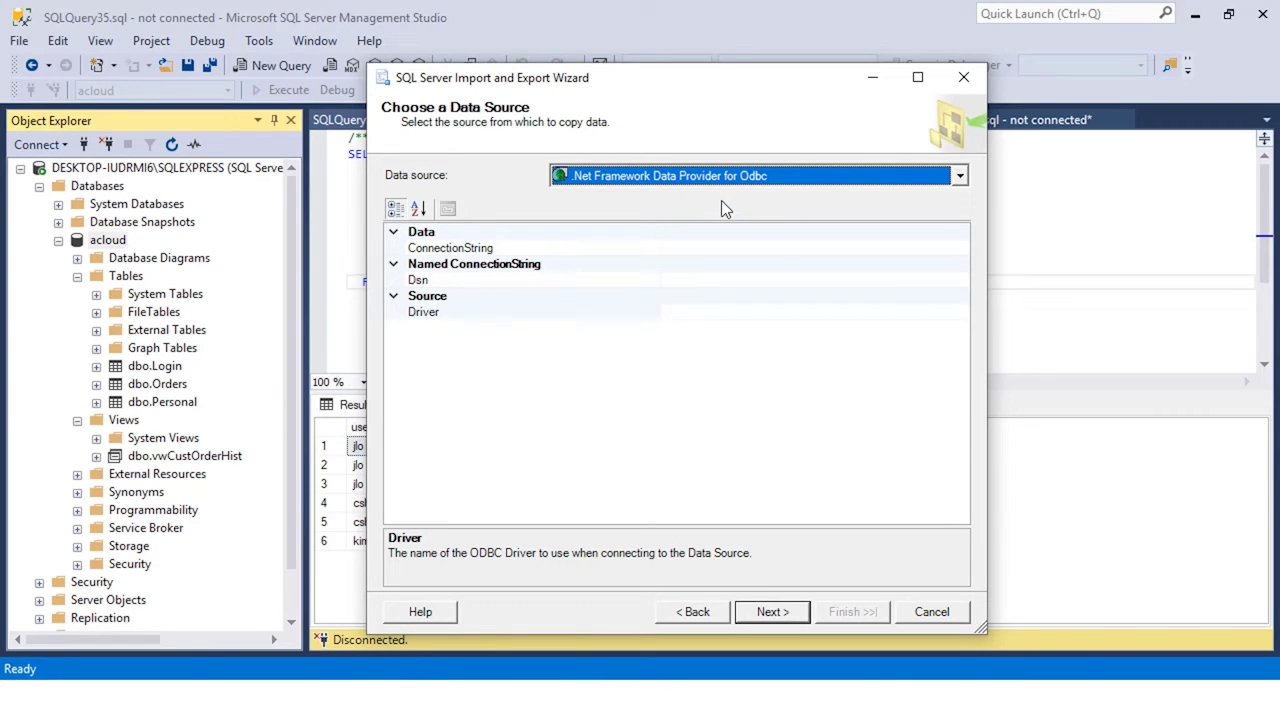
Step: Use Microsoft OLE DB Provider for SQL Server with the acloud database as the export source
click(960, 177)
drag(962, 228, 962, 267)
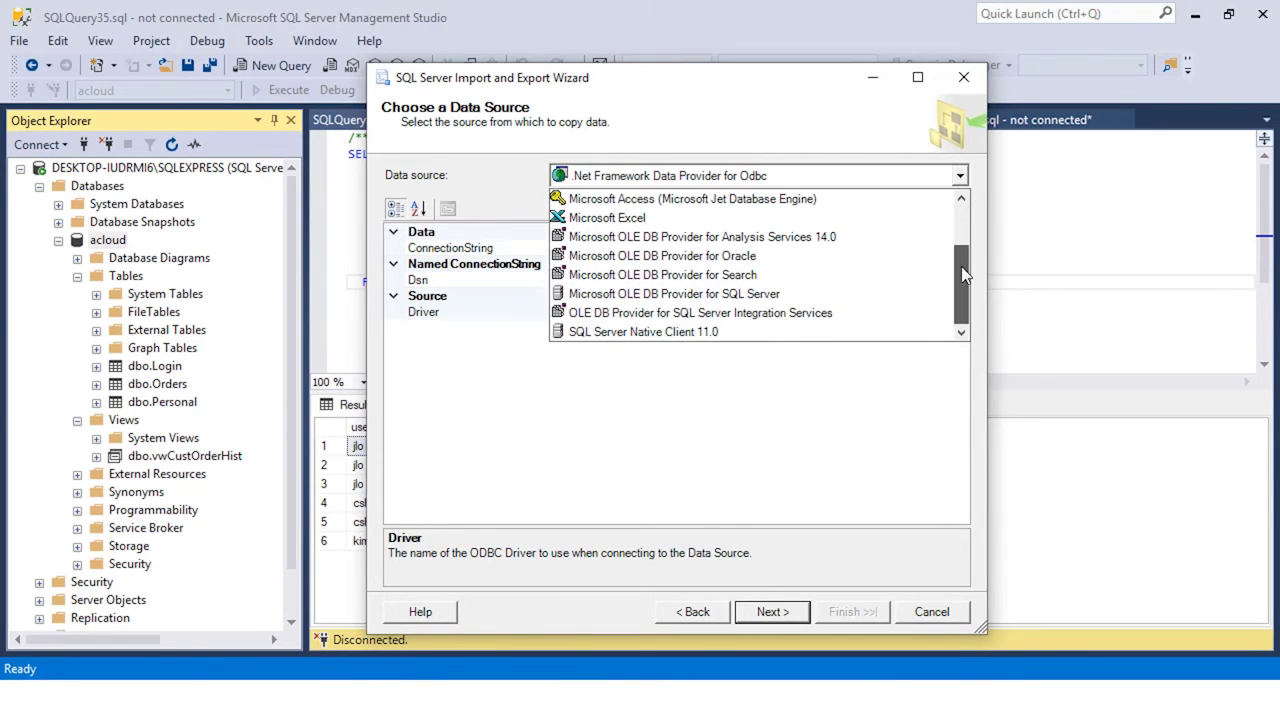
click(755, 295)
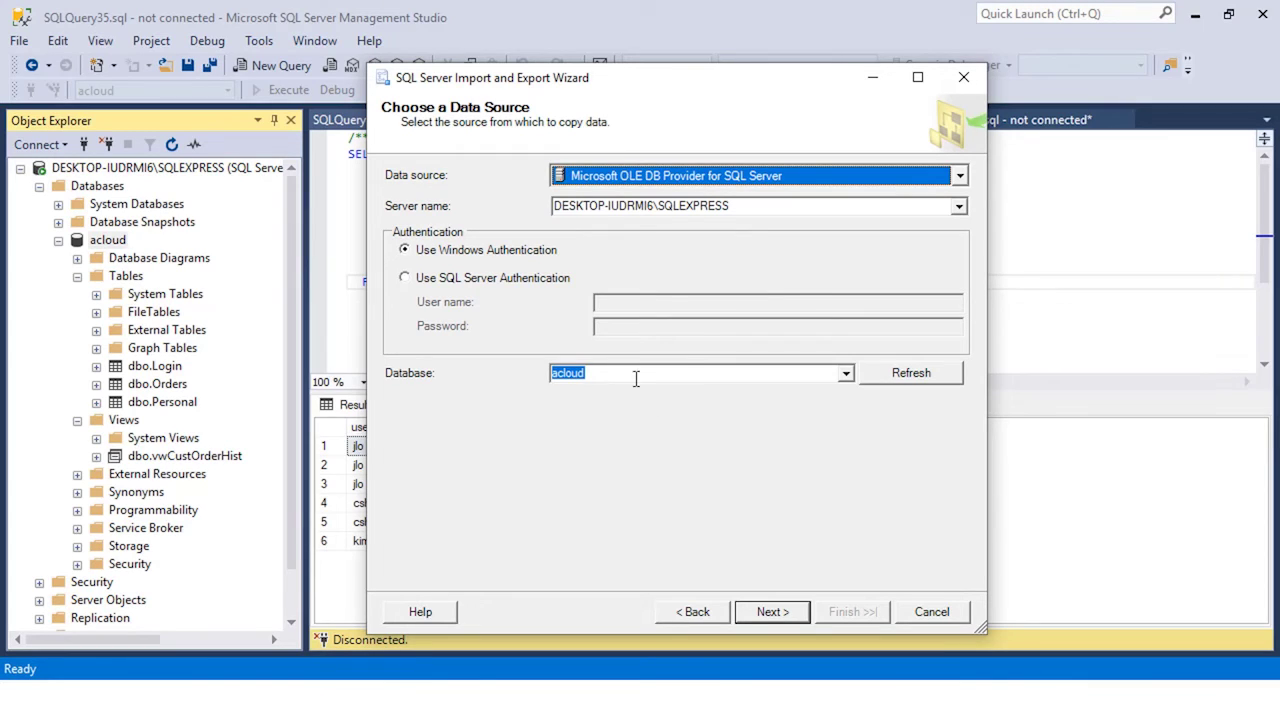
click(778, 611)
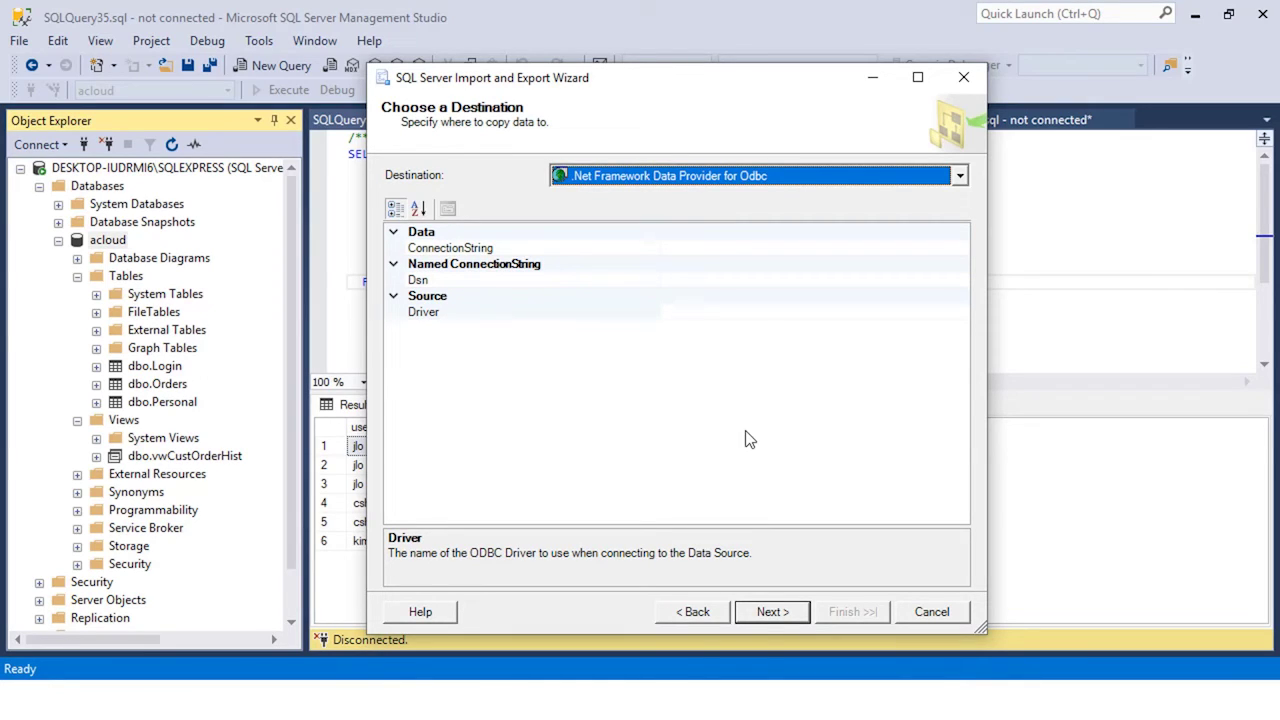
Step: Set a Flat File Destination writing to Test.csv on the Desktop and continue
click(962, 180)
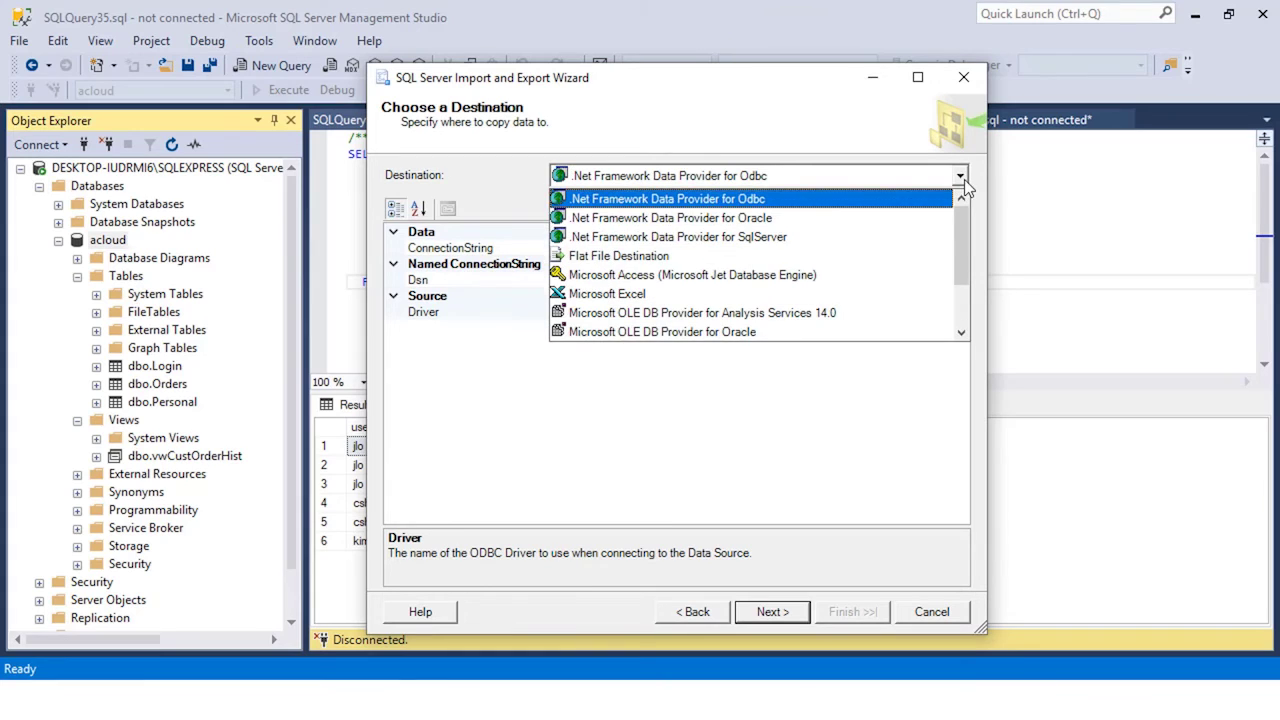
click(640, 255)
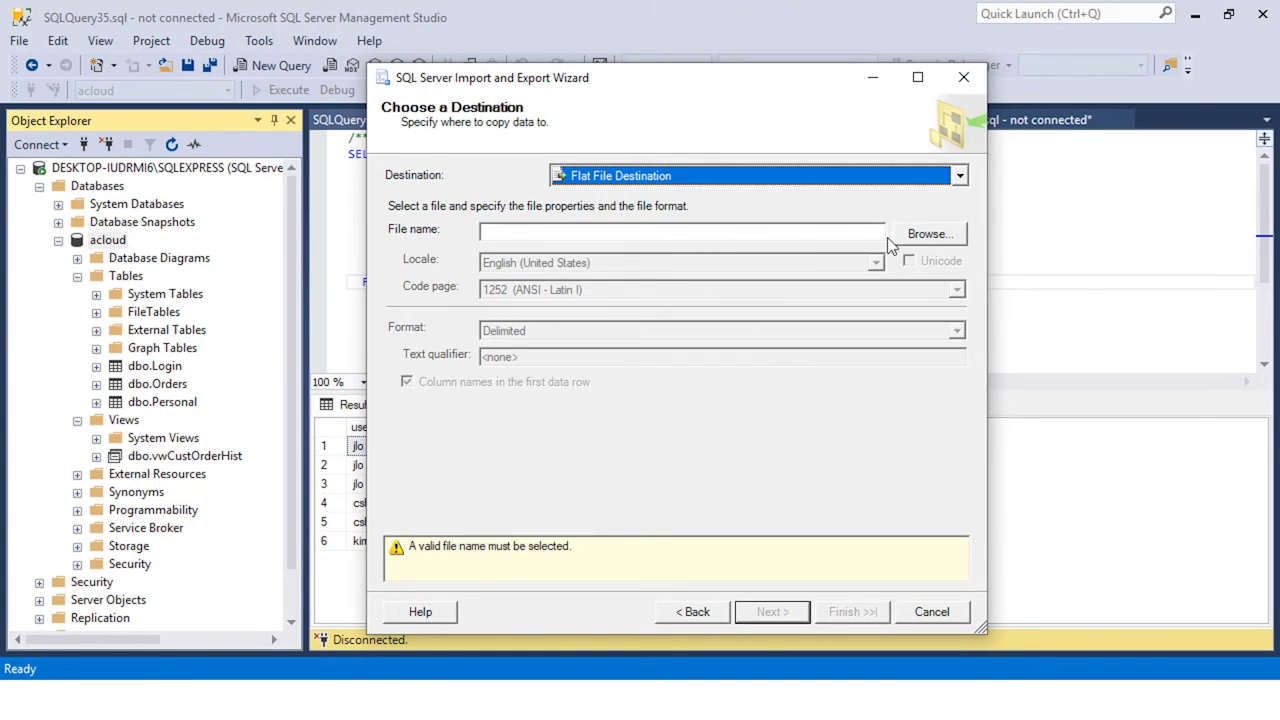
click(924, 238)
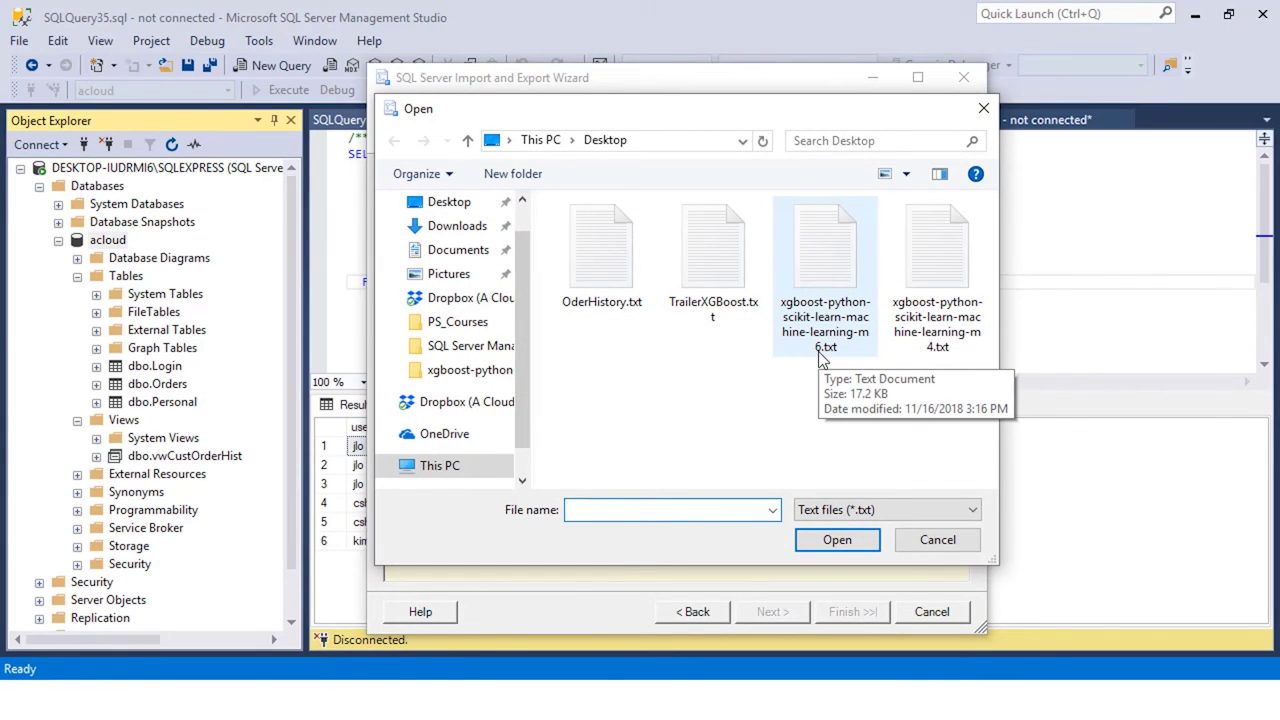
text(Te)
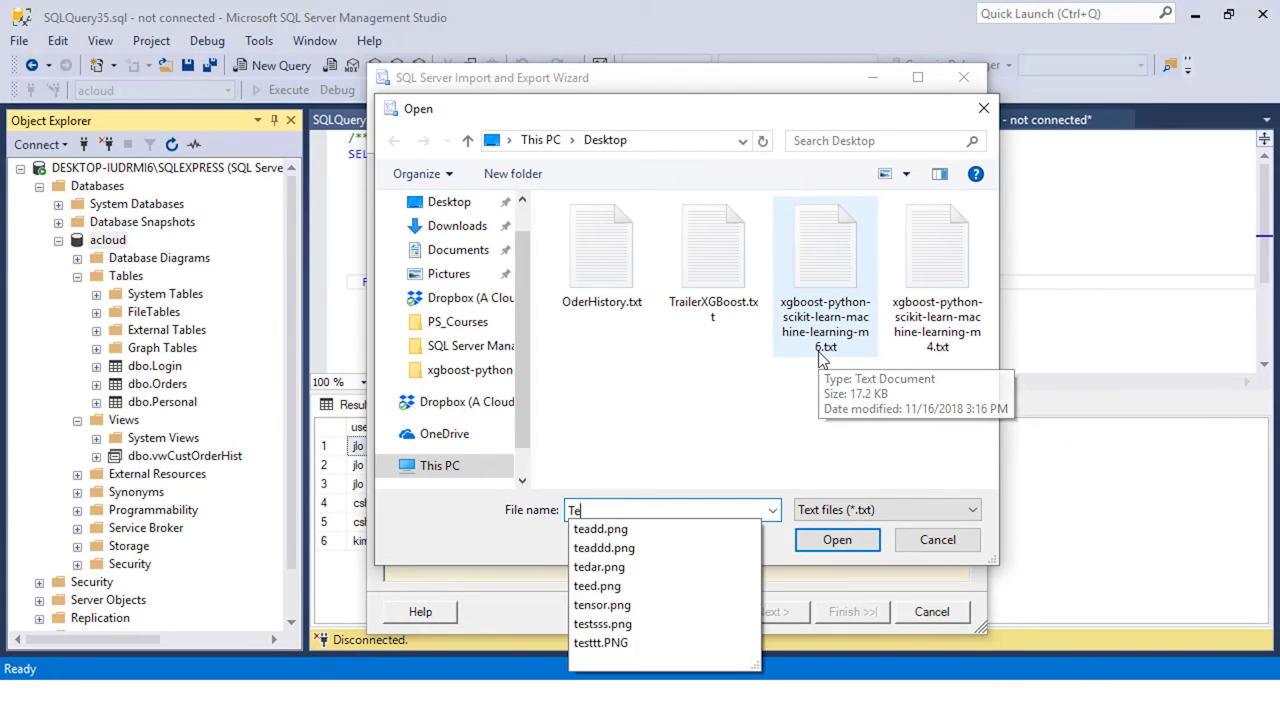
text(st.csv)
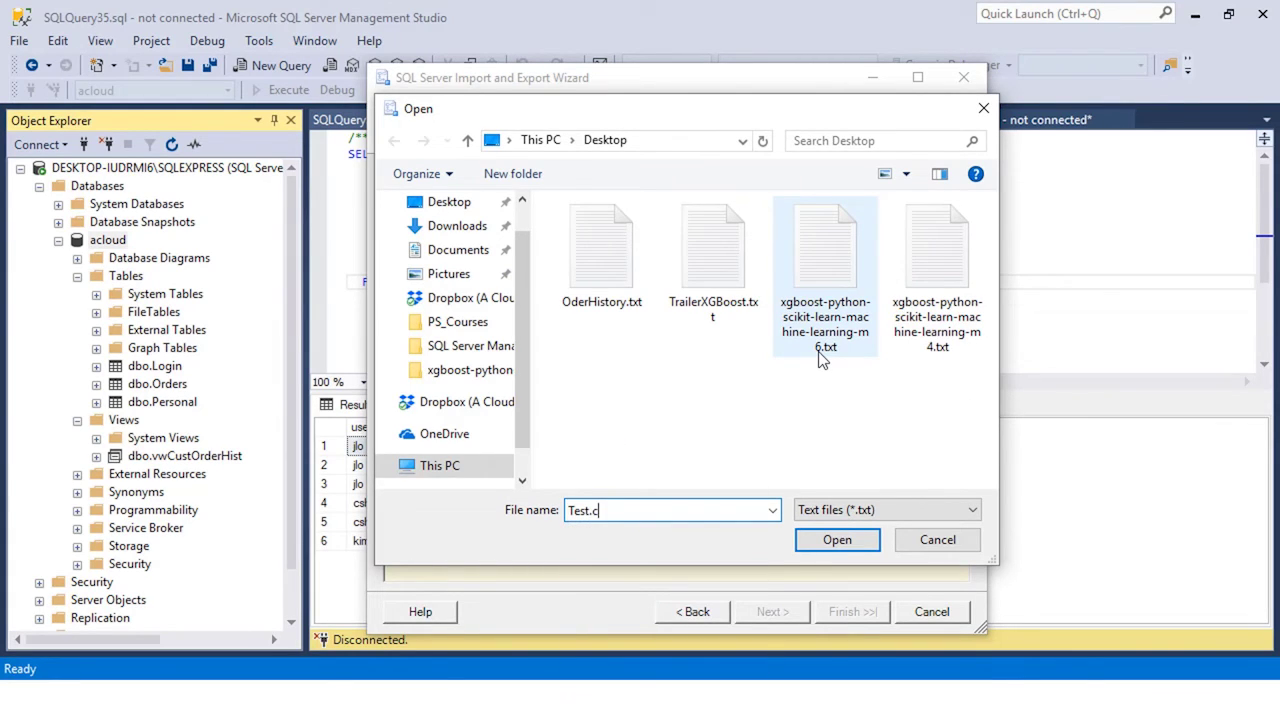
click(837, 537)
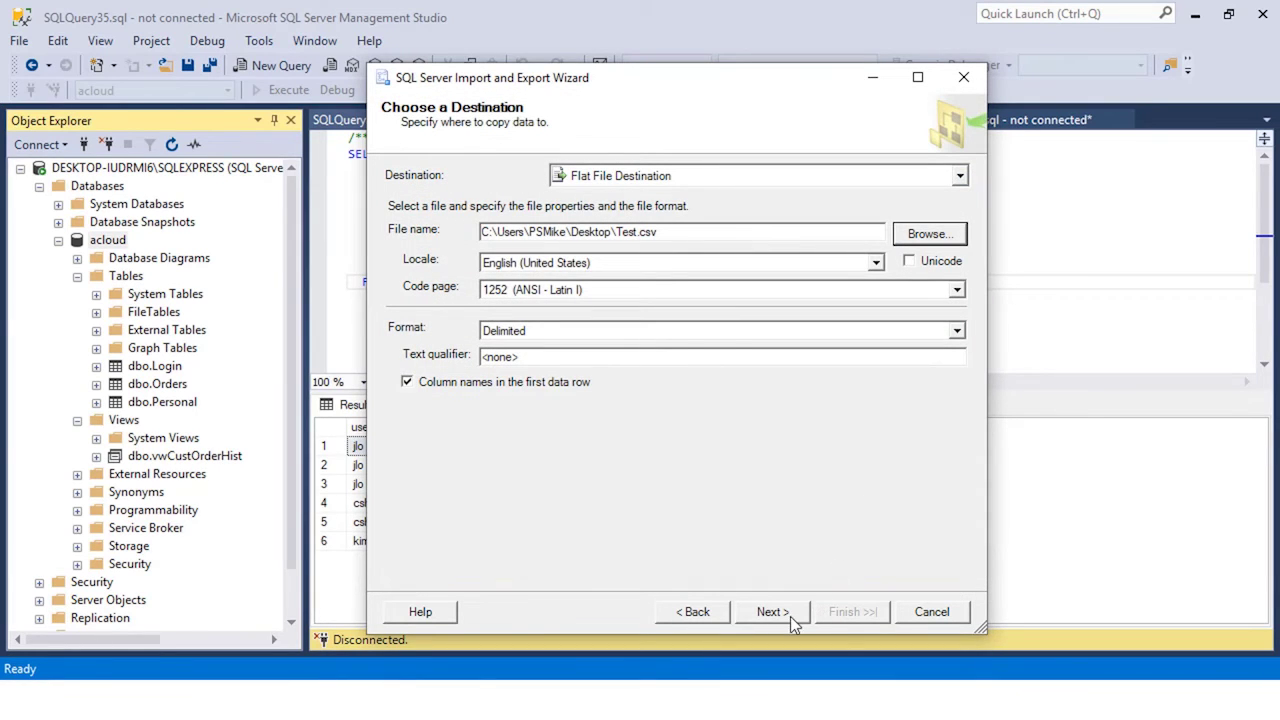
click(772, 612)
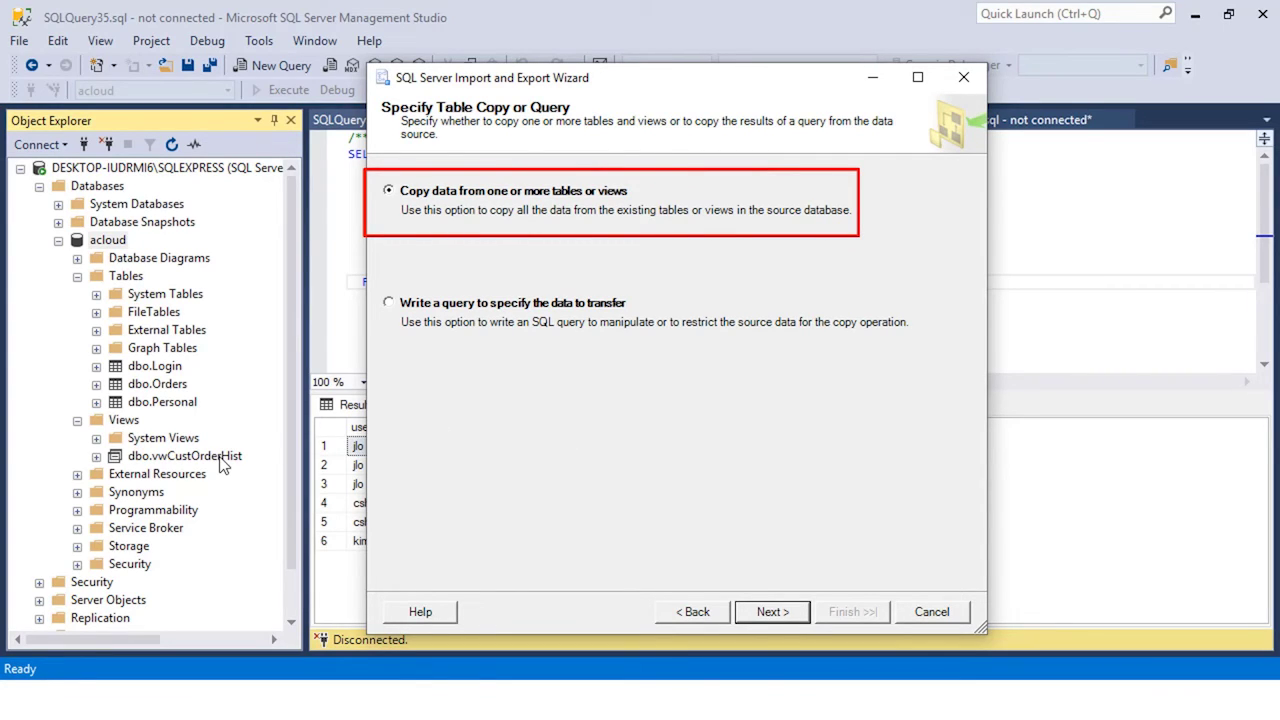
Step: Pick [dbo].[vwCustOrderHist] as the source, preview its rows, and advance to the summary
click(775, 611)
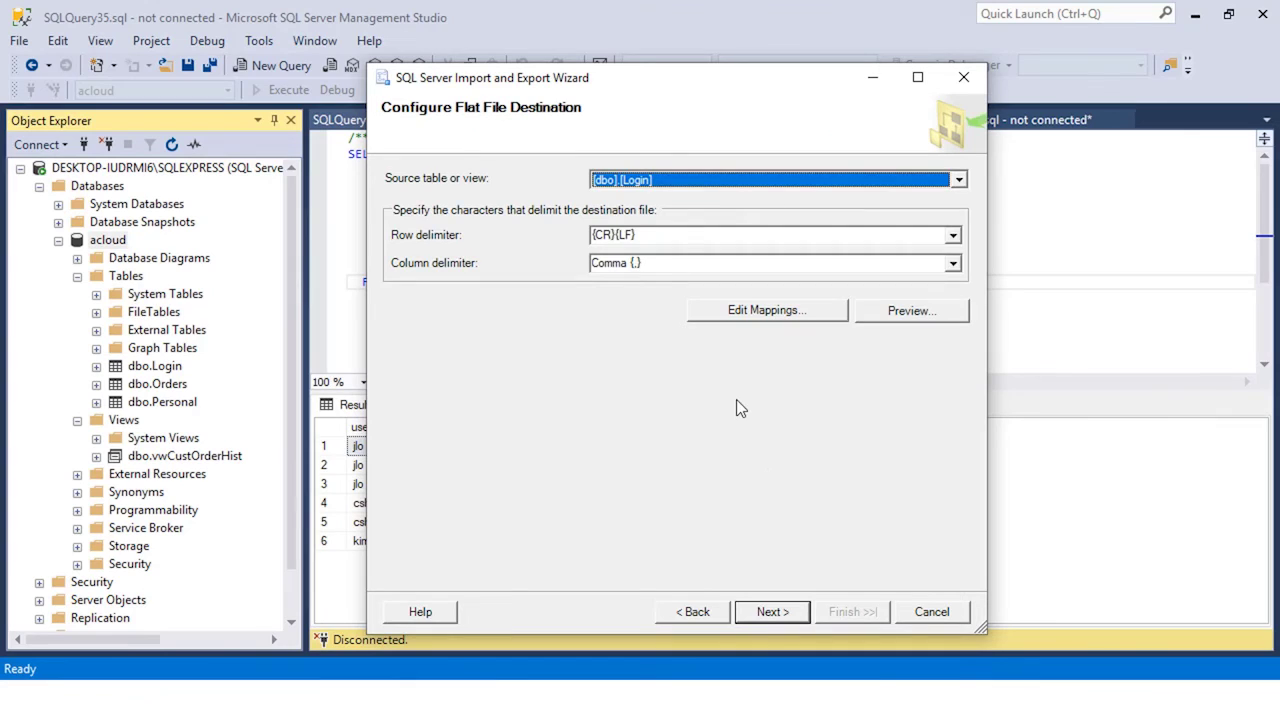
click(958, 182)
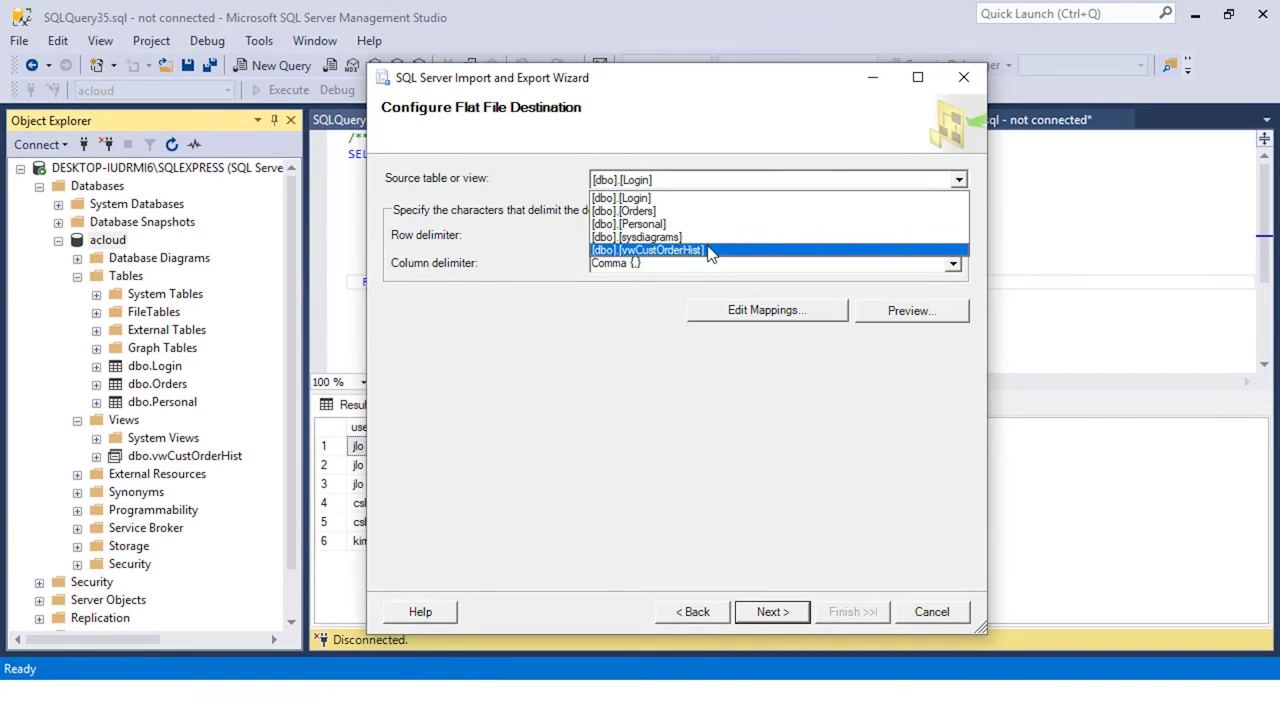
click(711, 250)
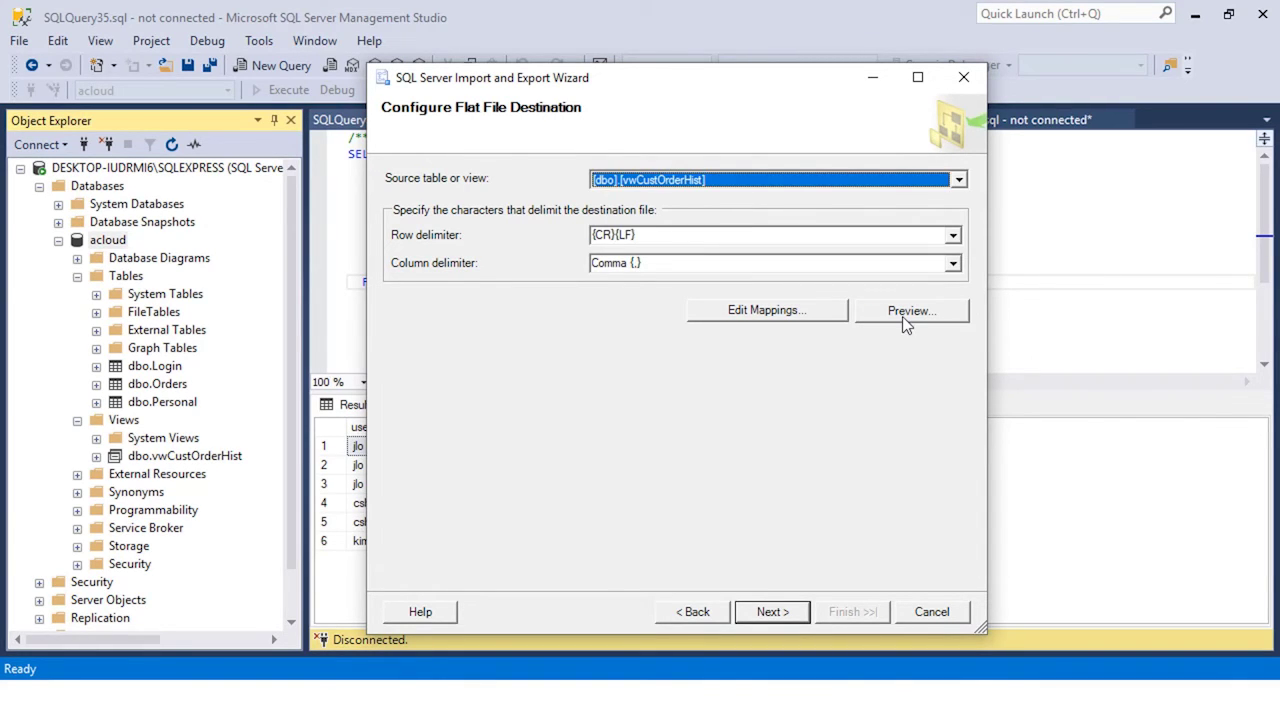
click(903, 316)
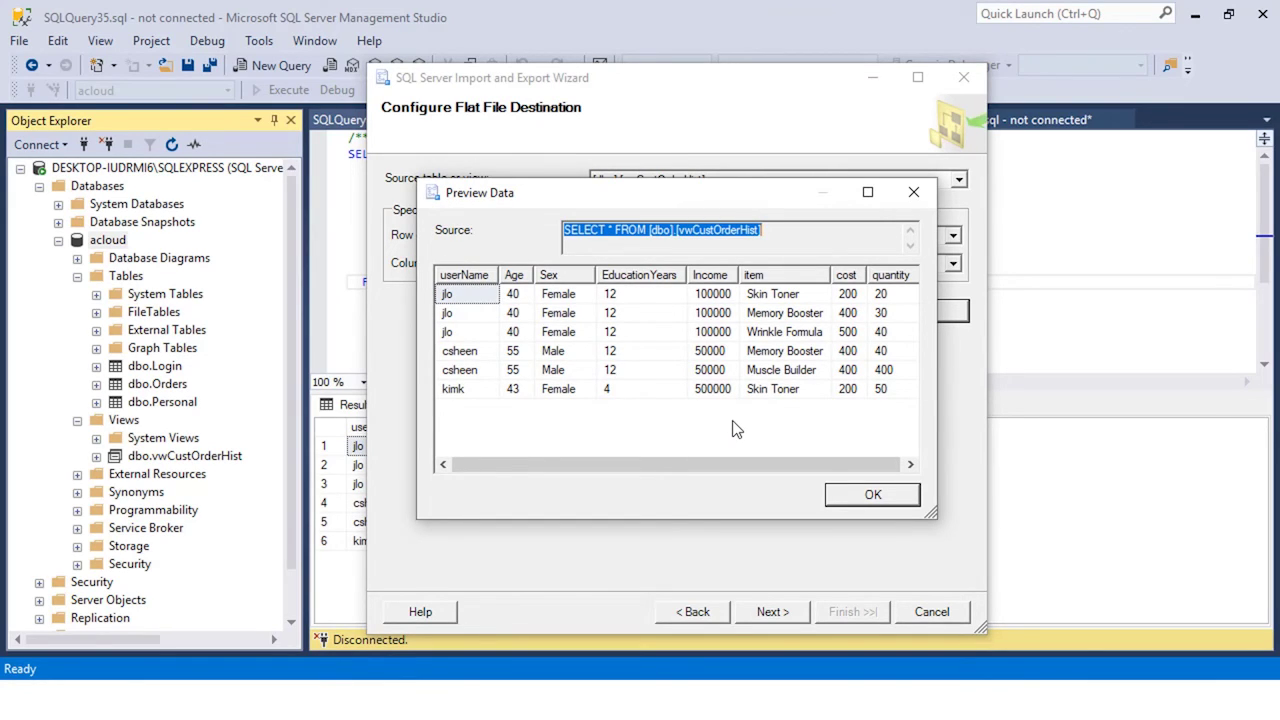
click(850, 497)
click(786, 620)
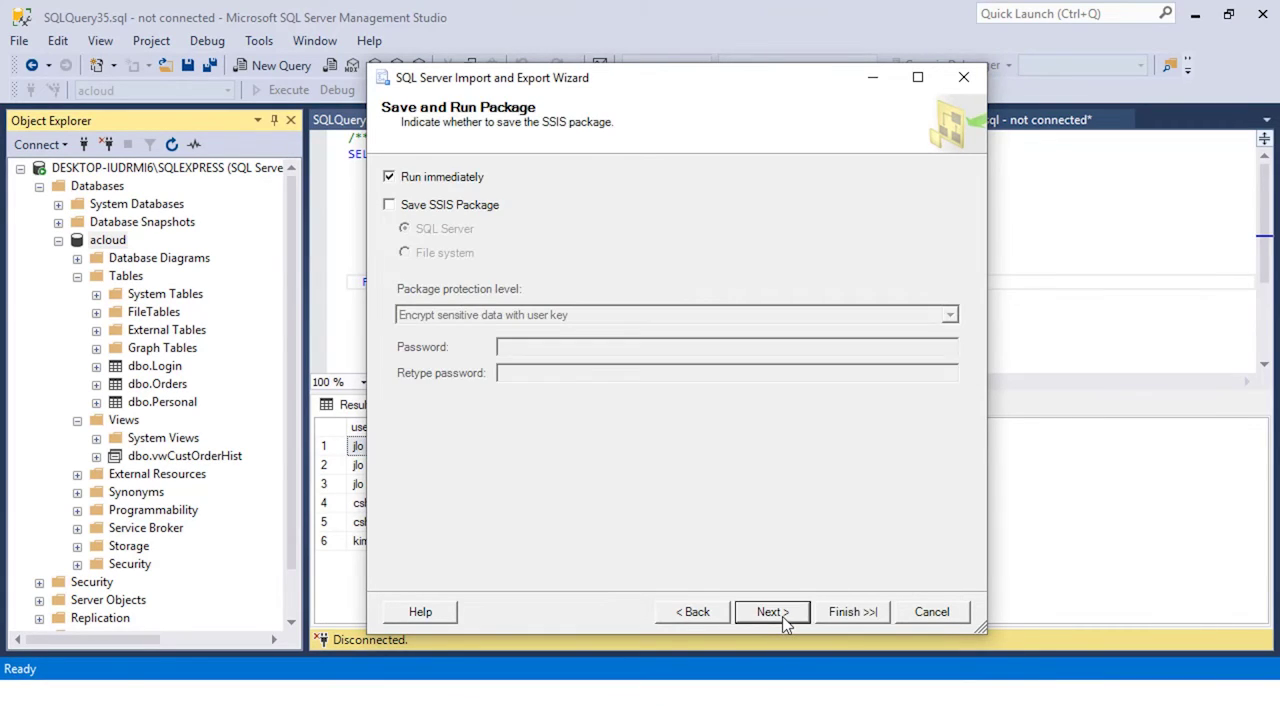
click(780, 614)
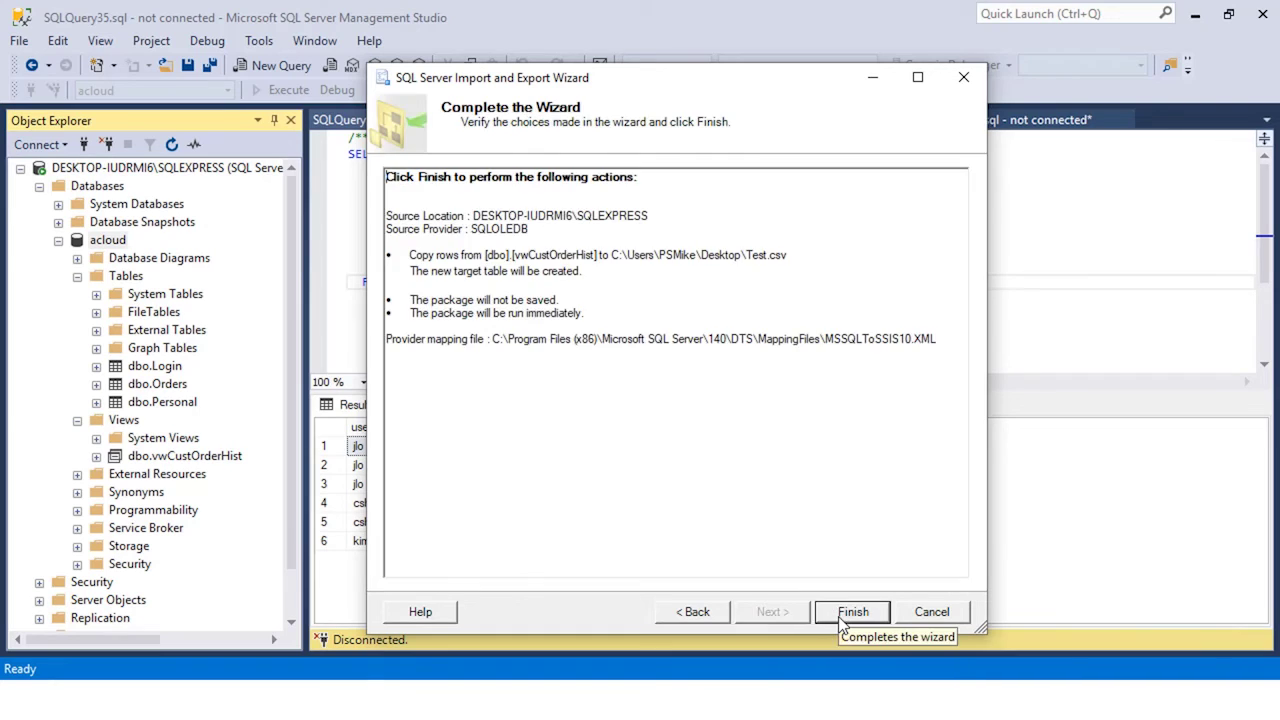
Step: Finish the wizard to copy the vwCustOrderHist rows into Test.csv
click(848, 614)
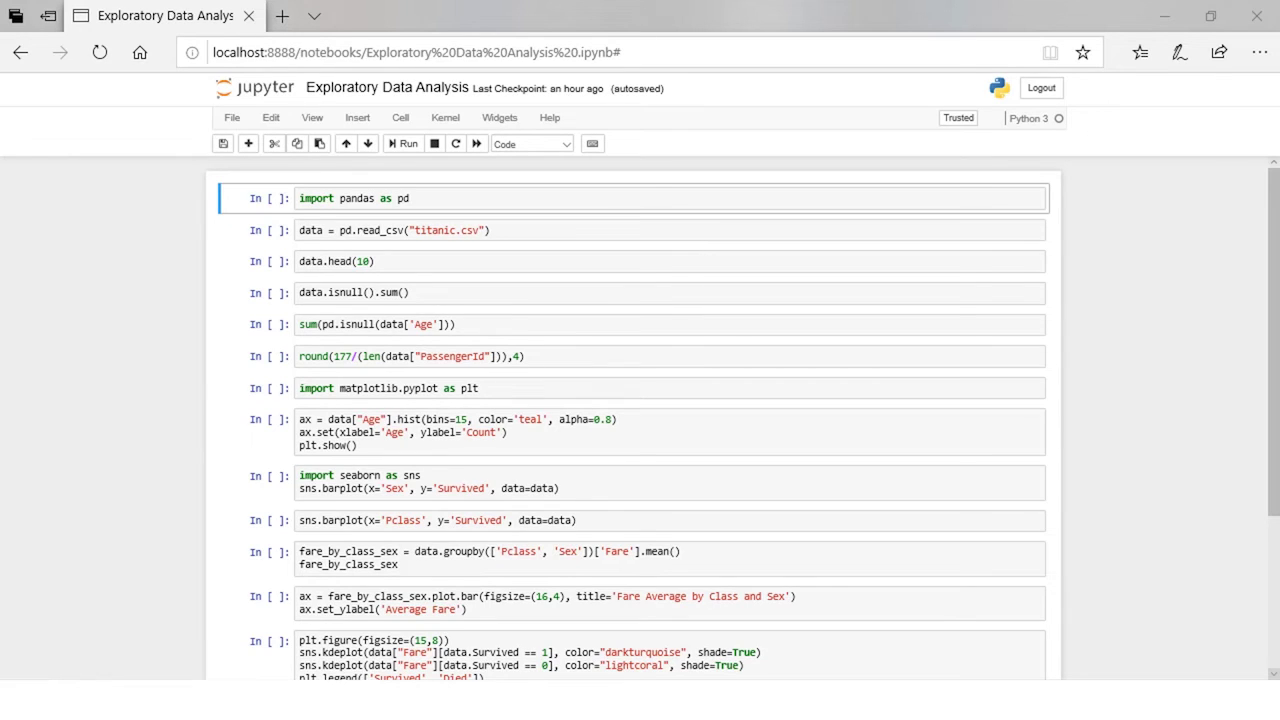
Step: Run the pandas import, the titanic.csv read_csv and the data.head(10) cells
key(shift+Return)
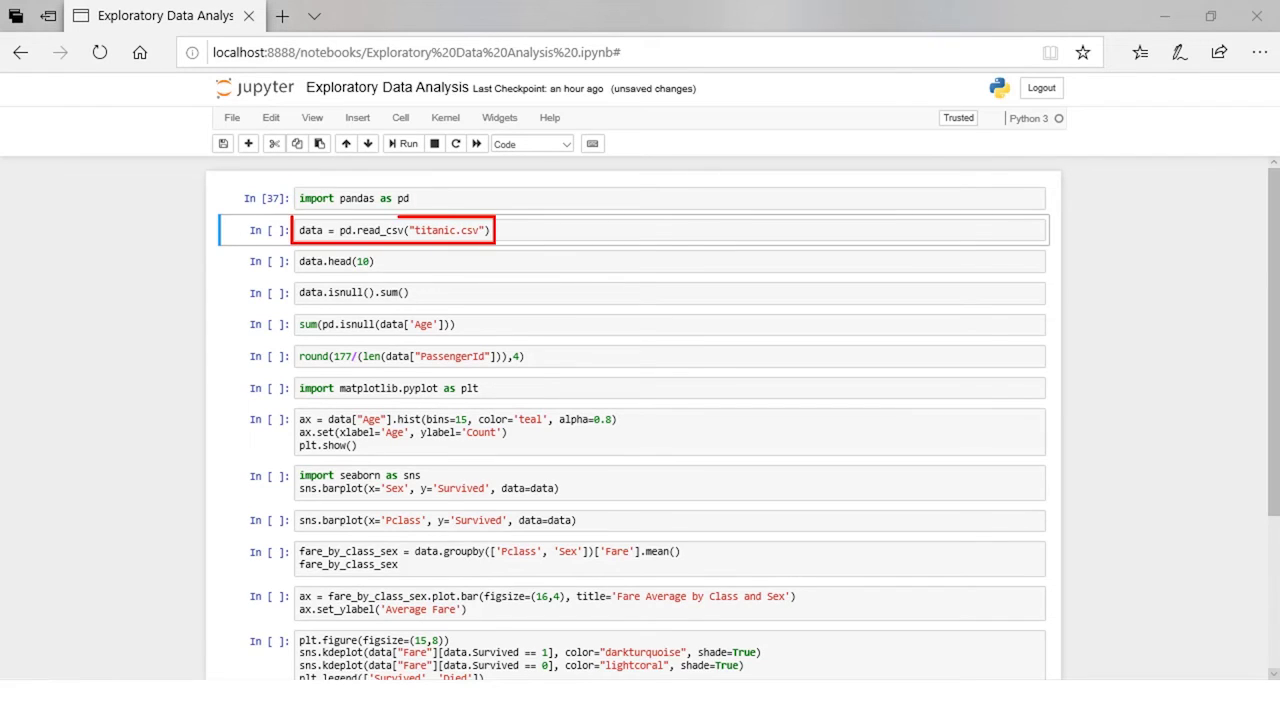
key(shift+Return)
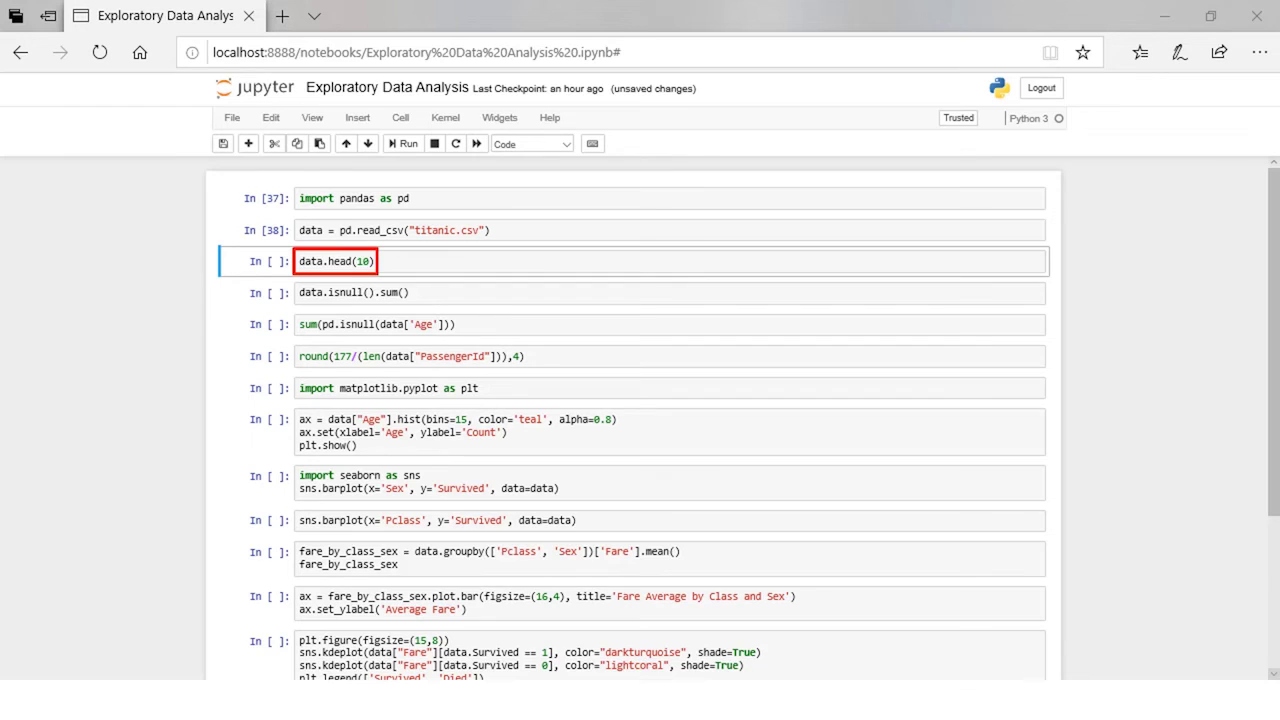
key(shift+Return)
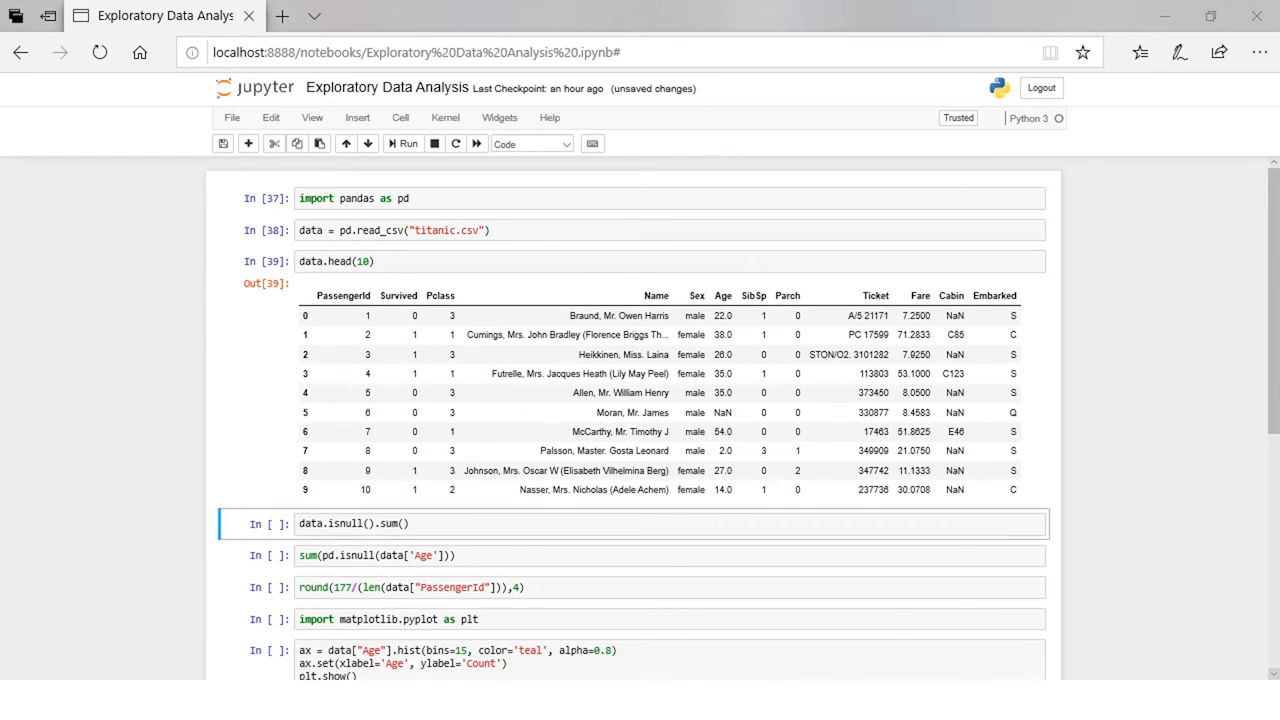
Step: Run the null counts per column, the 177 missing Ages, and their 0.1987 fraction
key(shift+Return)
scroll(1278, 512, down, 3)
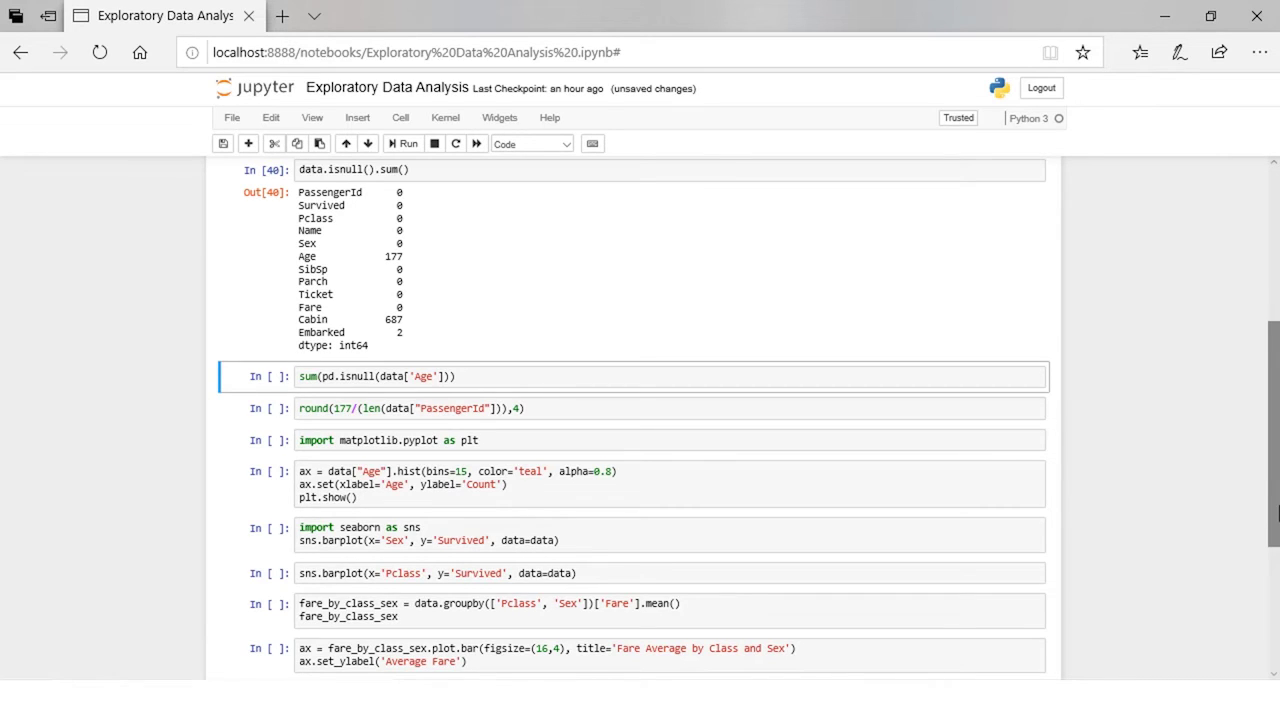
key(shift+Return)
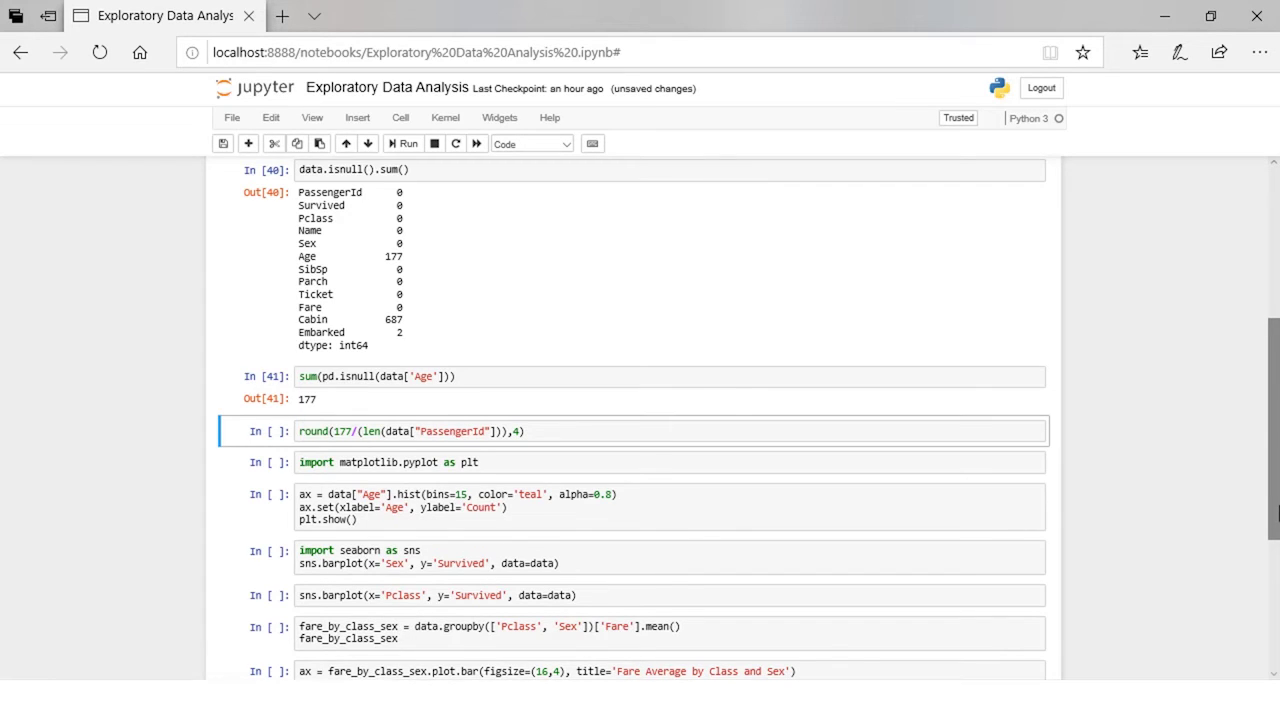
key(shift+Return)
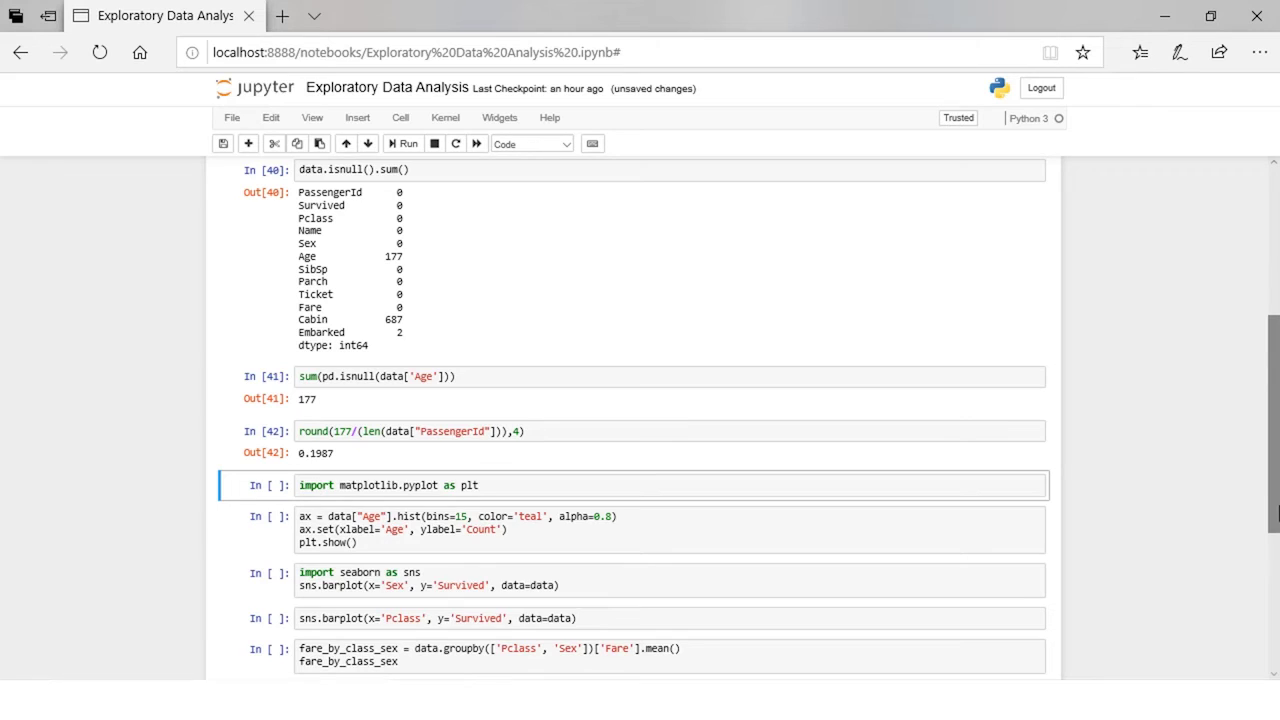
Step: Import matplotlib and draw the 15-bin teal histogram of passenger Age
key(shift+Return)
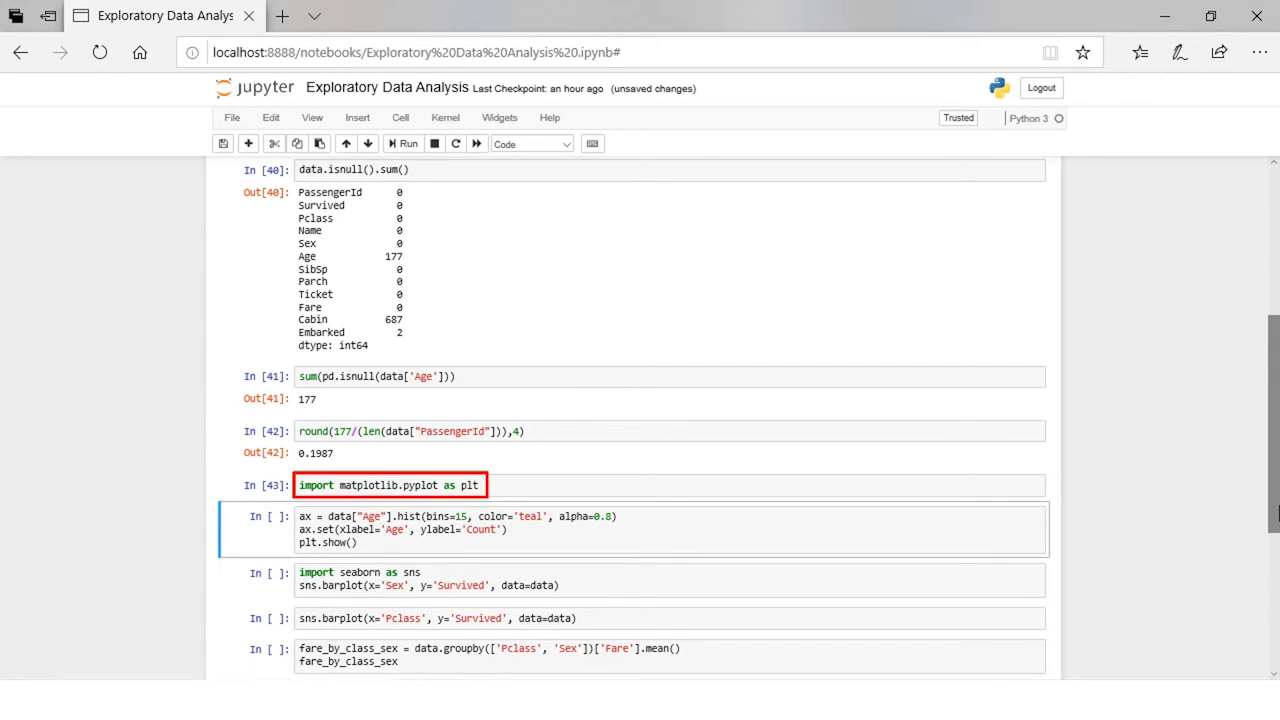
drag(1276, 512, 1275, 645)
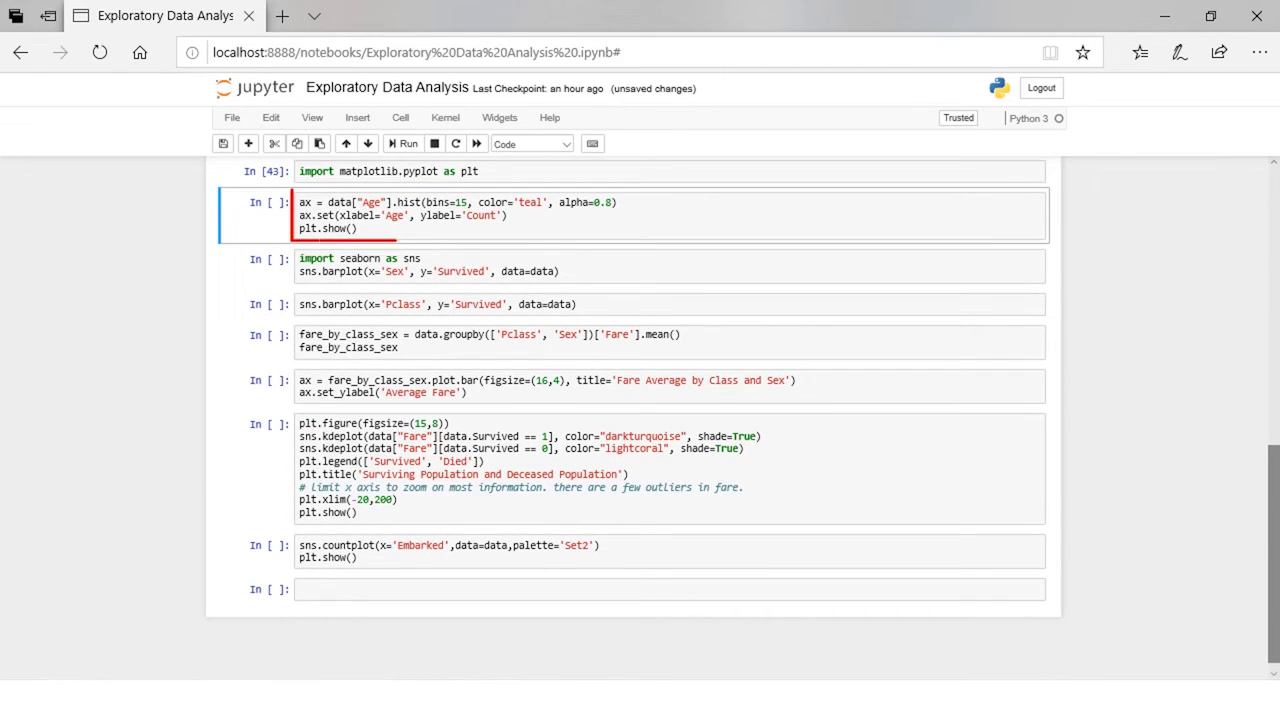
key(shift+Return)
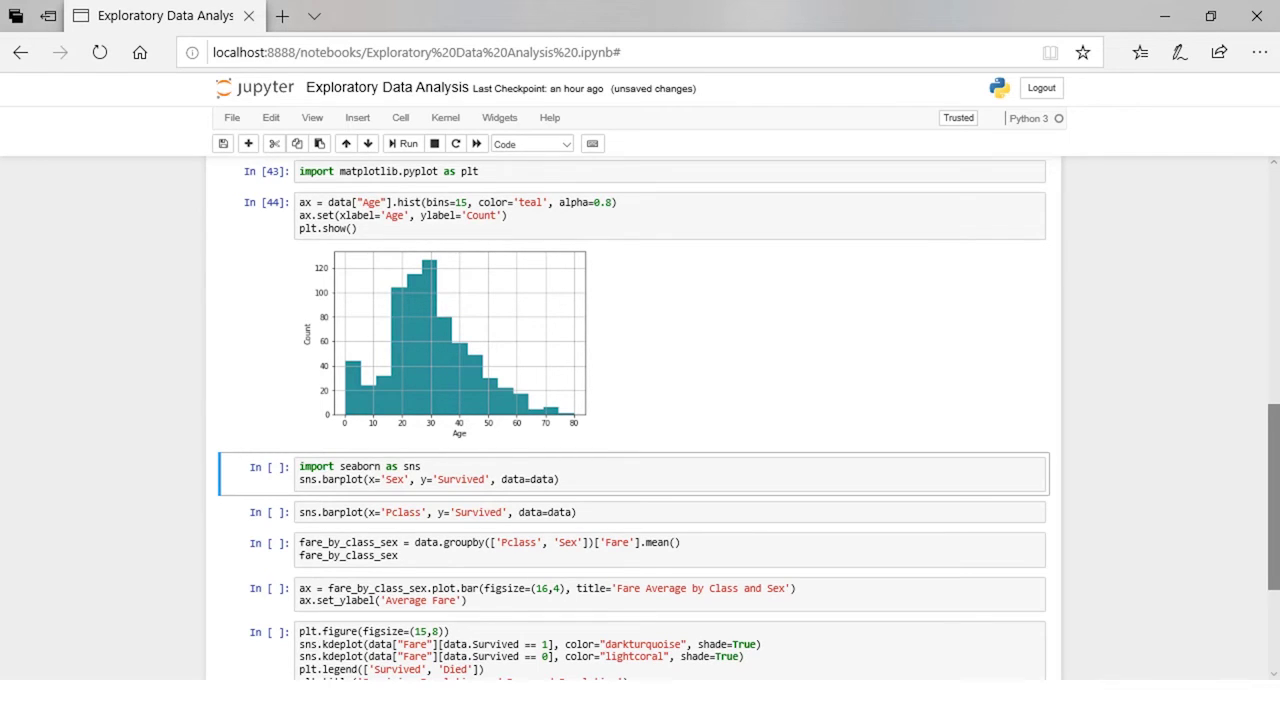
drag(459, 268, 573, 395)
Step: Plot seaborn bar charts of survival rate by Sex and by Pclass (about 0.63, 0.47, 0.24)
key(shift+Return)
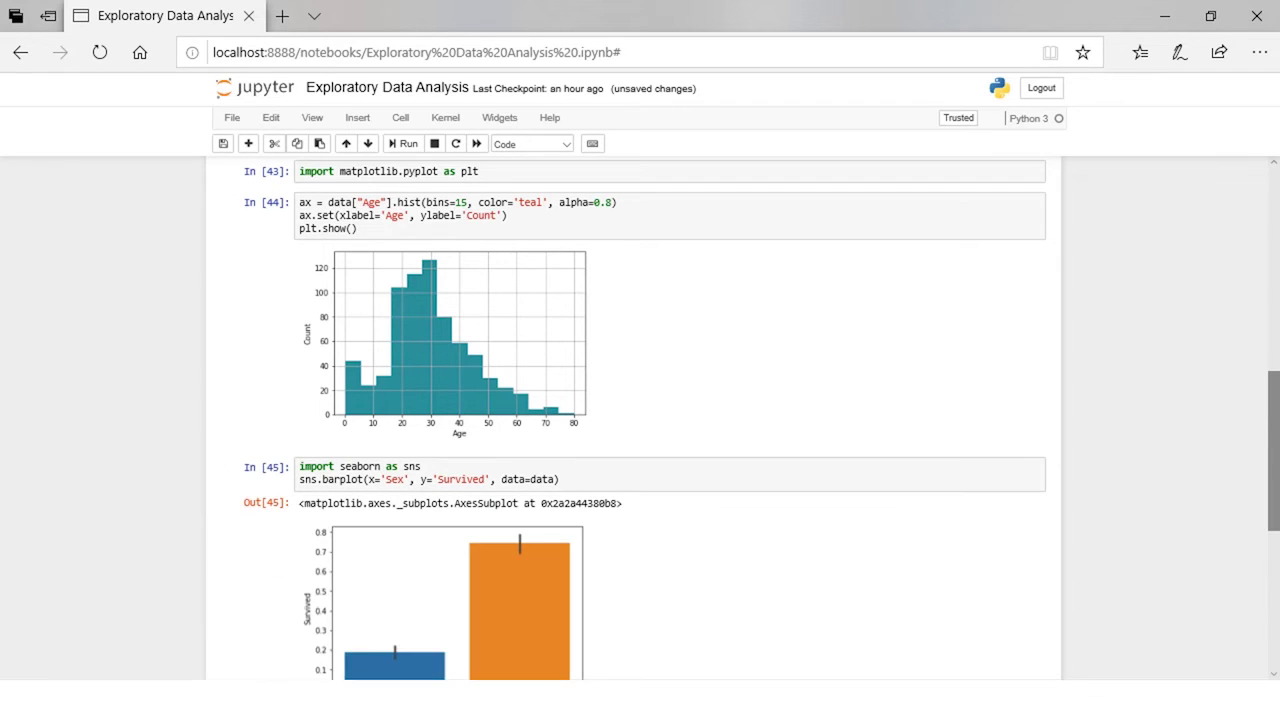
drag(1274, 523, 1273, 603)
click(594, 211)
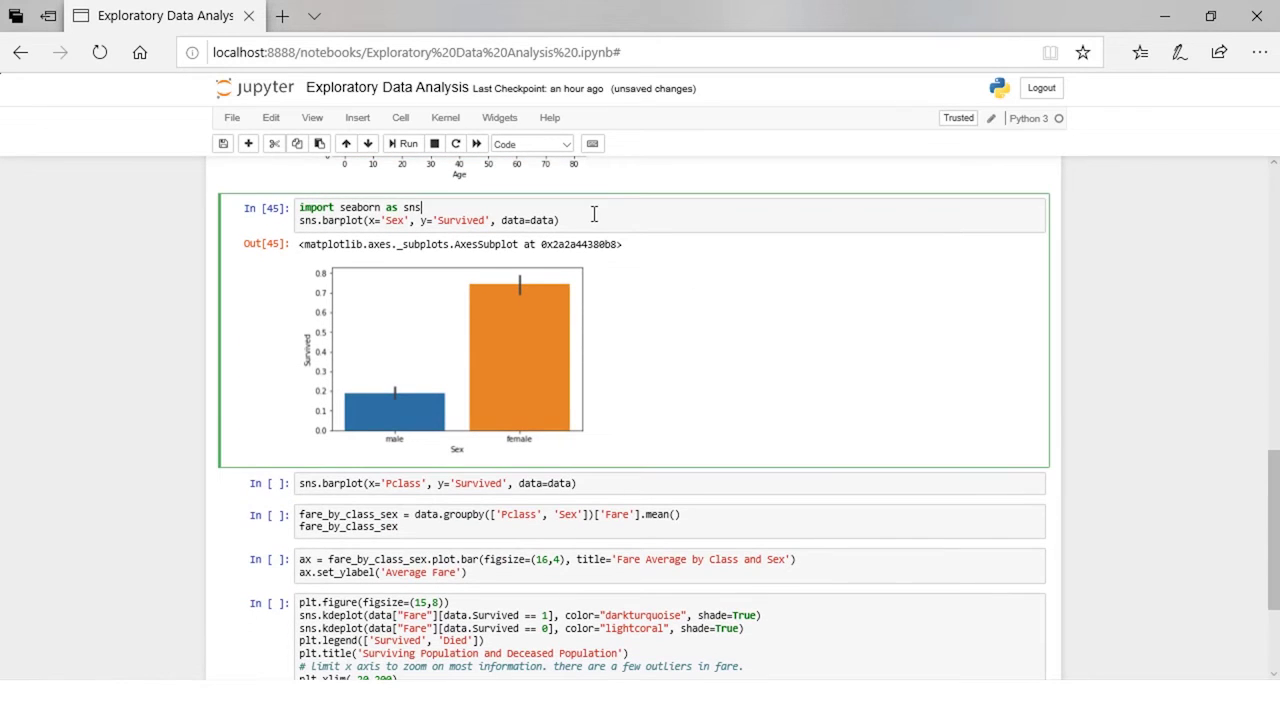
click(404, 143)
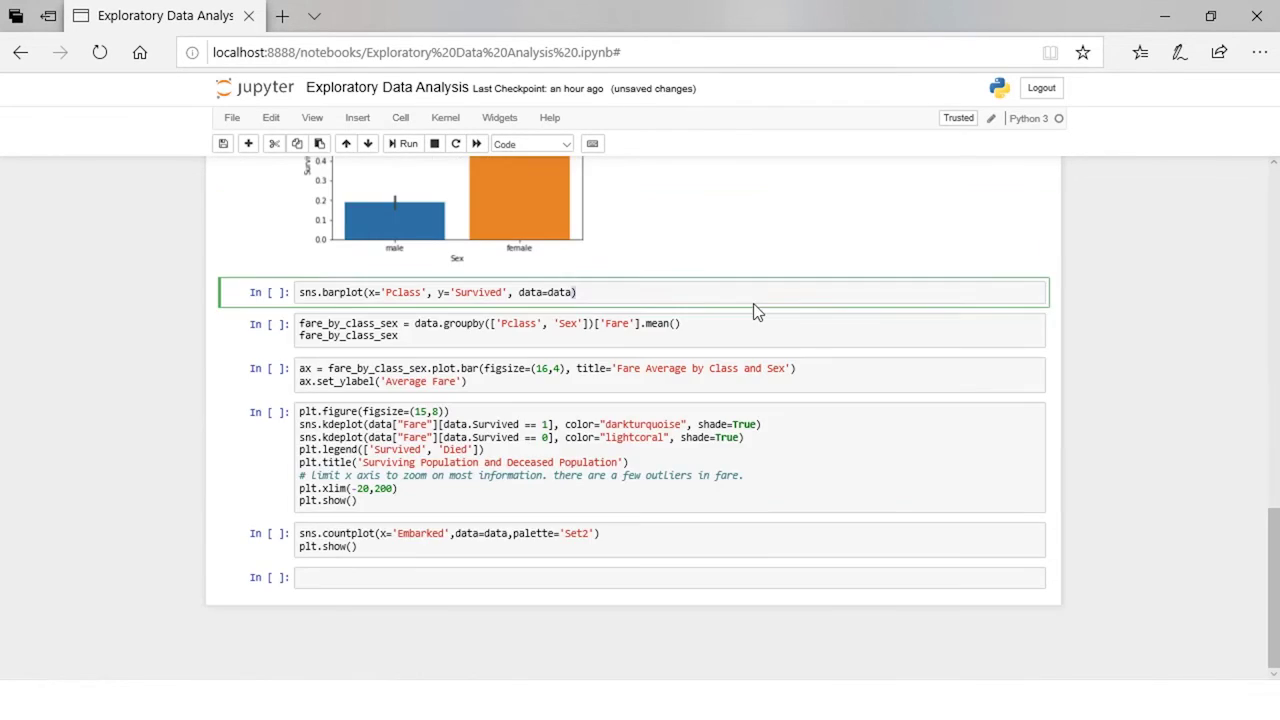
click(753, 303)
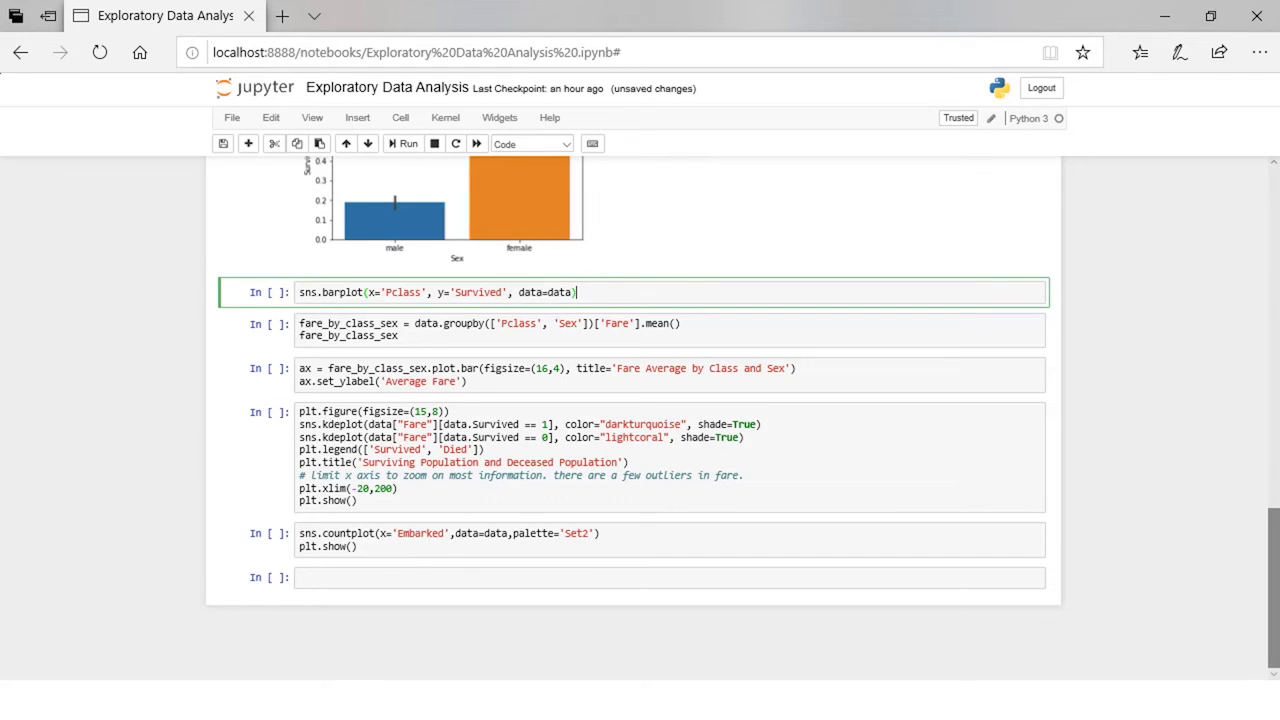
key(shift+Return)
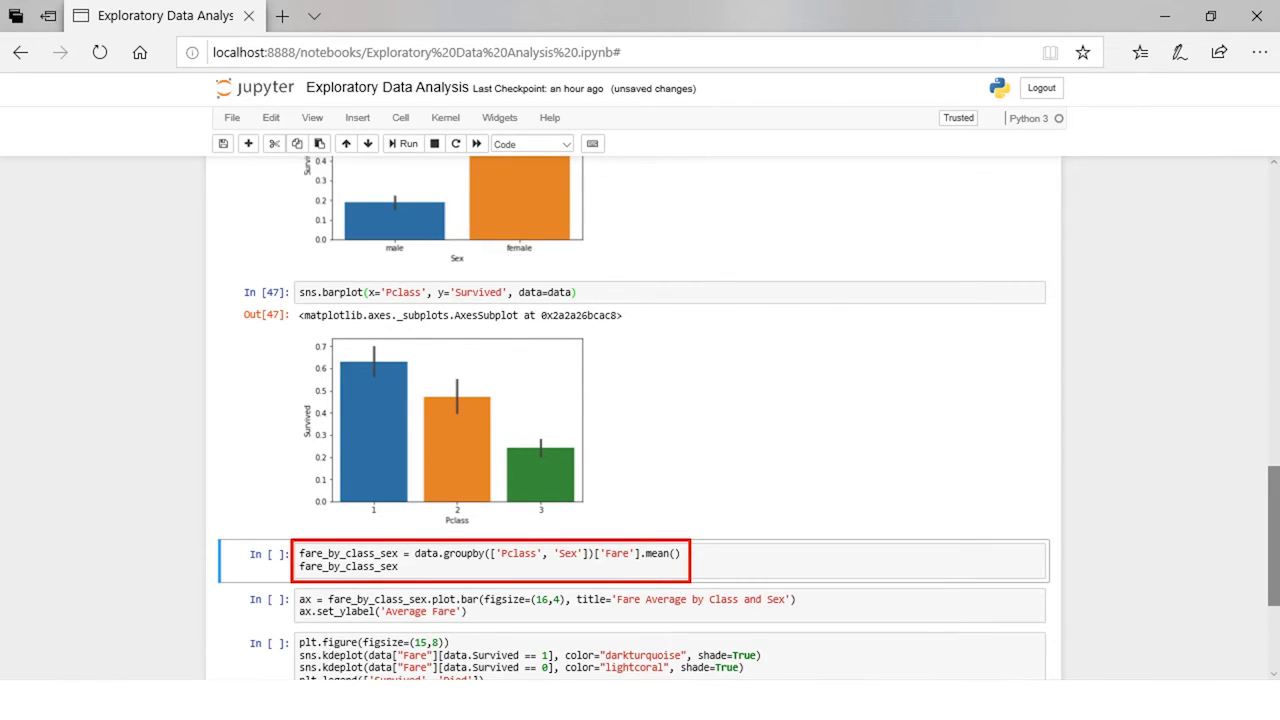
Step: Compute fare_by_class_sex and chart the average fare by class and sex
scroll(886, 486, down, 3)
click(823, 337)
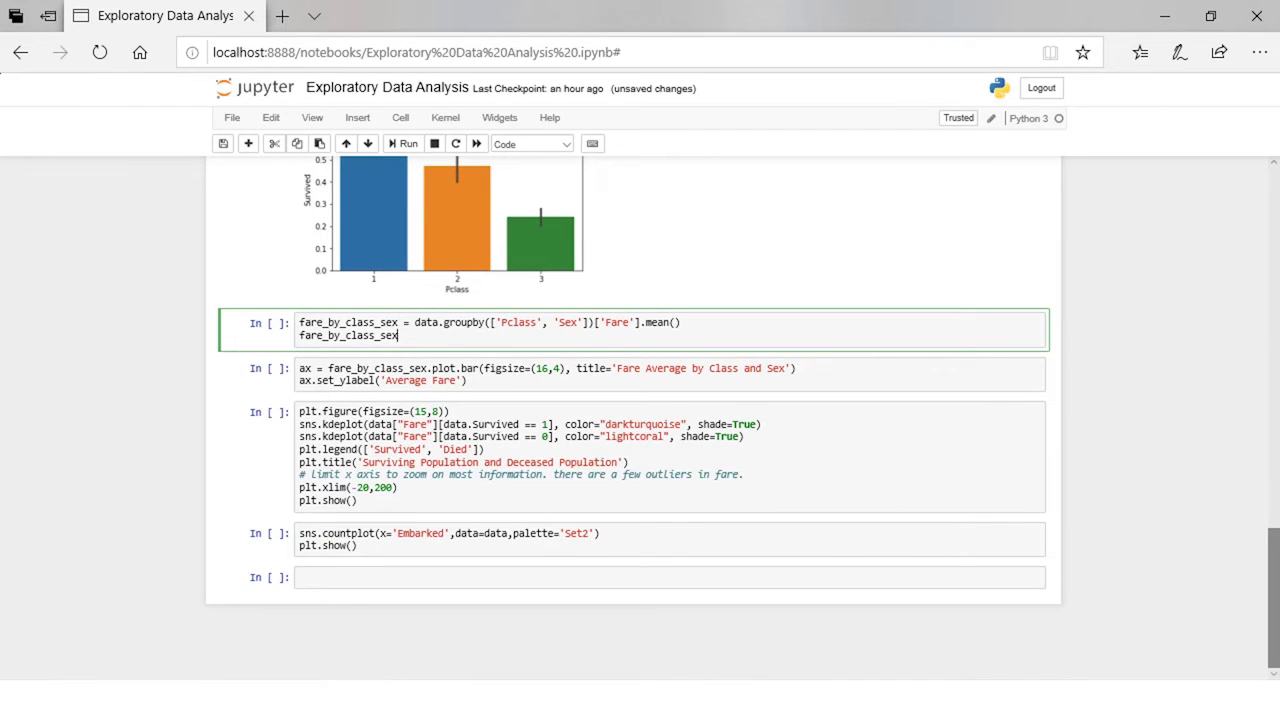
key(shift+Return)
key(shift+Return)
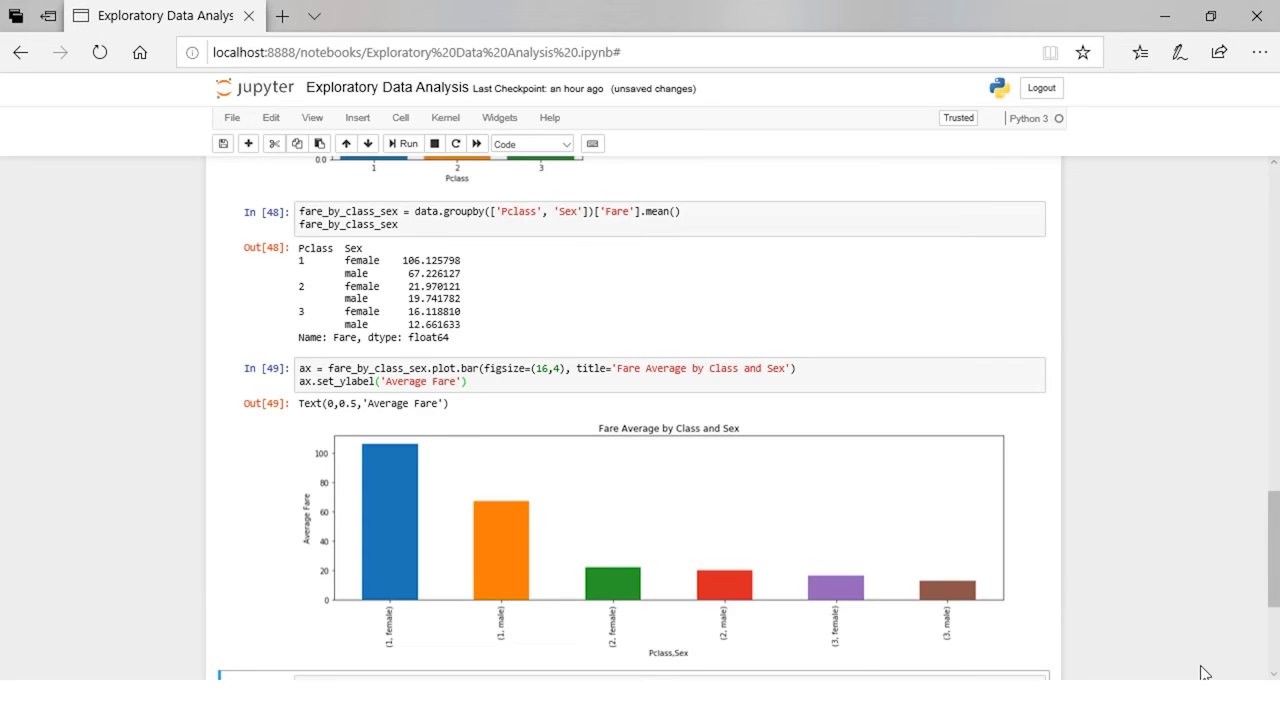
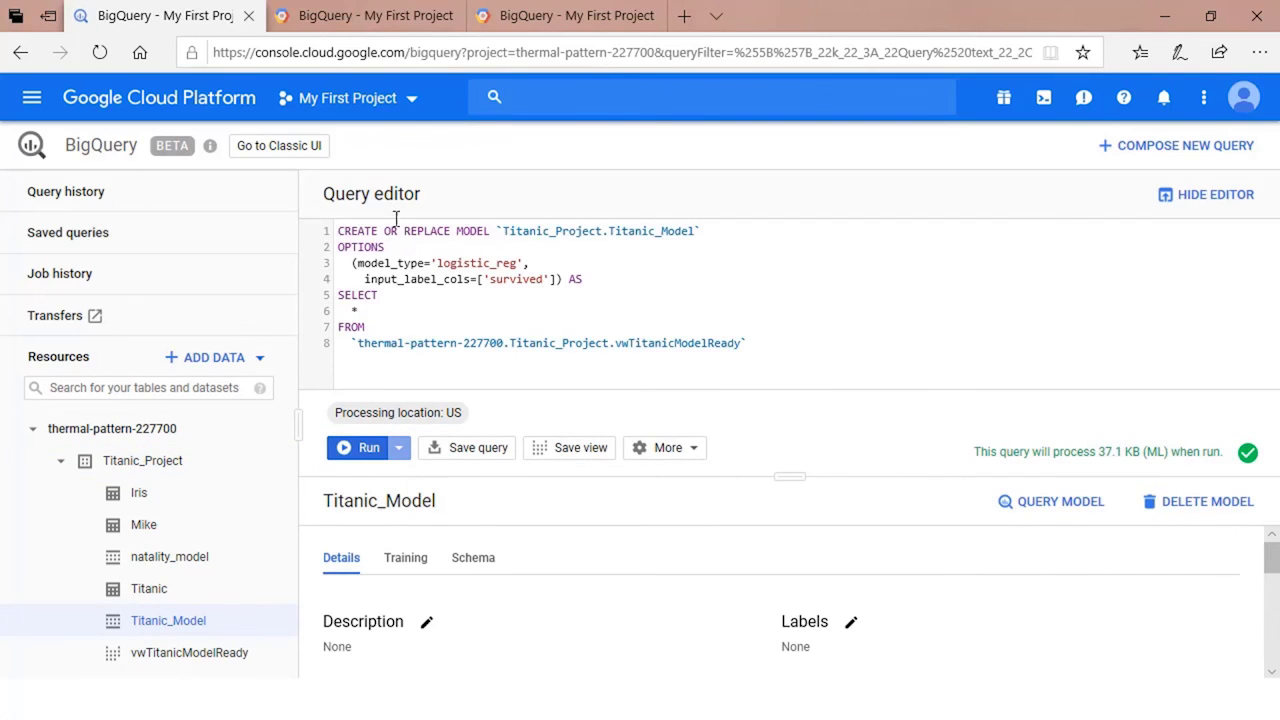
Step: Show the Titanic_Model ML.EVALUATE results, with accuracy 0.778 and roc_auc 0.849
click(387, 17)
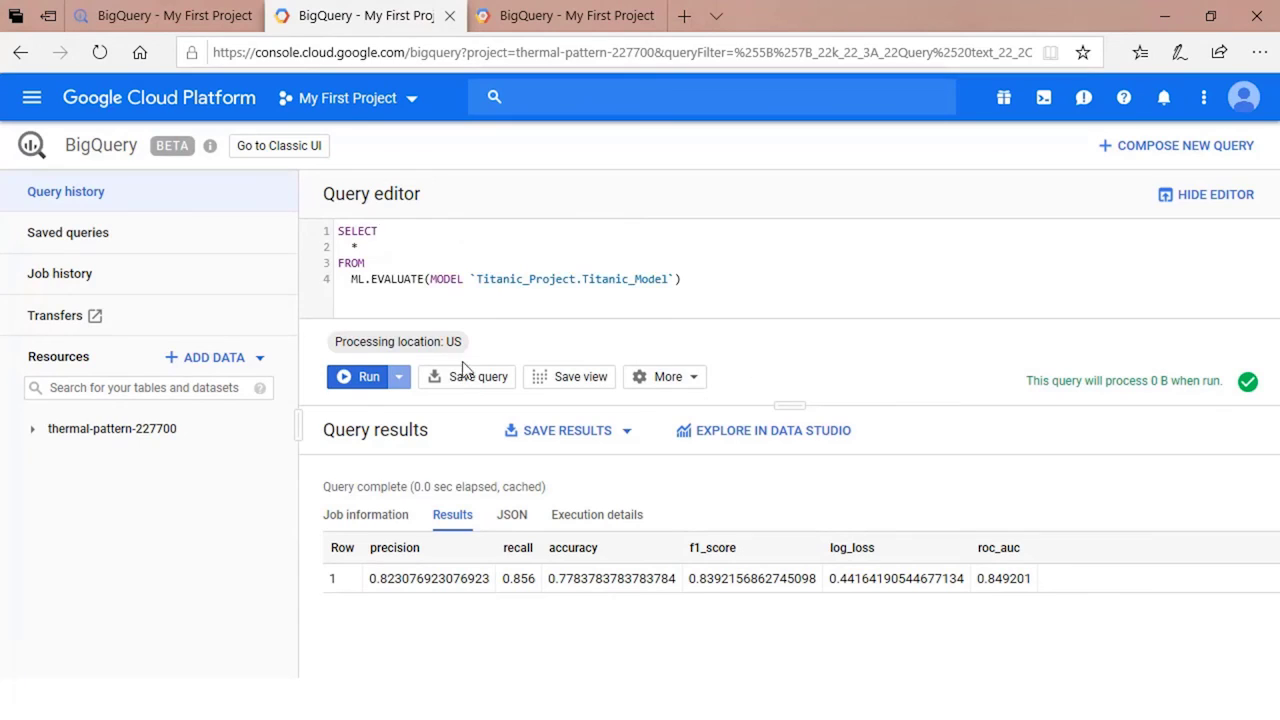
Step: Rerun the ML.EVALUATE query on Titanic_Model
click(368, 377)
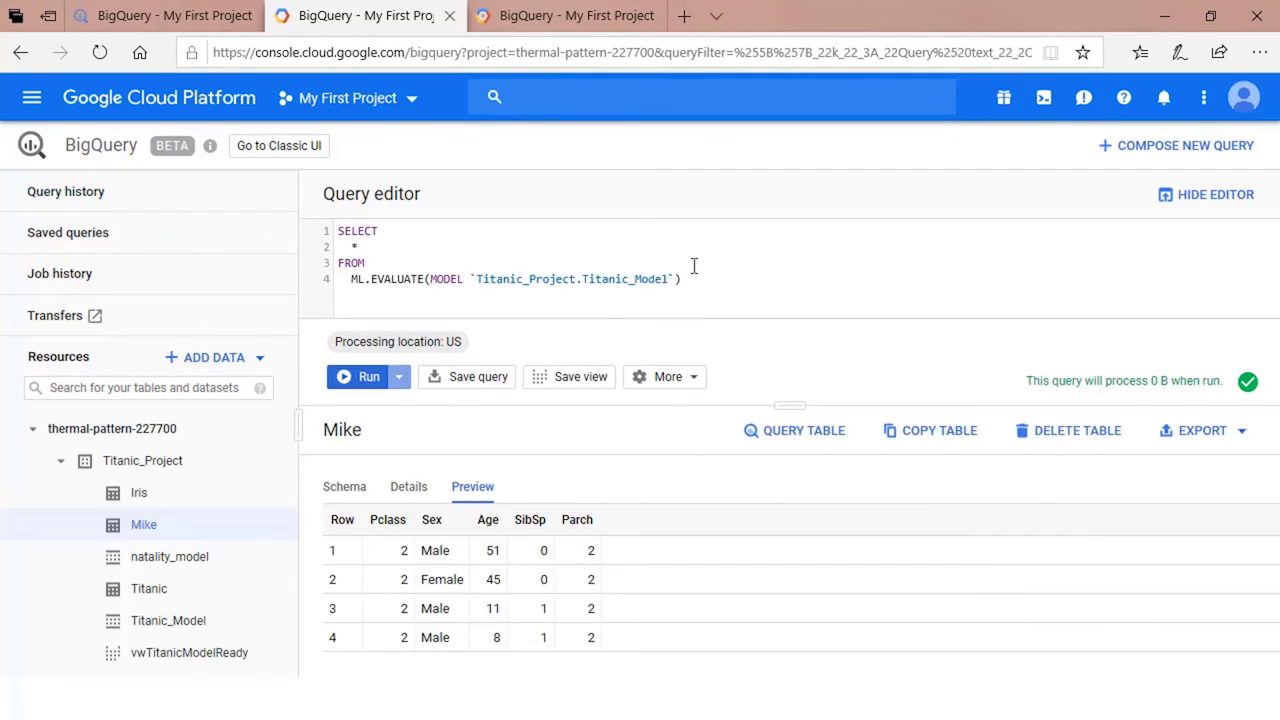
Step: Bring up the ML.PREDICT query and highlight its Titanic_Project.Mike table reference
click(600, 18)
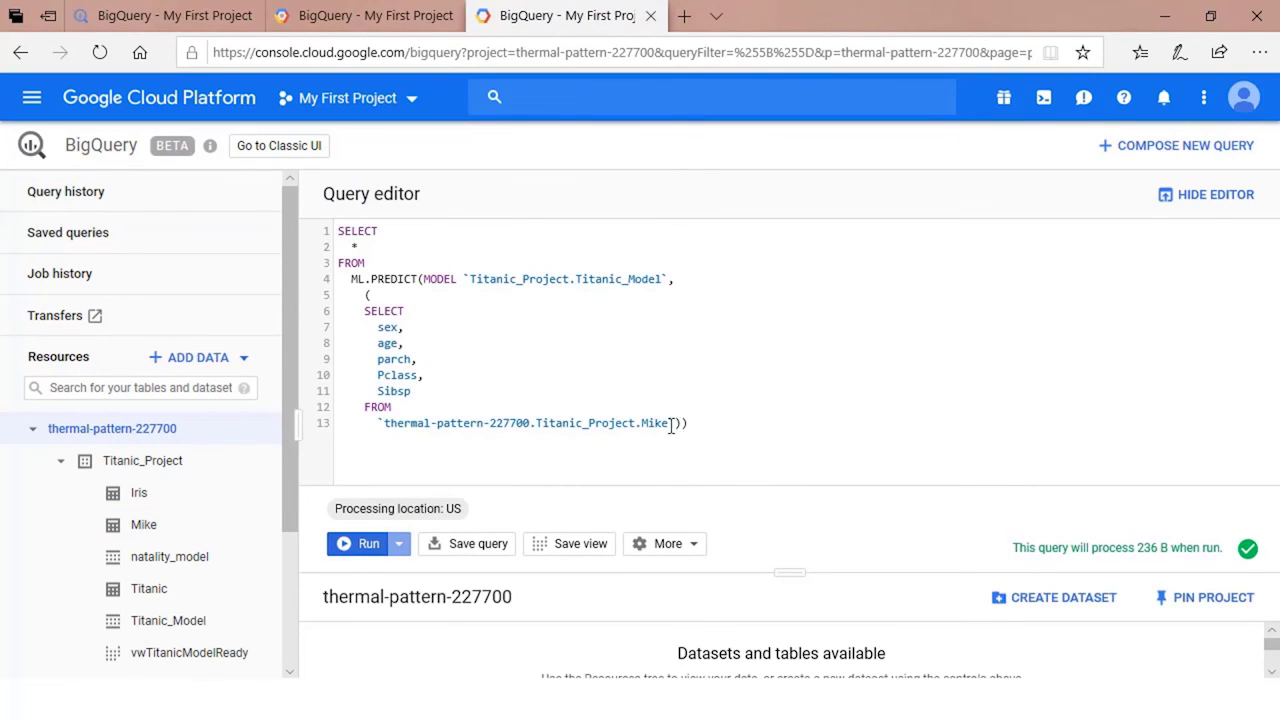
drag(668, 423, 536, 423)
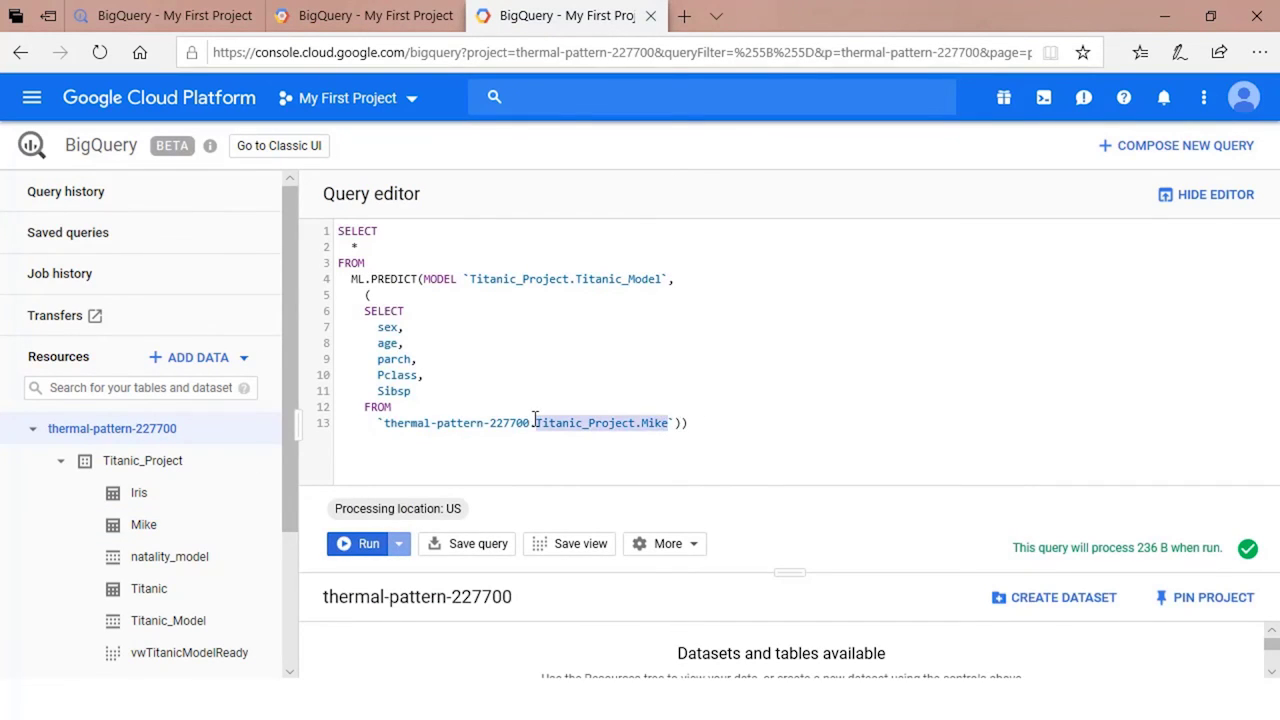
click(937, 356)
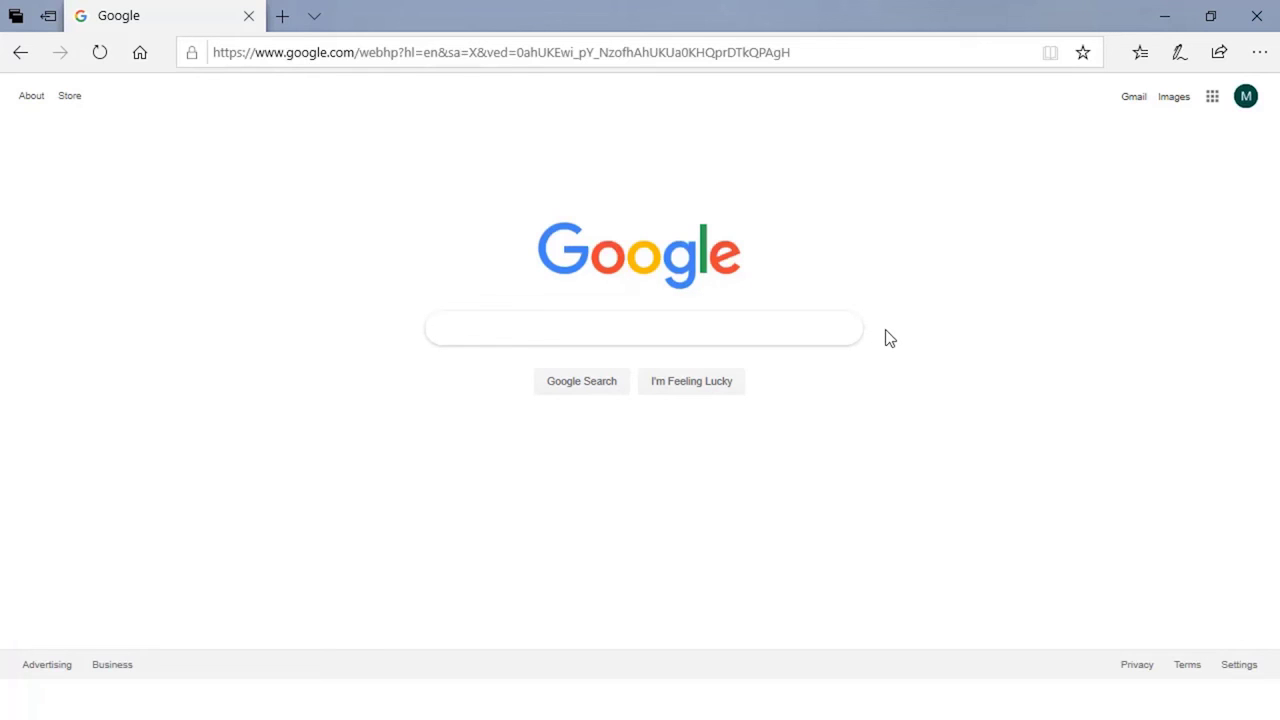
Step: Search Google for 'google cloud sdk' and reach the Cloud SDK Quickstart for Windows page
text(google cloud)
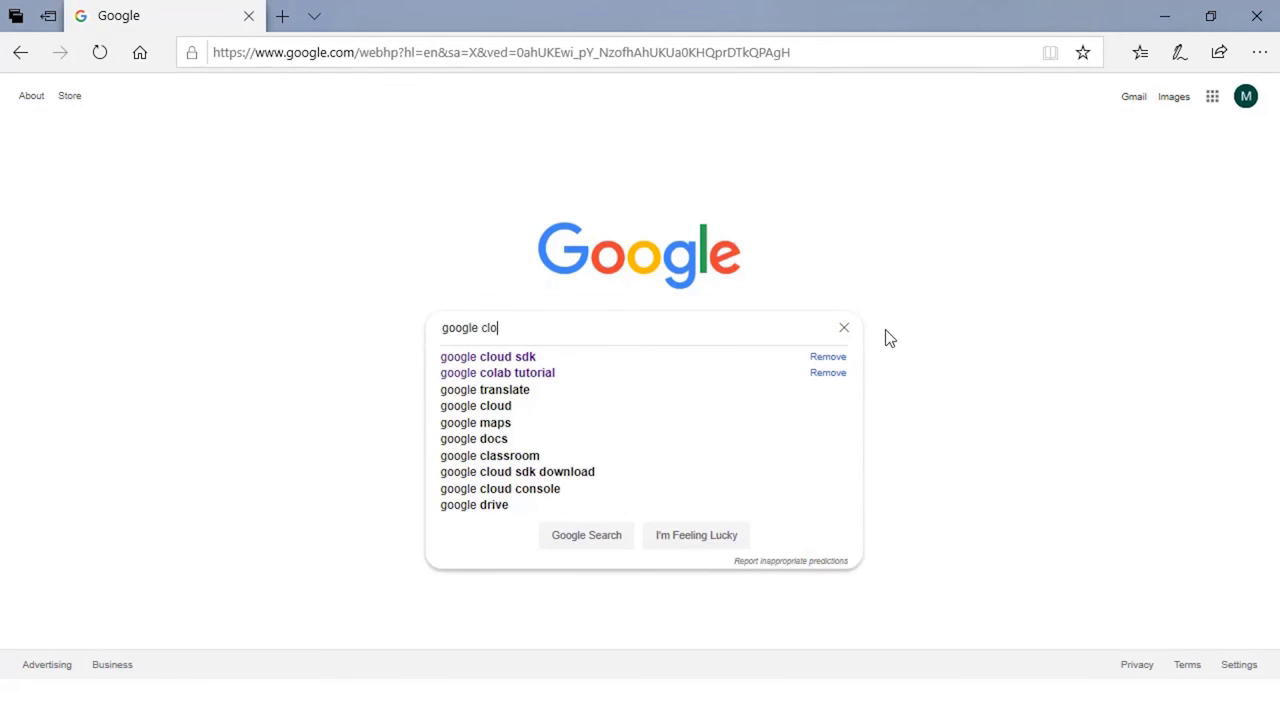
click(643, 356)
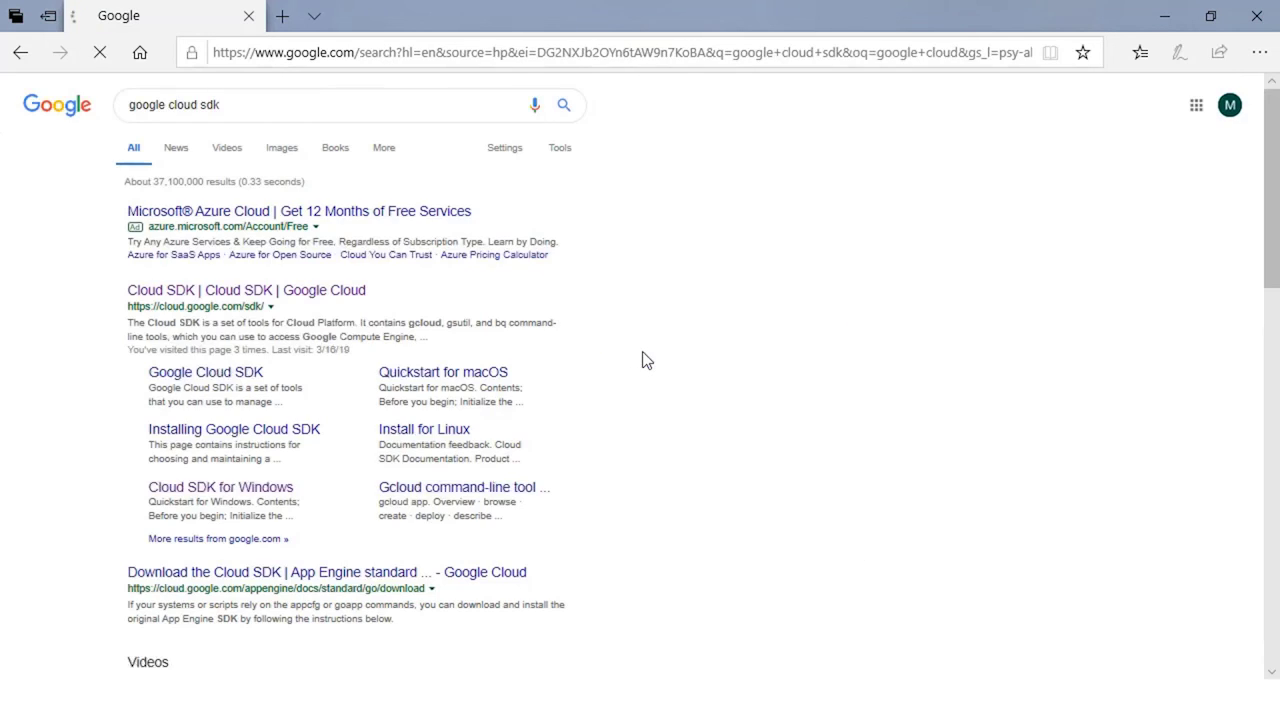
click(318, 292)
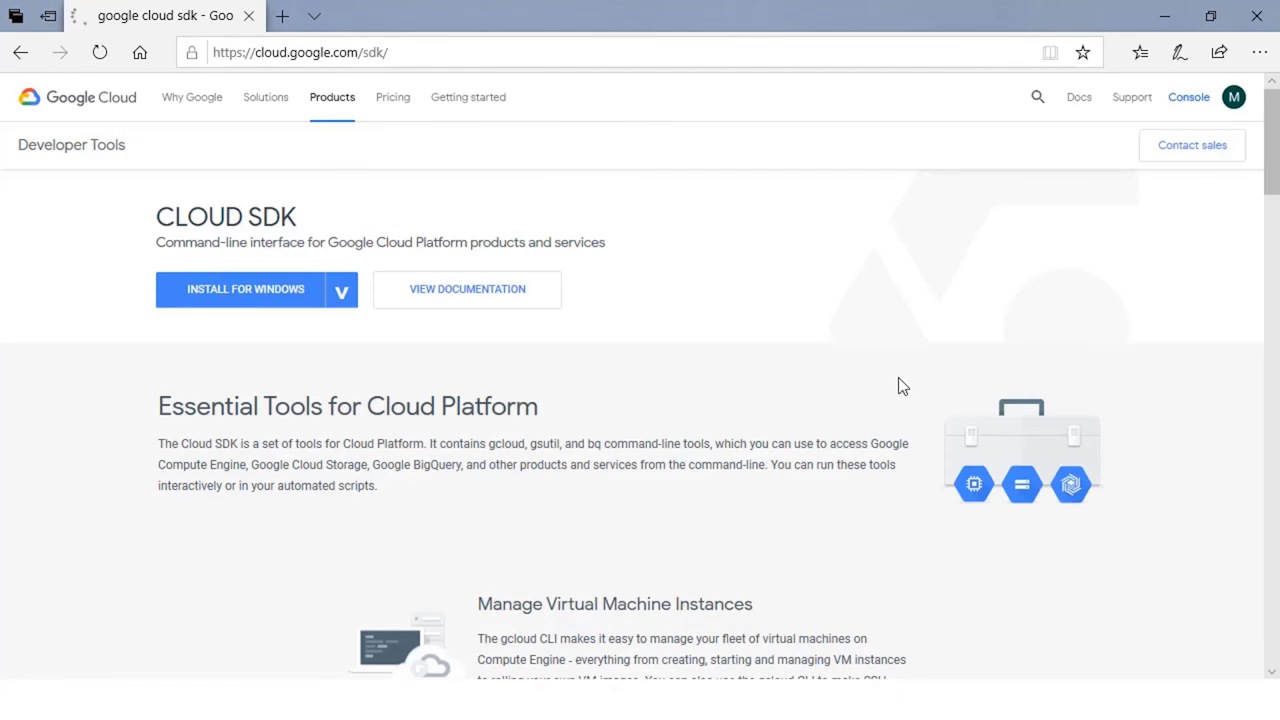
click(284, 312)
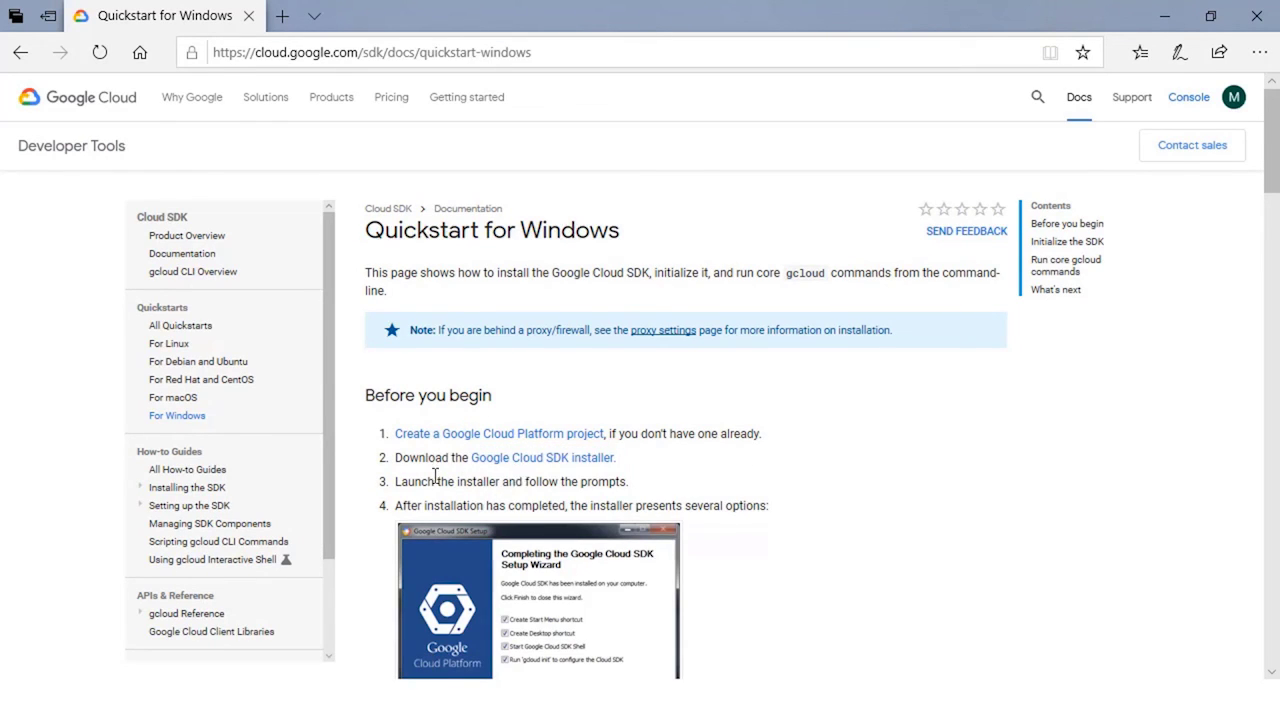
Step: Download, save and launch the Google Cloud SDK installer
click(527, 460)
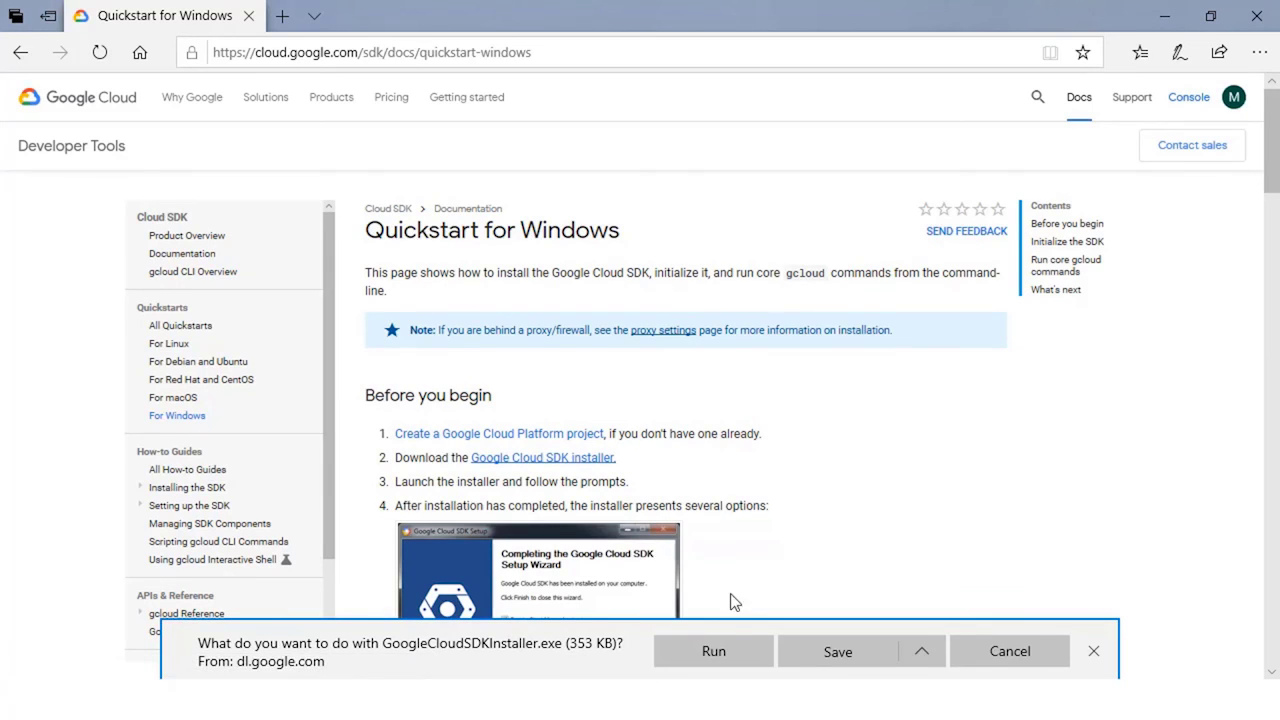
click(811, 651)
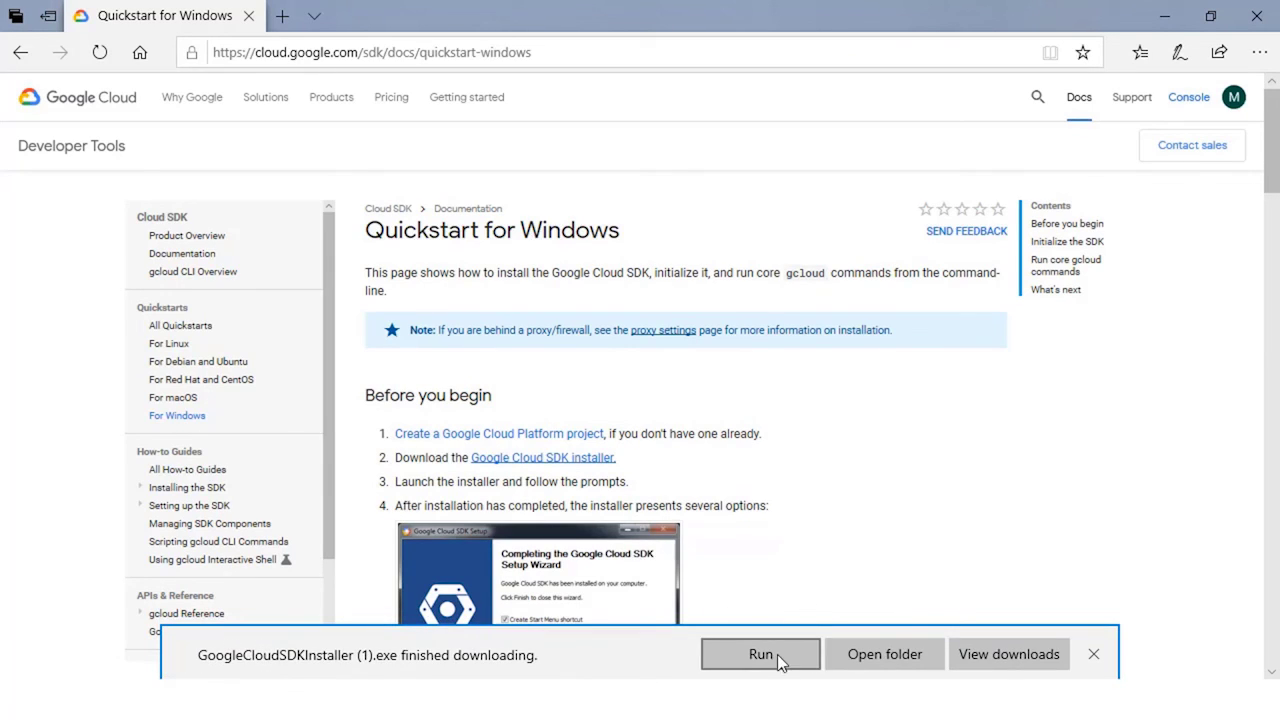
click(776, 655)
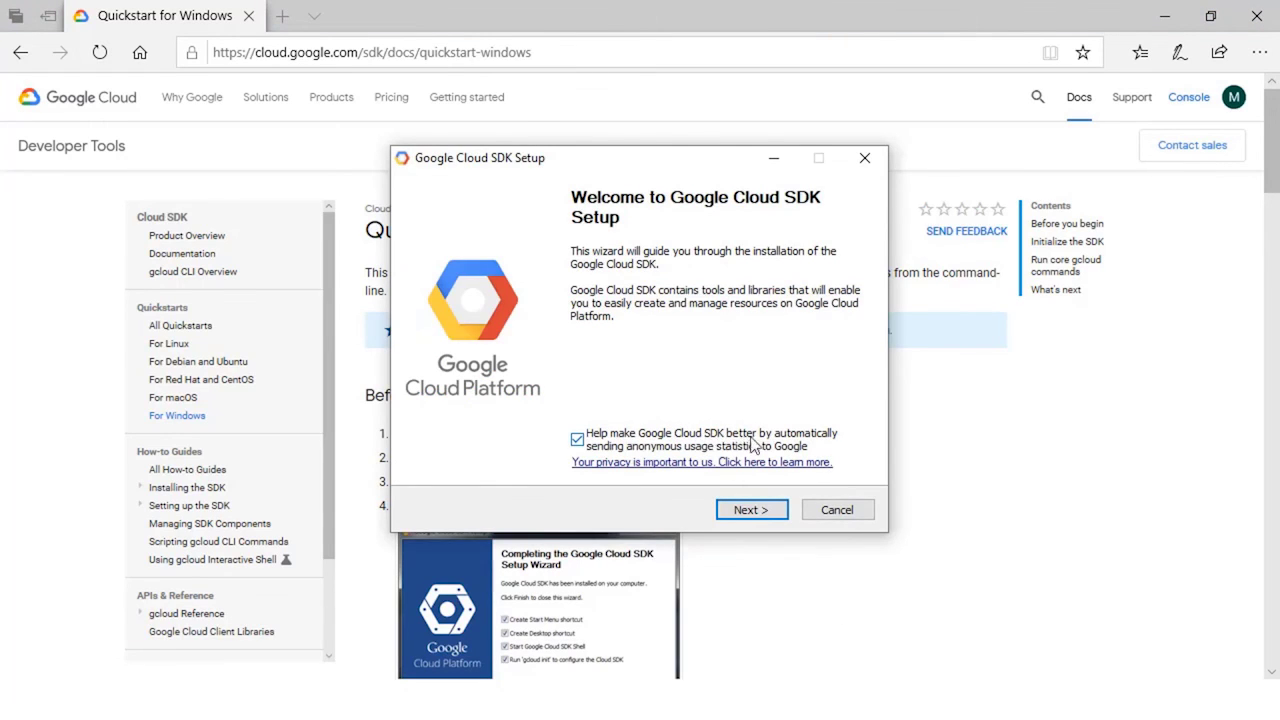
Step: Install the Cloud SDK for all users in the default folder and finish with gcloud init
click(752, 510)
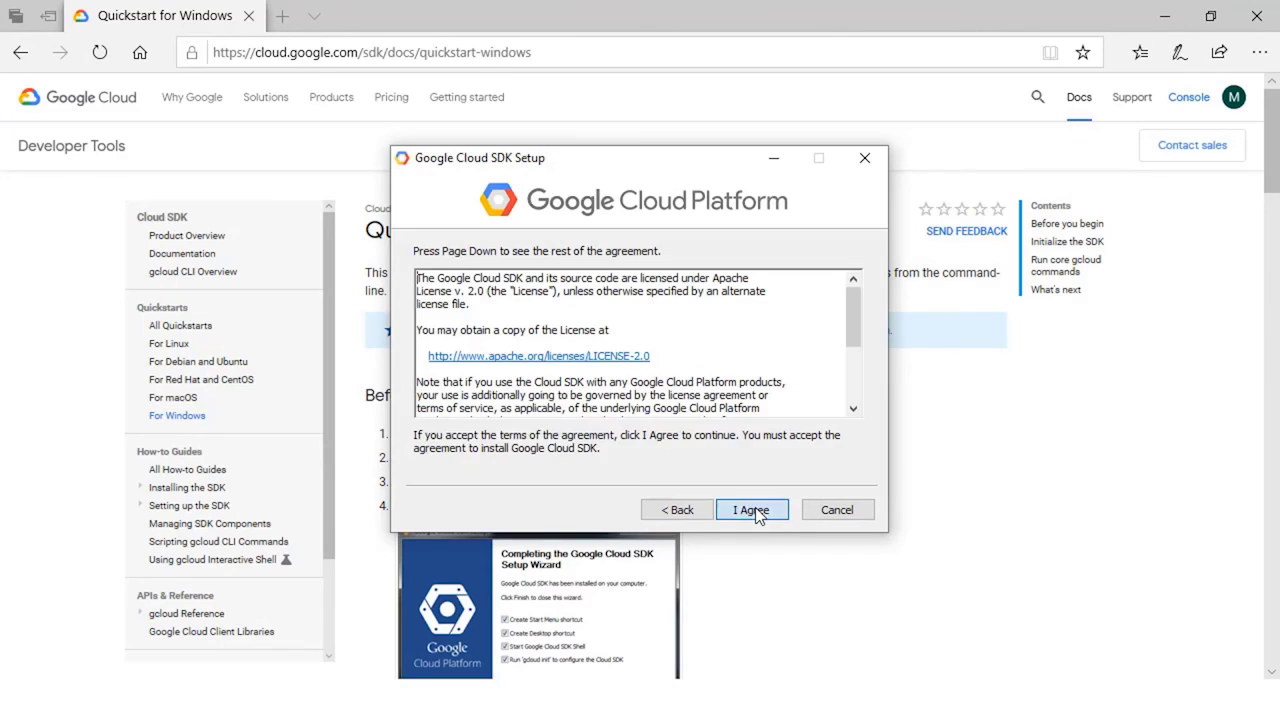
click(753, 512)
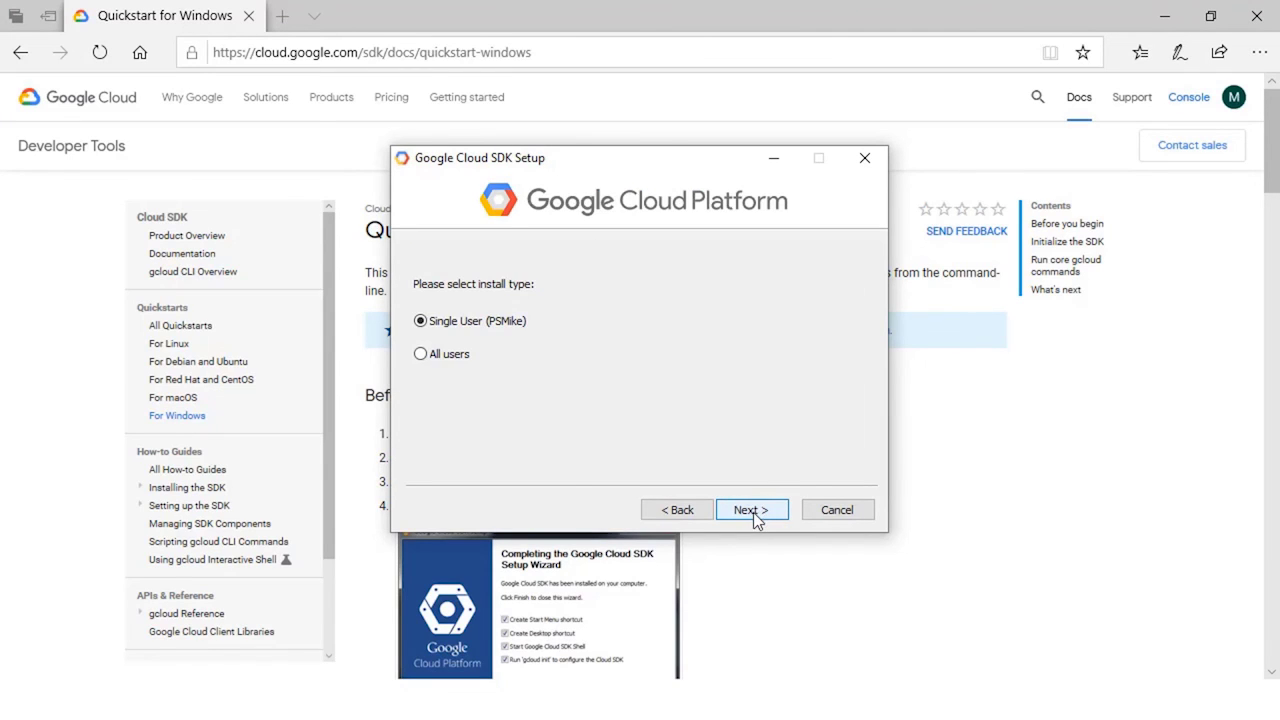
click(461, 359)
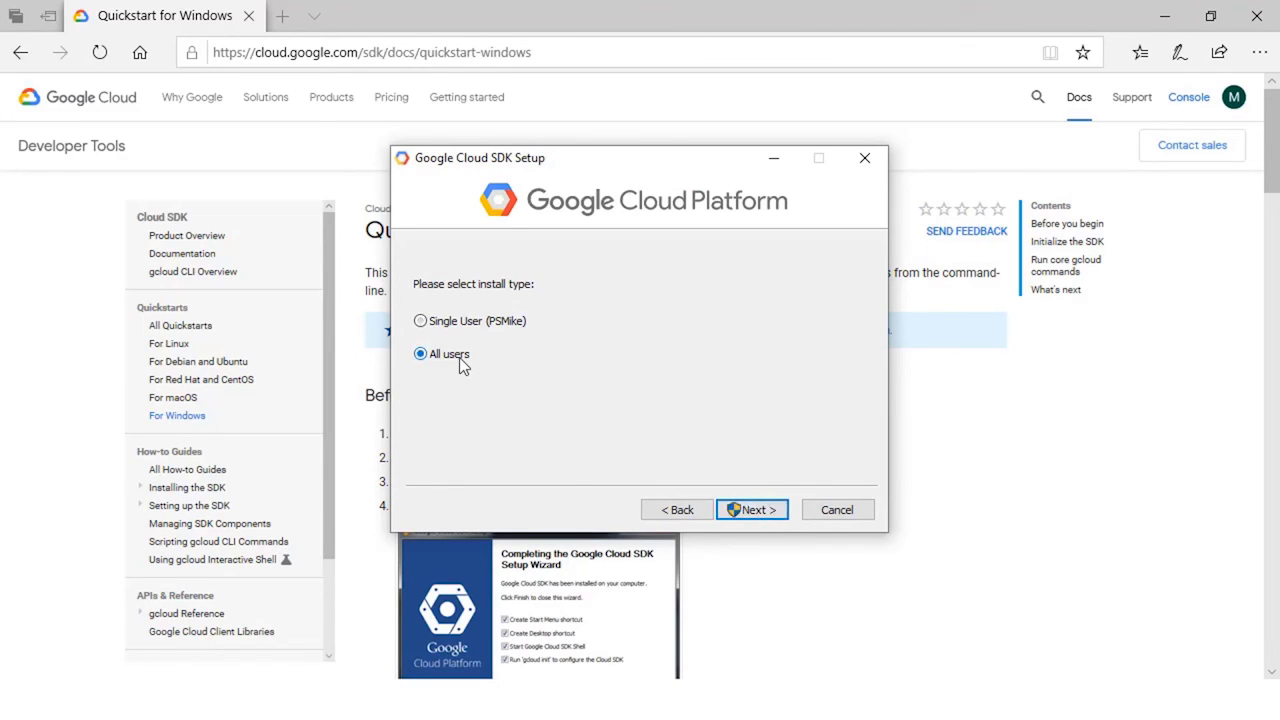
click(739, 509)
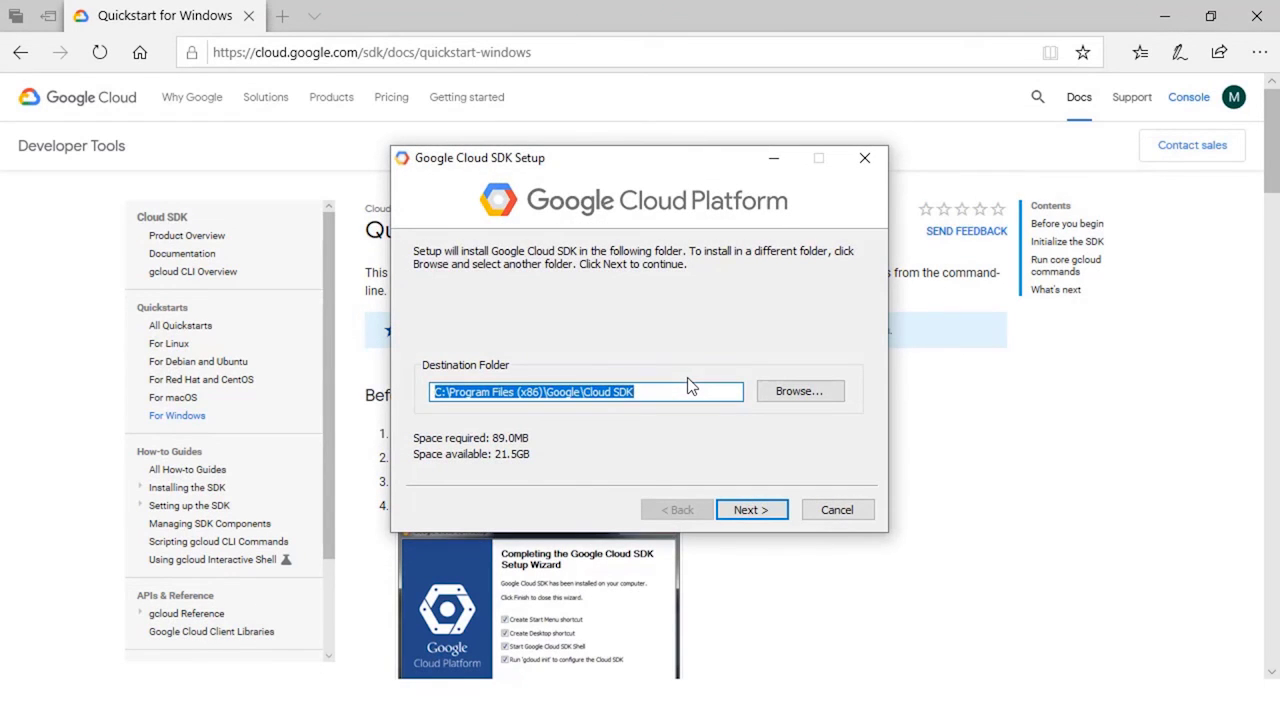
click(748, 509)
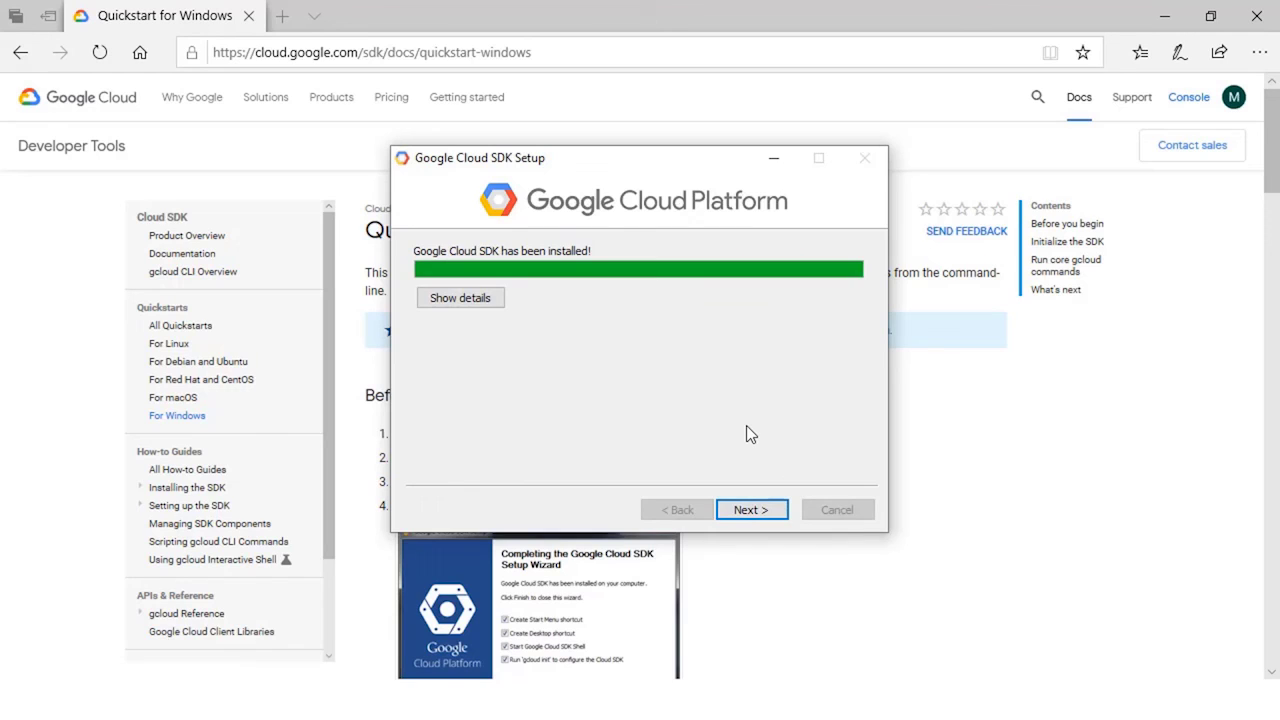
click(765, 512)
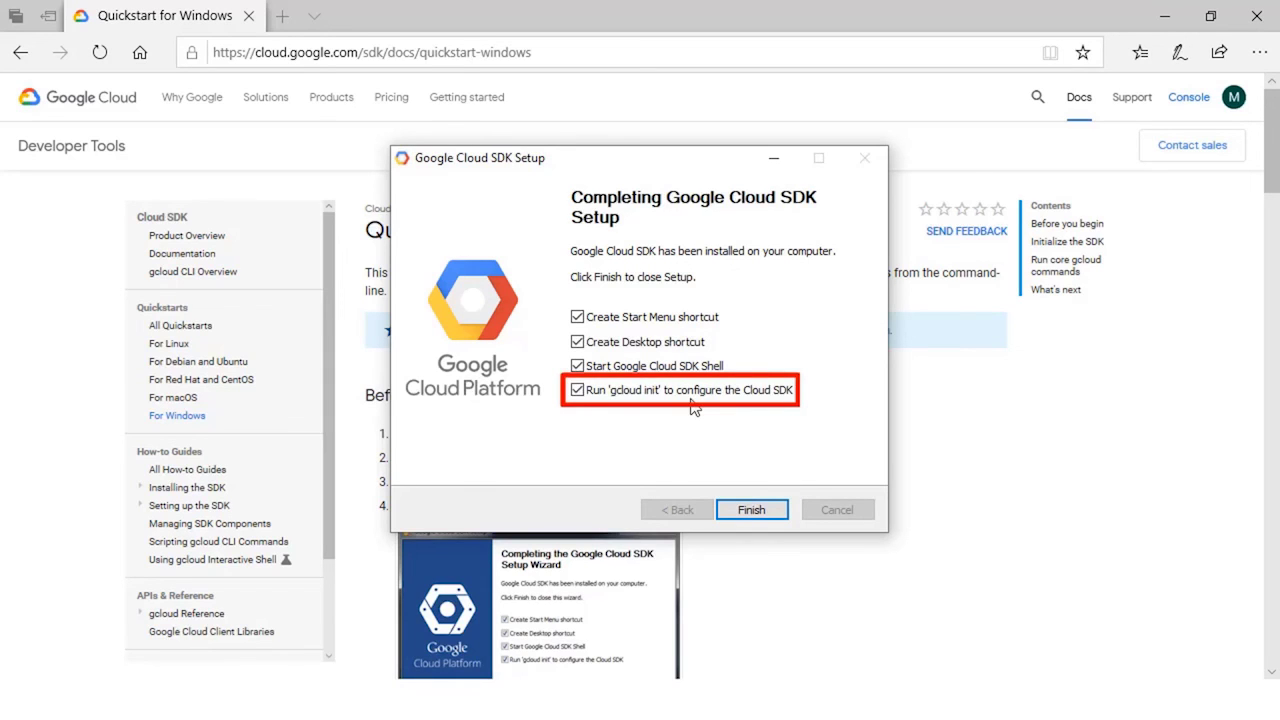
click(762, 512)
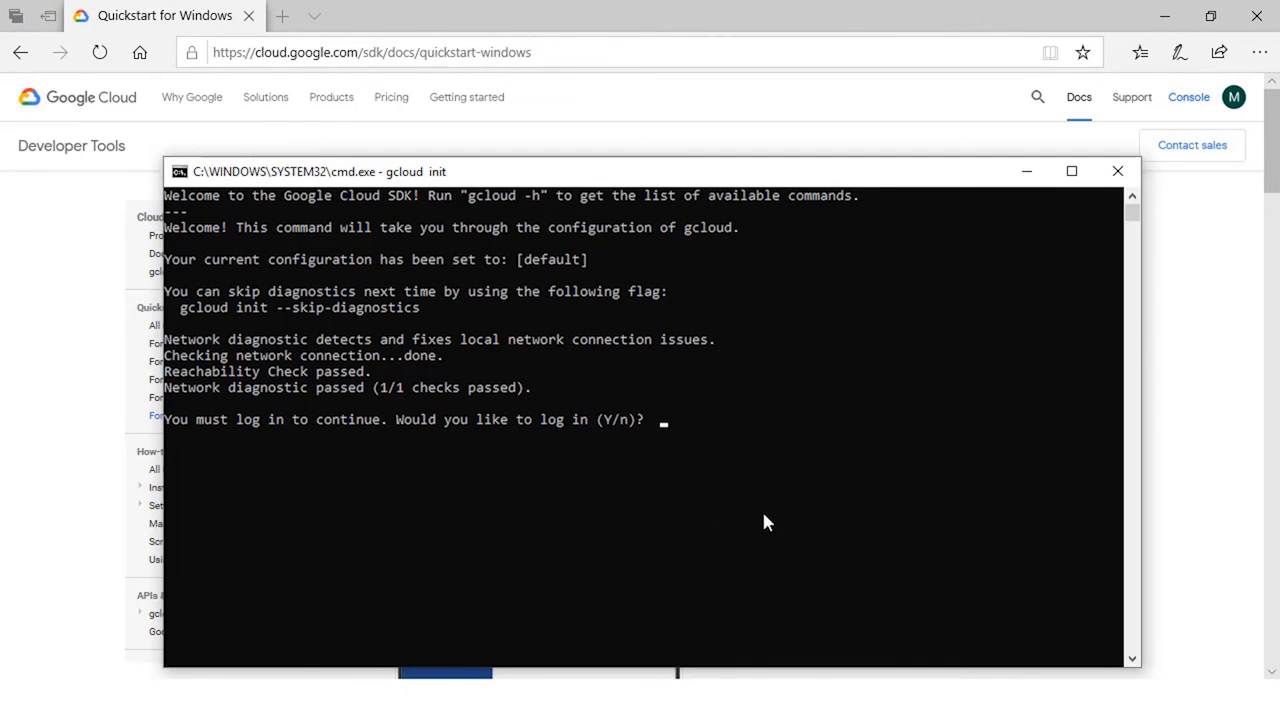
Step: Confirm the gcloud login with Y and allow the Cloud SDK access to the Google account
text(Y)
key(Return)
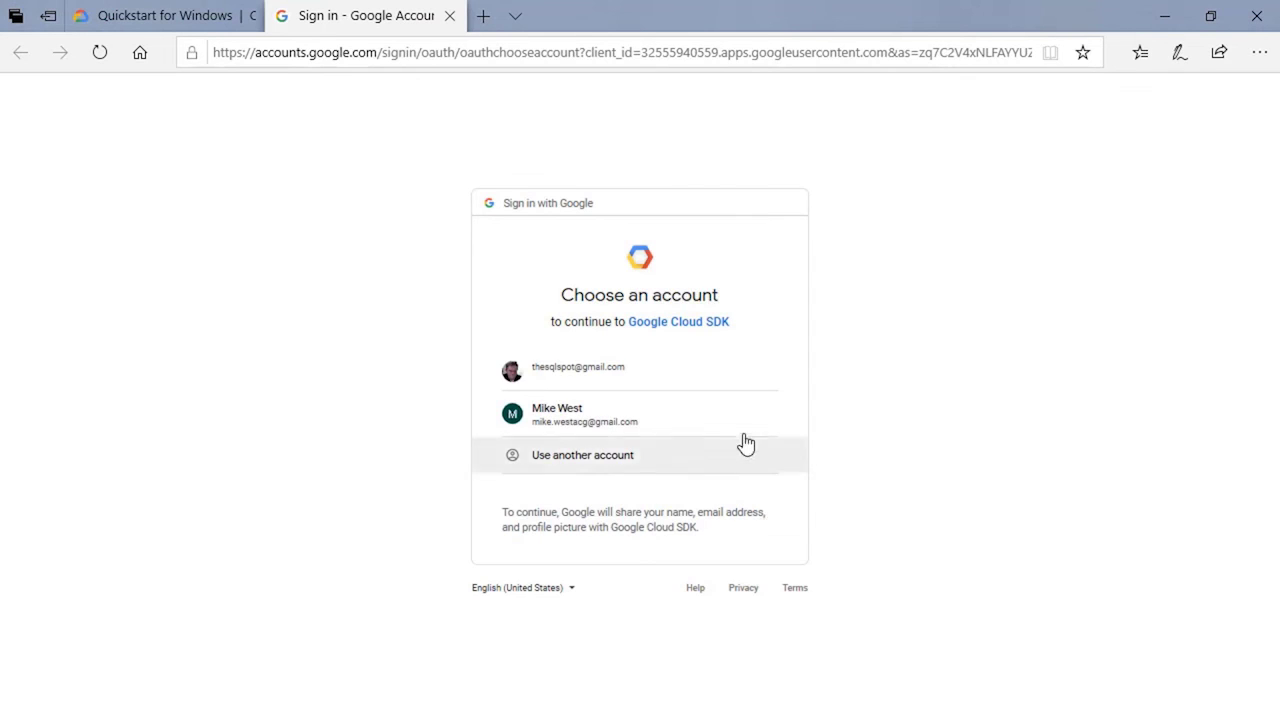
click(700, 431)
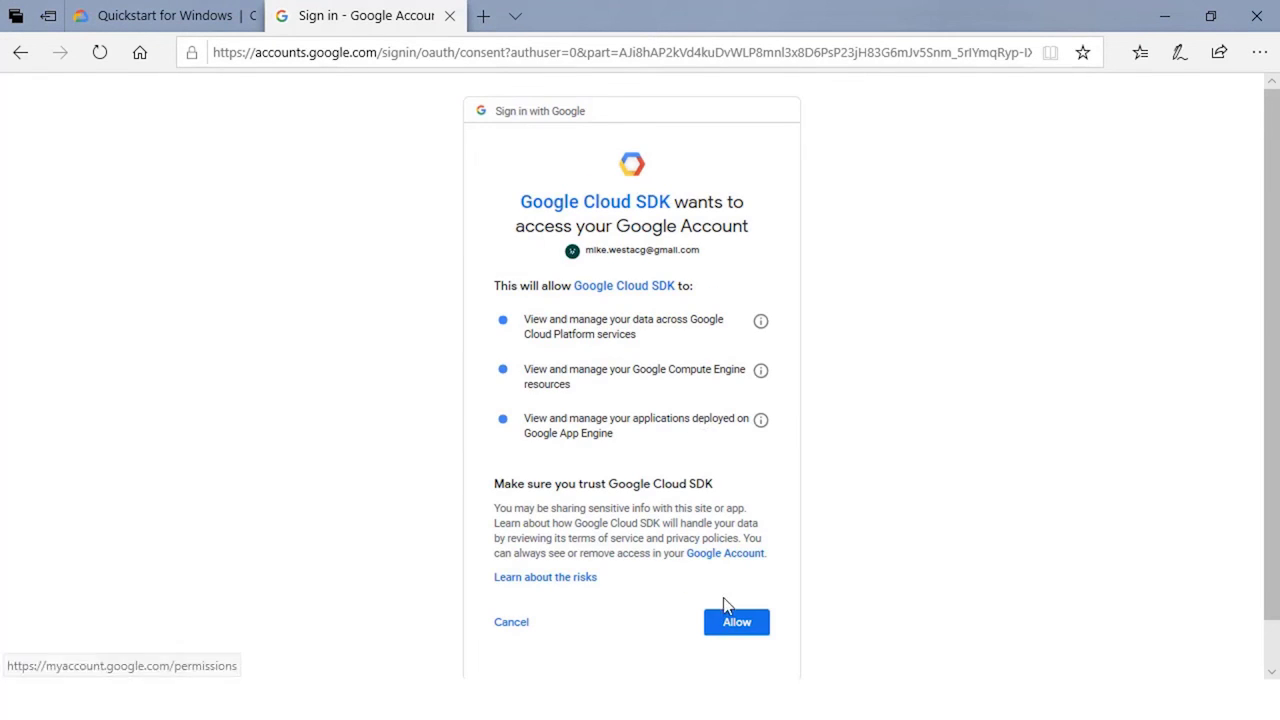
click(734, 621)
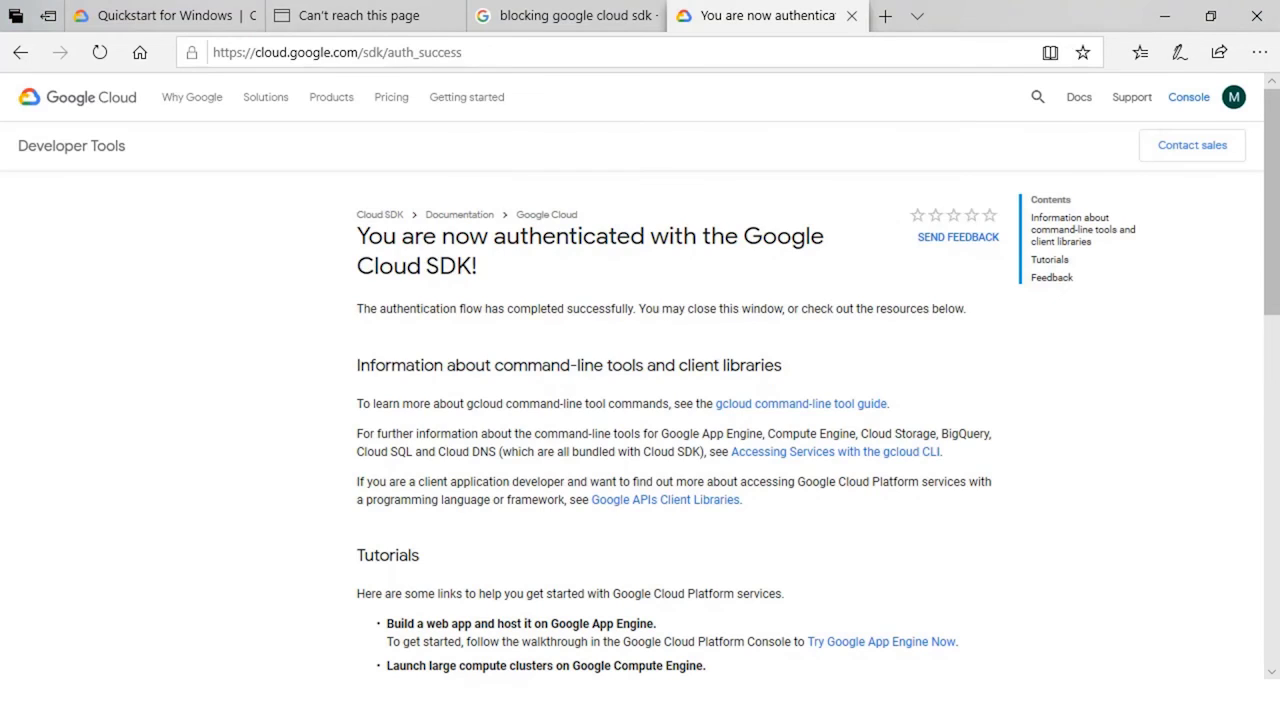
key(alt+Tab)
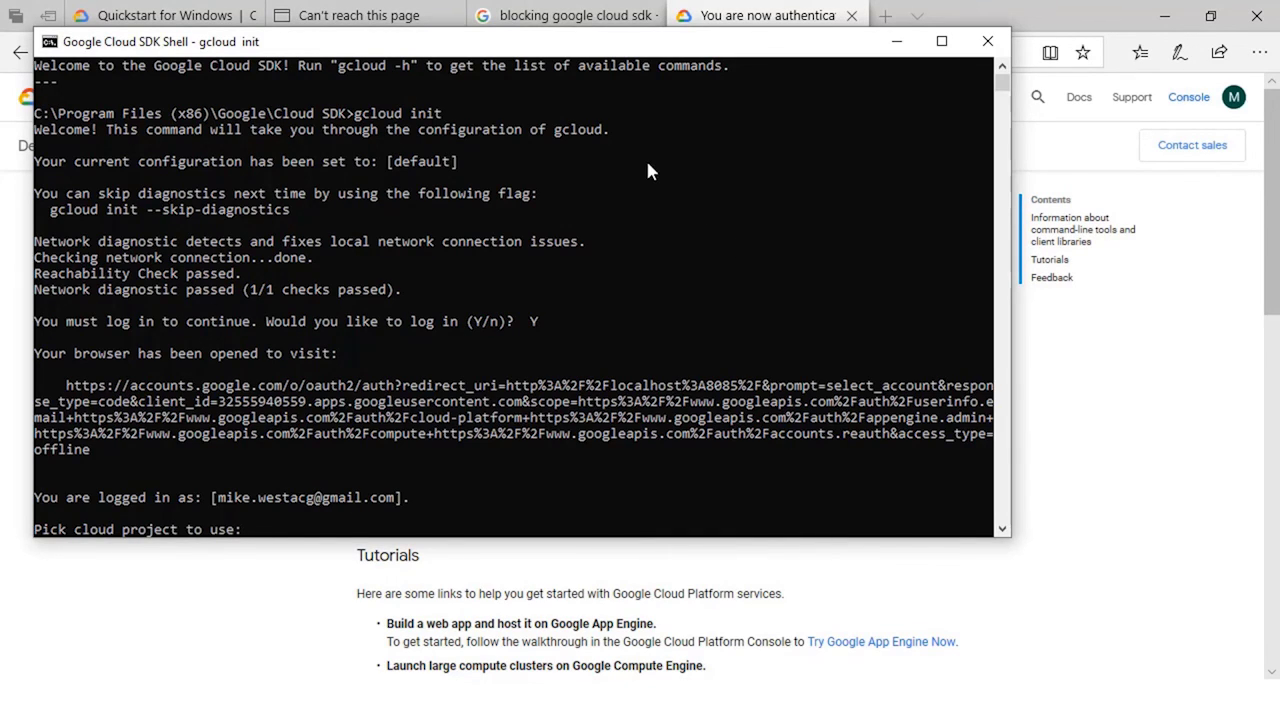
Step: Search Windows for 'cloud' and rearrange the gcloud console beside the authentication page
click(299, 696)
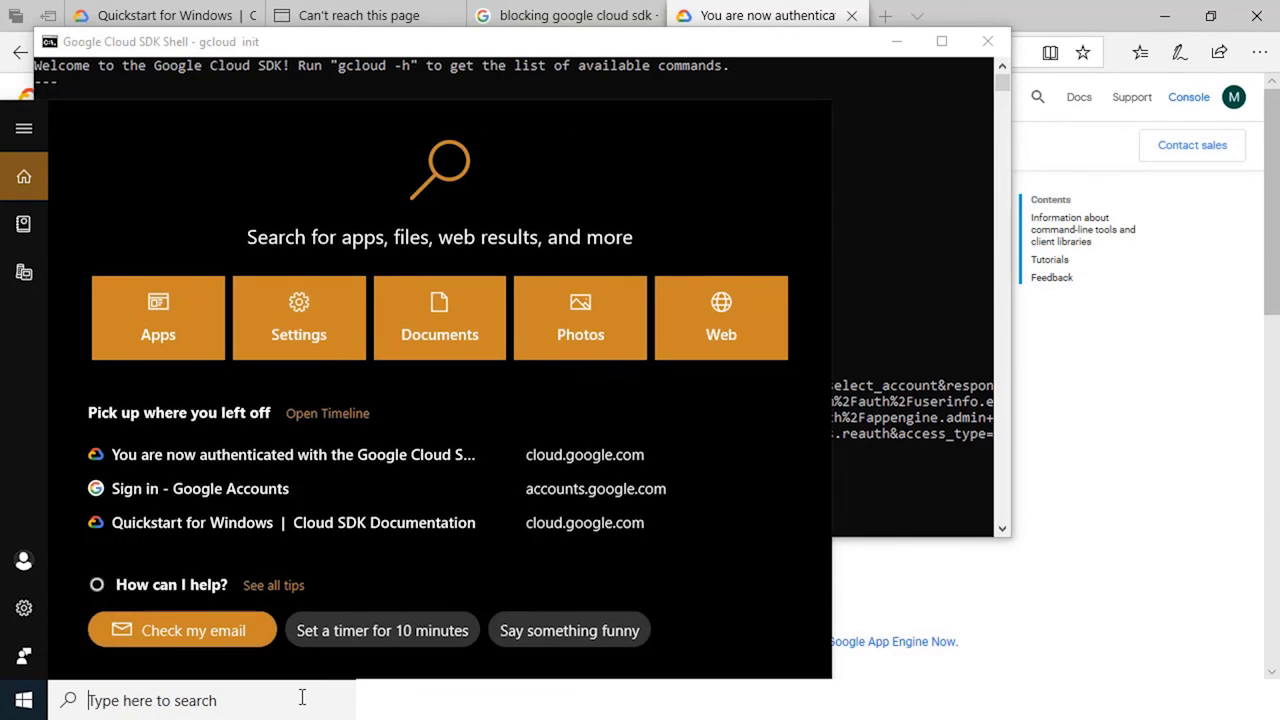
text(cloud)
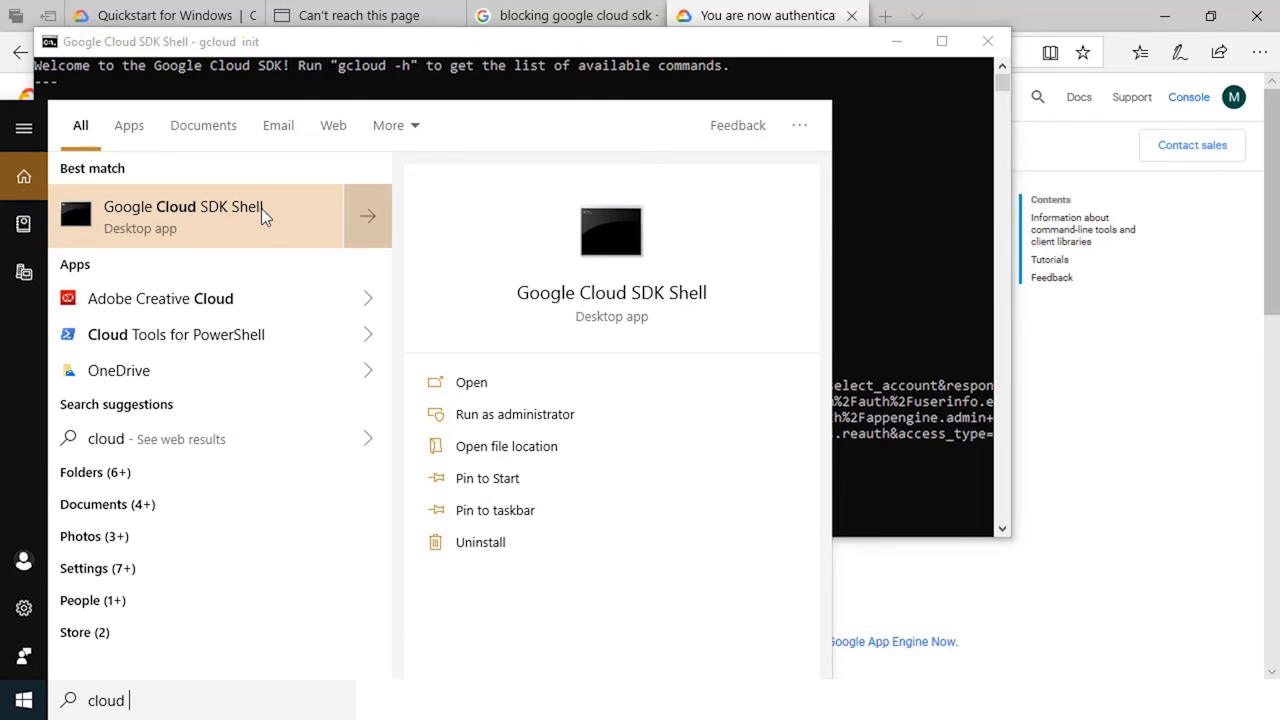
drag(626, 42, 774, 104)
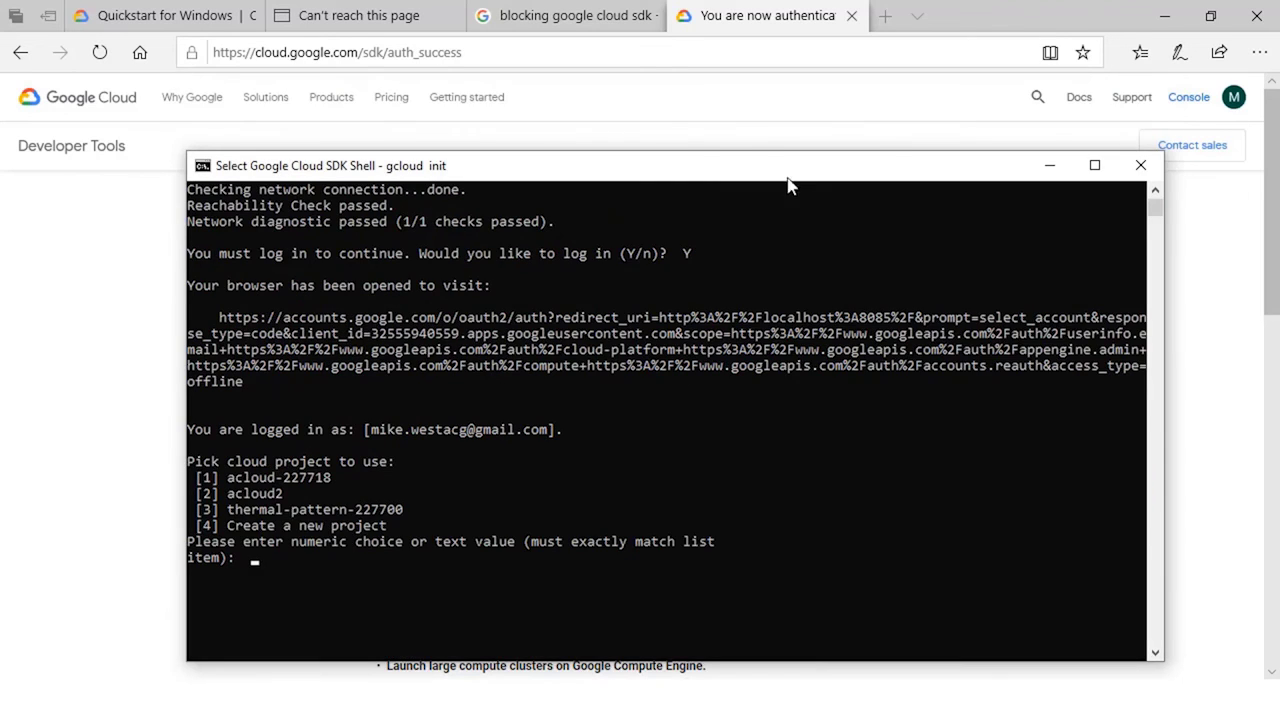
click(753, 22)
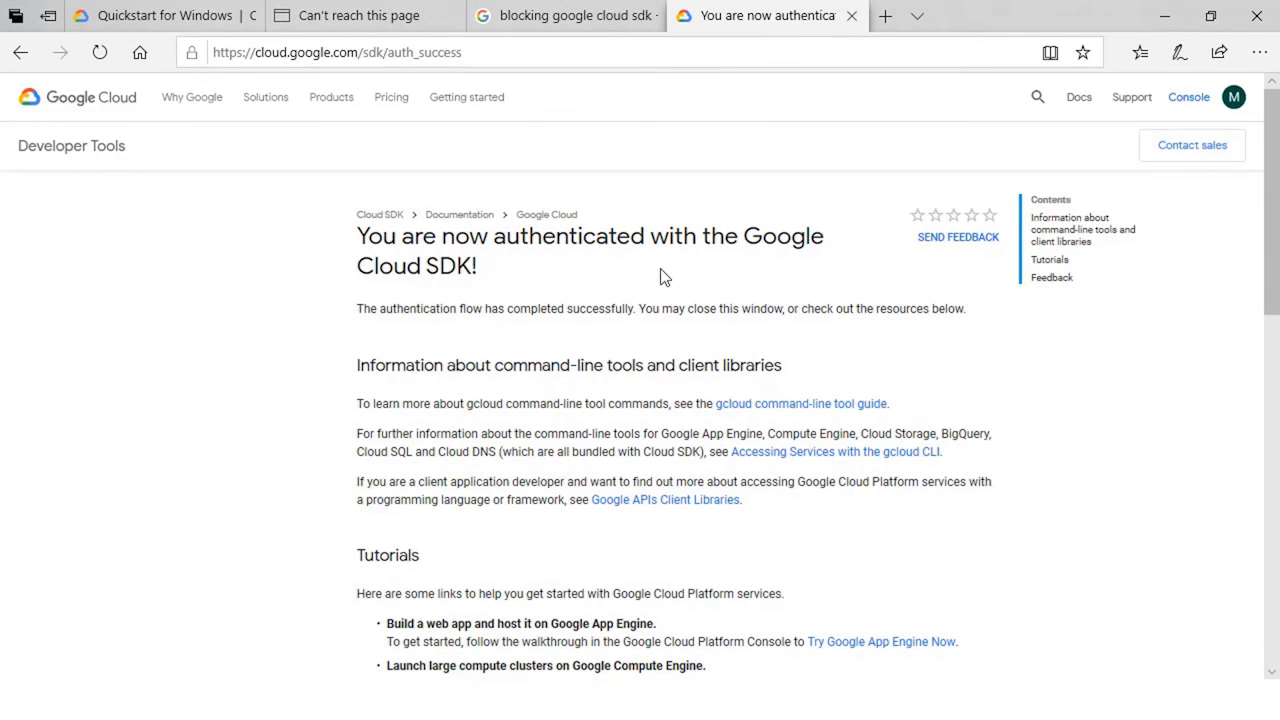
key(alt+Tab)
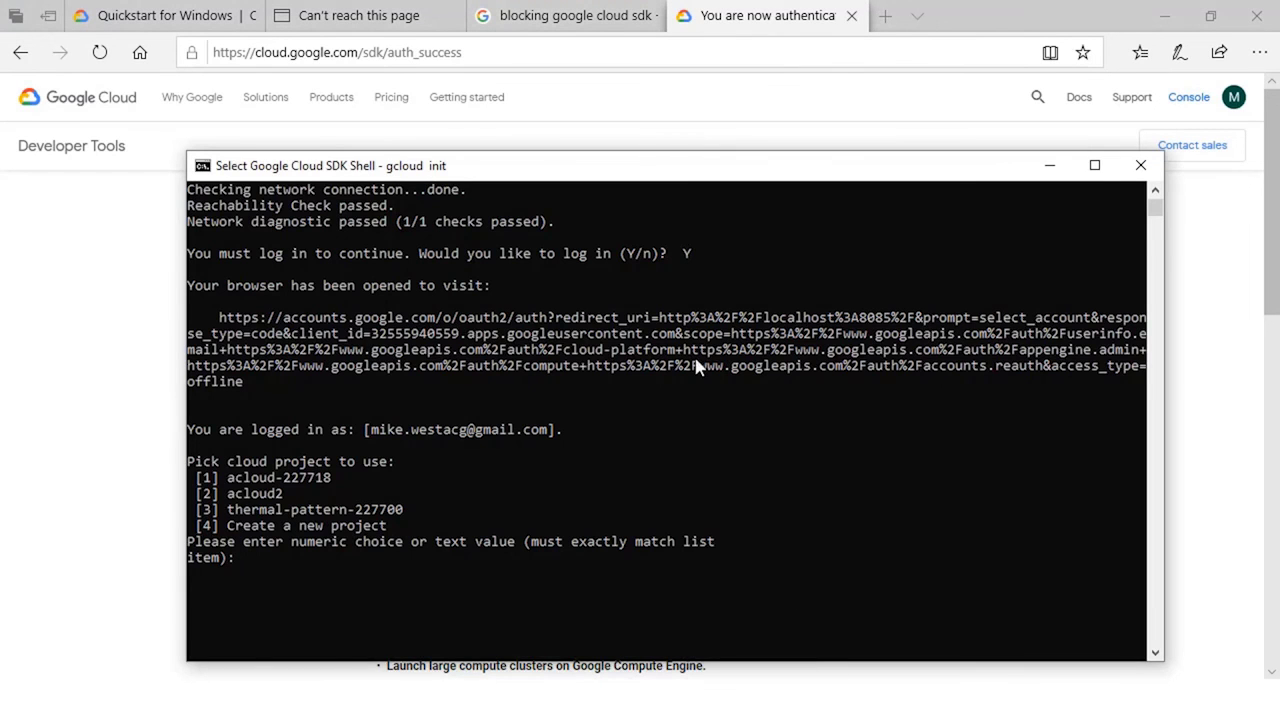
drag(723, 170, 747, 127)
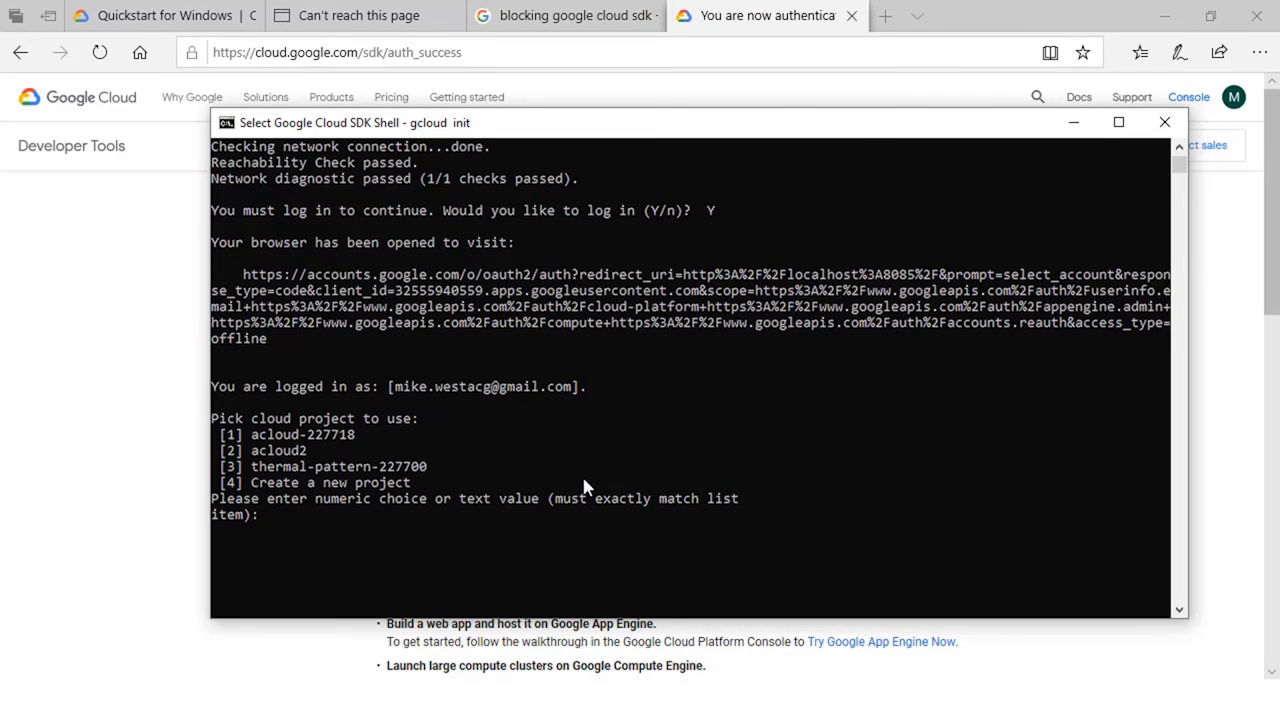
key(Escape)
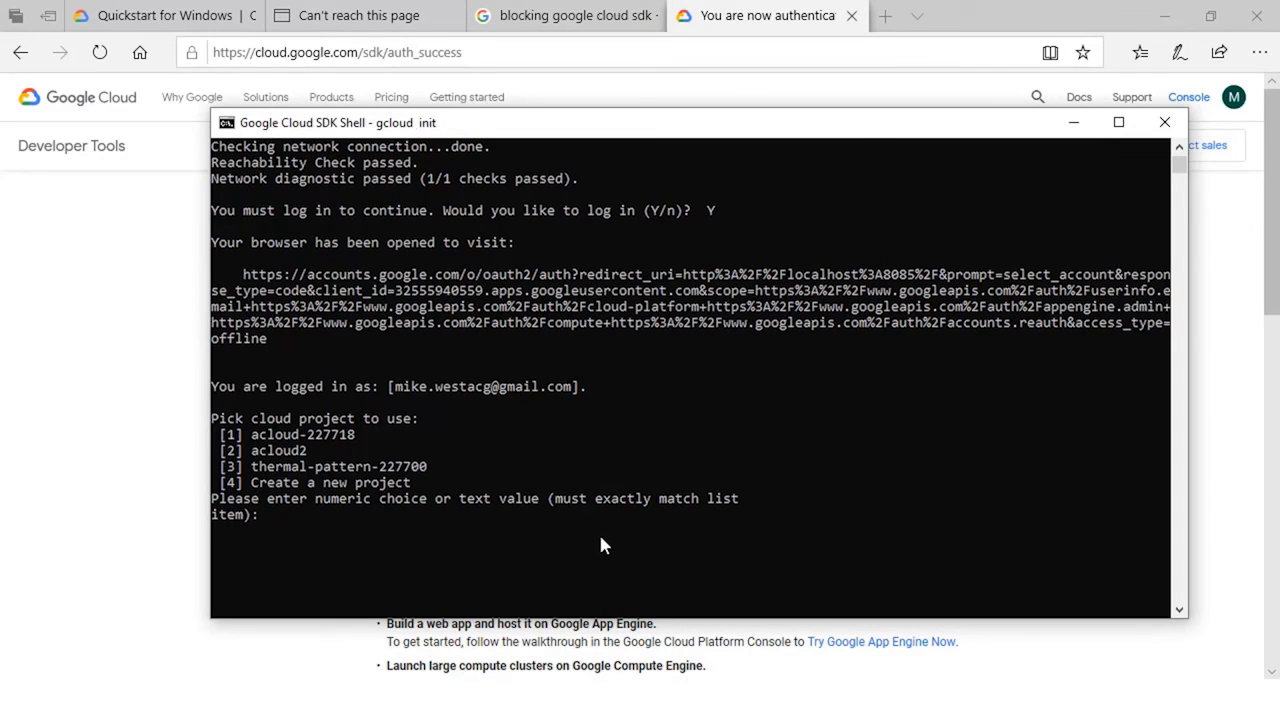
Step: Pick project thermal-pattern-227700 (option 3) and decline a default Compute region and zone
text(3)
key(Return)
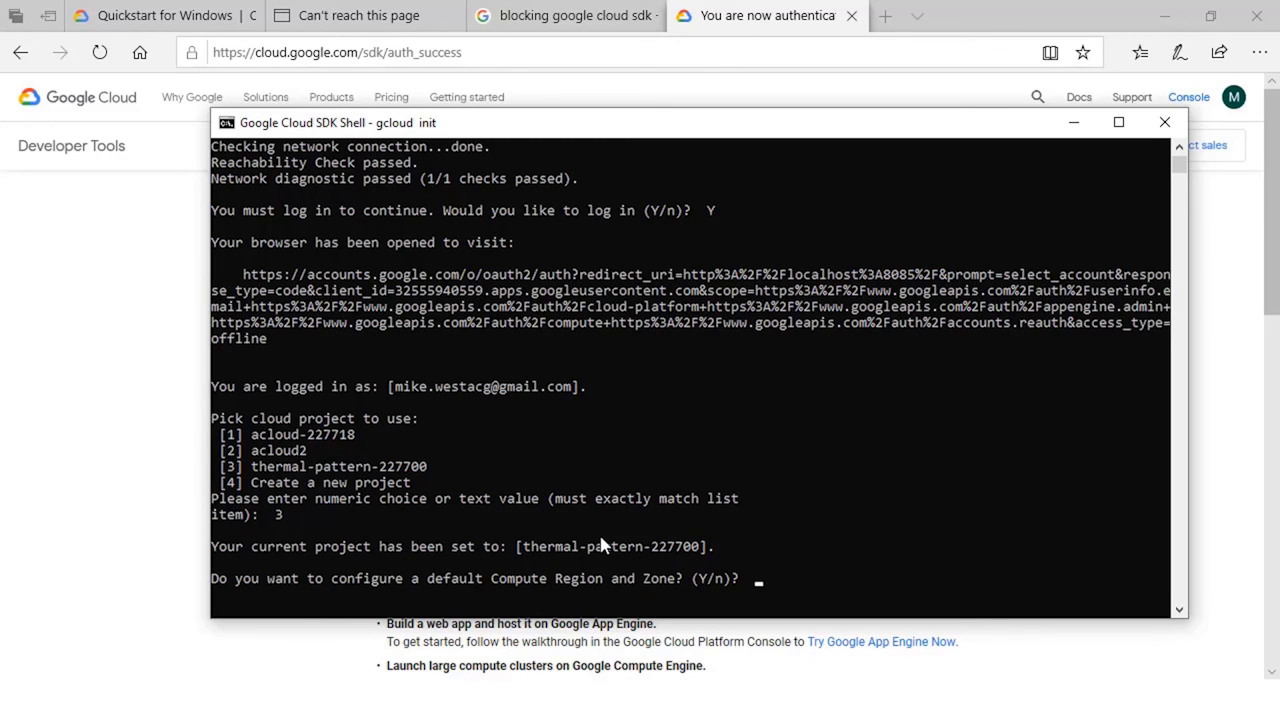
text(n)
key(Return)
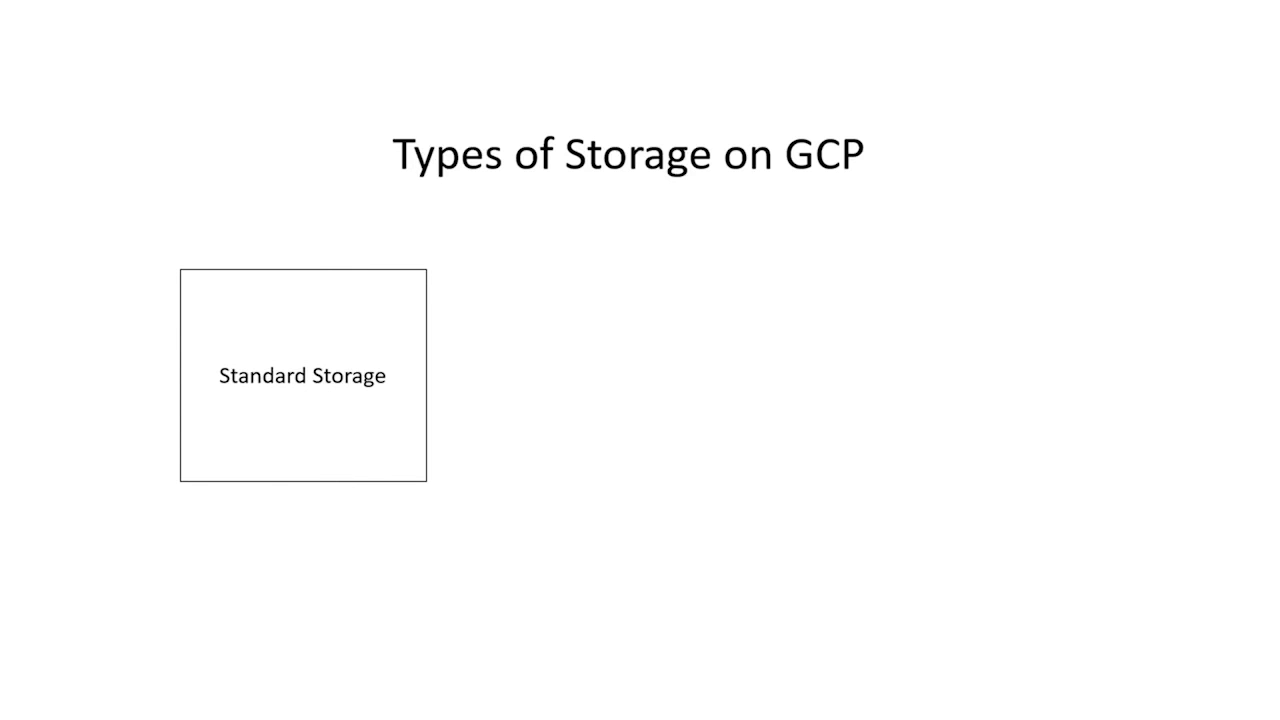
Step: Reveal the DRA and Nearline storage boxes on the slide, then launch Google Cloud SDK Shell
key(Right)
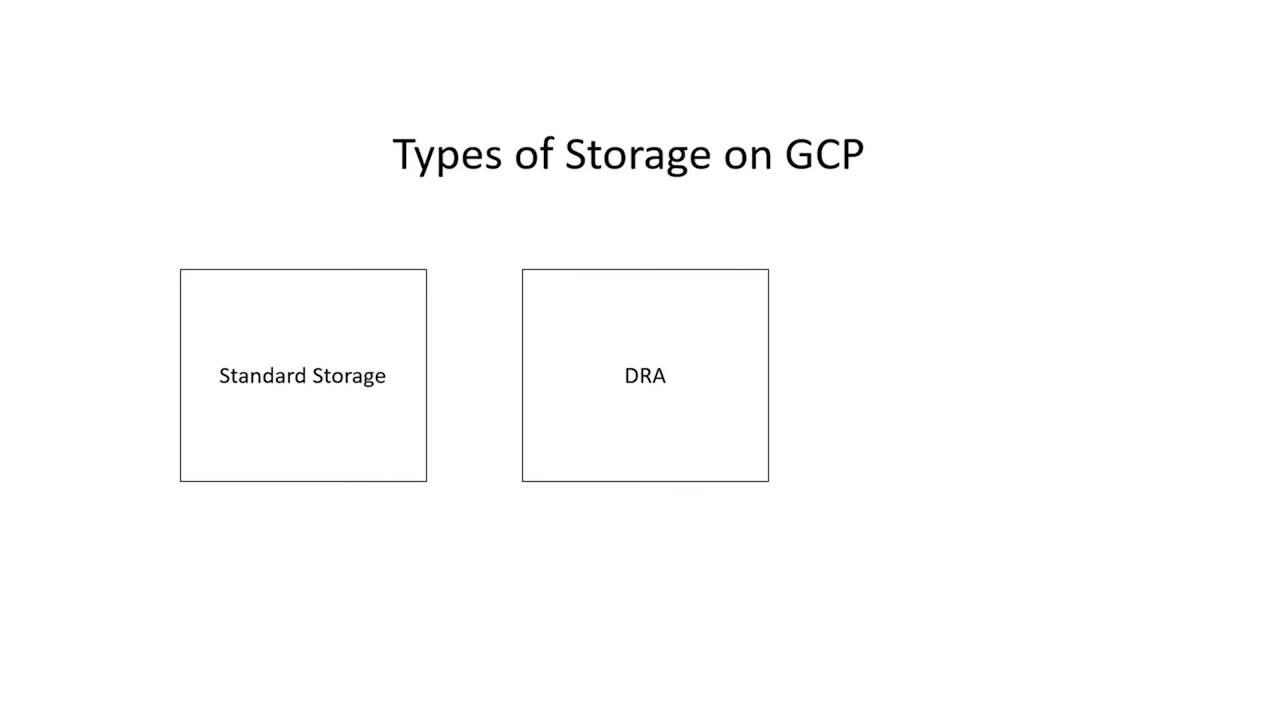
key(Right)
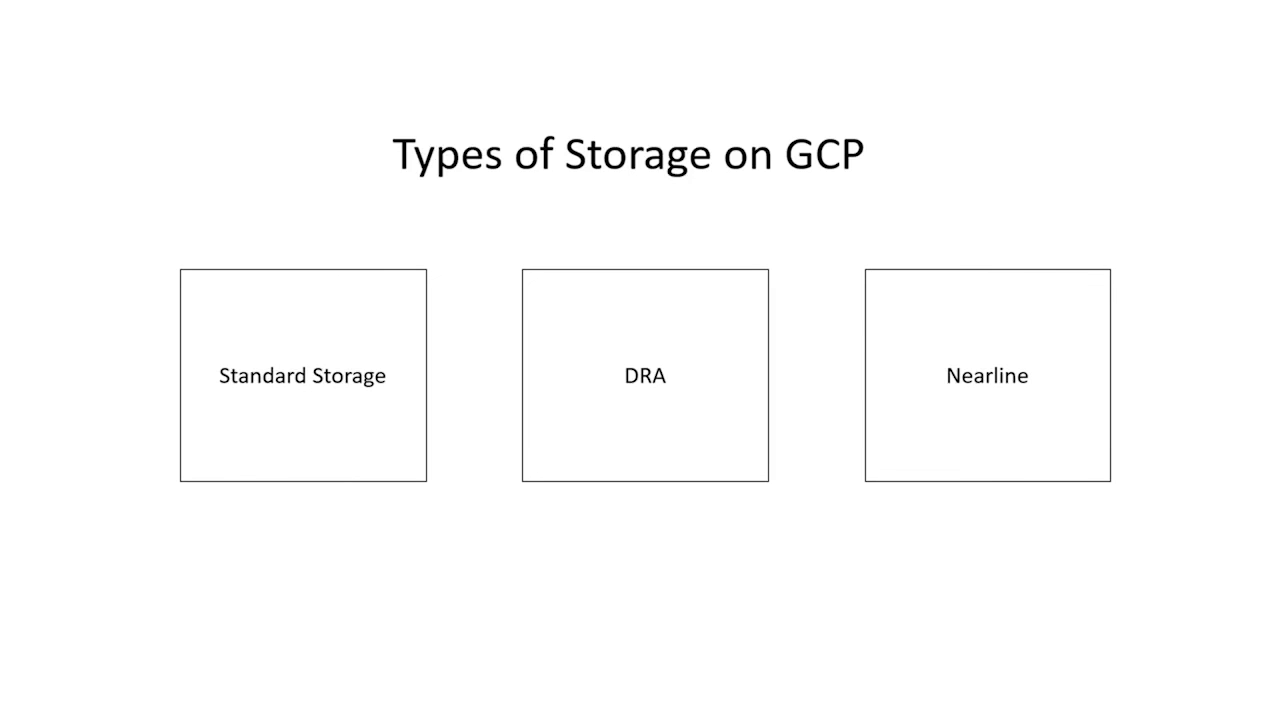
click(205, 702)
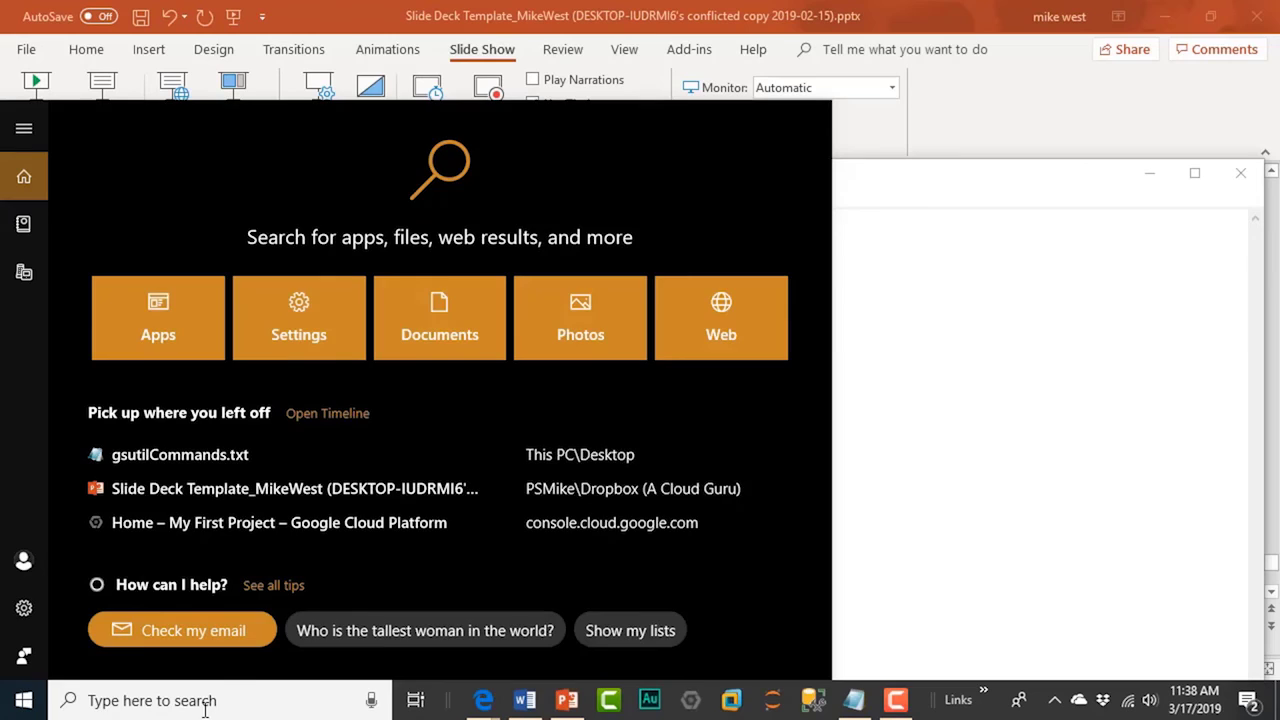
text(goog)
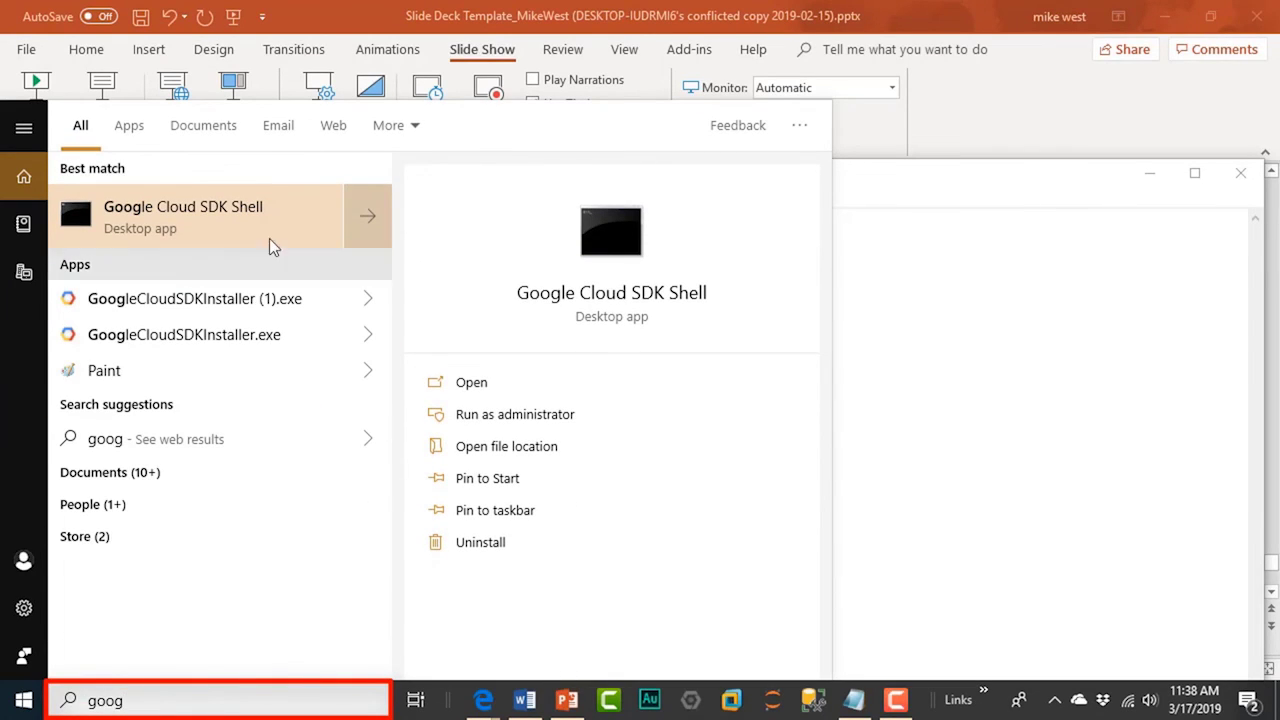
click(276, 244)
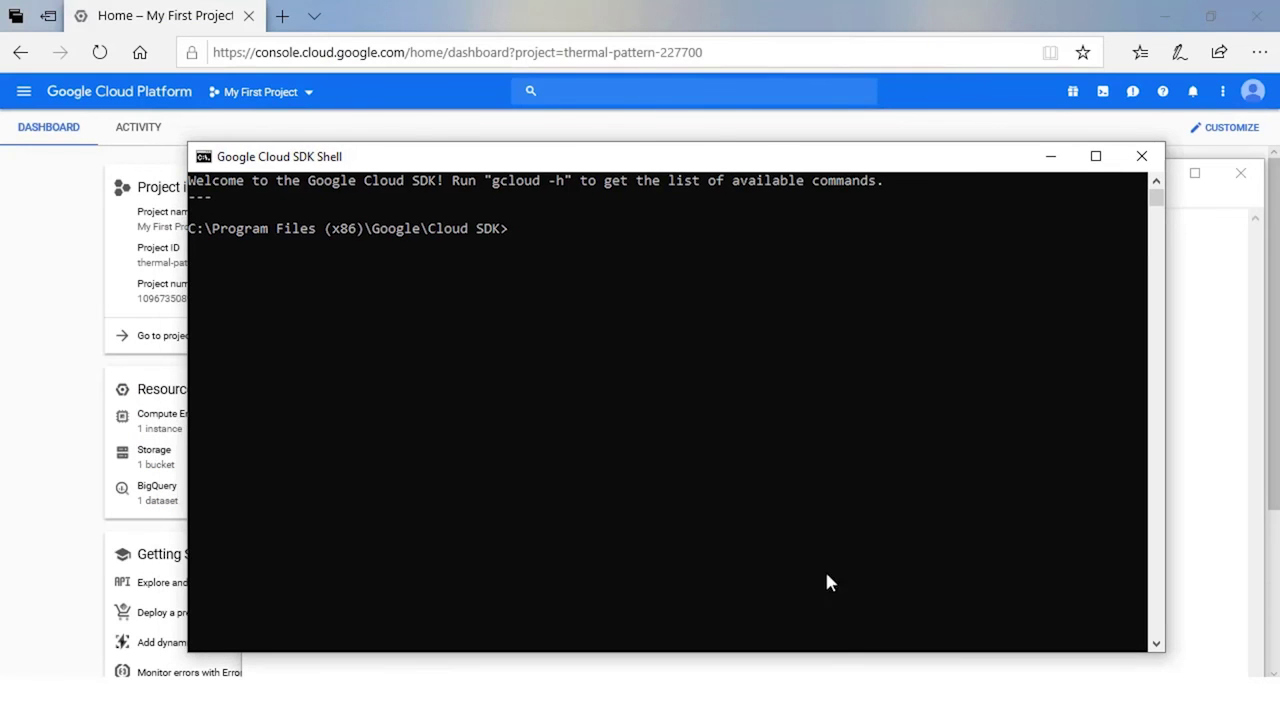
Step: Set the gcloud project to thermal-pattern-227700 and create bucket gs://mikesbucket456/
text(gcloud config set project thermal-pattern-227700)
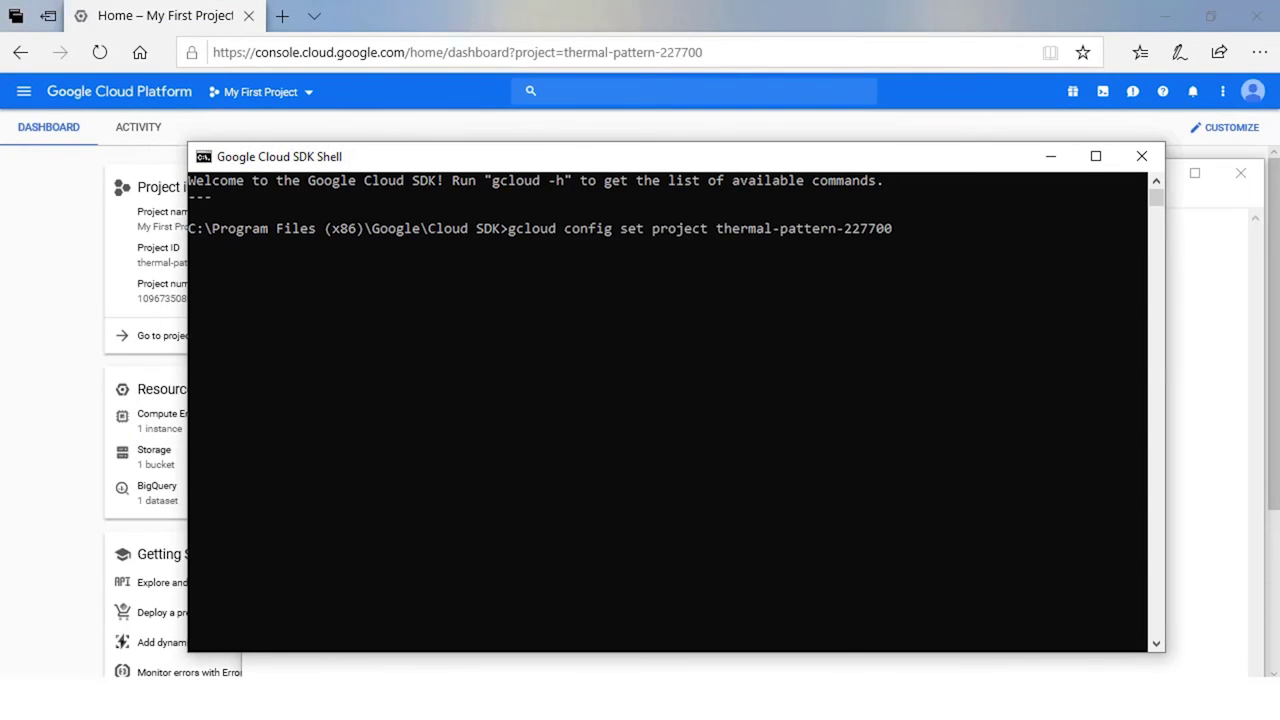
key(Return)
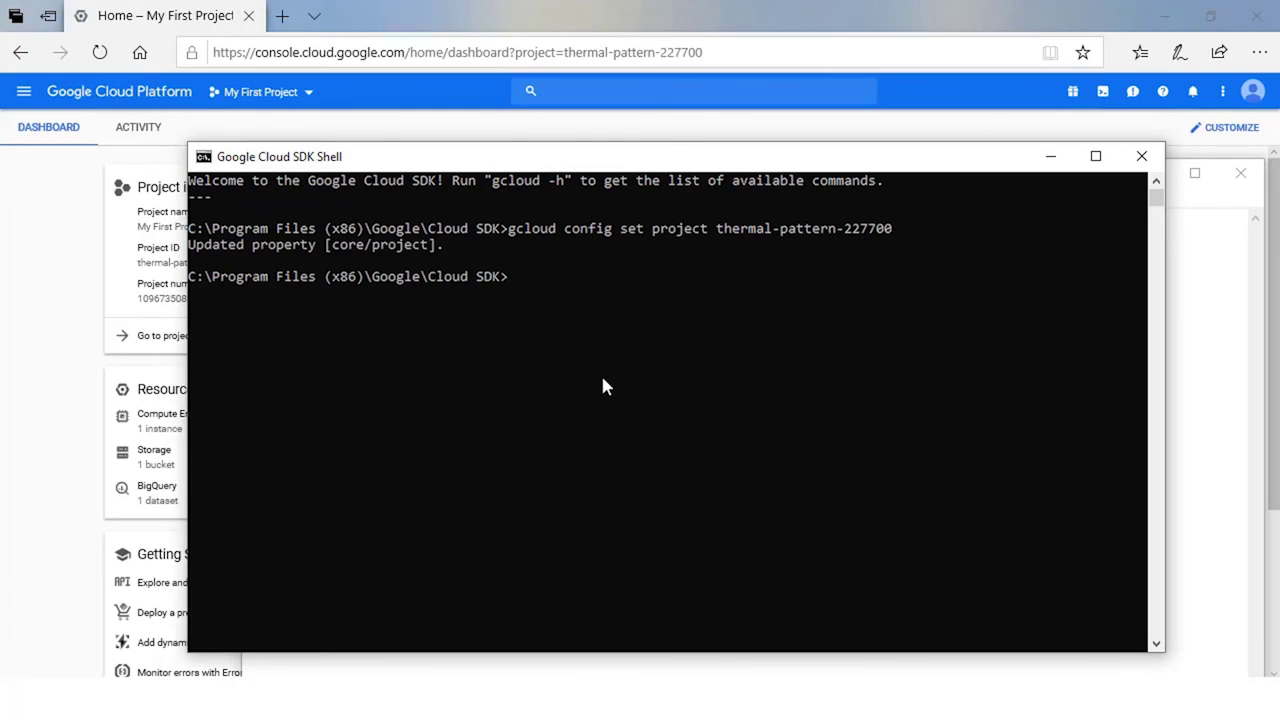
text(gsutil mb gs://mikesbucket456/)
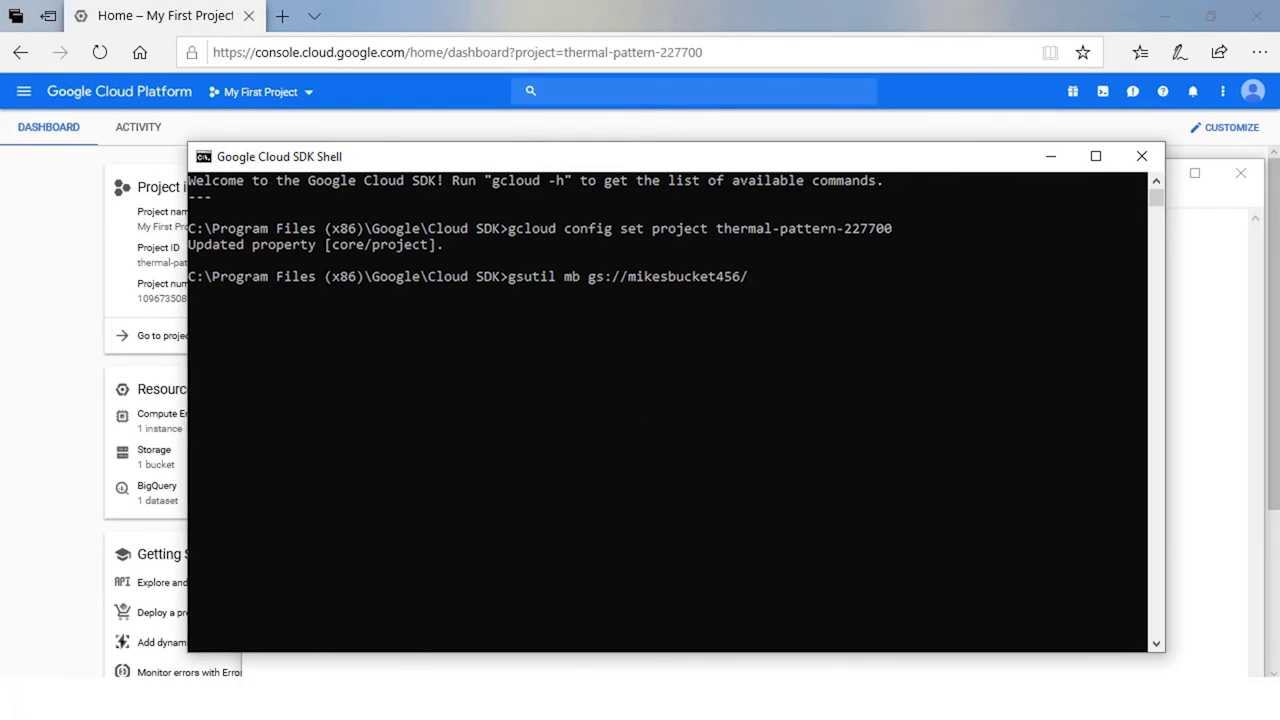
key(Return)
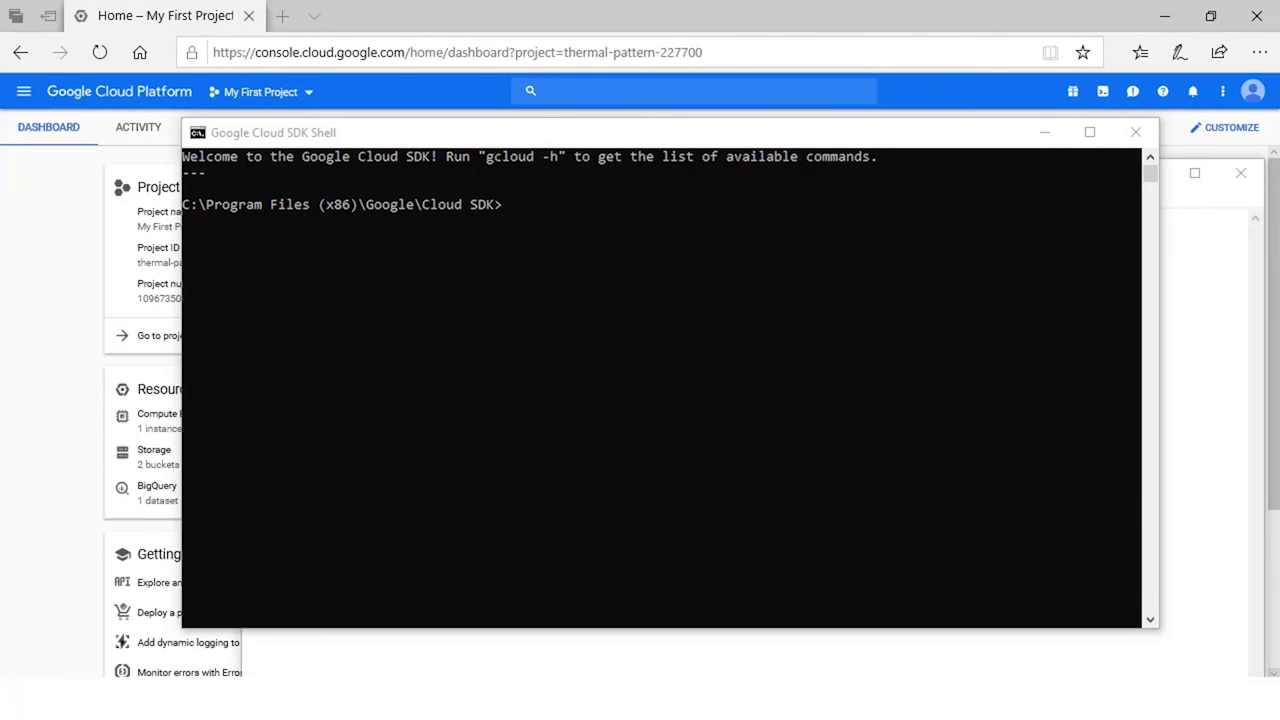
Step: Try creating another bucket with 'gsutil mb gs://mikesbucket/'
click(947, 467)
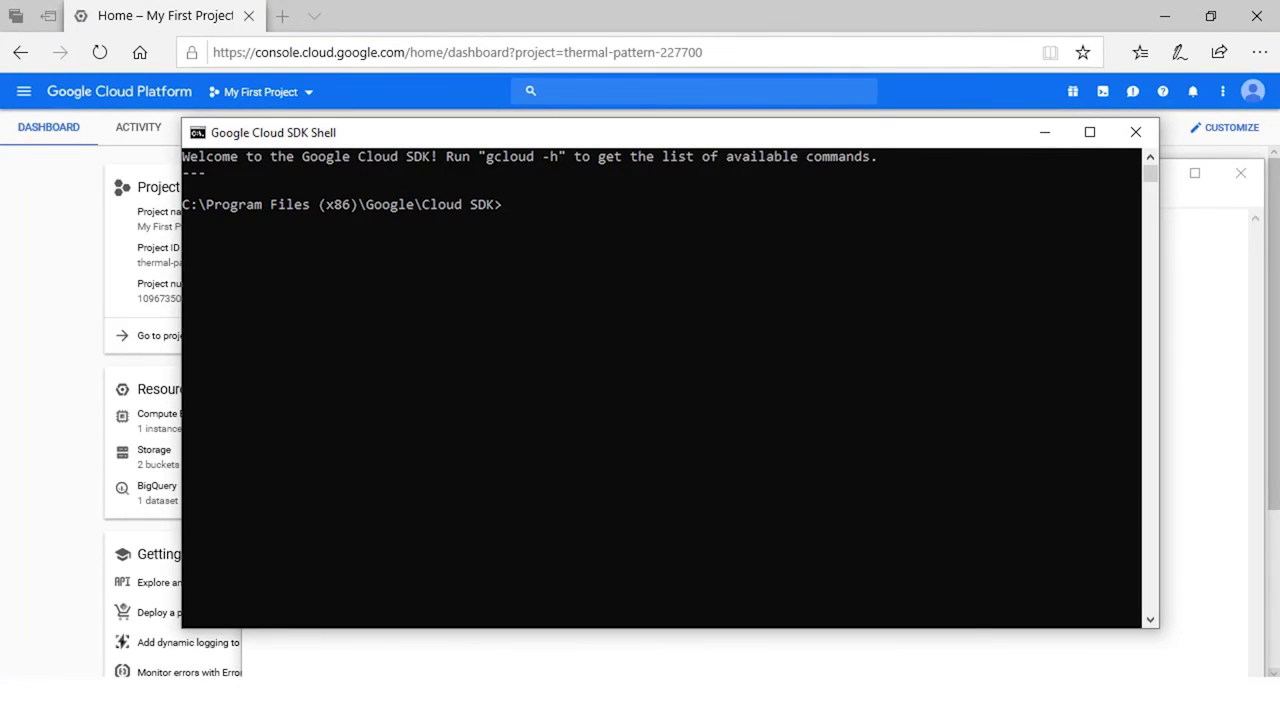
text(gsutil mb gs://mikesbucket/)
key(Return)
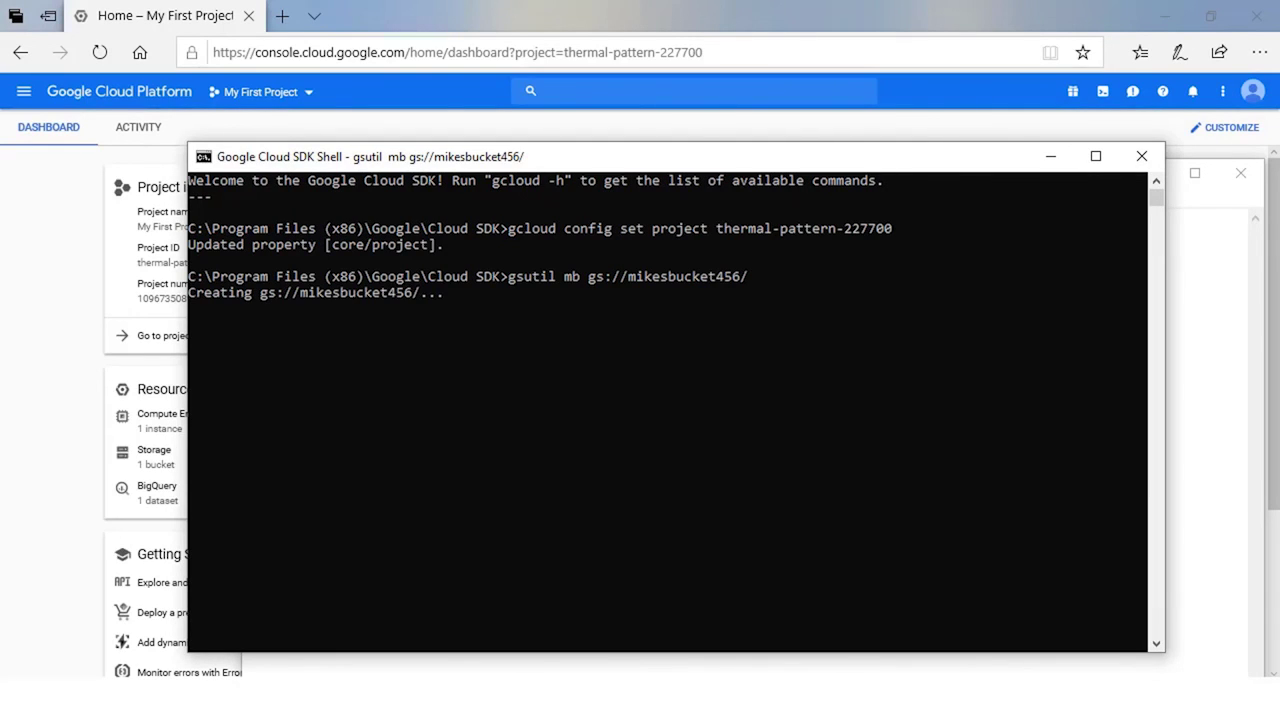
click(118, 299)
Step: Open the Storage bucket list and create gs://mikesbucket45655/ in us-east1 from the shell
click(100, 52)
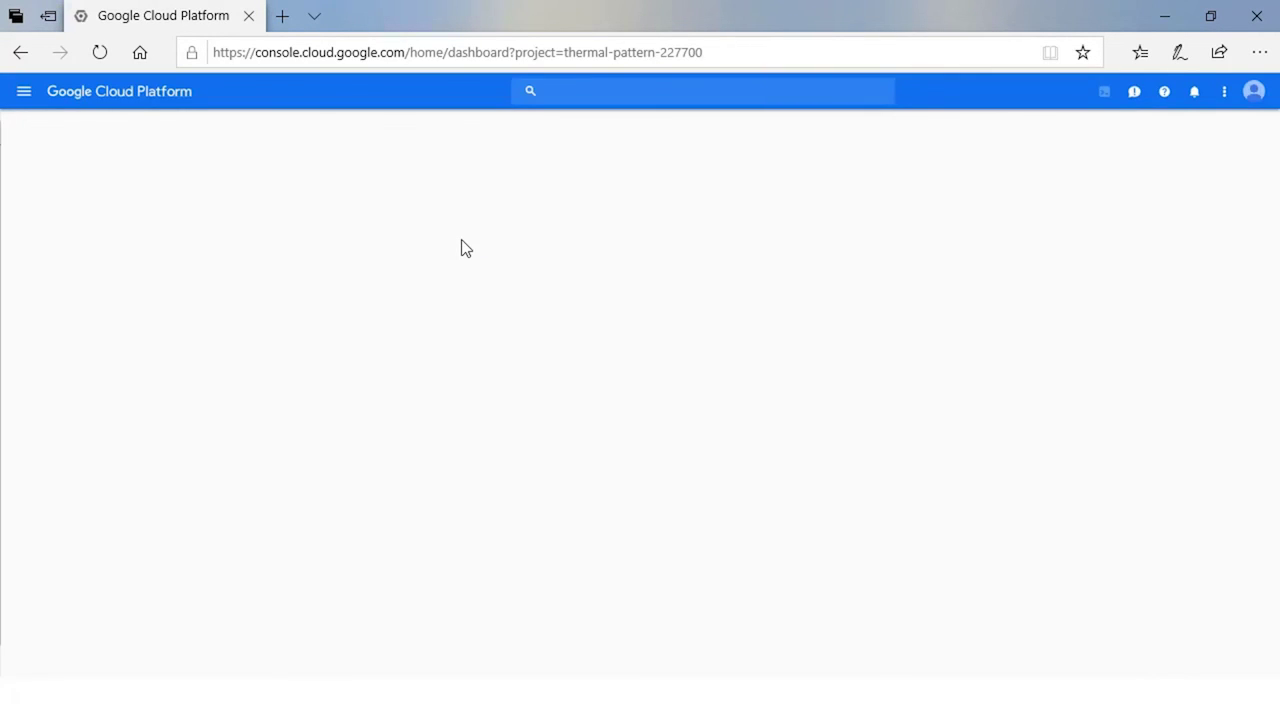
click(168, 452)
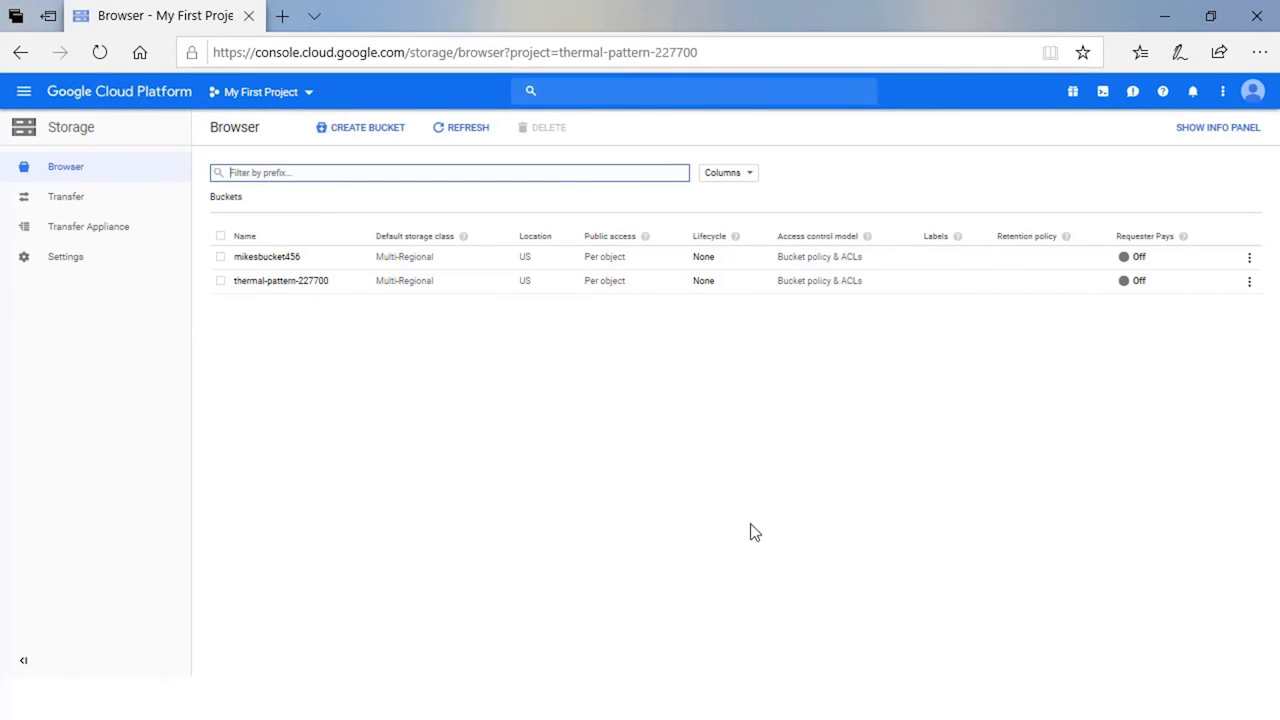
key(alt+Tab)
text(gsutil mb -l us-east1 gs://mikesbucket45655/)
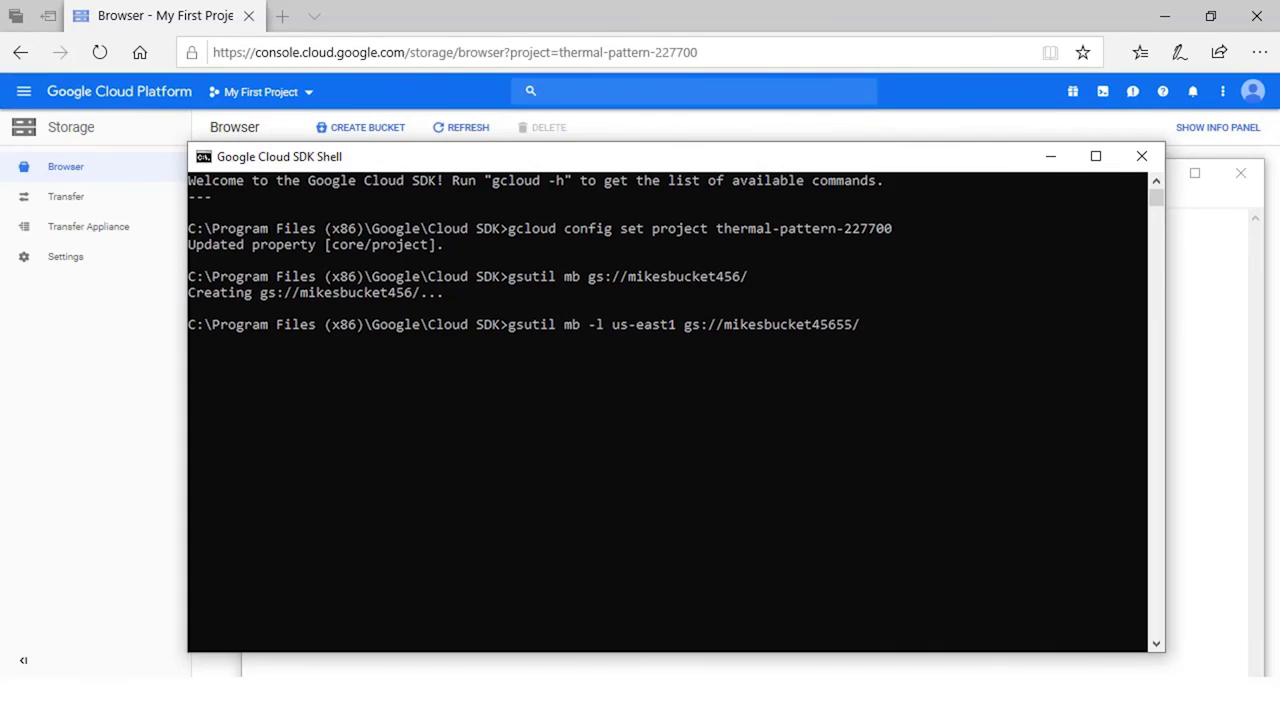
key(Return)
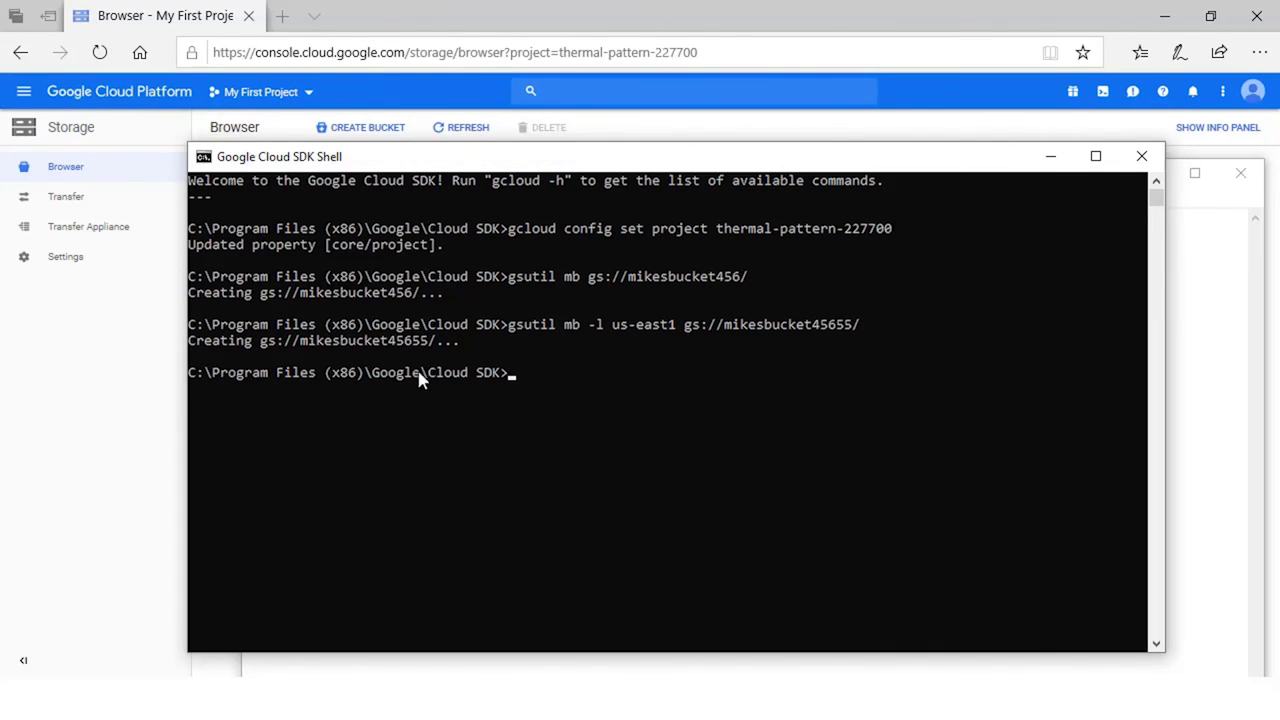
Step: Refresh the bucket list, then select and delete bucket mikesbucket45655
click(160, 310)
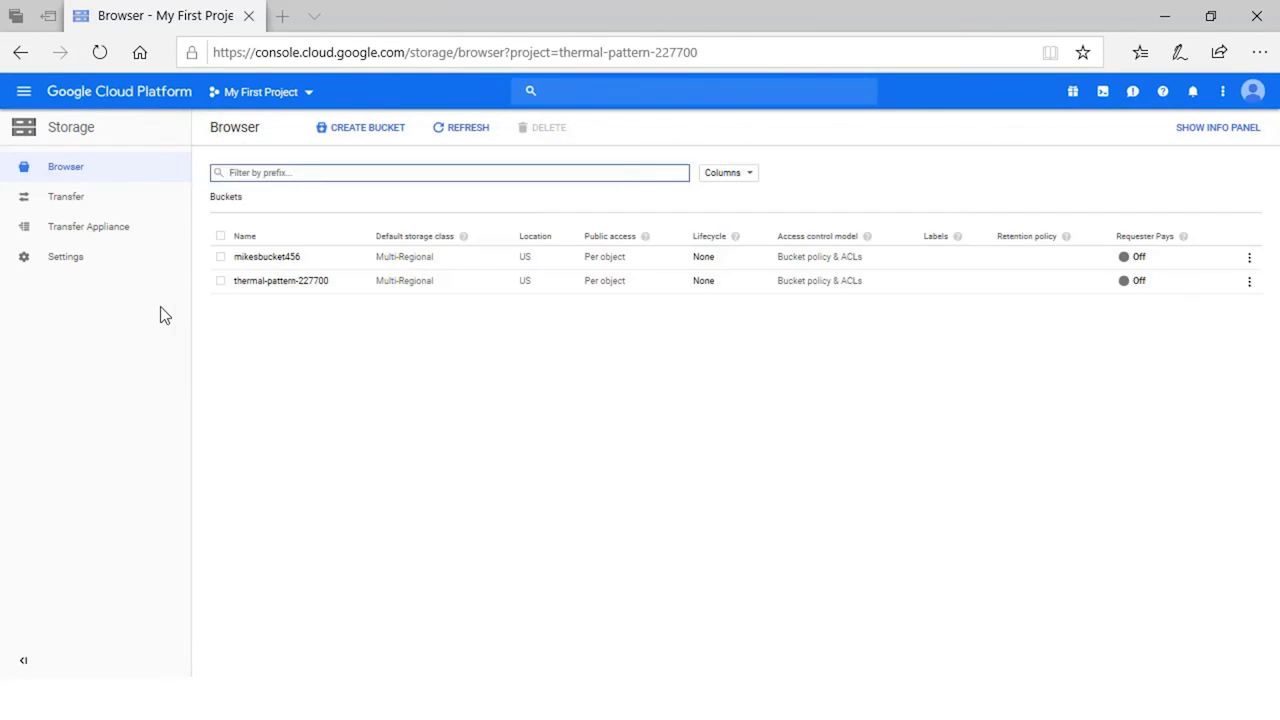
click(100, 53)
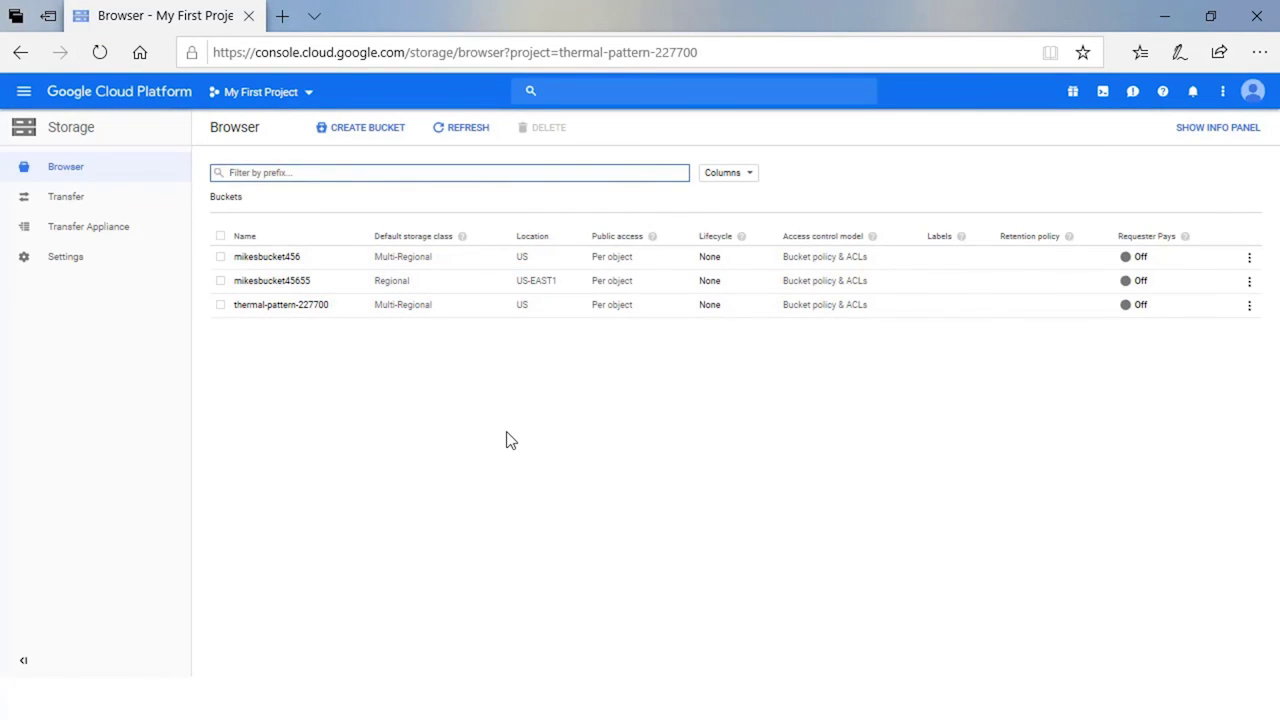
click(220, 280)
click(545, 127)
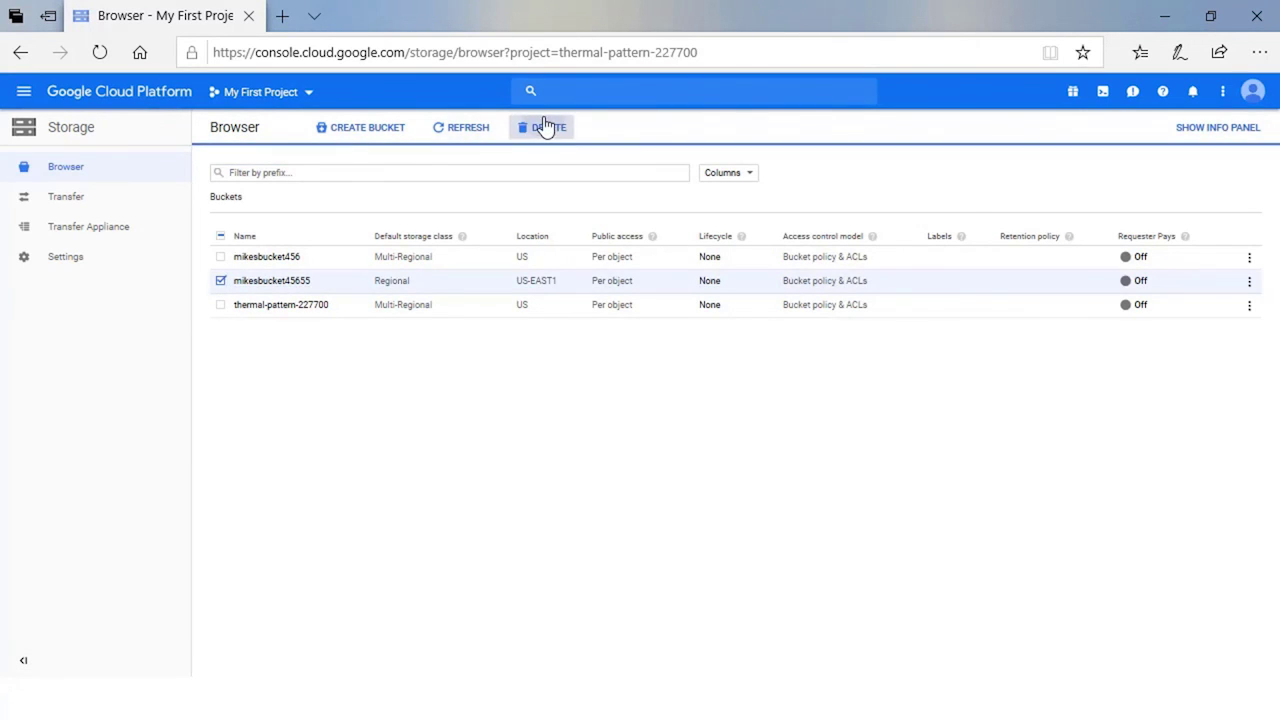
click(797, 420)
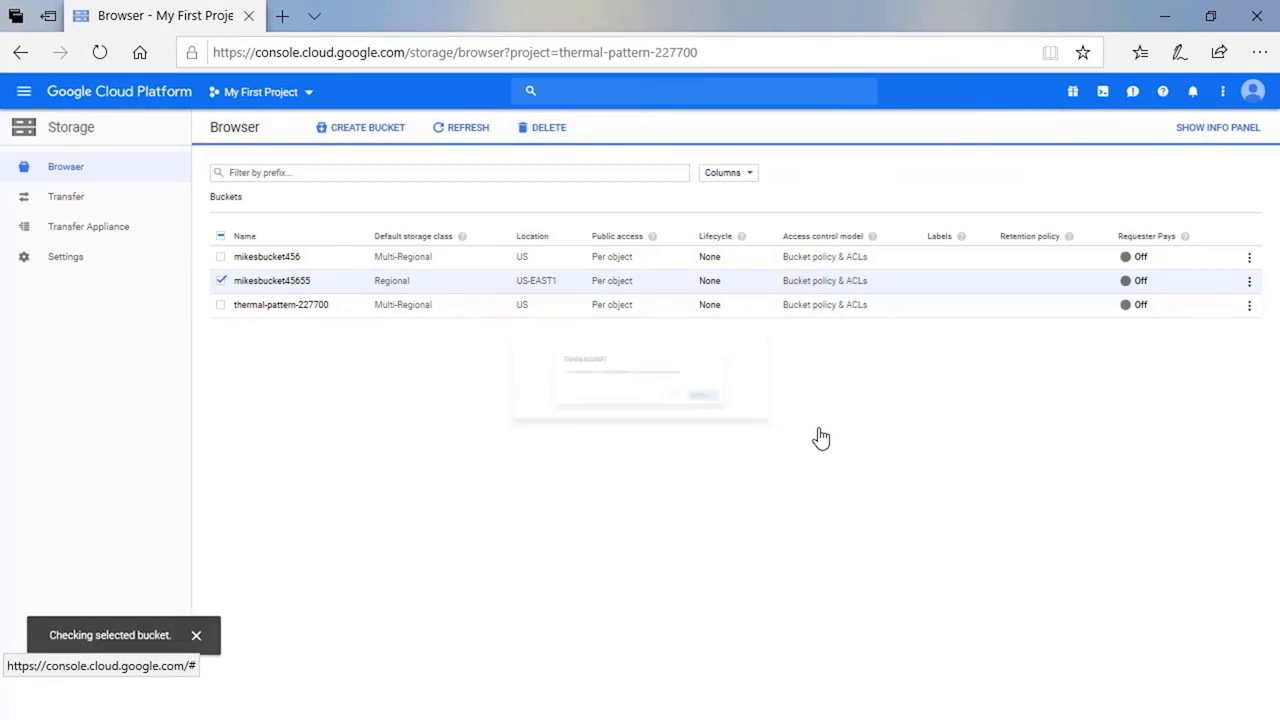
key(alt+Tab)
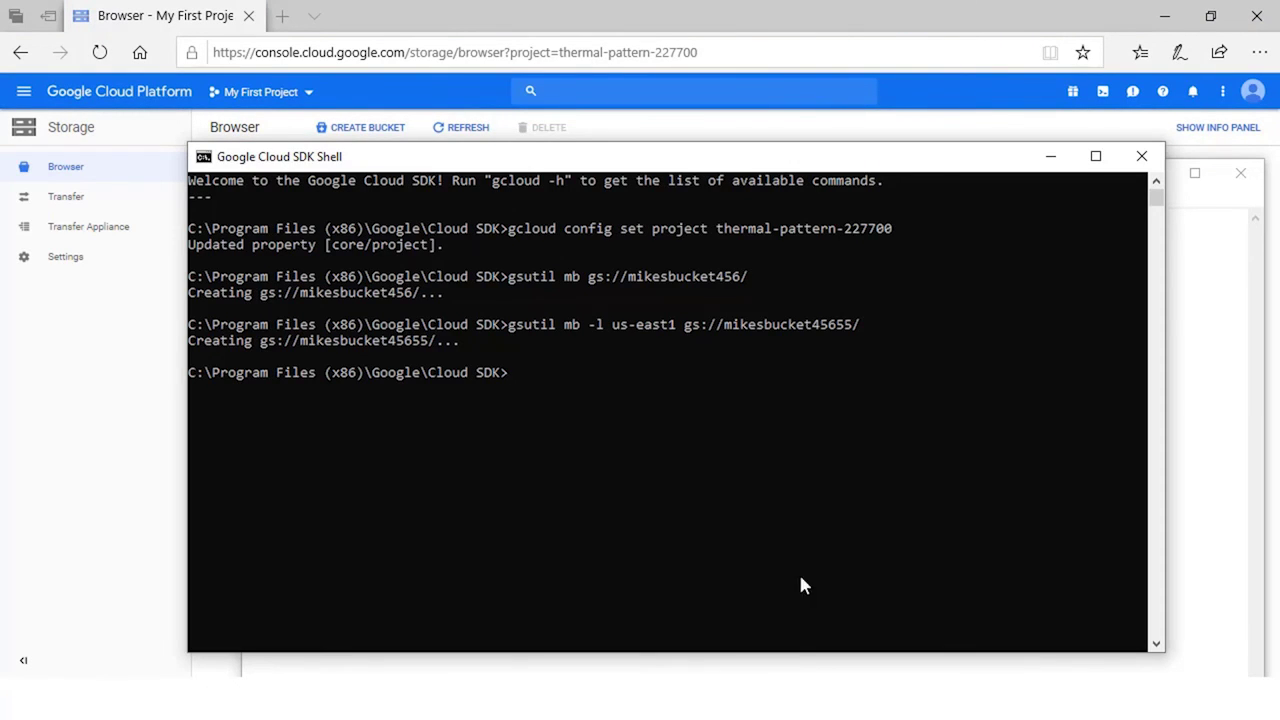
Step: Upload titanic.csv to gs://mikesbucket456/ with gsutil cp and confirm the bucket lists it
text(gsutil cp C:\dataGCP\titanic.csv gs://mikesbucket456/)
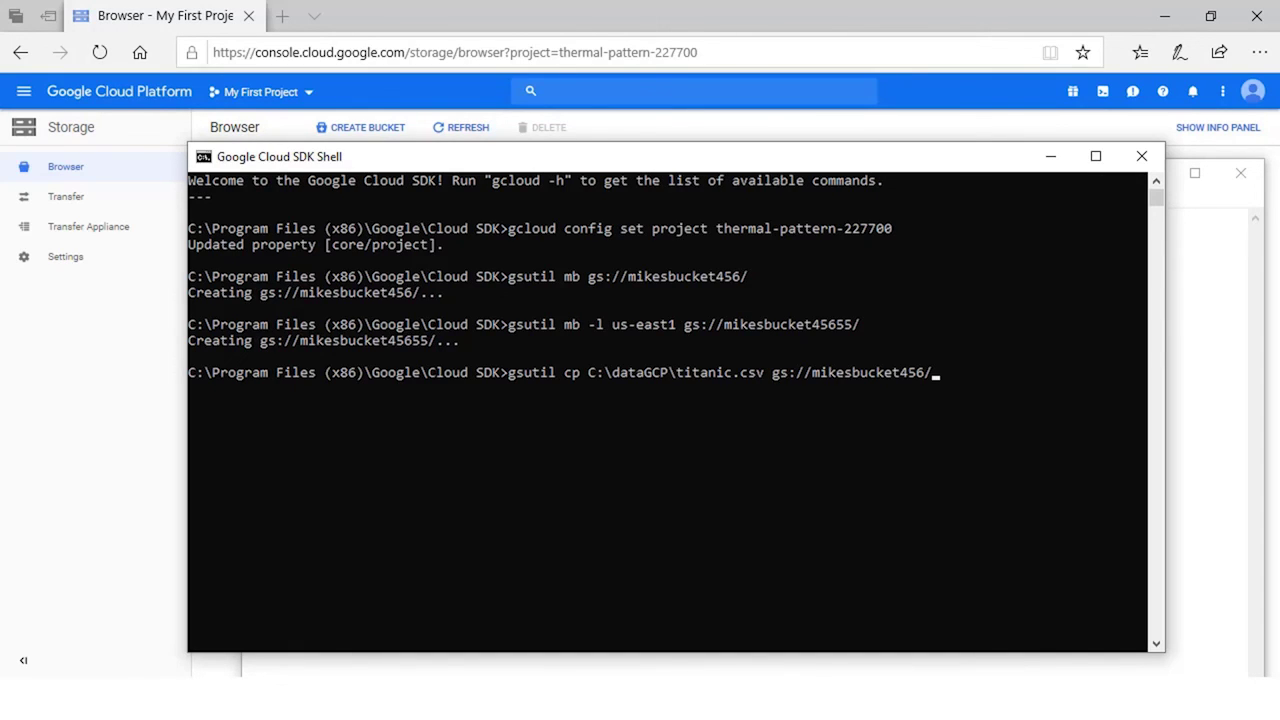
key(Return)
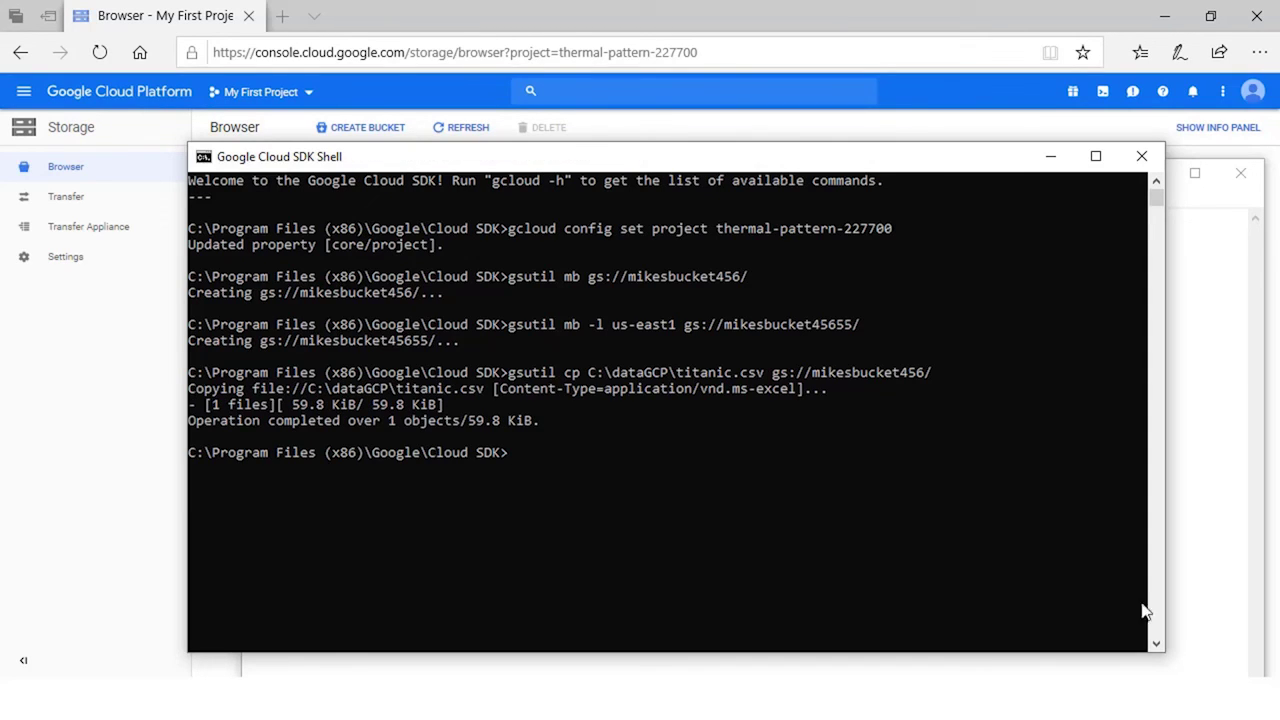
click(145, 318)
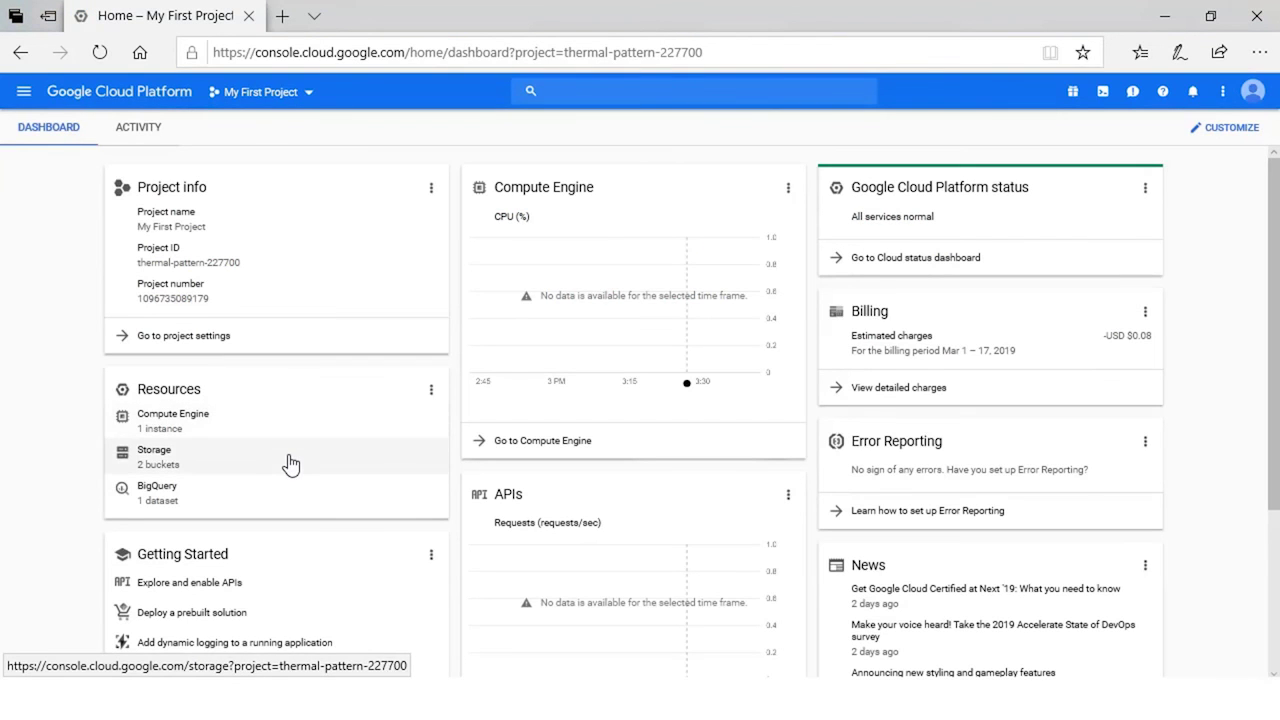
click(289, 460)
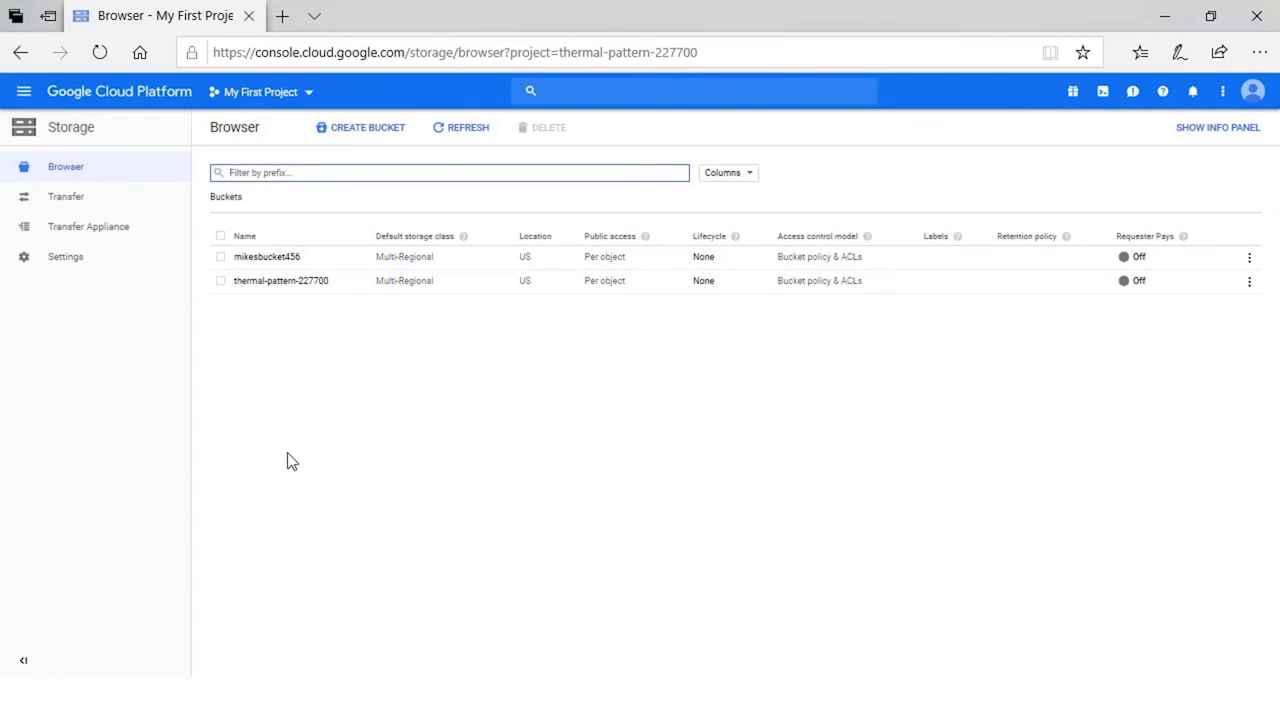
click(289, 258)
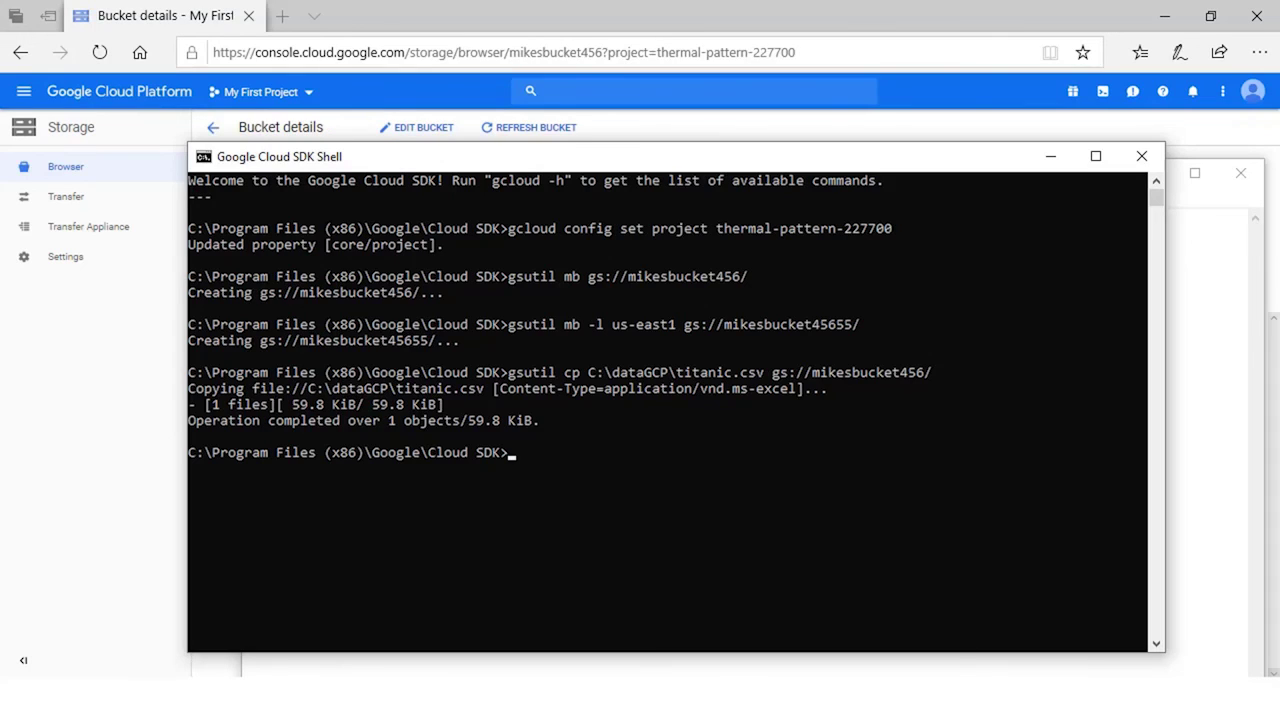
Step: Grant AllUsers read access to titanic.csv, then recursively download mikesbucket456 to C:\dataGCP
text(gsutil acl ch -u AllUsers:R gs://mikesbucket456/titanic.csv)
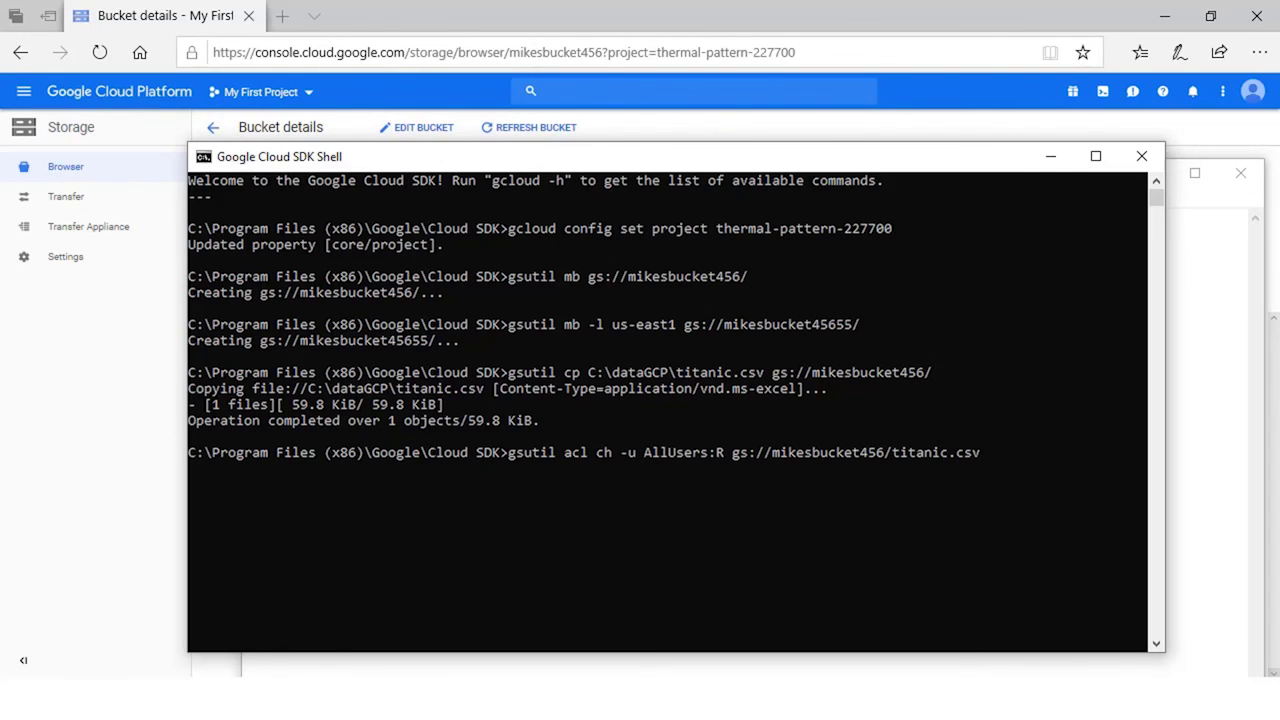
key(Return)
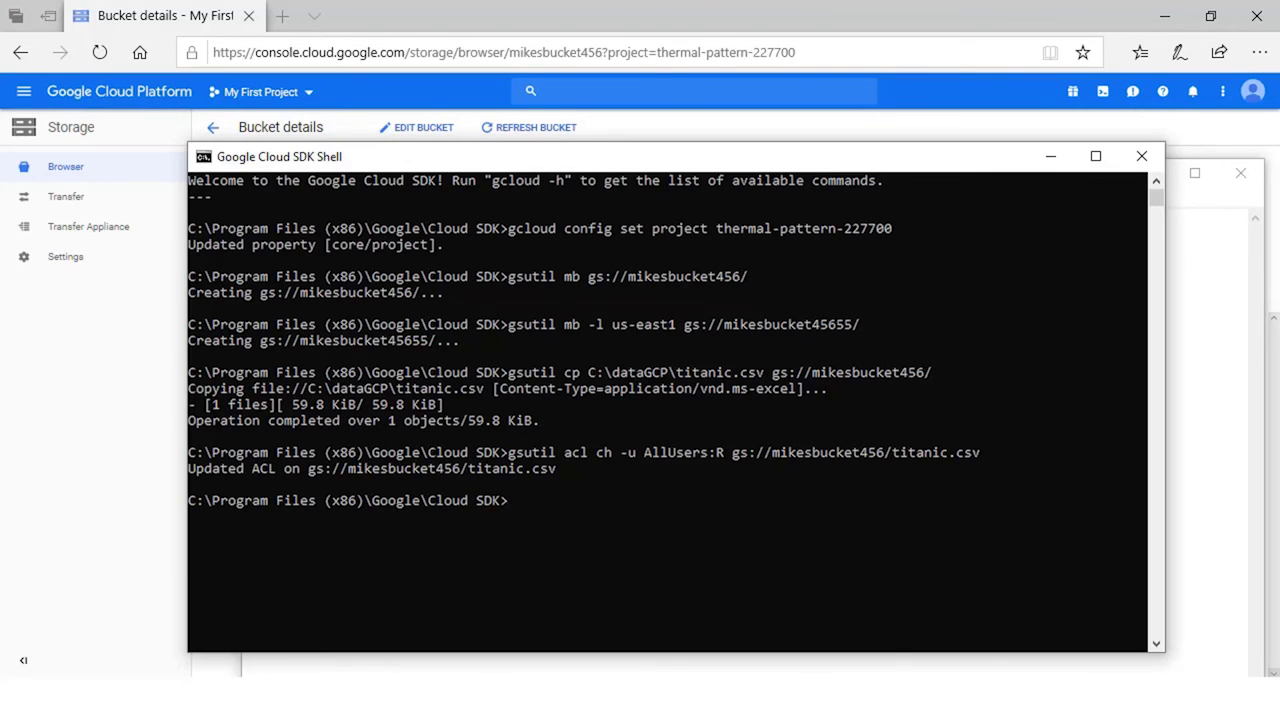
text(gsutil cp -r gs://mikesbucket456/ C:\dataGCP\)
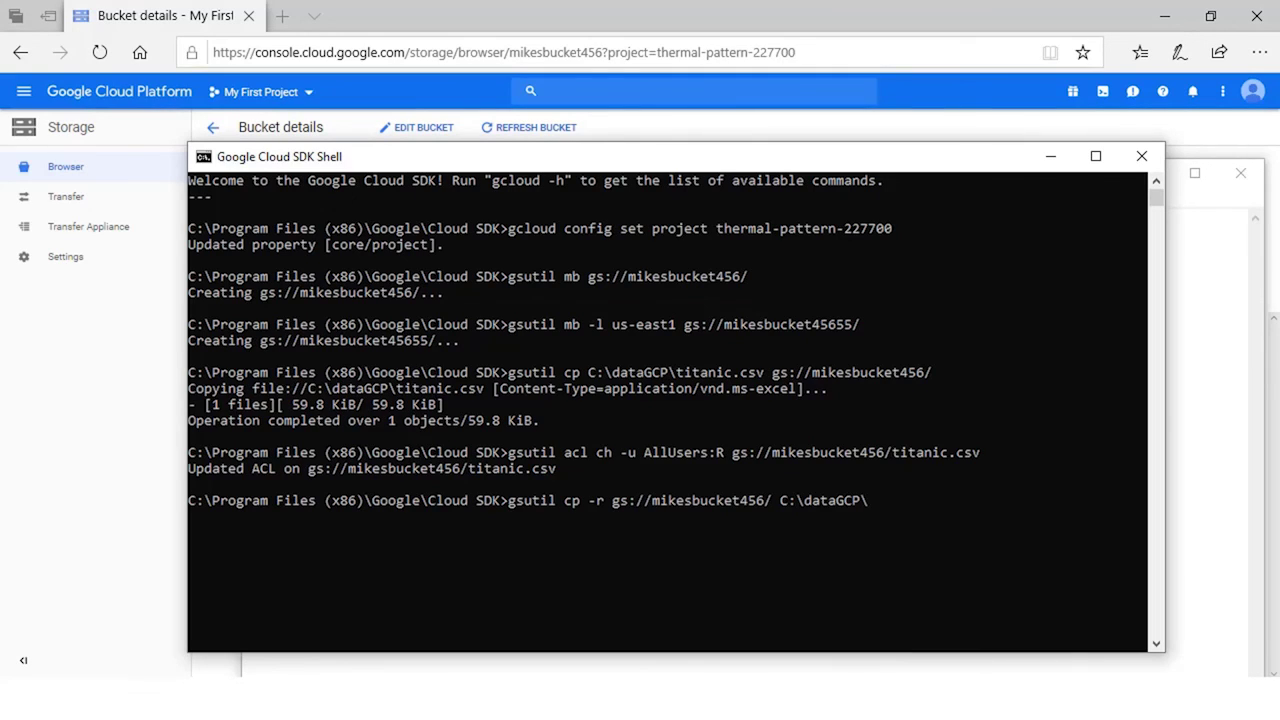
key(Return)
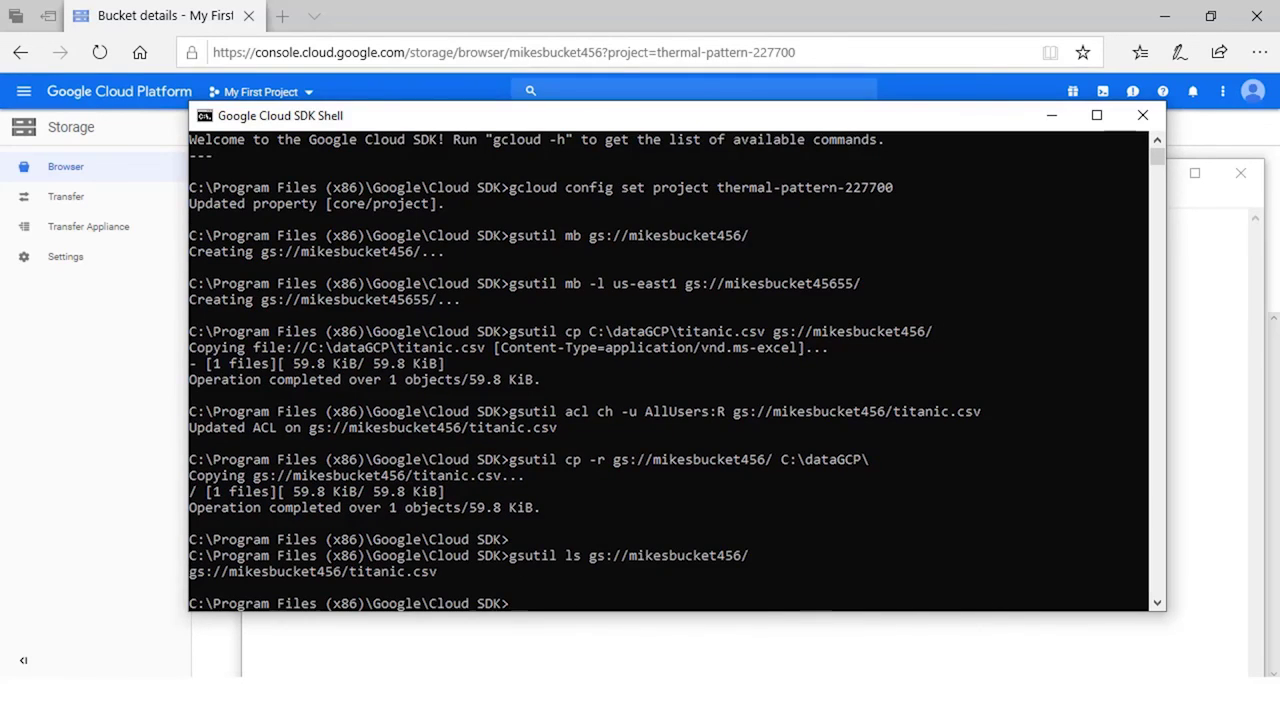
Step: Clear the console with cls and copy titanic.csv into the thermal-pattern-227700 bucket
text(cls)
key(Return)
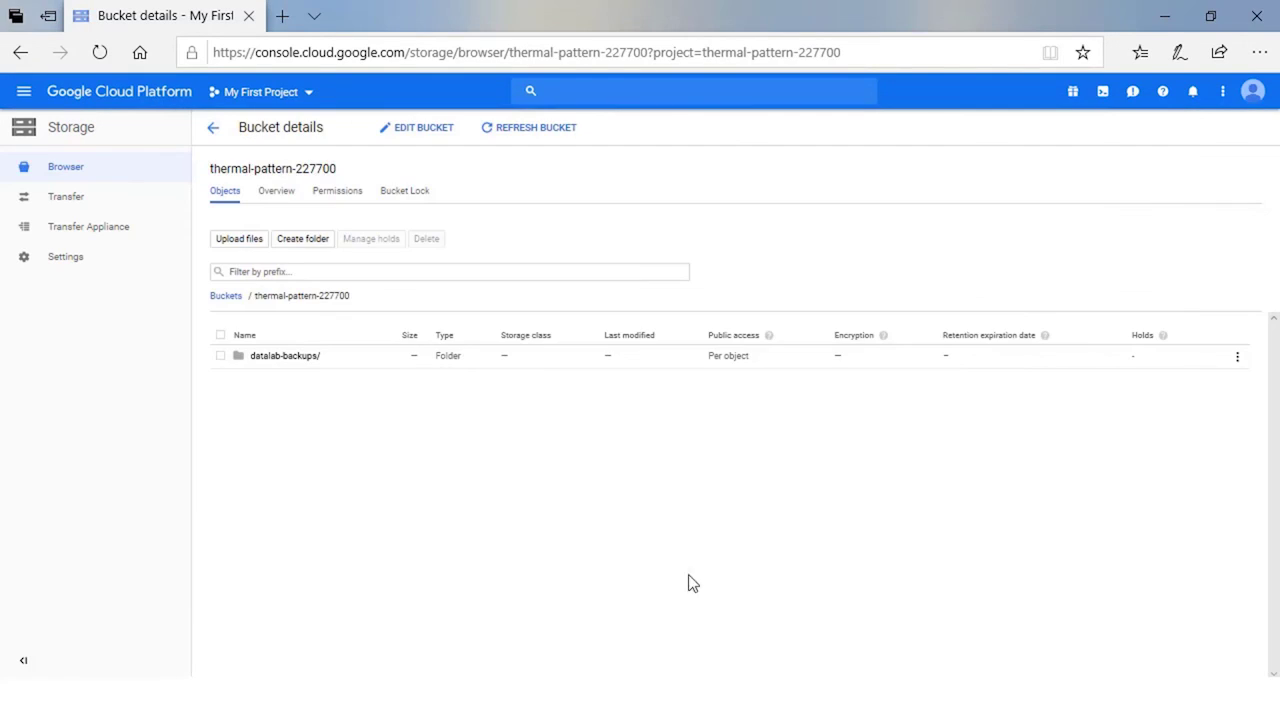
key(alt+Tab)
text(gsutil cp  gs://mikesbucket456/titanic.csv gs://thermal-pattern-227700/)
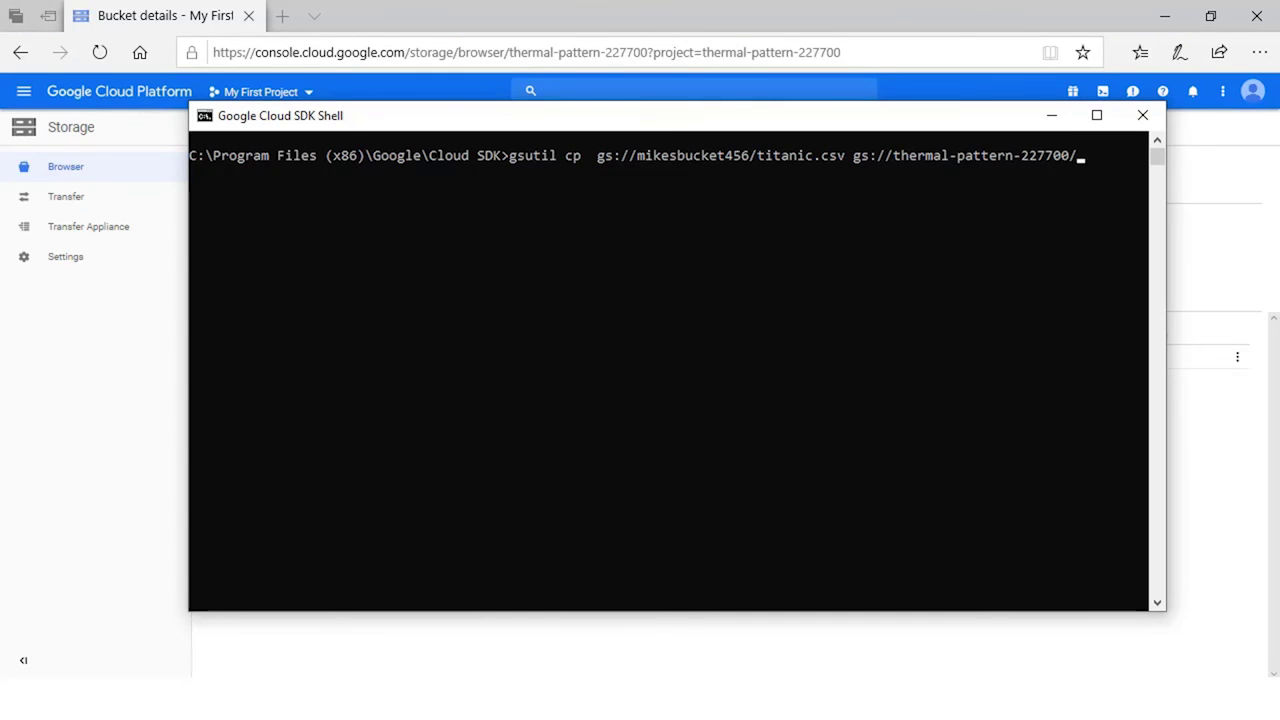
key(Return)
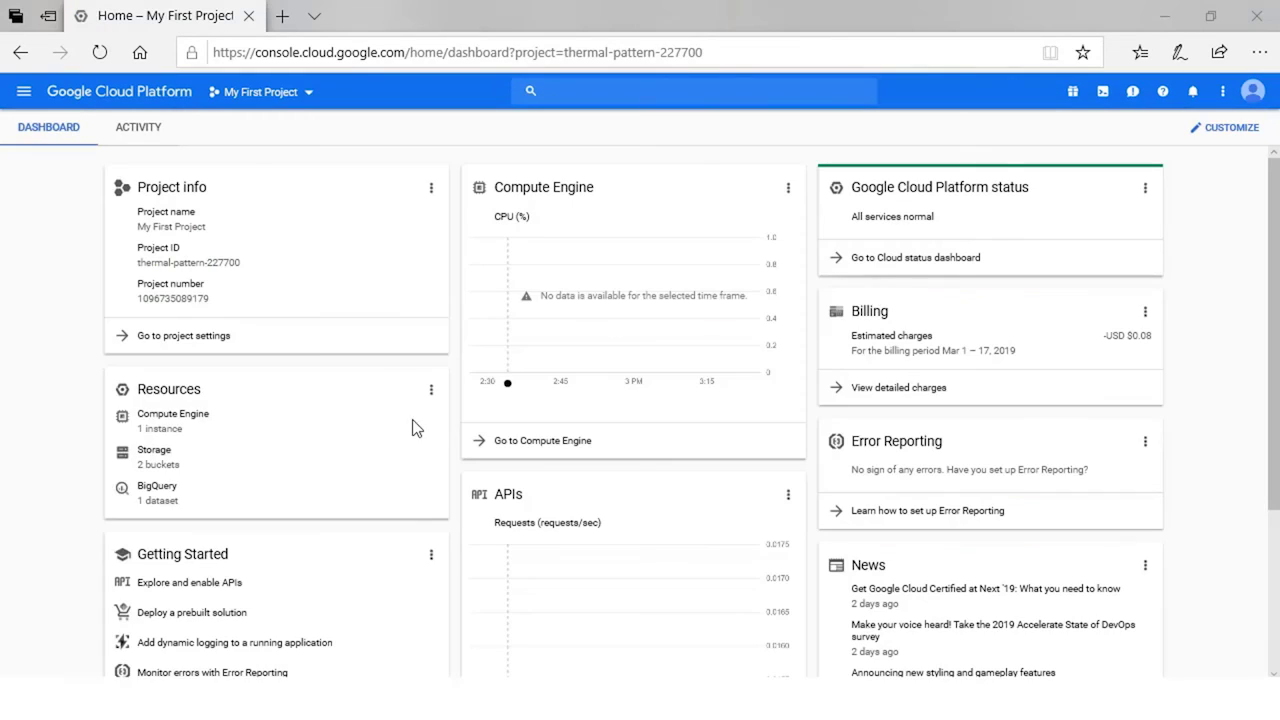
Step: Delete titanic.csv from the thermal-pattern-227700 bucket in Cloud Storage
click(168, 468)
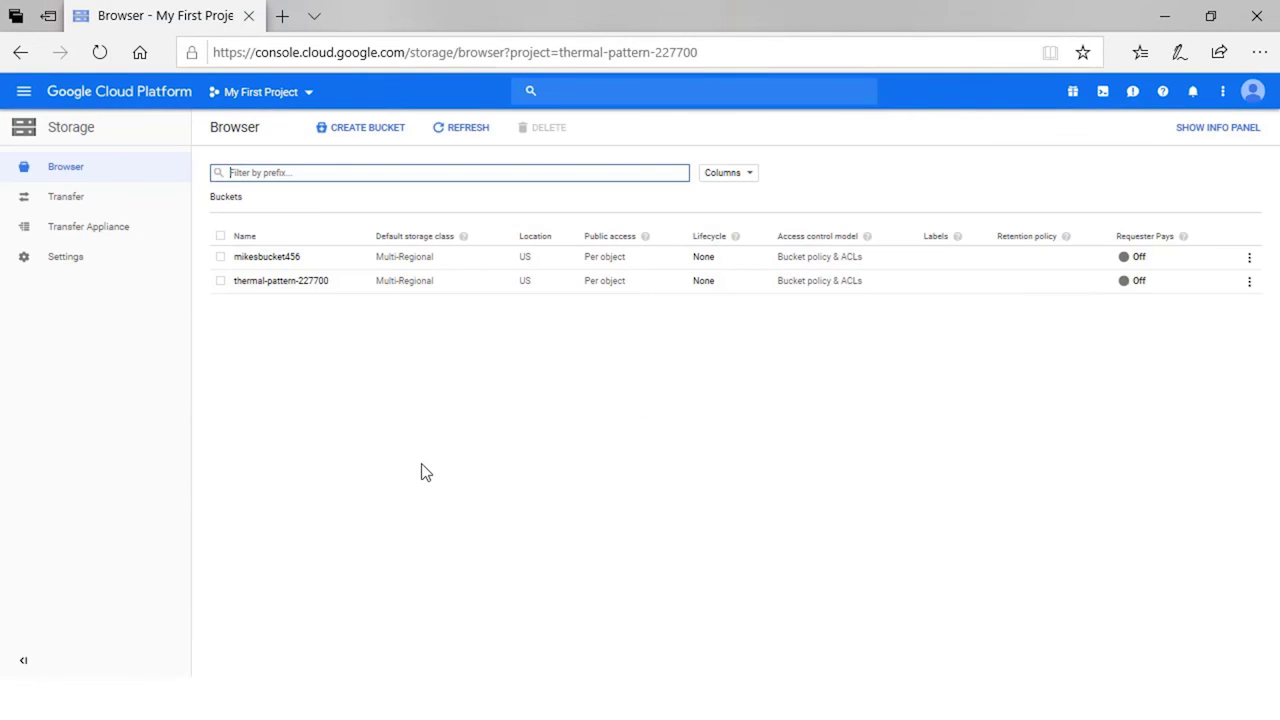
click(318, 288)
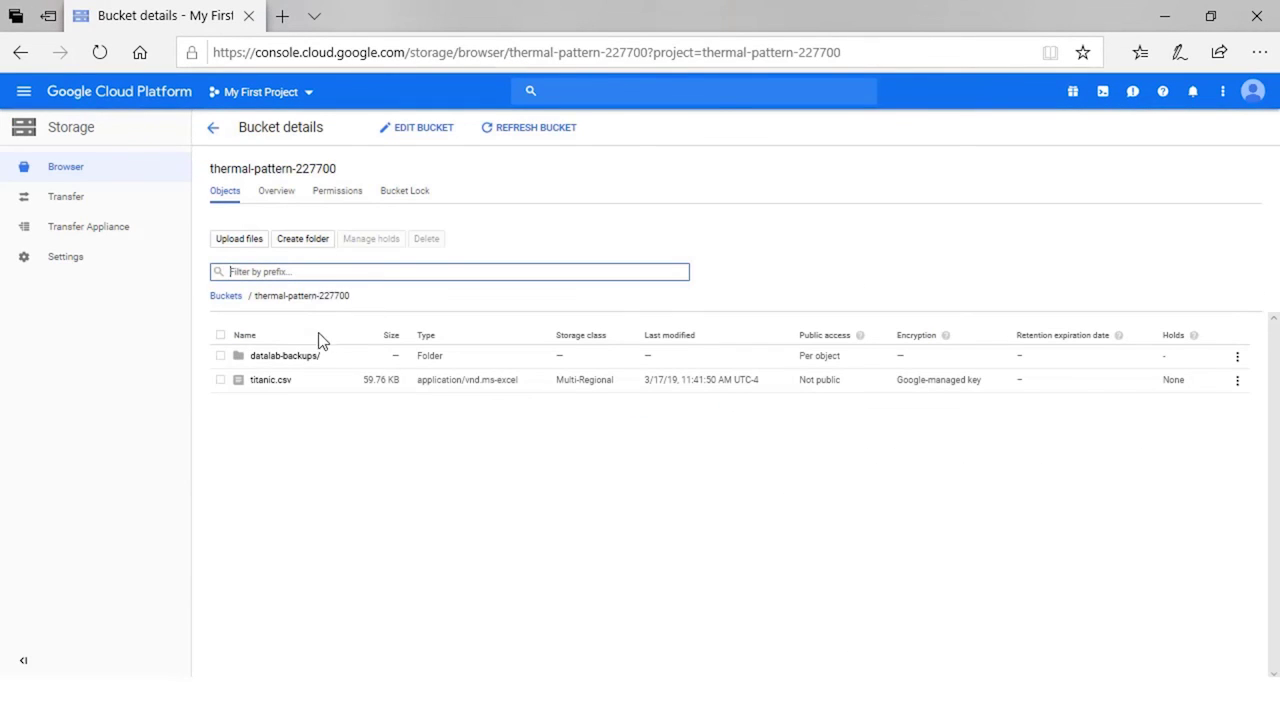
click(221, 381)
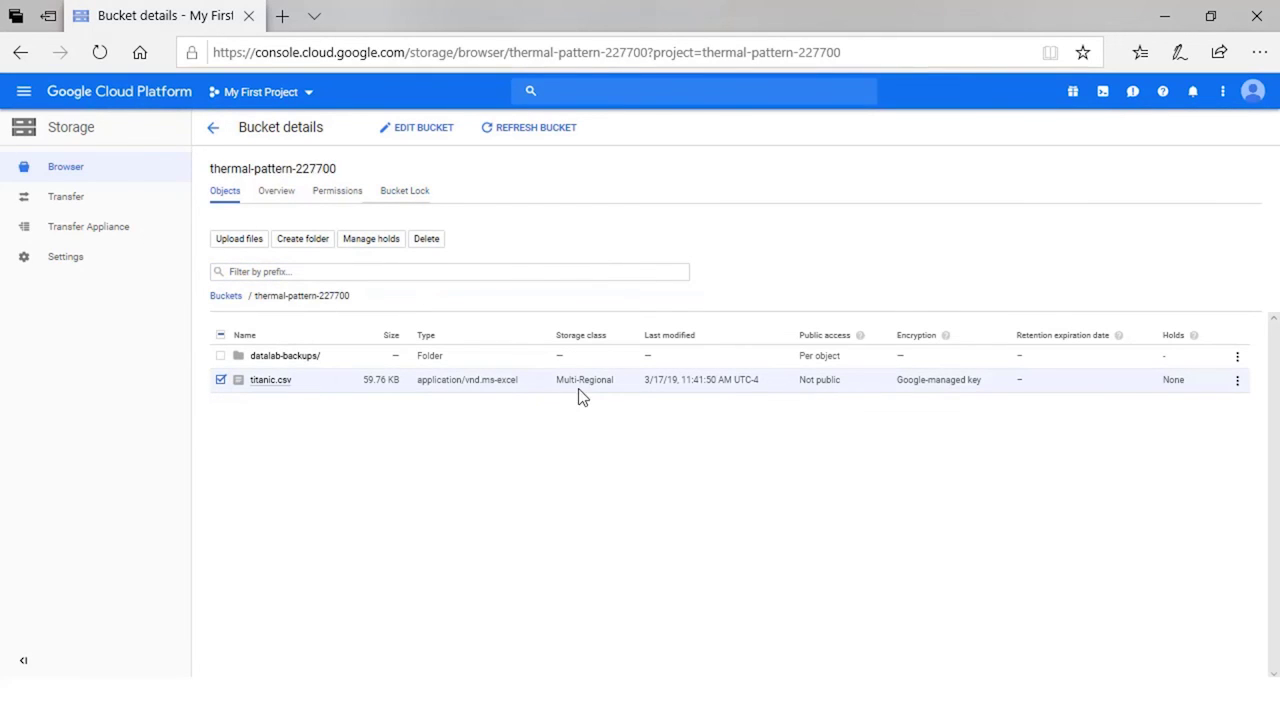
click(431, 242)
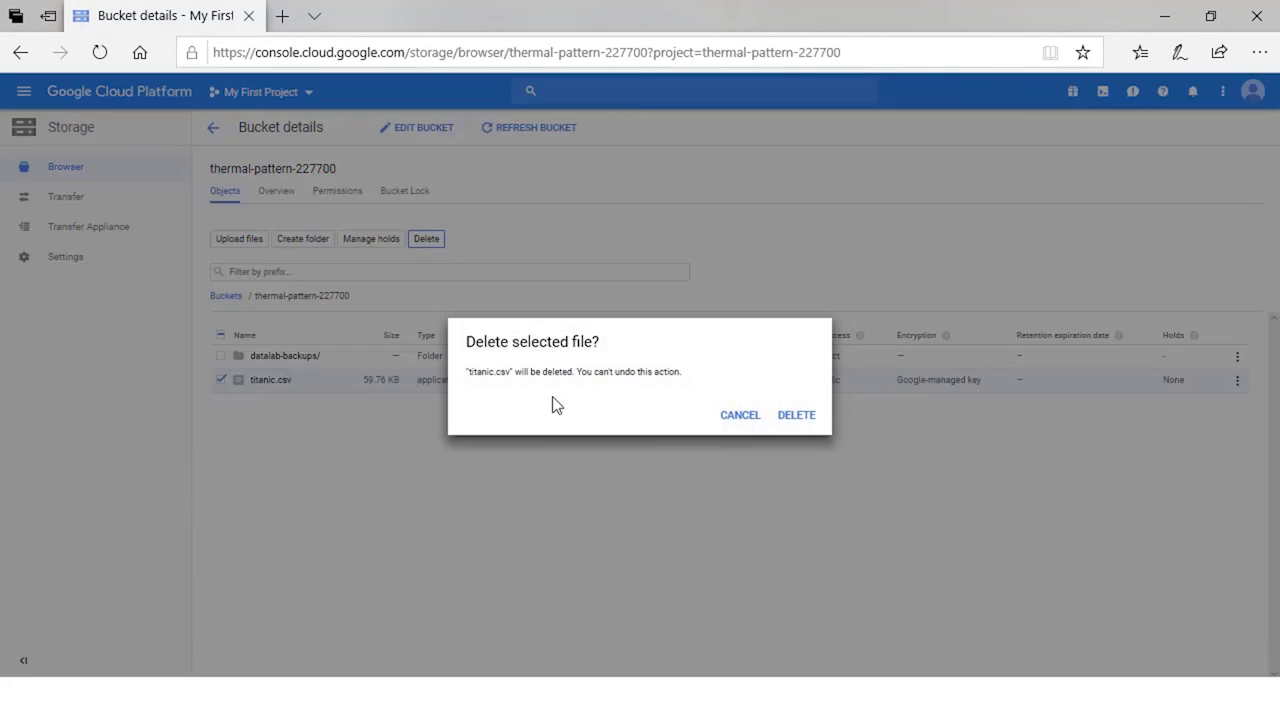
click(795, 417)
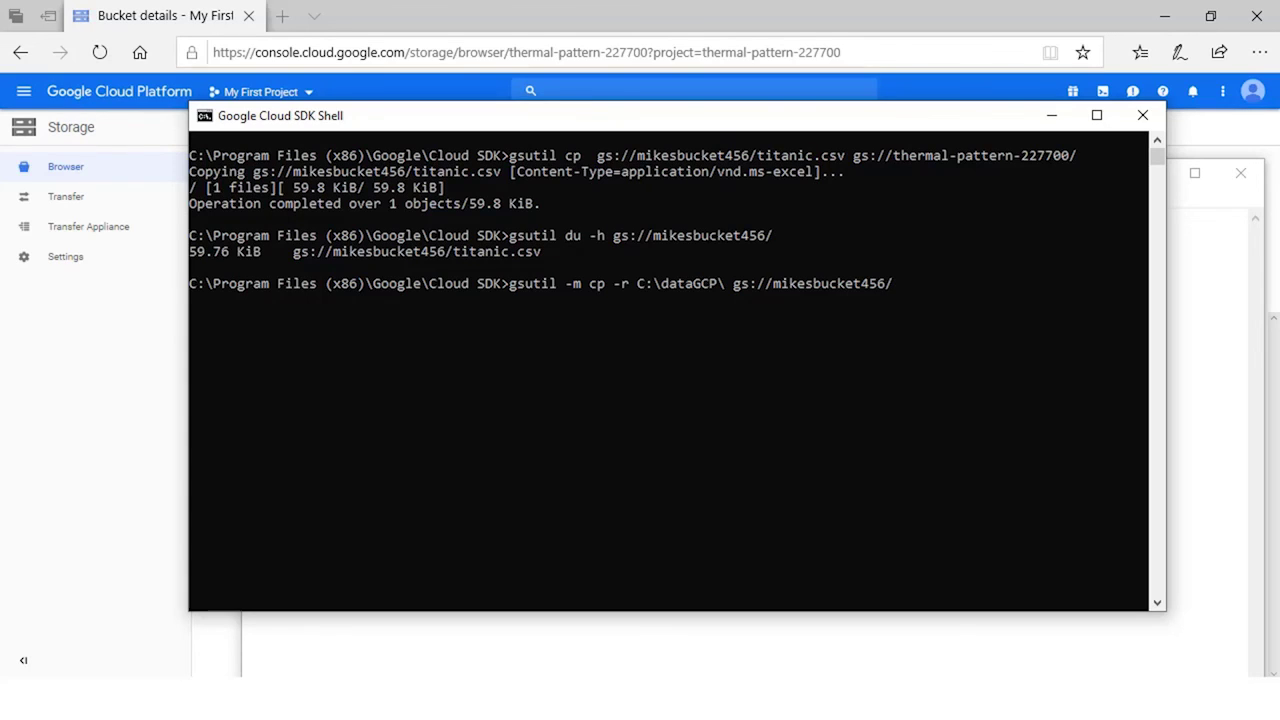
Step: Run the parallel upload of C:\dataGCP (11 files, 61.1 MiB) and return to the bucket list
key(Return)
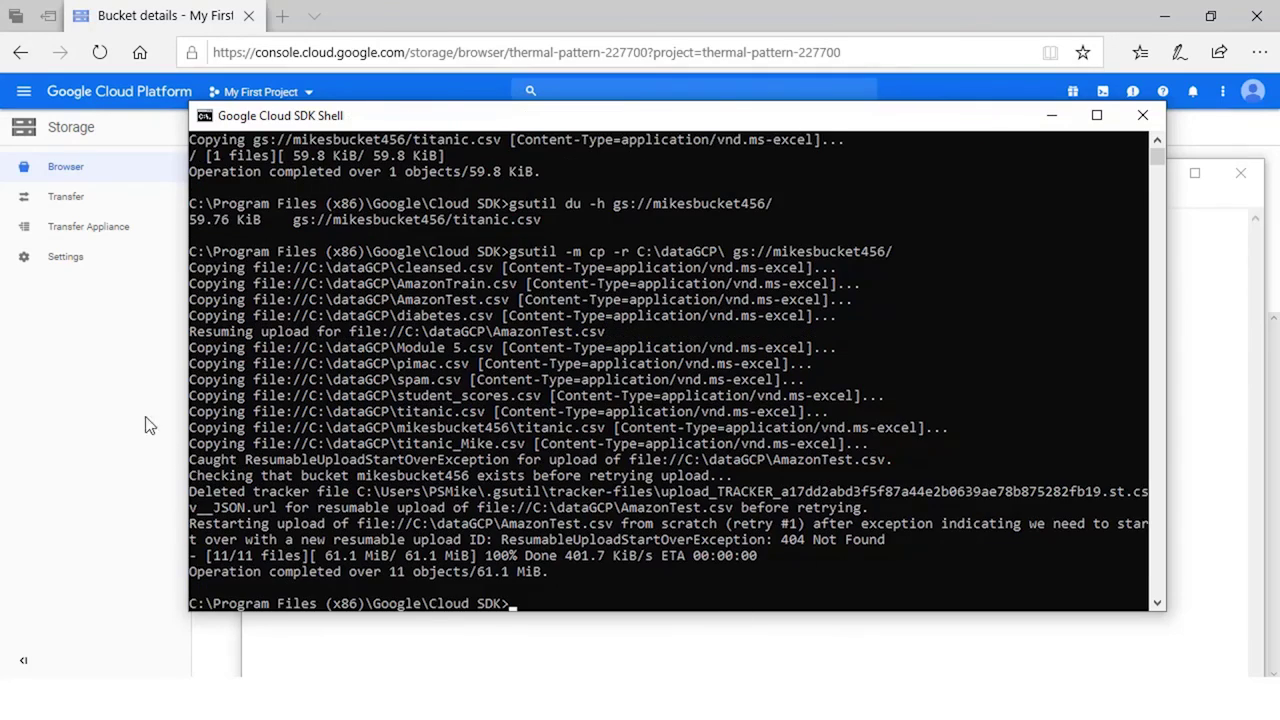
click(145, 418)
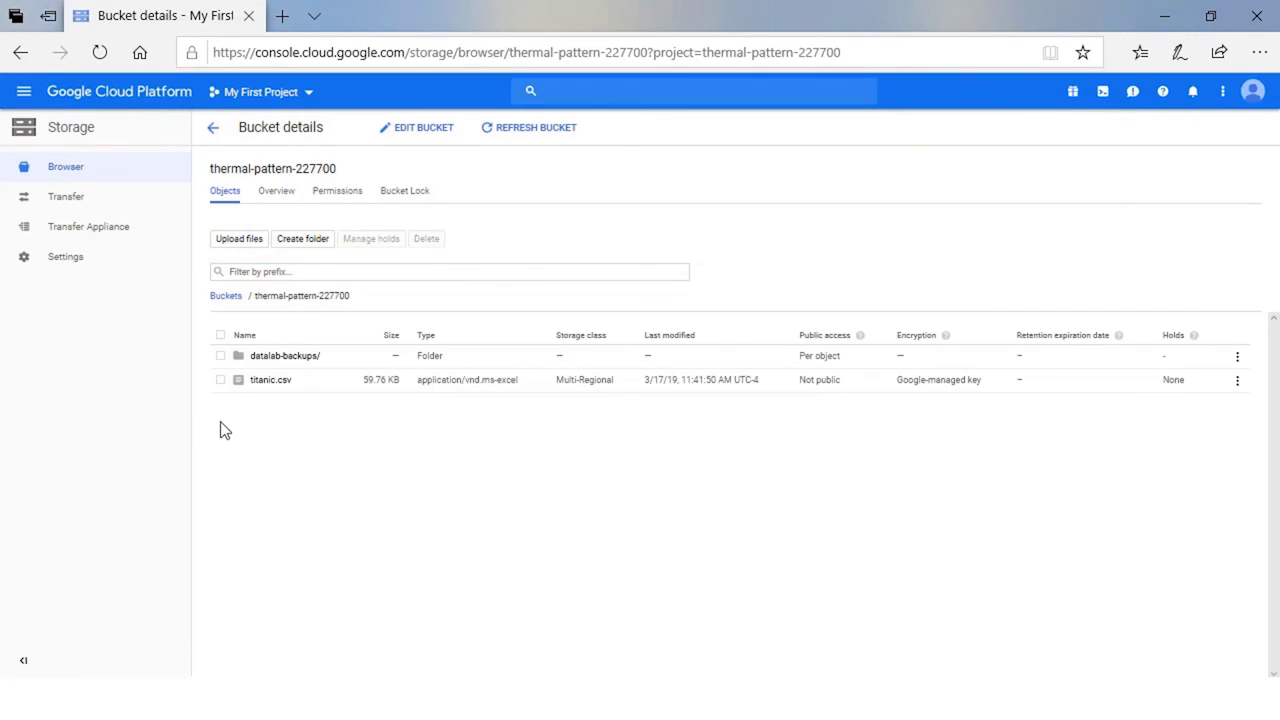
click(226, 295)
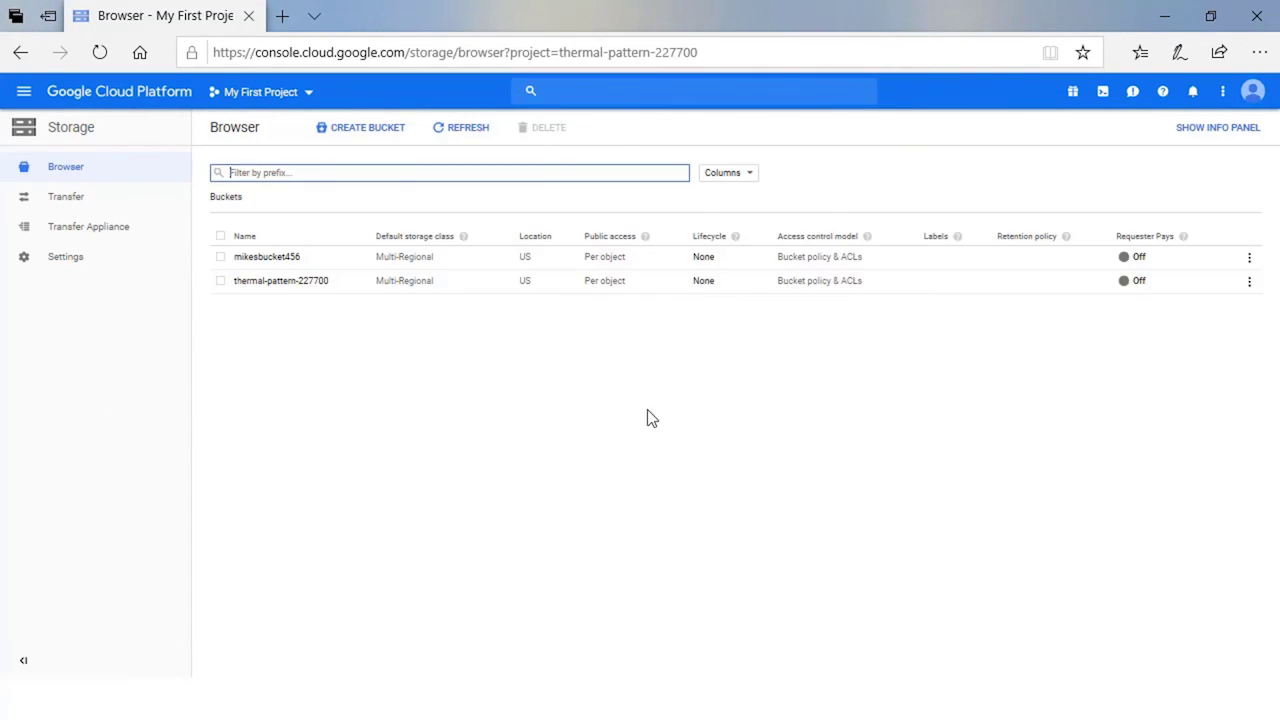
Step: Open mikesbucket456 and its dataGCP/ folder to view the uploaded files
click(296, 262)
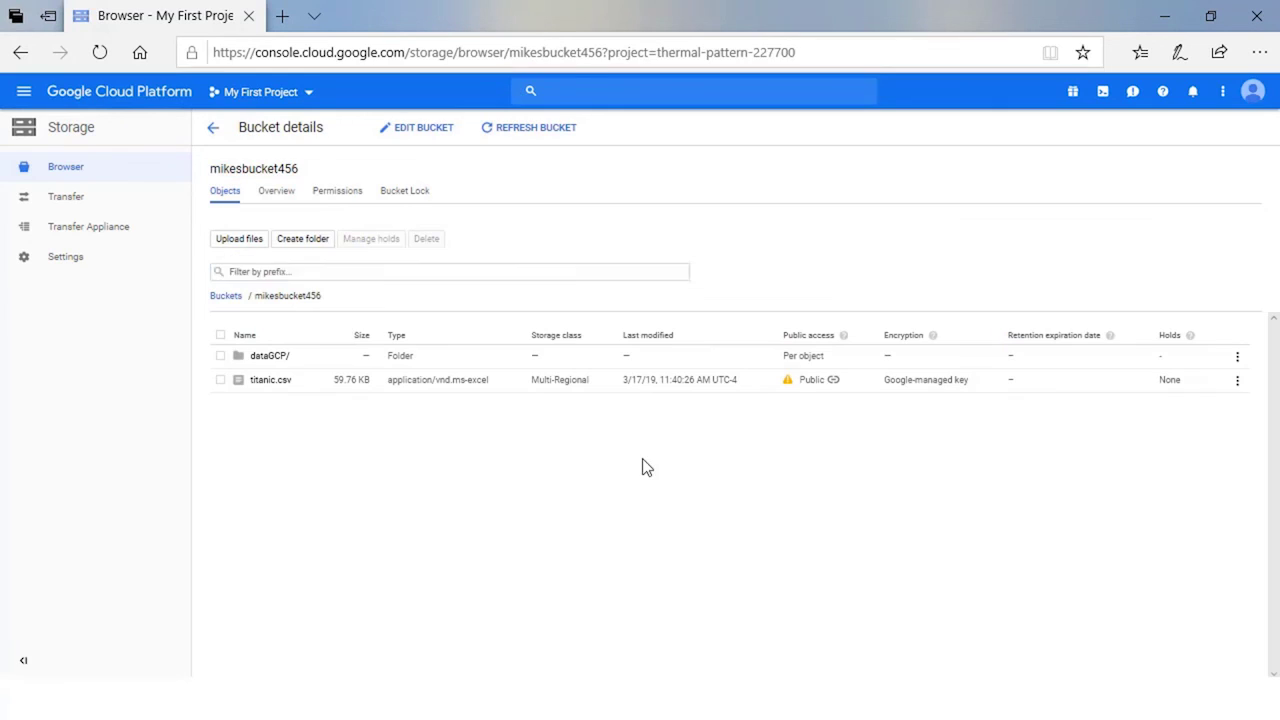
click(257, 357)
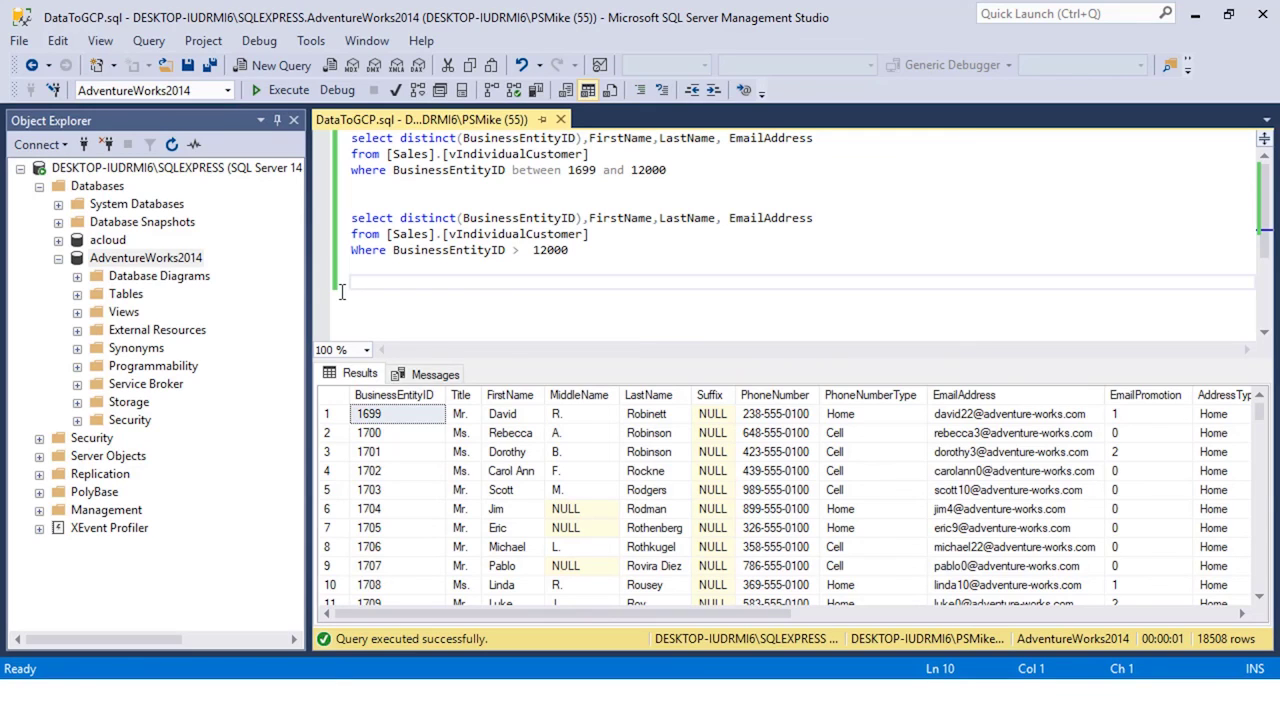
Step: Run both vIndividualCustomer queries on AdventureWorks2014, checking the 9707 and 8777 row counts
click(197, 262)
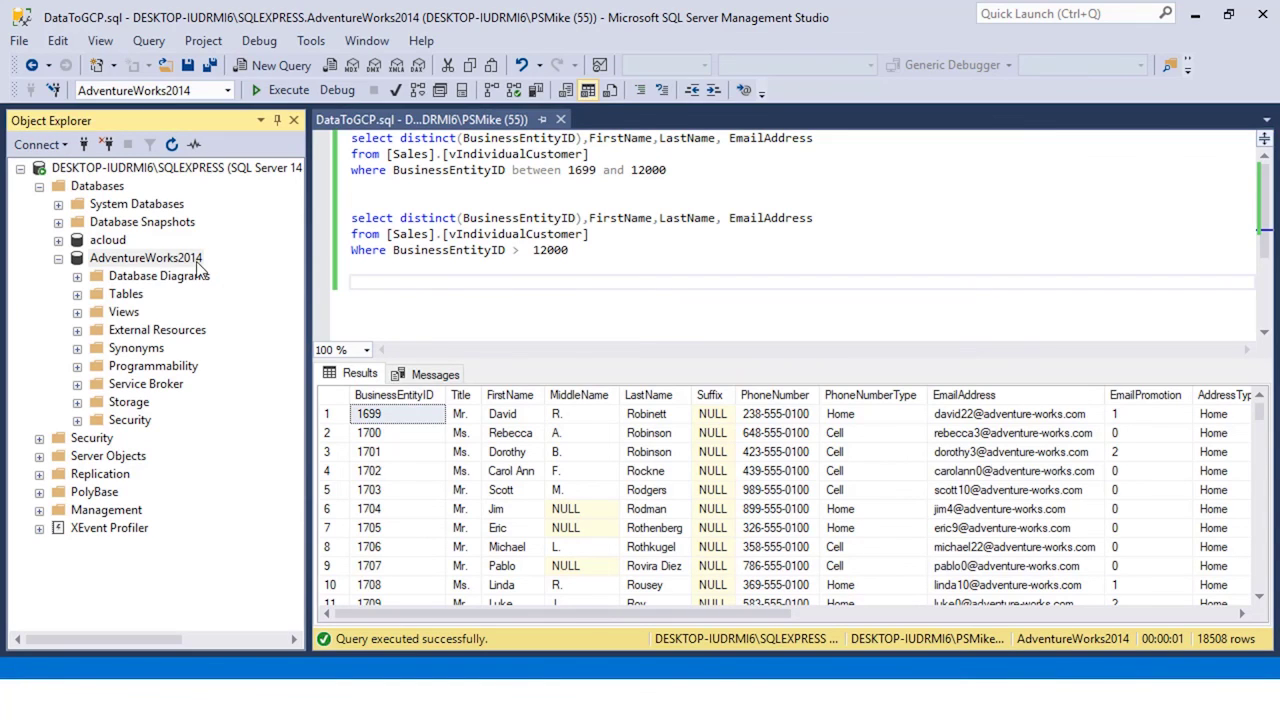
click(197, 262)
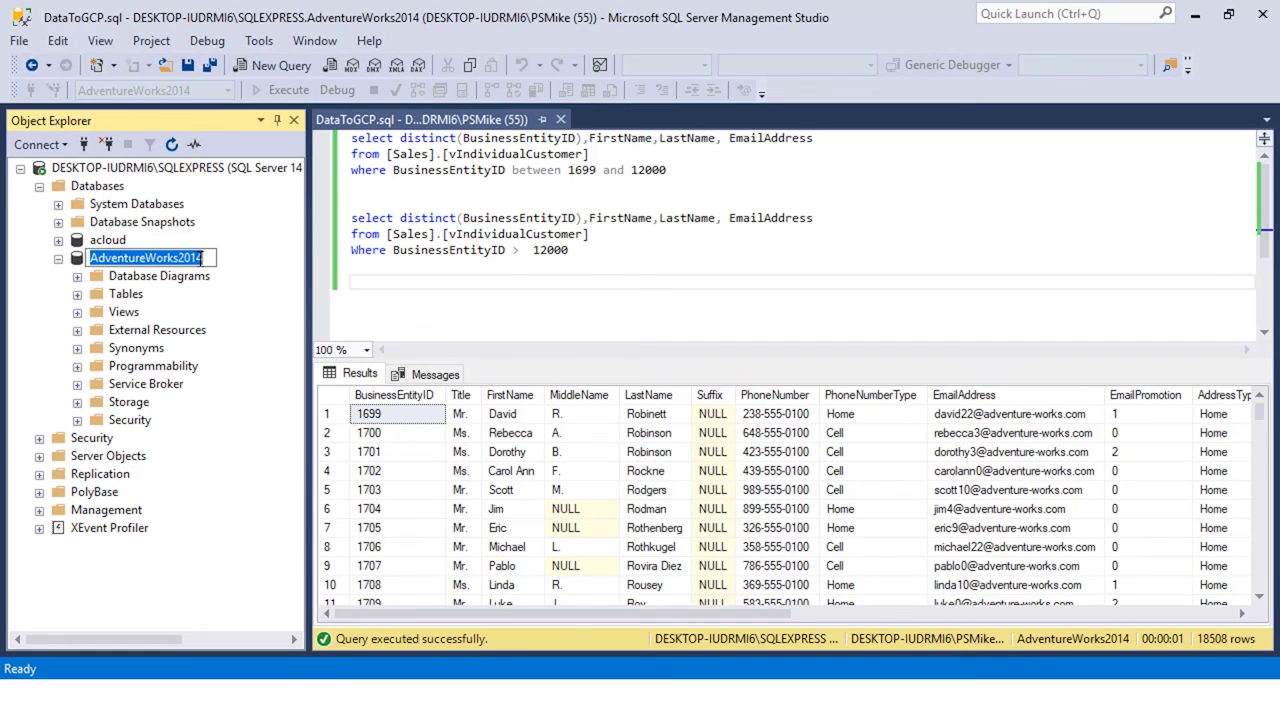
click(447, 297)
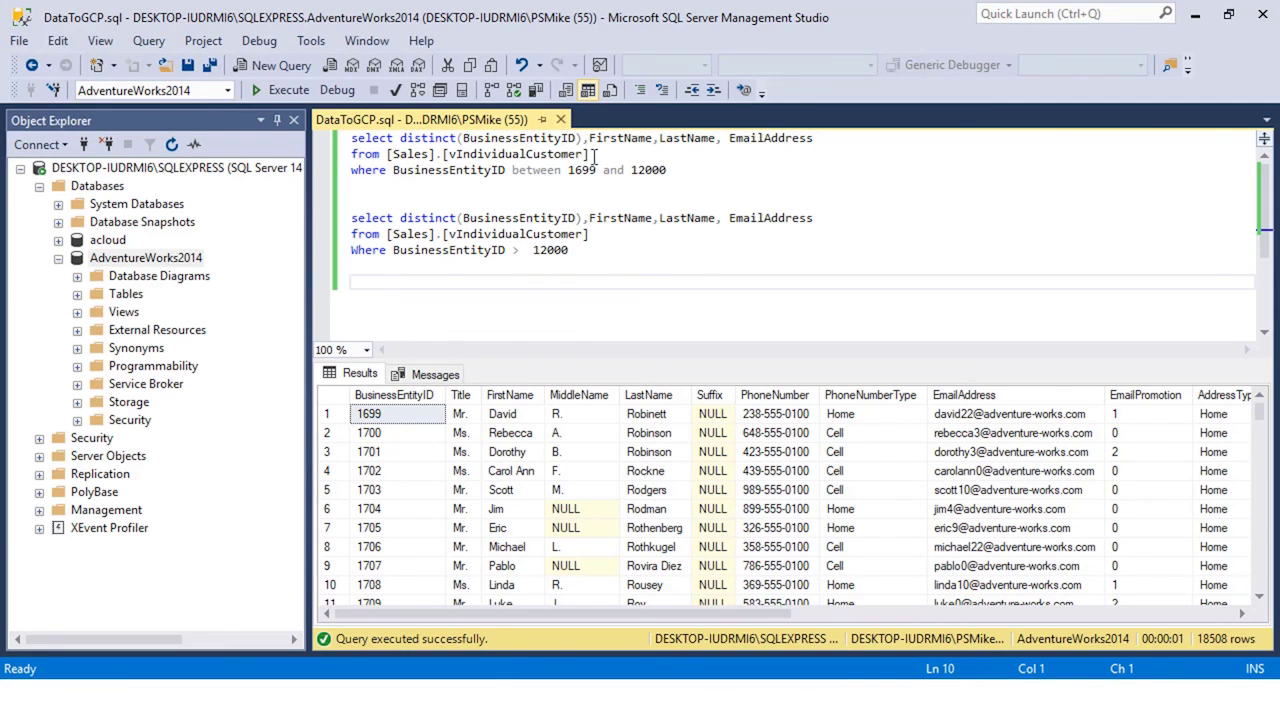
click(406, 396)
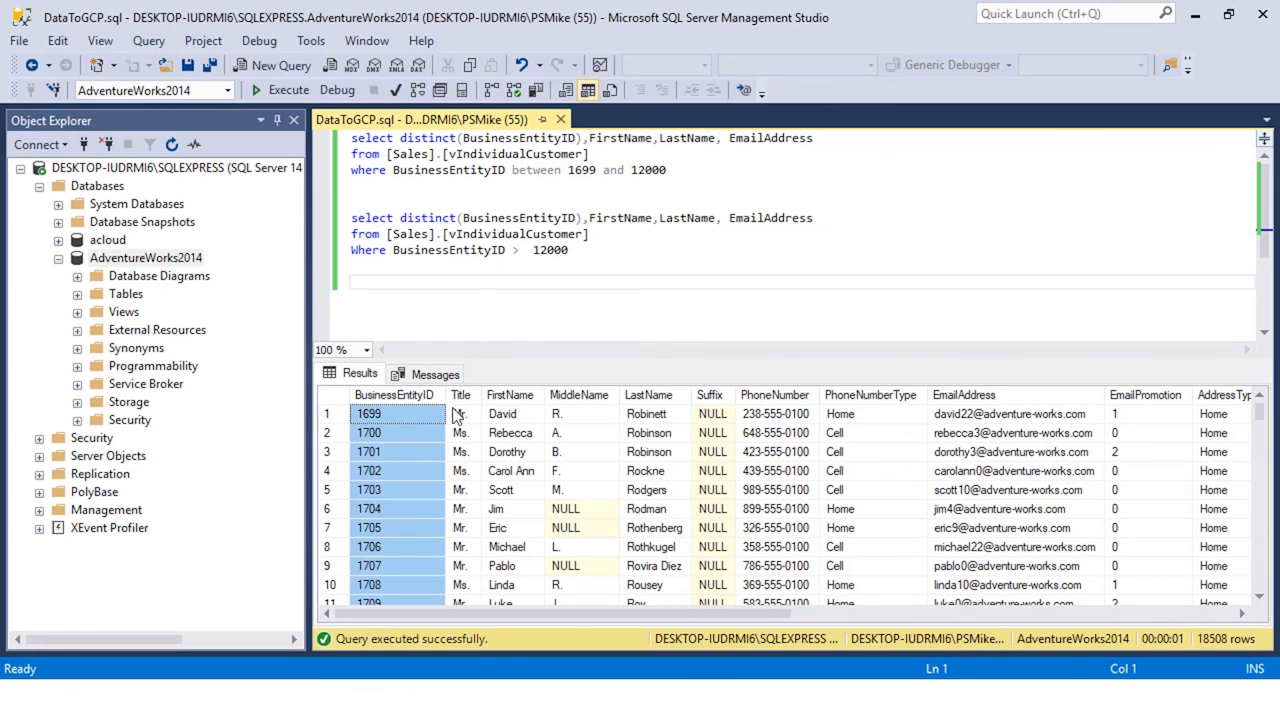
click(468, 285)
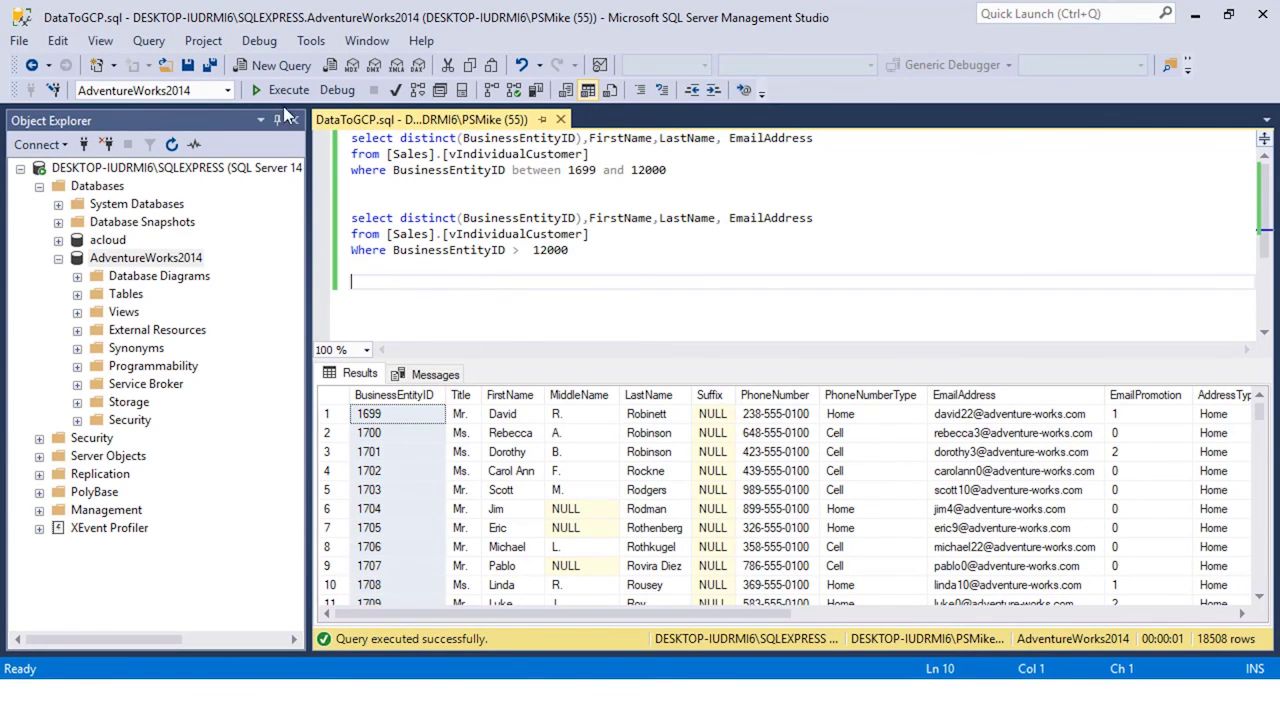
click(281, 94)
click(440, 376)
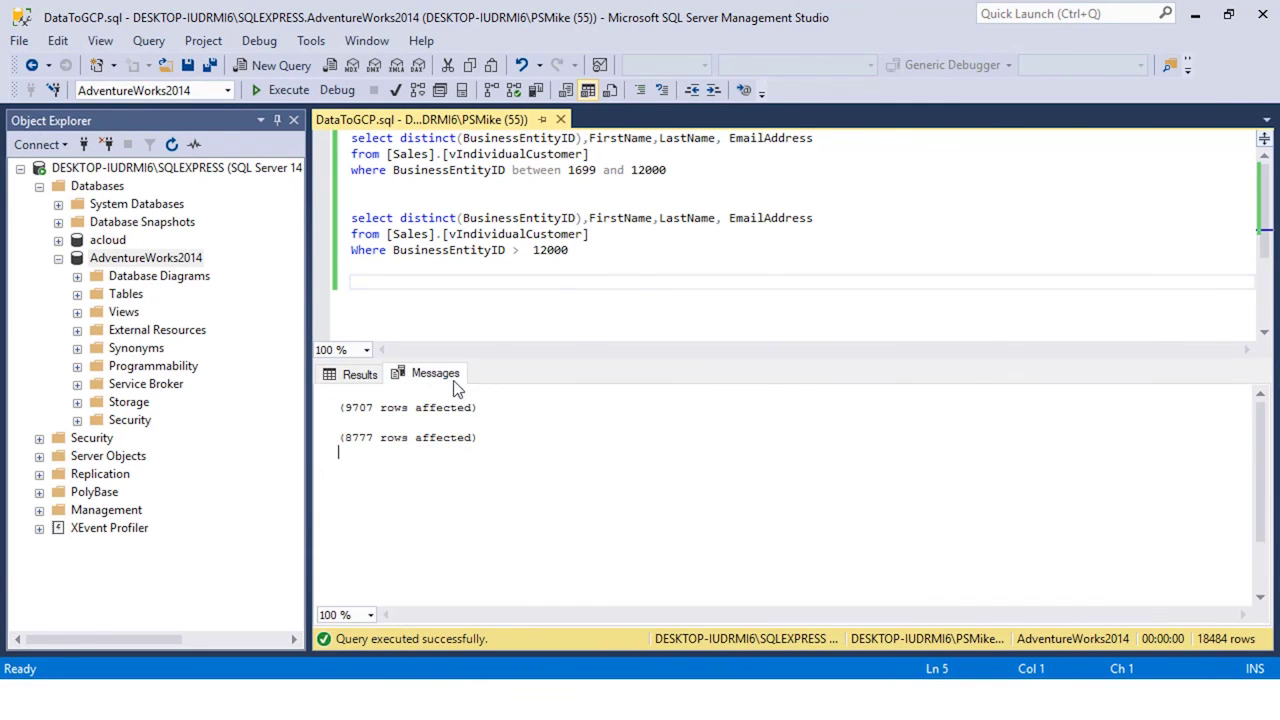
click(370, 376)
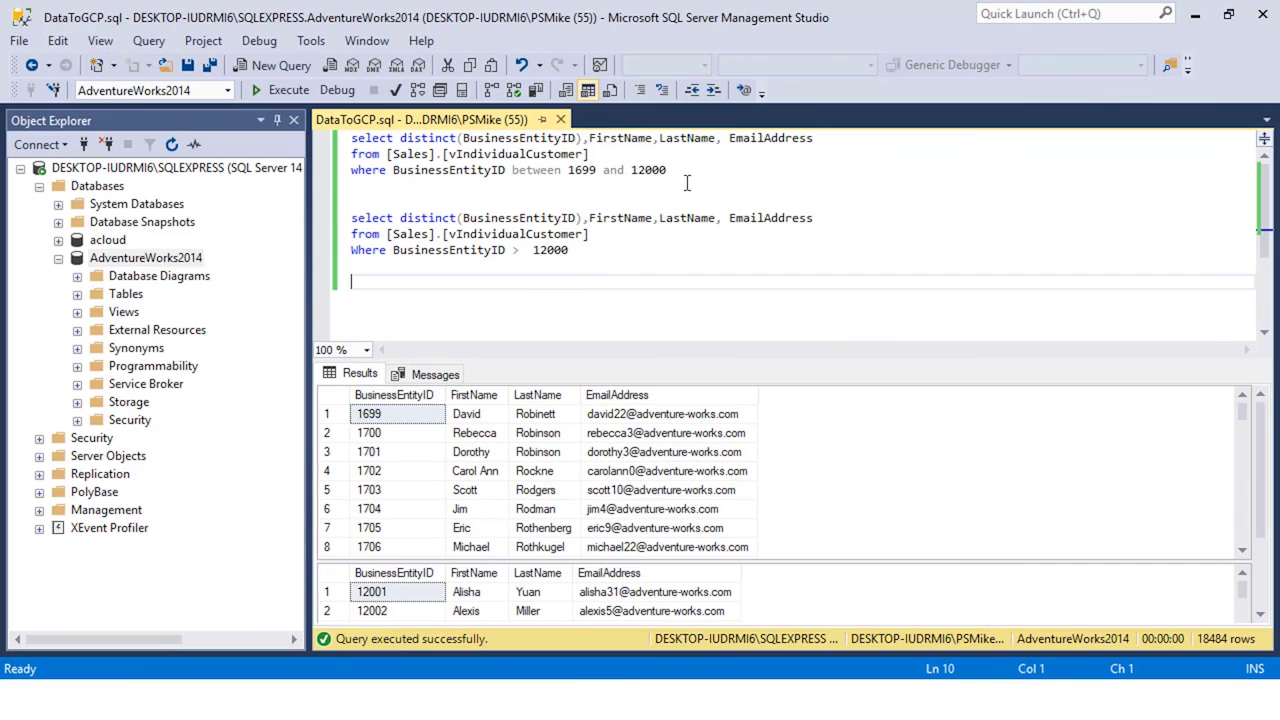
Step: Copy the text of the first vIndividualCustomer query
drag(668, 171, 597, 171)
key(ctrl+shift+Home)
right_click(446, 162)
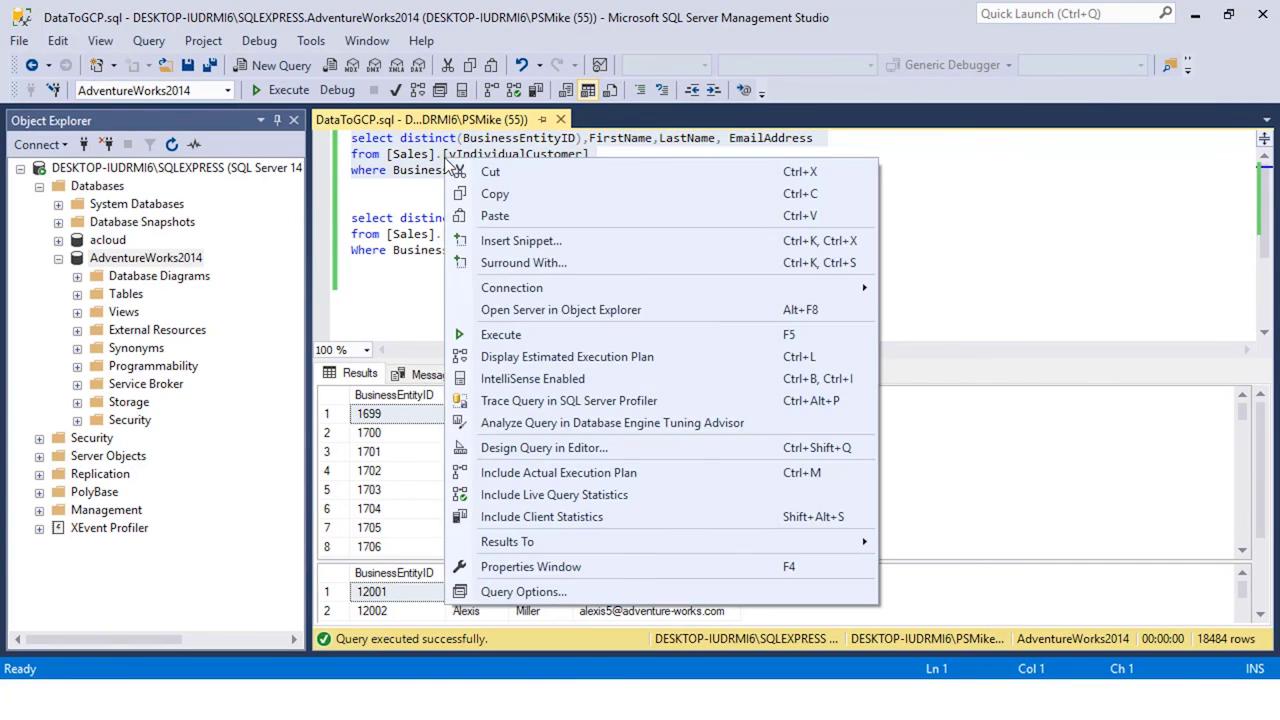
click(492, 195)
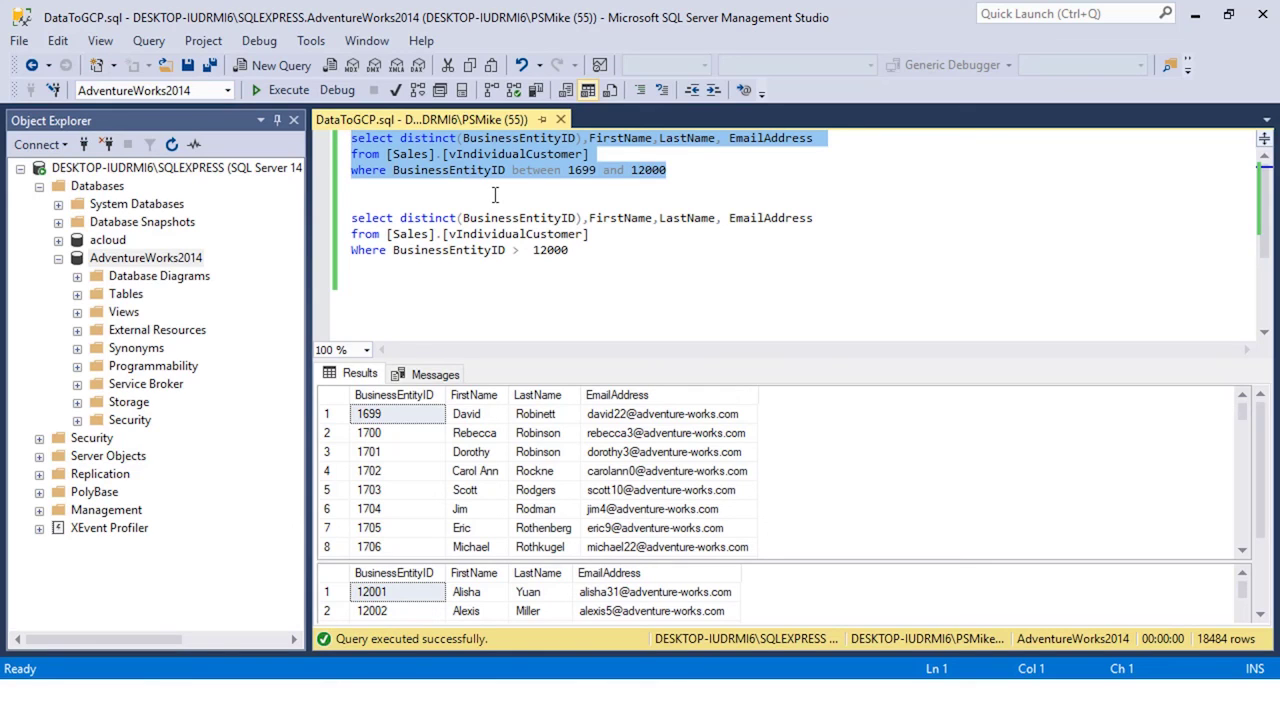
click(494, 197)
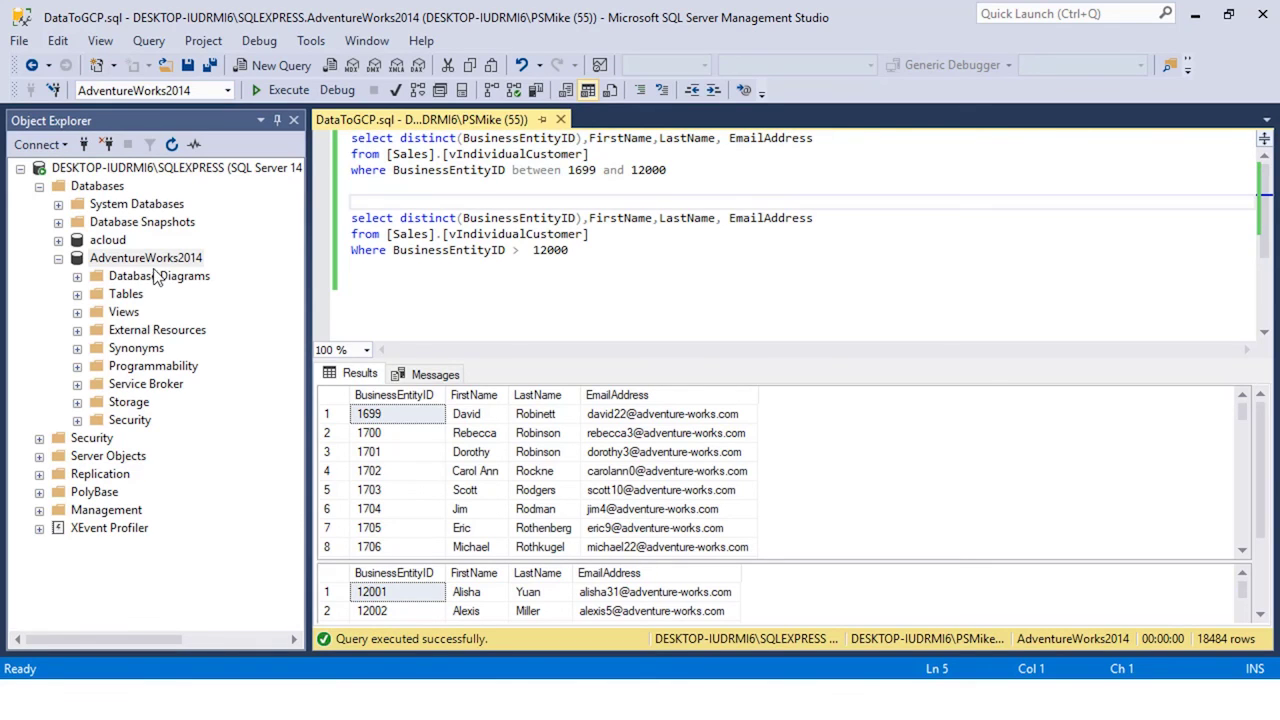
Step: Start Export Data from AdventureWorks2014 with Microsoft OLE DB Provider for SQL Server as source
right_click(180, 261)
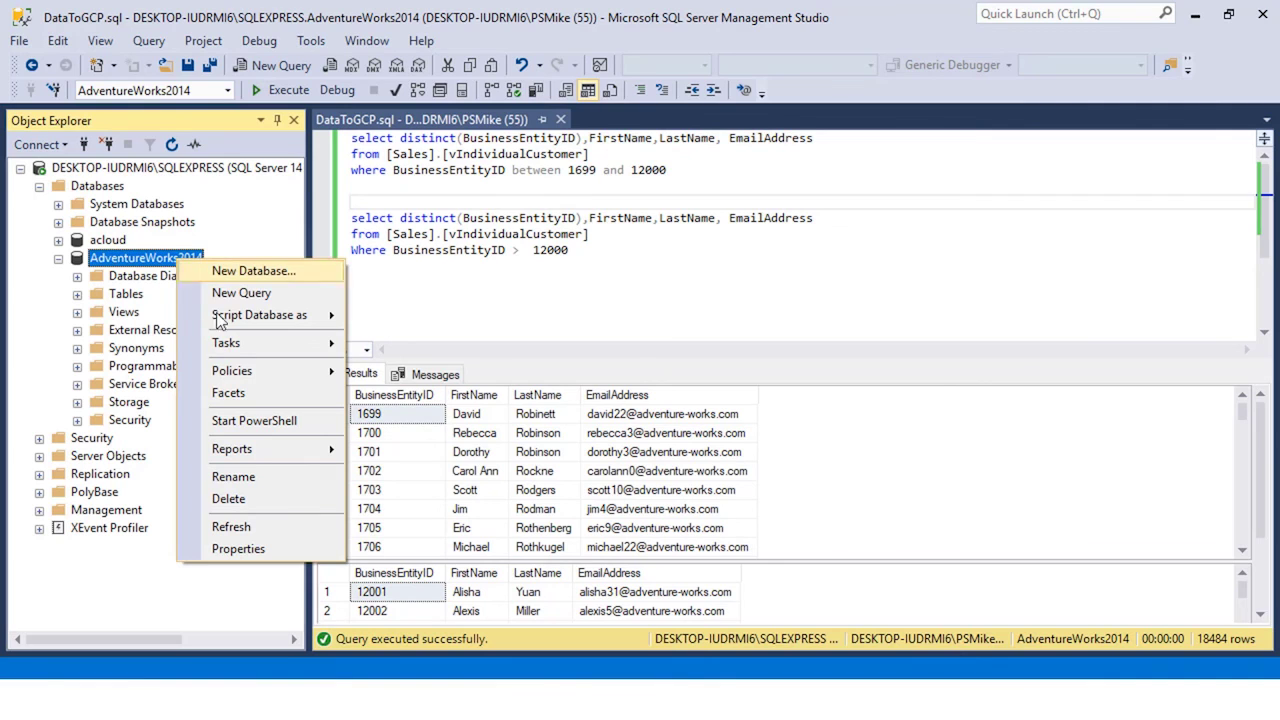
mouse_move(276, 346)
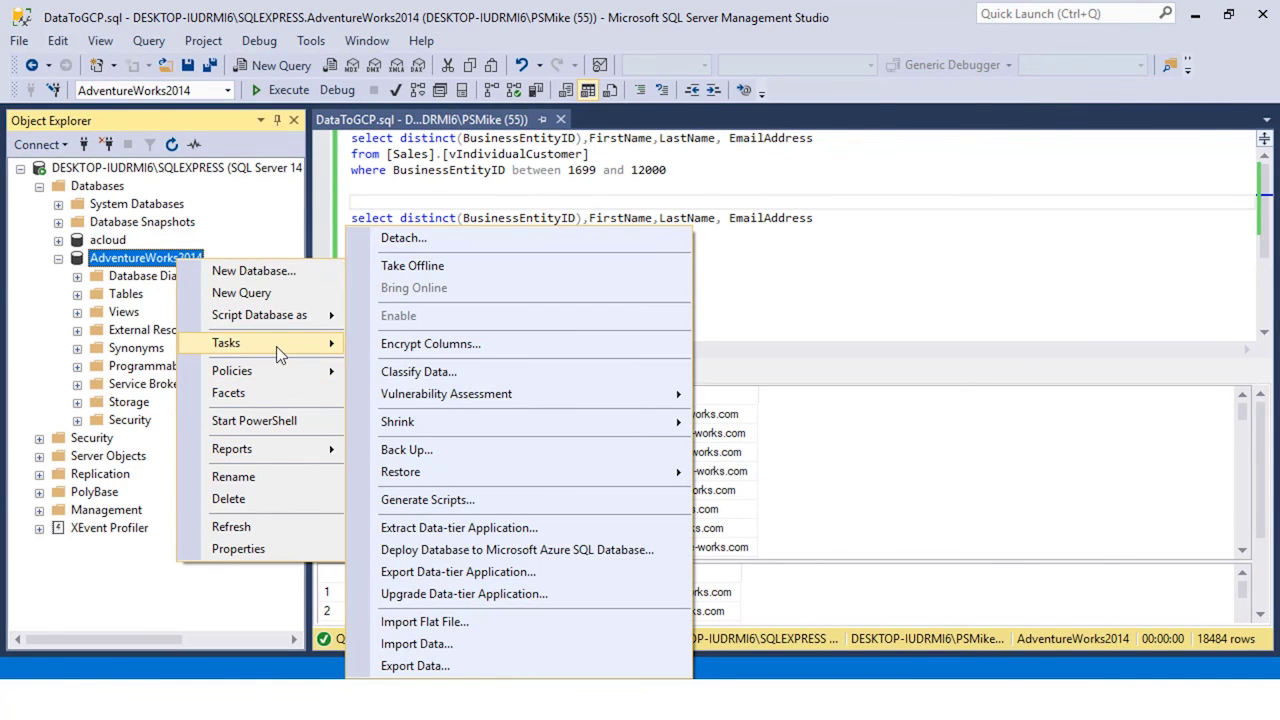
click(508, 668)
drag(352, 76, 656, 38)
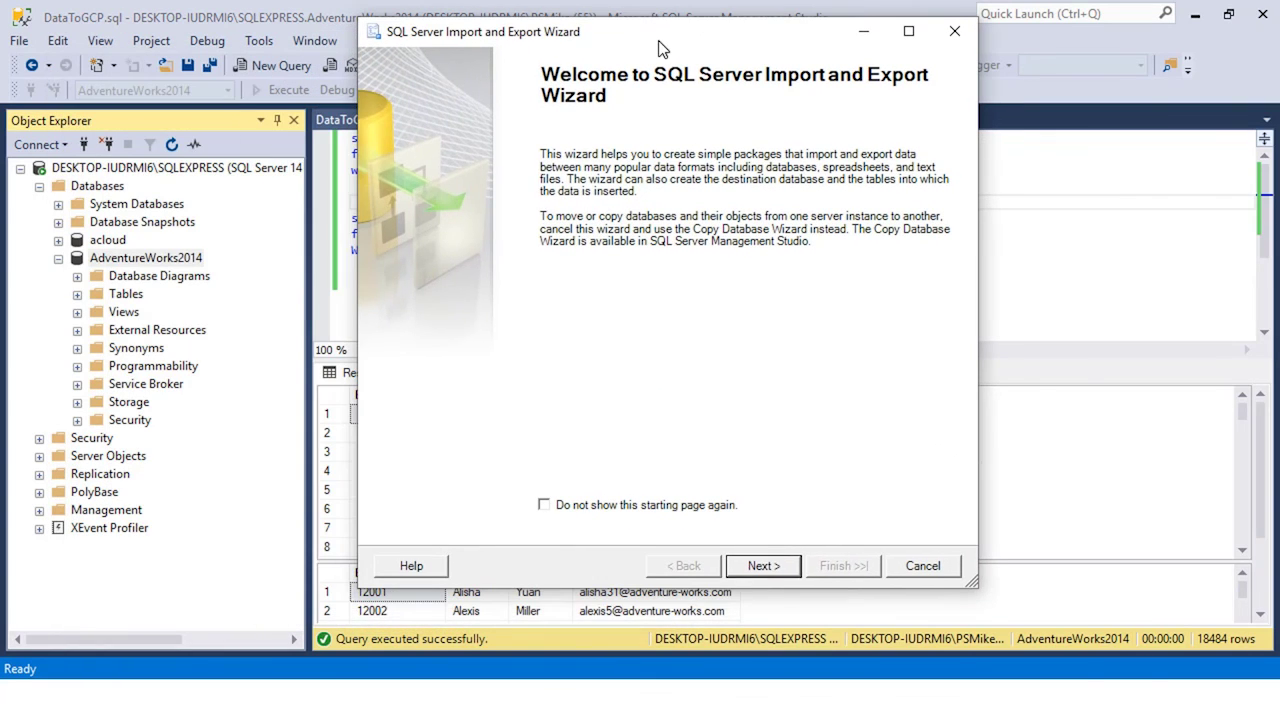
click(760, 565)
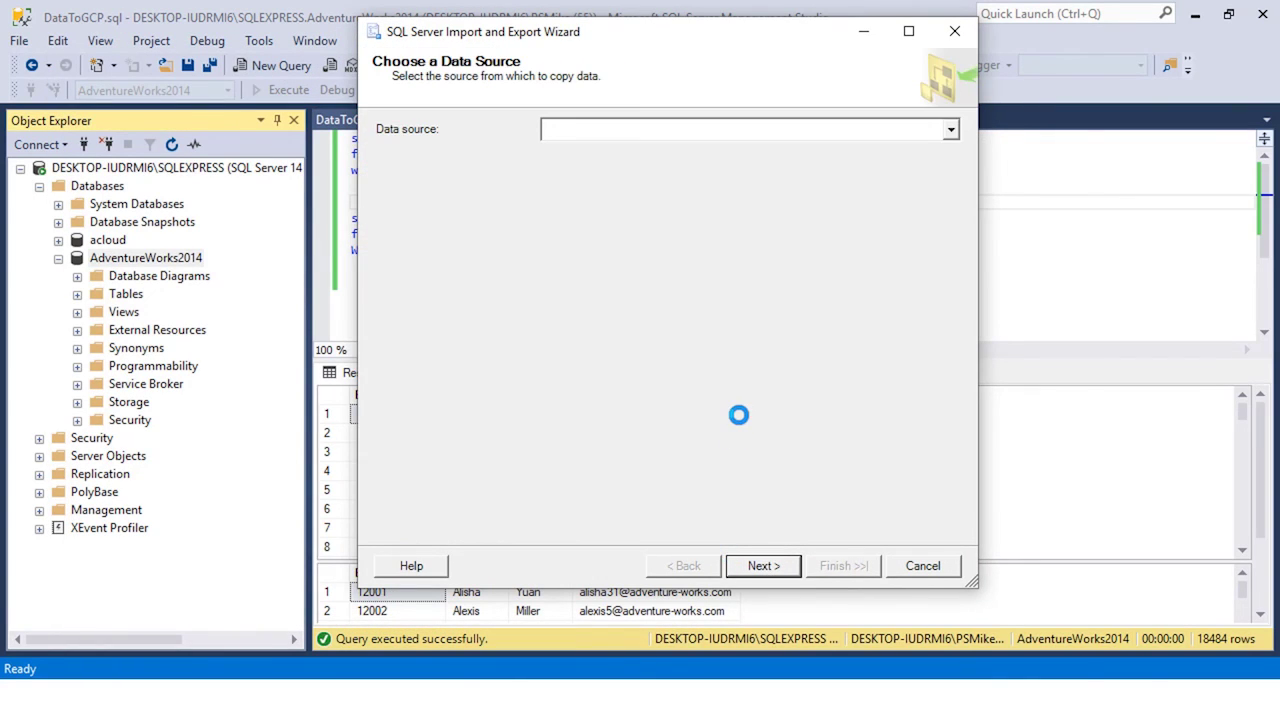
click(950, 130)
drag(952, 176, 952, 212)
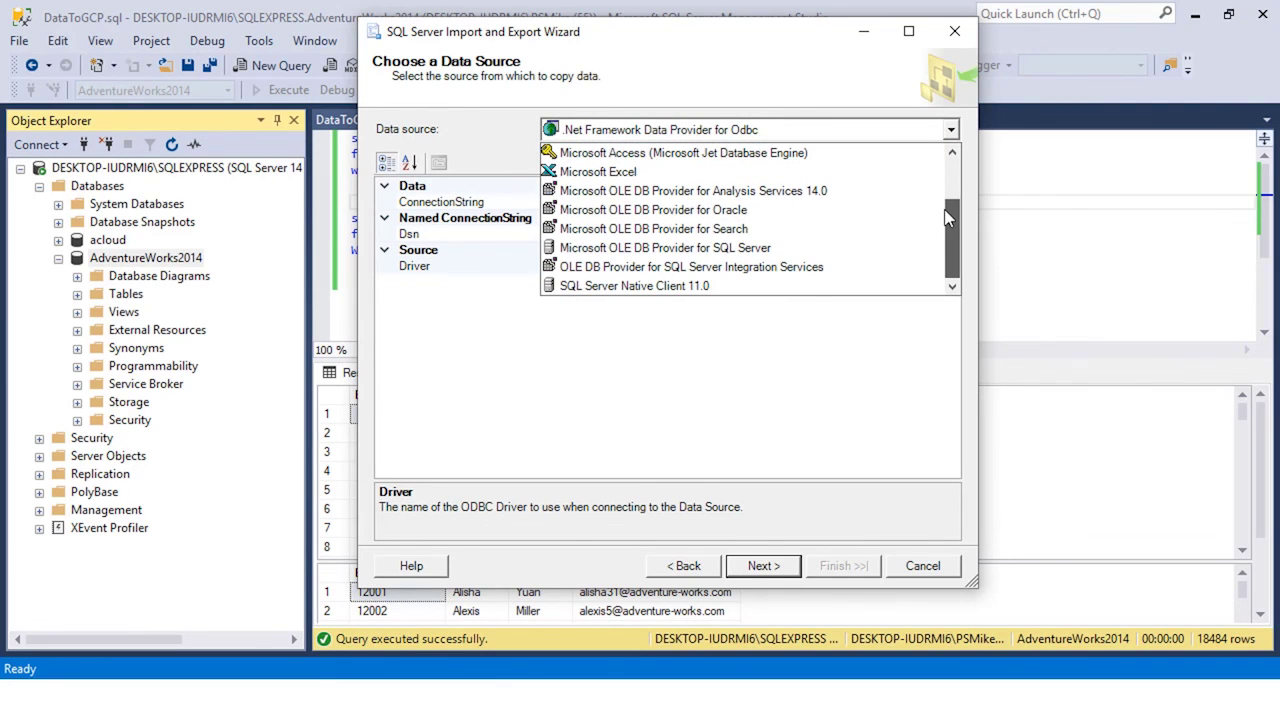
click(785, 248)
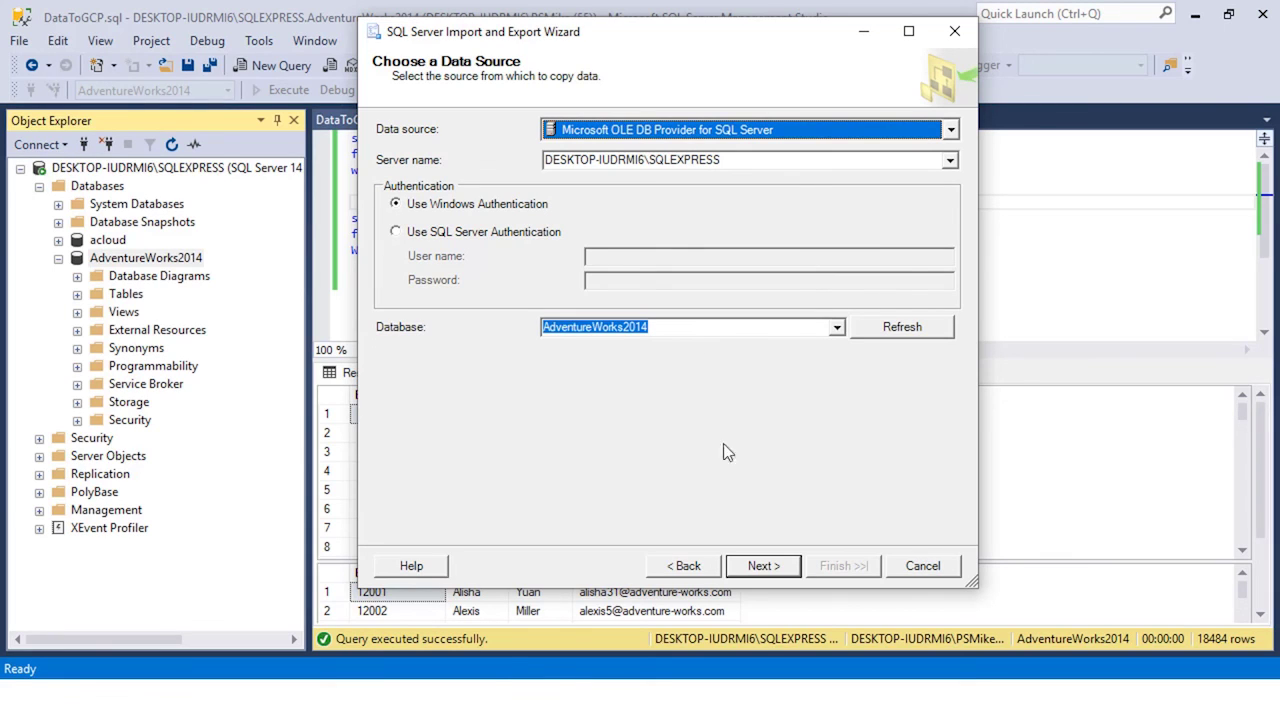
click(760, 566)
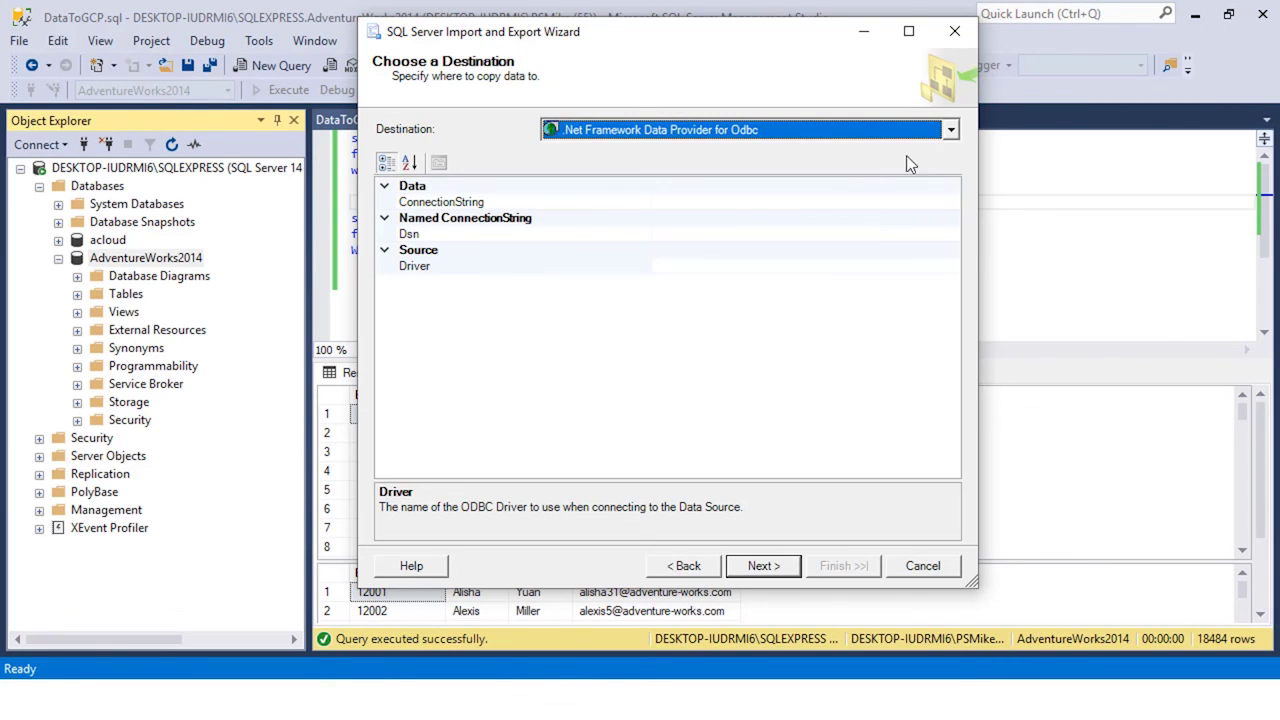
Step: Set a Flat File Destination writing to C:\dataGCP\Sales1.csv
click(950, 131)
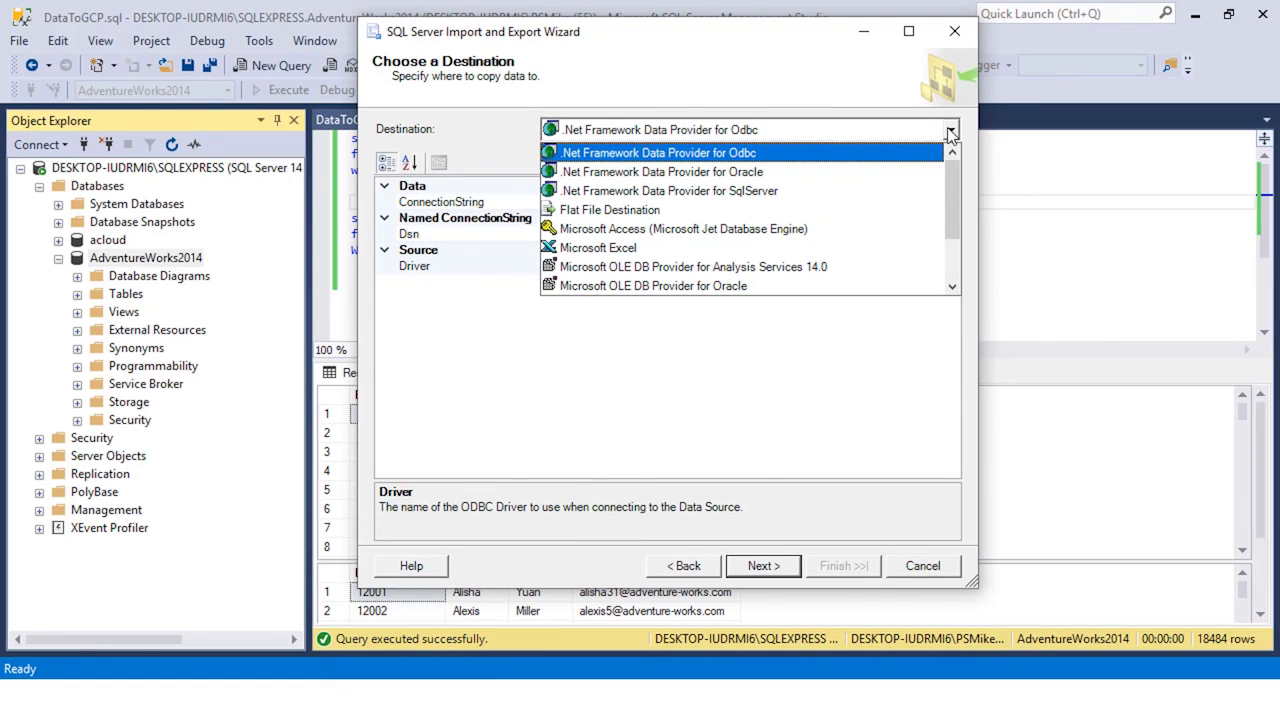
click(662, 210)
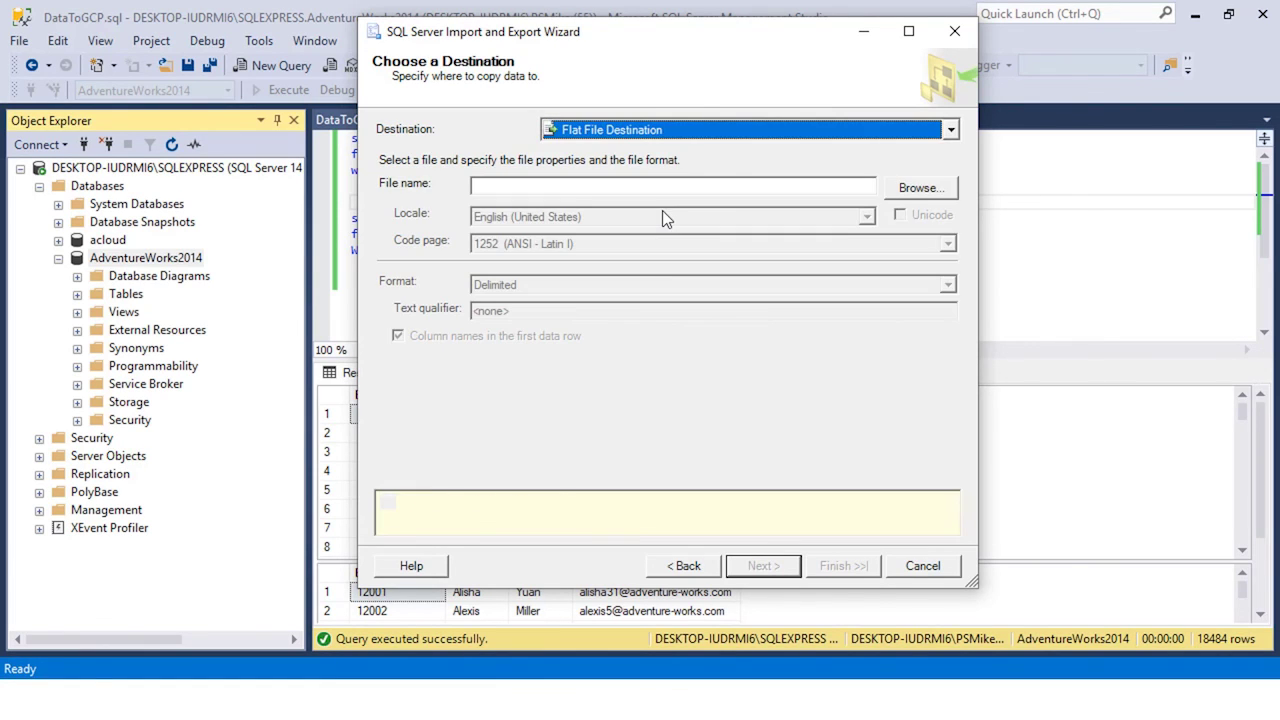
click(905, 187)
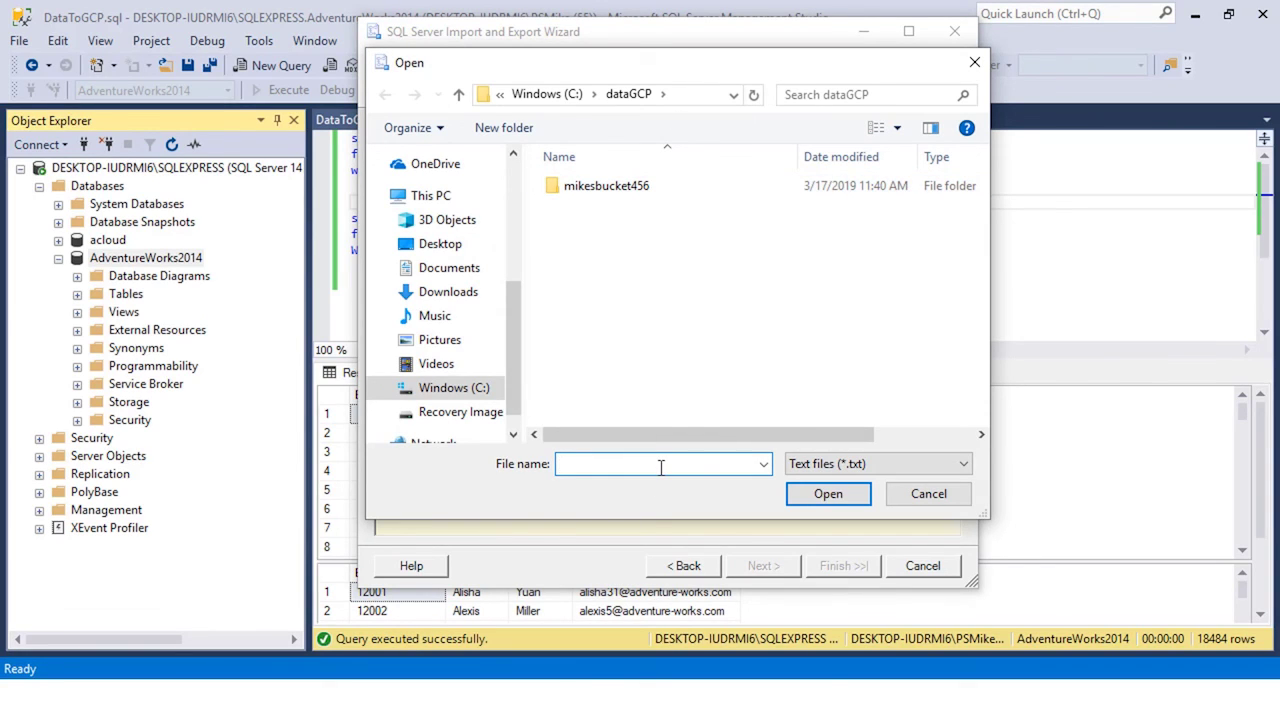
text(Sales1.csv)
click(825, 496)
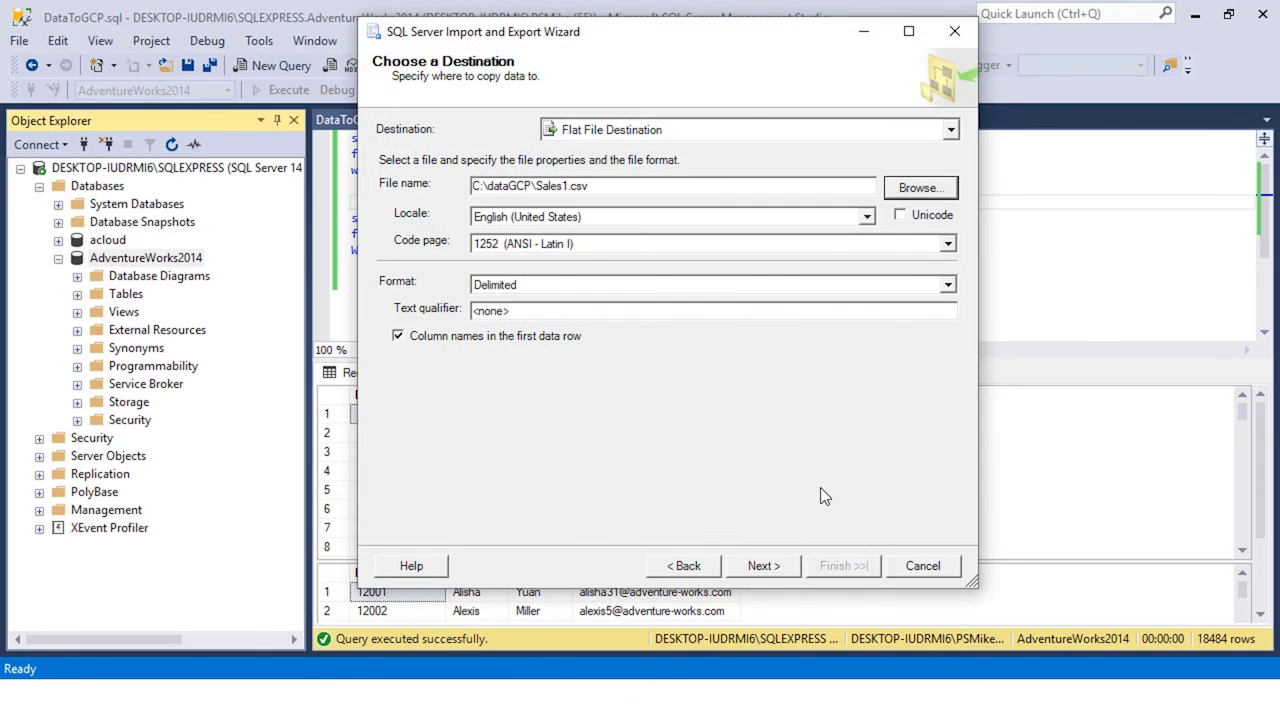
Step: Choose 'Write a query' and paste the first customer query as the export source
click(766, 567)
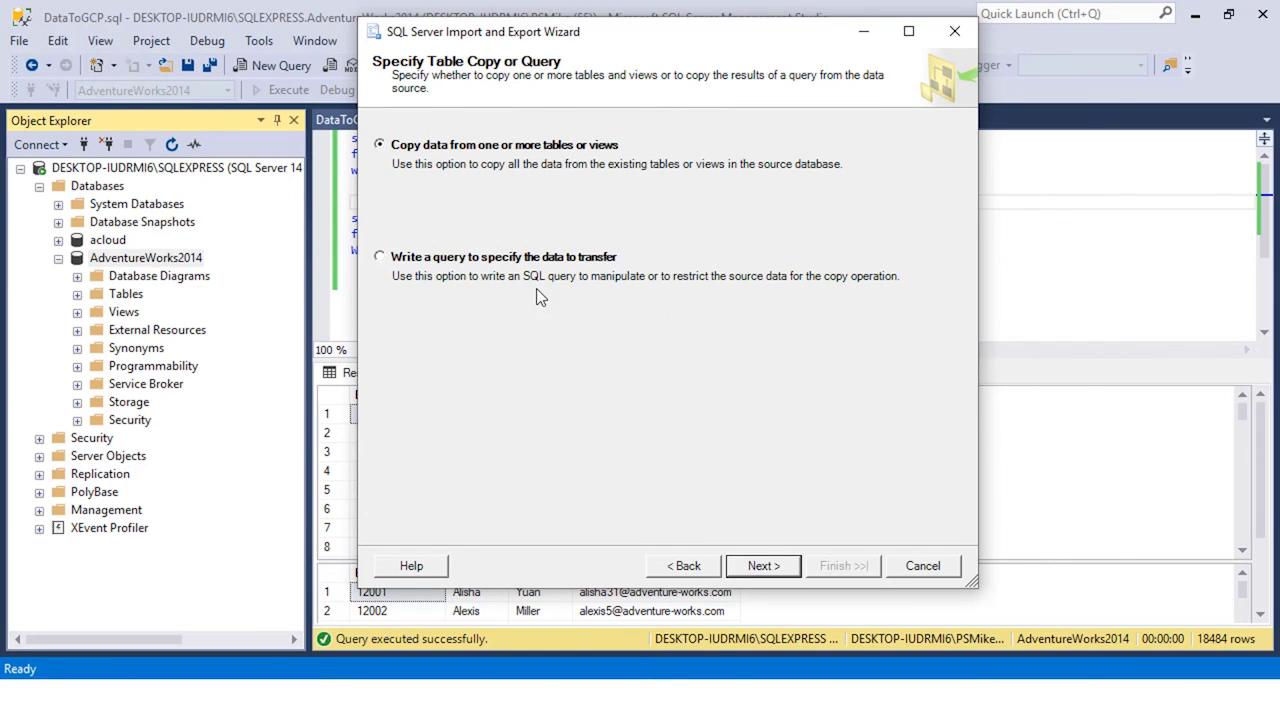
click(572, 261)
key(Return)
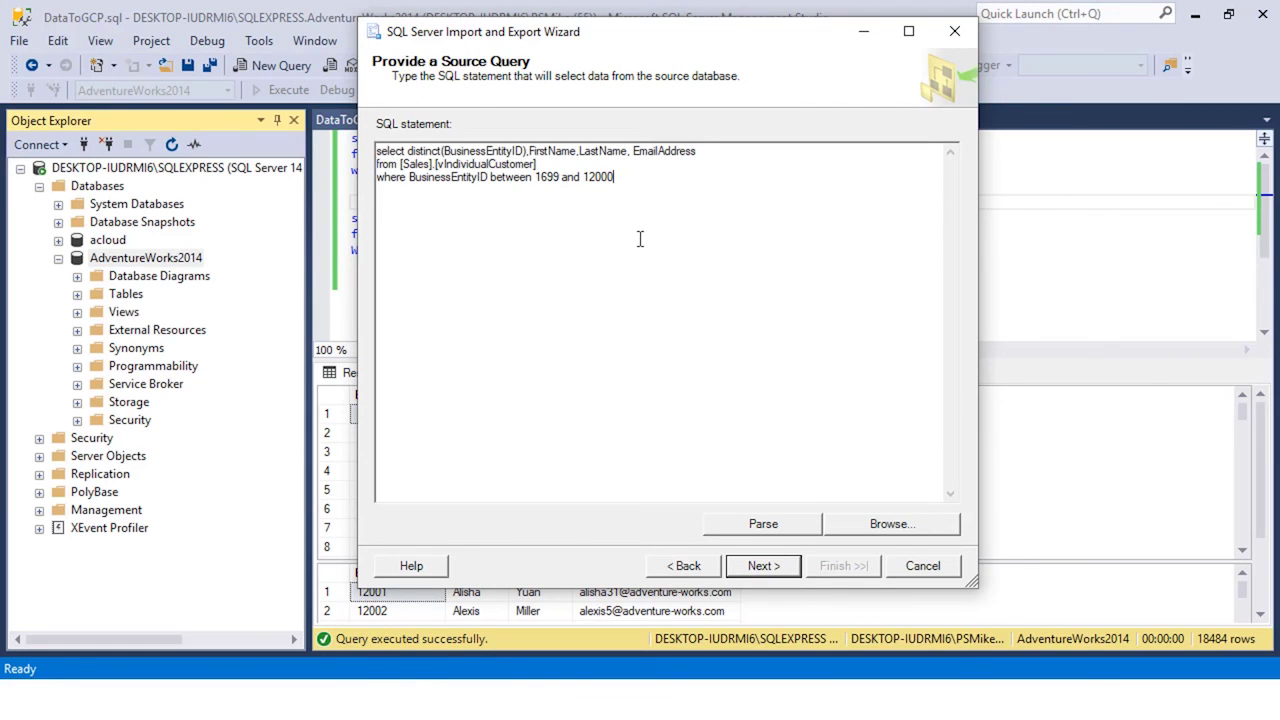
drag(605, 34, 694, 86)
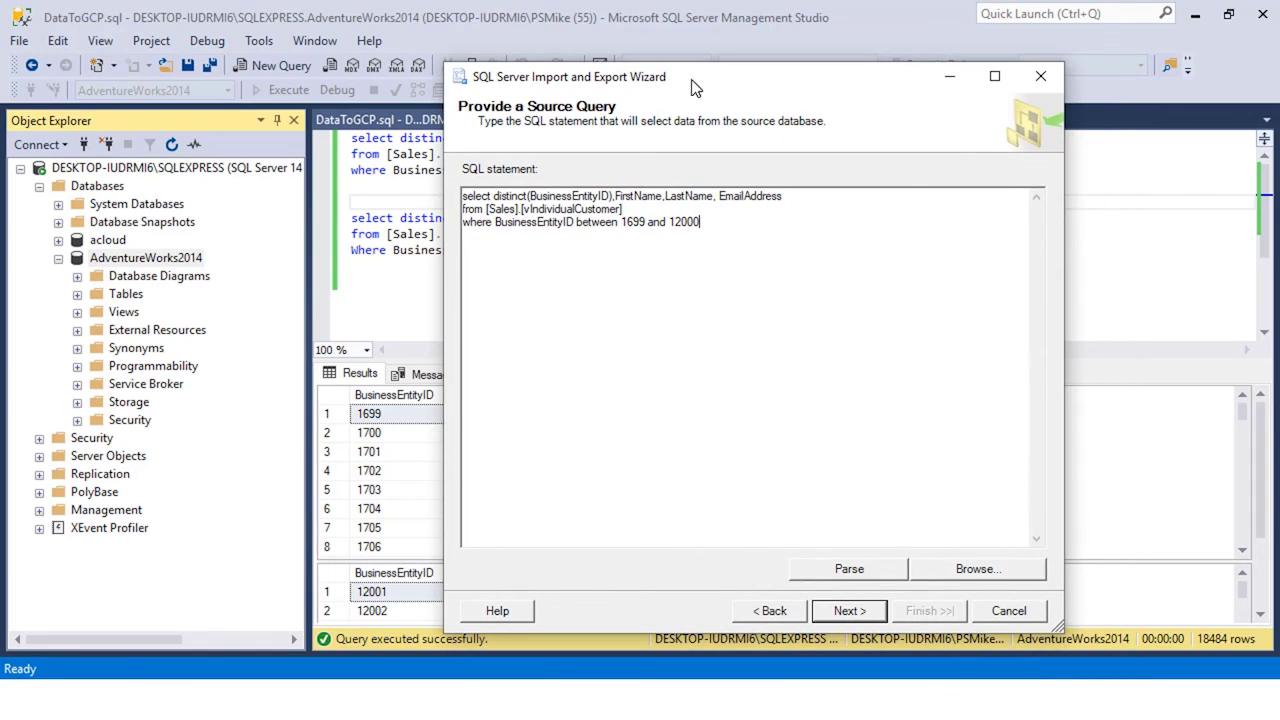
Step: Preview the rows and run the export, writing 9707 rows to Sales1.csv
click(845, 611)
click(978, 311)
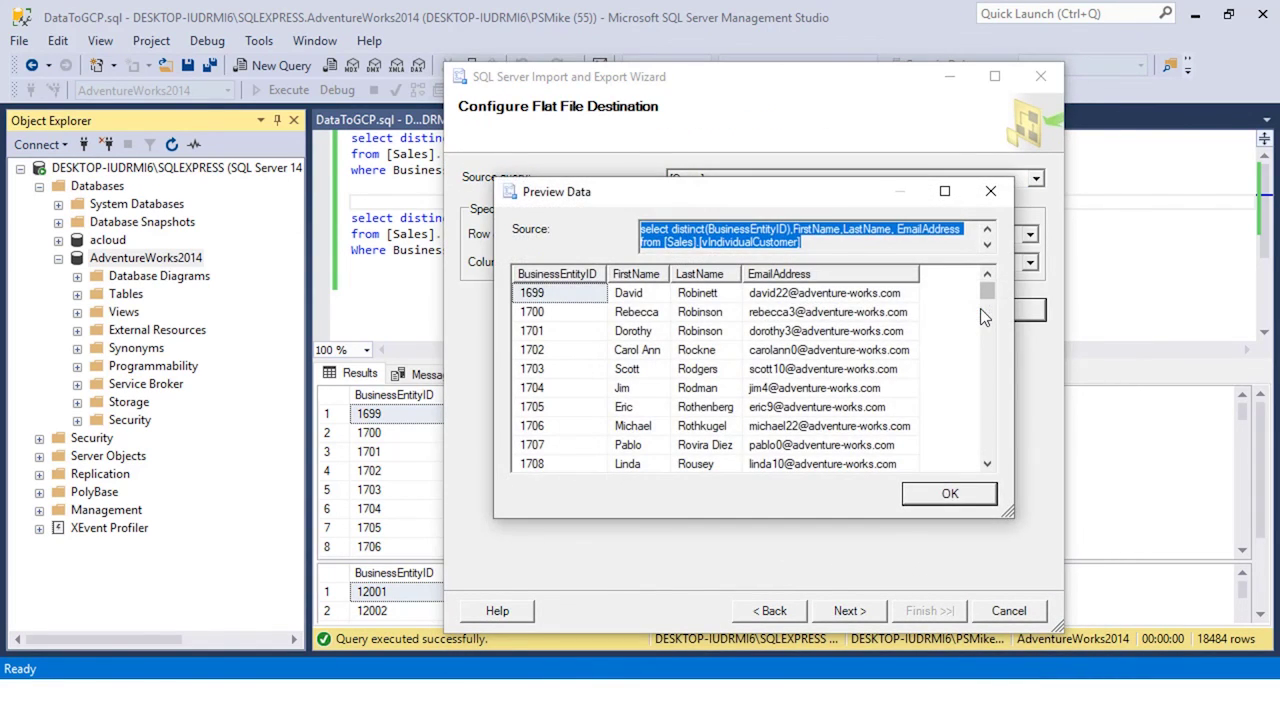
click(928, 496)
click(864, 610)
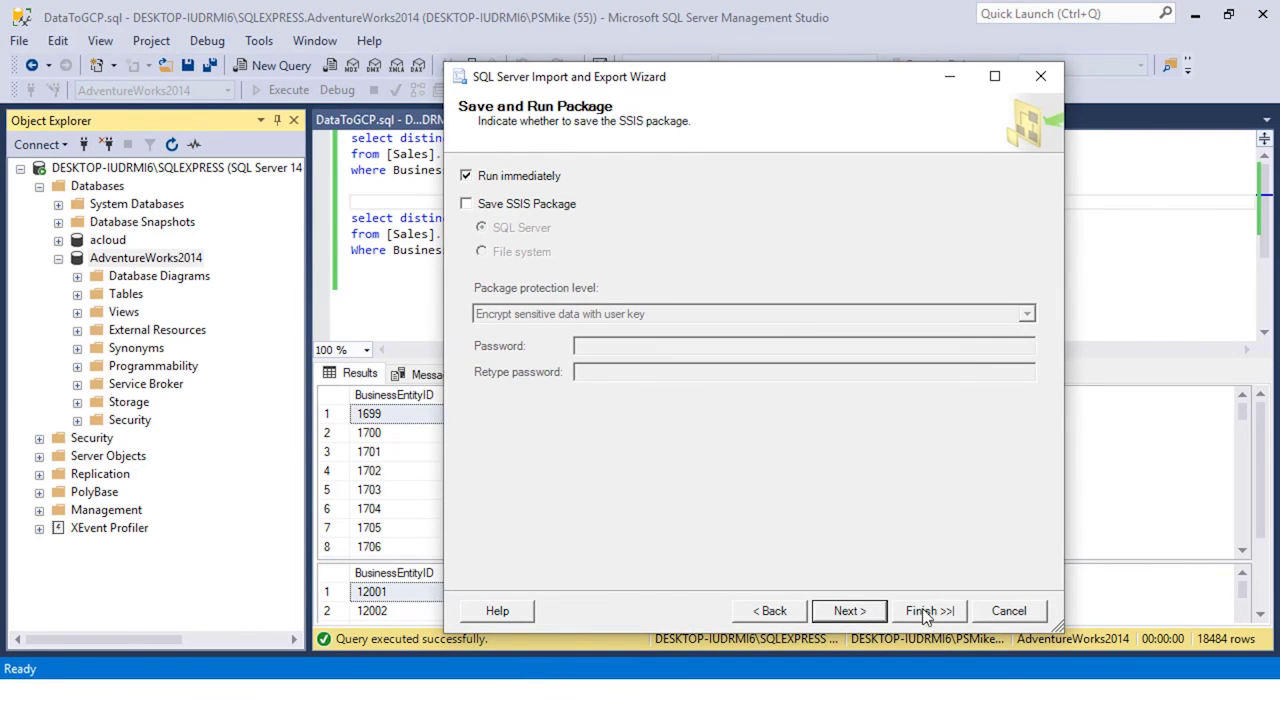
click(925, 614)
click(925, 614)
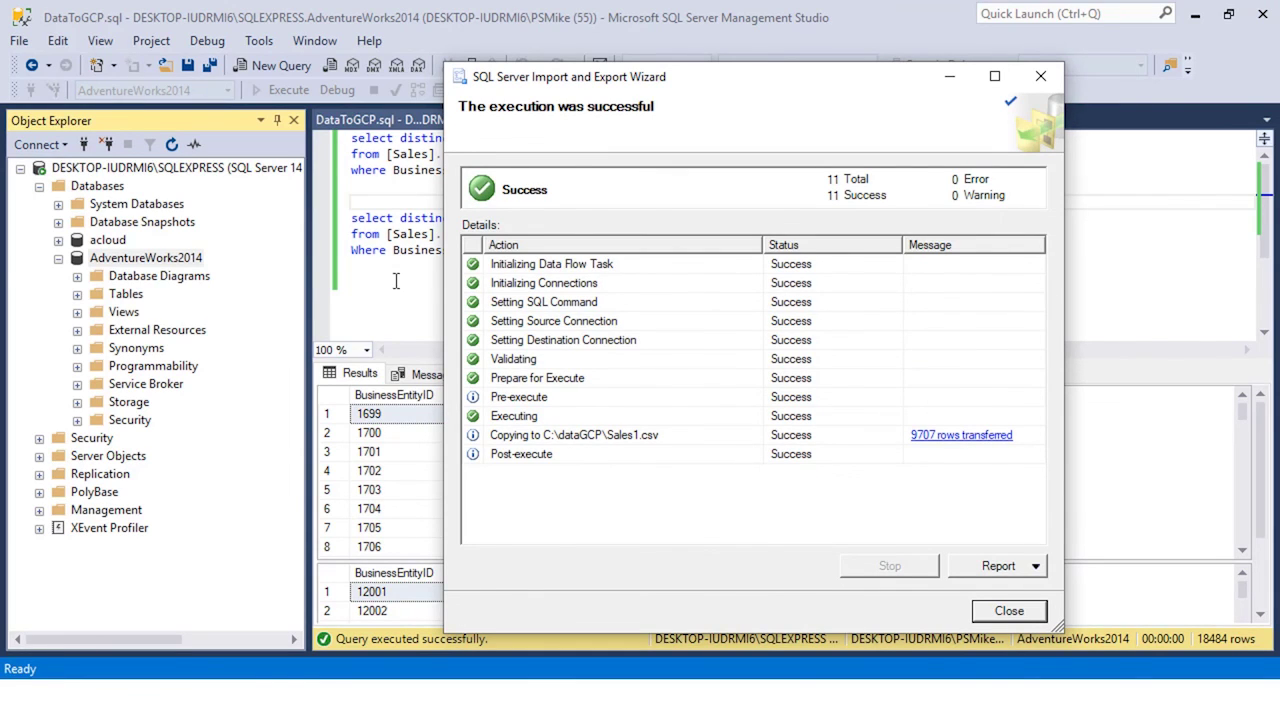
key(Escape)
key(shift+Up)
key(shift+Up)
key(shift+Home)
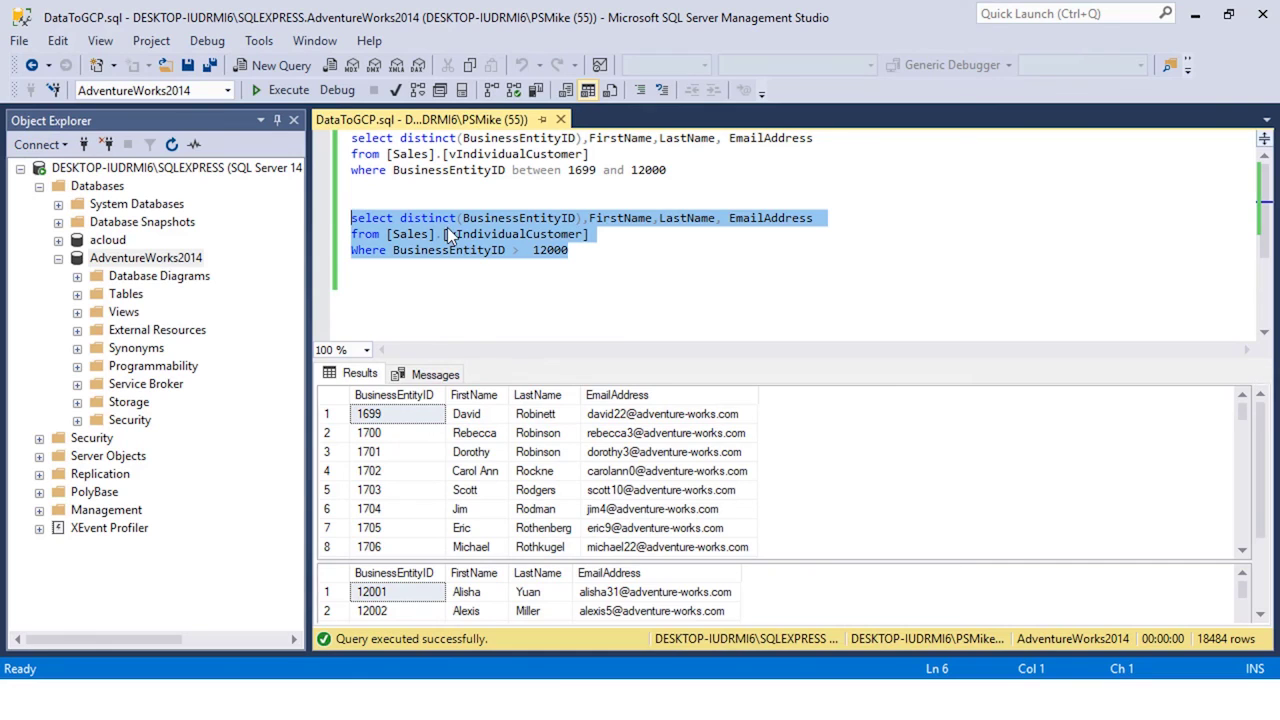
Step: Copy the second query and launch the Export Data wizard for AdventureWorks2014
right_click(447, 228)
click(484, 262)
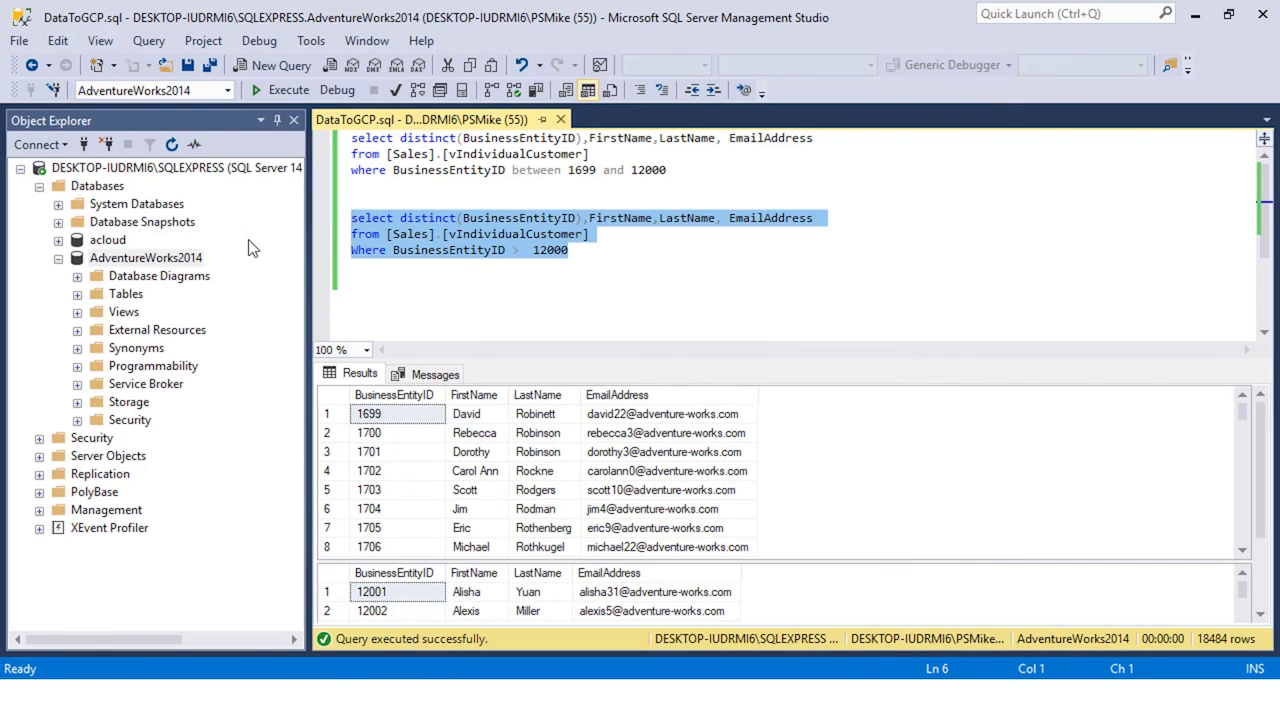
right_click(186, 258)
mouse_move(313, 340)
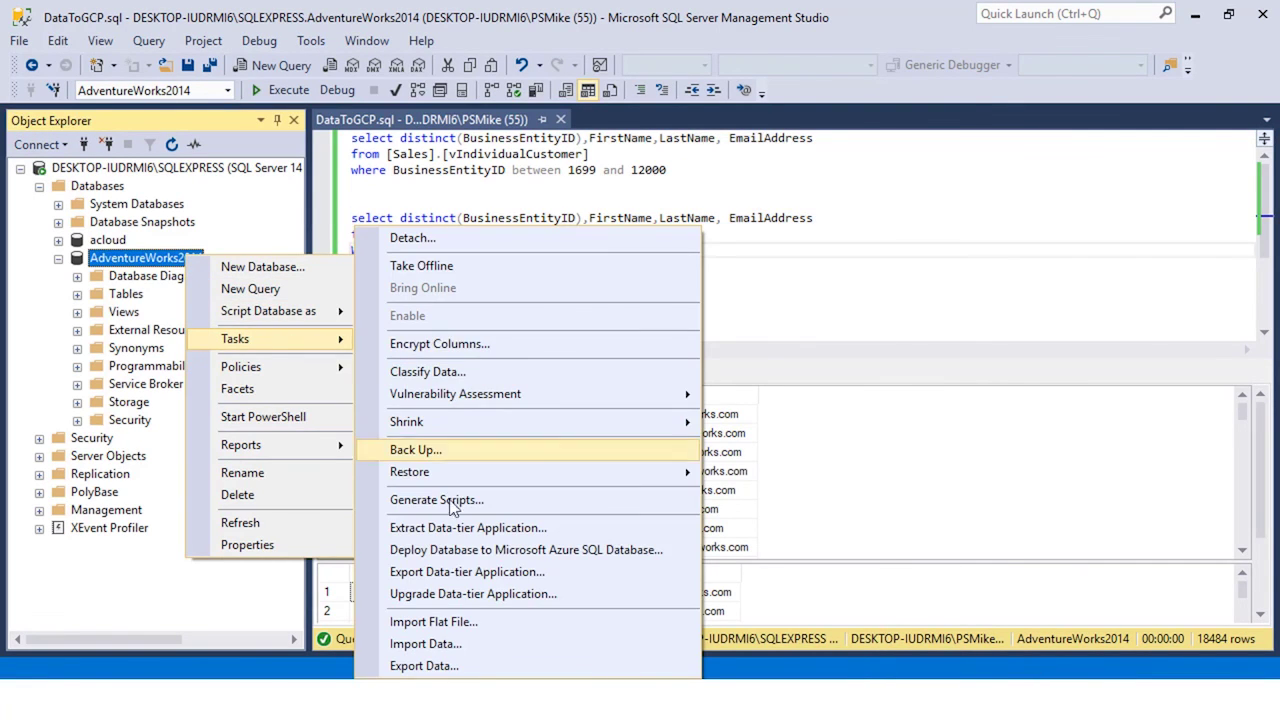
click(484, 660)
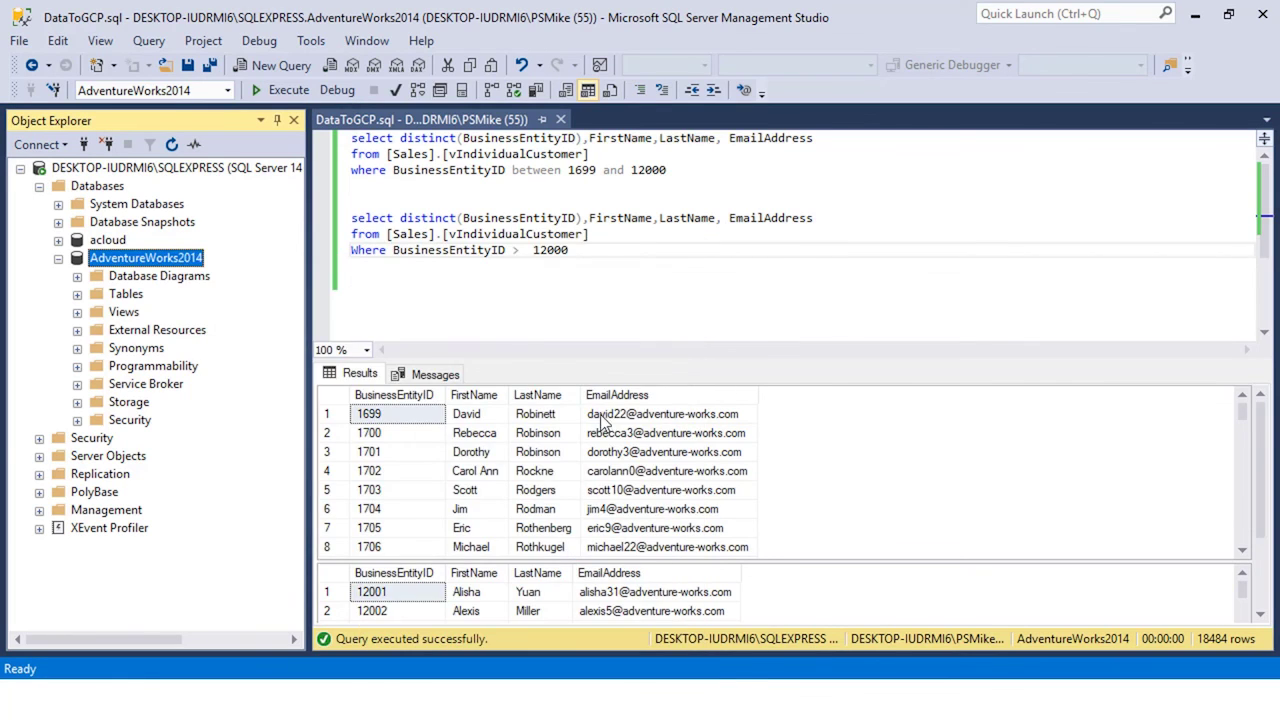
drag(558, 152, 815, 95)
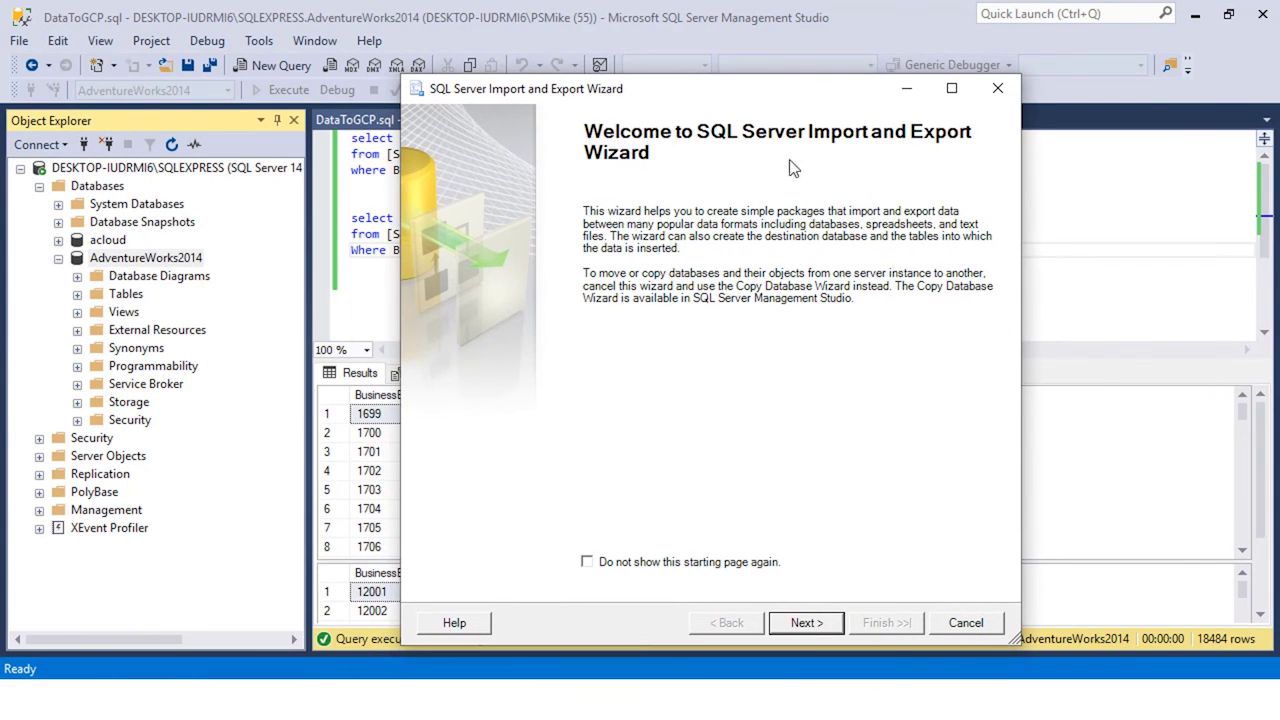
click(812, 628)
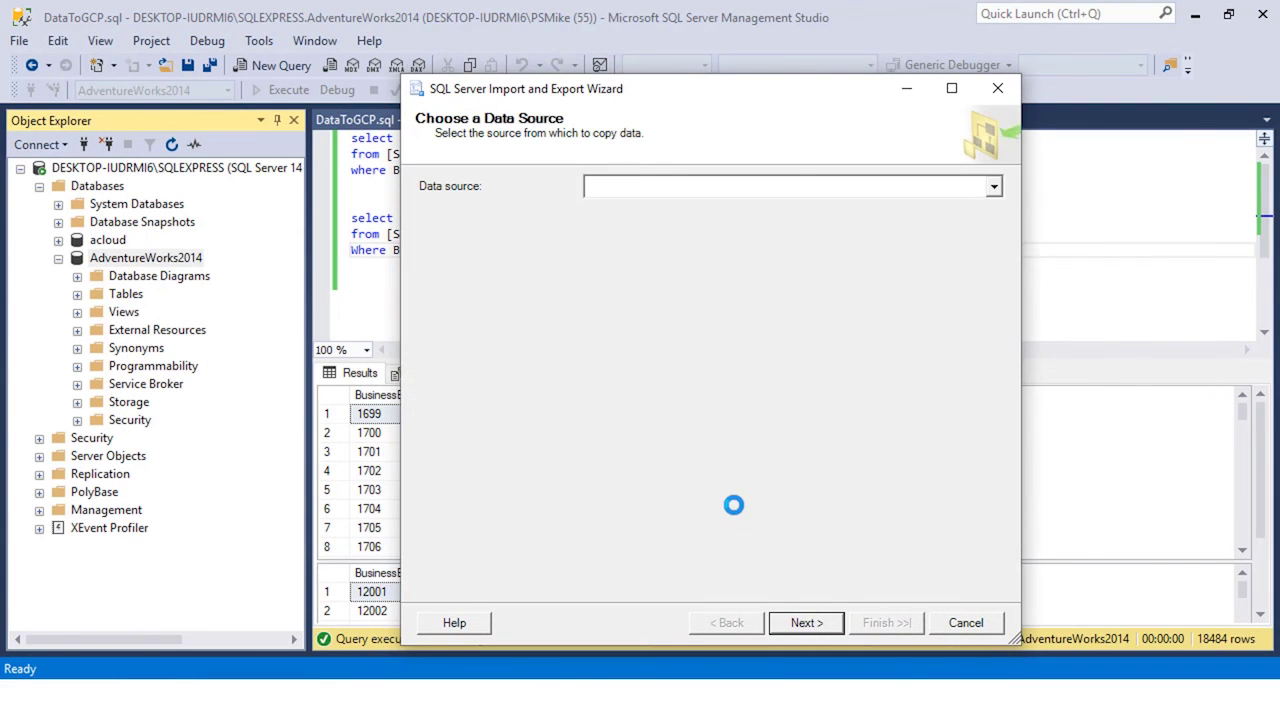
Step: Use SQL Server as the source and flat file C:\dataGCP\Sales2.csv as the destination
click(993, 187)
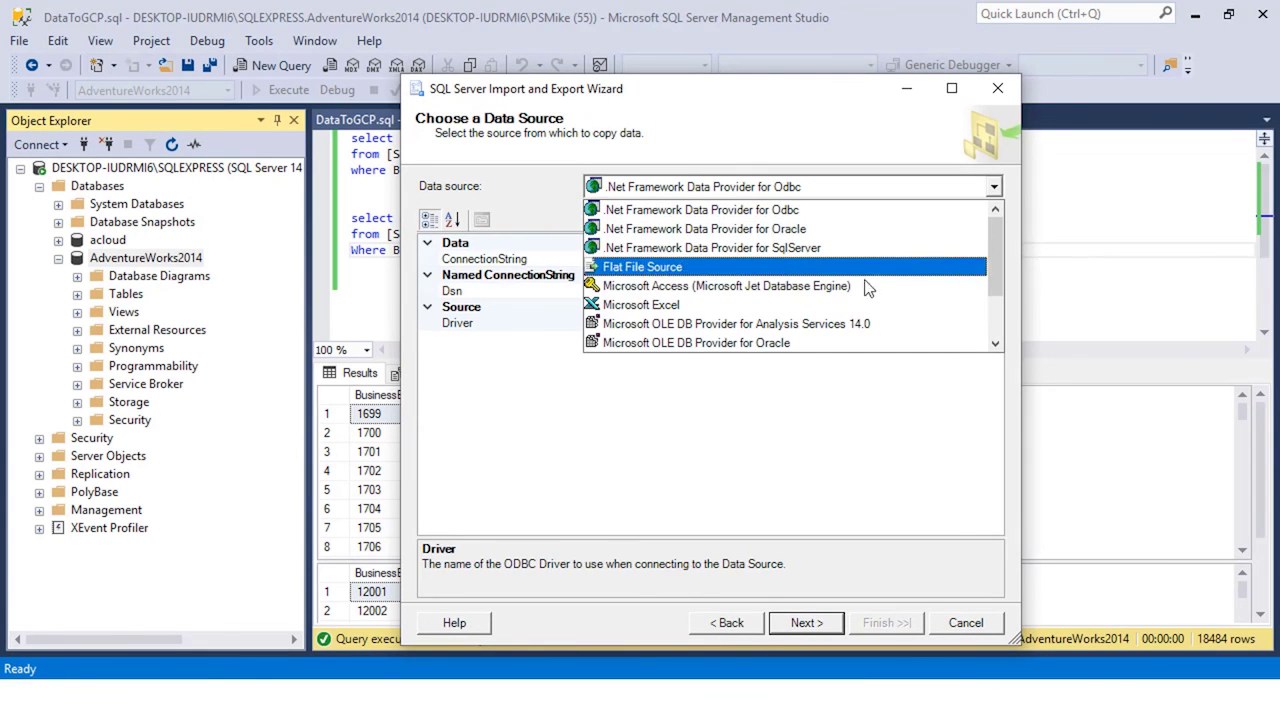
scroll(820, 345, down, 2)
click(807, 304)
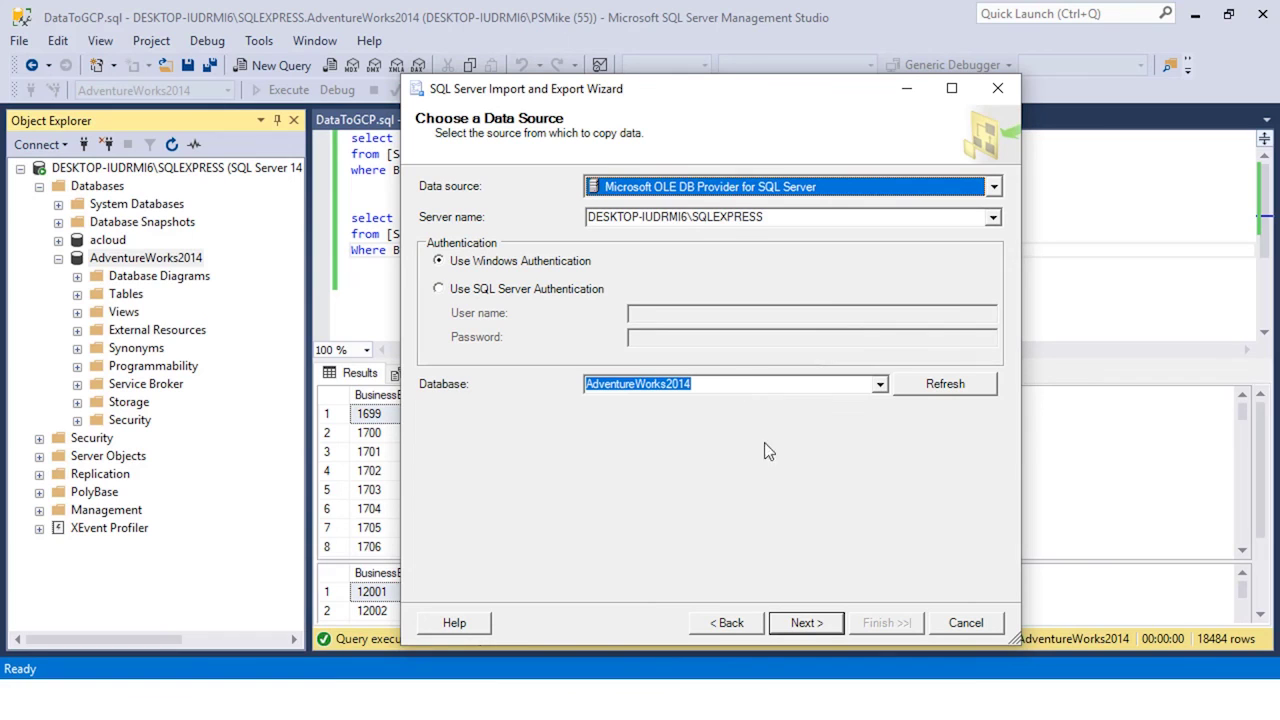
click(822, 624)
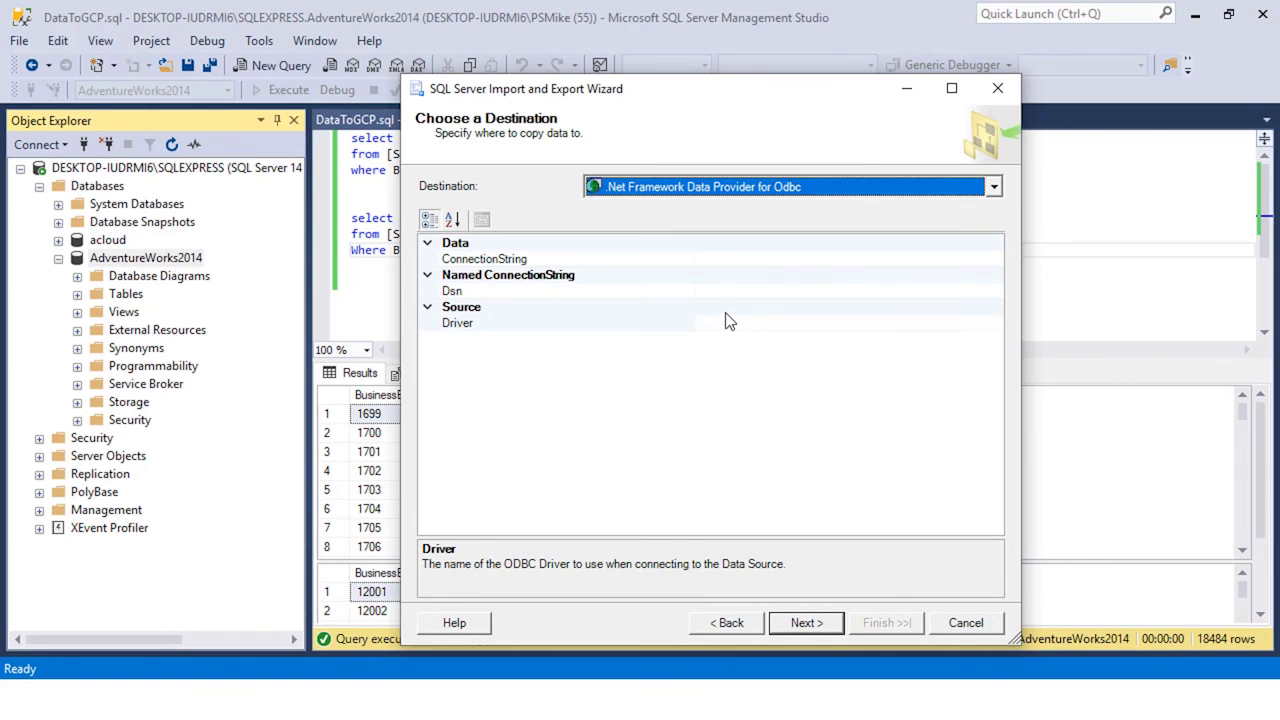
click(949, 187)
click(774, 258)
click(945, 247)
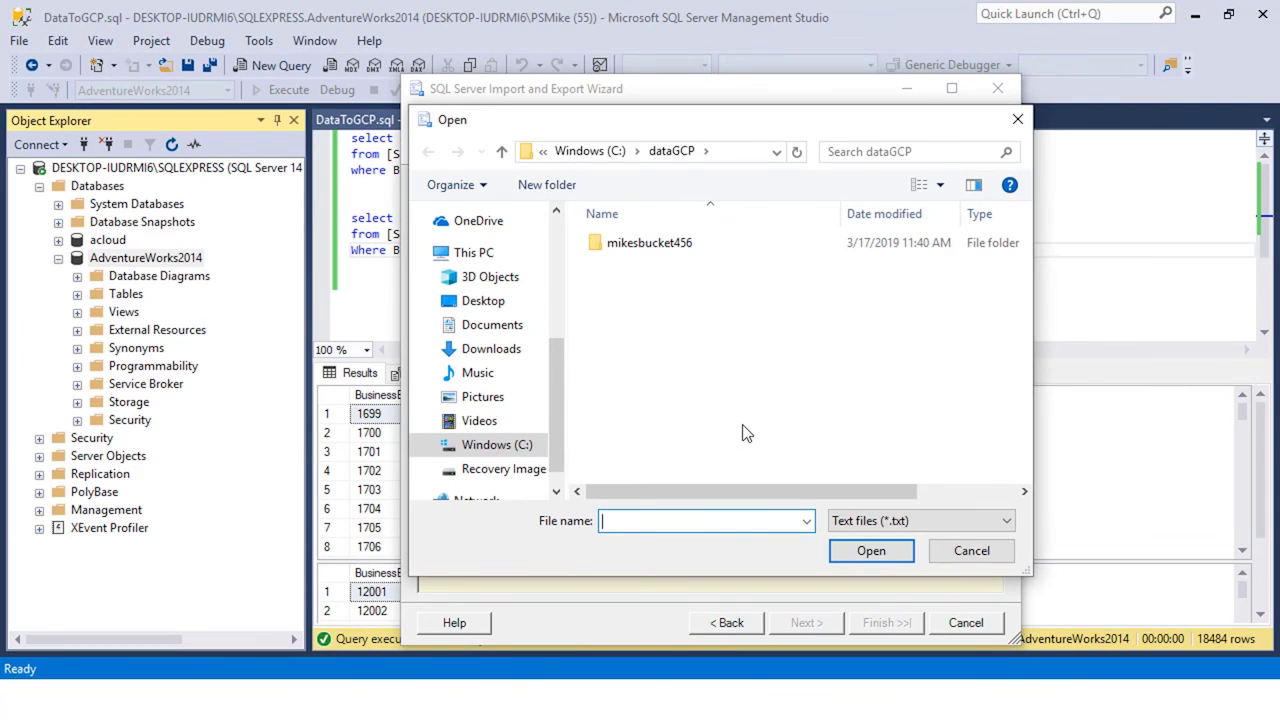
text(Sales)
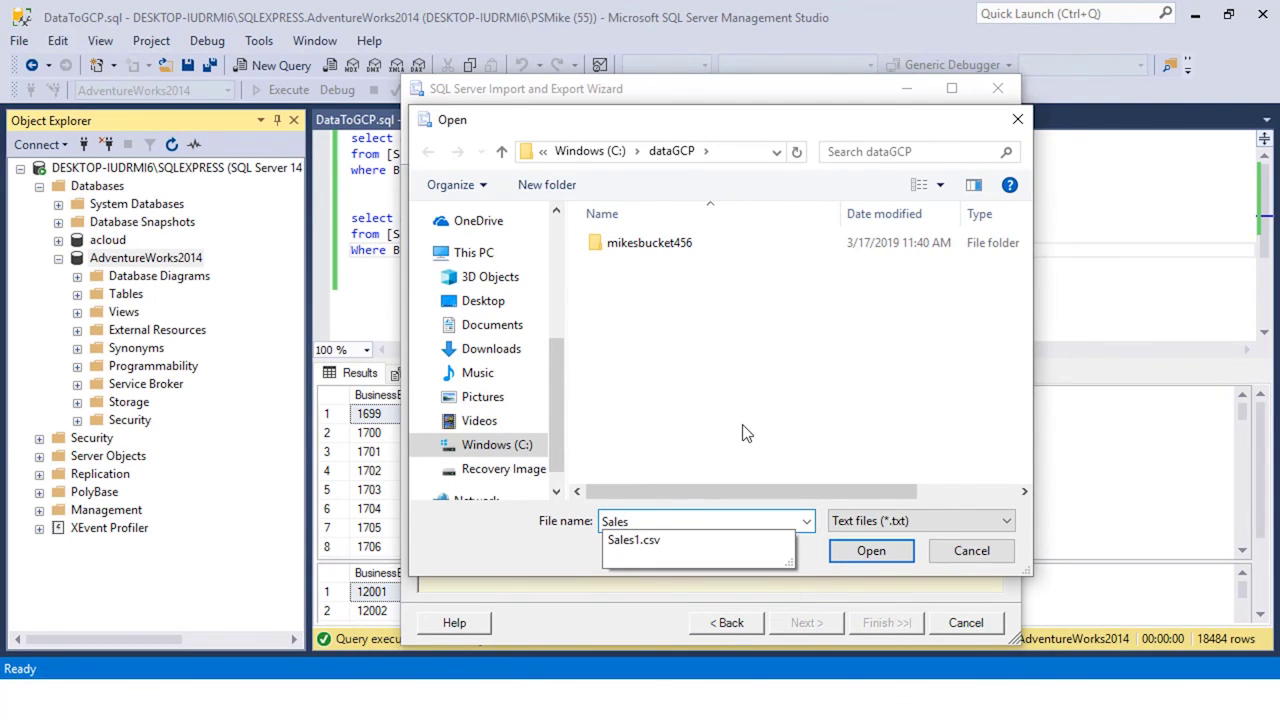
text(2.csv)
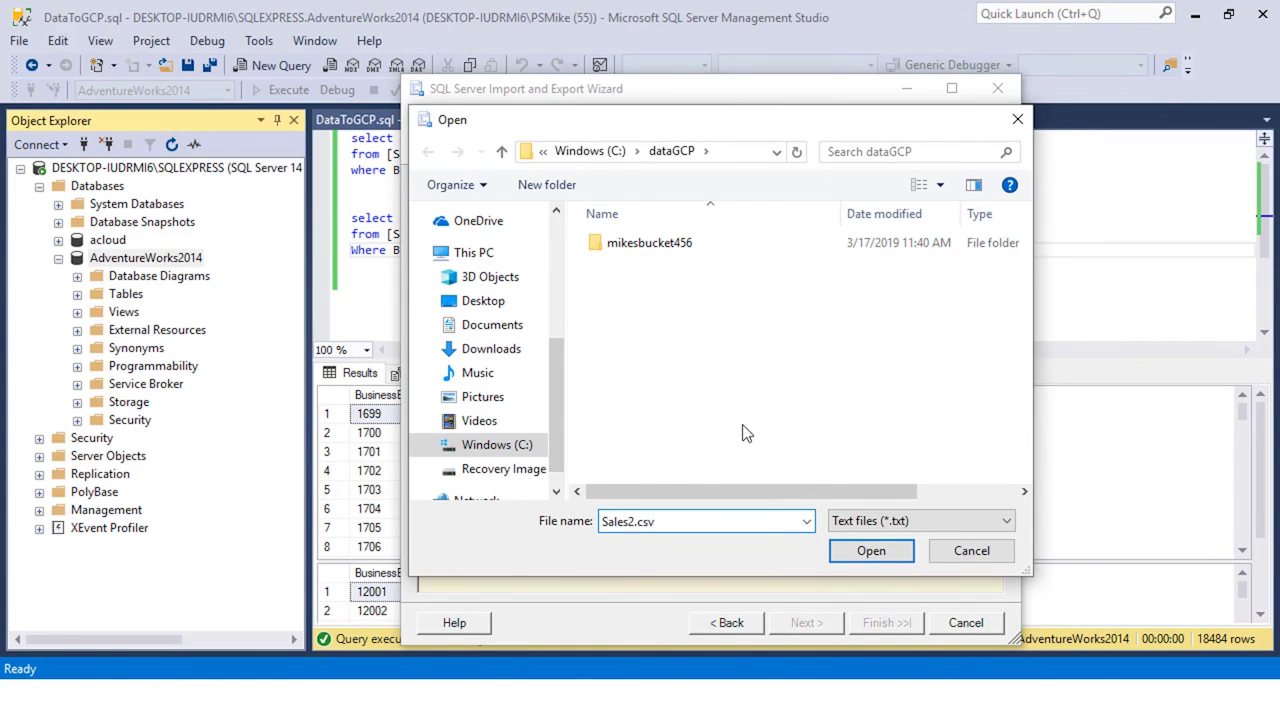
click(870, 552)
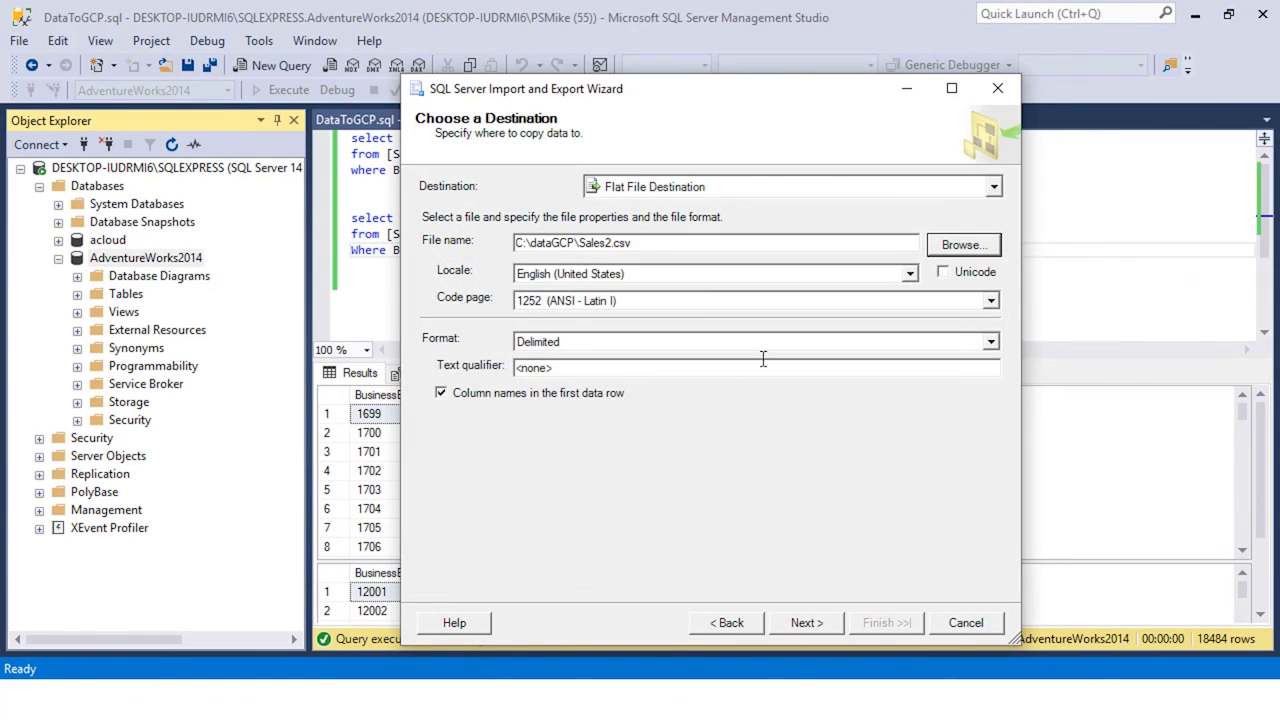
Step: Advance to the source query step and recopy the second query (BusinessEntityID above 12000)
click(816, 620)
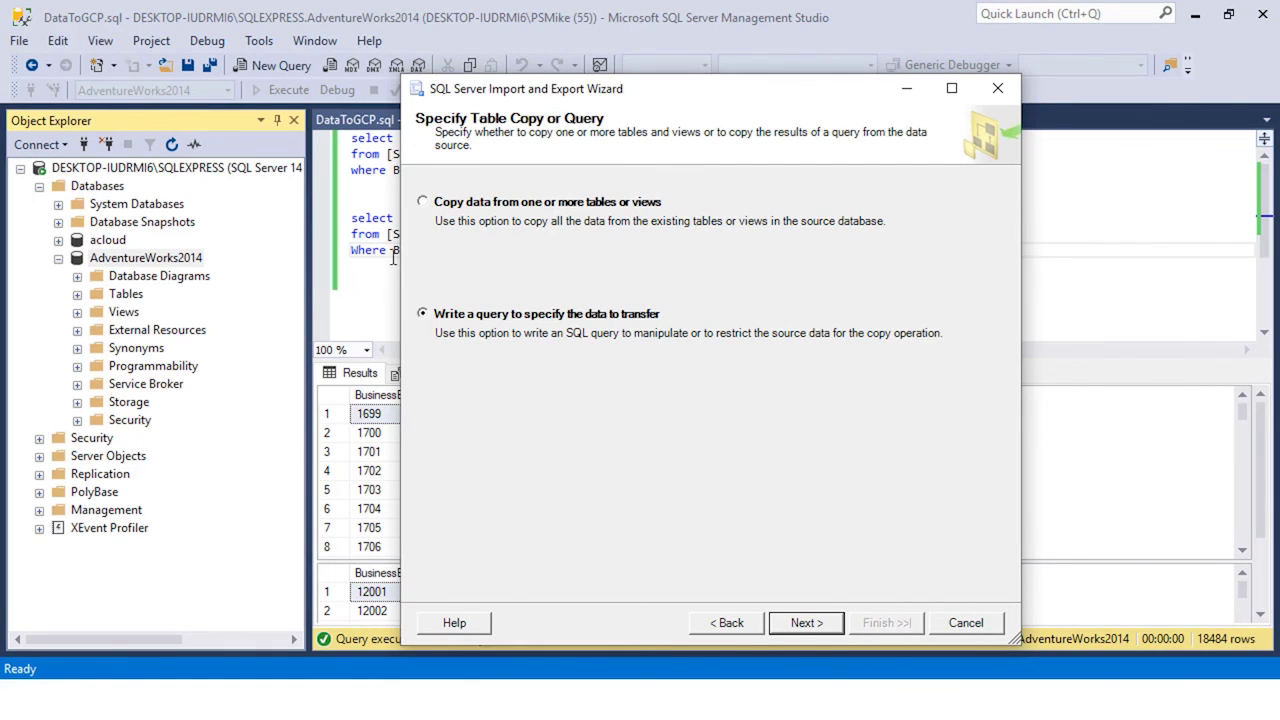
click(784, 622)
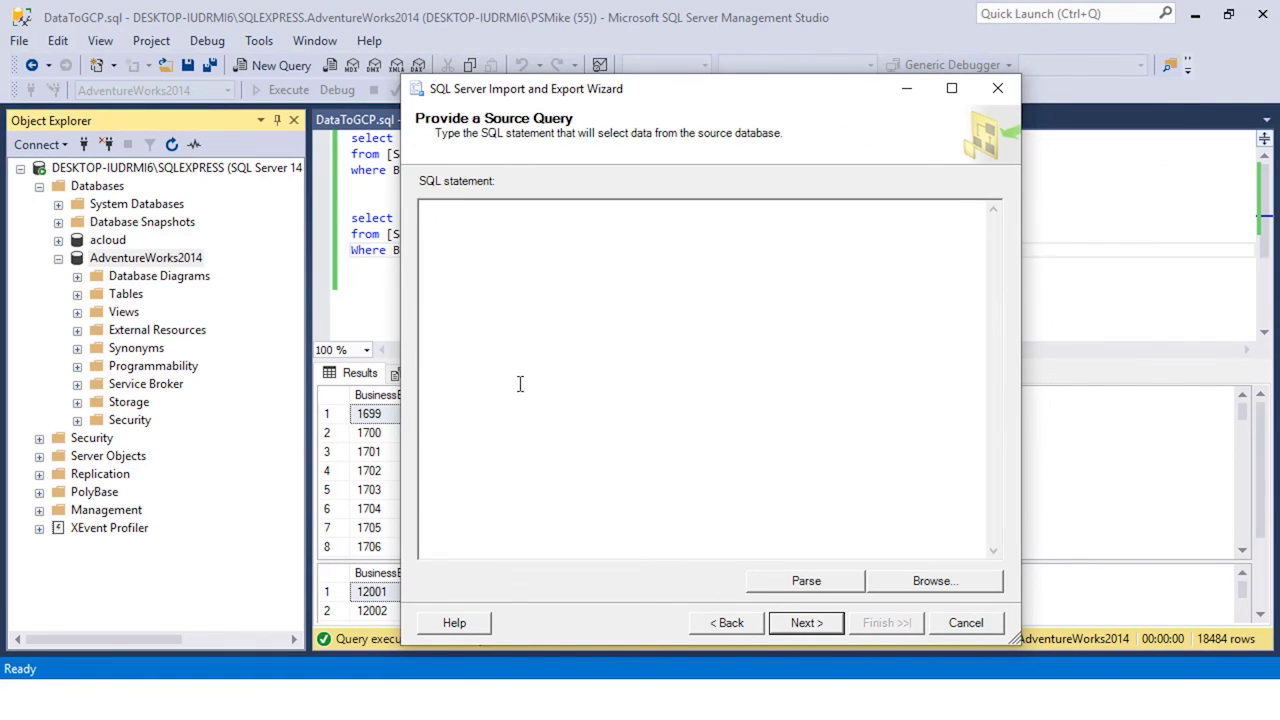
click(382, 296)
drag(617, 258, 350, 214)
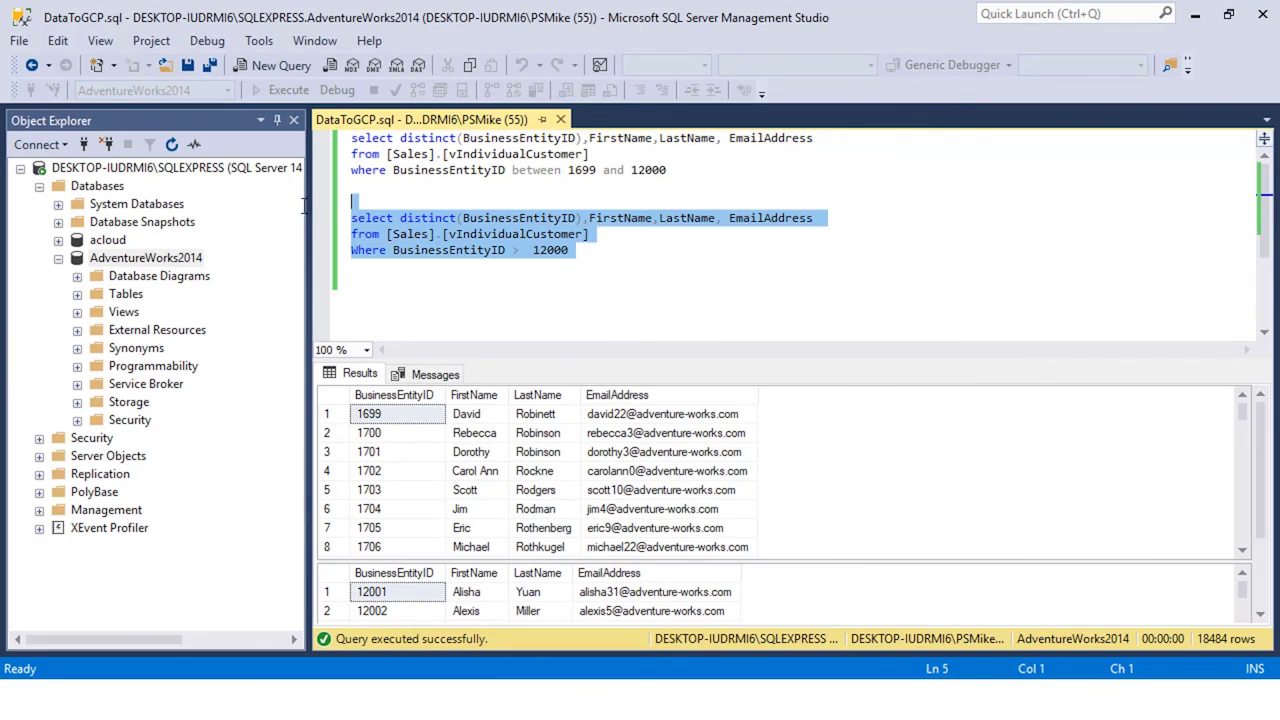
right_click(400, 226)
click(450, 262)
mouse_move(908, 660)
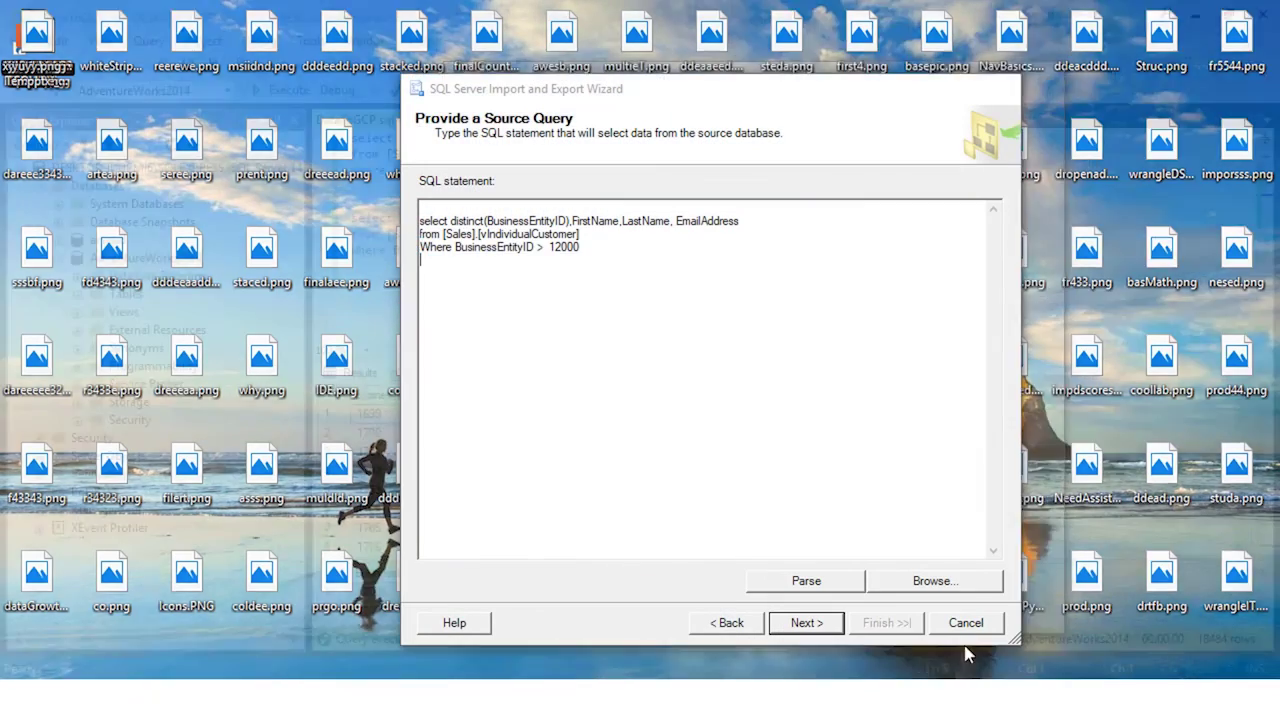
click(963, 649)
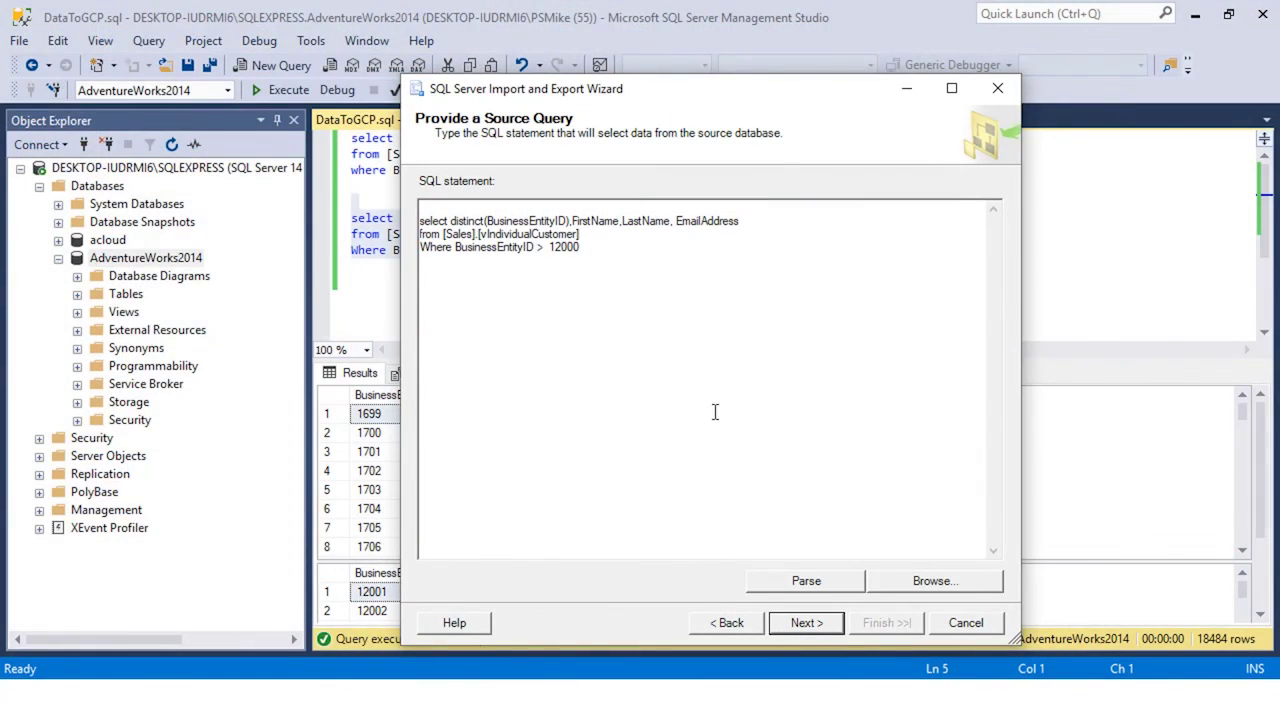
Step: Preview the rows and run the export, transferring 8777 rows into Sales2.csv
click(806, 622)
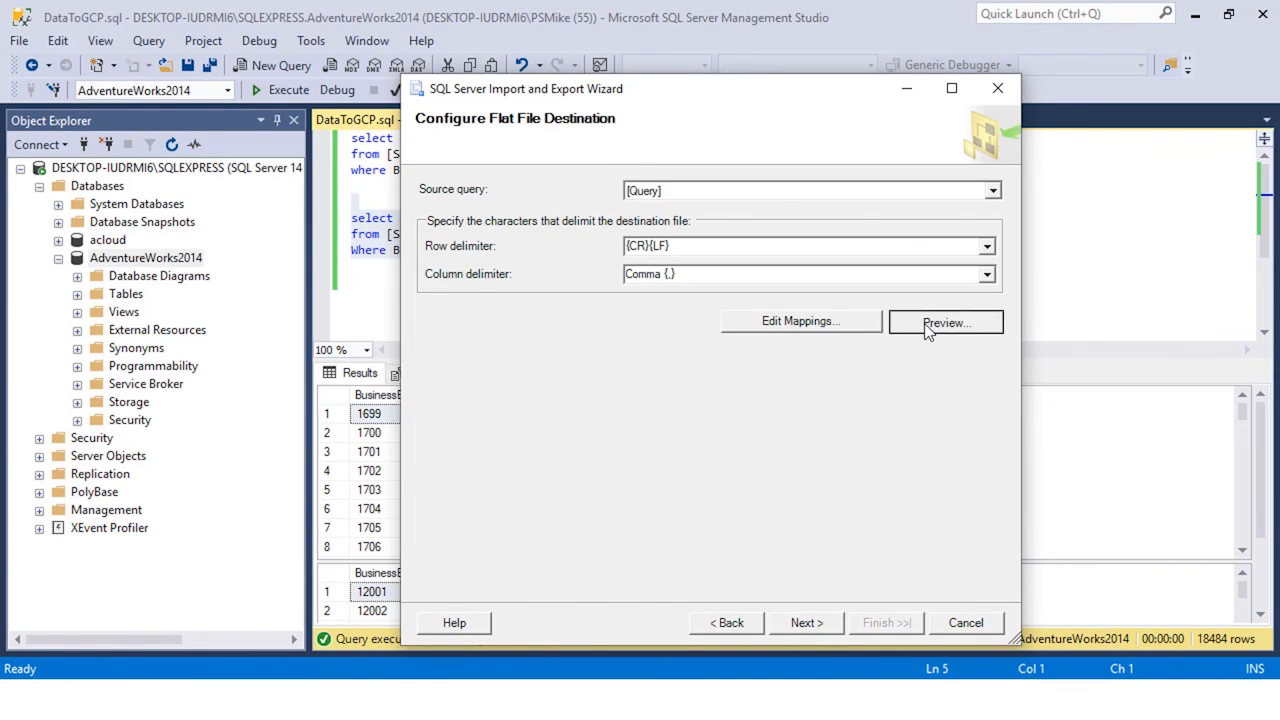
click(929, 328)
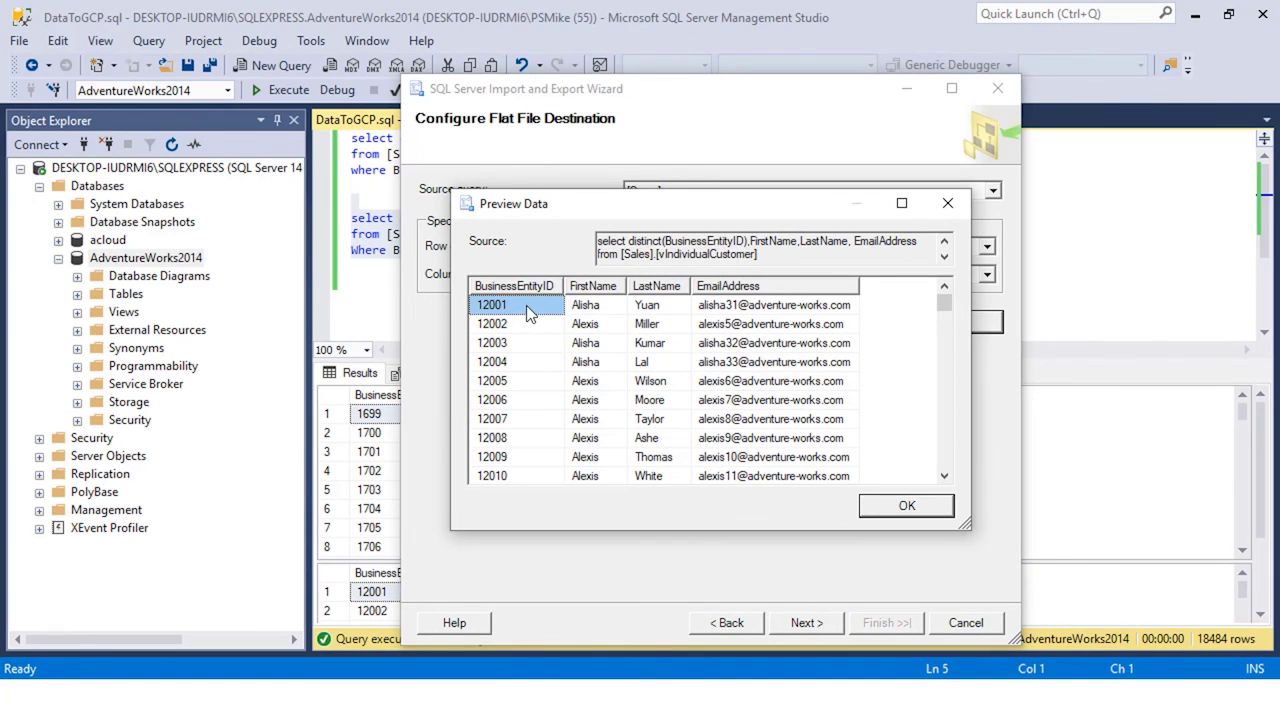
click(907, 508)
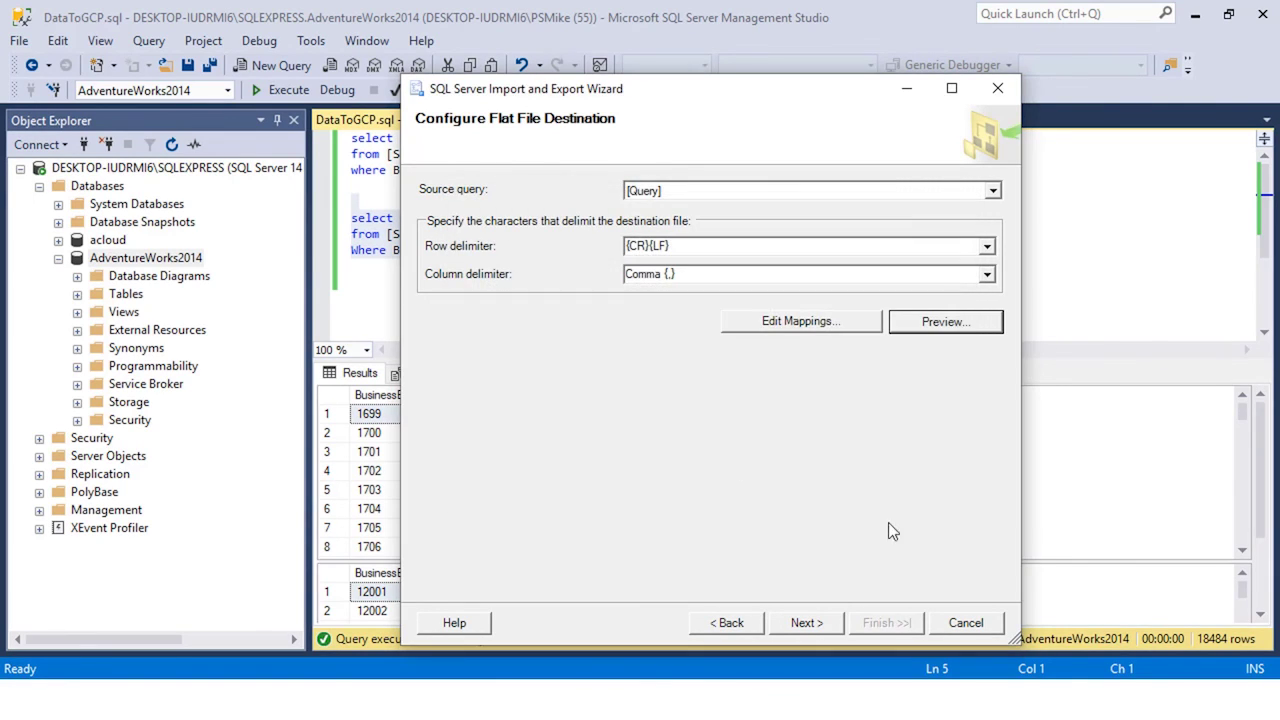
click(810, 623)
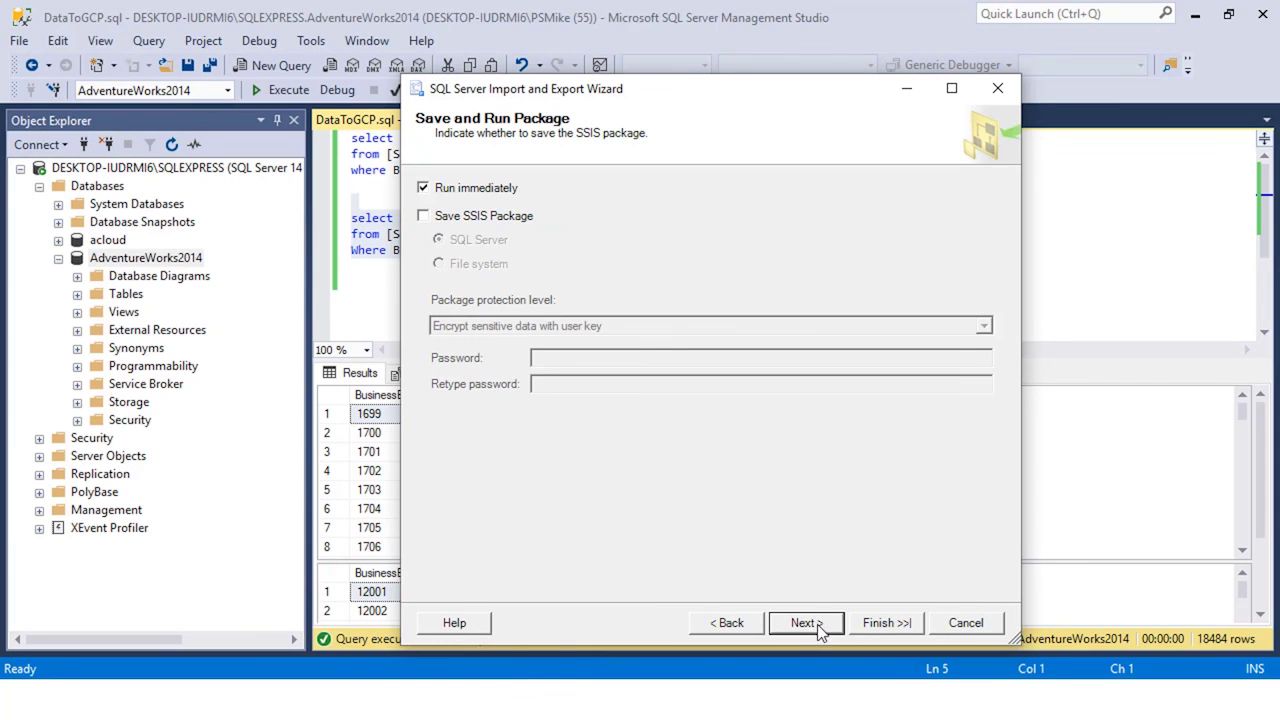
click(886, 628)
click(886, 623)
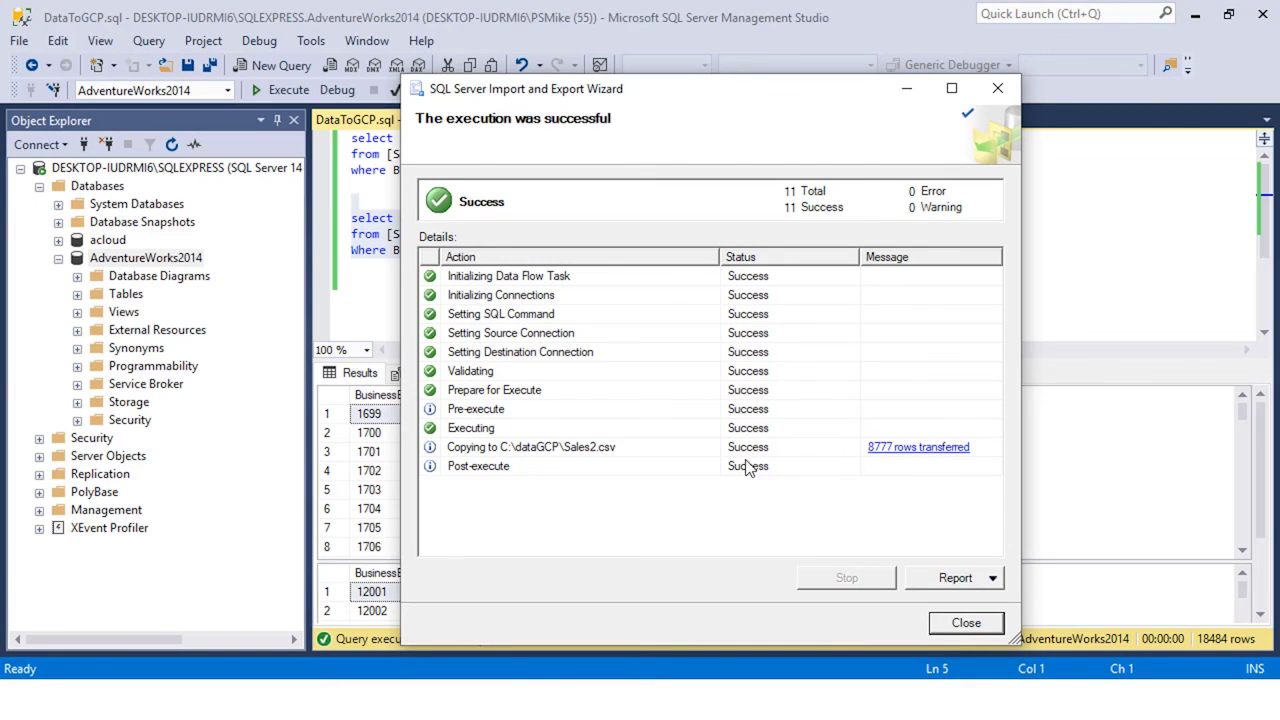
Step: Launch Google Cloud SDK Shell from Windows search
click(277, 686)
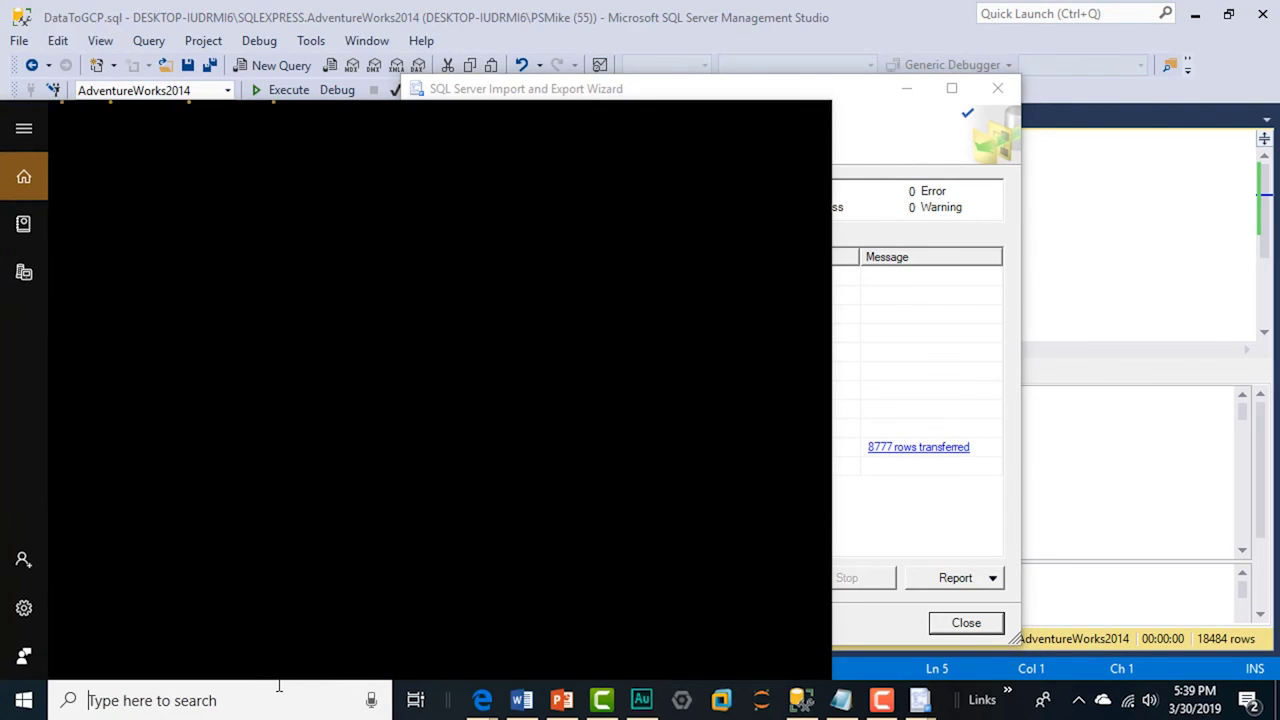
text(clou)
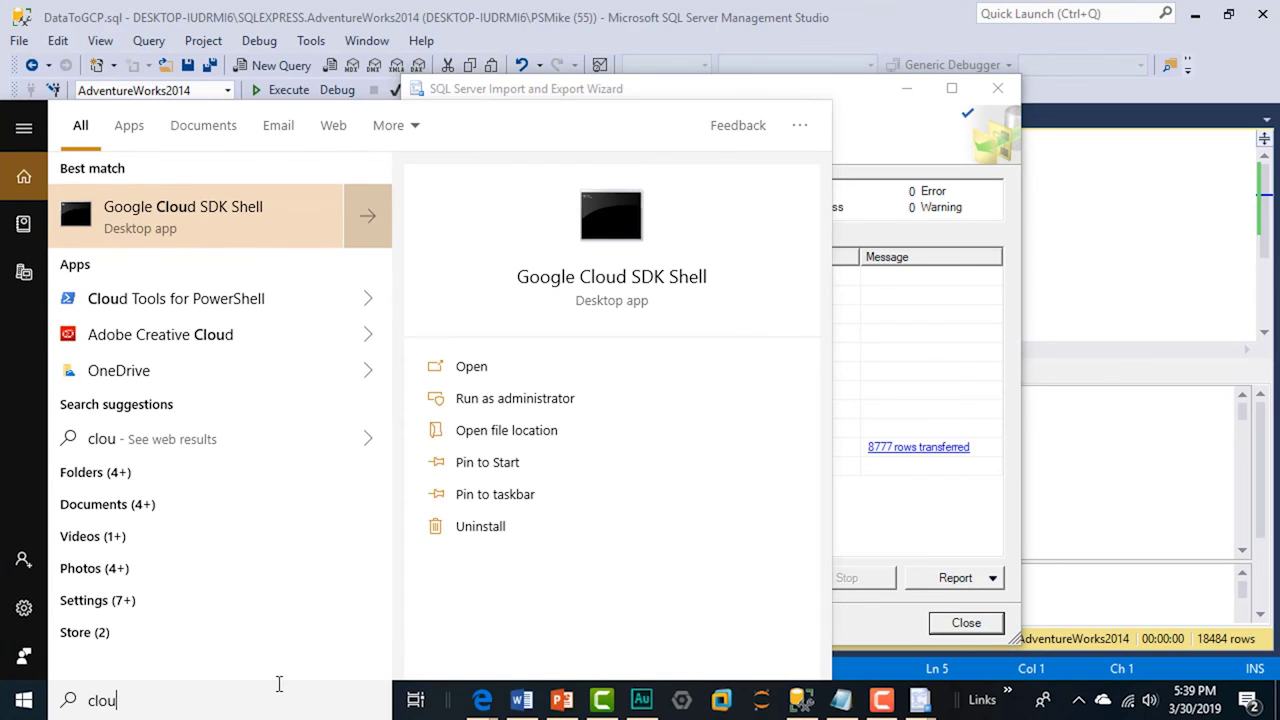
key(Return)
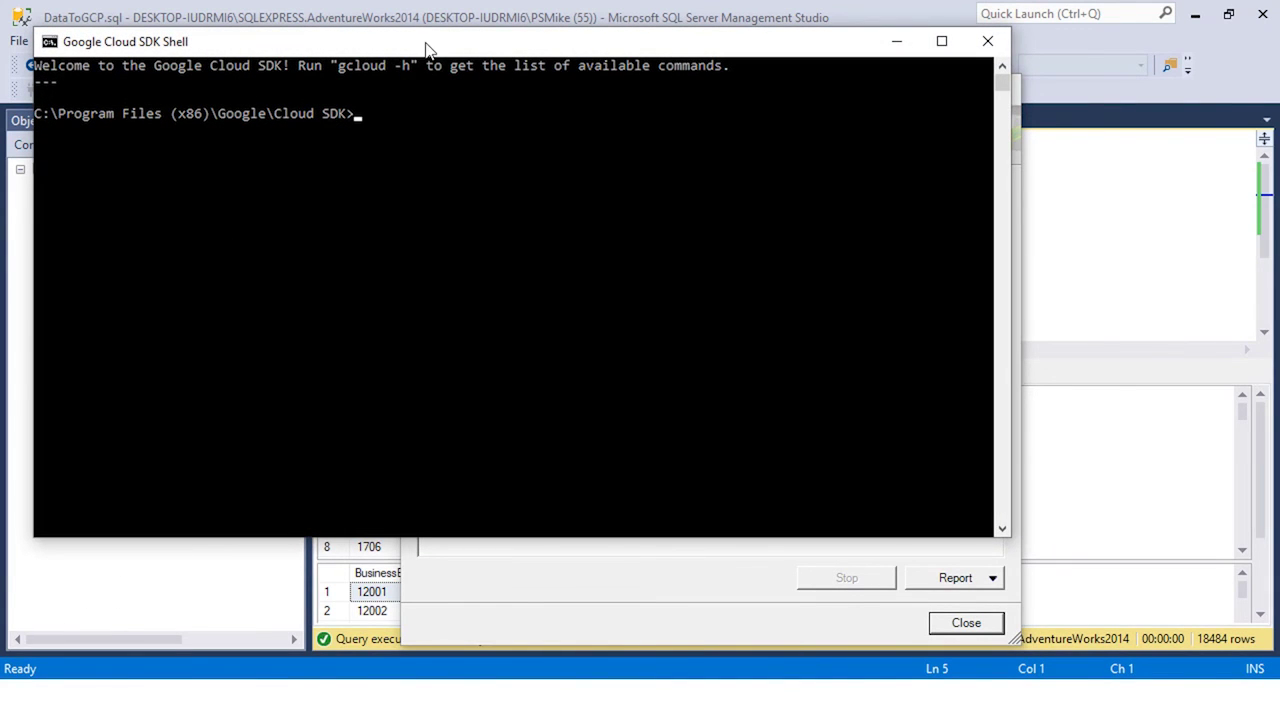
drag(429, 44, 581, 100)
Step: Upload sales2.csv and sales1.csv to gs://mikesbucket32/ with gsutil cp
right_click(805, 357)
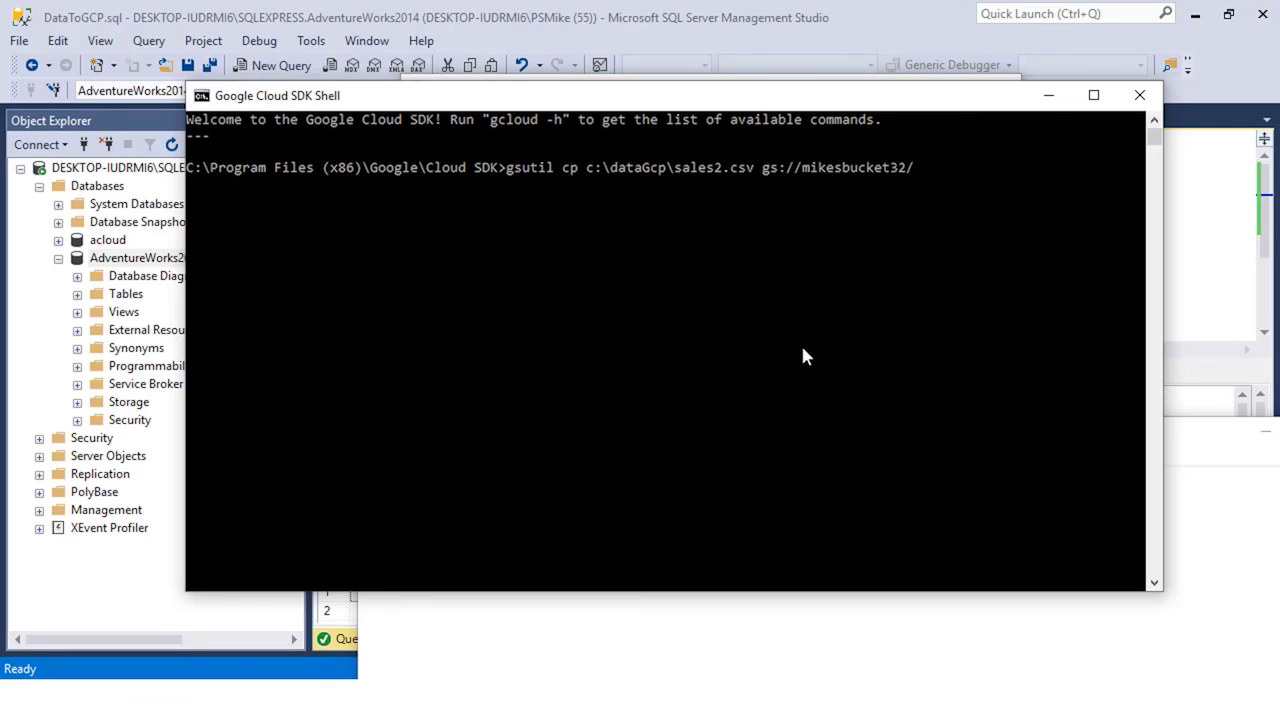
key(Return)
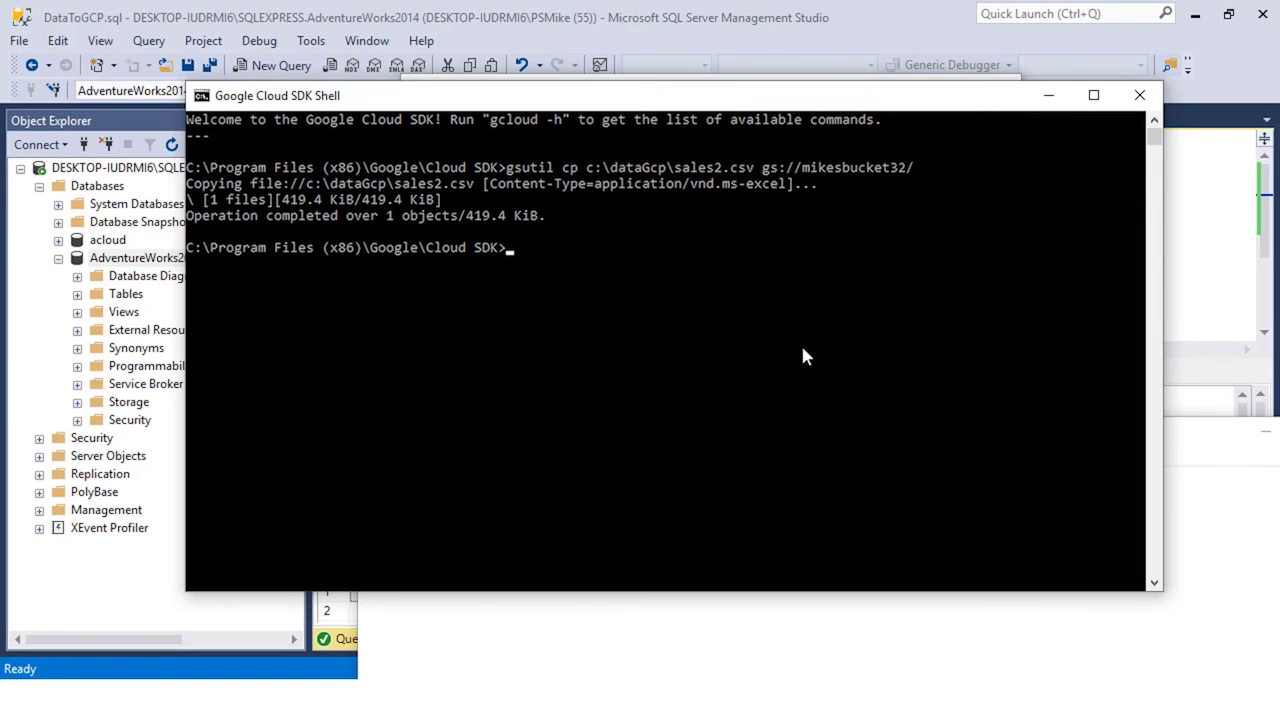
key(ctrl+v)
key(Return)
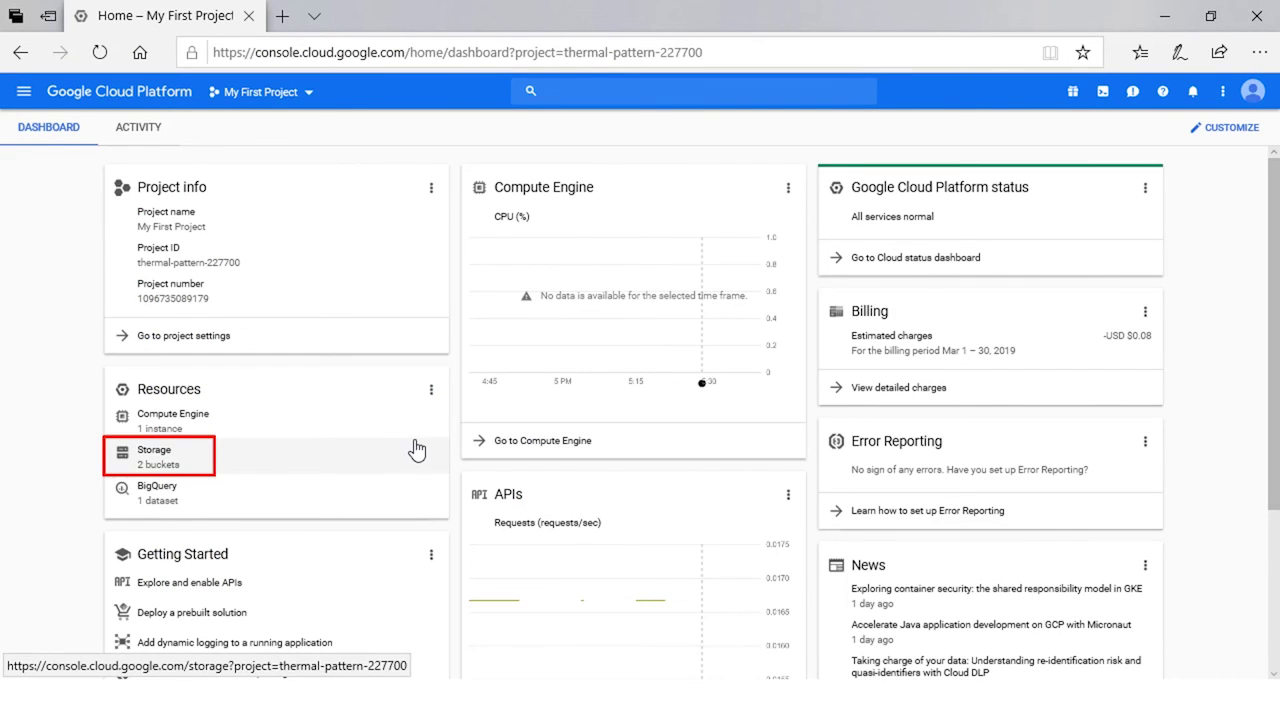
Step: Confirm sales1.csv and sales2.csv are in mikesbucket32, then switch to BigQuery
click(264, 459)
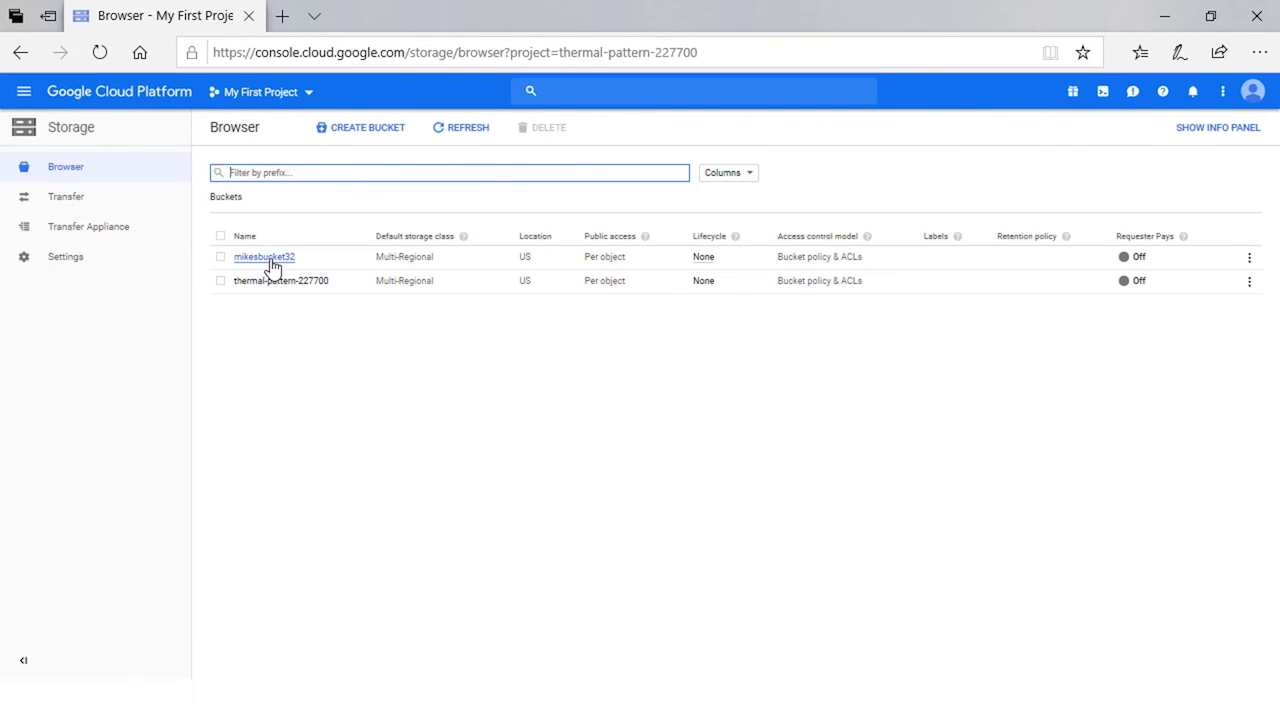
click(266, 257)
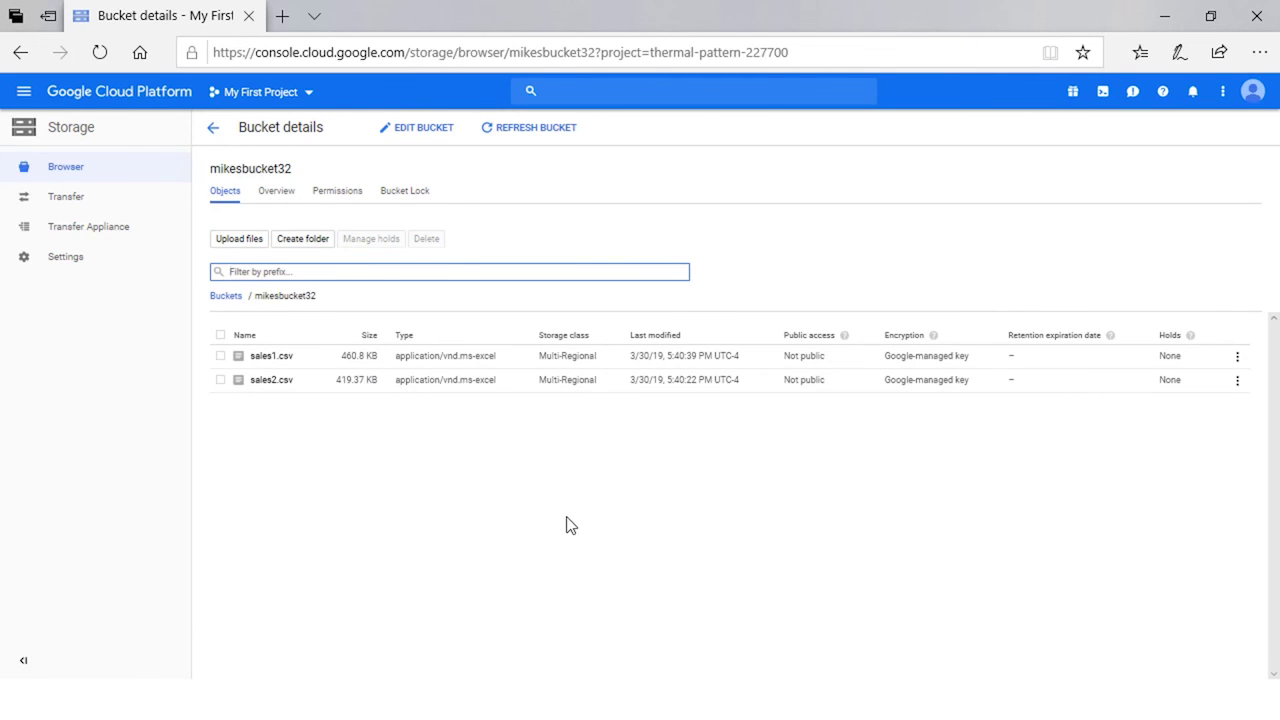
click(33, 105)
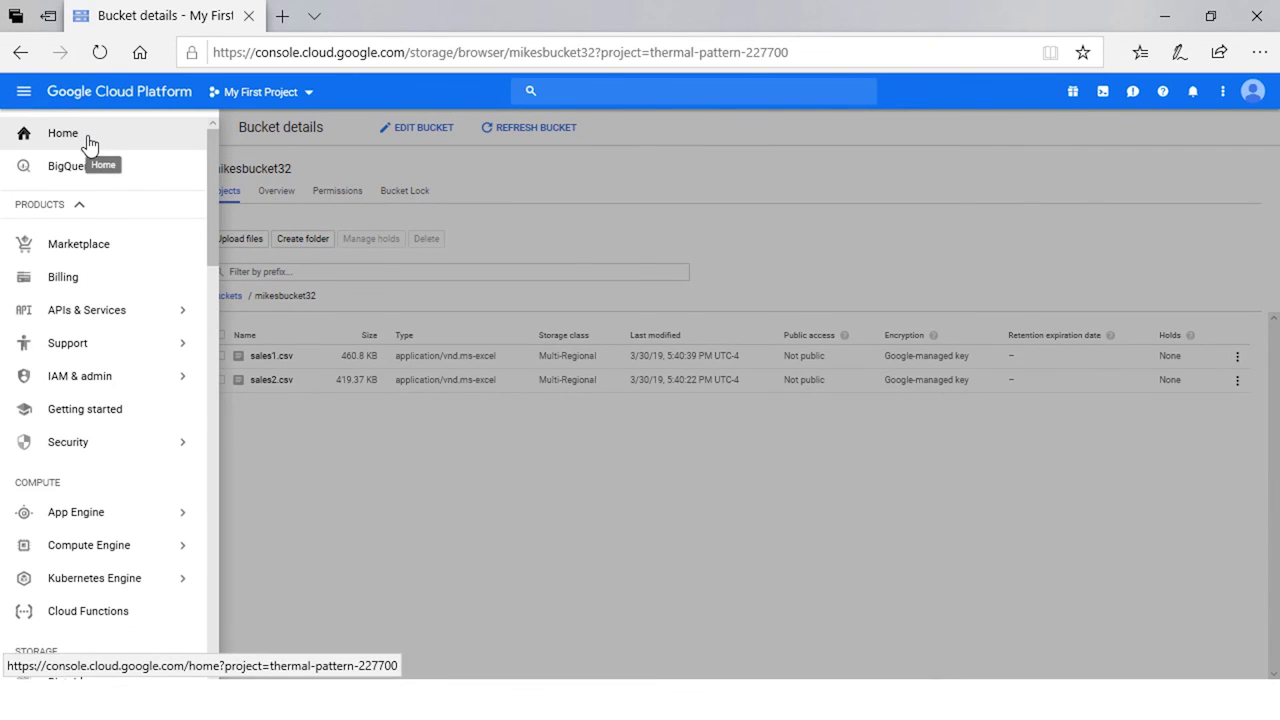
click(85, 175)
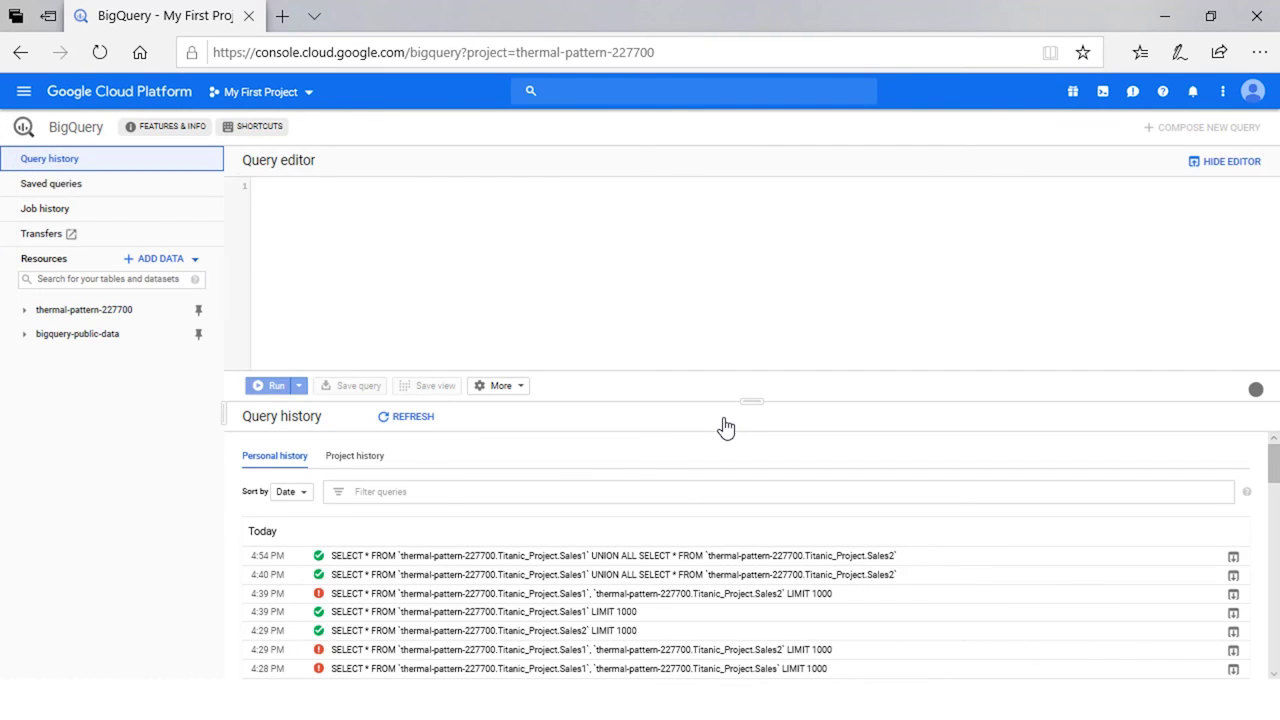
Step: Start a new Titanic_Project table sourced from Cloud Storage file mikesbucket32/sales1.csv
click(25, 310)
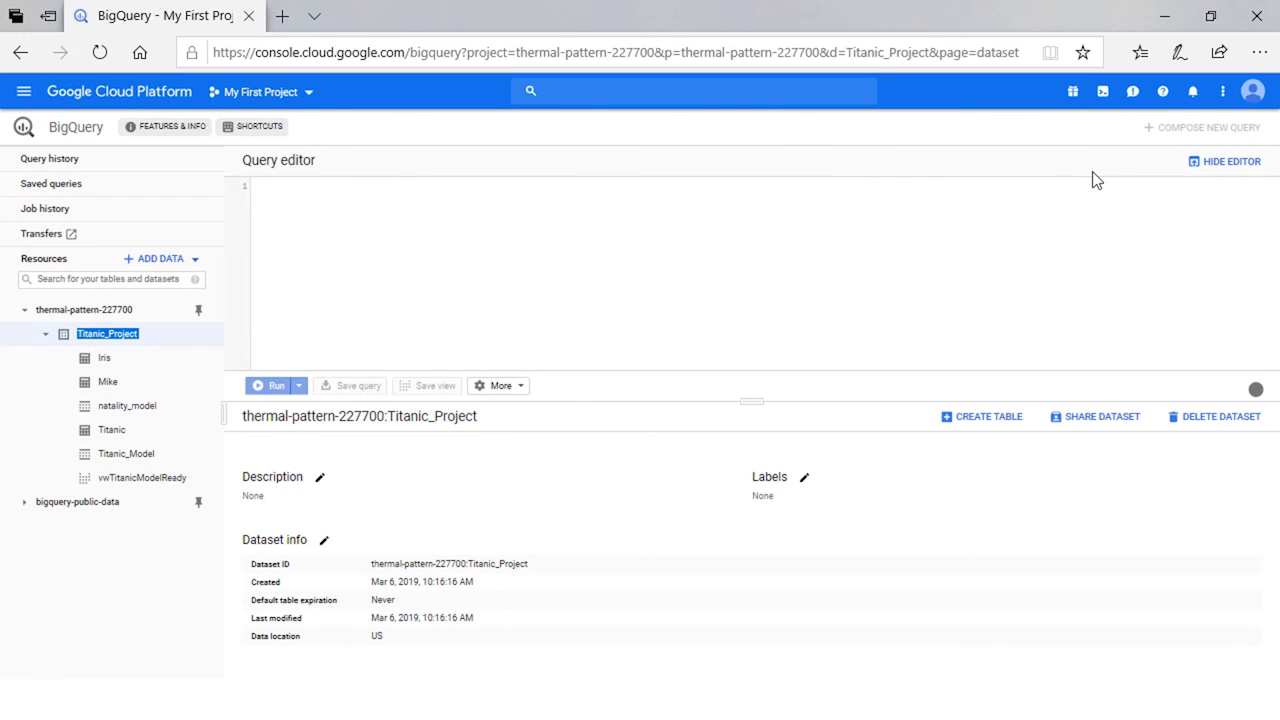
click(1005, 419)
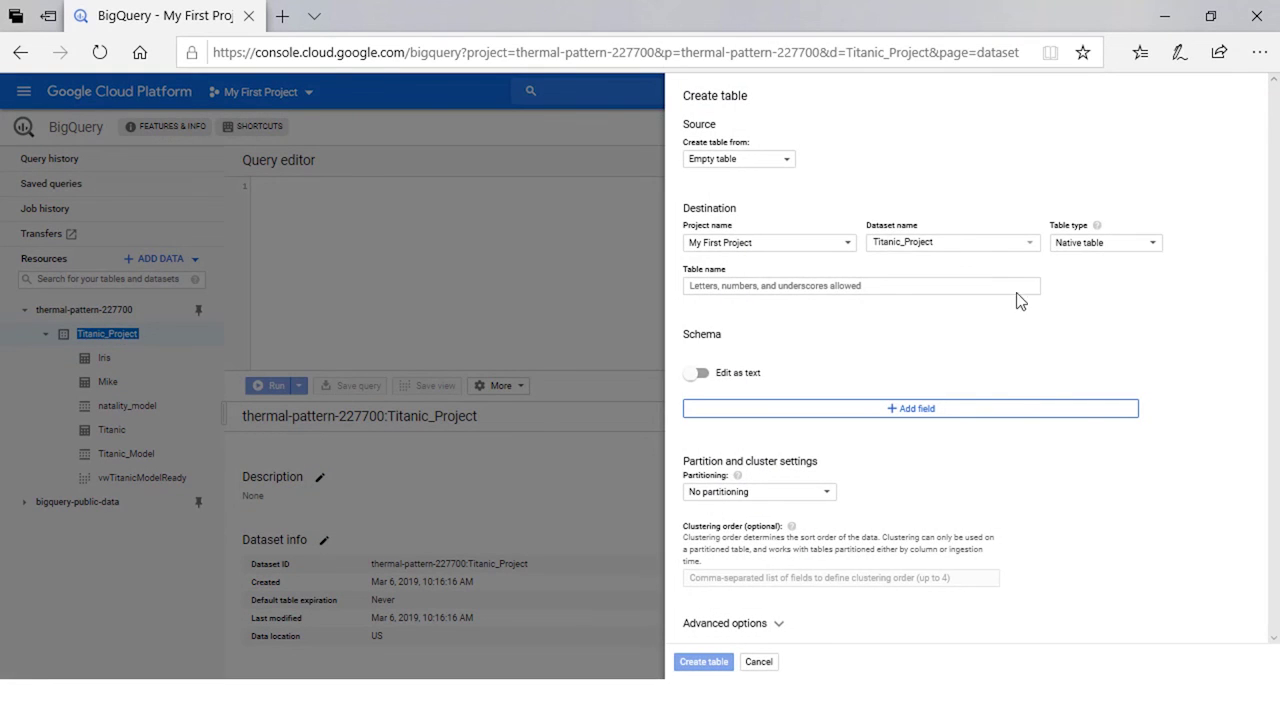
click(788, 166)
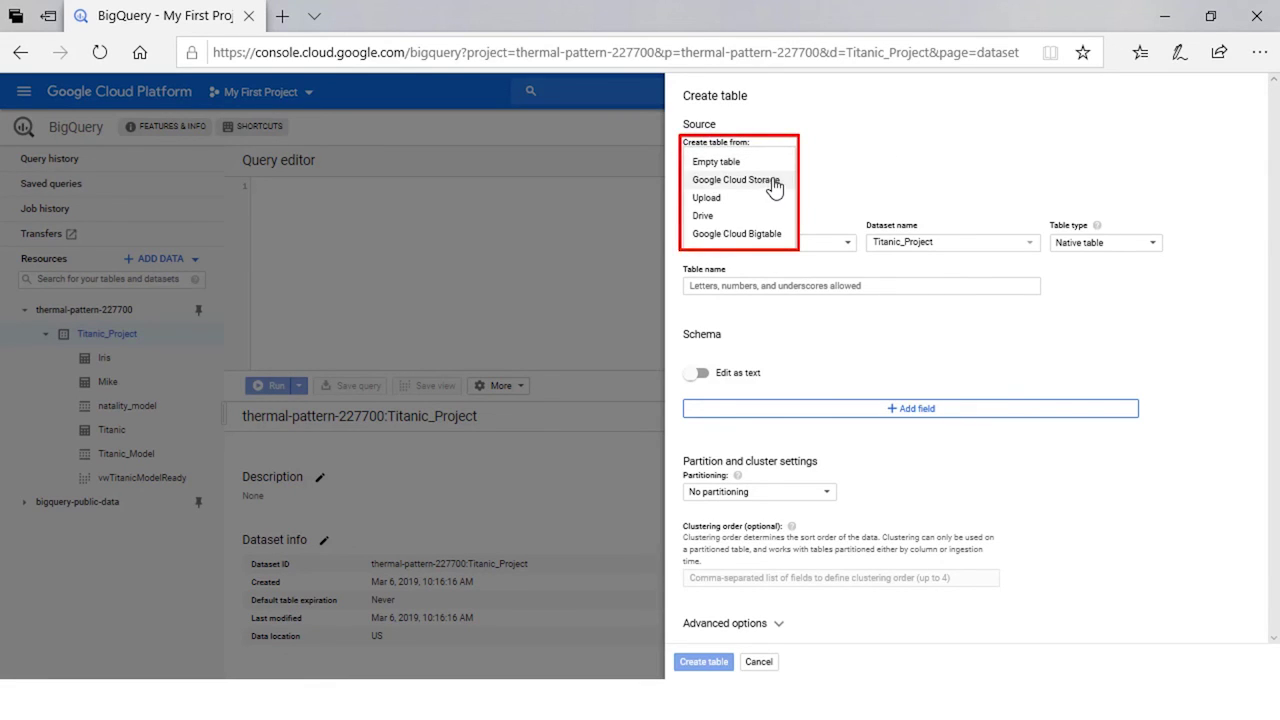
click(774, 187)
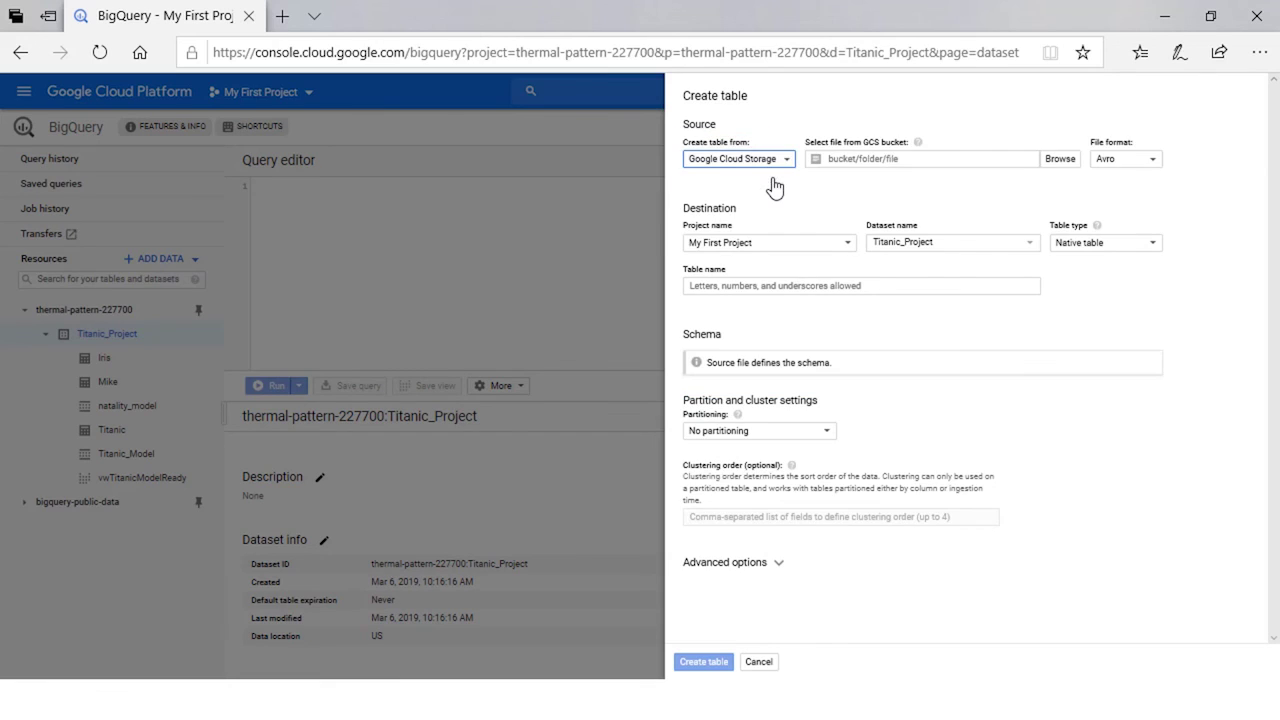
click(1057, 161)
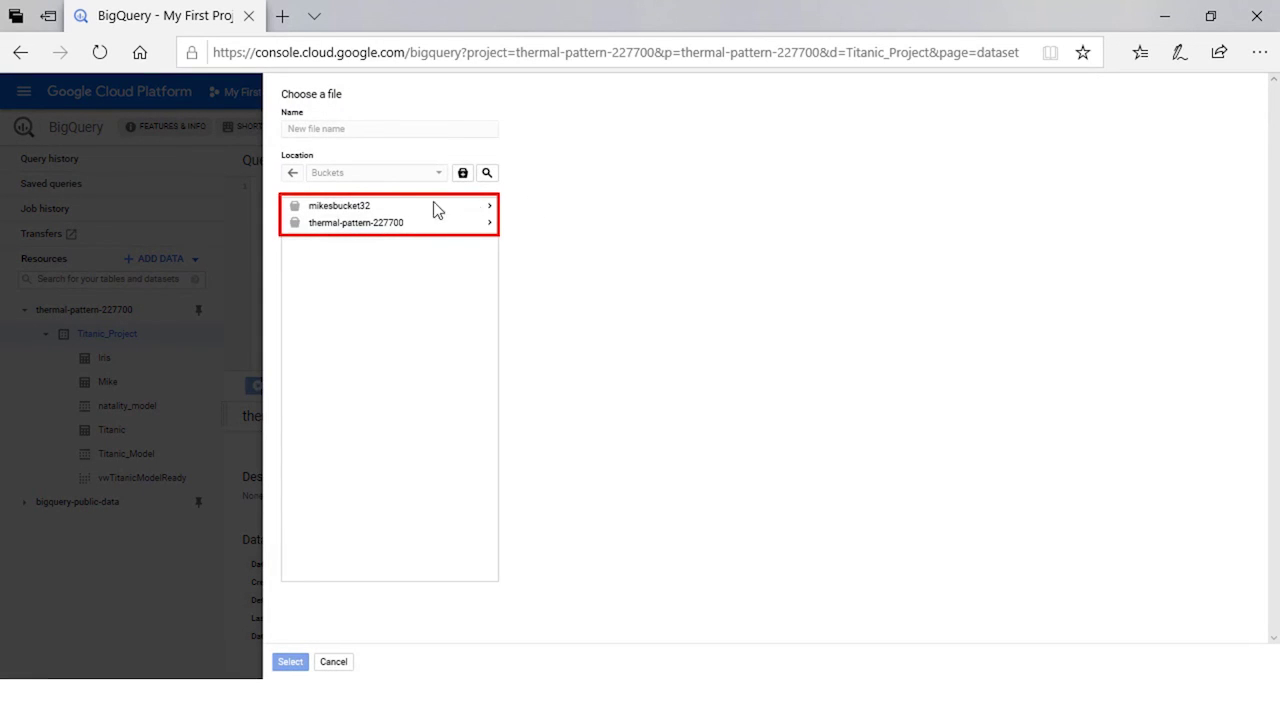
click(400, 205)
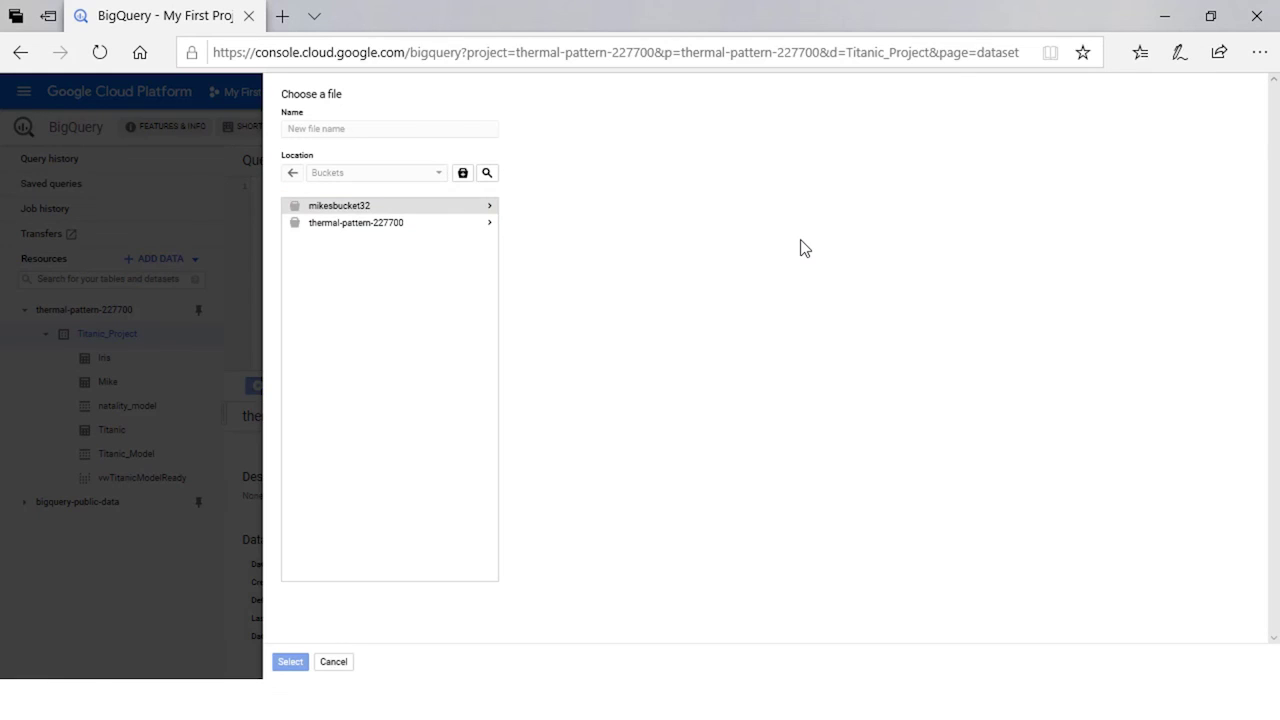
double_click(432, 207)
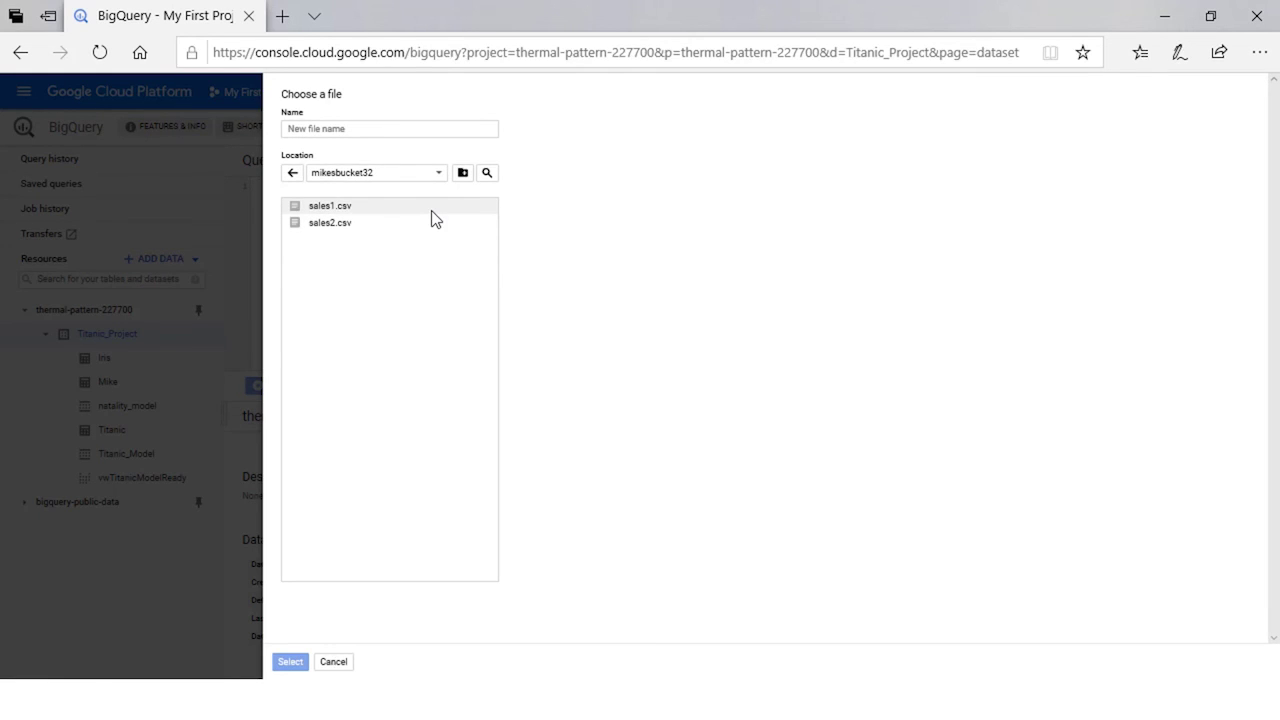
double_click(431, 210)
Step: Name the table Sales1, auto-detect its schema, create it, and refresh the dataset tree
text(Sal)
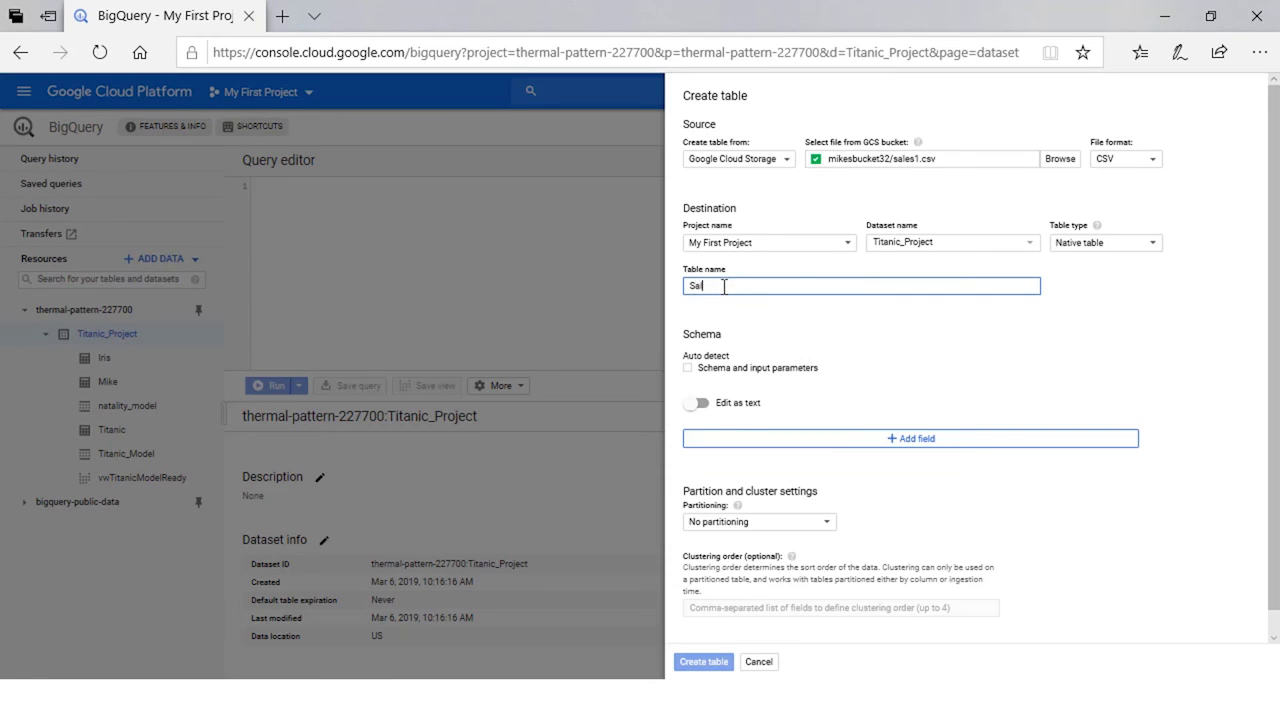
text(es1)
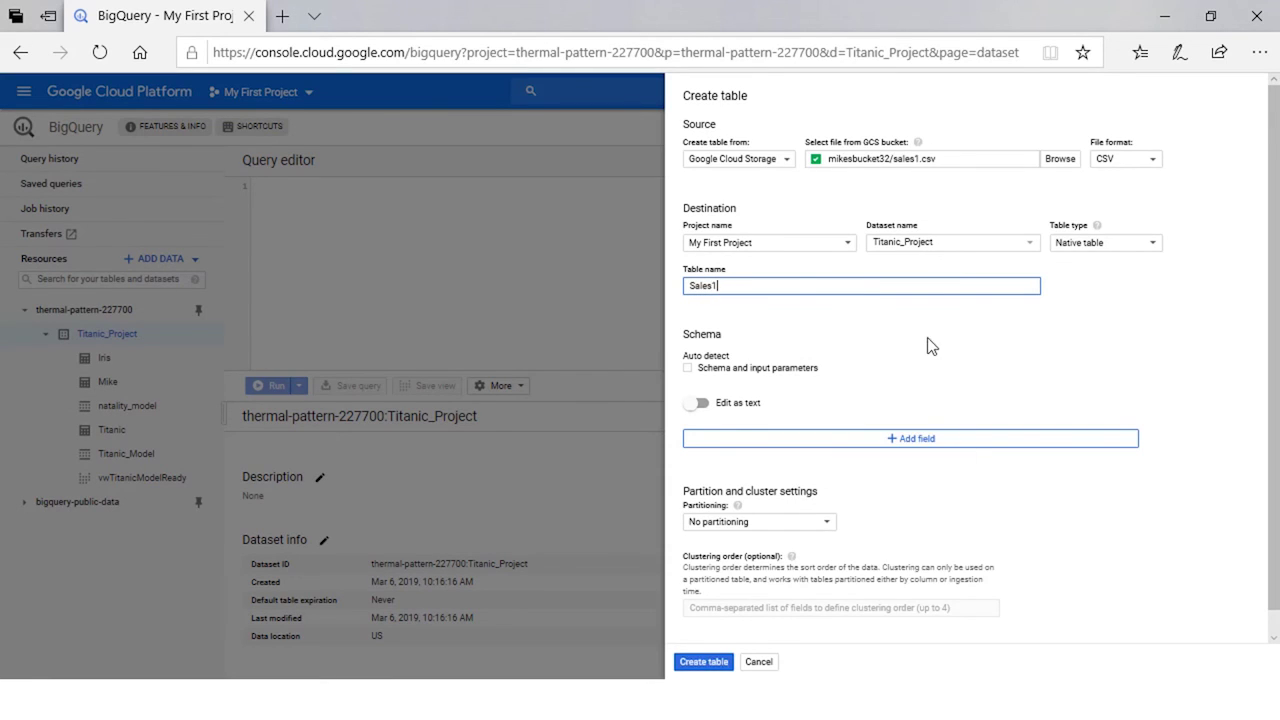
drag(951, 160, 811, 168)
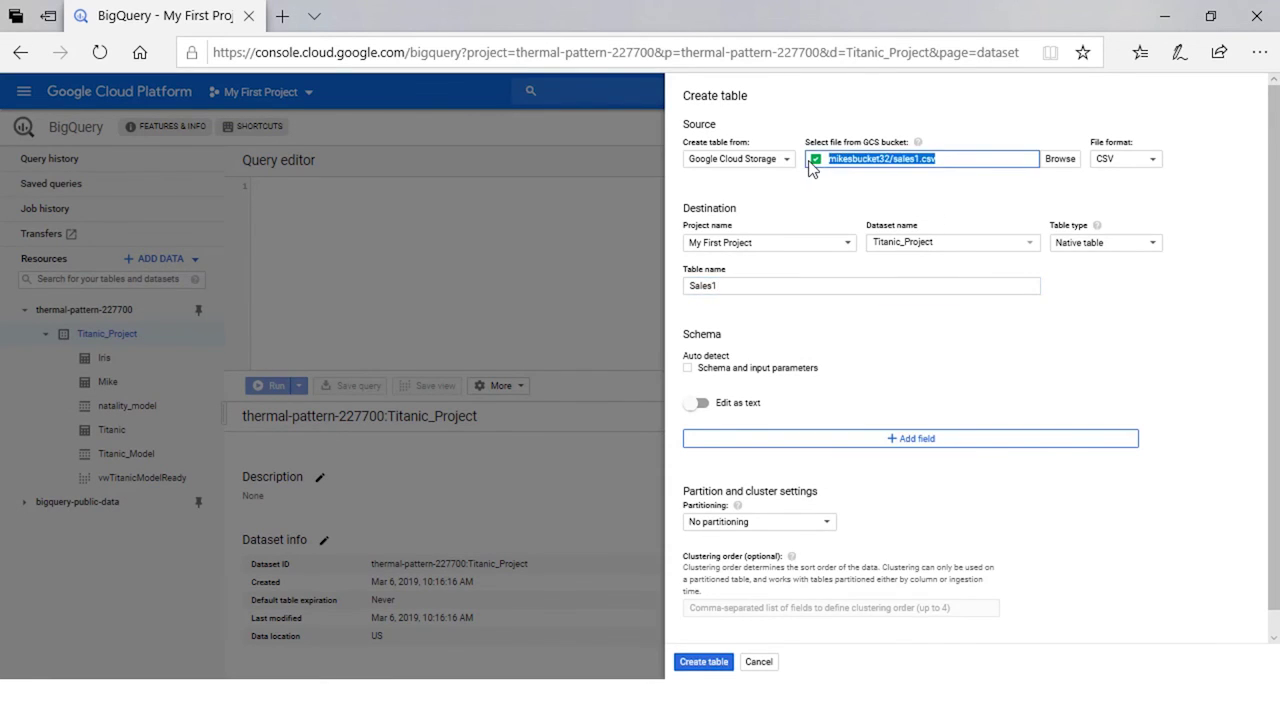
click(914, 357)
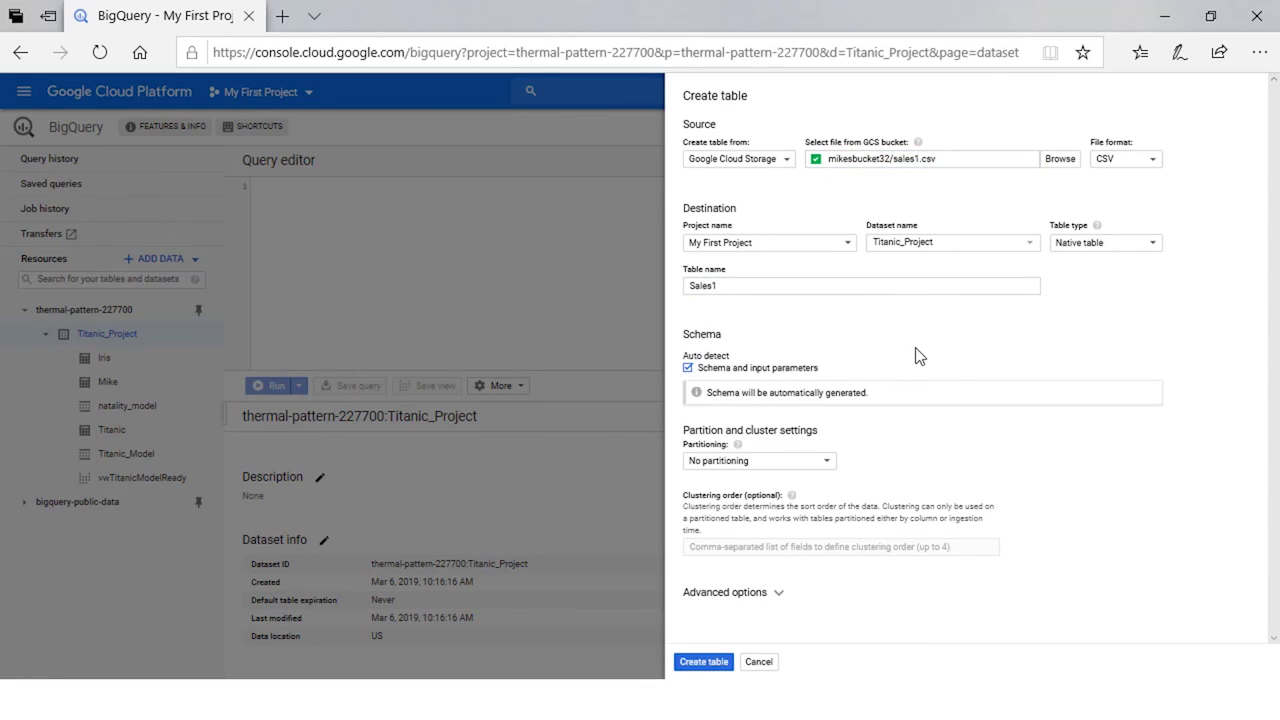
click(722, 662)
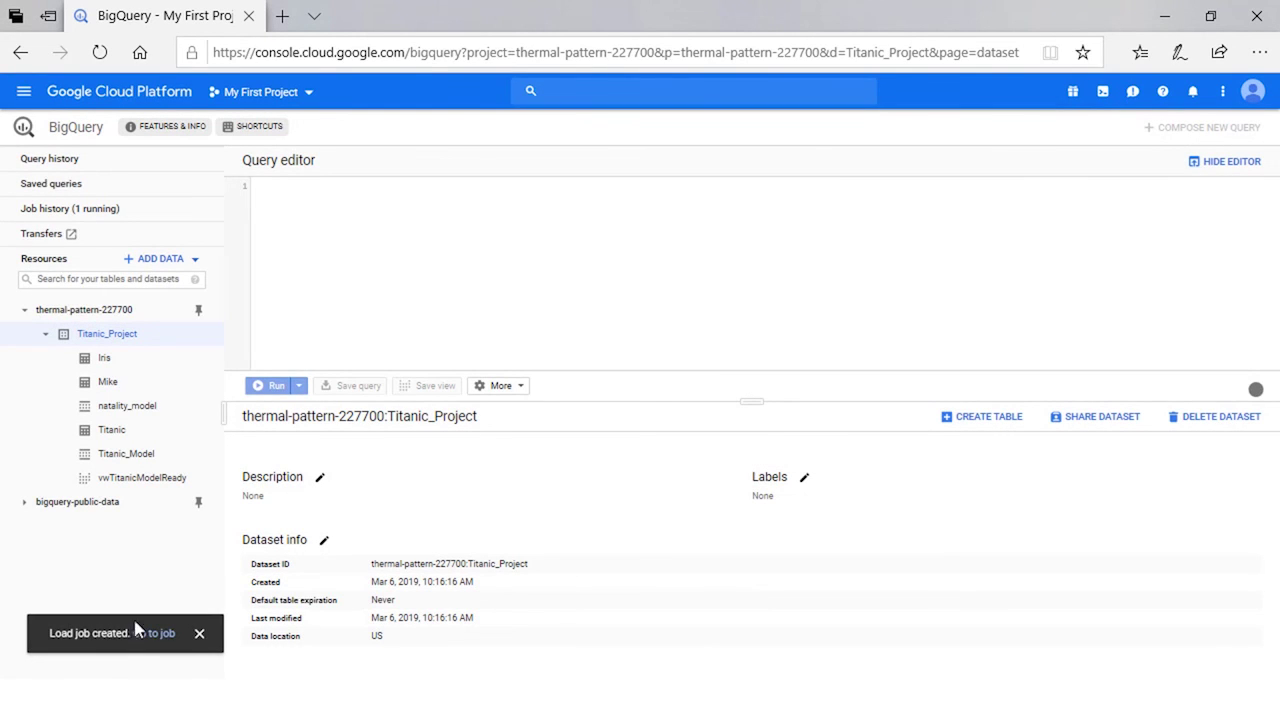
click(205, 634)
click(450, 286)
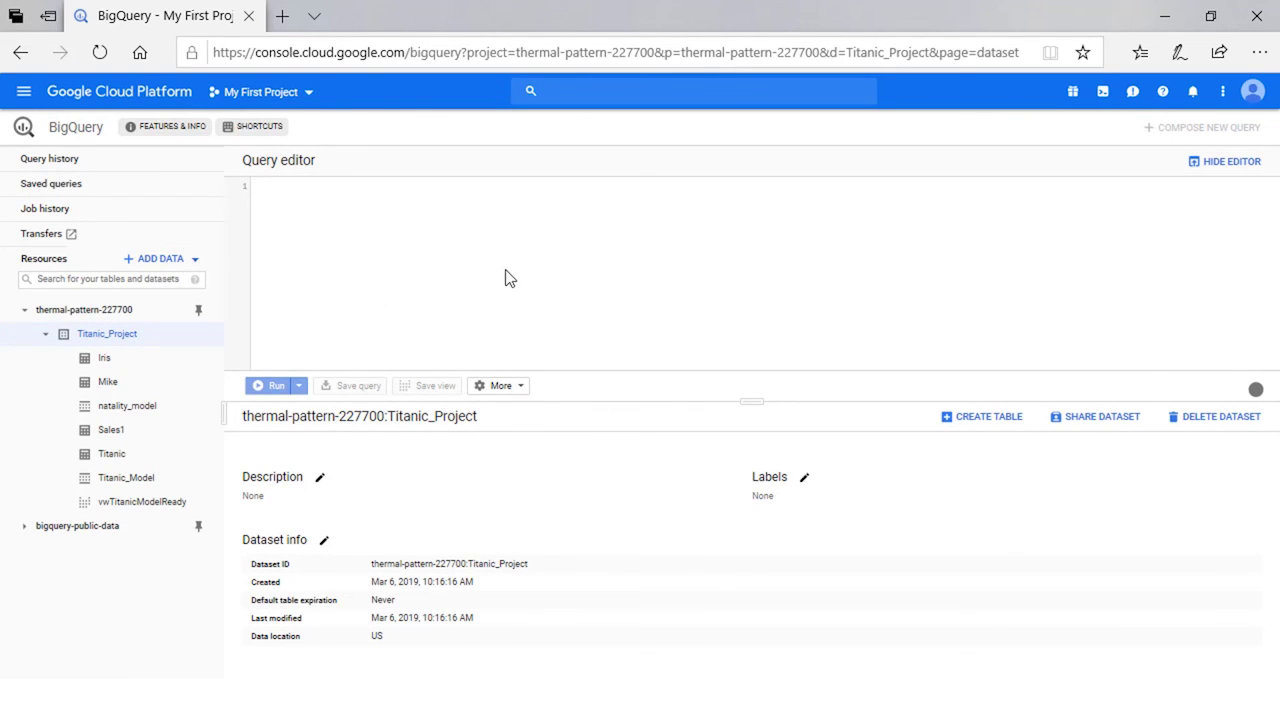
click(142, 342)
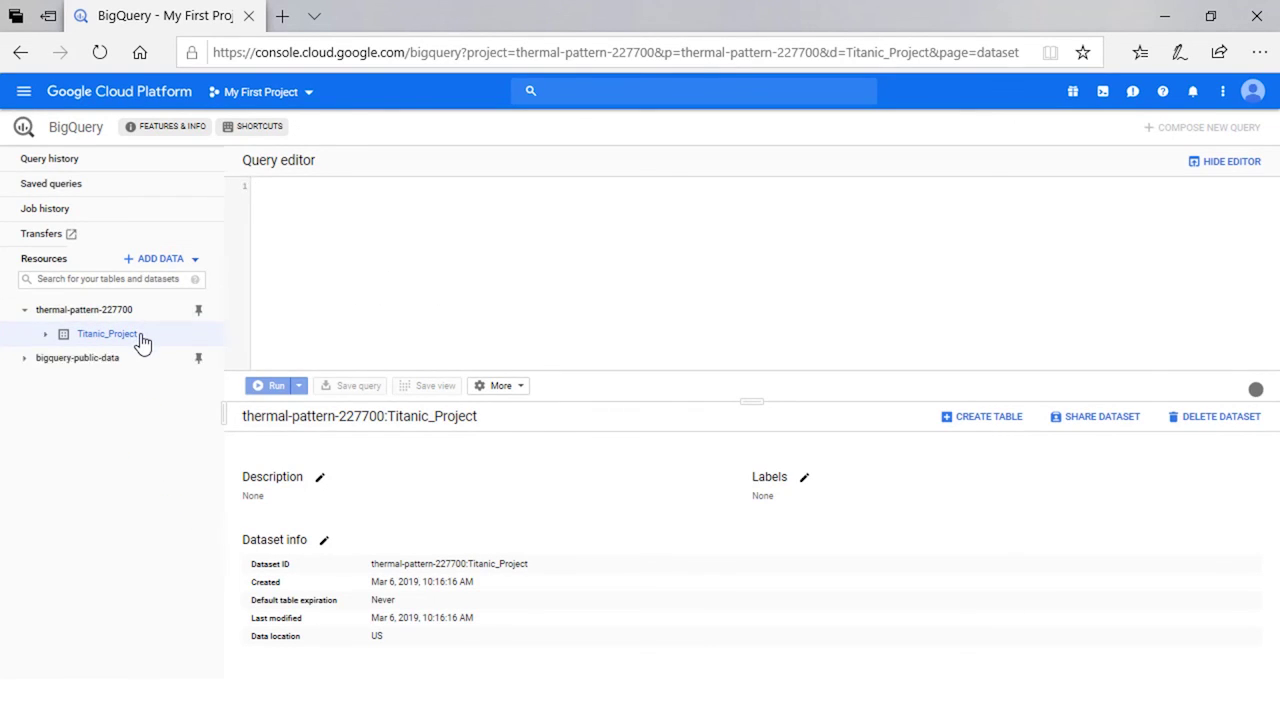
click(142, 342)
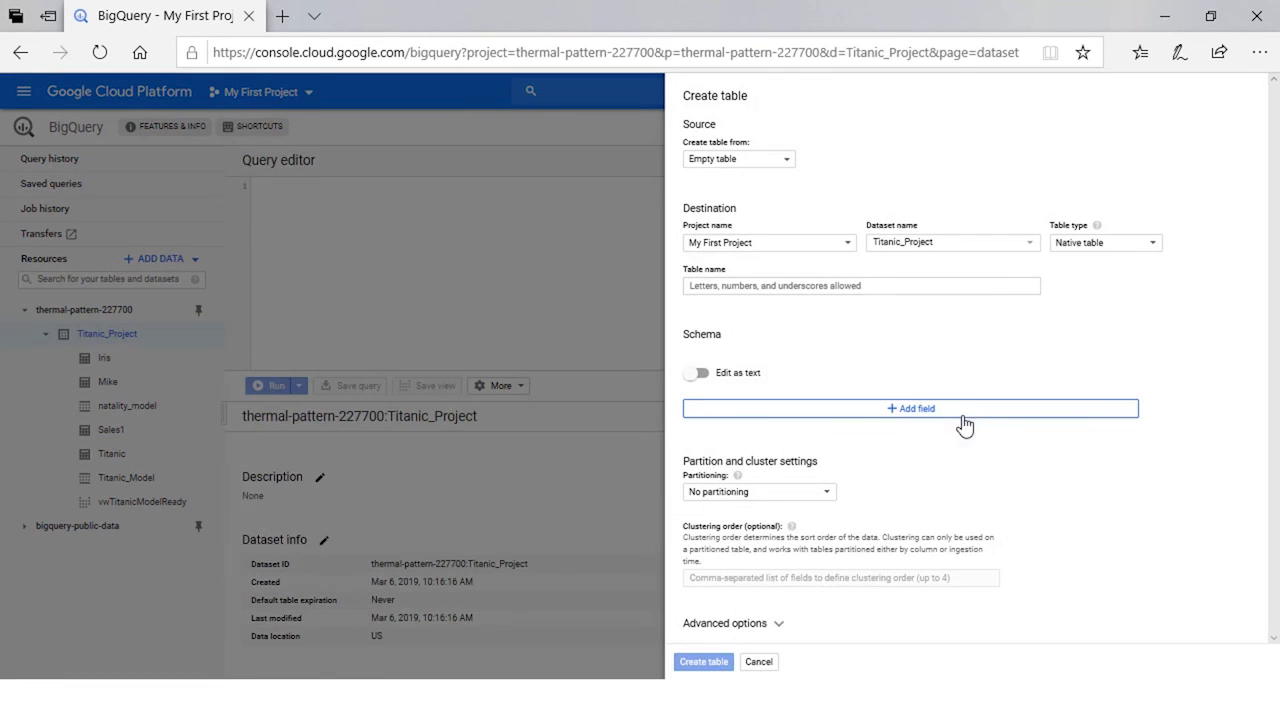
Step: Start another Titanic_Project table sourced from Cloud Storage file mikesbucket32/sales2.csv
click(962, 419)
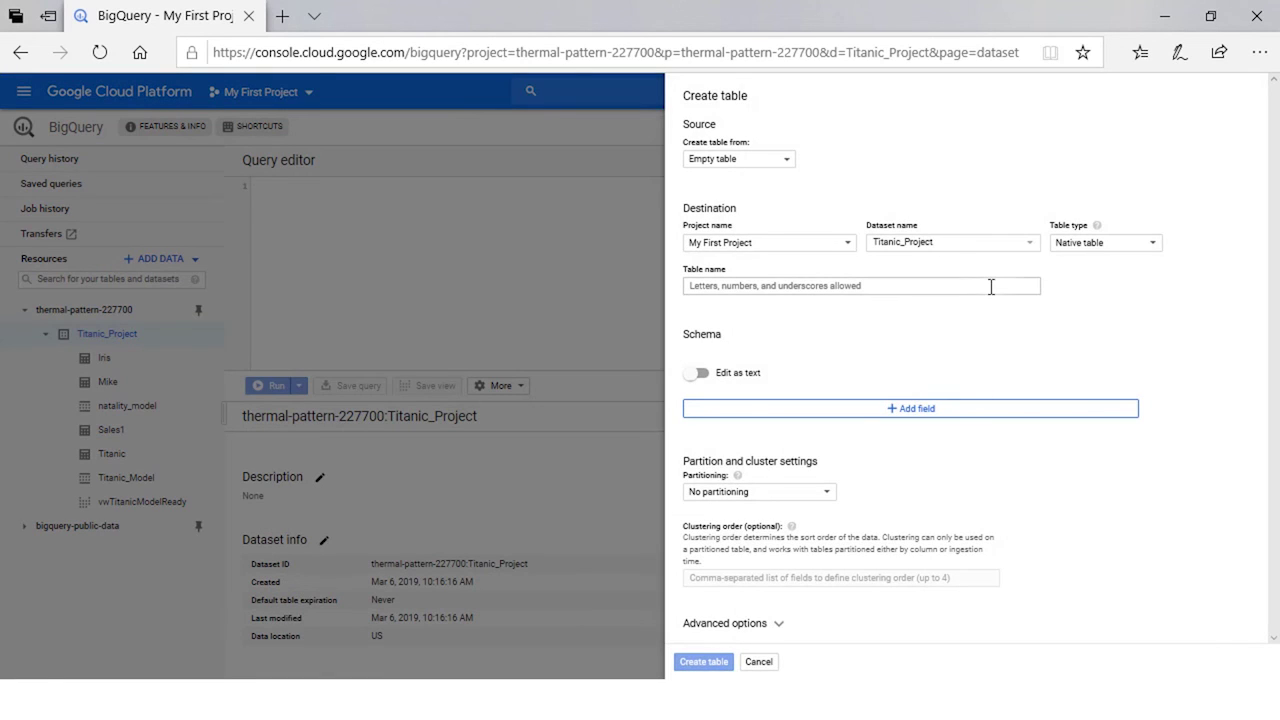
click(787, 162)
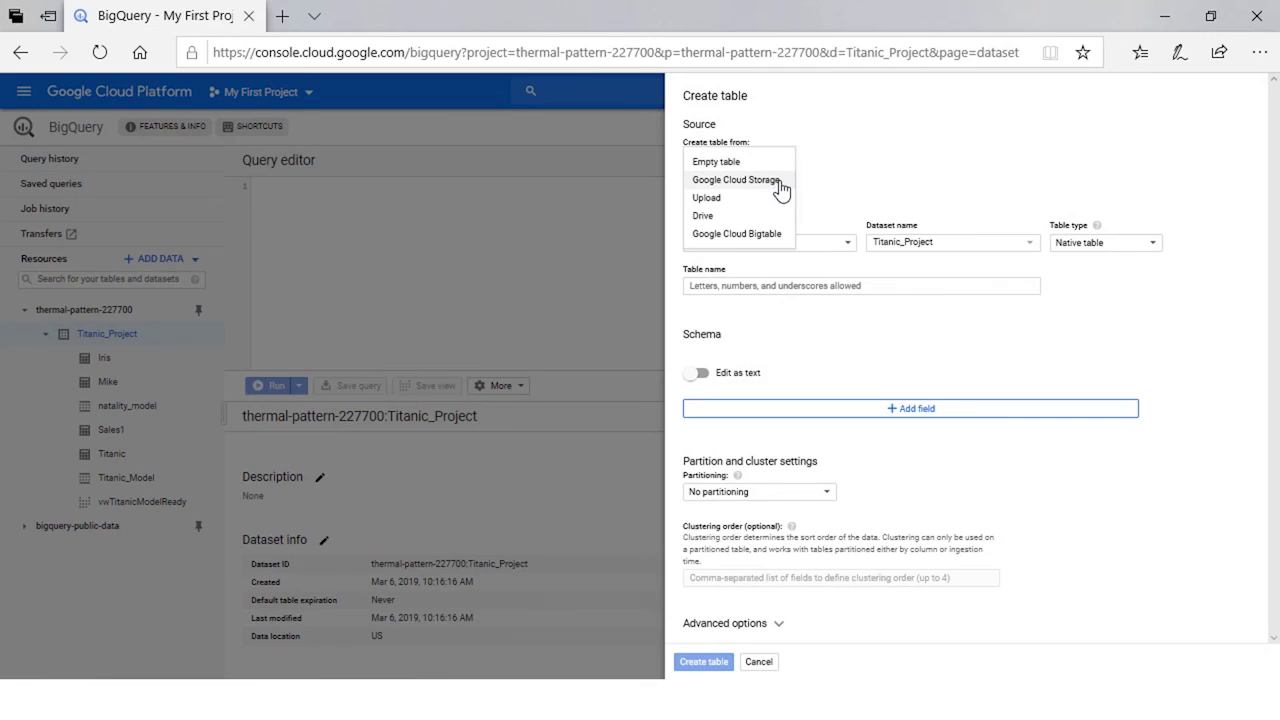
click(779, 188)
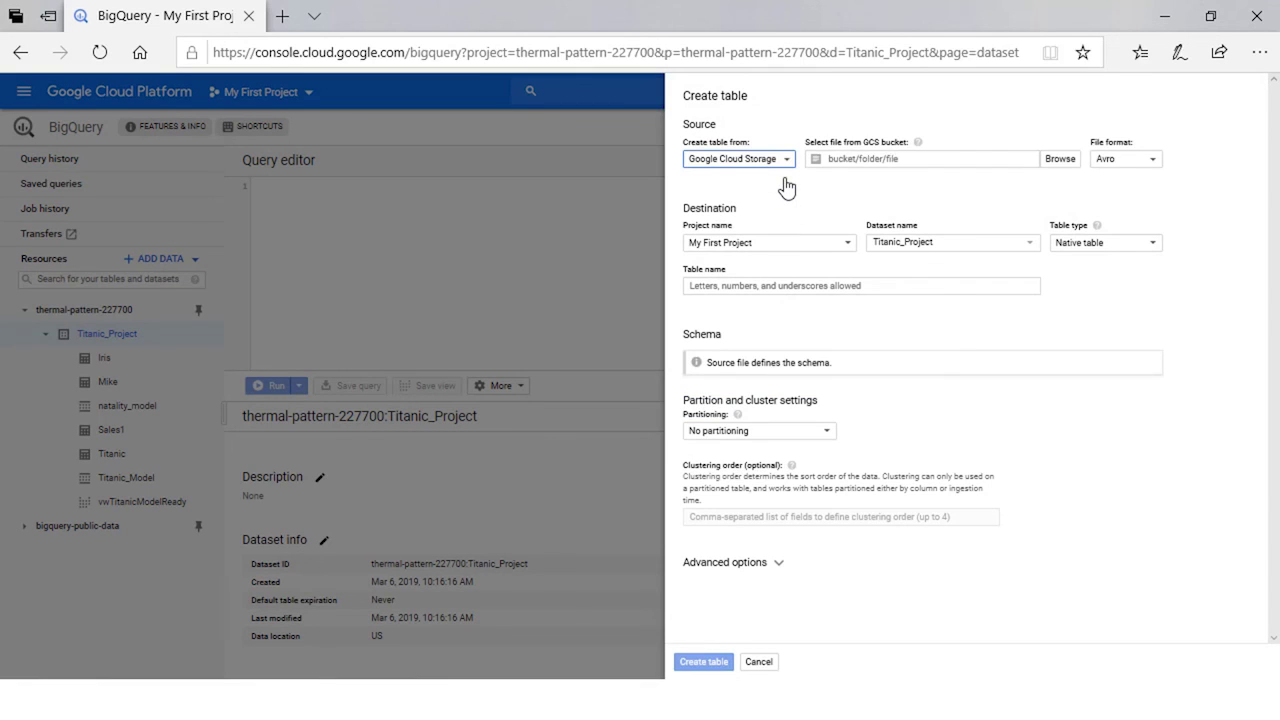
click(1050, 159)
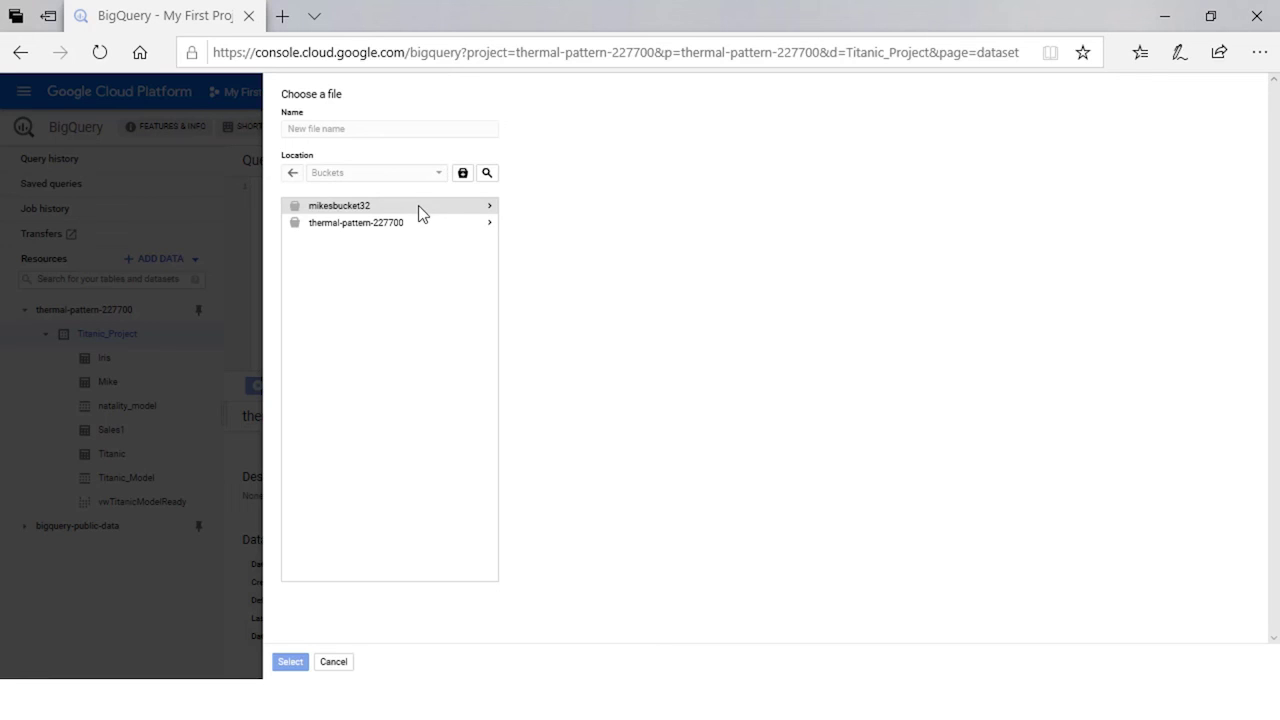
click(418, 205)
click(380, 221)
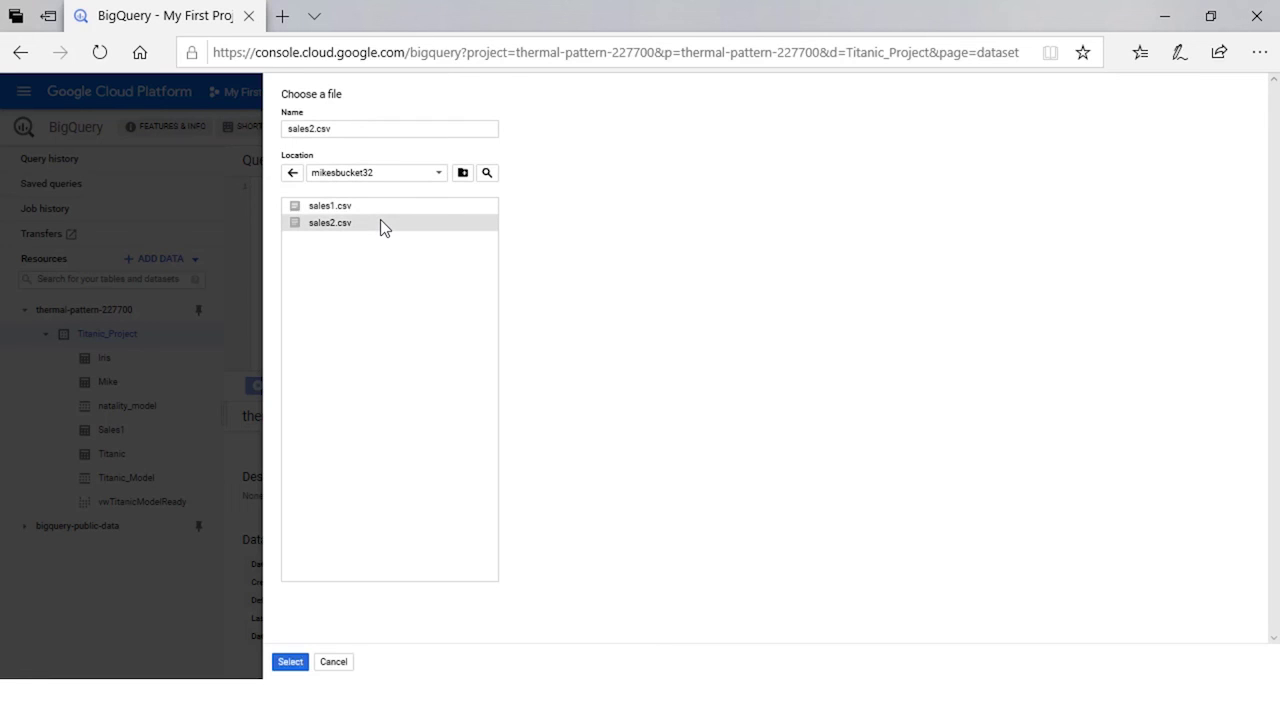
click(290, 660)
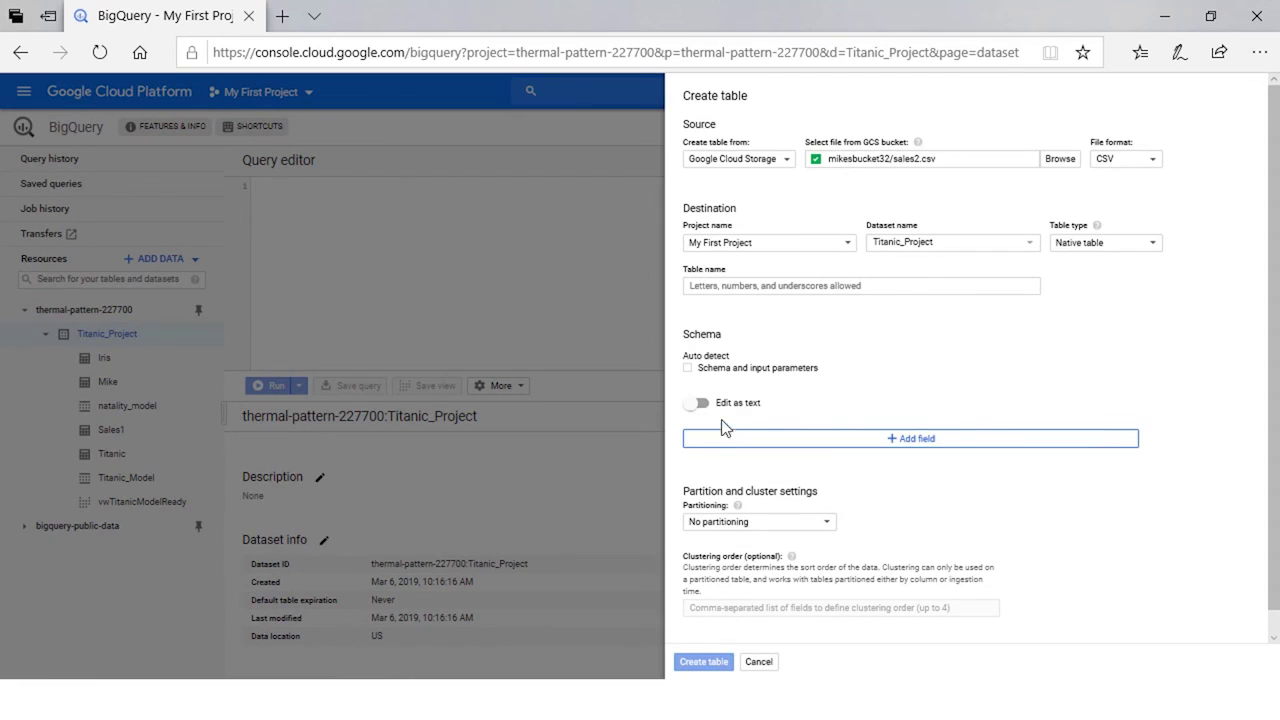
Step: Name the table Sales2, auto-detect its schema, and create it
click(762, 283)
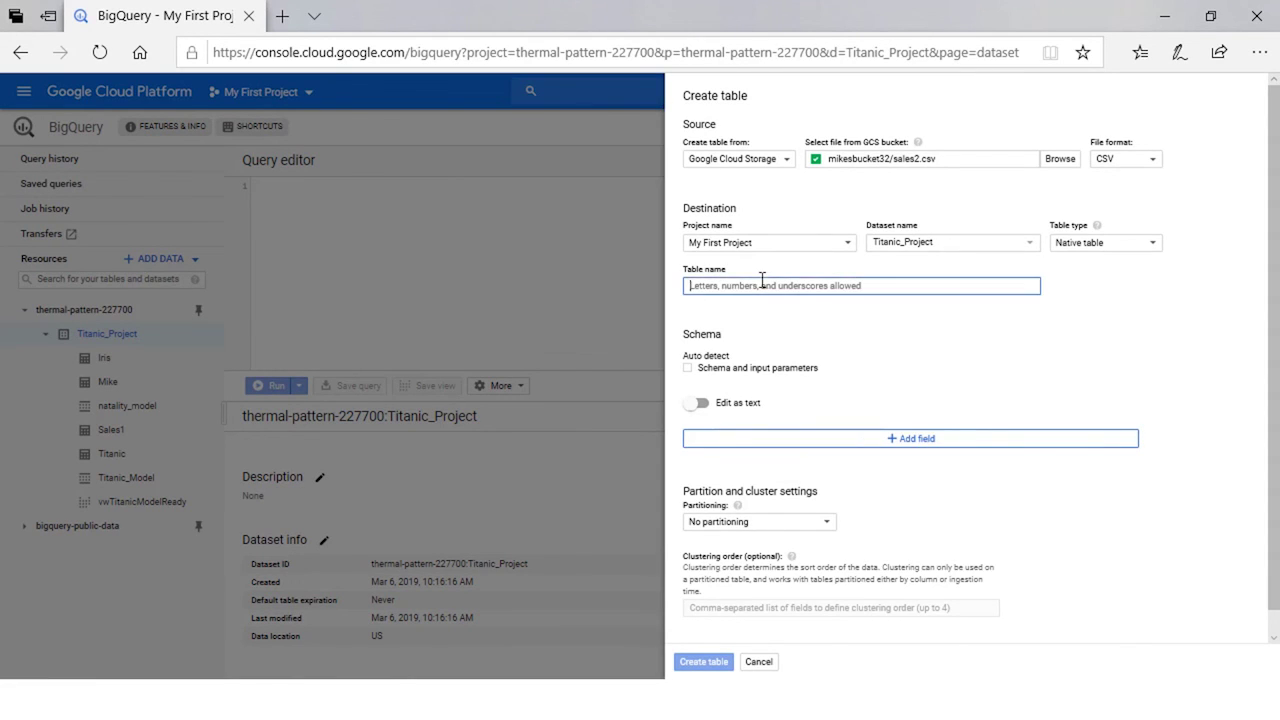
text(Sale)
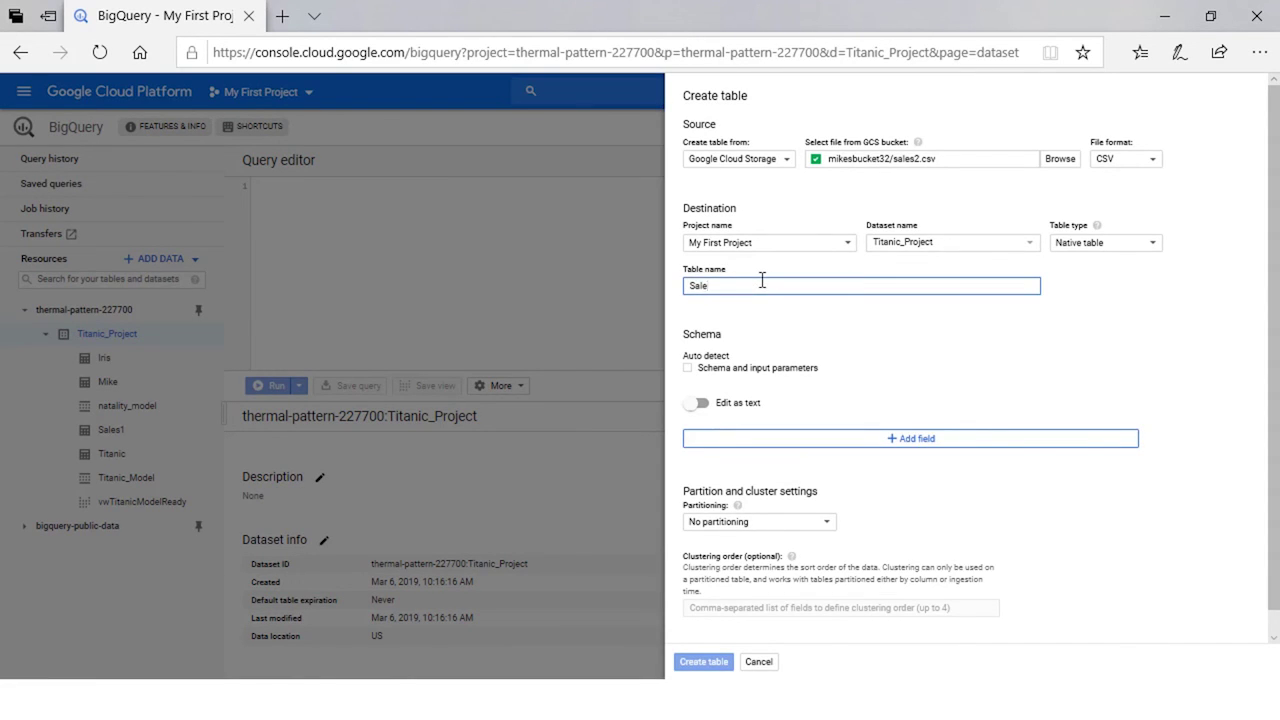
text(s2)
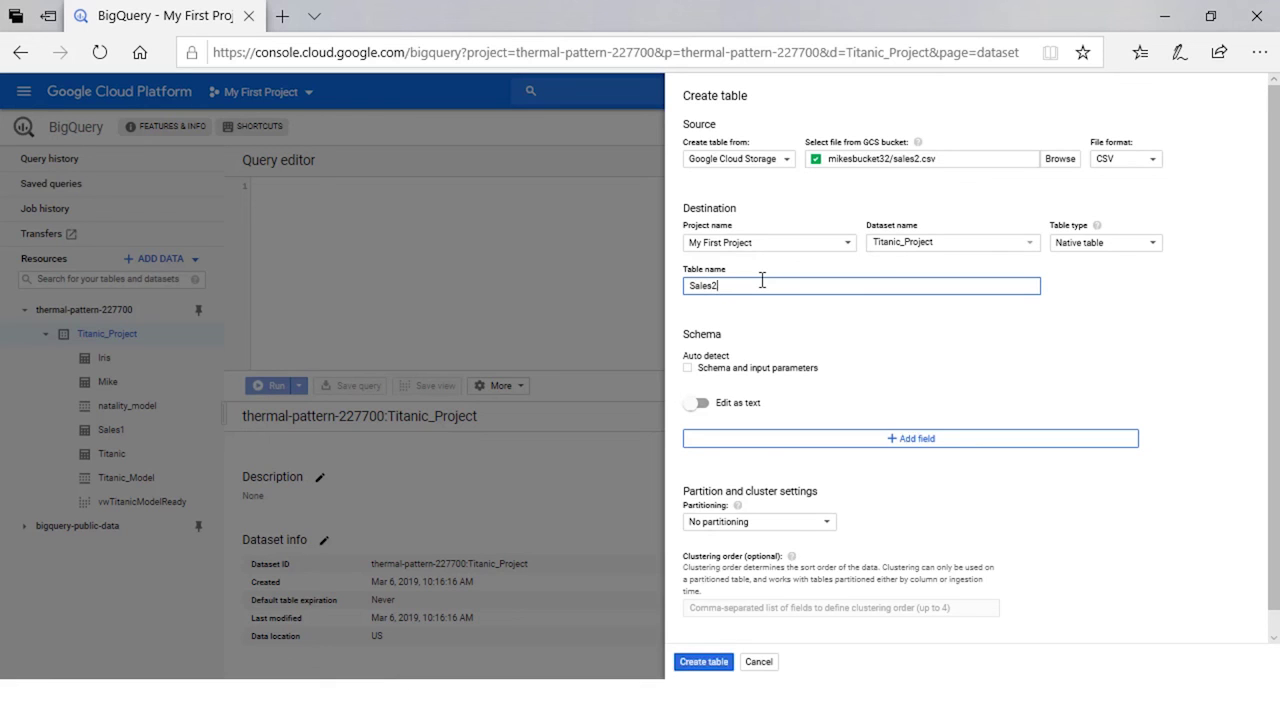
click(765, 370)
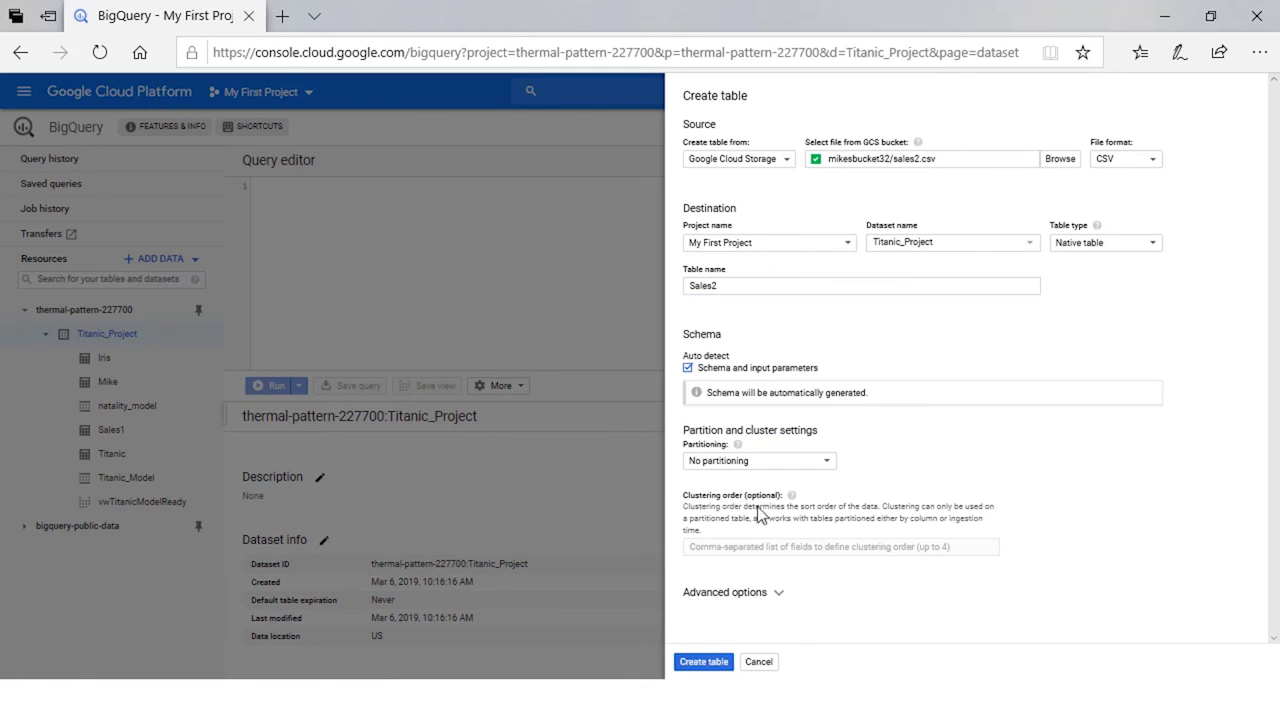
click(703, 662)
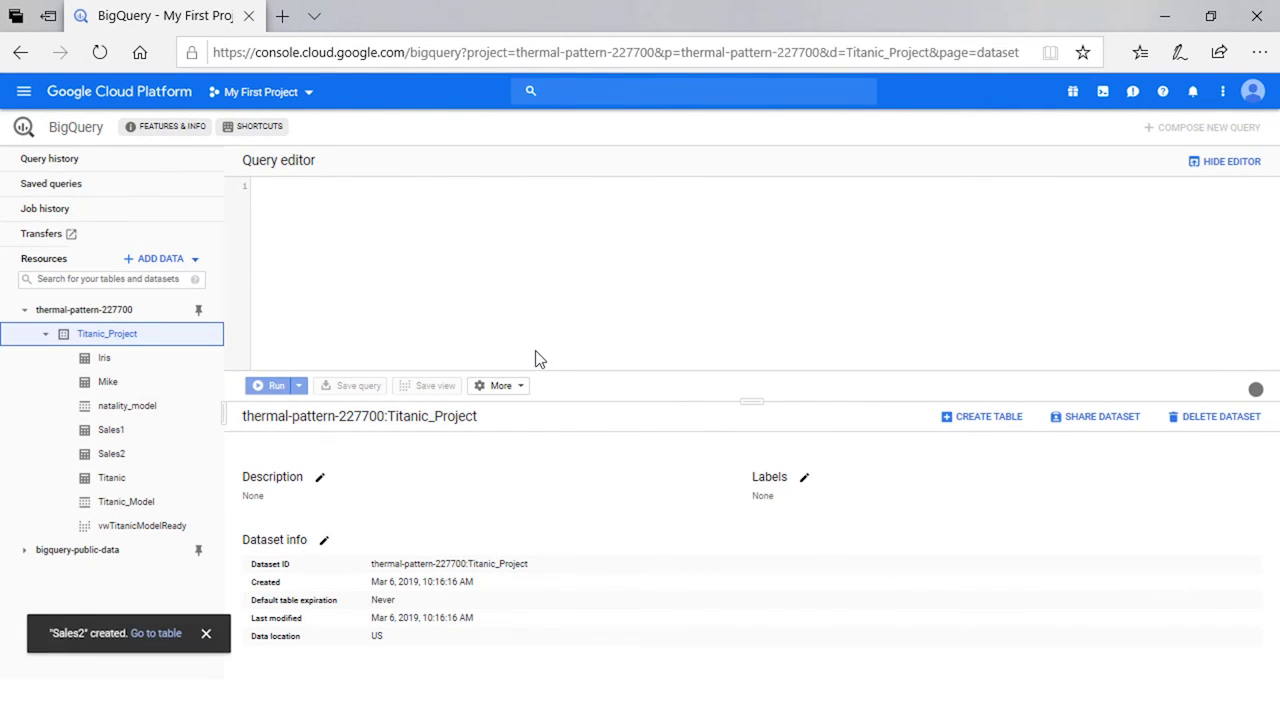
Step: Reload the Sales1 UNION ALL Sales2 query from history and run it for 18484 rows
click(111, 429)
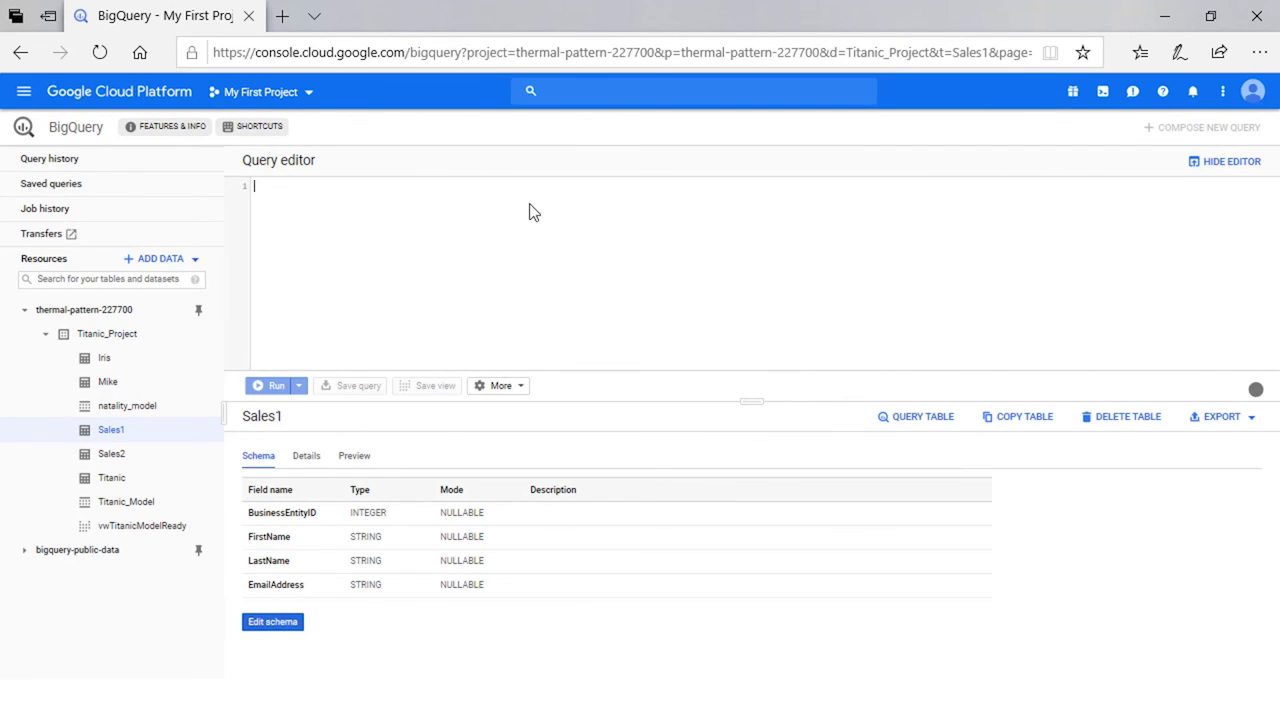
click(80, 155)
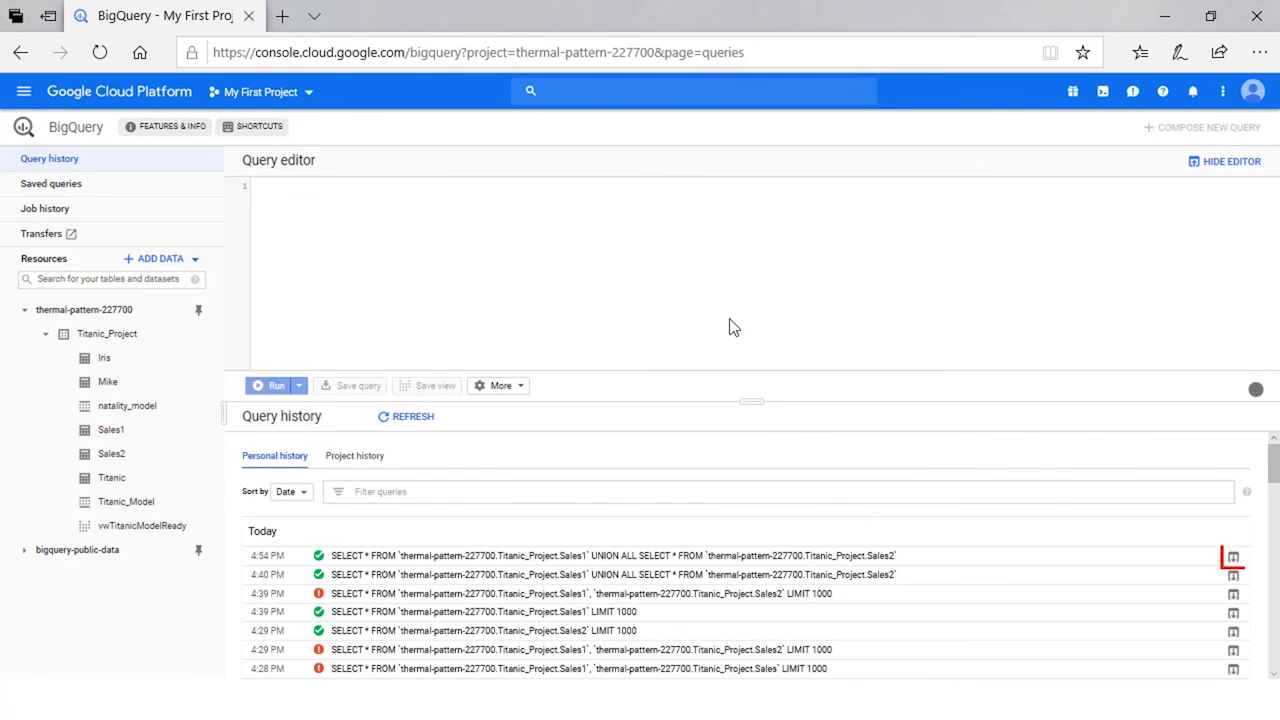
click(1233, 558)
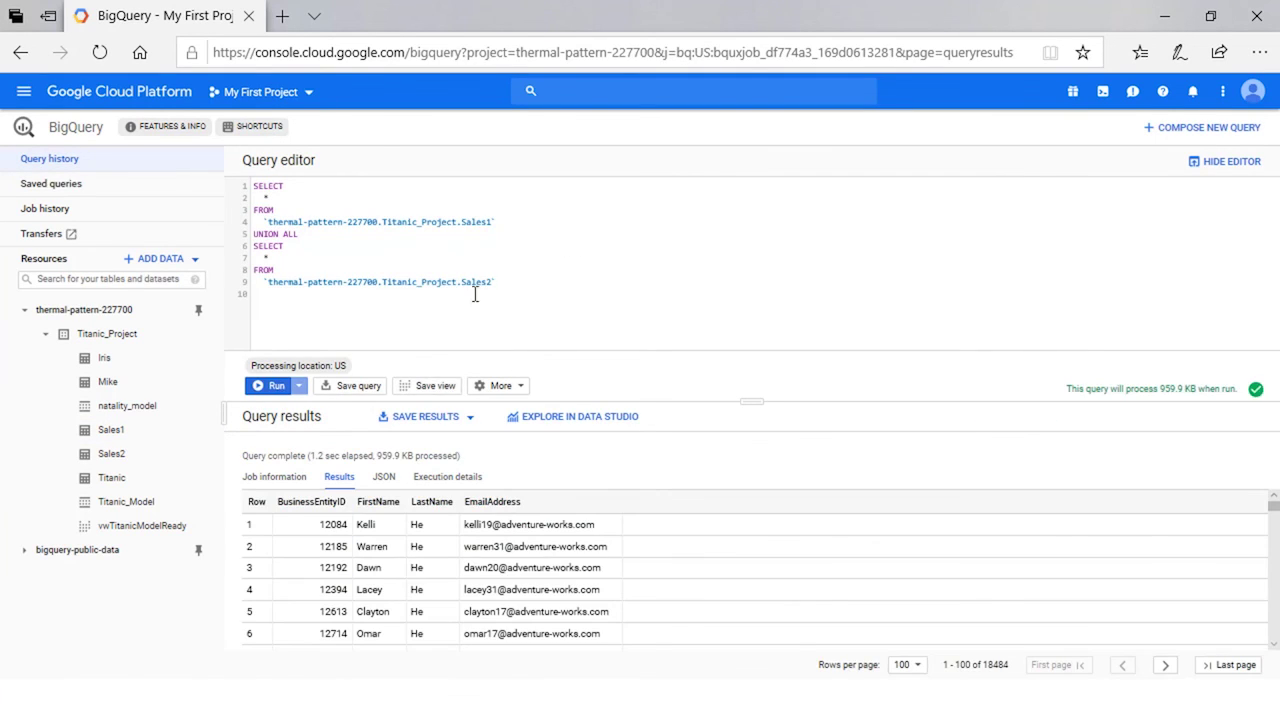
drag(490, 222, 243, 228)
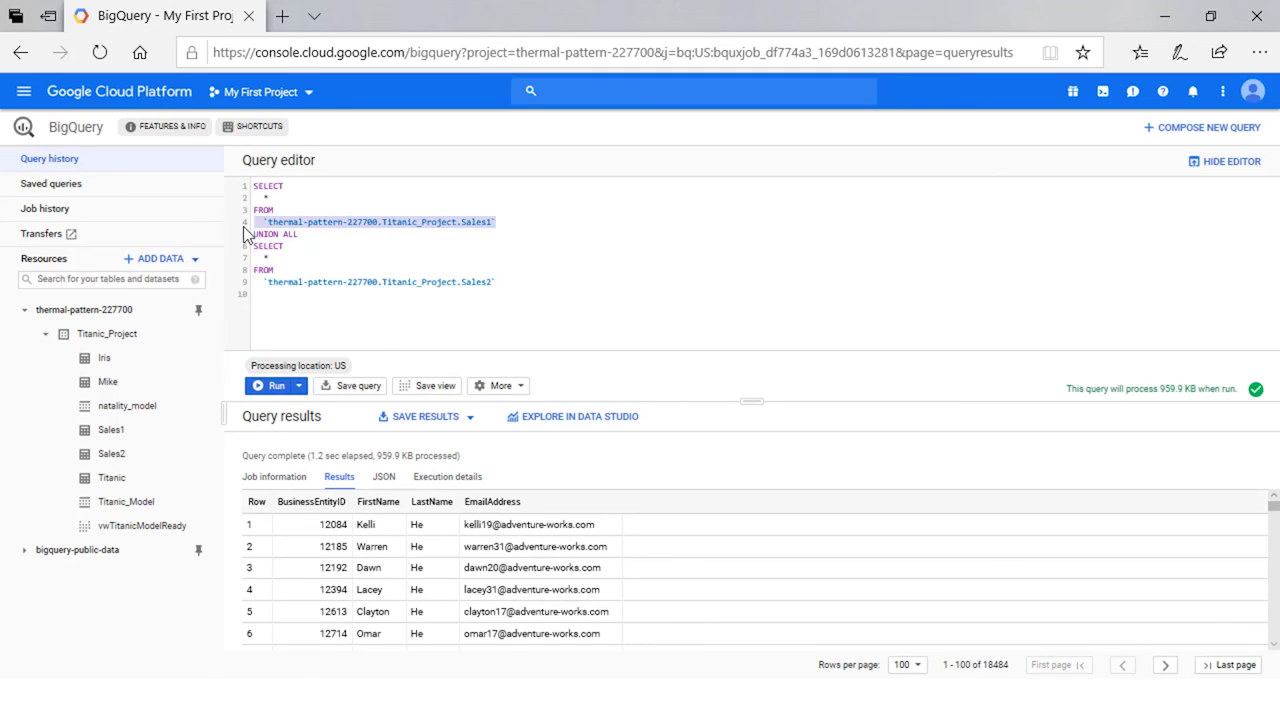
click(391, 250)
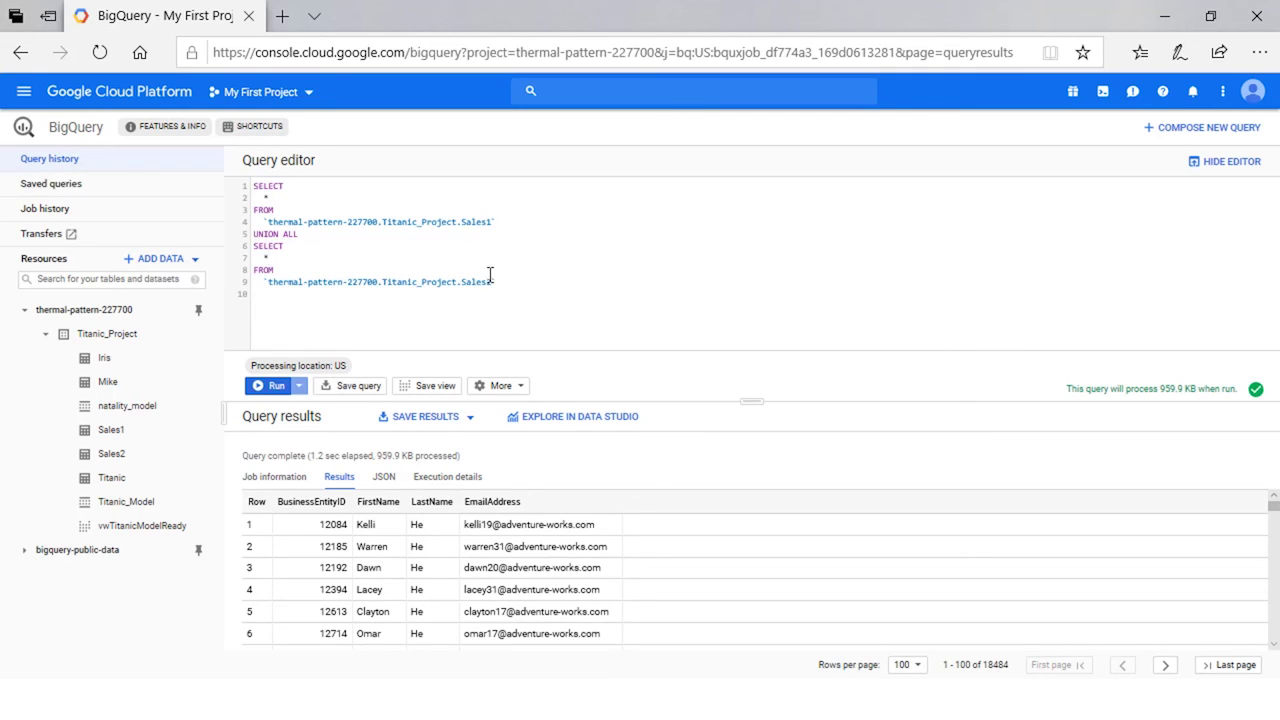
click(273, 388)
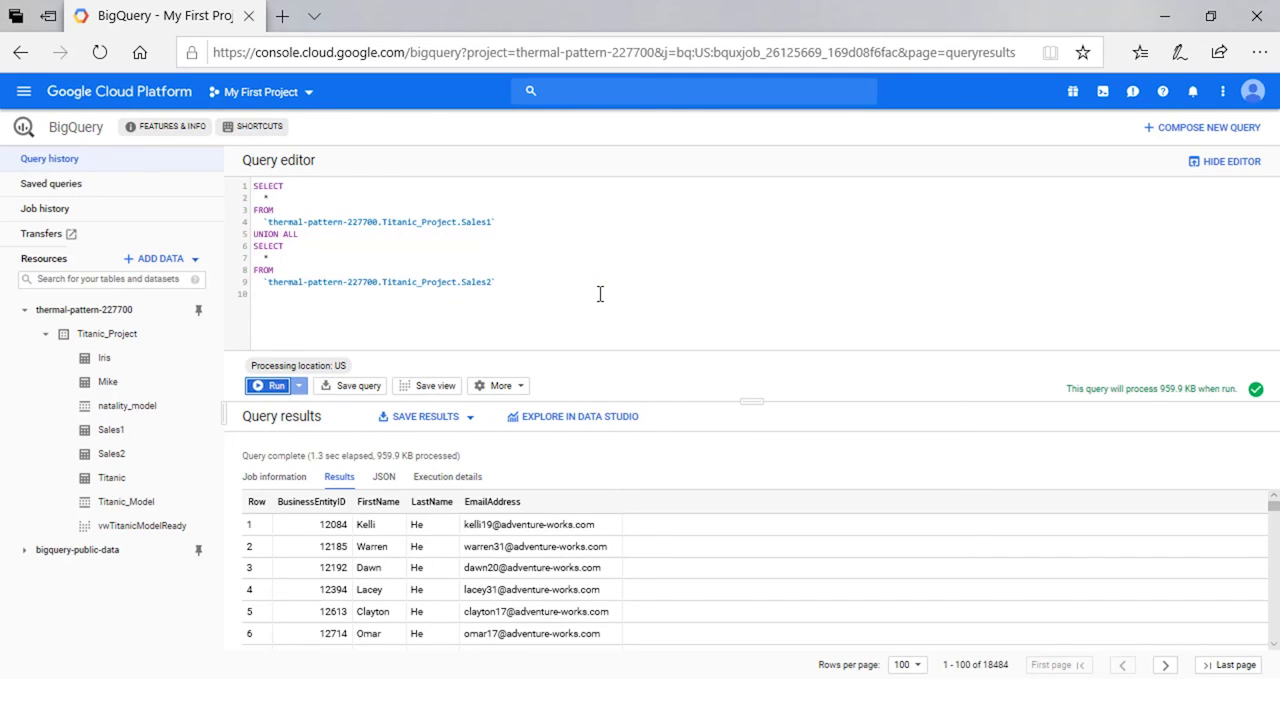
click(600, 293)
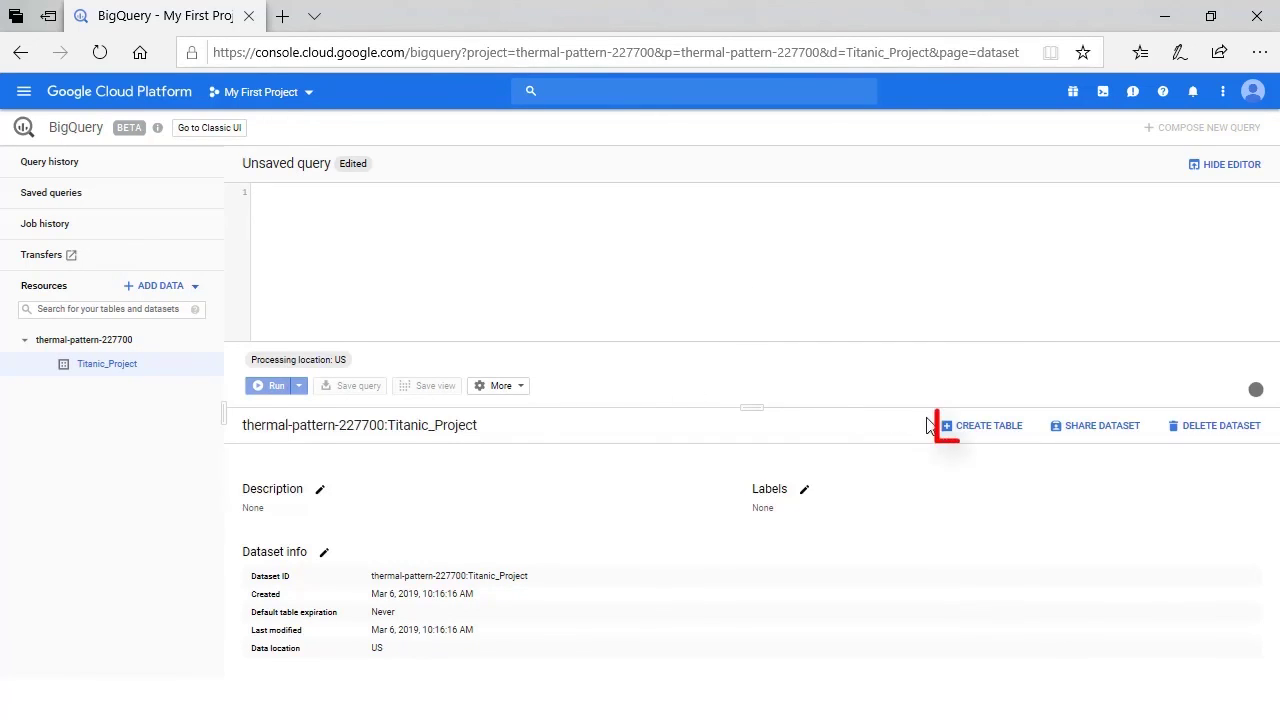
Step: Begin a Titanic_Project table uploaded from the local titanic.csv file as CSV
click(967, 436)
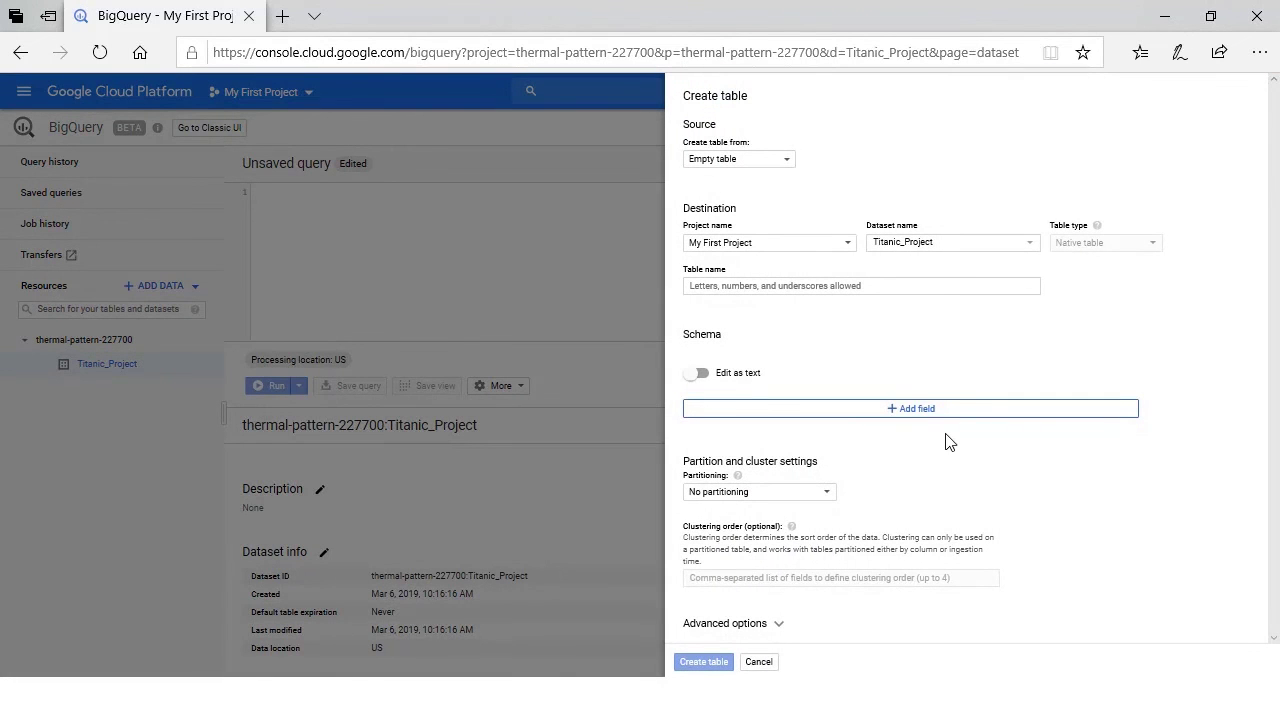
click(790, 168)
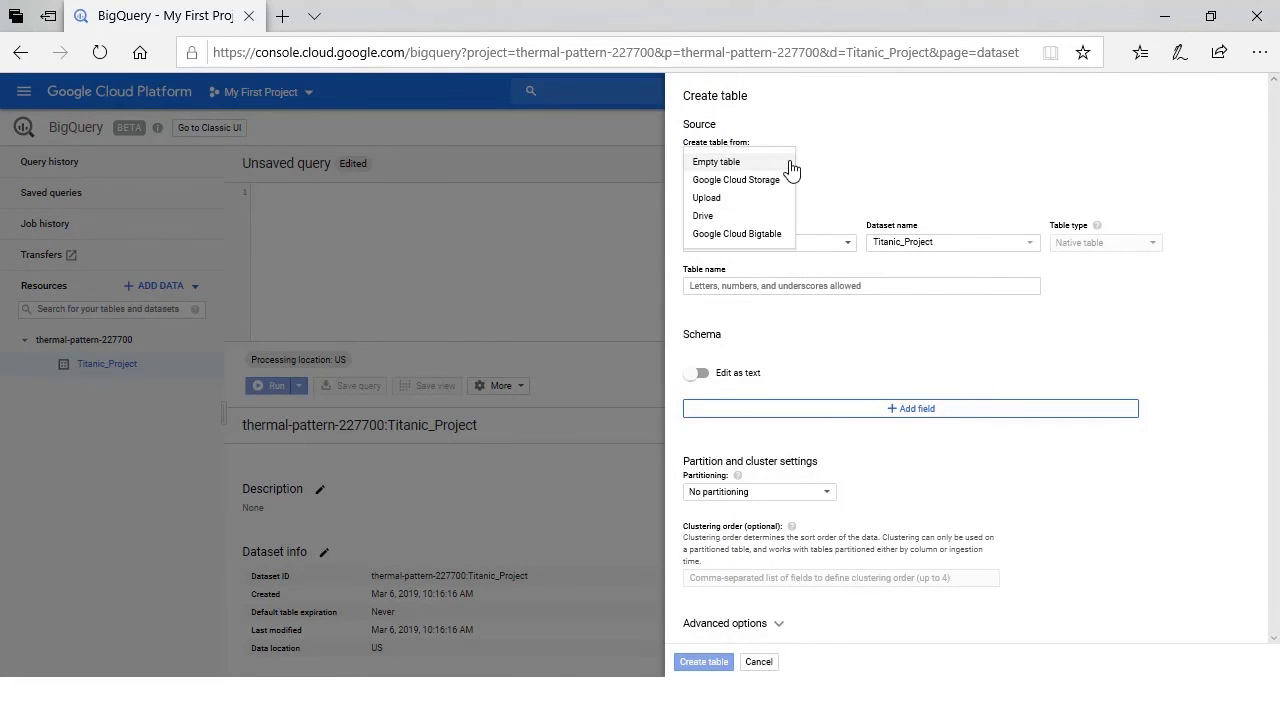
click(757, 200)
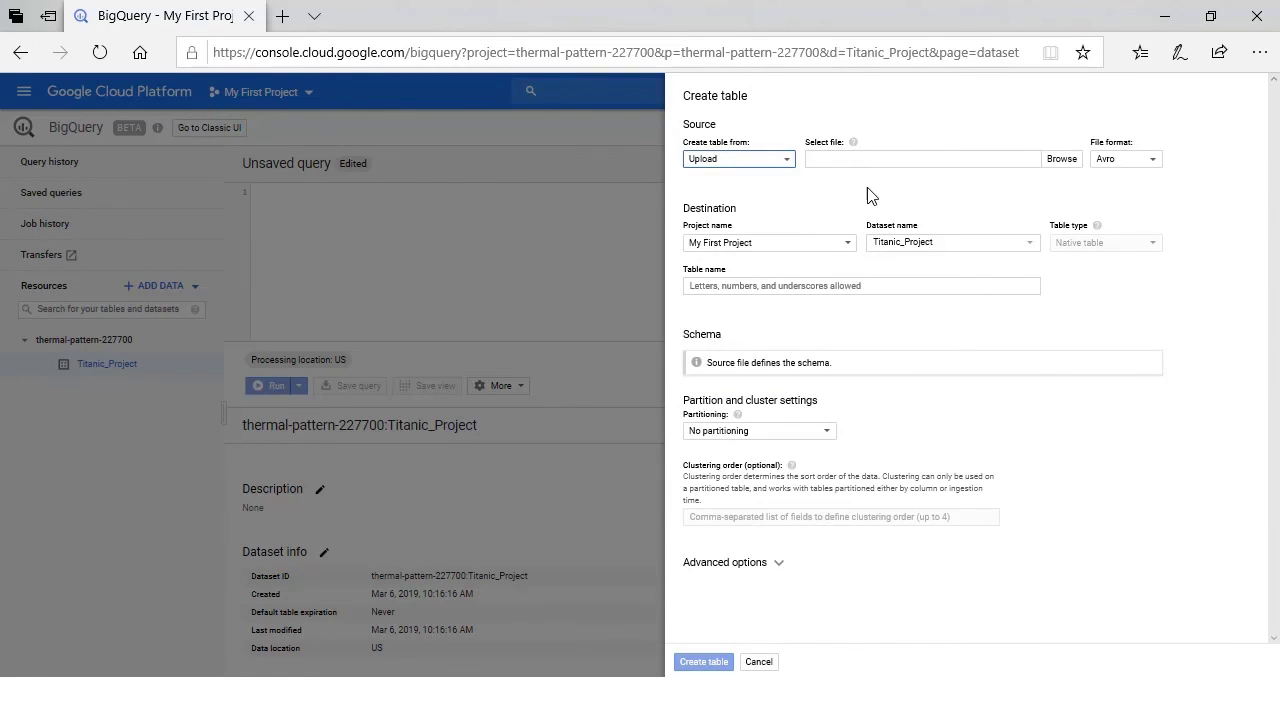
click(1061, 162)
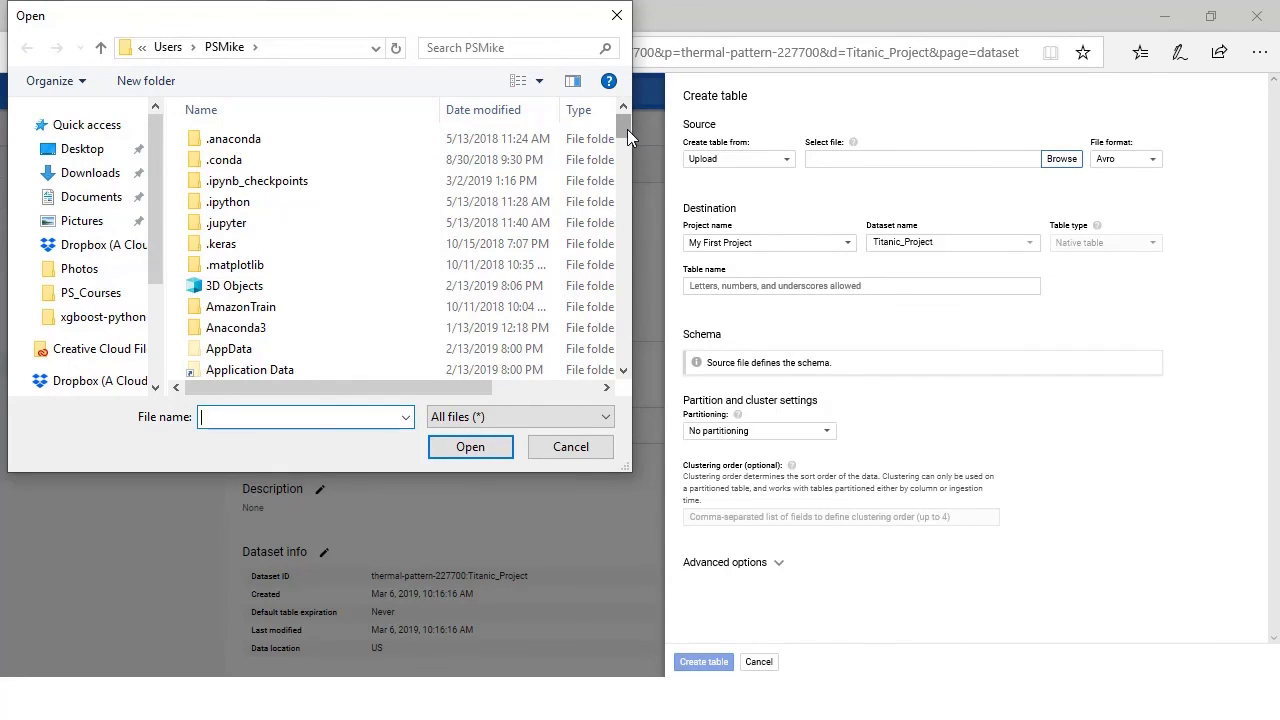
drag(627, 129, 597, 357)
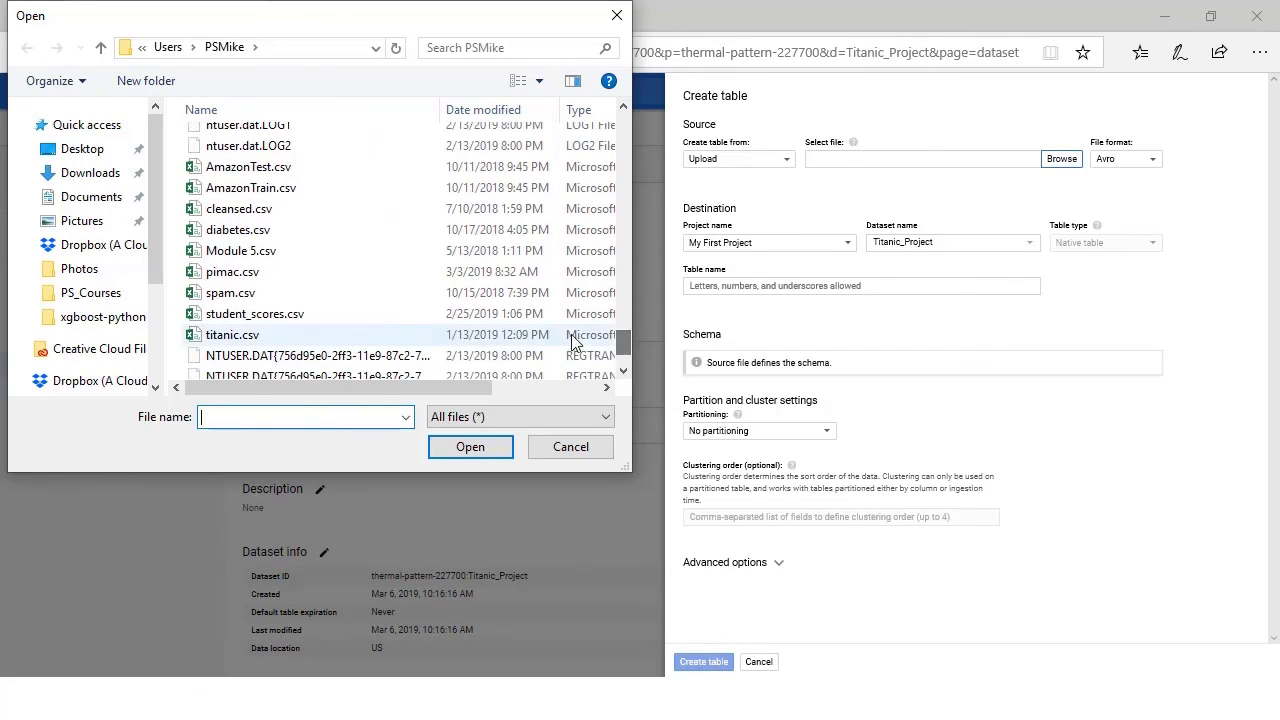
double_click(232, 335)
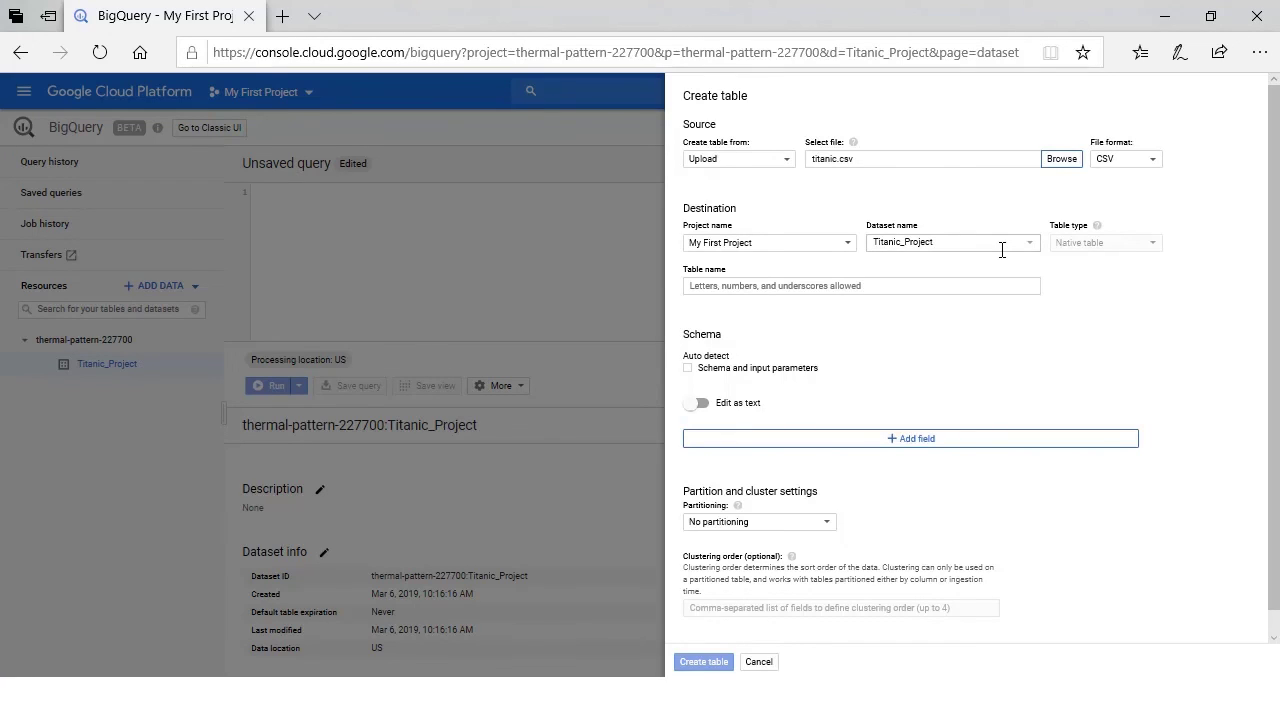
Step: Name the table Titanic, auto-detect the schema, skip 1 header row, and create it
click(822, 286)
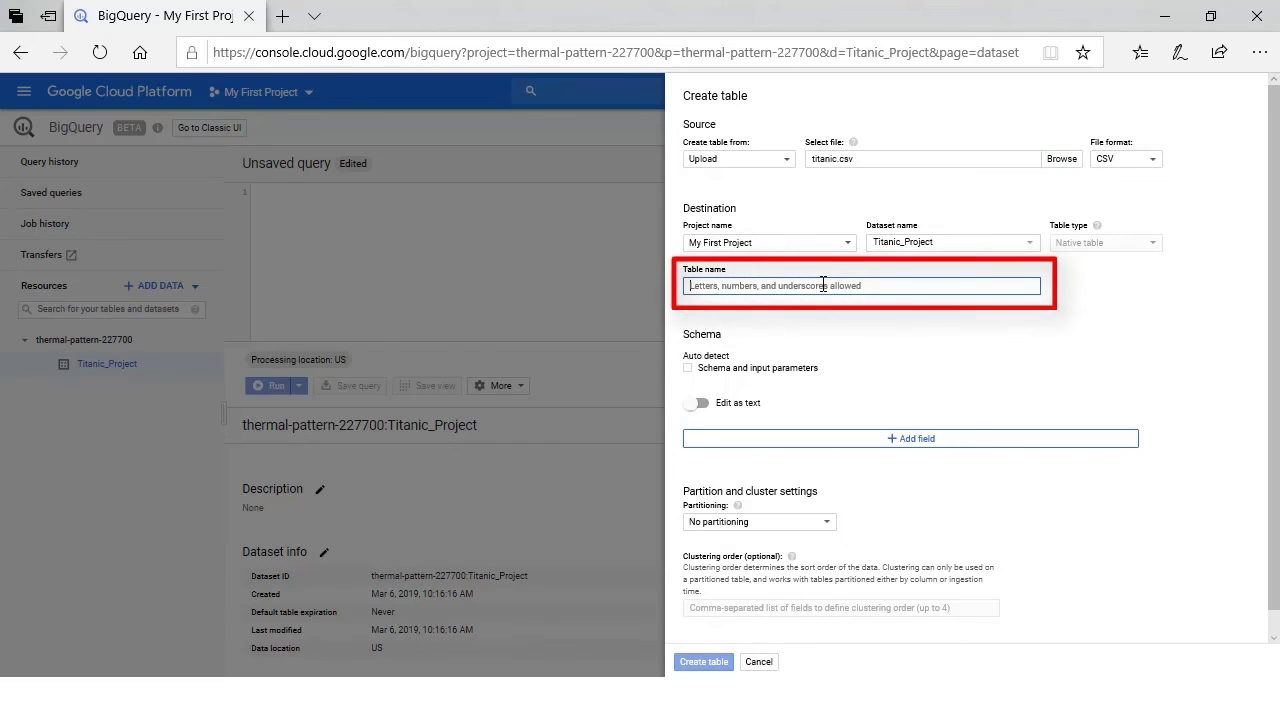
text(Titanic)
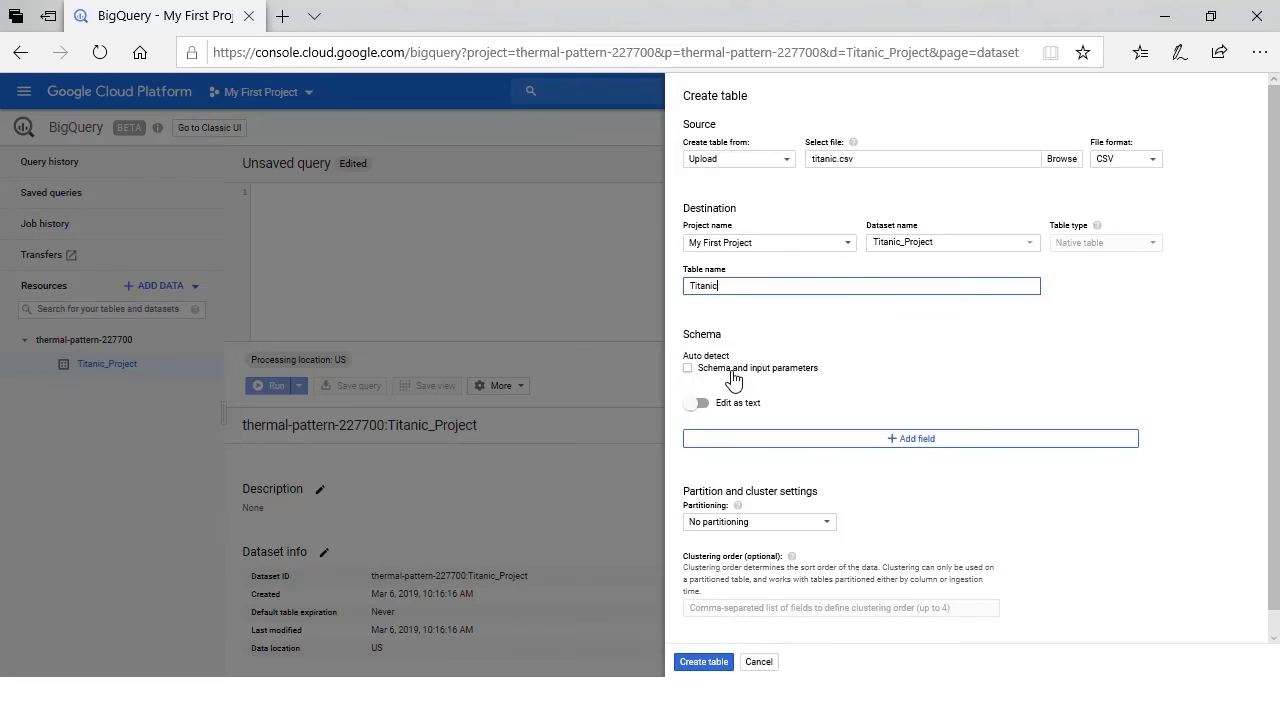
click(731, 370)
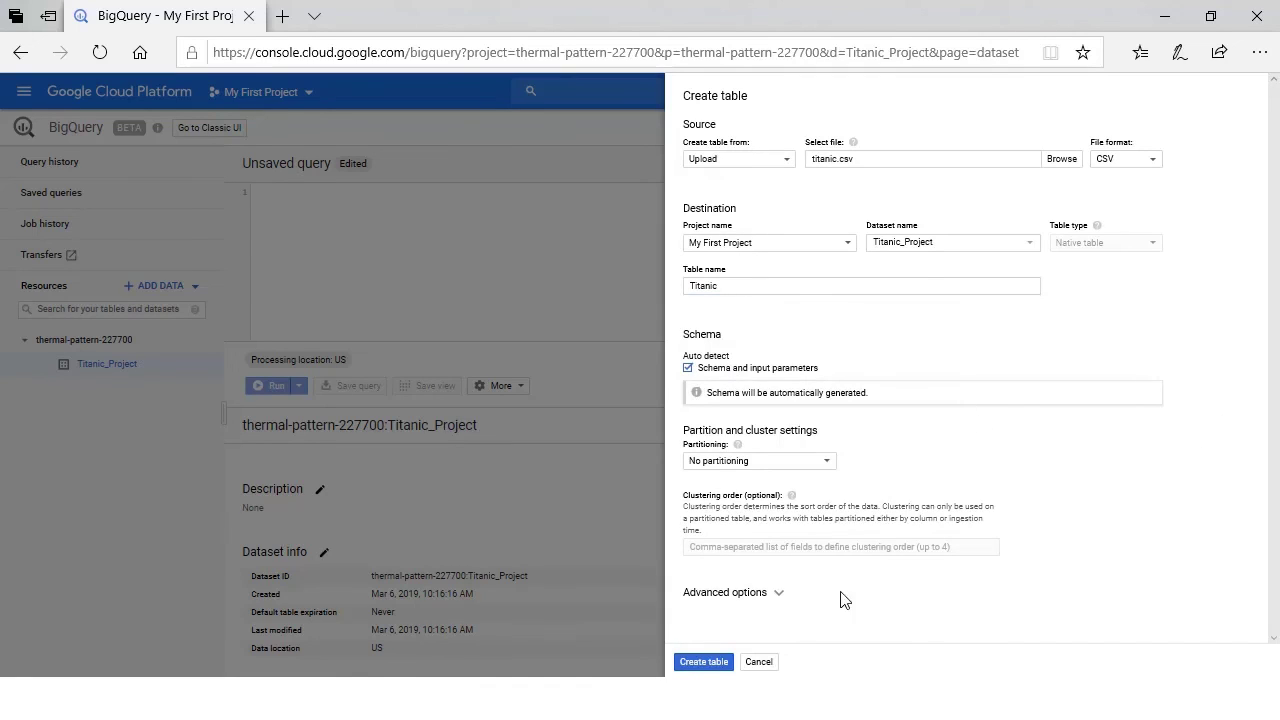
click(737, 594)
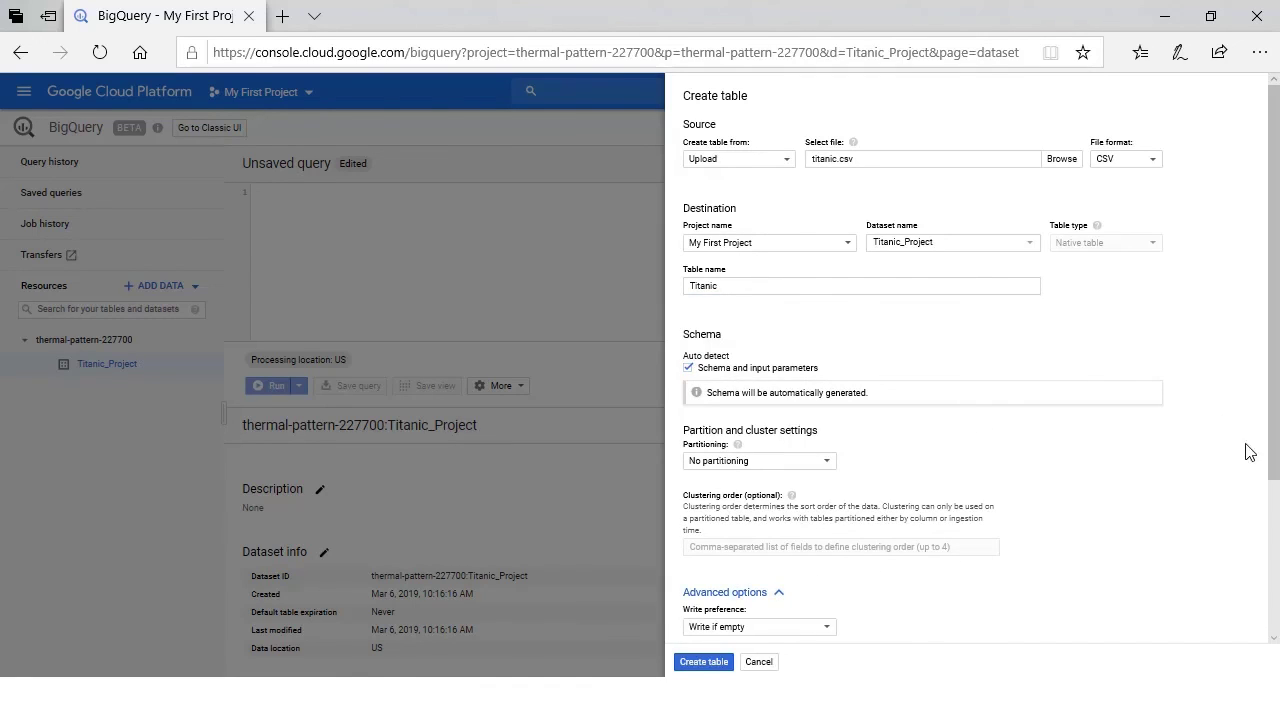
drag(1275, 449, 1274, 600)
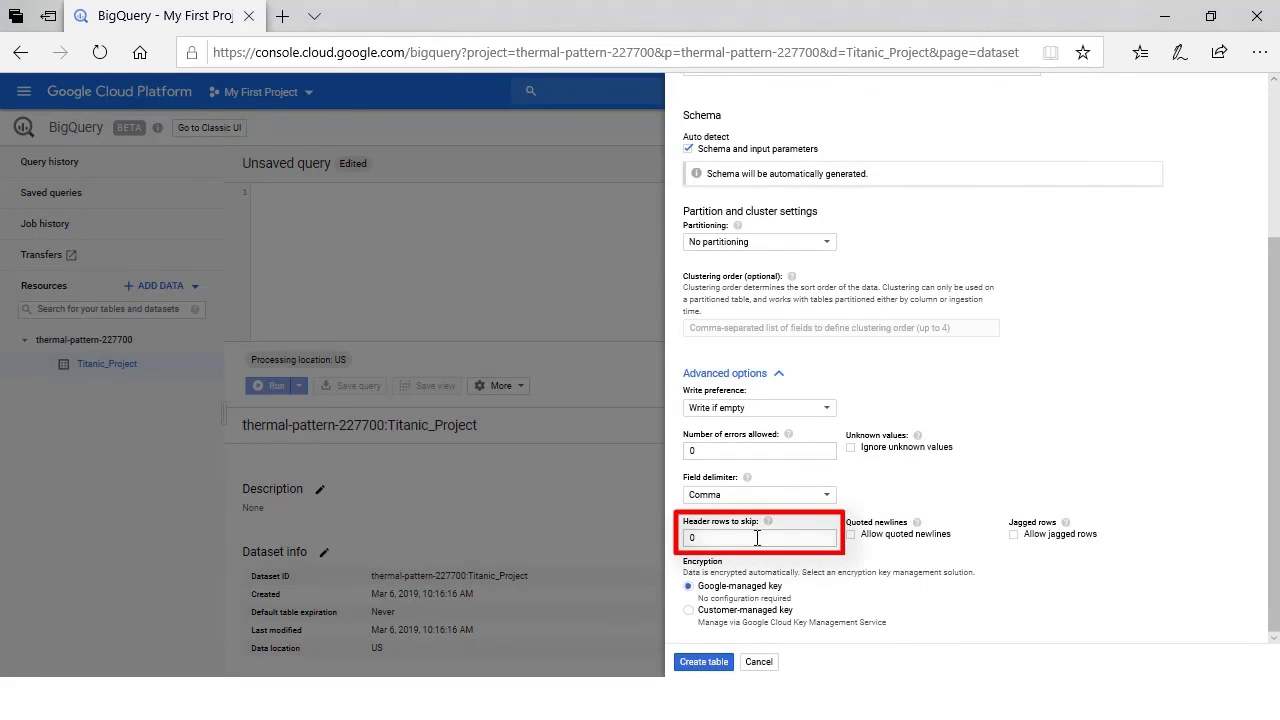
drag(759, 537, 654, 540)
text(1)
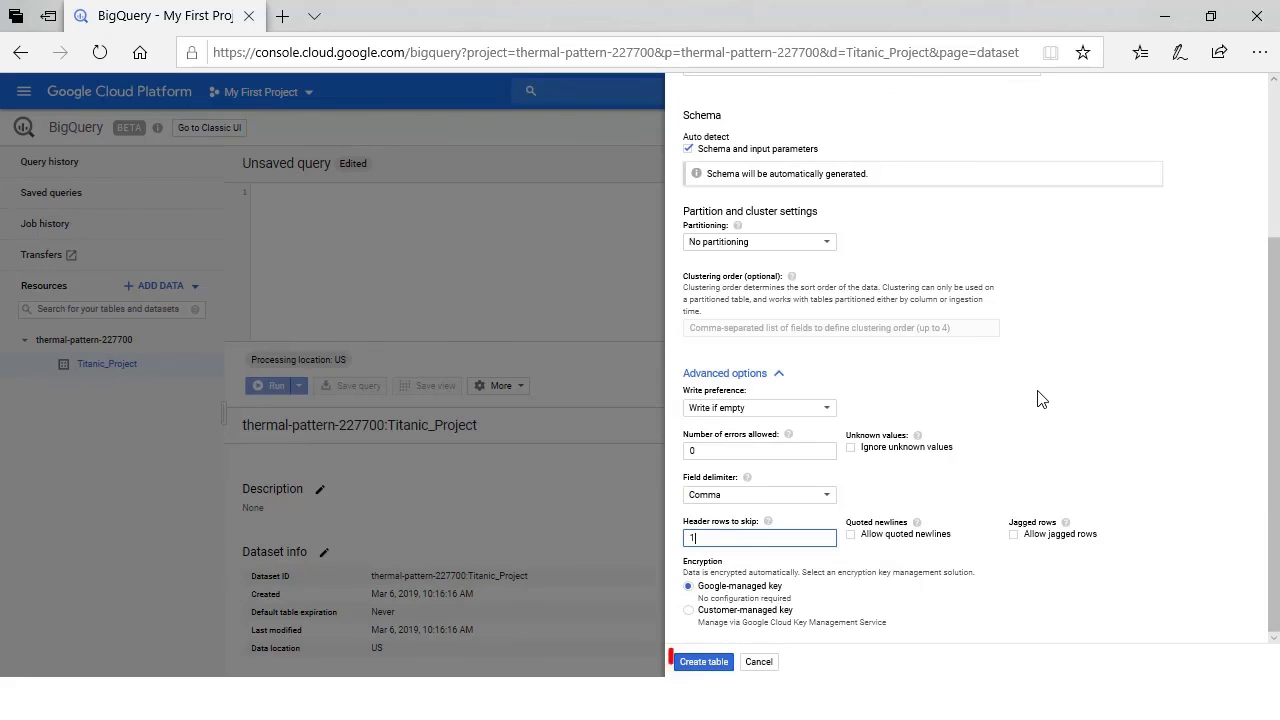
click(704, 662)
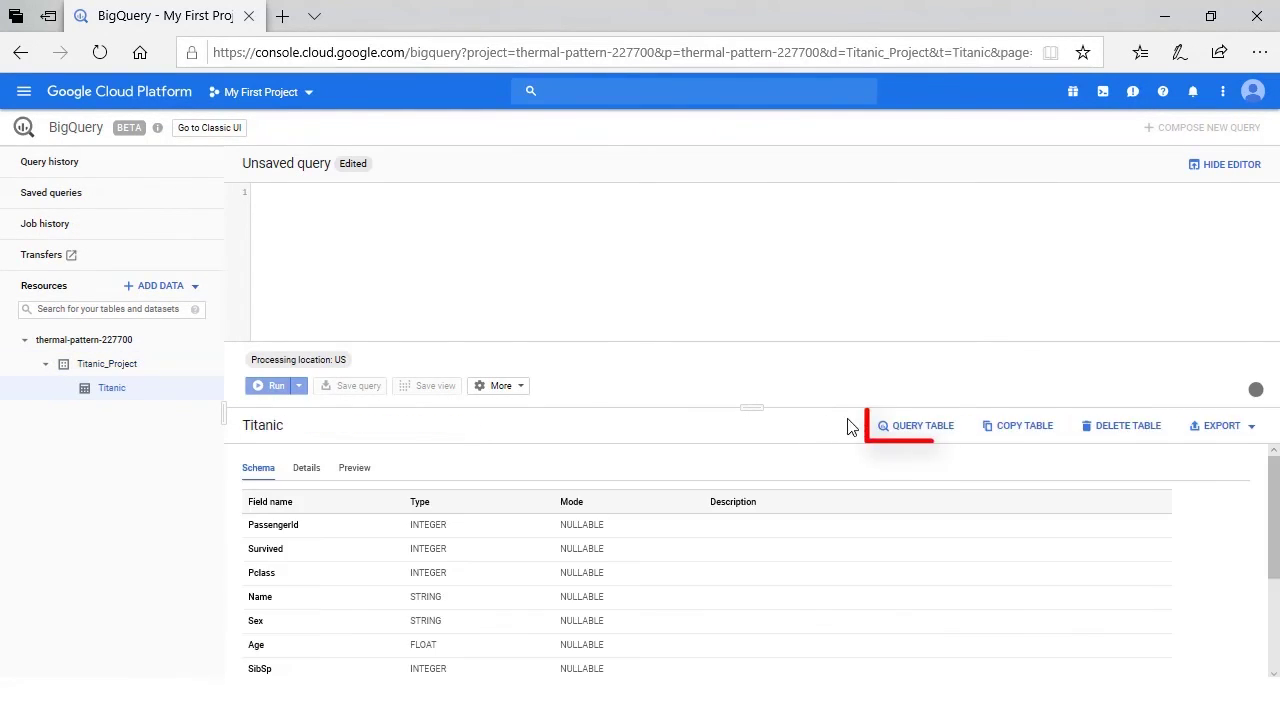
Step: Run SELECT * on the Titanic table with LIMIT 1000 to list passenger rows
click(910, 427)
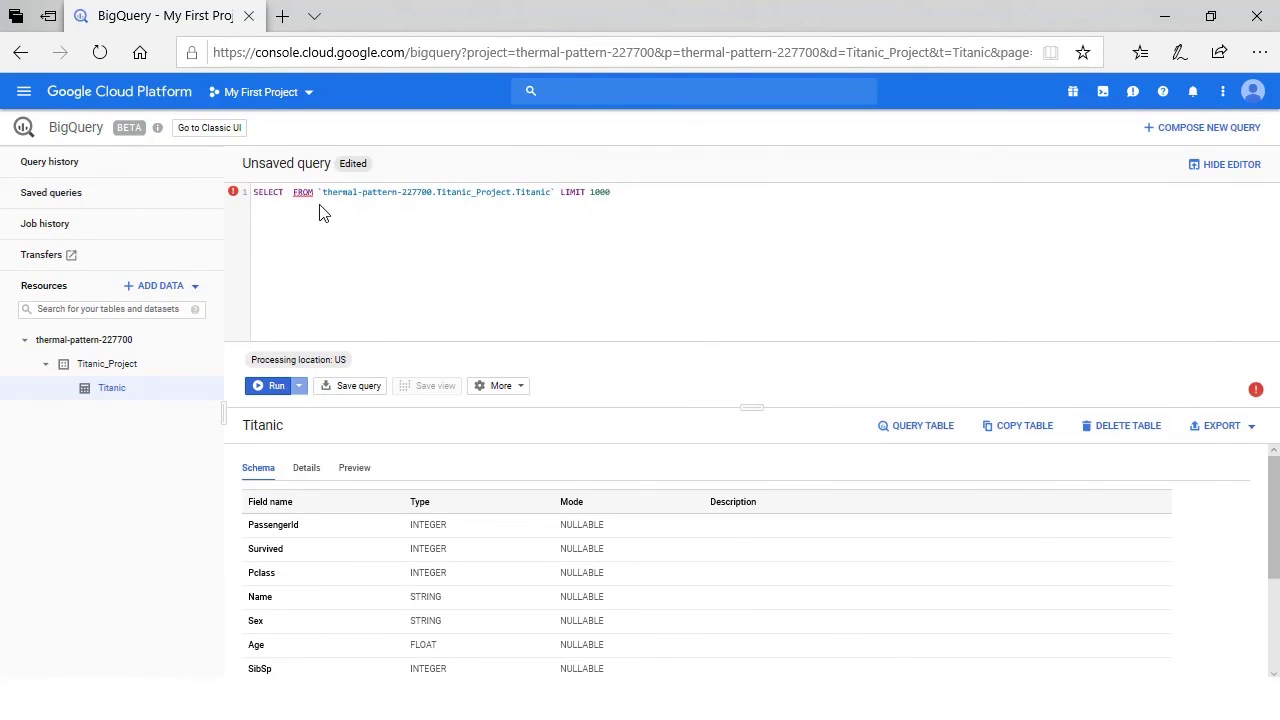
text(*)
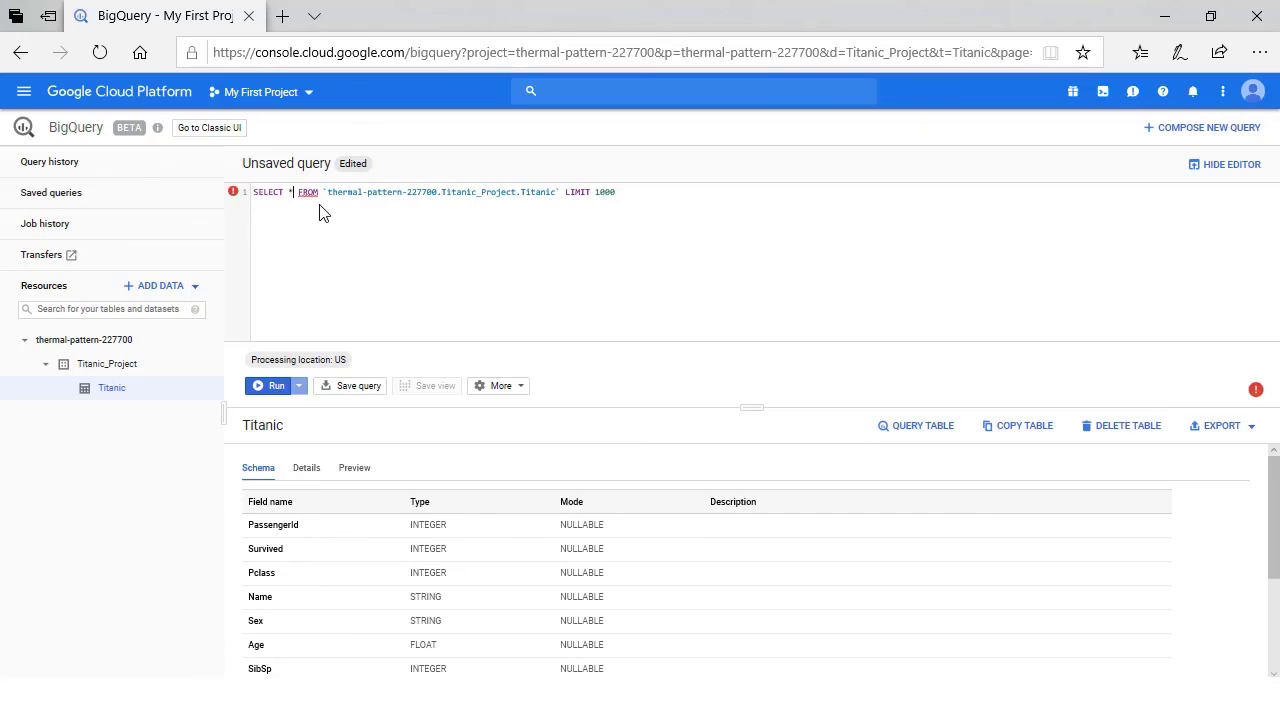
click(272, 390)
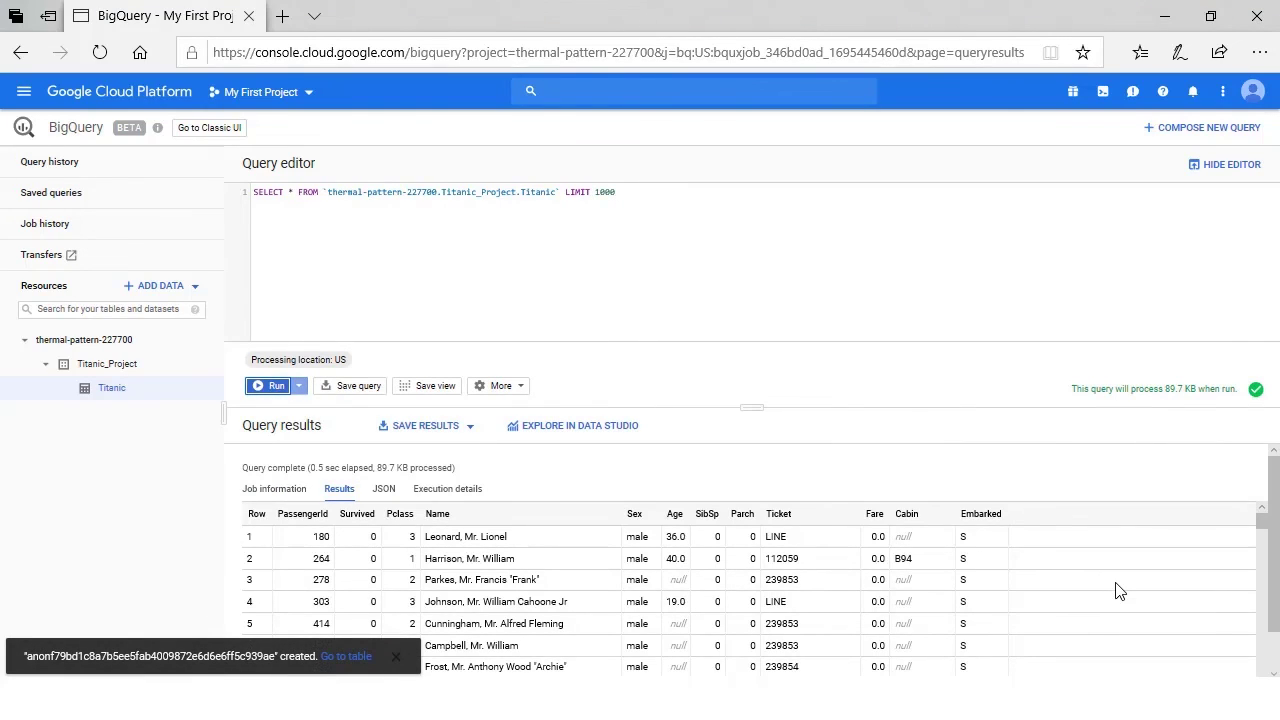
click(396, 656)
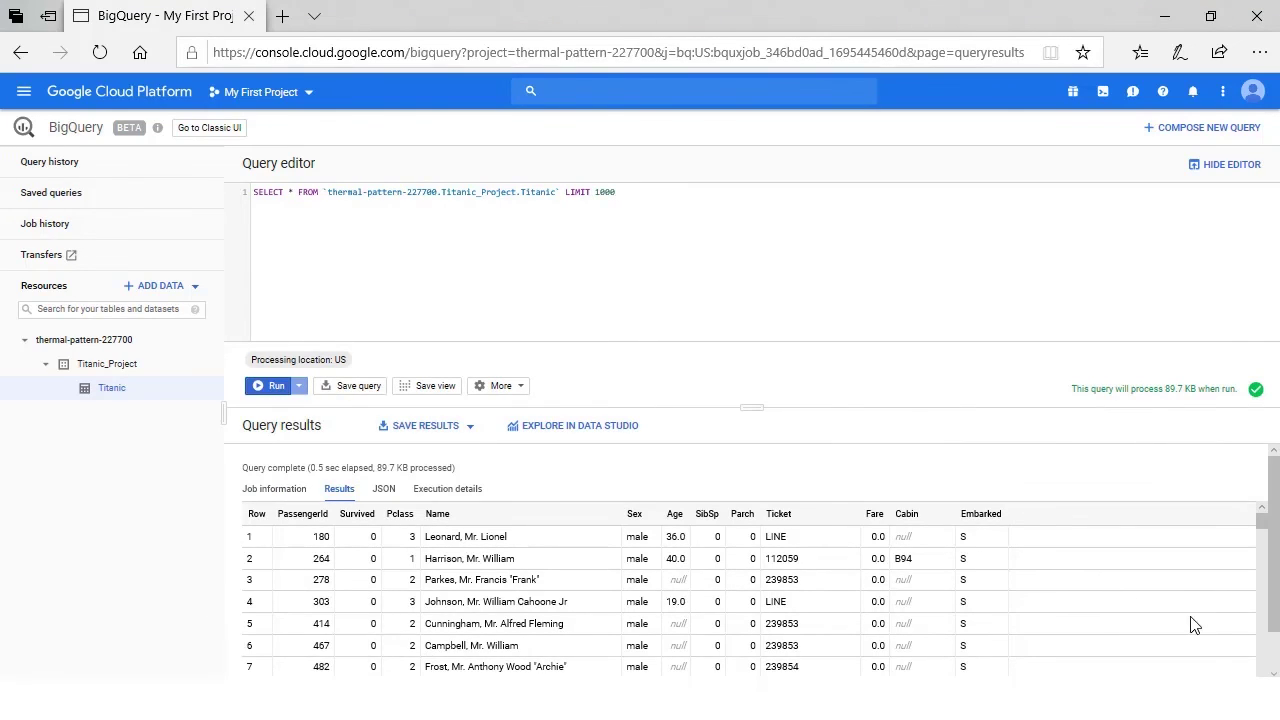